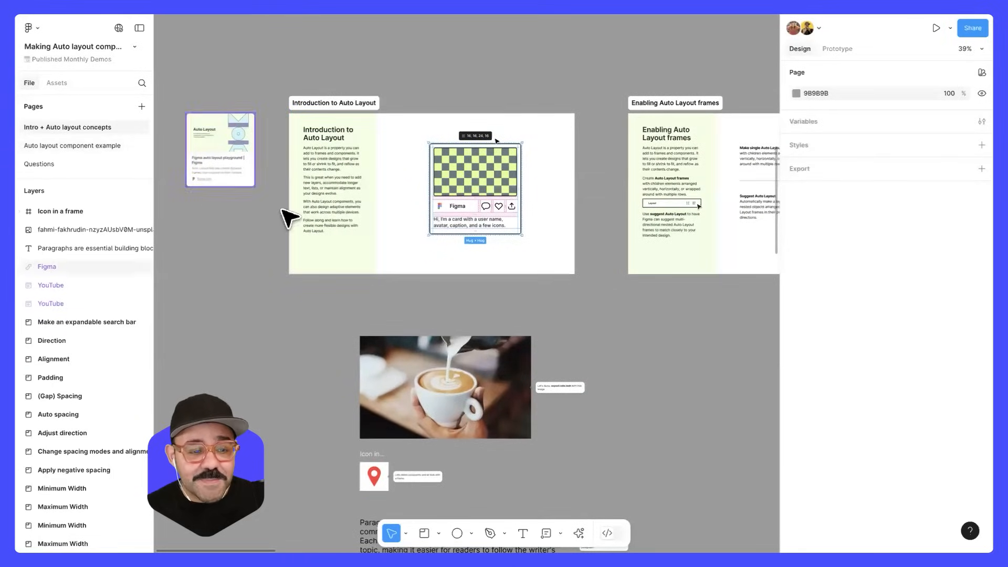
Look over the Introduction to Auto Layout and Enabling Auto Layout frames sections, including the auto layout playground link card
{"action": "scroll", "coordinate": [288, 218], "scroll_direction": "down", "scroll_amount": 10}
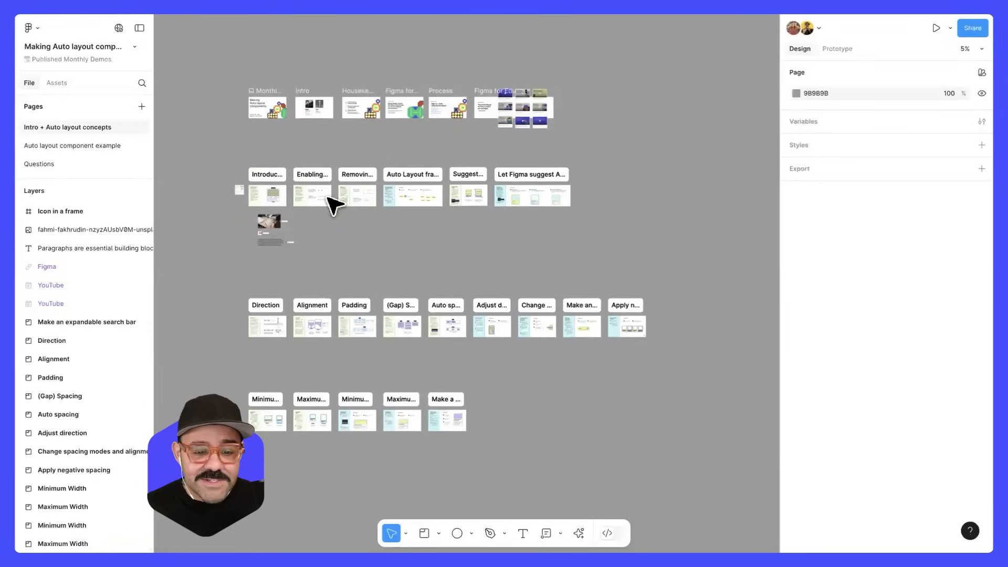
{"action": "scroll", "coordinate": [207, 176], "scroll_direction": "up", "scroll_amount": 8}
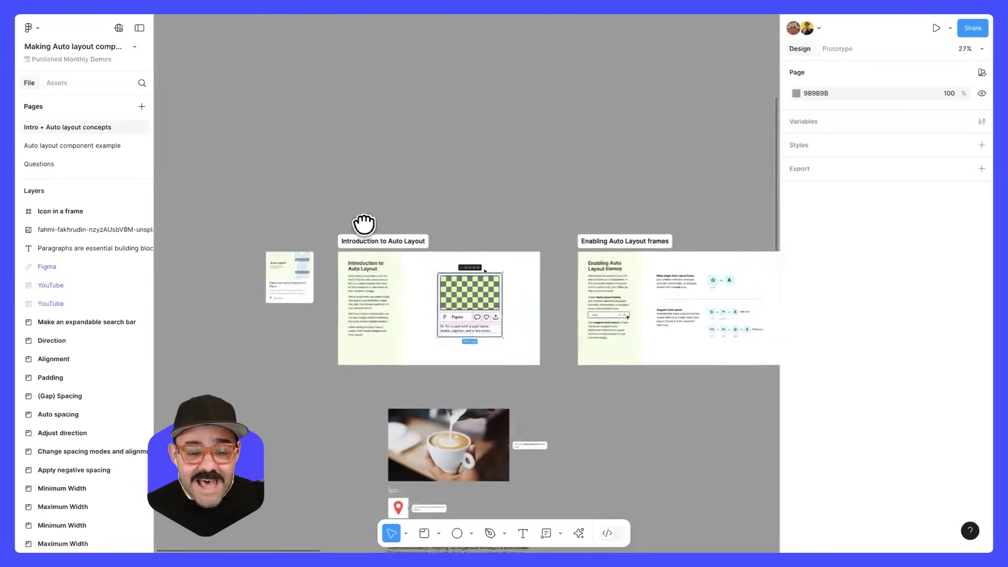
{"action": "scroll", "coordinate": [364, 225], "scroll_direction": "up", "scroll_amount": 10}
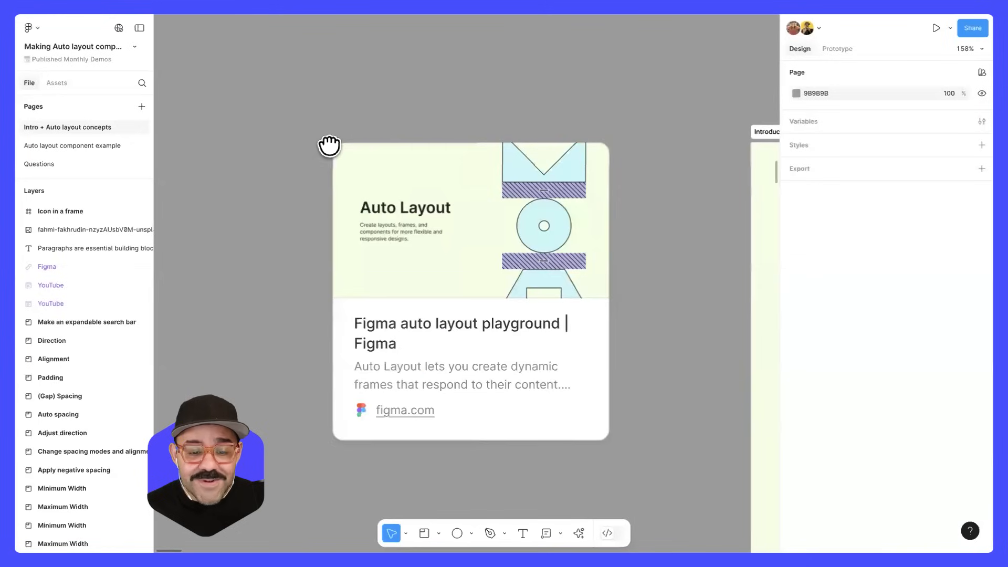
{"action": "scroll", "coordinate": [330, 146], "scroll_direction": "right", "scroll_amount": 4}
{"action": "scroll", "coordinate": [330, 146], "scroll_direction": "down", "scroll_amount": 2}
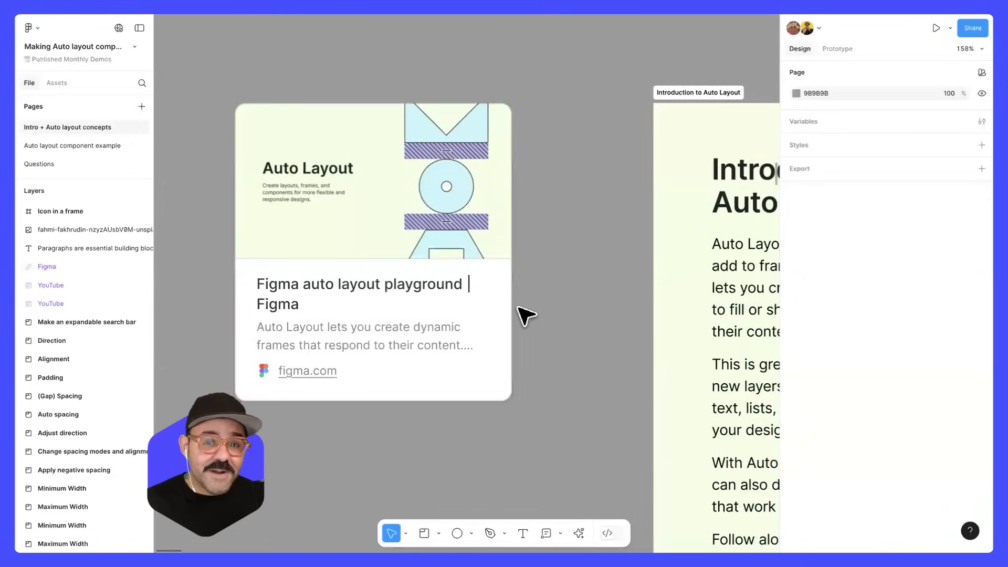
{"action": "scroll", "coordinate": [537, 319], "scroll_direction": "down", "scroll_amount": 6}
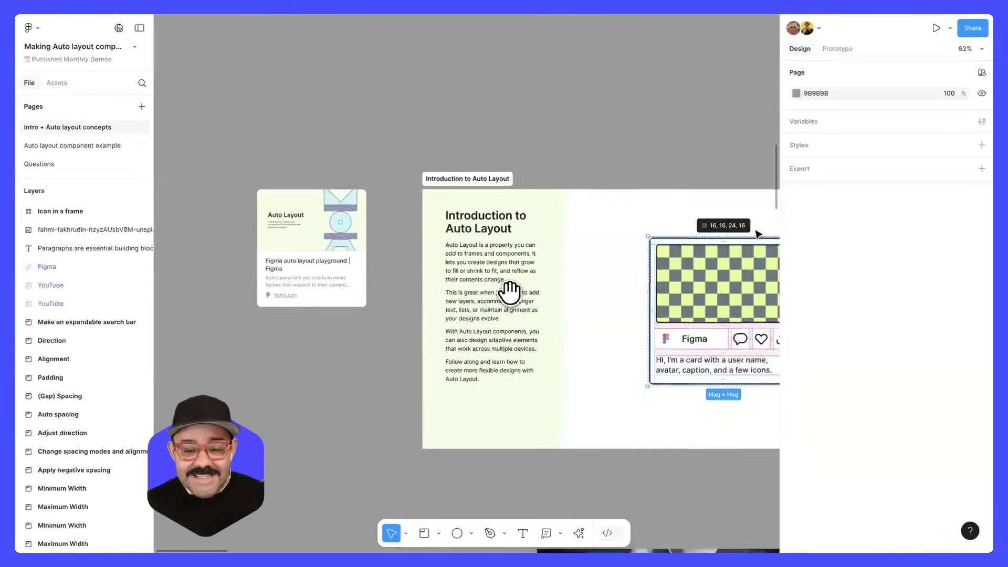
{"action": "scroll", "coordinate": [511, 293], "scroll_direction": "right", "scroll_amount": 4}
{"action": "scroll", "coordinate": [367, 236], "scroll_direction": "down", "scroll_amount": 3}
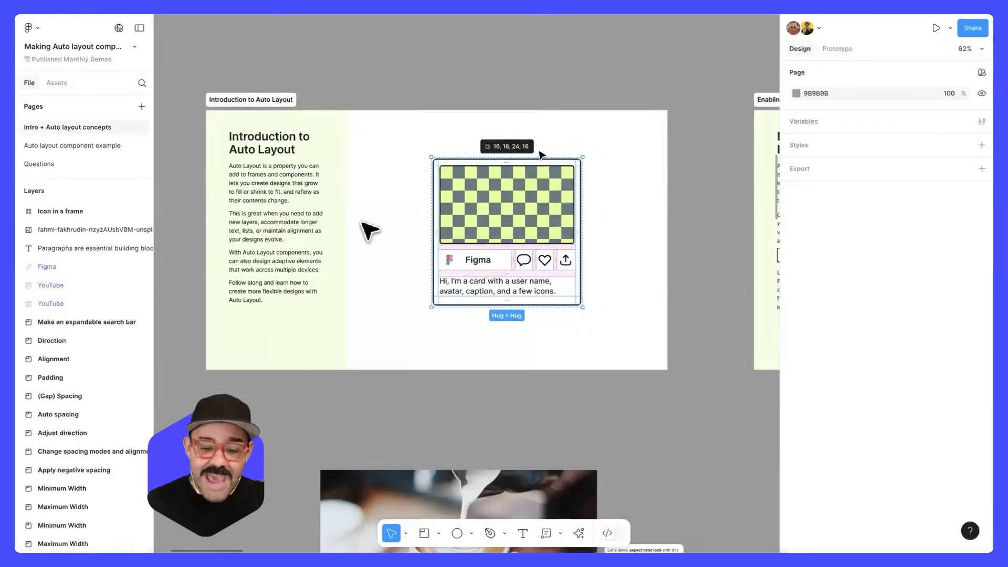
{"action": "scroll", "coordinate": [399, 257], "scroll_direction": "down", "scroll_amount": 3}
{"action": "scroll", "coordinate": [488, 270], "scroll_direction": "right", "scroll_amount": 6}
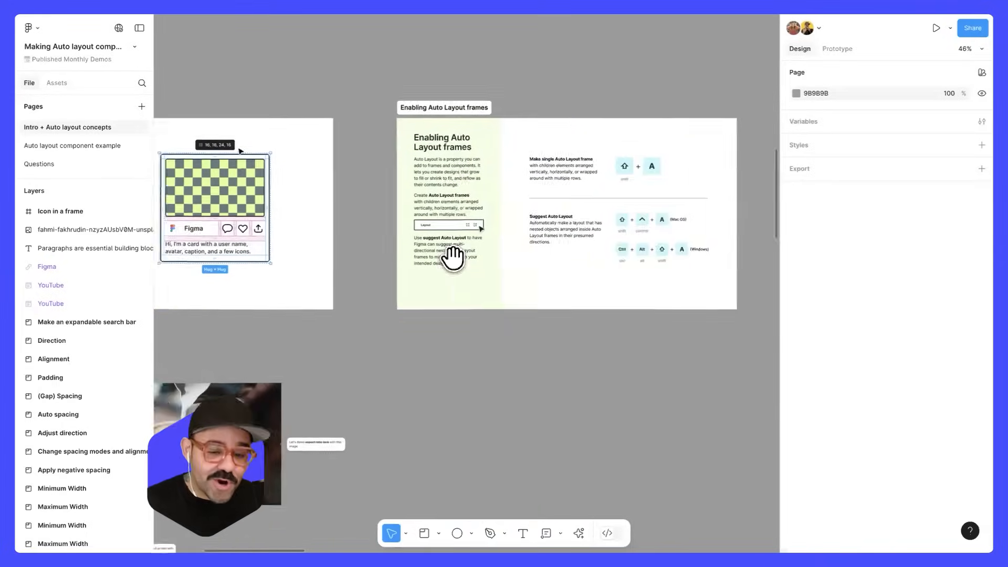
{"action": "scroll", "coordinate": [540, 259], "scroll_direction": "left", "scroll_amount": 6}
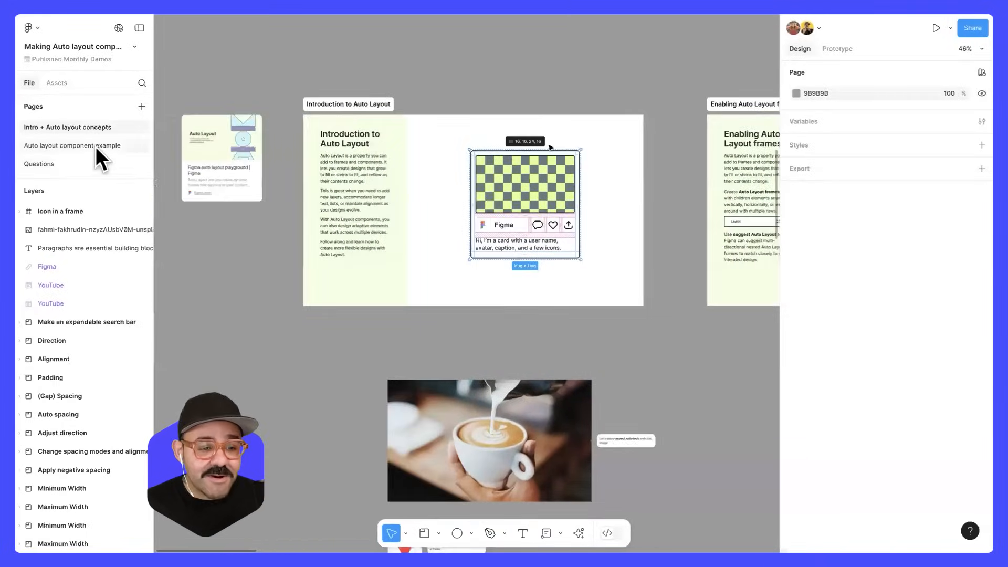
Open the Auto layout component example page and narrow the Responsive container frame to a width of 600
{"action": "left_click", "coordinate": [97, 144]}
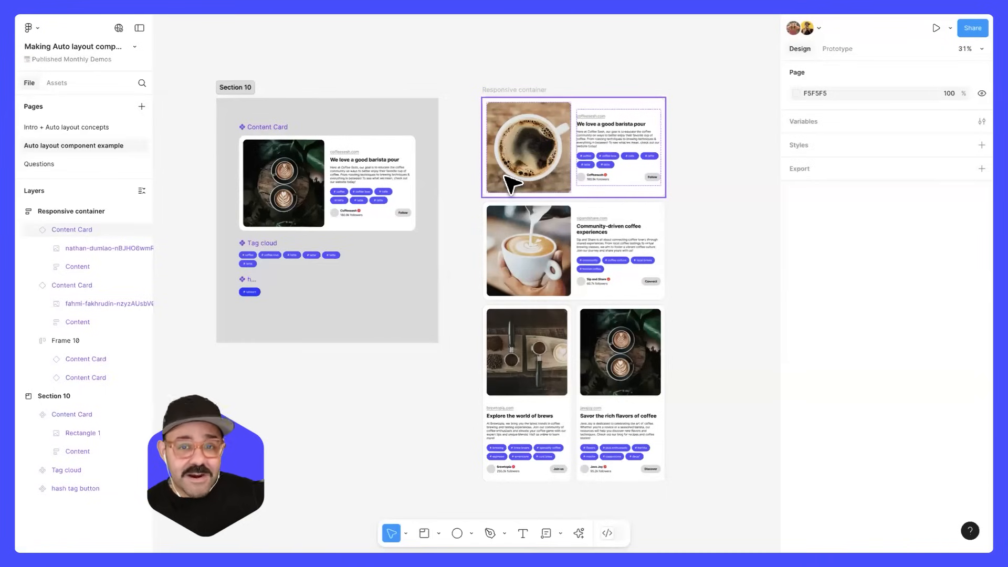
{"action": "left_click", "coordinate": [512, 89]}
{"action": "scroll", "coordinate": [506, 87], "scroll_direction": "right", "scroll_amount": 2}
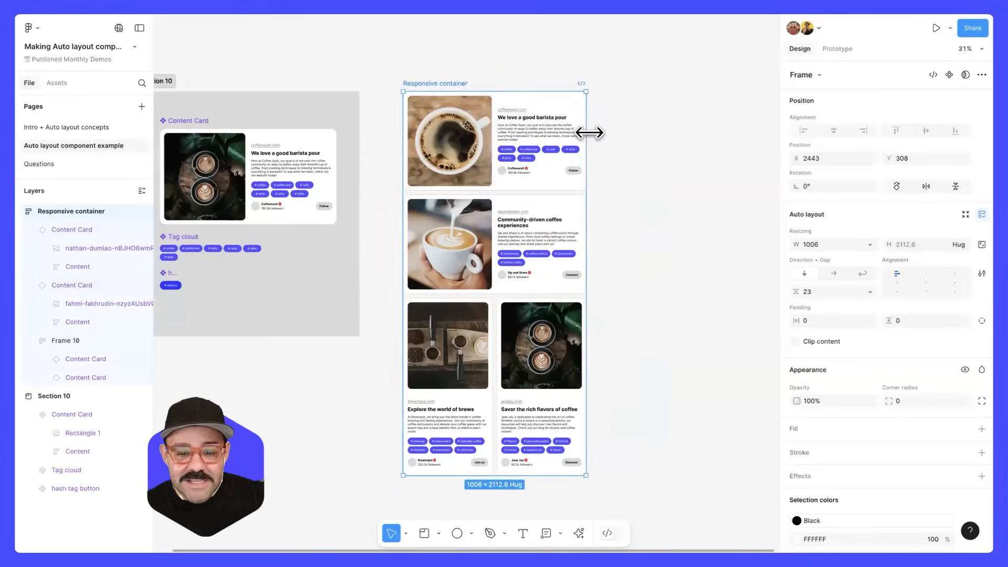
{"action": "left_click_drag", "start_coordinate": [591, 133], "coordinate": [510, 170]}
{"action": "scroll", "coordinate": [428, 194], "scroll_direction": "up", "scroll_amount": 5, "text": "ctrl"}
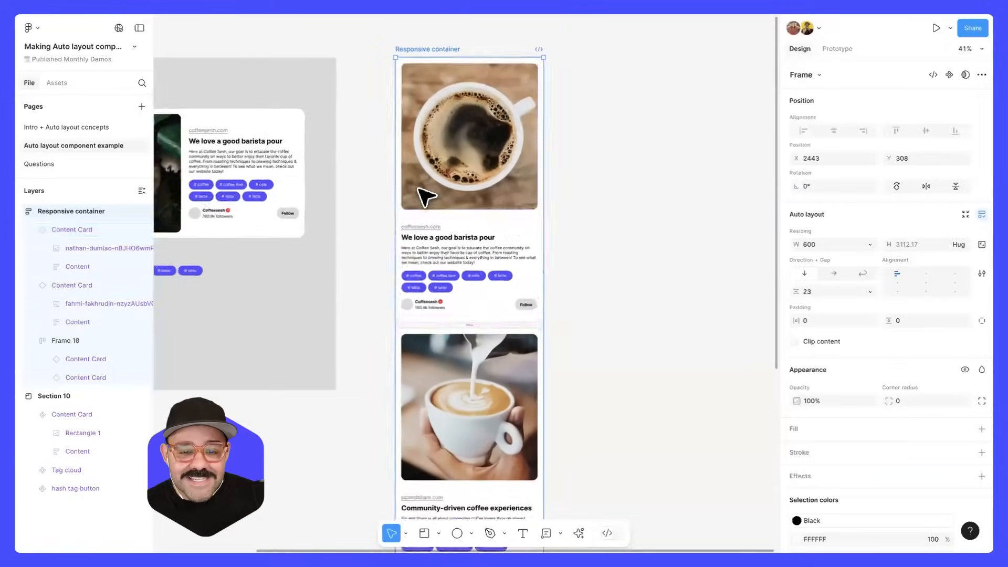
{"action": "scroll", "coordinate": [431, 199], "scroll_direction": "down", "scroll_amount": 1, "text": "ctrl"}
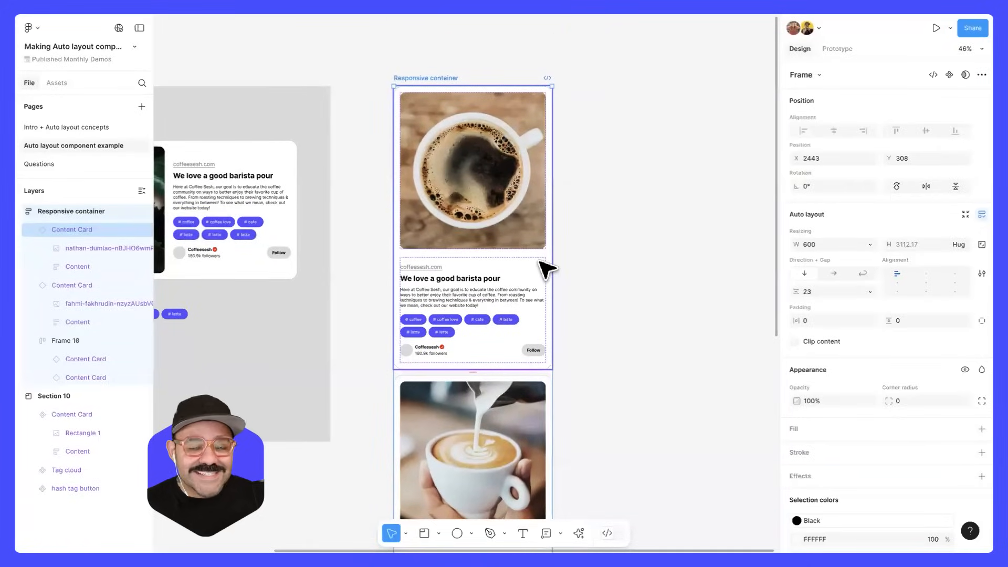
Widen the Responsive container frame to about 1153 so its content cards reflow
{"action": "left_click_drag", "start_coordinate": [554, 263], "coordinate": [682, 239]}
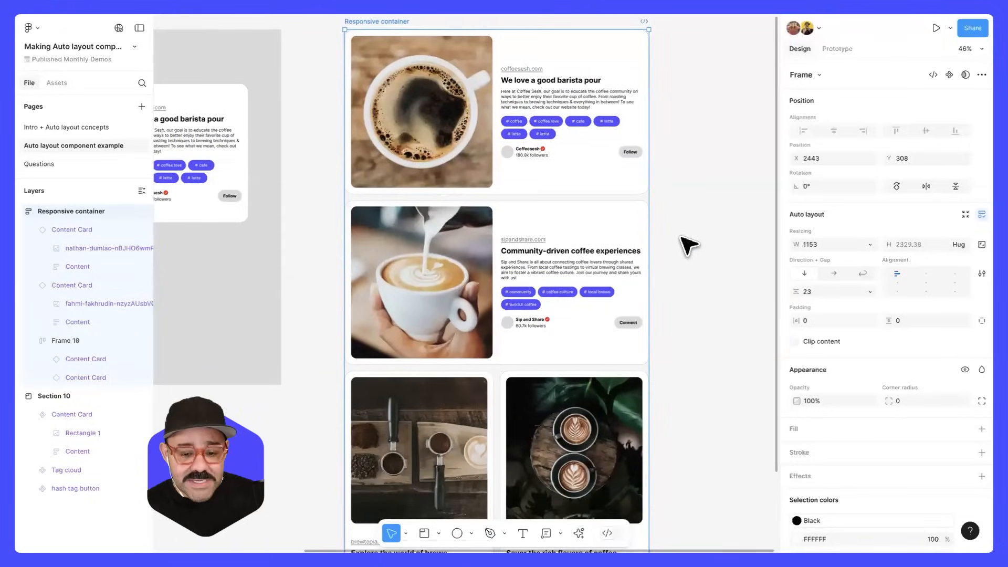
{"action": "scroll", "coordinate": [684, 241], "scroll_direction": "down", "scroll_amount": 2}
{"action": "left_click_drag", "start_coordinate": [673, 247], "coordinate": [657, 241]}
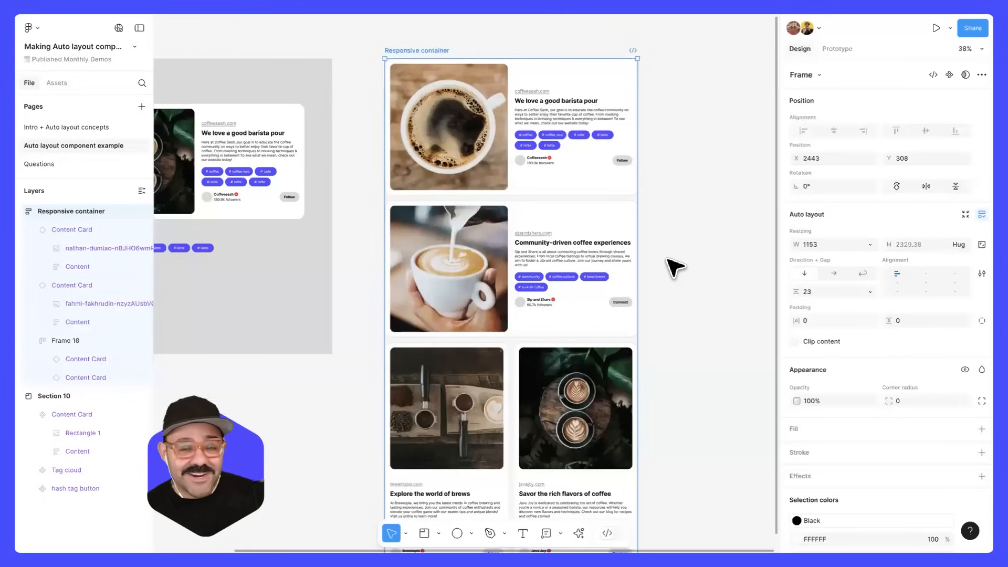
Create an instance of the main Content Card from Section 10 in the empty canvas area beside the Responsive container
{"action": "left_click", "coordinate": [282, 182]}
{"action": "left_click_drag", "start_coordinate": [231, 164], "coordinate": [761, 164]}
{"action": "left_click_drag", "start_coordinate": [676, 250], "coordinate": [475, 250]}
{"action": "left_click_drag", "start_coordinate": [490, 182], "coordinate": [549, 179]}
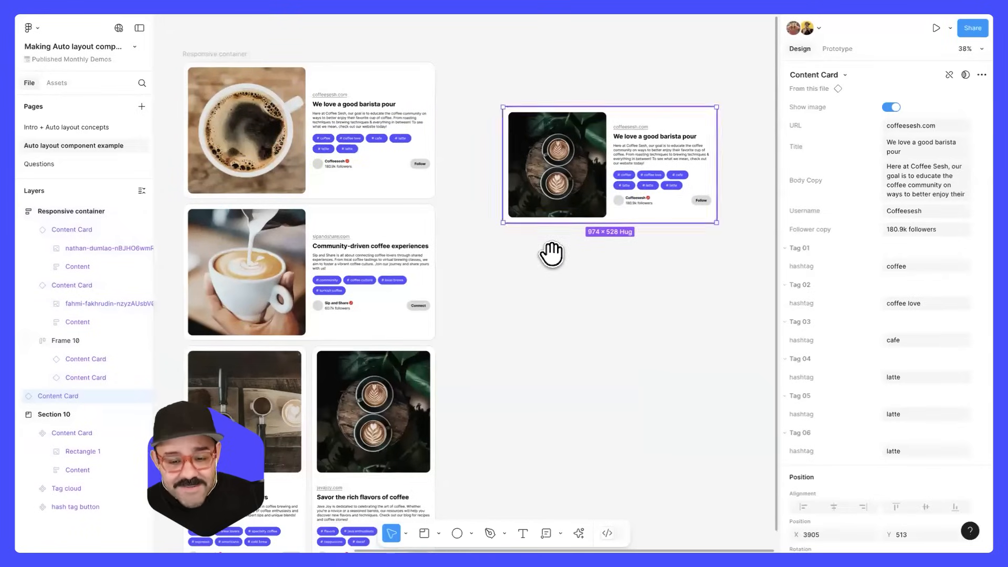
Compare the main Content Card component in Section 10 with its new standalone instance
{"action": "scroll", "coordinate": [552, 255], "scroll_direction": "down", "scroll_amount": 2}
{"action": "scroll", "coordinate": [634, 245], "scroll_direction": "left", "scroll_amount": 5}
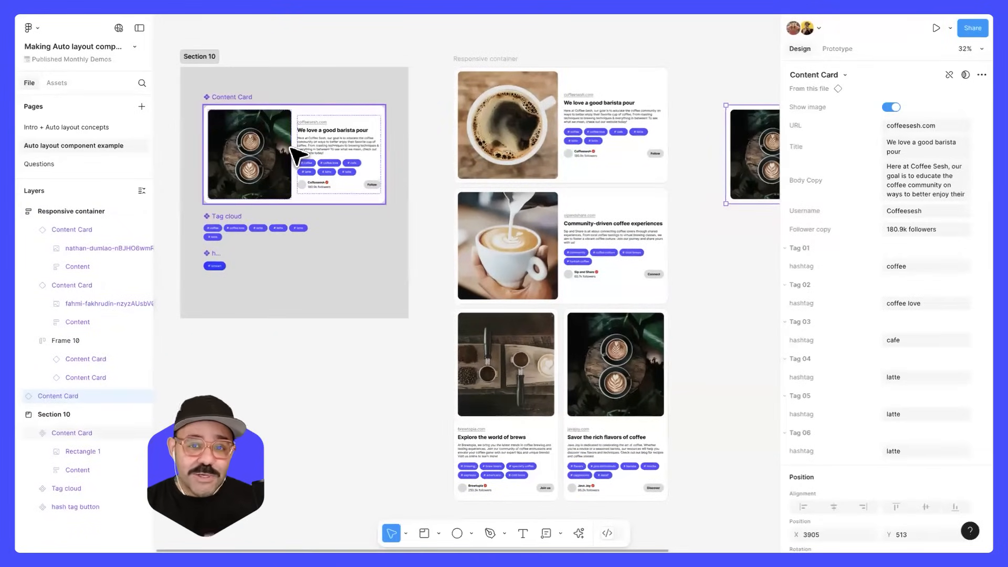
{"action": "left_click_drag", "start_coordinate": [420, 160], "coordinate": [178, 163]}
{"action": "left_click_drag", "start_coordinate": [587, 170], "coordinate": [517, 180]}
{"action": "scroll", "coordinate": [546, 160], "scroll_direction": "up", "scroll_amount": 2}
{"action": "scroll", "coordinate": [493, 168], "scroll_direction": "up", "scroll_amount": 3}
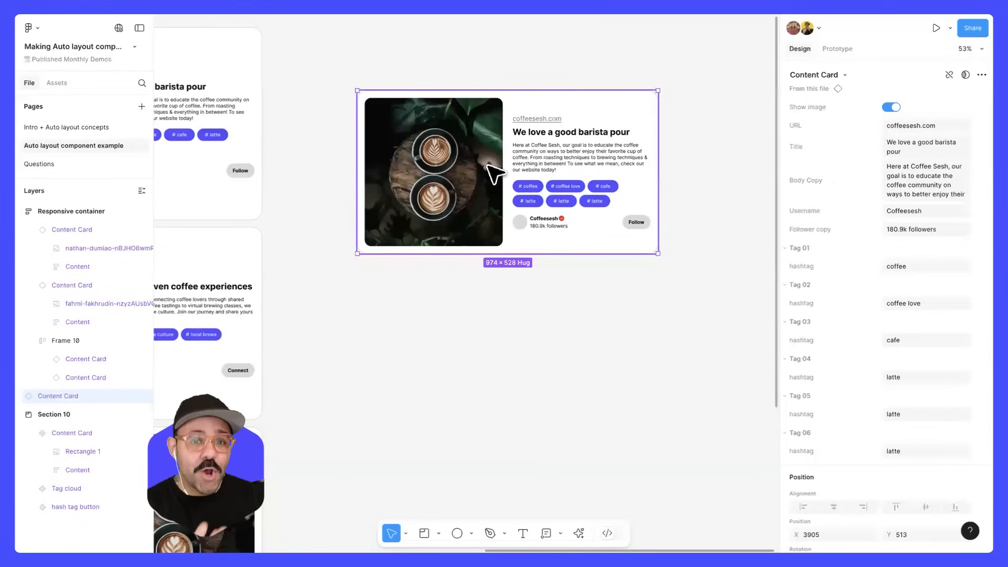
{"action": "left_click_drag", "start_coordinate": [486, 166], "coordinate": [462, 180]}
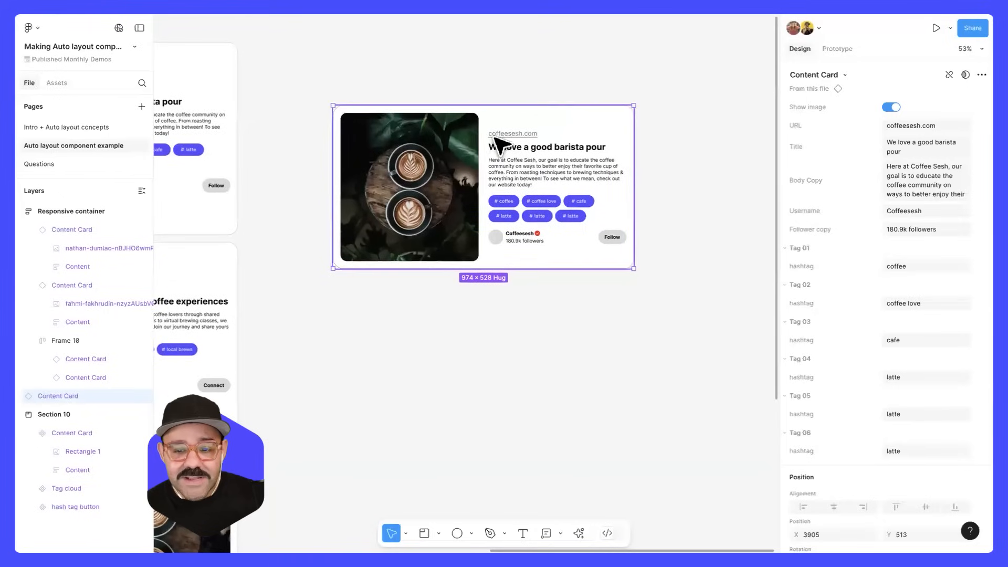
Collapse the Tag 01 through Tag 06 property groups of the standalone Content Card
{"action": "left_click", "coordinate": [786, 248]}
{"action": "left_click", "coordinate": [784, 266]}
{"action": "left_click", "coordinate": [786, 285]}
{"action": "left_click", "coordinate": [785, 303]}
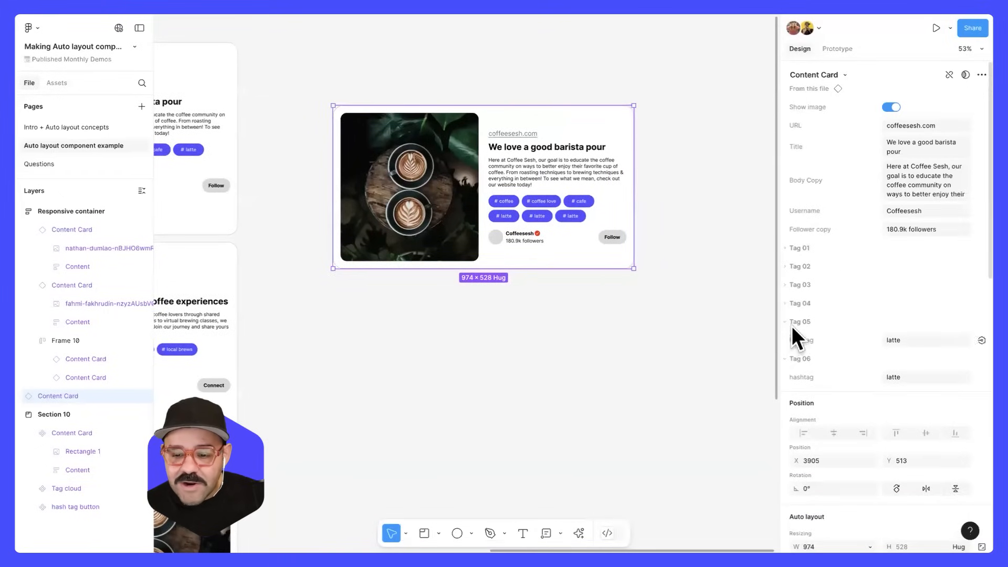
{"action": "left_click", "coordinate": [782, 325]}
{"action": "left_click", "coordinate": [784, 339]}
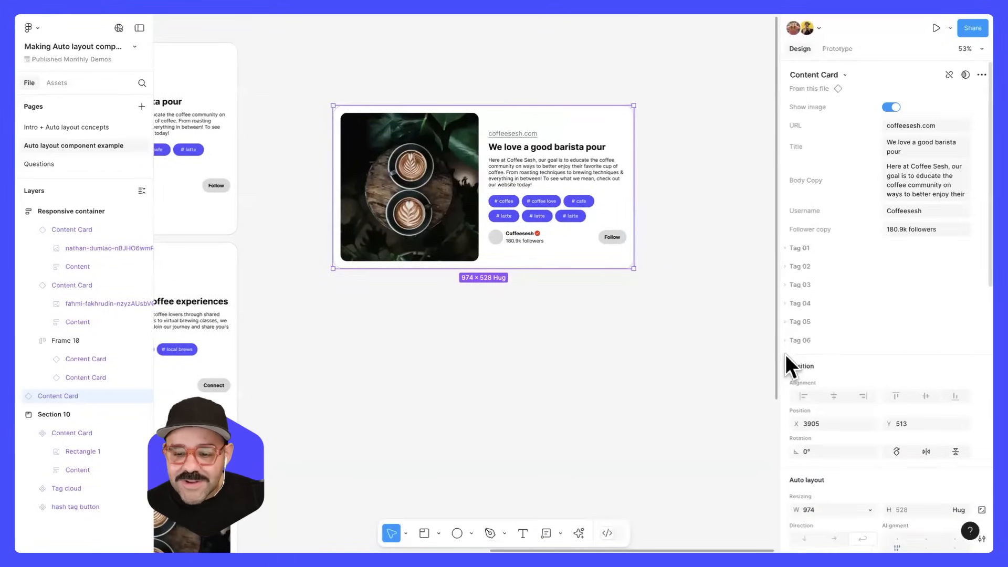
Switch the standalone card's Show image property off and on again, and reselect the card
{"action": "left_click", "coordinate": [891, 106]}
{"action": "left_click", "coordinate": [889, 105]}
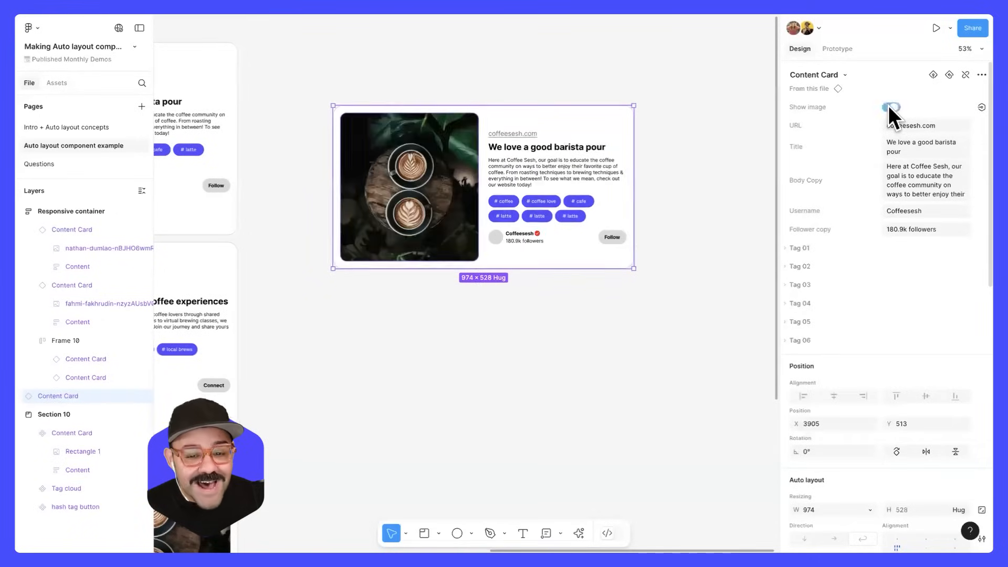
{"action": "left_click", "coordinate": [733, 152]}
{"action": "left_click", "coordinate": [581, 153]}
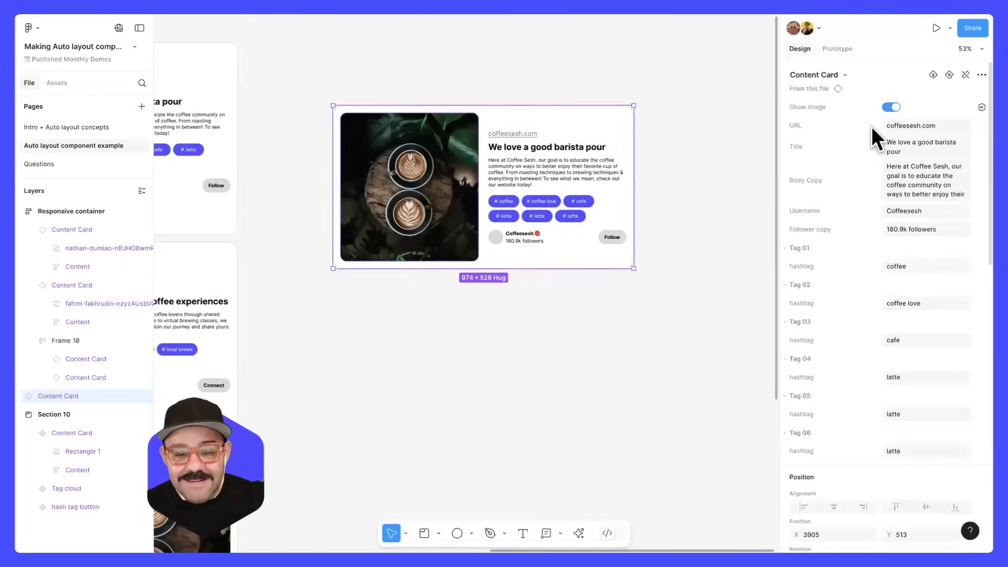
Hide the standalone card's image and narrow the card to a width of about 658
{"action": "left_click", "coordinate": [892, 107]}
{"action": "left_click", "coordinate": [695, 173]}
{"action": "left_click_drag", "start_coordinate": [695, 173], "coordinate": [712, 190]}
{"action": "left_click", "coordinate": [604, 199]}
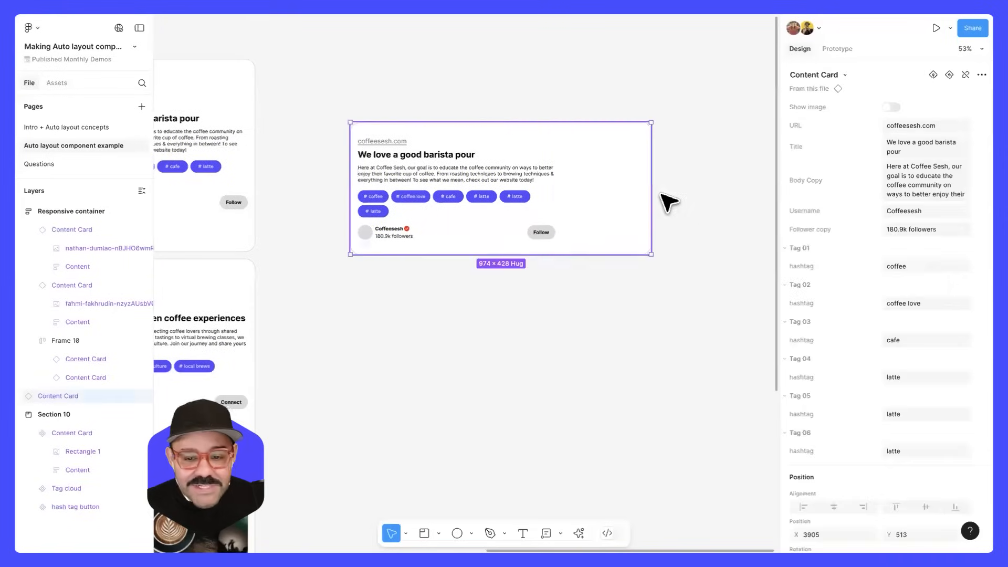
{"action": "left_click_drag", "start_coordinate": [652, 197], "coordinate": [553, 207]}
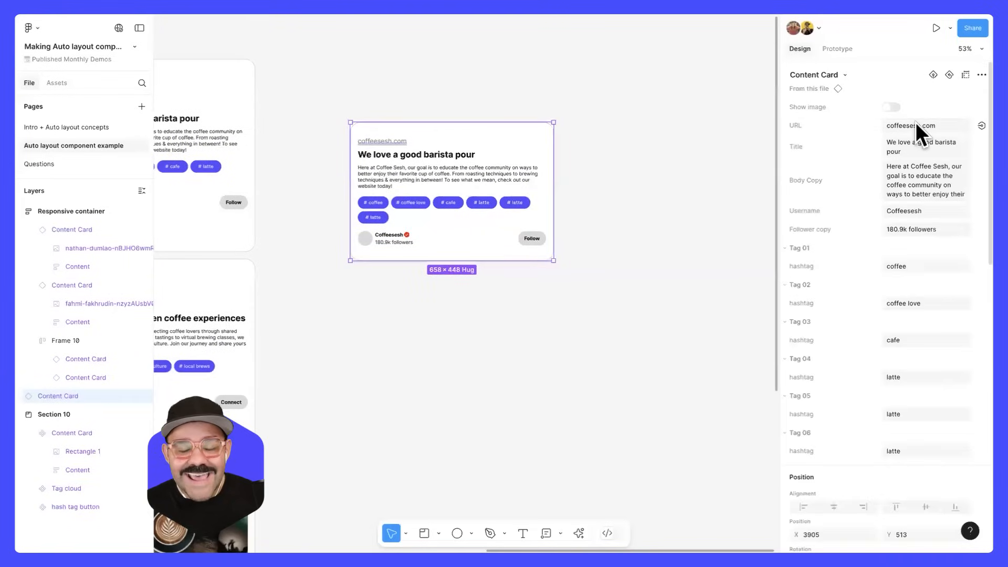
Undo the standalone card's width change and the hiding of its image, leaving the card deselected
{"action": "key", "text": "ctrl+z"}
{"action": "key", "text": "ctrl+z"}
{"action": "key", "text": "ctrl+z"}
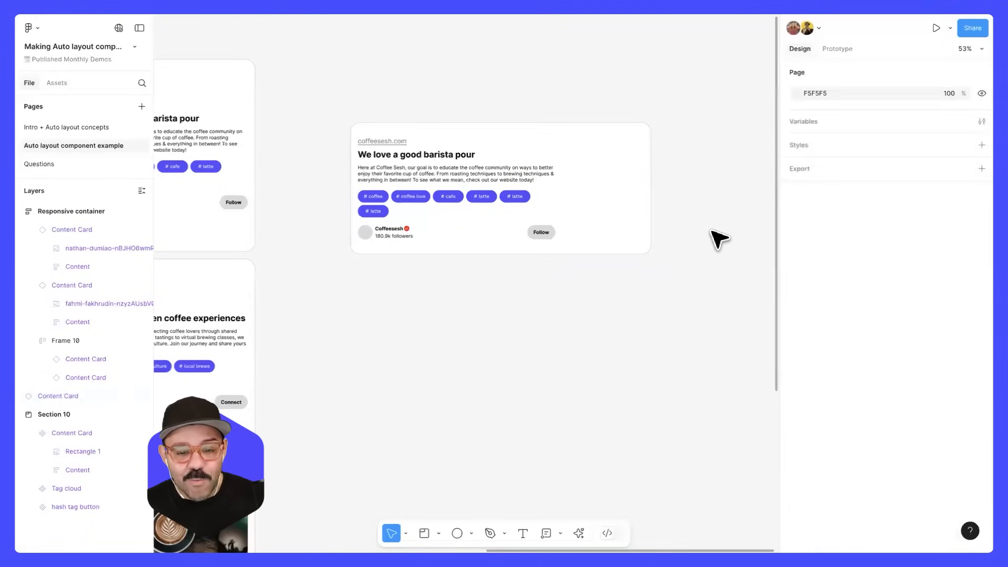
{"action": "left_click", "coordinate": [701, 211]}
{"action": "left_click_drag", "start_coordinate": [704, 213], "coordinate": [705, 218]}
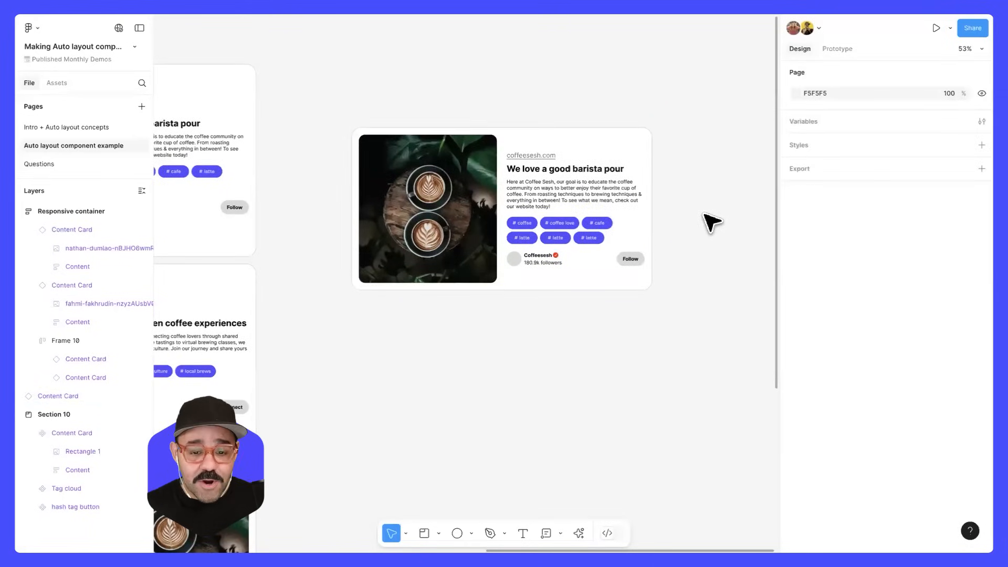
Resize the standalone Content Card to a width of about 997 and move it to about X 4031, Y 382
{"action": "scroll", "coordinate": [625, 217], "scroll_direction": "up", "scroll_amount": 4}
{"action": "left_click_drag", "start_coordinate": [594, 209], "coordinate": [604, 204]}
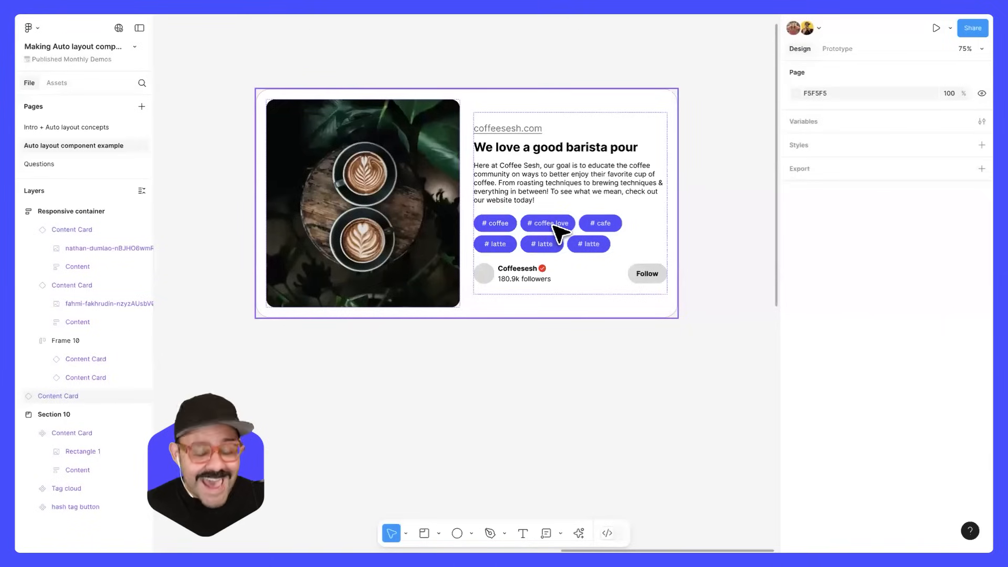
{"action": "scroll", "coordinate": [549, 377], "scroll_direction": "down", "scroll_amount": 3}
{"action": "left_click_drag", "start_coordinate": [606, 279], "coordinate": [632, 184]}
{"action": "left_click_drag", "start_coordinate": [722, 166], "coordinate": [742, 213]}
{"action": "left_click", "coordinate": [580, 304]}
{"action": "left_click_drag", "start_coordinate": [541, 308], "coordinate": [470, 317]}
{"action": "left_click", "coordinate": [447, 135]}
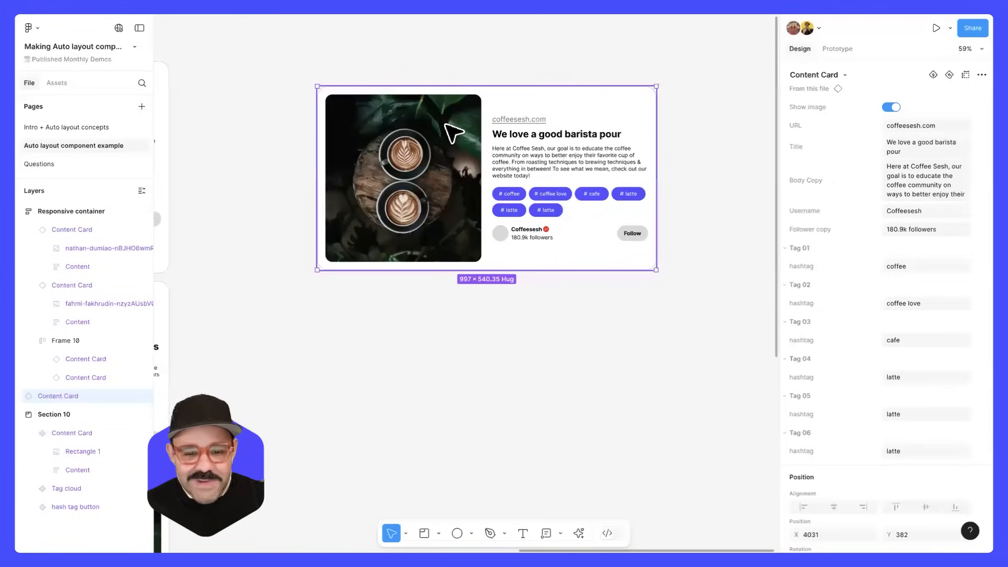
Duplicate the standalone Content Card and place the copy directly below the original at about Y 942
{"action": "scroll", "coordinate": [549, 142], "scroll_direction": "up", "scroll_amount": 2}
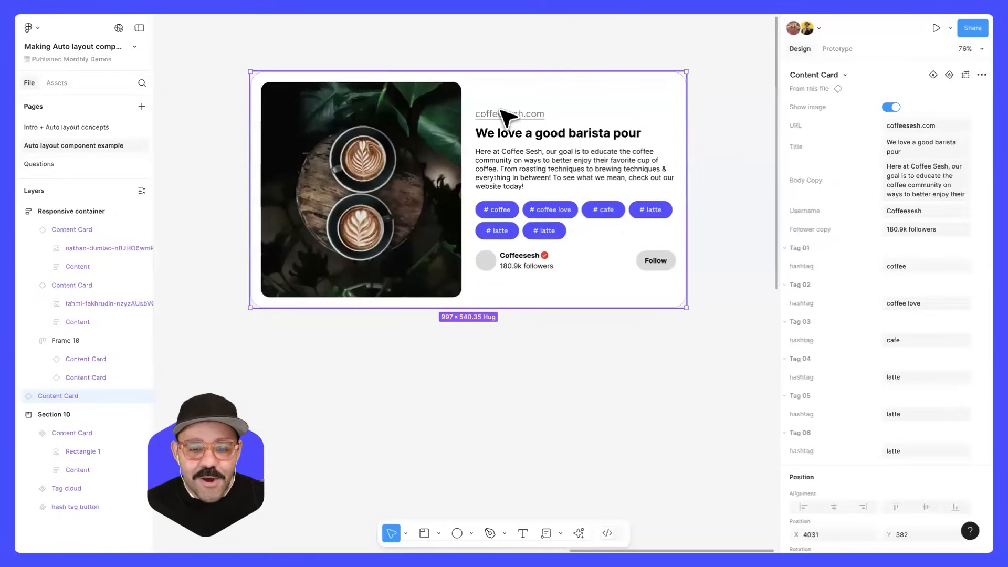
{"action": "scroll", "coordinate": [565, 257], "scroll_direction": "down", "scroll_amount": 2}
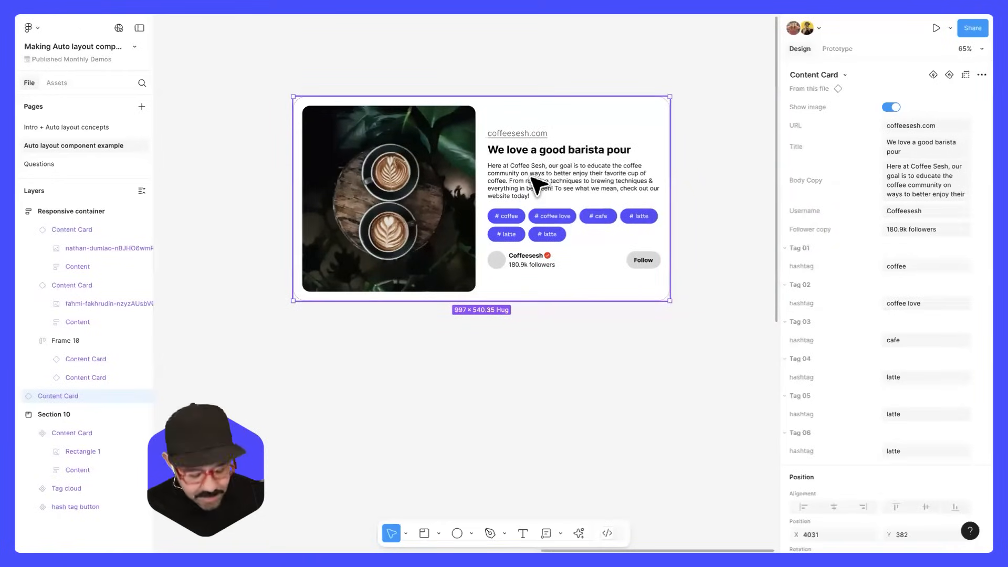
{"action": "key", "text": "ctrl+d"}
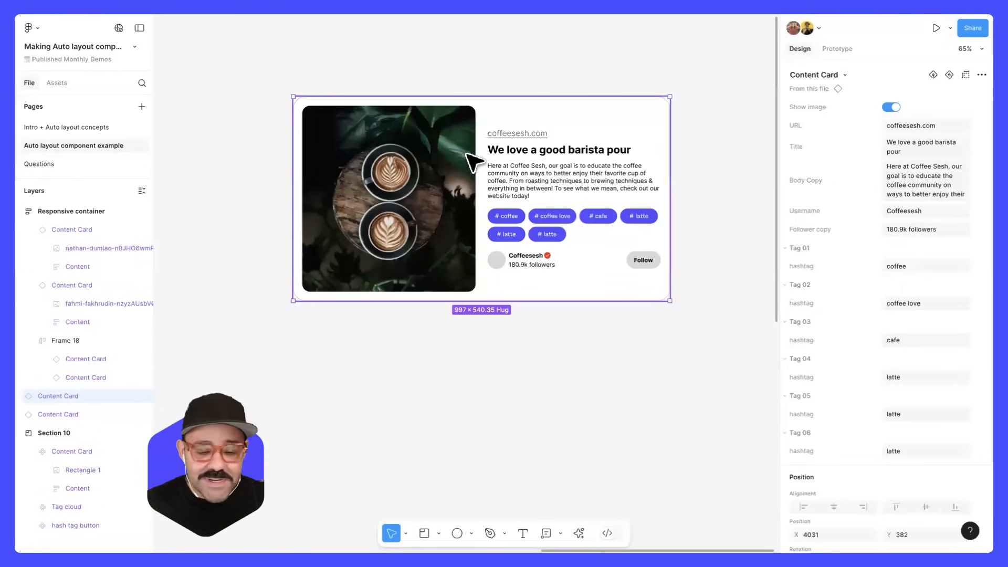
{"action": "left_click_drag", "start_coordinate": [469, 173], "coordinate": [466, 300]}
{"action": "scroll", "coordinate": [463, 267], "scroll_direction": "down", "scroll_amount": 2}
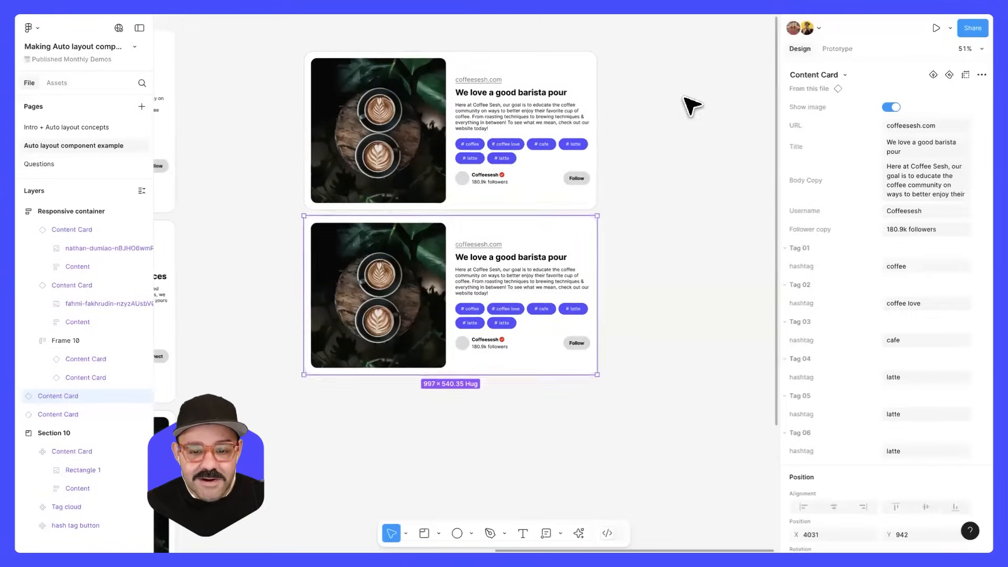
Wrap both stacked Content Cards in a vertical auto layout frame and select the lower card inside it
{"action": "left_click", "coordinate": [687, 101]}
{"action": "left_click_drag", "start_coordinate": [686, 102], "coordinate": [481, 280]}
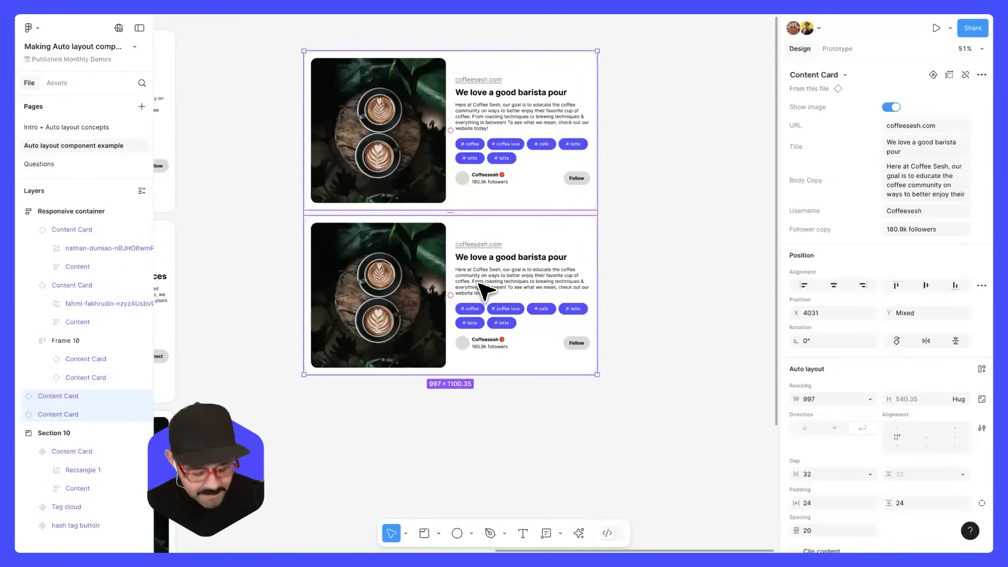
{"action": "key", "text": "shift+a"}
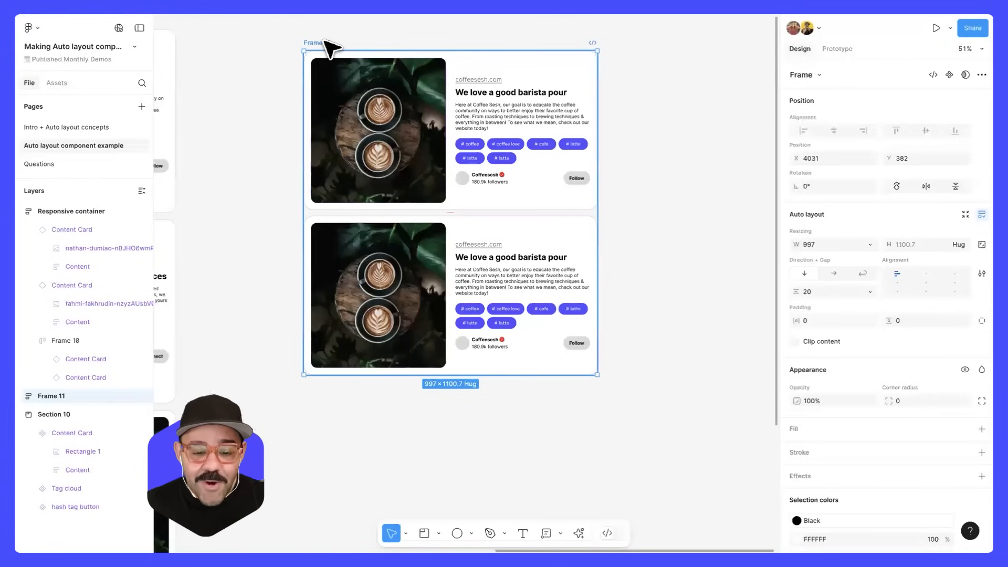
{"action": "left_click", "coordinate": [420, 258]}
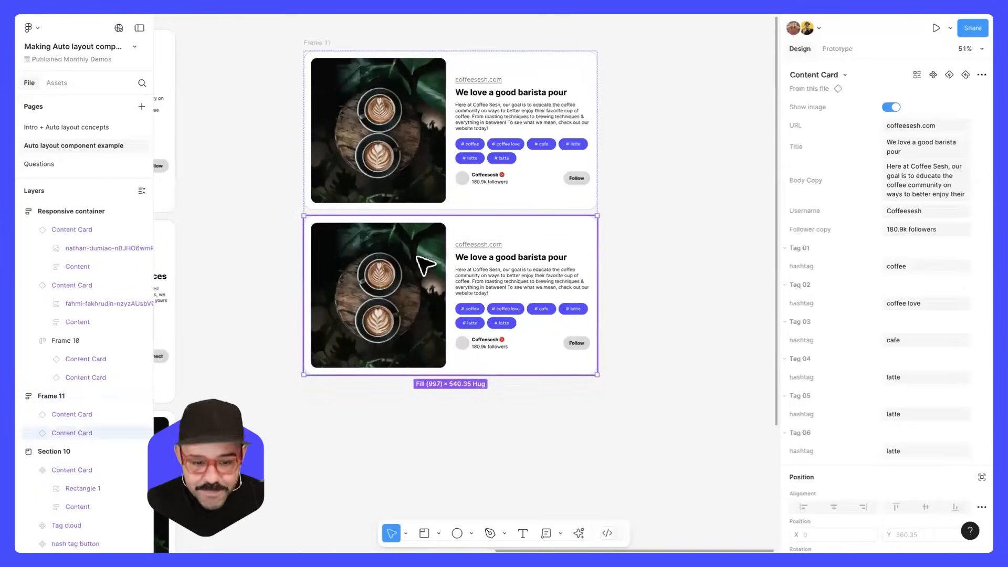
Duplicate the lower Content Card inside the auto layout frame to add a third card, and clear the selection
{"action": "key", "text": "ctrl+d"}
{"action": "scroll", "coordinate": [641, 285], "scroll_direction": "down", "scroll_amount": 4}
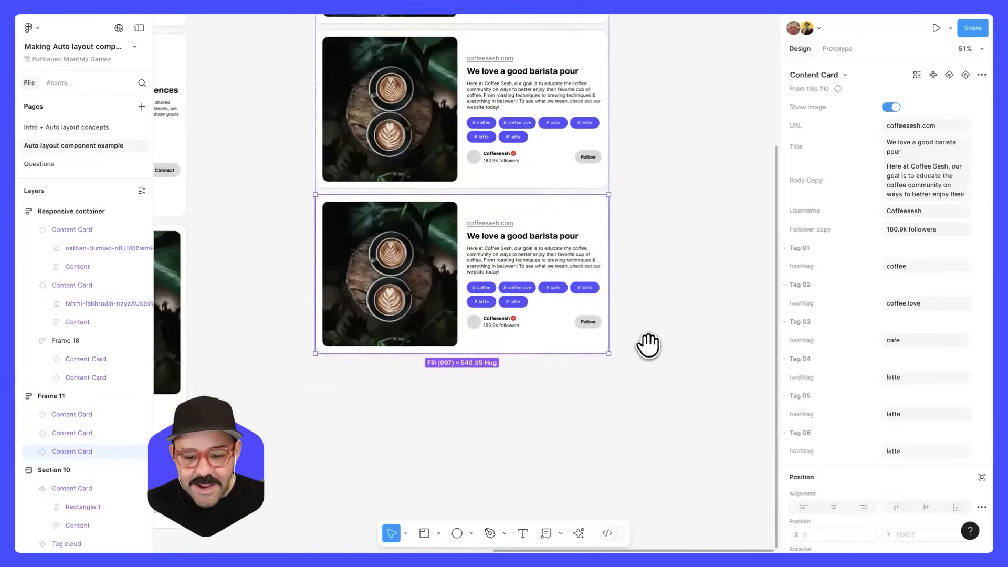
{"action": "left_click", "coordinate": [581, 495]}
{"action": "scroll", "coordinate": [371, 128], "scroll_direction": "up", "scroll_amount": 5}
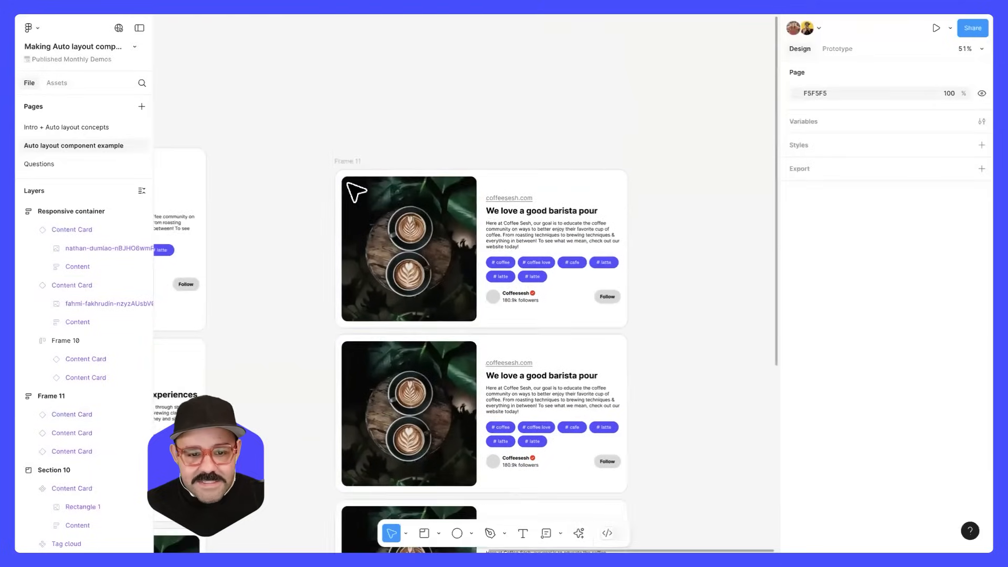
Extend the auto layout frame to eight stacked Content Cards by repeating the card with the frame's Duplicate handle
{"action": "left_click", "coordinate": [483, 322]}
{"action": "scroll", "coordinate": [483, 322], "scroll_direction": "down", "scroll_amount": 5}
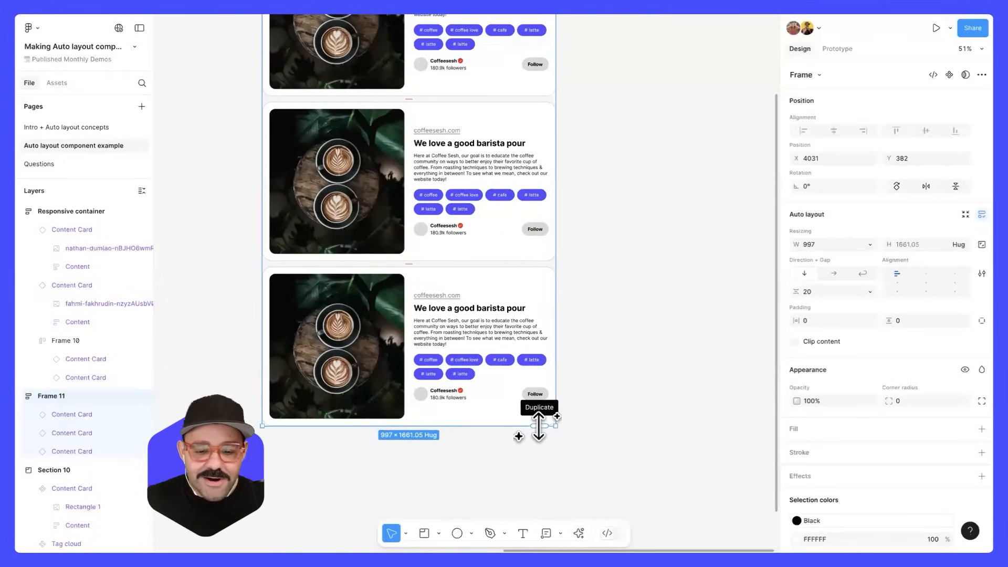
{"action": "scroll", "coordinate": [539, 426], "scroll_direction": "down", "scroll_amount": 3}
{"action": "left_click_drag", "start_coordinate": [537, 428], "coordinate": [535, 479]}
{"action": "left_click_drag", "start_coordinate": [590, 292], "coordinate": [608, 520]}
{"action": "left_click_drag", "start_coordinate": [593, 222], "coordinate": [624, 315]}
{"action": "scroll", "coordinate": [613, 259], "scroll_direction": "up", "scroll_amount": 4}
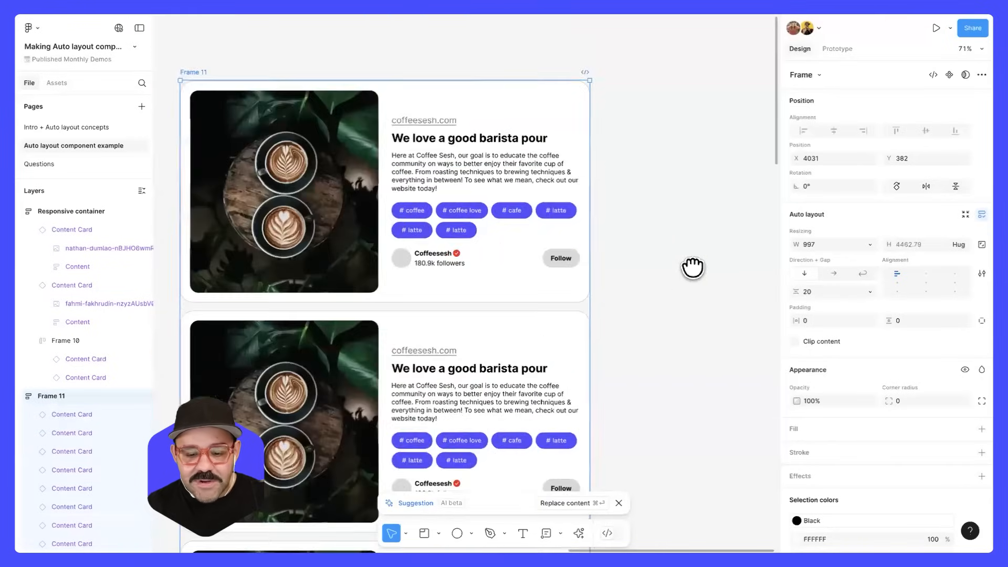
Apply the AI Replace content suggestion to give the duplicated Content Cards in the frame their own text
{"action": "left_click_drag", "start_coordinate": [693, 266], "coordinate": [768, 279]}
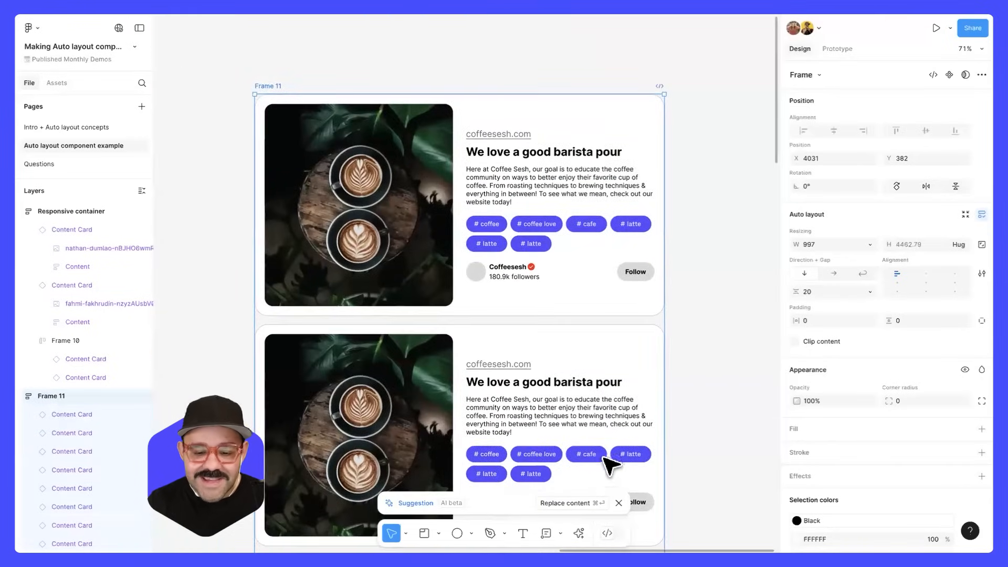
{"action": "left_click", "coordinate": [586, 502]}
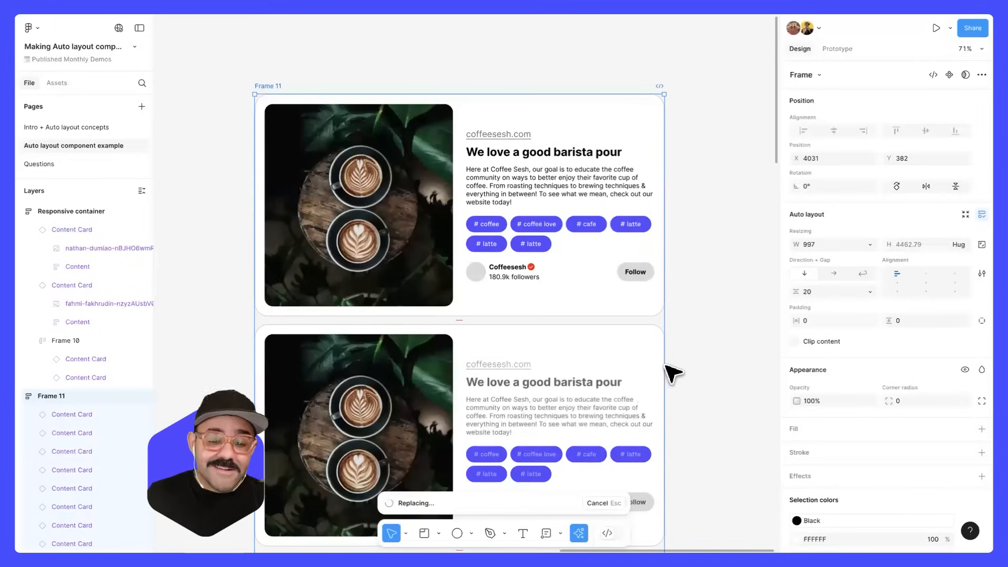
{"action": "scroll", "coordinate": [667, 315], "scroll_direction": "down", "scroll_amount": 5}
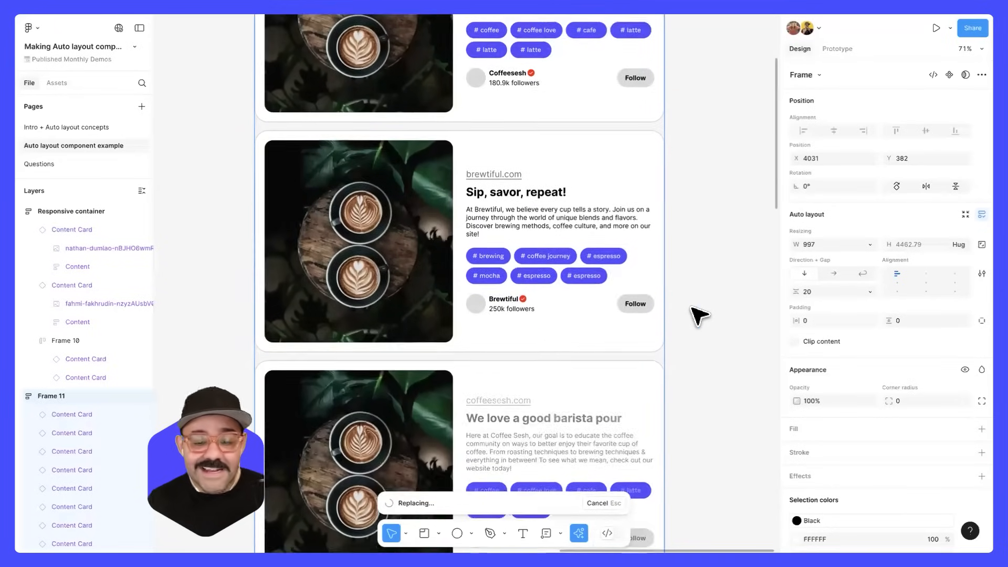
{"action": "scroll", "coordinate": [690, 309], "scroll_direction": "down", "scroll_amount": 3}
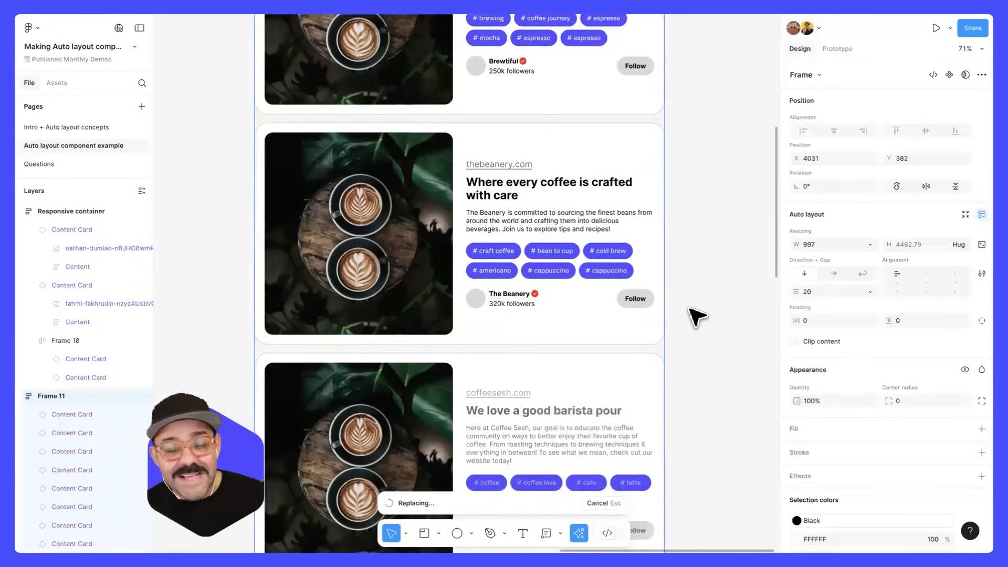
{"action": "scroll", "coordinate": [693, 315], "scroll_direction": "down", "scroll_amount": 5}
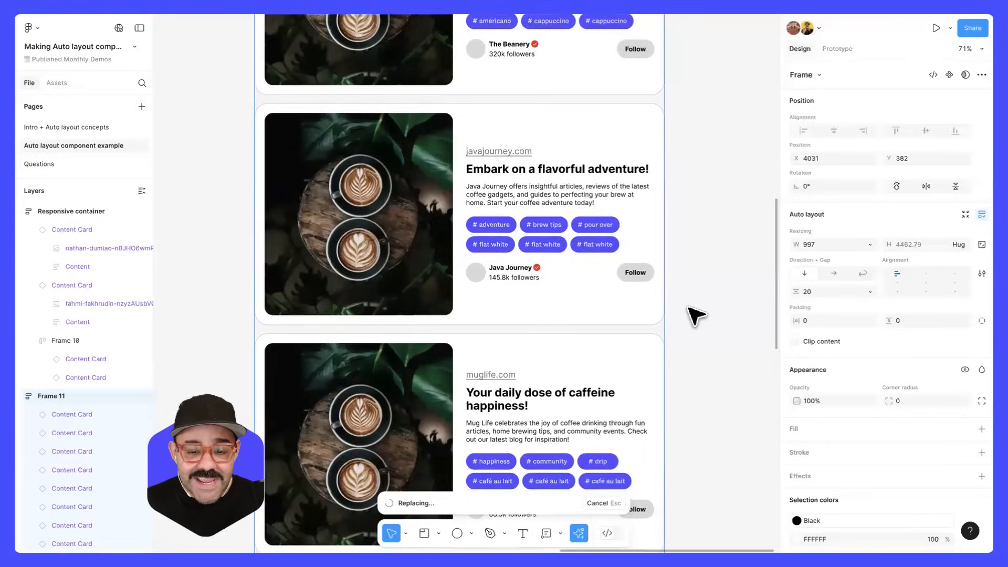
{"action": "scroll", "coordinate": [693, 315], "scroll_direction": "down", "scroll_amount": 1}
{"action": "scroll", "coordinate": [693, 315], "scroll_direction": "down", "scroll_amount": 7}
{"action": "scroll", "coordinate": [693, 315], "scroll_direction": "down", "scroll_amount": 3}
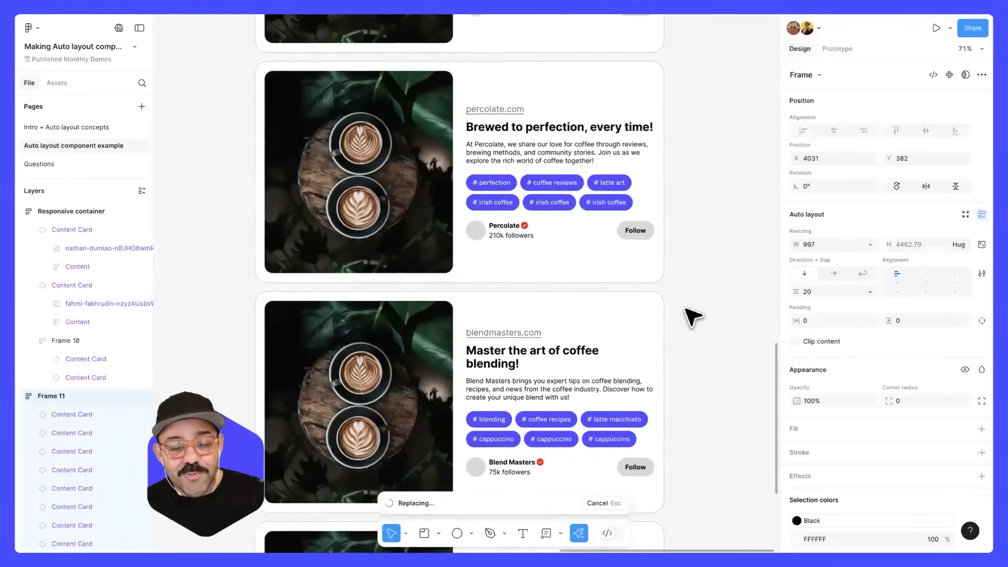
{"action": "scroll", "coordinate": [694, 316], "scroll_direction": "down", "scroll_amount": 5}
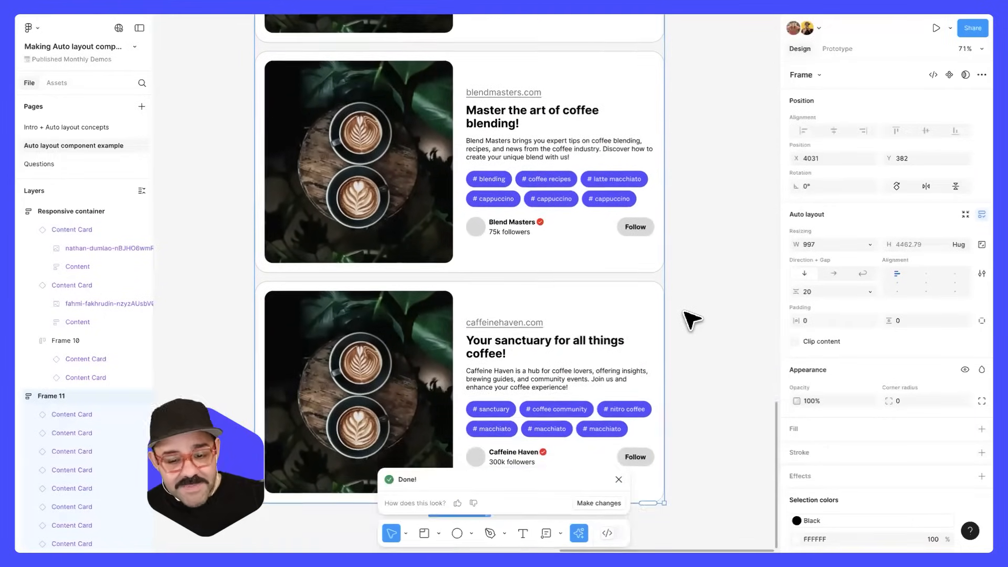
Look over the rewritten Content Cards from the last one back up to the first, and dismiss the AI result
{"action": "scroll", "coordinate": [682, 312], "scroll_direction": "up", "scroll_amount": 1}
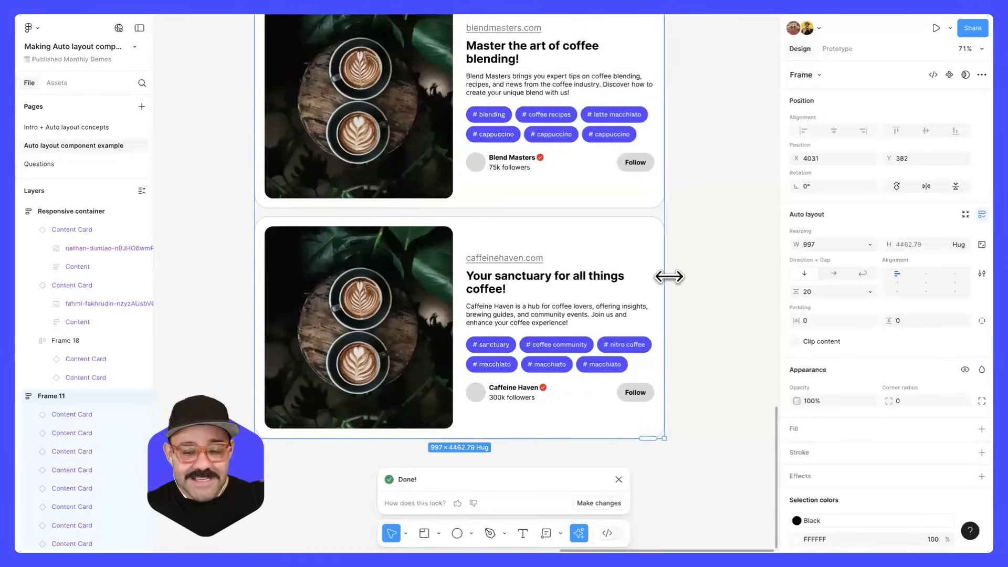
{"action": "scroll", "coordinate": [687, 295], "scroll_direction": "down", "scroll_amount": 4}
{"action": "left_click_drag", "start_coordinate": [651, 404], "coordinate": [718, 112]}
{"action": "left_click", "coordinate": [700, 67]}
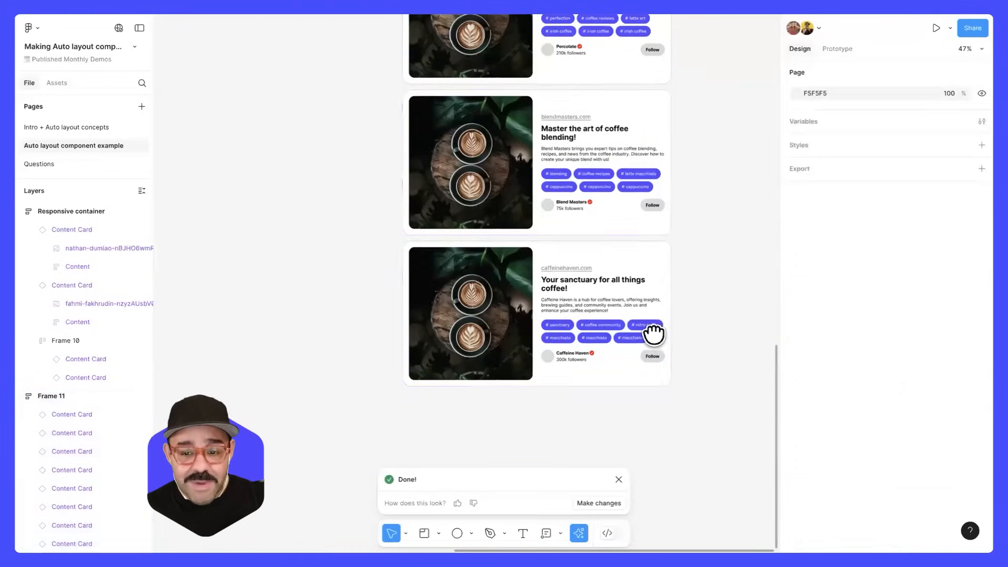
{"action": "scroll", "coordinate": [651, 180], "scroll_direction": "up", "scroll_amount": 10}
{"action": "scroll", "coordinate": [664, 252], "scroll_direction": "down", "scroll_amount": 3}
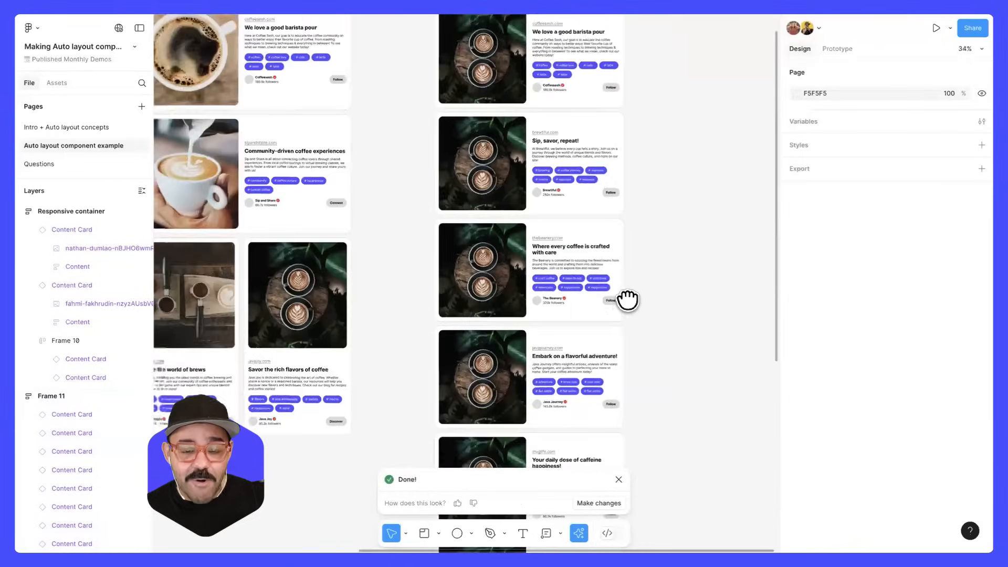
{"action": "scroll", "coordinate": [627, 300], "scroll_direction": "up", "scroll_amount": 3}
{"action": "scroll", "coordinate": [628, 212], "scroll_direction": "right", "scroll_amount": 2}
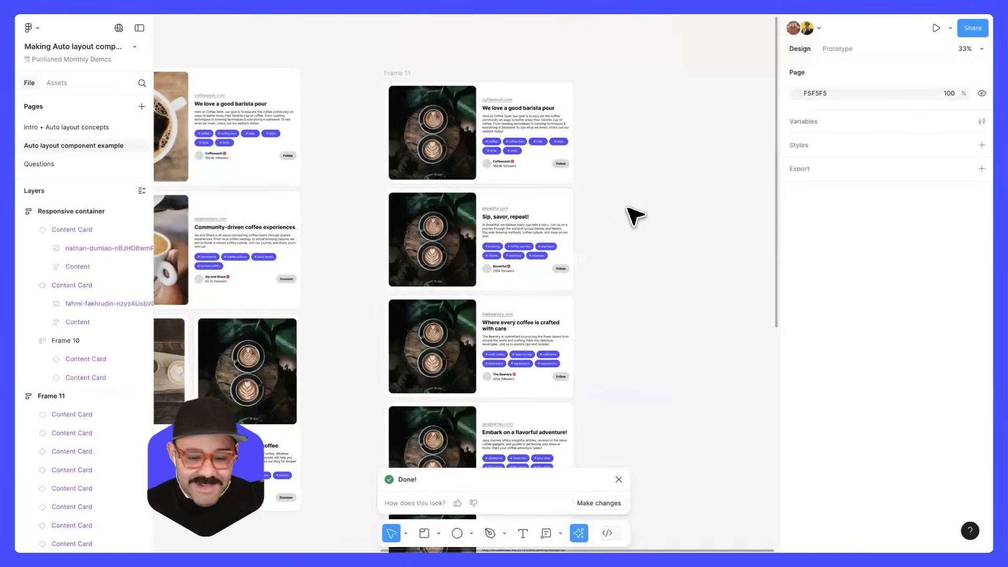
{"action": "key", "text": "Escape"}
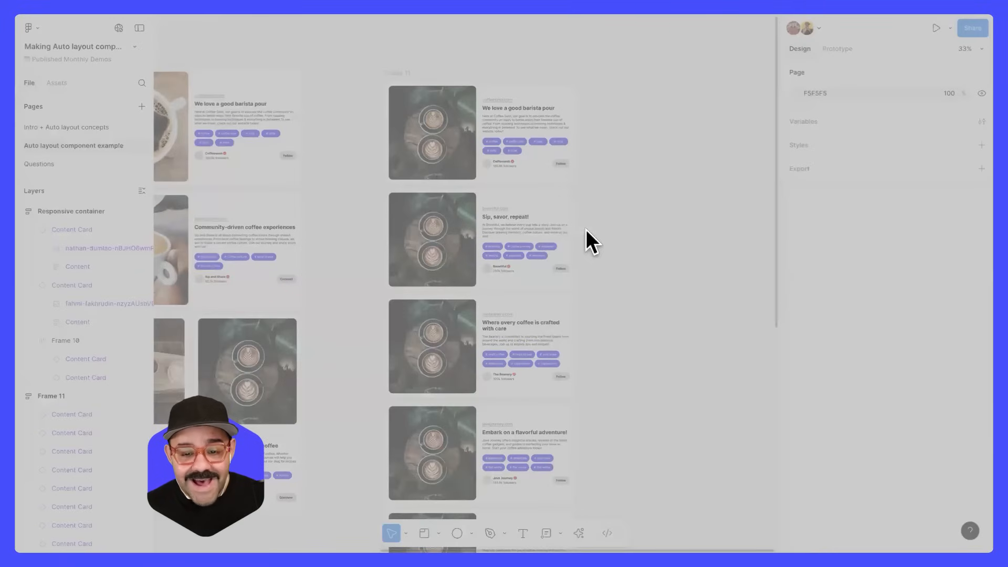
Load the set of coffee photos and place one into the image area of each of the first seven Content Cards
{"action": "left_click", "coordinate": [685, 377]}
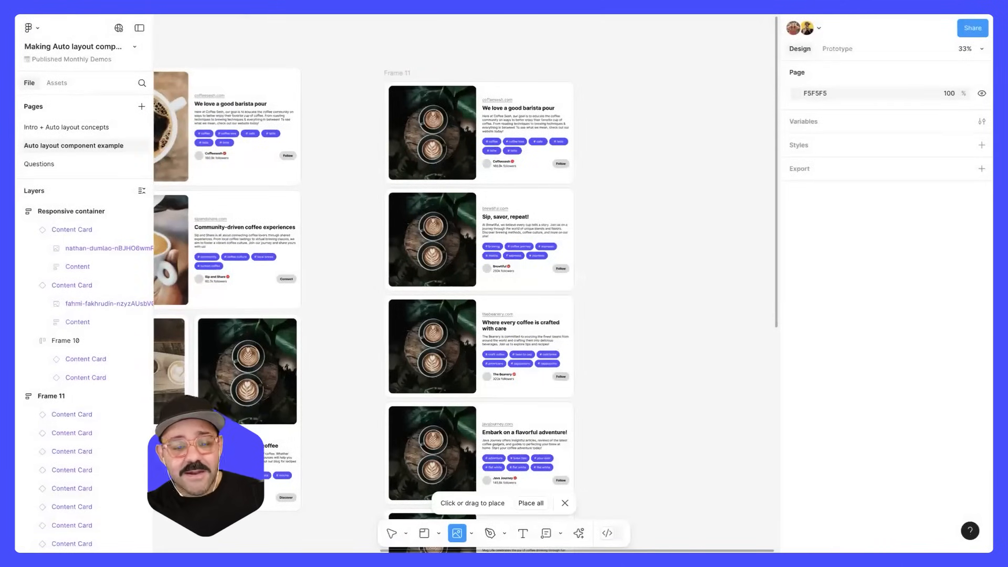
{"action": "left_click", "coordinate": [432, 150]}
{"action": "left_click", "coordinate": [439, 249]}
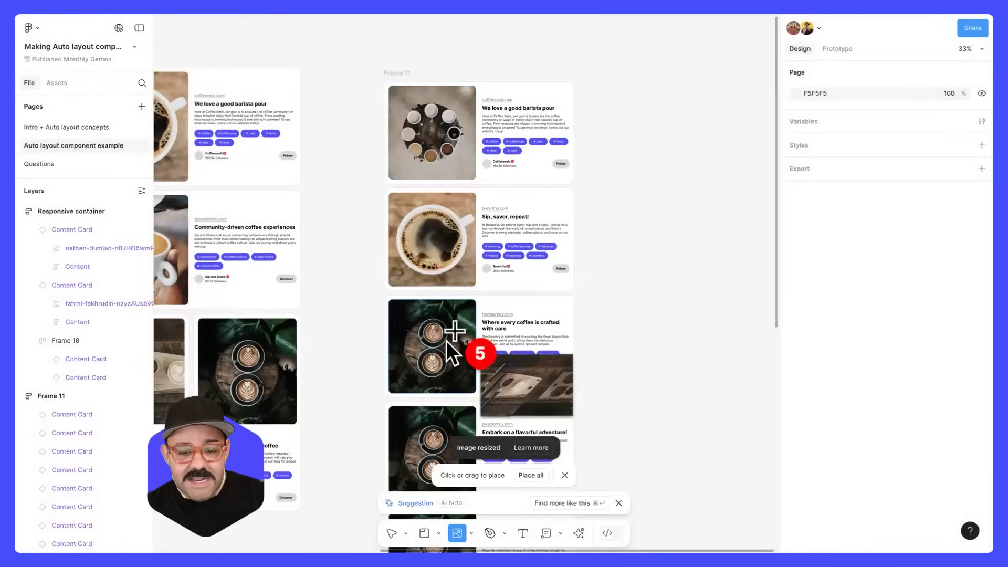
{"action": "left_click", "coordinate": [447, 340]}
{"action": "scroll", "coordinate": [447, 331], "scroll_direction": "down", "scroll_amount": 5}
{"action": "left_click", "coordinate": [451, 191]}
{"action": "left_click", "coordinate": [450, 302]}
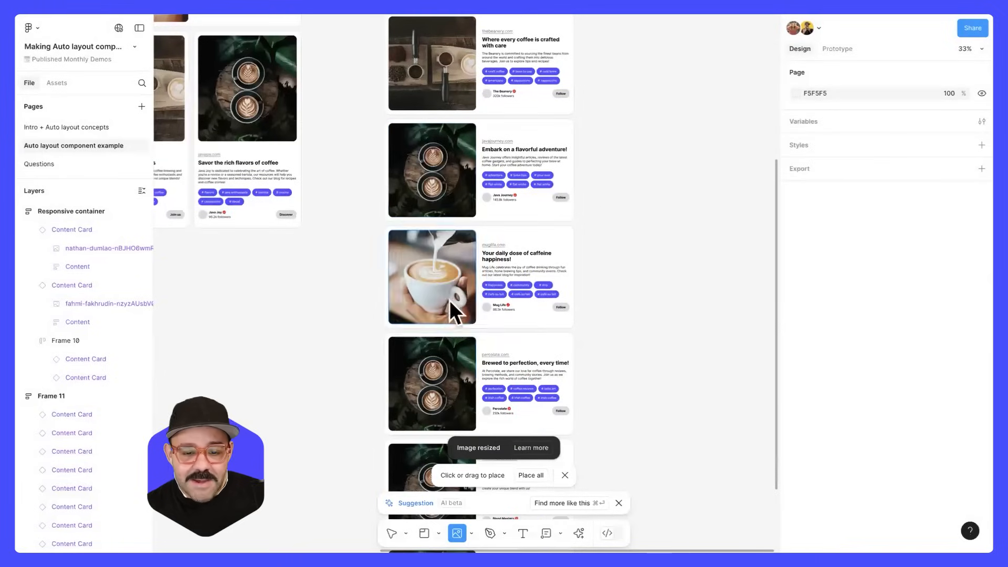
{"action": "left_click", "coordinate": [463, 391]}
{"action": "scroll", "coordinate": [465, 386], "scroll_direction": "down", "scroll_amount": 3}
{"action": "left_click", "coordinate": [464, 375]}
{"action": "scroll", "coordinate": [446, 361], "scroll_direction": "down", "scroll_amount": 3}
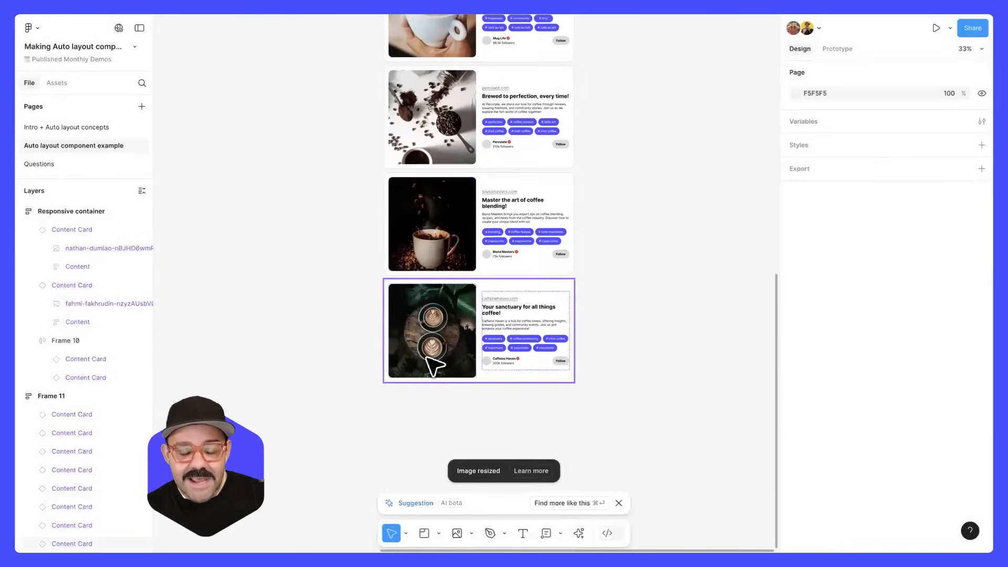
Examine the placed photos from the first card down to the last, with the whole card frame selected
{"action": "scroll", "coordinate": [383, 326], "scroll_direction": "up", "scroll_amount": 10}
{"action": "scroll", "coordinate": [415, 199], "scroll_direction": "up", "scroll_amount": 3}
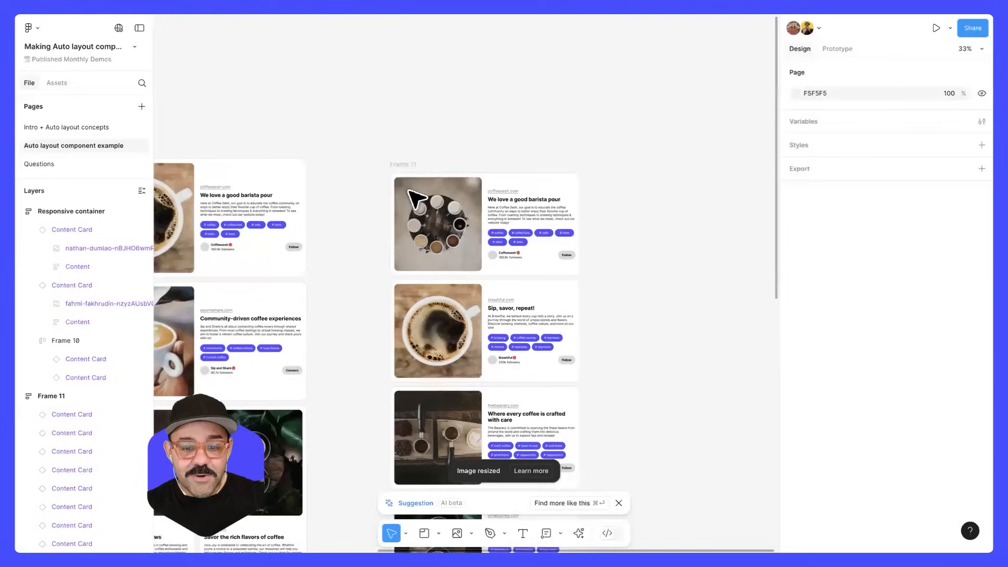
{"action": "scroll", "coordinate": [436, 207], "scroll_direction": "up", "scroll_amount": 5}
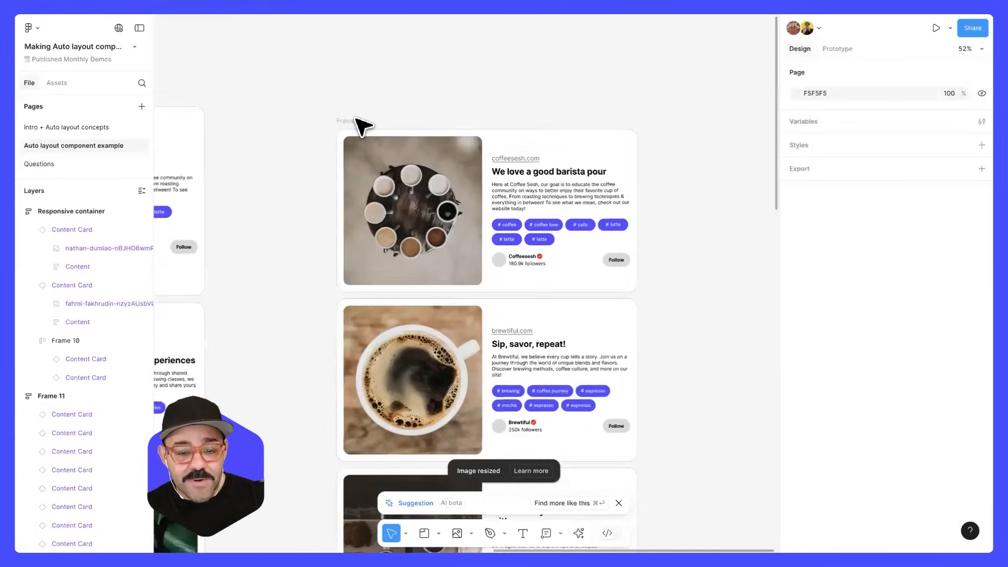
{"action": "left_click", "coordinate": [403, 168]}
{"action": "scroll", "coordinate": [345, 292], "scroll_direction": "down", "scroll_amount": 3}
{"action": "scroll", "coordinate": [338, 275], "scroll_direction": "down", "scroll_amount": 6}
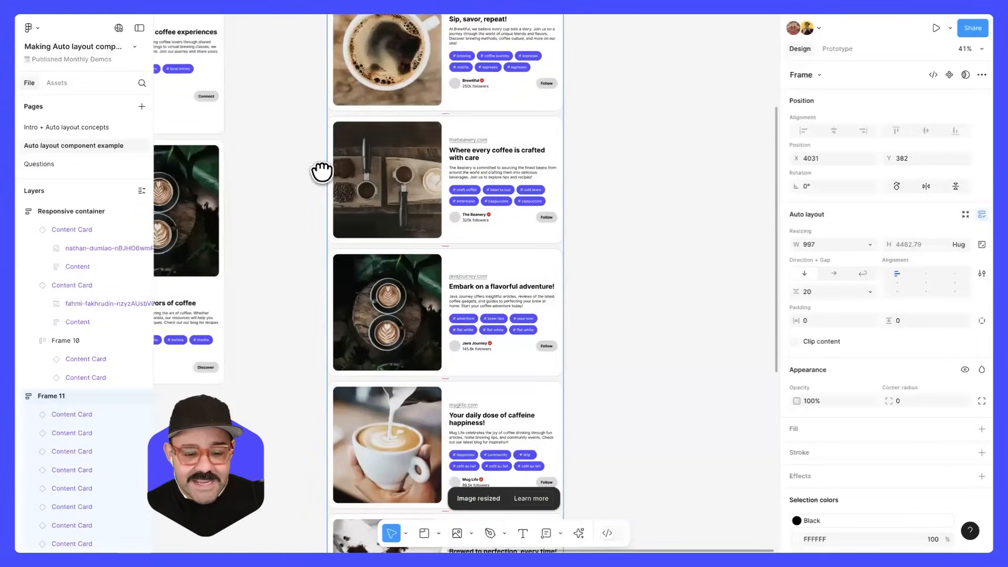
{"action": "scroll", "coordinate": [326, 276], "scroll_direction": "down", "scroll_amount": 8}
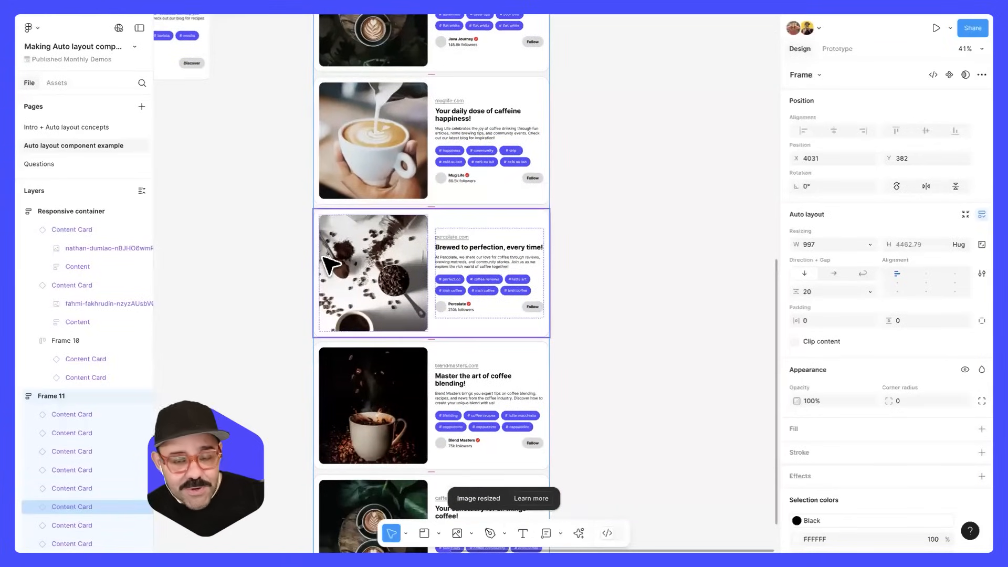
{"action": "scroll", "coordinate": [326, 297], "scroll_direction": "down", "scroll_amount": 2}
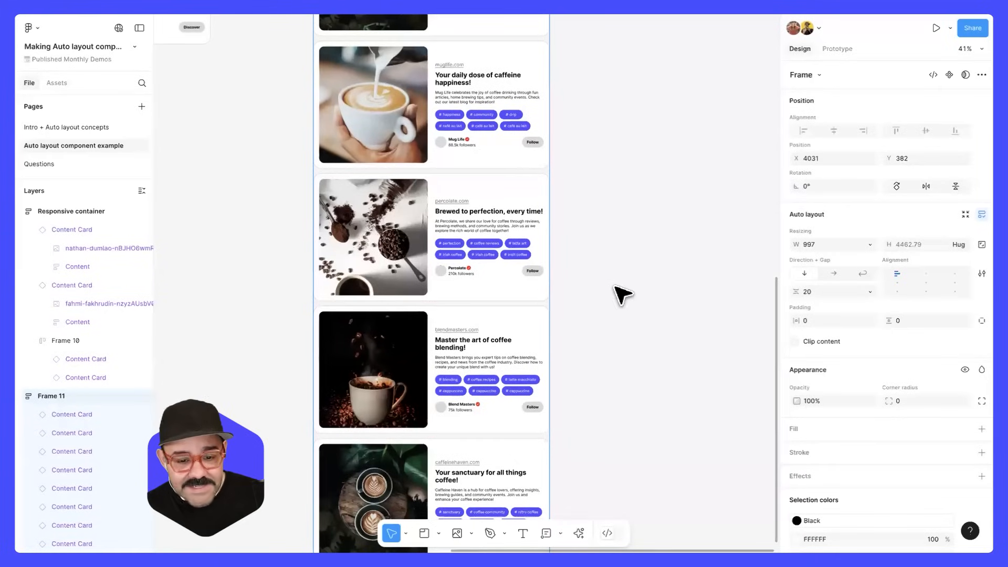
{"action": "scroll", "coordinate": [620, 315], "scroll_direction": "down", "scroll_amount": 8}
Wrap the Blend Masters and Caffeine Haven cards in a nested auto layout frame and set its direction to horizontal
{"action": "scroll", "coordinate": [462, 326], "scroll_direction": "up", "scroll_amount": 3, "text": "ctrl"}
{"action": "left_click", "coordinate": [400, 214]}
{"action": "left_click", "coordinate": [292, 266], "text": "shift"}
{"action": "scroll", "coordinate": [294, 262], "scroll_direction": "up", "scroll_amount": 1, "text": "ctrl"}
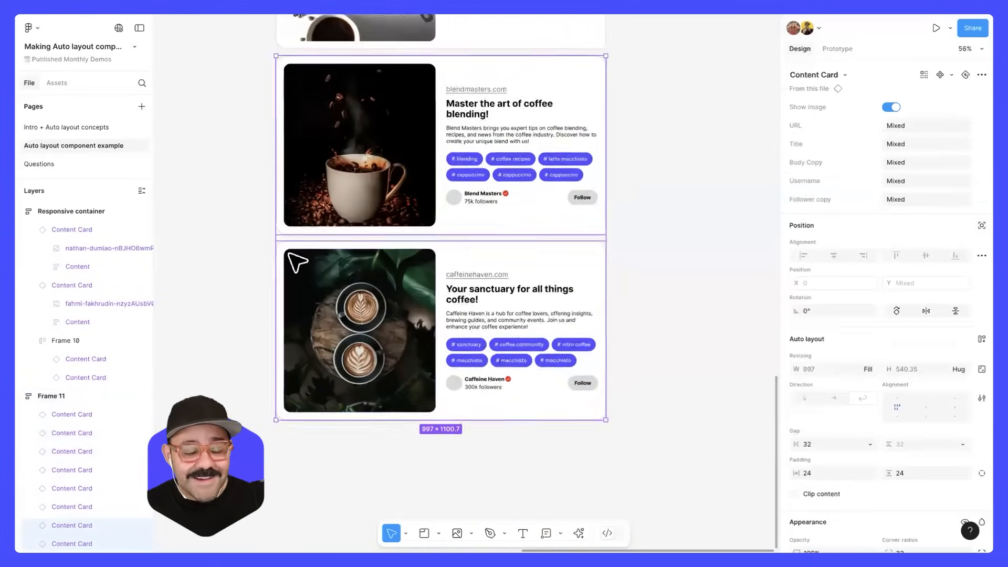
{"action": "scroll", "coordinate": [297, 262], "scroll_direction": "up", "scroll_amount": 2, "text": "ctrl"}
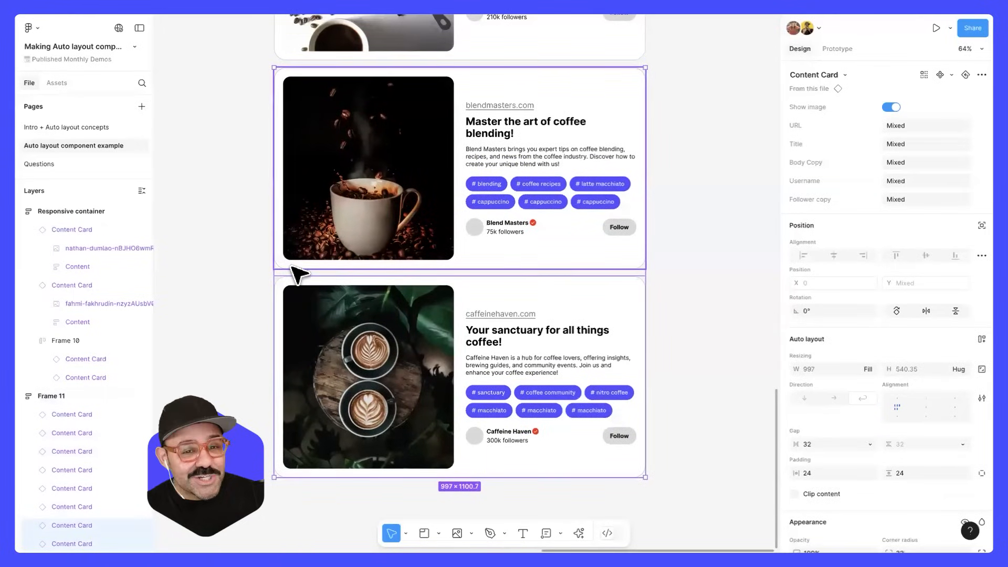
{"action": "key", "text": "shift+a"}
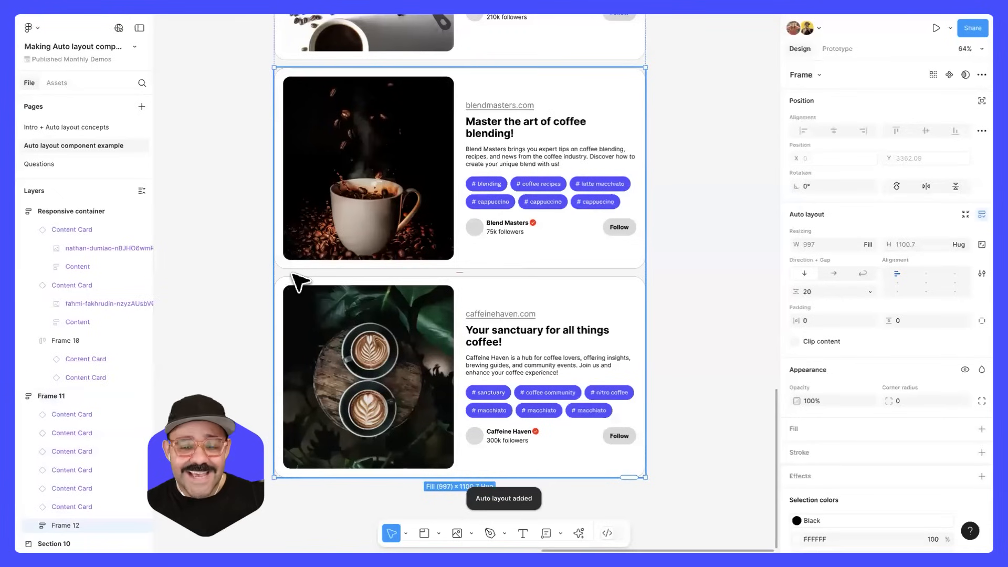
{"action": "left_click", "coordinate": [834, 273]}
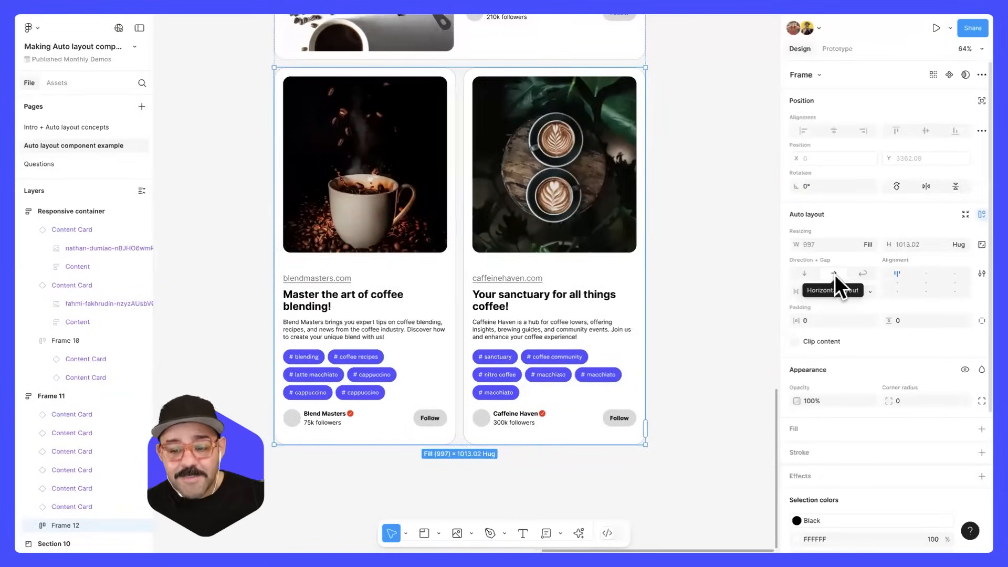
{"action": "left_click", "coordinate": [709, 280]}
Examine the complete card container, from the side-by-side pair up to the first card and partway back down
{"action": "scroll", "coordinate": [708, 279], "scroll_direction": "down", "scroll_amount": 2, "text": "ctrl"}
{"action": "scroll", "coordinate": [700, 231], "scroll_direction": "down", "scroll_amount": 2, "text": "ctrl"}
{"action": "scroll", "coordinate": [668, 331], "scroll_direction": "down", "scroll_amount": 1}
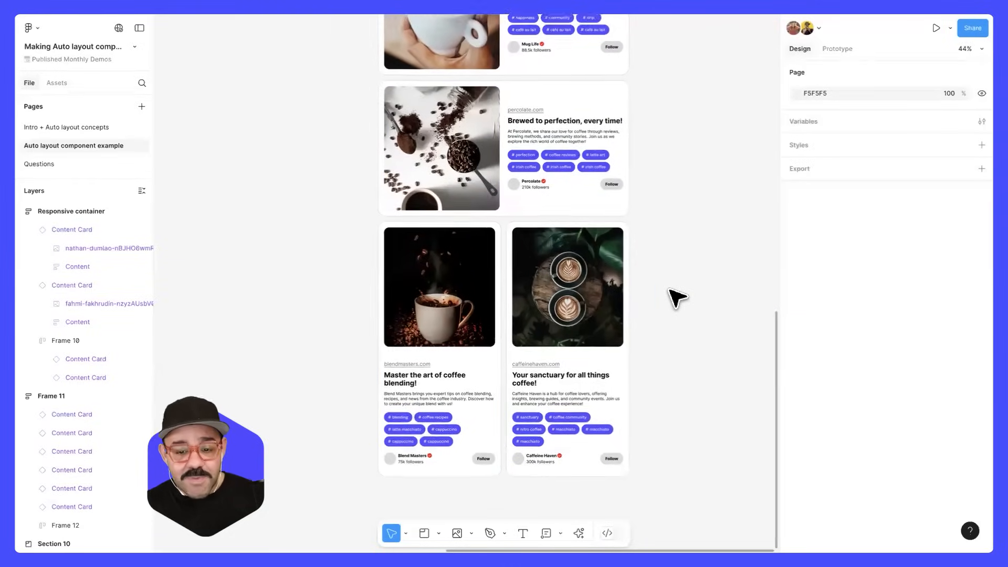
{"action": "scroll", "coordinate": [672, 294], "scroll_direction": "up", "scroll_amount": 10}
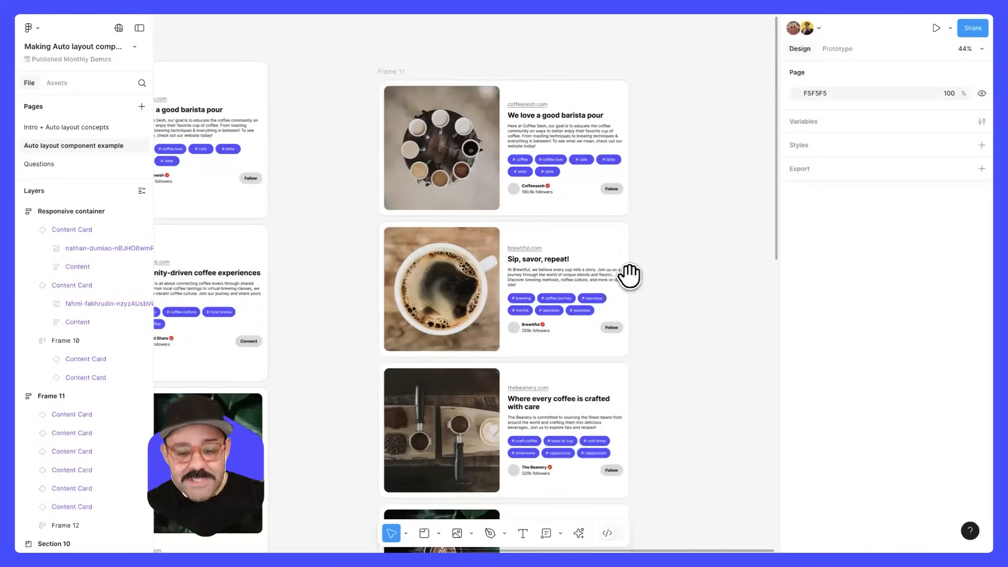
{"action": "scroll", "coordinate": [628, 274], "scroll_direction": "down", "scroll_amount": 10}
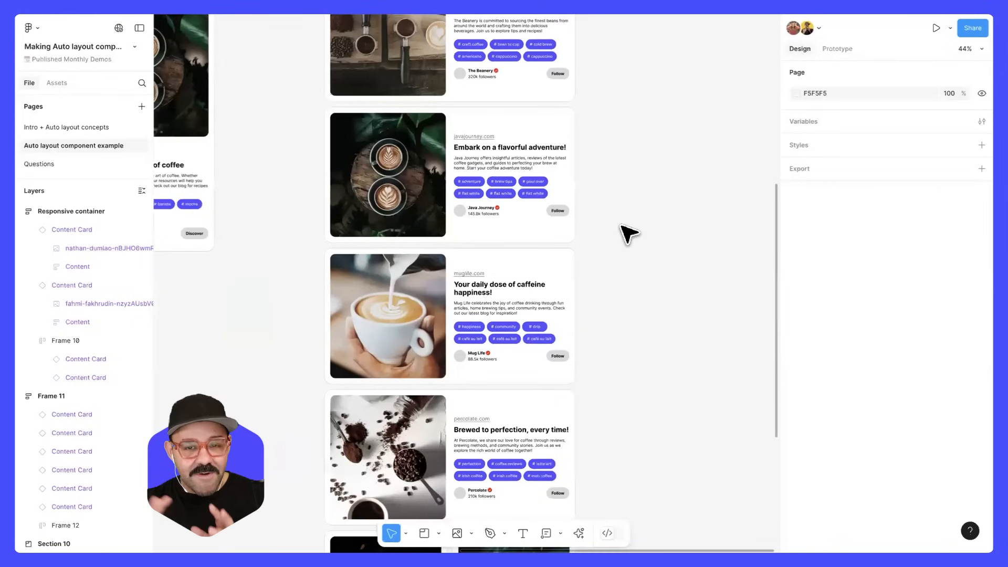
{"action": "scroll", "coordinate": [660, 303], "scroll_direction": "up", "scroll_amount": 5}
View the Intro + Auto layout concepts page and return to the Auto layout component example page
{"action": "left_click", "coordinate": [74, 130]}
{"action": "scroll", "coordinate": [321, 356], "scroll_direction": "down", "scroll_amount": 1}
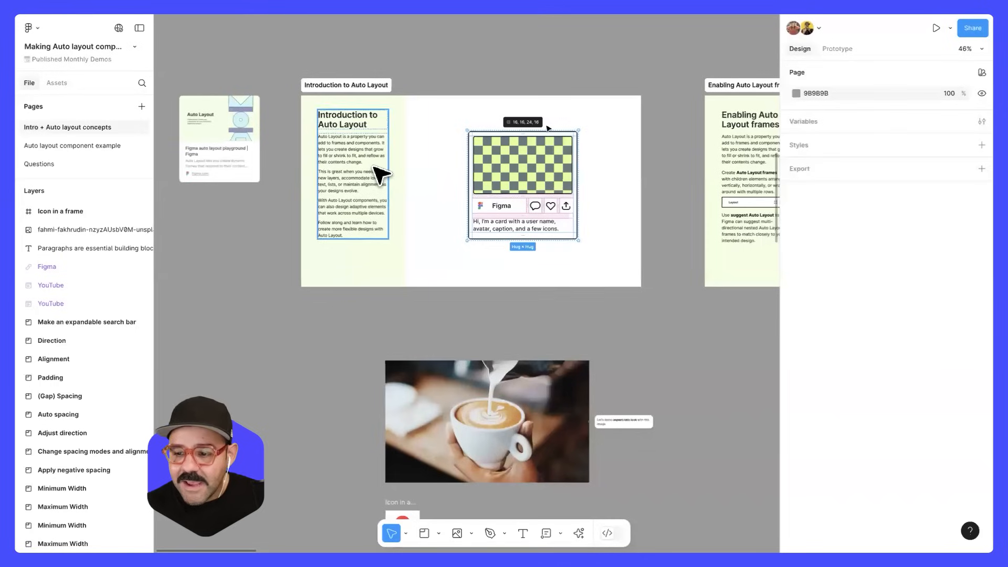
{"action": "left_click", "coordinate": [83, 145]}
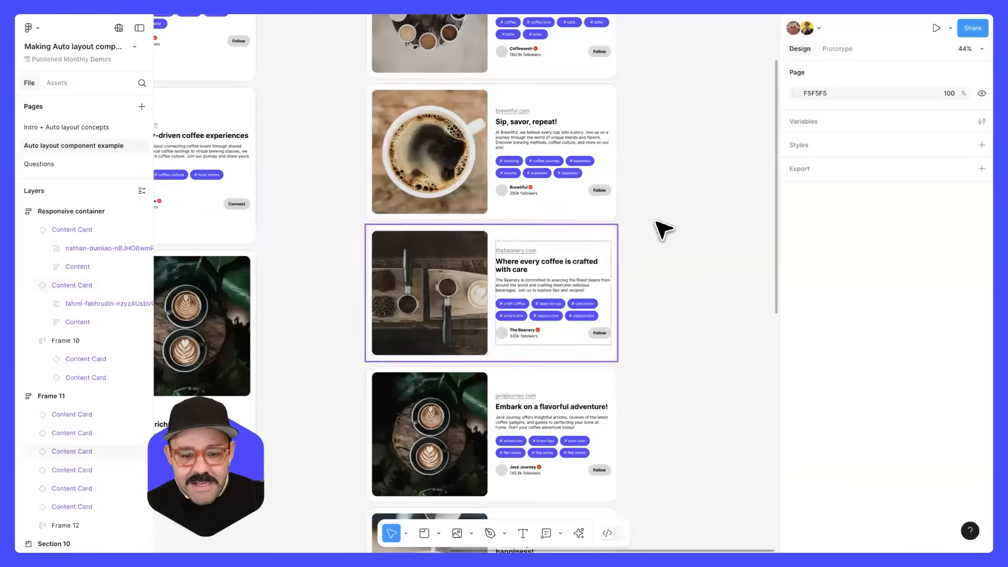
Copy the frame's first Content Card onto the empty canvas beside it, and duplicate it directly below at about X 5806, Y 942
{"action": "scroll", "coordinate": [255, 148], "scroll_direction": "right", "scroll_amount": 5}
{"action": "scroll", "coordinate": [255, 148], "scroll_direction": "up", "scroll_amount": 2}
{"action": "left_click", "coordinate": [238, 152]}
{"action": "left_click_drag", "start_coordinate": [237, 152], "coordinate": [612, 145]}
{"action": "left_click_drag", "start_coordinate": [666, 232], "coordinate": [590, 255]}
{"action": "left_click_drag", "start_coordinate": [525, 134], "coordinate": [542, 254]}
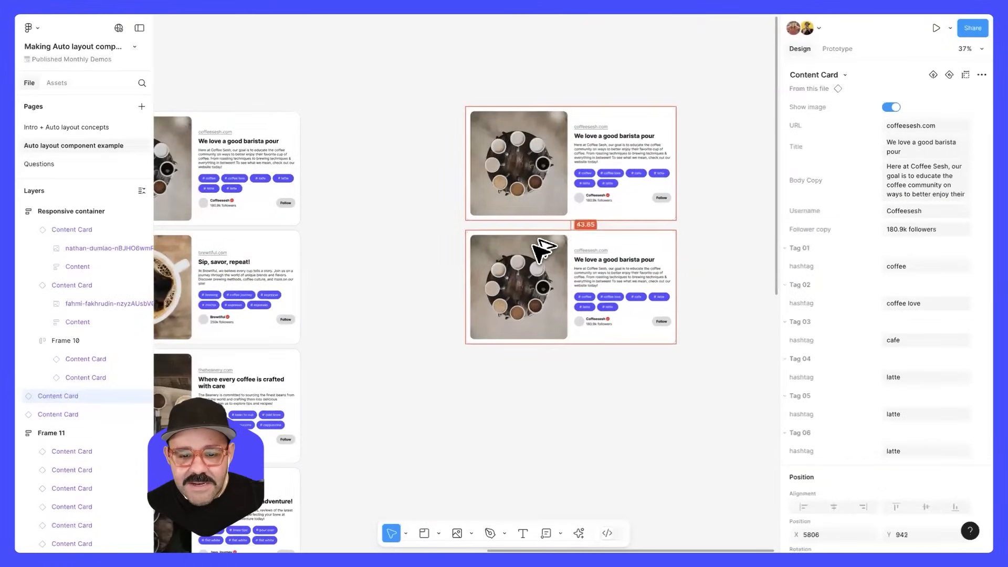
Wrap the two Content Cards stacked on the empty canvas in a vertical auto layout frame
{"action": "left_click_drag", "start_coordinate": [419, 286], "coordinate": [348, 319]}
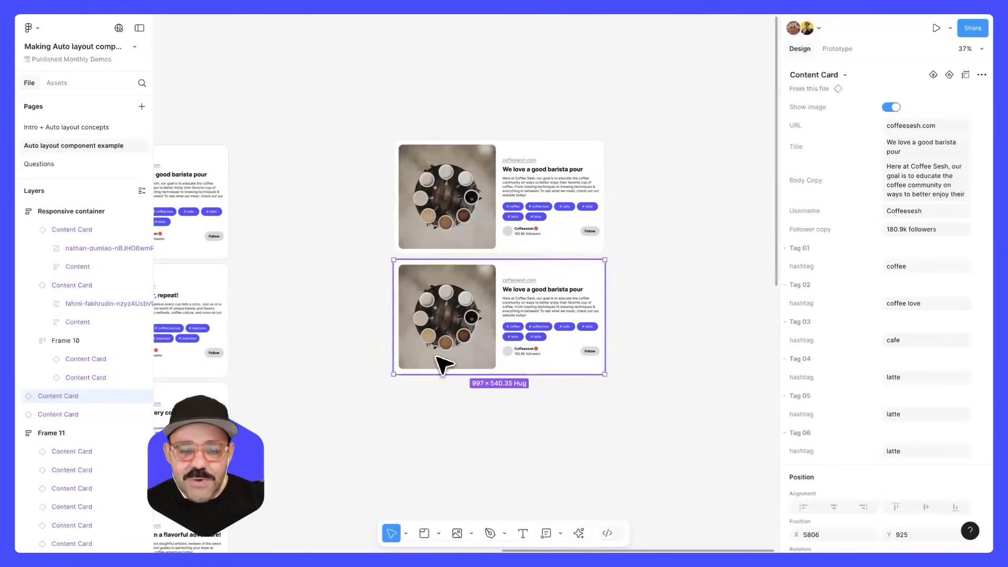
{"action": "left_click", "coordinate": [458, 243], "text": "shift"}
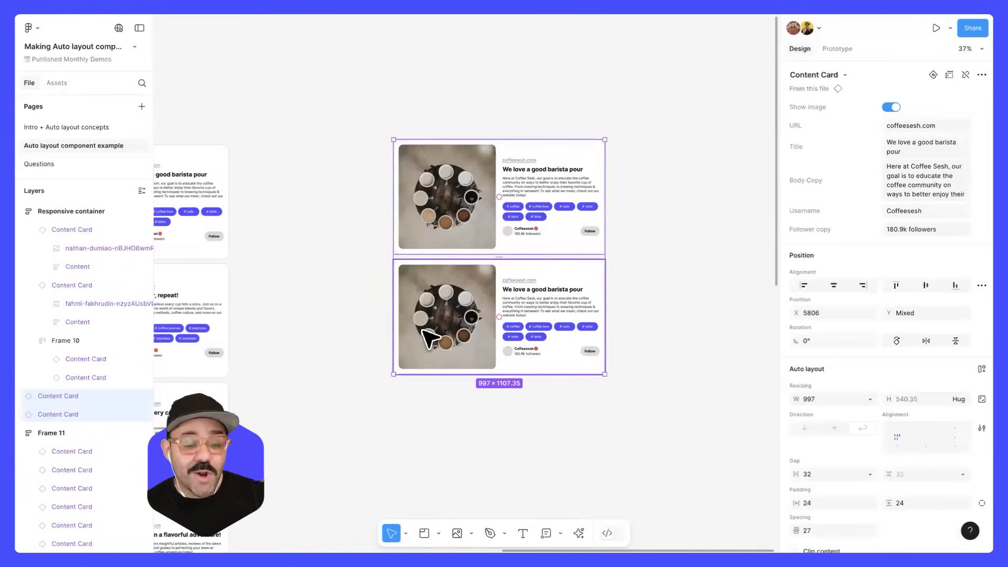
{"action": "key", "text": "shift+a"}
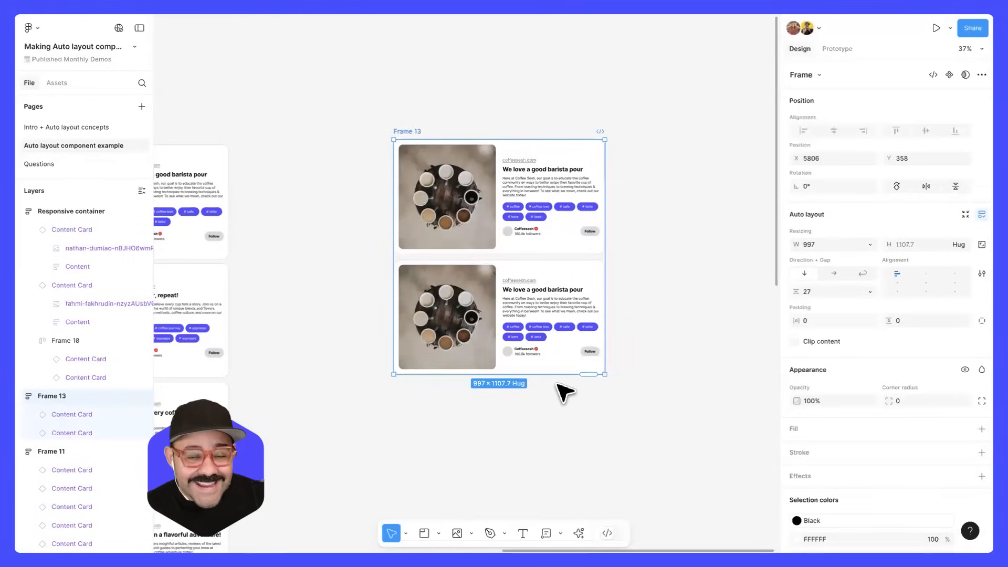
Repeat the Content Card downward in the new auto layout frame until it holds eight cards
{"action": "scroll", "coordinate": [561, 379], "scroll_direction": "up", "scroll_amount": 5}
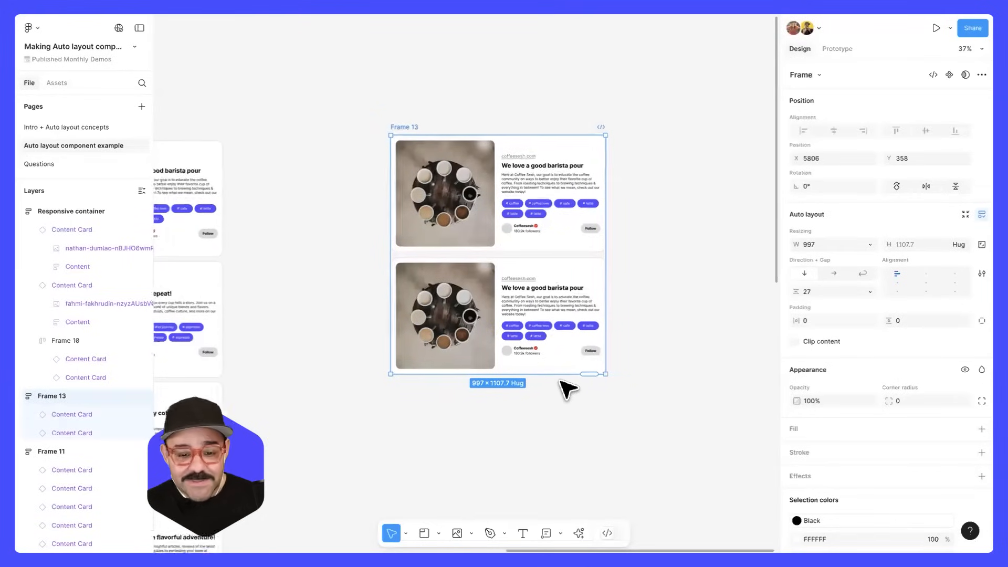
{"action": "scroll", "coordinate": [560, 379], "scroll_direction": "up", "scroll_amount": 3}
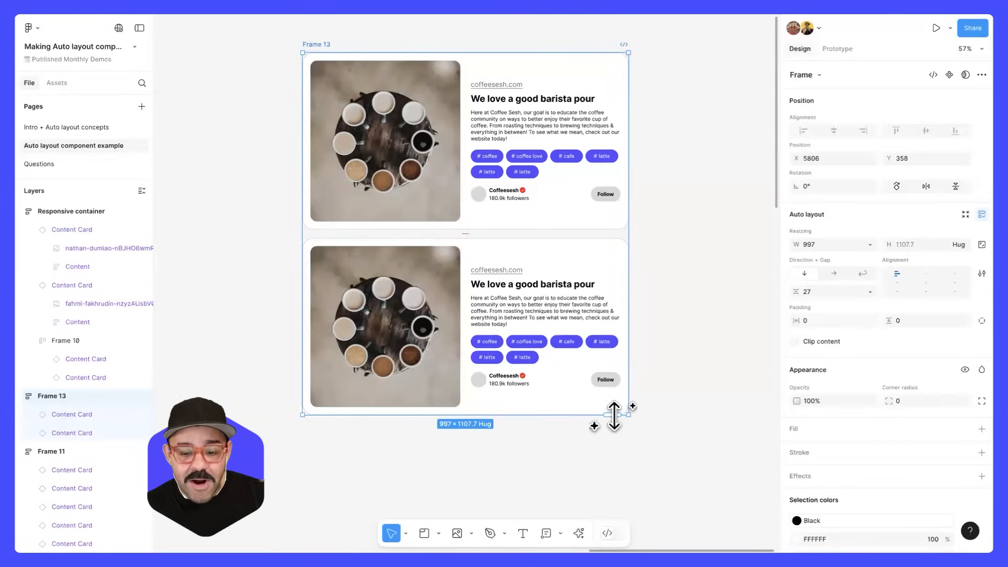
{"action": "scroll", "coordinate": [609, 411], "scroll_direction": "down", "scroll_amount": 3}
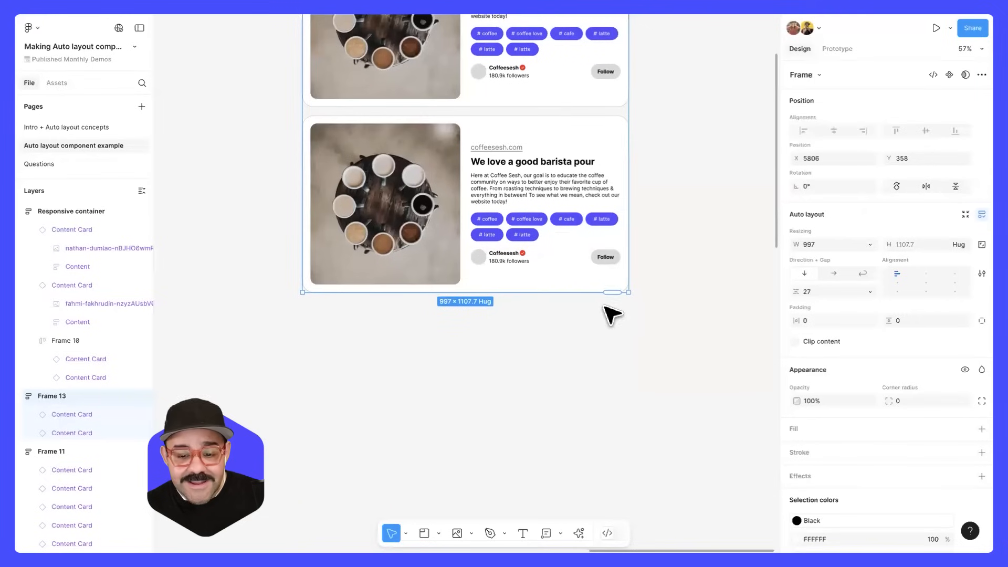
{"action": "left_click_drag", "start_coordinate": [607, 294], "coordinate": [617, 465]}
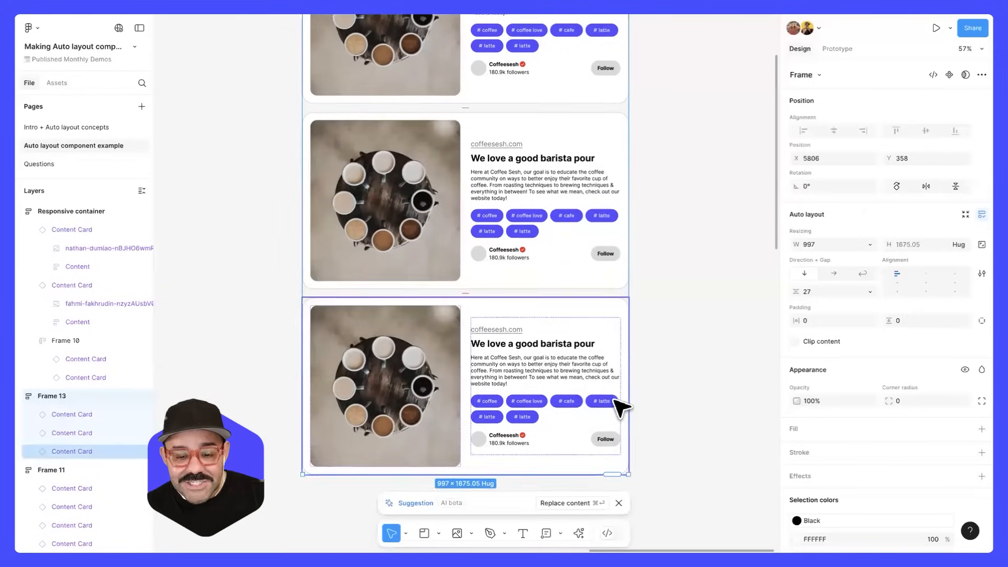
{"action": "scroll", "coordinate": [619, 401], "scroll_direction": "down", "scroll_amount": 3}
{"action": "mouse_move", "coordinate": [616, 369]}
{"action": "left_mouse_down"}
{"action": "mouse_move", "coordinate": [610, 473]}
{"action": "mouse_move", "coordinate": [619, 462]}
{"action": "mouse_move", "coordinate": [608, 456]}
{"action": "mouse_move", "coordinate": [597, 367]}
{"action": "left_mouse_up"}
{"action": "scroll", "coordinate": [622, 359], "scroll_direction": "down", "scroll_amount": 5}
{"action": "scroll", "coordinate": [615, 403], "scroll_direction": "down", "scroll_amount": 3}
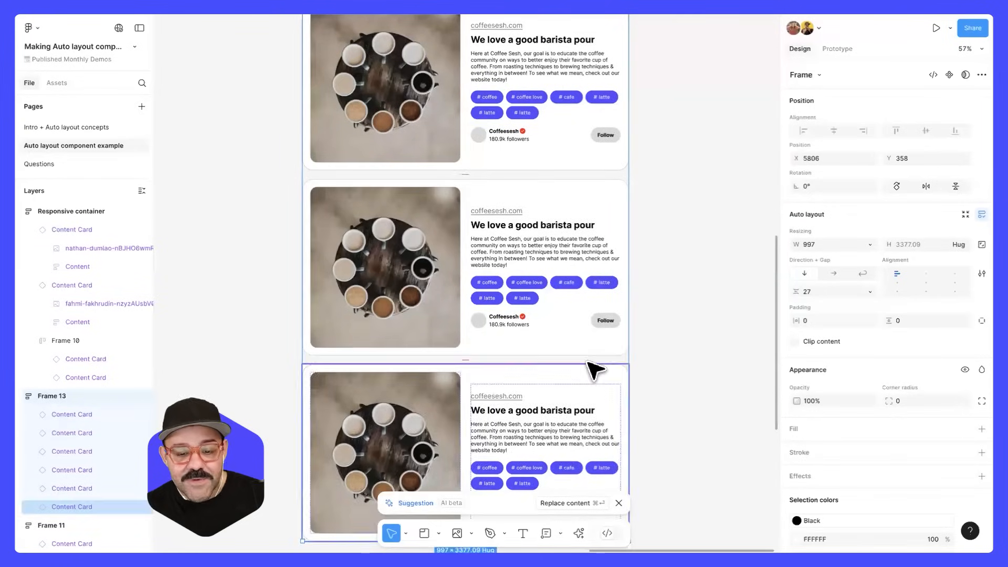
{"action": "scroll", "coordinate": [599, 370], "scroll_direction": "down", "scroll_amount": 5}
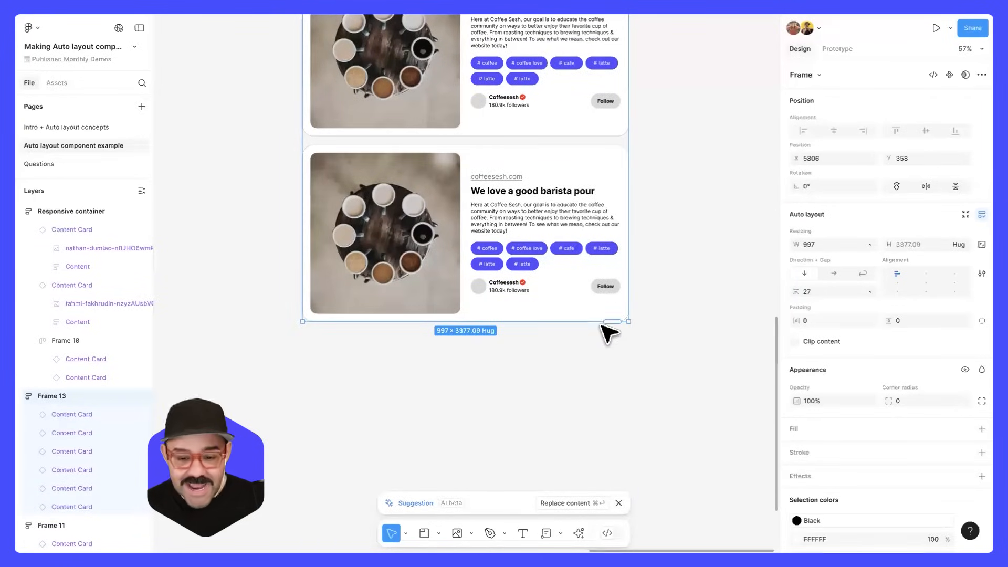
{"action": "left_click_drag", "start_coordinate": [609, 335], "coordinate": [601, 394]}
{"action": "scroll", "coordinate": [602, 394], "scroll_direction": "down", "scroll_amount": 3}
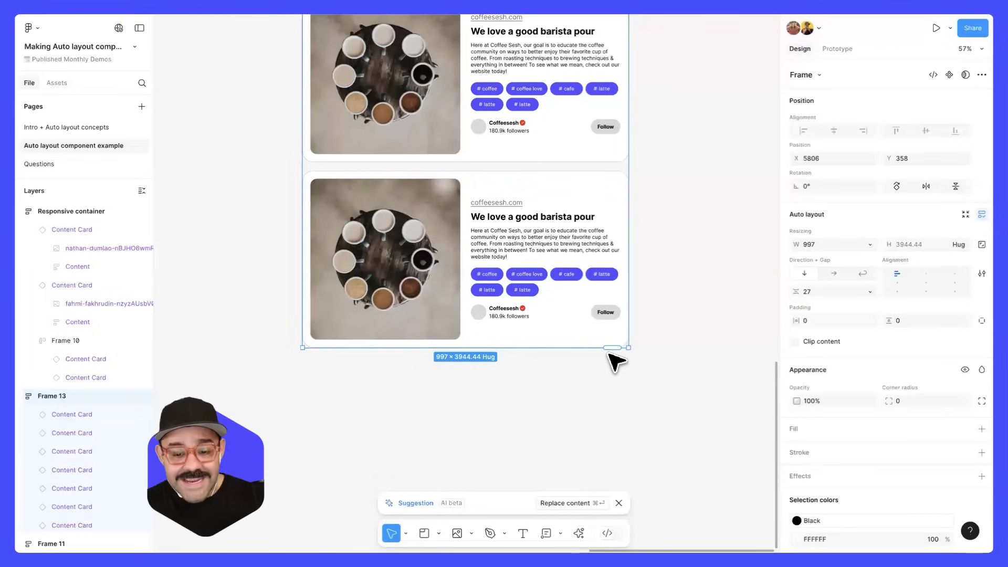
{"action": "left_click_drag", "start_coordinate": [609, 349], "coordinate": [599, 392]}
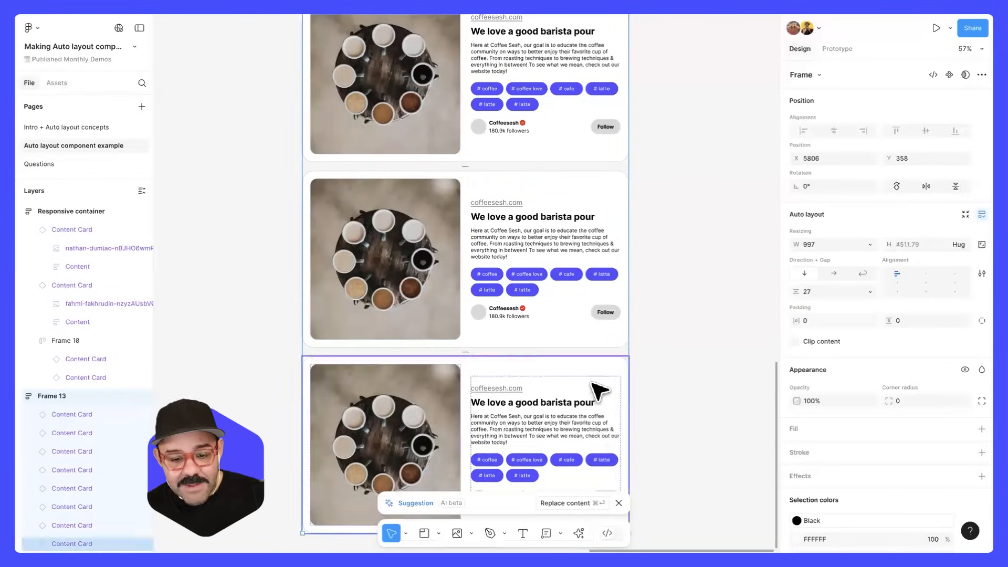
Replace the repeated cards' placeholder content with AI-generated variations using the Replace content suggestion
{"action": "scroll", "coordinate": [592, 382], "scroll_direction": "down", "scroll_amount": 5}
{"action": "scroll", "coordinate": [591, 383], "scroll_direction": "up", "scroll_amount": 5}
{"action": "scroll", "coordinate": [592, 383], "scroll_direction": "down", "scroll_amount": 1}
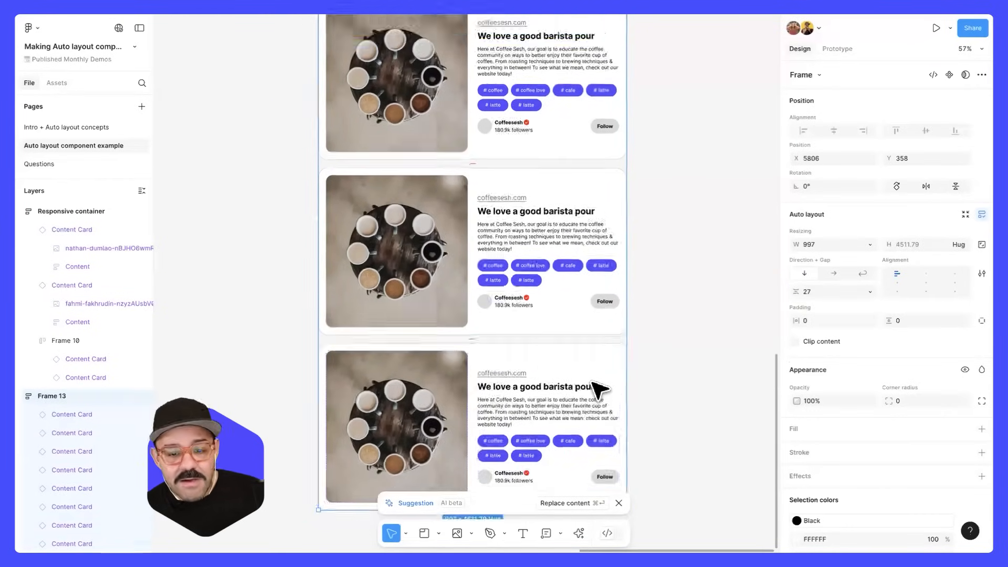
{"action": "scroll", "coordinate": [599, 389], "scroll_direction": "down", "scroll_amount": 3}
{"action": "scroll", "coordinate": [597, 391], "scroll_direction": "up", "scroll_amount": 5}
{"action": "scroll", "coordinate": [596, 393], "scroll_direction": "down", "scroll_amount": 5}
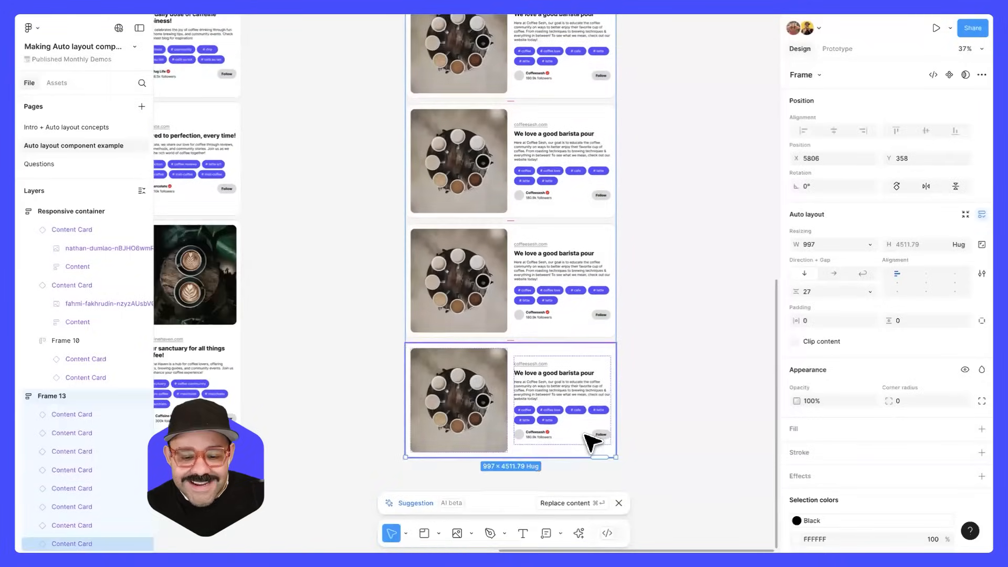
{"action": "scroll", "coordinate": [592, 441], "scroll_direction": "down", "scroll_amount": 3}
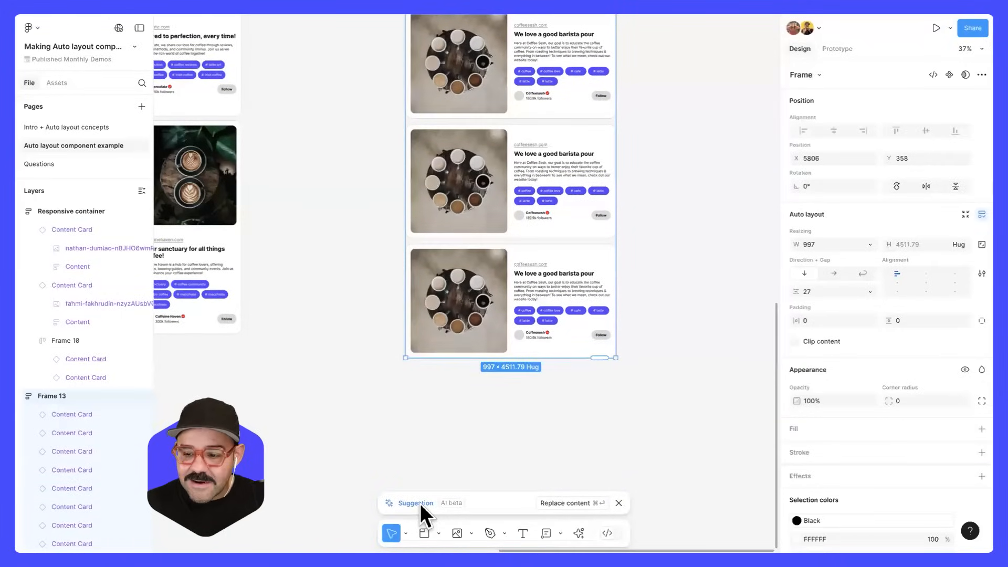
{"action": "left_click", "coordinate": [591, 503]}
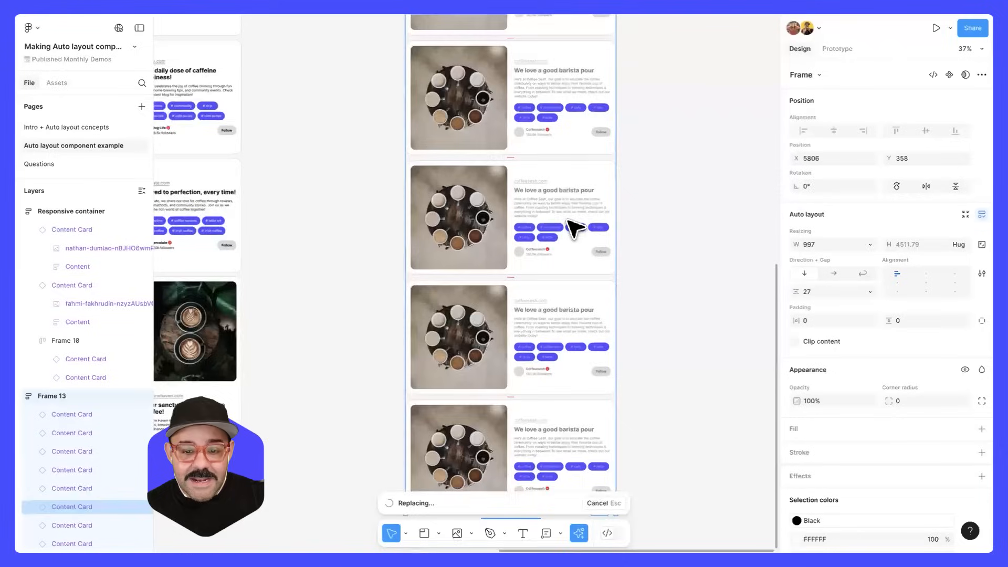
Examine the generated URLs, titles, body copy, tags and button labels on the cards from the first to the last
{"action": "scroll", "coordinate": [633, 208], "scroll_direction": "up", "scroll_amount": 5}
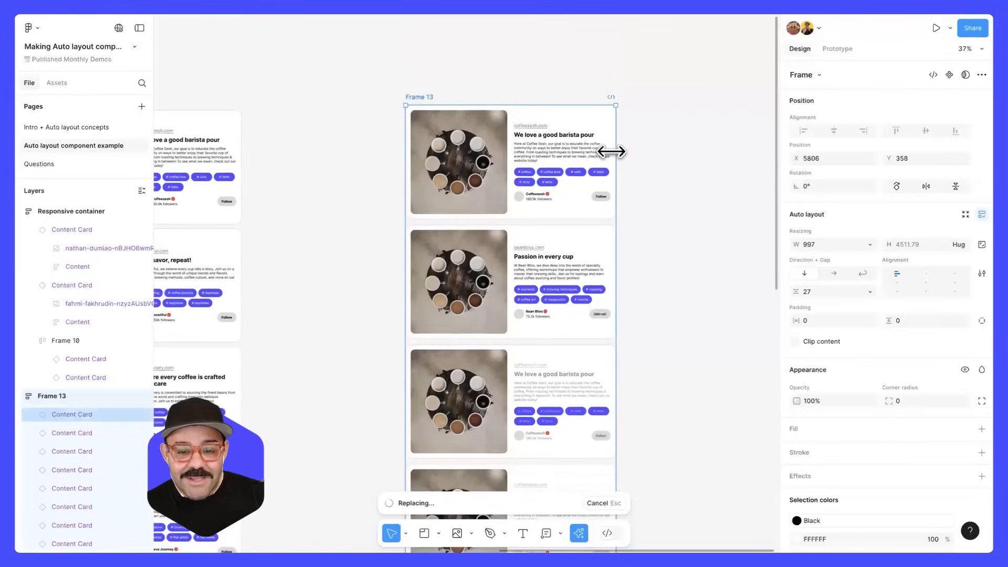
{"action": "scroll", "coordinate": [615, 157], "scroll_direction": "up", "scroll_amount": 5}
{"action": "scroll", "coordinate": [634, 206], "scroll_direction": "down", "scroll_amount": 7}
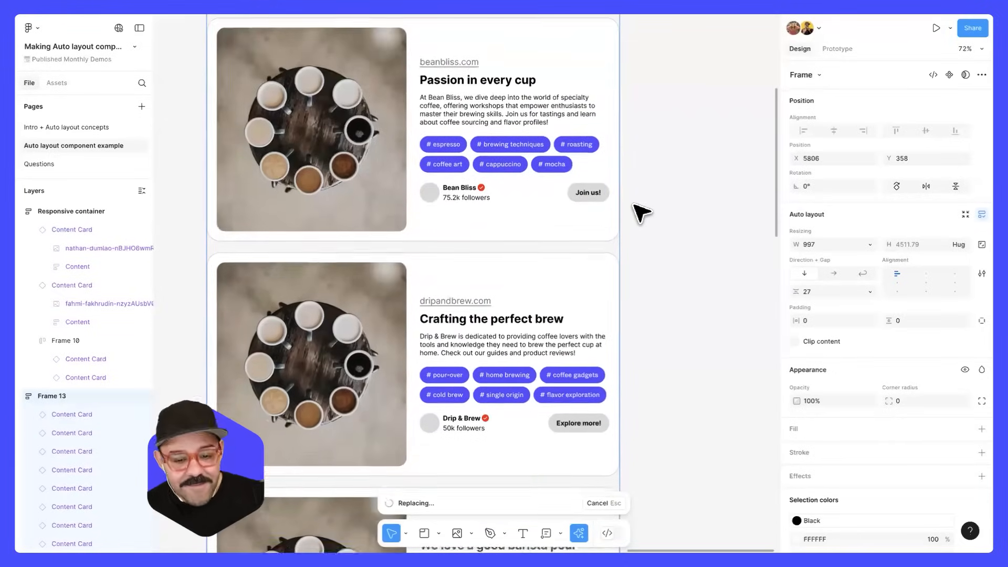
{"action": "scroll", "coordinate": [641, 212], "scroll_direction": "down", "scroll_amount": 2}
{"action": "scroll", "coordinate": [642, 212], "scroll_direction": "down", "scroll_amount": 2}
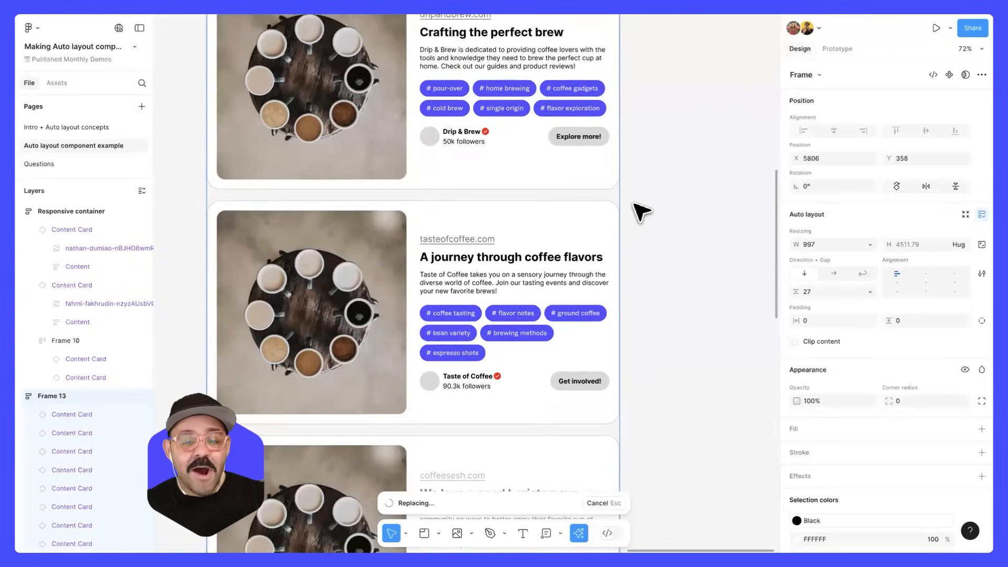
{"action": "scroll", "coordinate": [642, 211], "scroll_direction": "down", "scroll_amount": 4}
{"action": "scroll", "coordinate": [642, 212], "scroll_direction": "down", "scroll_amount": 4}
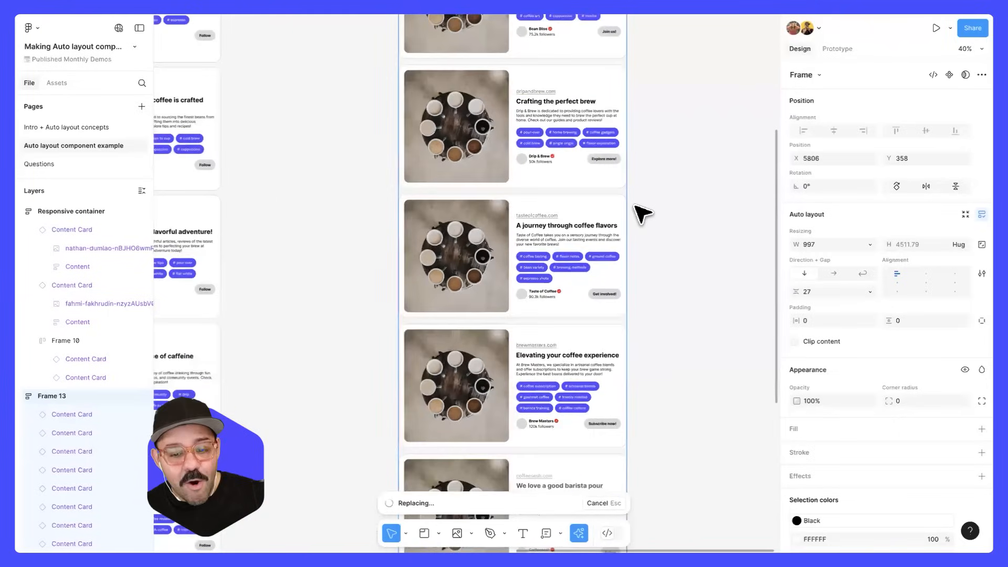
{"action": "scroll", "coordinate": [642, 212], "scroll_direction": "down", "scroll_amount": 2}
{"action": "scroll", "coordinate": [631, 319], "scroll_direction": "up", "scroll_amount": 3}
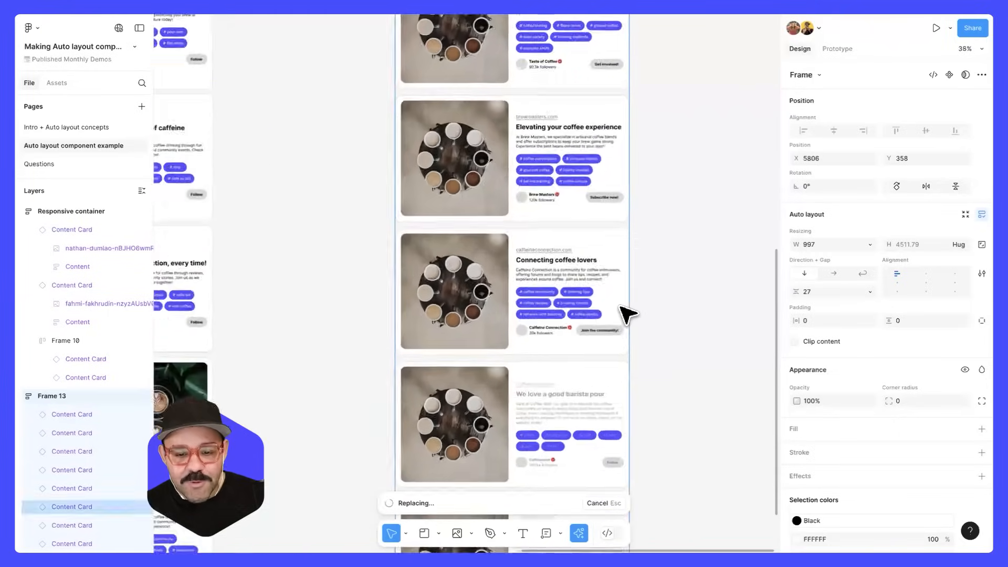
{"action": "scroll", "coordinate": [466, 275], "scroll_direction": "up", "scroll_amount": 5}
{"action": "scroll", "coordinate": [467, 289], "scroll_direction": "down", "scroll_amount": 5}
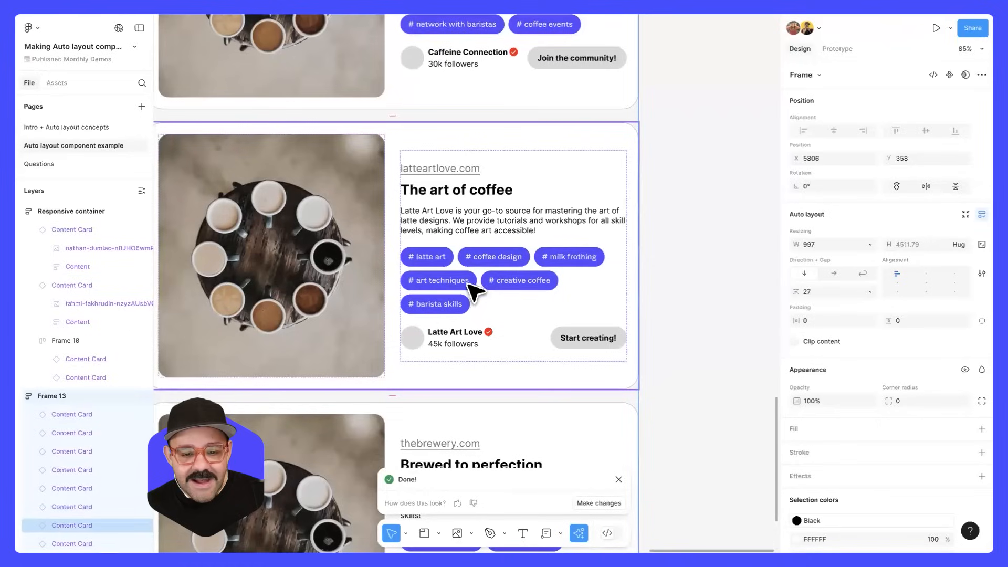
{"action": "scroll", "coordinate": [520, 316], "scroll_direction": "down", "scroll_amount": 3}
{"action": "scroll", "coordinate": [518, 322], "scroll_direction": "down", "scroll_amount": 3}
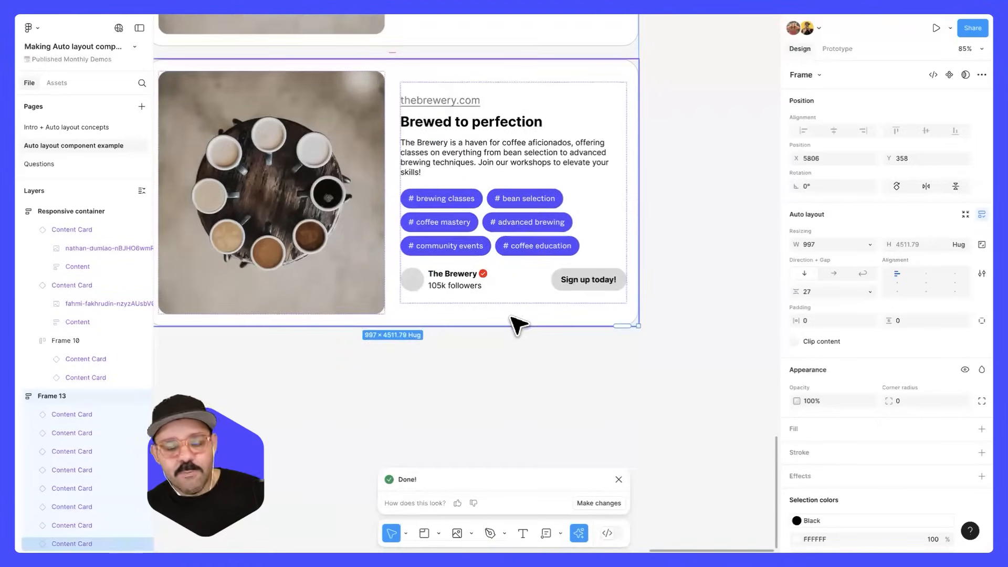
{"action": "scroll", "coordinate": [506, 322], "scroll_direction": "down", "scroll_amount": 8}
{"action": "left_click", "coordinate": [580, 134]}
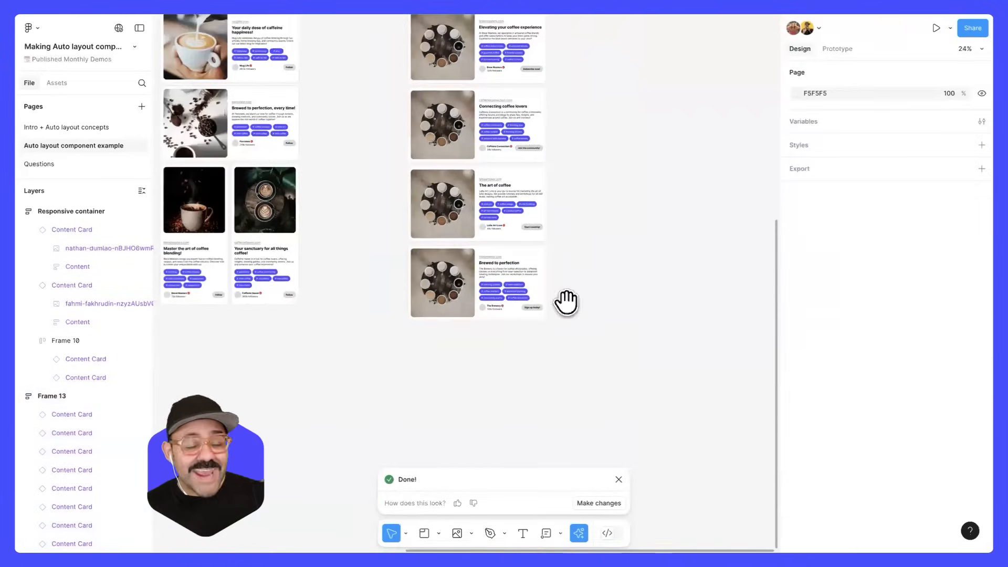
{"action": "scroll", "coordinate": [565, 300], "scroll_direction": "up", "scroll_amount": 5}
Open the Intro + Auto layout concepts page and view the Introduction to Auto Layout slide and the demo objects below it
{"action": "left_click", "coordinate": [99, 126]}
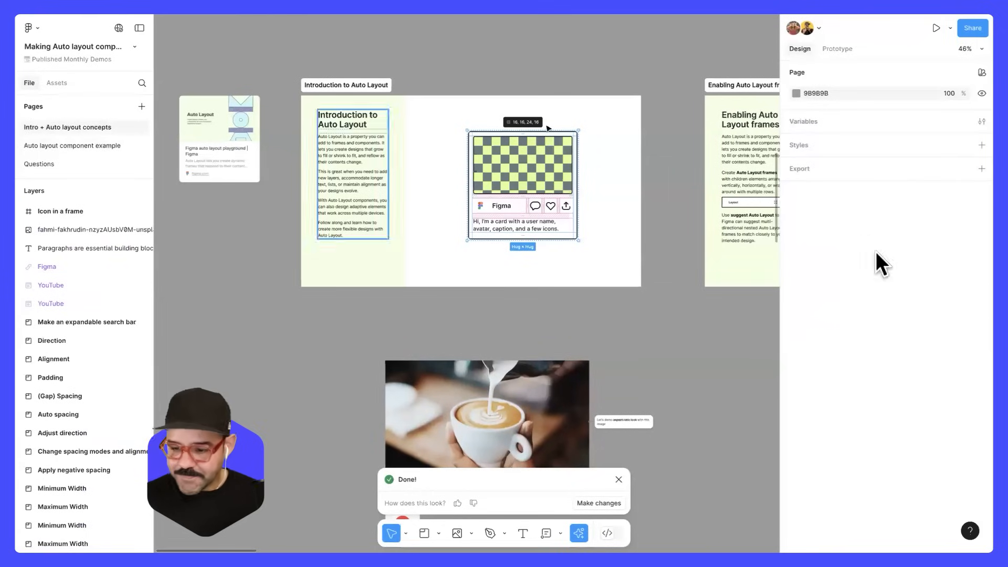
{"action": "key", "text": "Escape"}
{"action": "scroll", "coordinate": [583, 308], "scroll_direction": "up", "scroll_amount": 2}
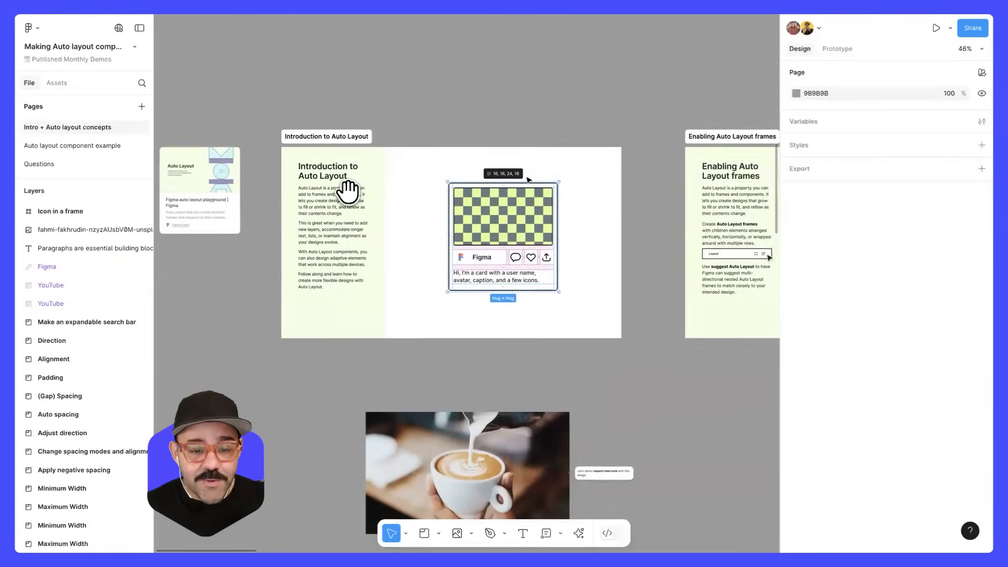
{"action": "scroll", "coordinate": [349, 184], "scroll_direction": "up", "scroll_amount": 3}
{"action": "left_click_drag", "start_coordinate": [434, 207], "coordinate": [407, 194]}
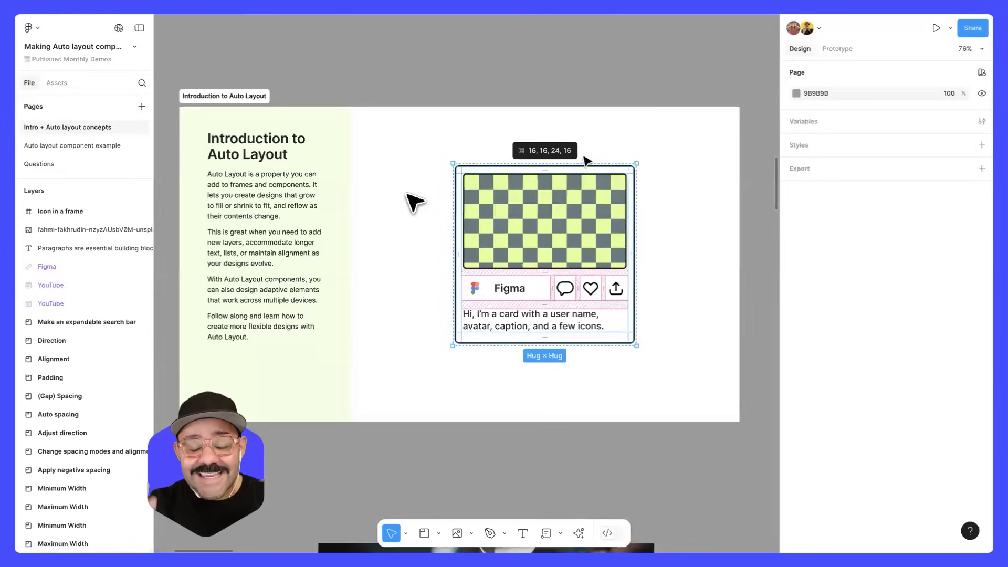
{"action": "scroll", "coordinate": [420, 214], "scroll_direction": "down", "scroll_amount": 6}
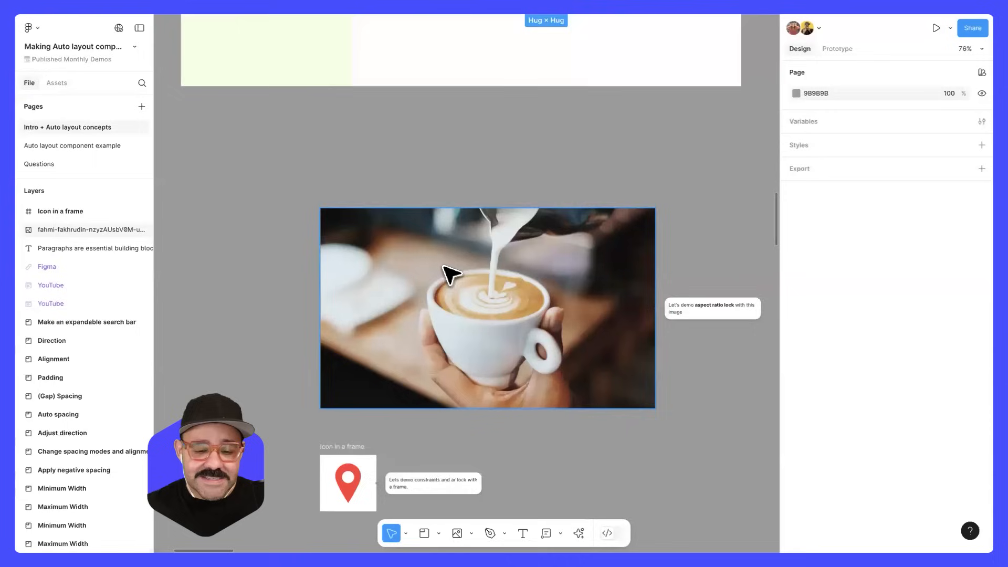
{"action": "left_click_drag", "start_coordinate": [455, 218], "coordinate": [372, 78]}
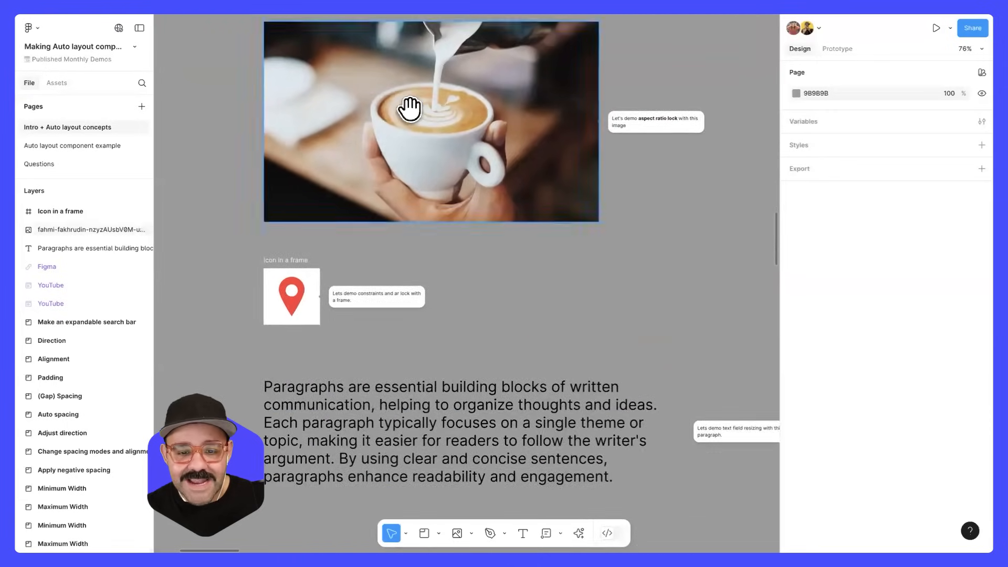
{"action": "scroll", "coordinate": [410, 109], "scroll_direction": "down", "scroll_amount": 3}
Narrow the coffee image to about 675 wide while keeping its height, and select the Icon in a frame below it
{"action": "left_click", "coordinate": [527, 194]}
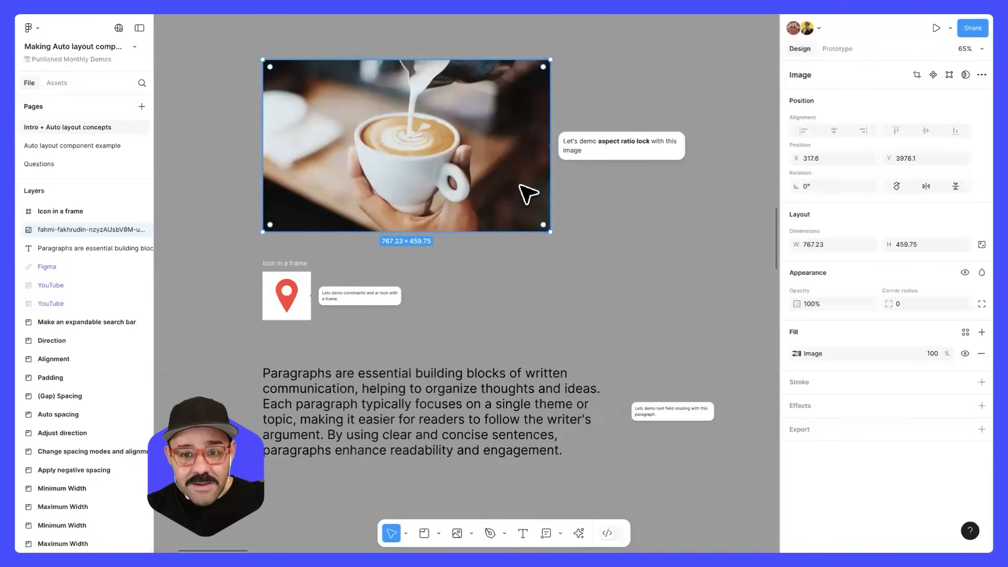
{"action": "left_click_drag", "start_coordinate": [520, 184], "coordinate": [545, 262]}
{"action": "left_click", "coordinate": [316, 311]}
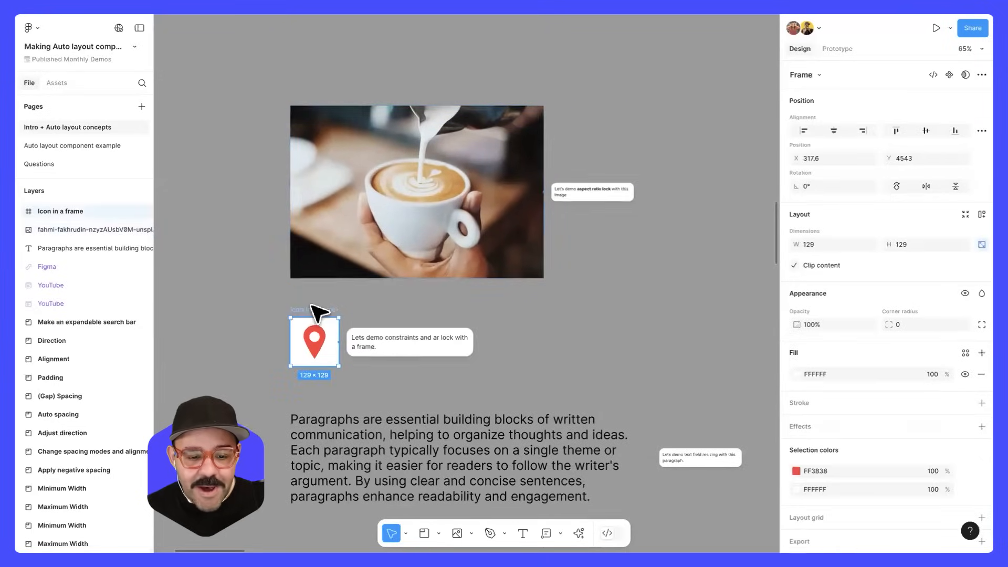
Try a narrower width on the paragraph text box below the icon and undo the resize
{"action": "scroll", "coordinate": [546, 351], "scroll_direction": "down", "scroll_amount": 1}
{"action": "scroll", "coordinate": [554, 359], "scroll_direction": "down", "scroll_amount": 1}
{"action": "left_click", "coordinate": [623, 427]}
{"action": "left_click_drag", "start_coordinate": [645, 410], "coordinate": [513, 409]}
{"action": "key", "text": "ctrl+z"}
{"action": "scroll", "coordinate": [609, 284], "scroll_direction": "up", "scroll_amount": 3}
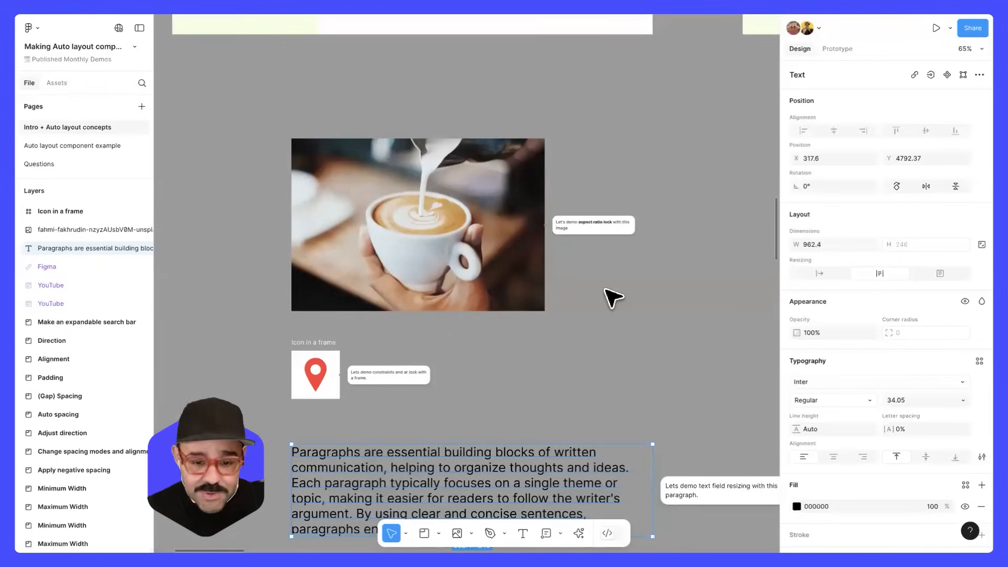
{"action": "scroll", "coordinate": [611, 273], "scroll_direction": "down", "scroll_amount": 2}
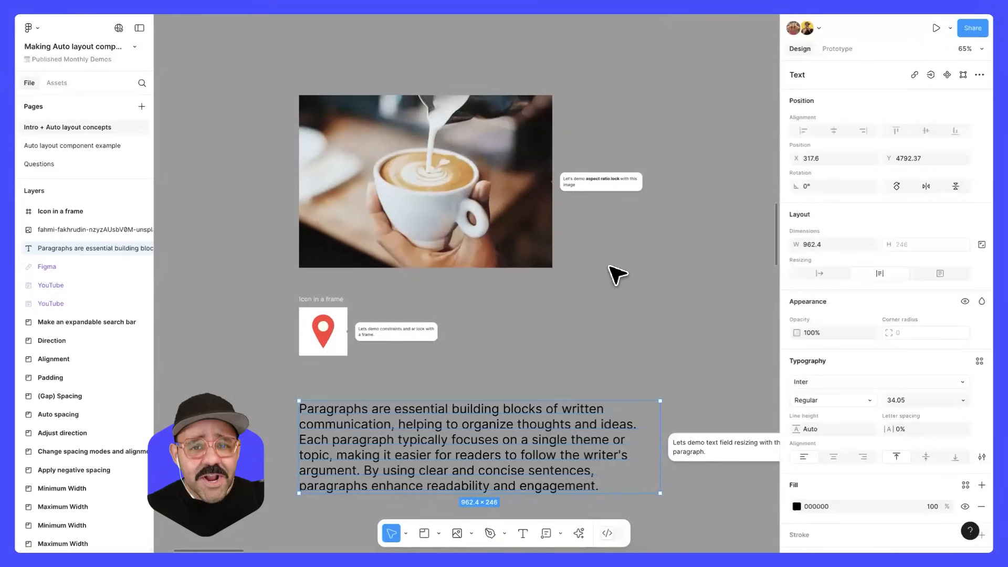
{"action": "scroll", "coordinate": [598, 204], "scroll_direction": "up", "scroll_amount": 5}
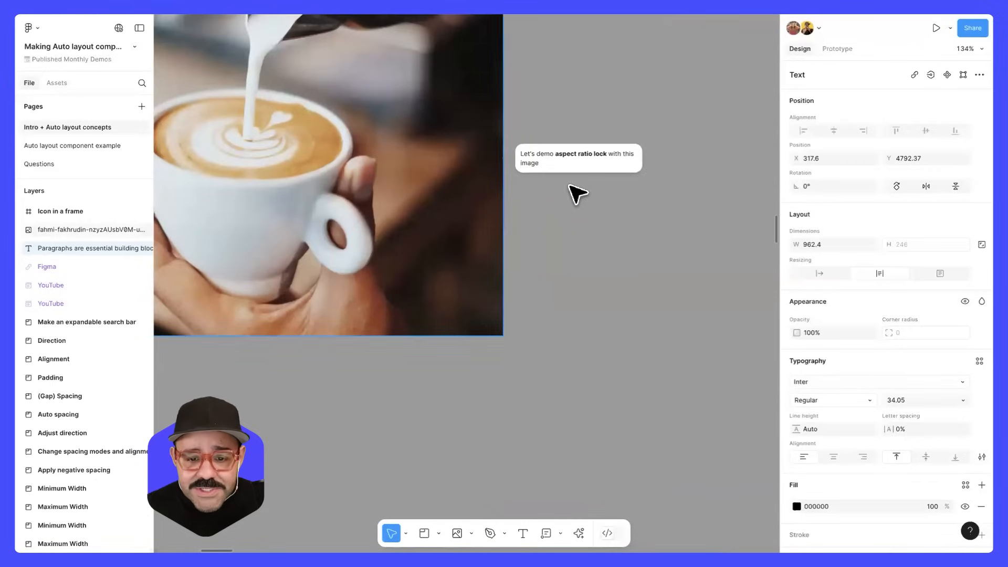
{"action": "scroll", "coordinate": [574, 187], "scroll_direction": "down", "scroll_amount": 5}
Select the coffee image and narrow it to about 665 wide while keeping its height
{"action": "mouse_move", "coordinate": [612, 259]}
{"action": "left_mouse_down"}
{"action": "mouse_move", "coordinate": [622, 279]}
{"action": "mouse_move", "coordinate": [563, 230]}
{"action": "mouse_move", "coordinate": [545, 228]}
{"action": "left_mouse_up"}
{"action": "left_click", "coordinate": [575, 258]}
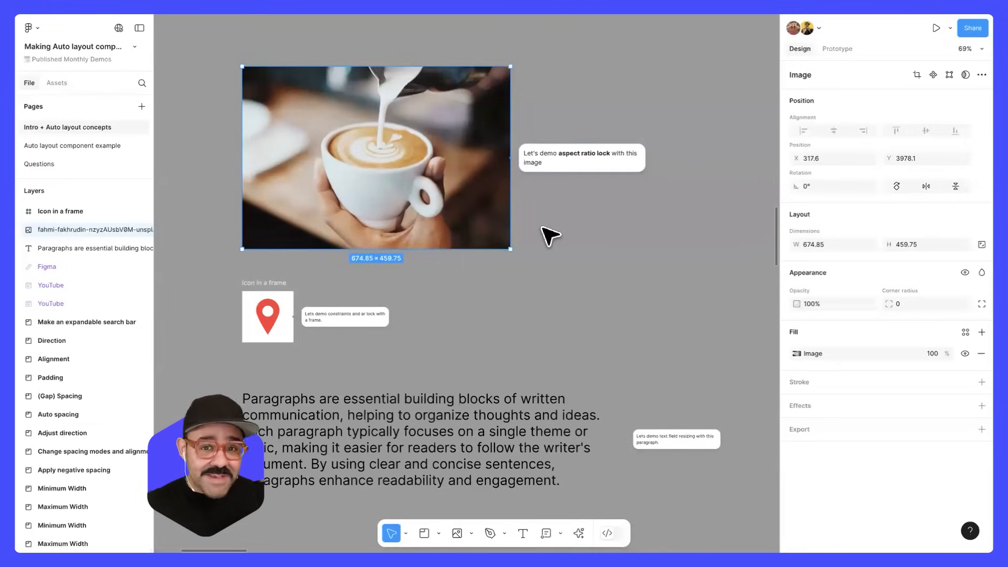
{"action": "left_click_drag", "start_coordinate": [545, 228], "coordinate": [555, 255]}
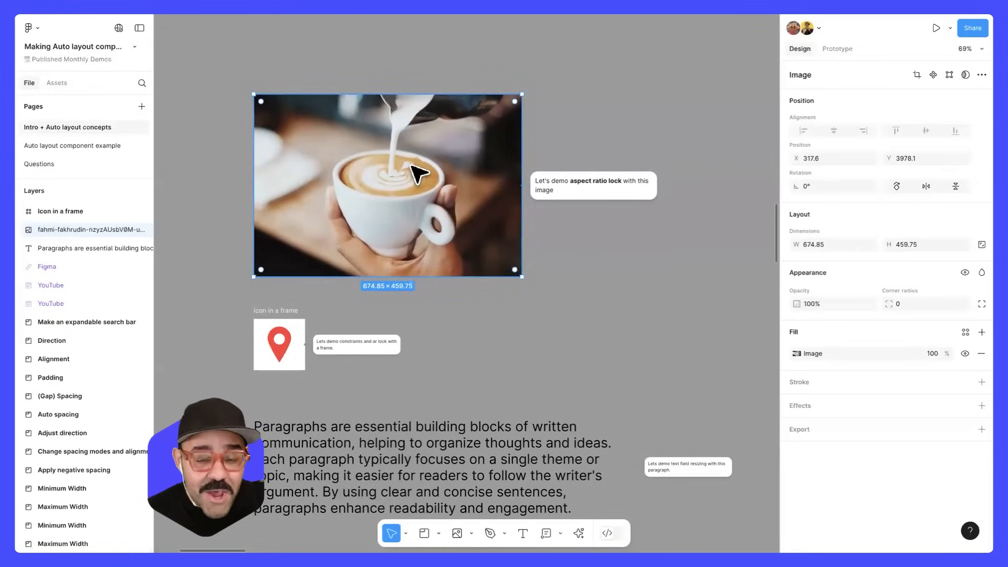
{"action": "left_click_drag", "start_coordinate": [520, 222], "coordinate": [518, 281]}
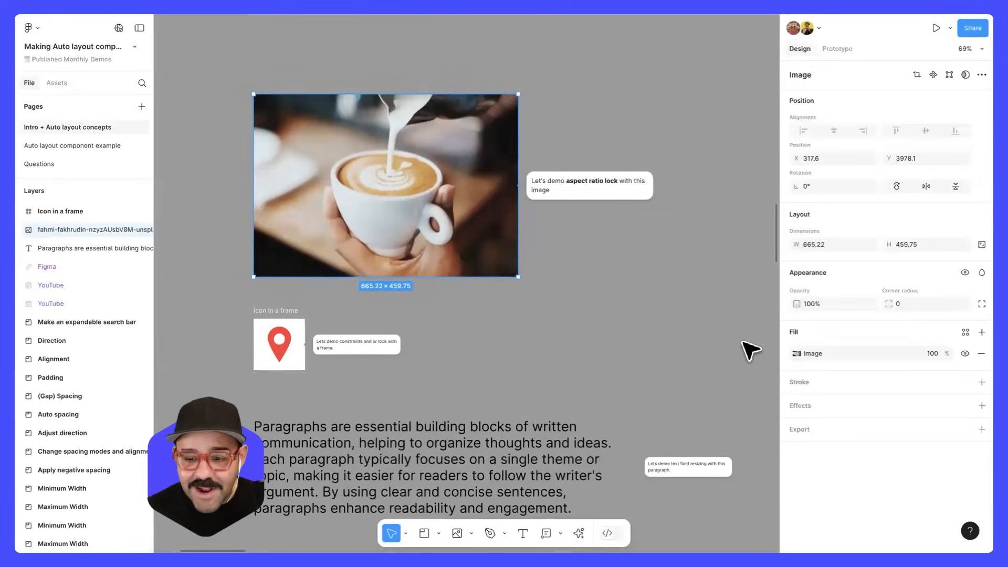
{"action": "left_click", "coordinate": [718, 327]}
Enlarge the interface and review the scale mode options of the coffee image's fill, keeping Fill
{"action": "key", "text": "ctrl+plus"}
{"action": "key", "text": "ctrl+plus"}
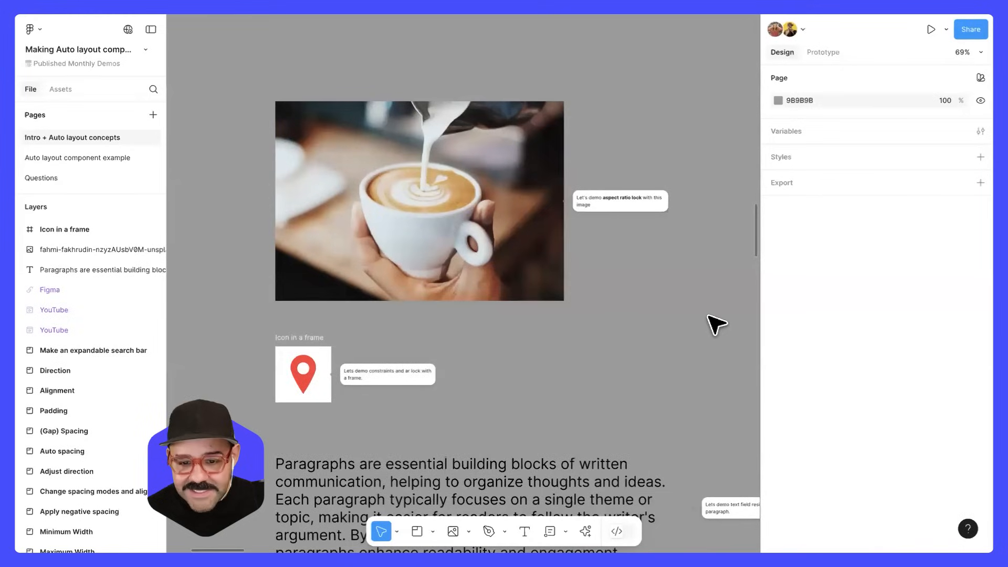
{"action": "left_click_drag", "start_coordinate": [681, 320], "coordinate": [657, 307]}
{"action": "scroll", "coordinate": [507, 223], "scroll_direction": "down", "scroll_amount": 1}
{"action": "left_click", "coordinate": [506, 223]}
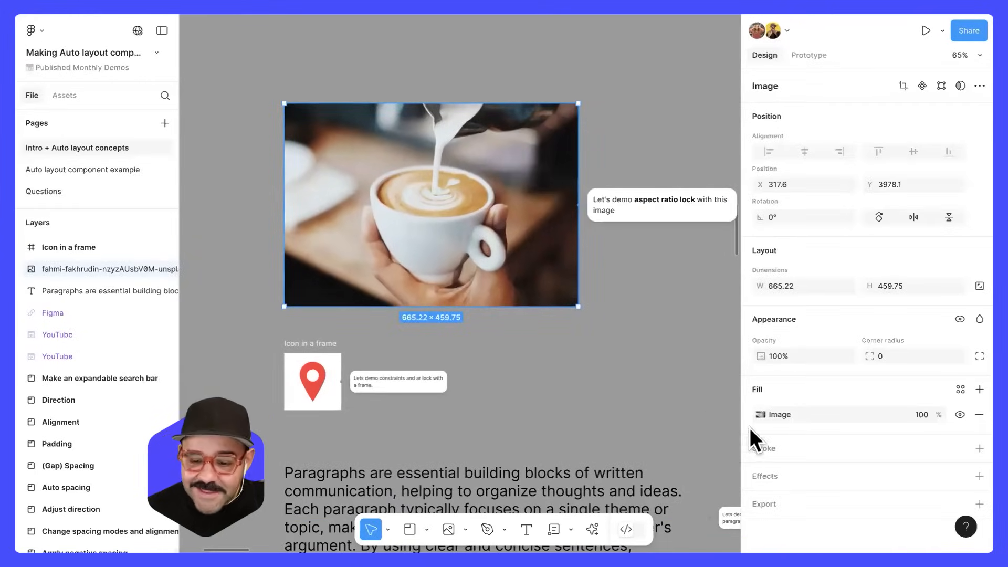
{"action": "left_click", "coordinate": [760, 415]}
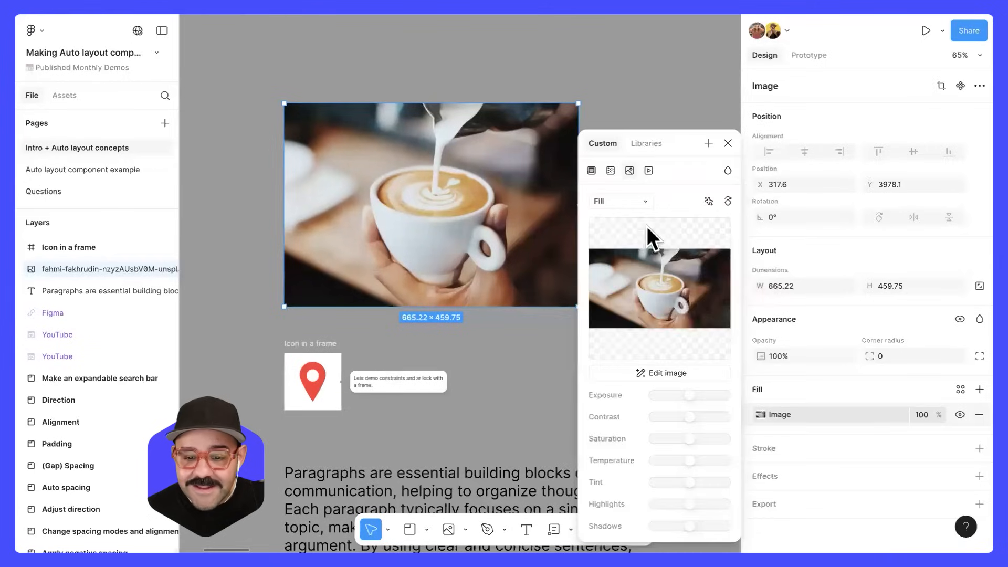
{"action": "left_click", "coordinate": [621, 200]}
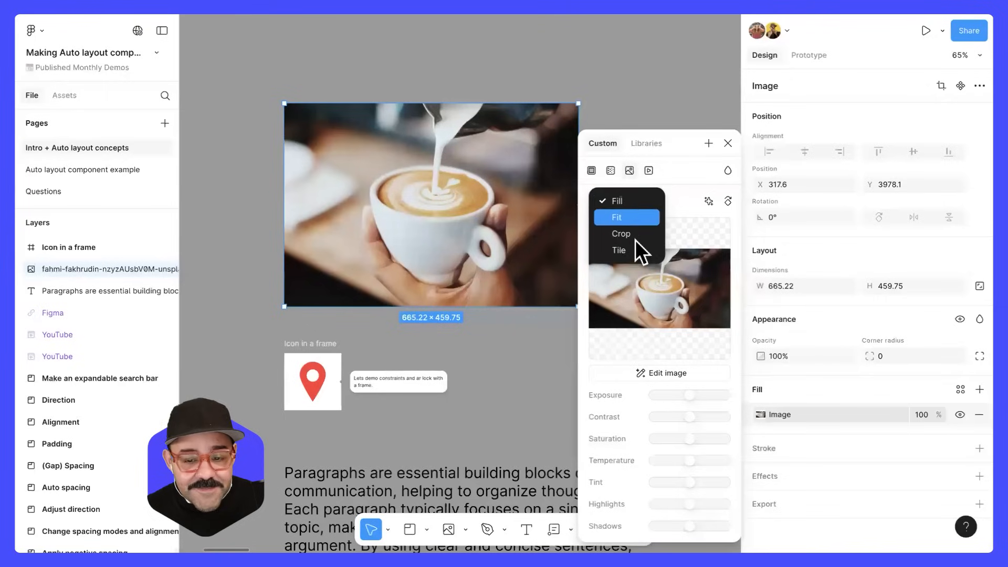
{"action": "left_click", "coordinate": [617, 201]}
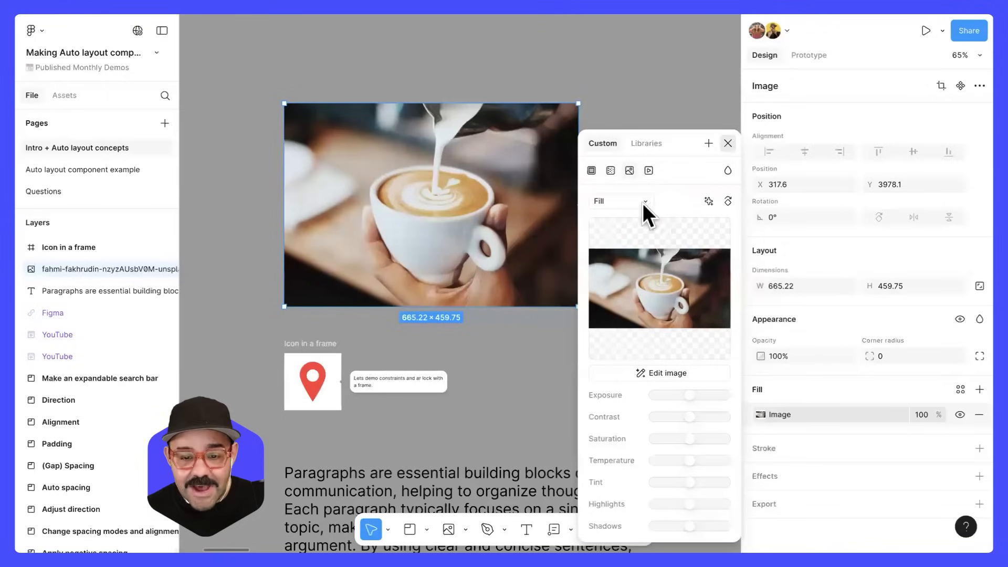
{"action": "key", "text": "Escape"}
Narrow the coffee image to about 542, and then widen it to about 641 without changing its height
{"action": "left_click_drag", "start_coordinate": [578, 247], "coordinate": [524, 251]}
{"action": "scroll", "coordinate": [546, 283], "scroll_direction": "right", "scroll_amount": 2}
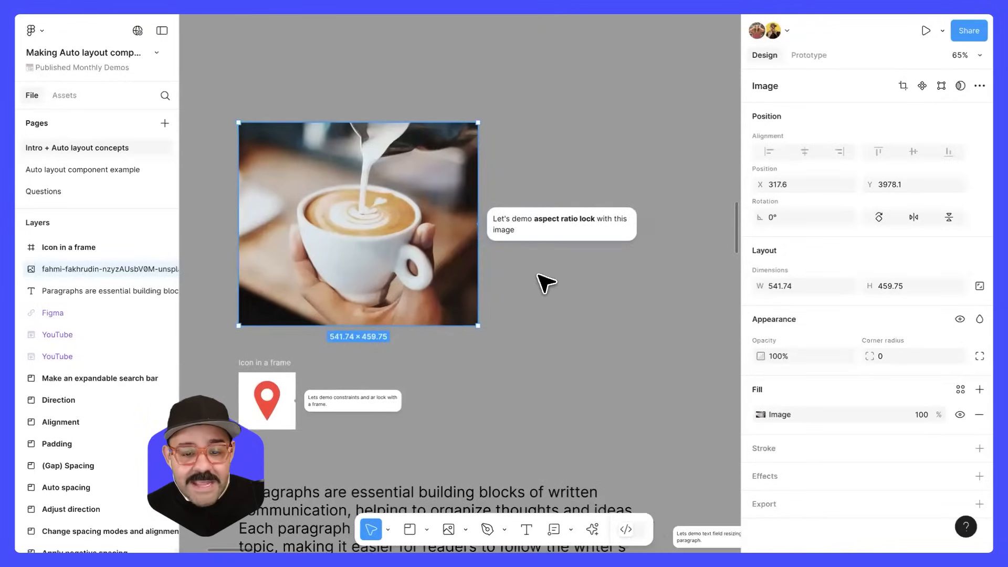
{"action": "scroll", "coordinate": [538, 274], "scroll_direction": "down", "scroll_amount": 2}
{"action": "left_click_drag", "start_coordinate": [487, 283], "coordinate": [519, 292]}
{"action": "scroll", "coordinate": [594, 290], "scroll_direction": "left", "scroll_amount": 2}
{"action": "scroll", "coordinate": [594, 290], "scroll_direction": "down", "scroll_amount": 1}
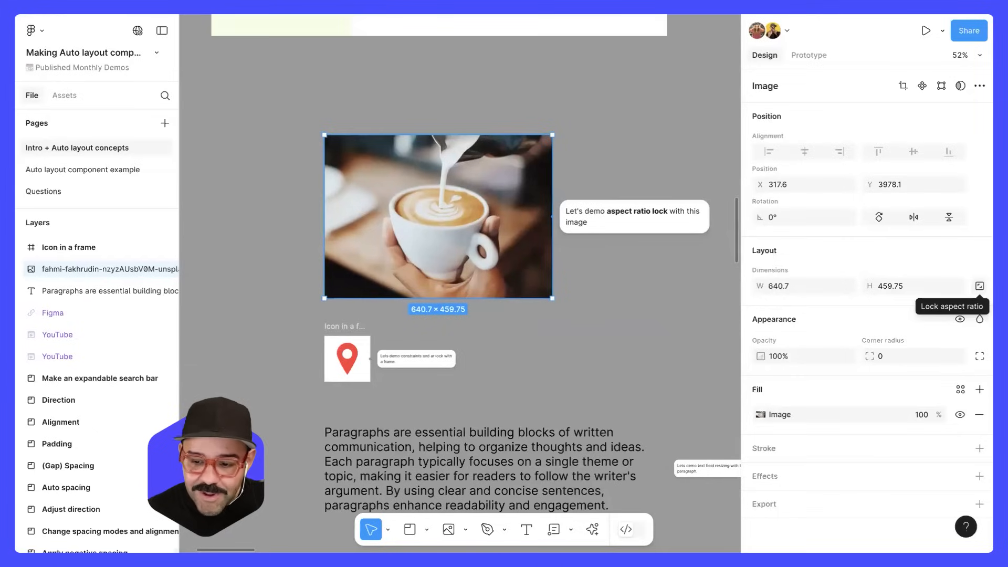
Lock the coffee image's aspect ratio and resize it proportionally to about 748 × 537
{"action": "left_click", "coordinate": [980, 286]}
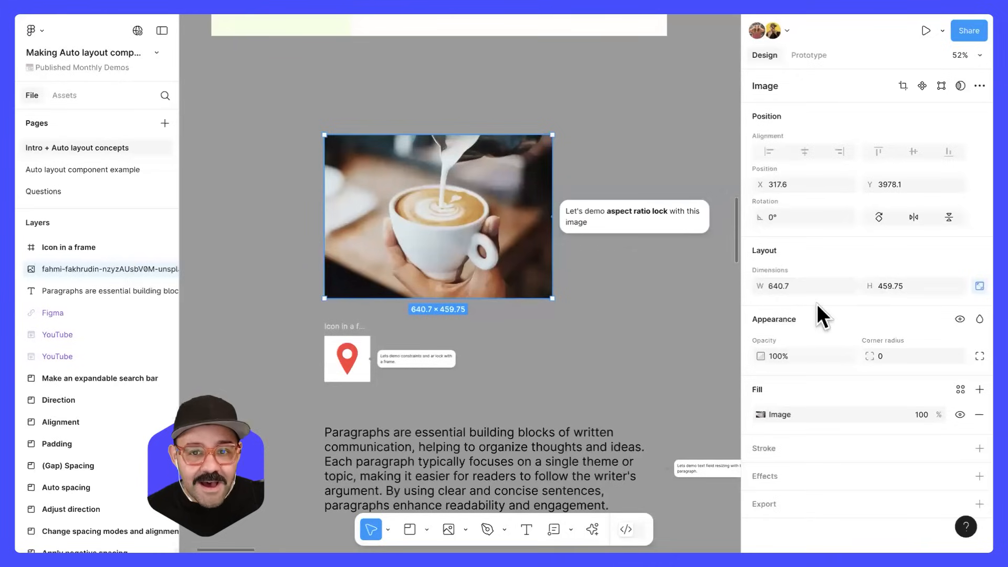
{"action": "mouse_move", "coordinate": [549, 266]}
{"action": "left_mouse_down"}
{"action": "mouse_move", "coordinate": [499, 265]}
{"action": "mouse_move", "coordinate": [610, 269]}
{"action": "mouse_move", "coordinate": [467, 257]}
{"action": "mouse_move", "coordinate": [597, 263]}
{"action": "mouse_move", "coordinate": [498, 257]}
{"action": "mouse_move", "coordinate": [557, 258]}
{"action": "left_mouse_up"}
{"action": "left_click_drag", "start_coordinate": [515, 297], "coordinate": [496, 283]}
{"action": "left_click_drag", "start_coordinate": [543, 241], "coordinate": [590, 241]}
{"action": "left_click_drag", "start_coordinate": [536, 348], "coordinate": [530, 361]}
{"action": "left_click_drag", "start_coordinate": [471, 287], "coordinate": [474, 263]}
{"action": "scroll", "coordinate": [494, 375], "scroll_direction": "down", "scroll_amount": 2}
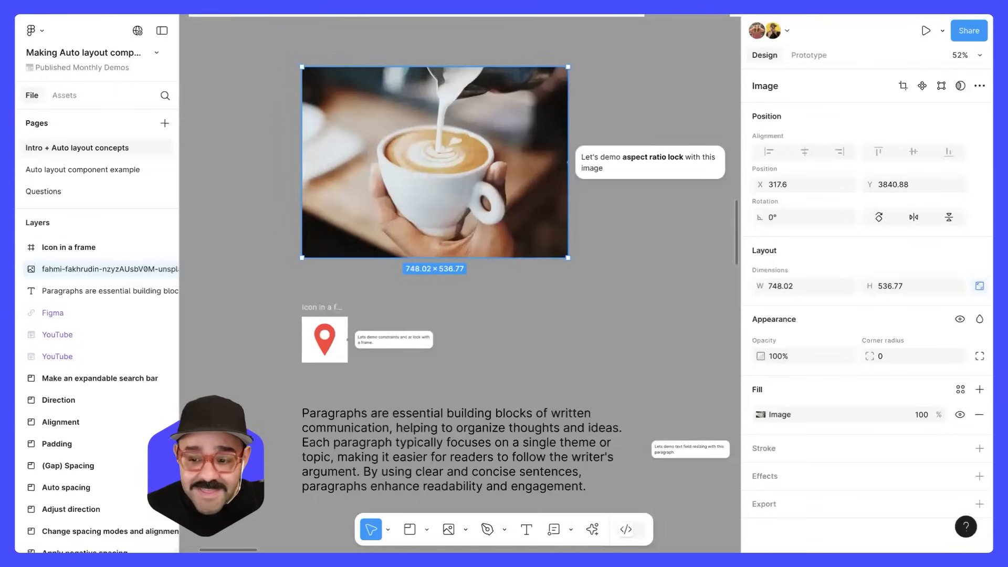
Unlock the coffee image's ratio to stretch it to about 909 × 539, and relock it to scale to about 926 × 549
{"action": "left_click_drag", "start_coordinate": [569, 207], "coordinate": [576, 259]}
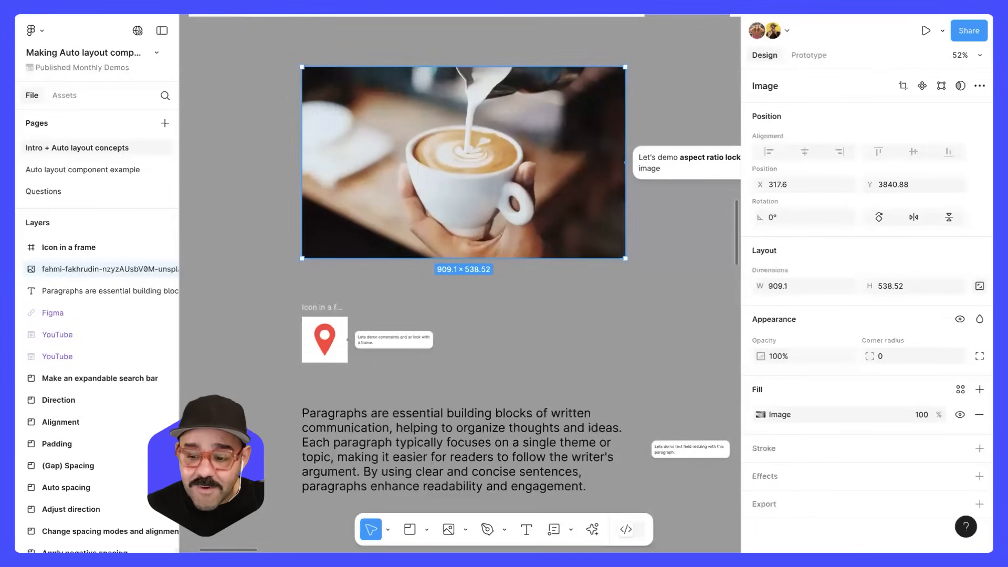
{"action": "left_click_drag", "start_coordinate": [625, 214], "coordinate": [552, 196]}
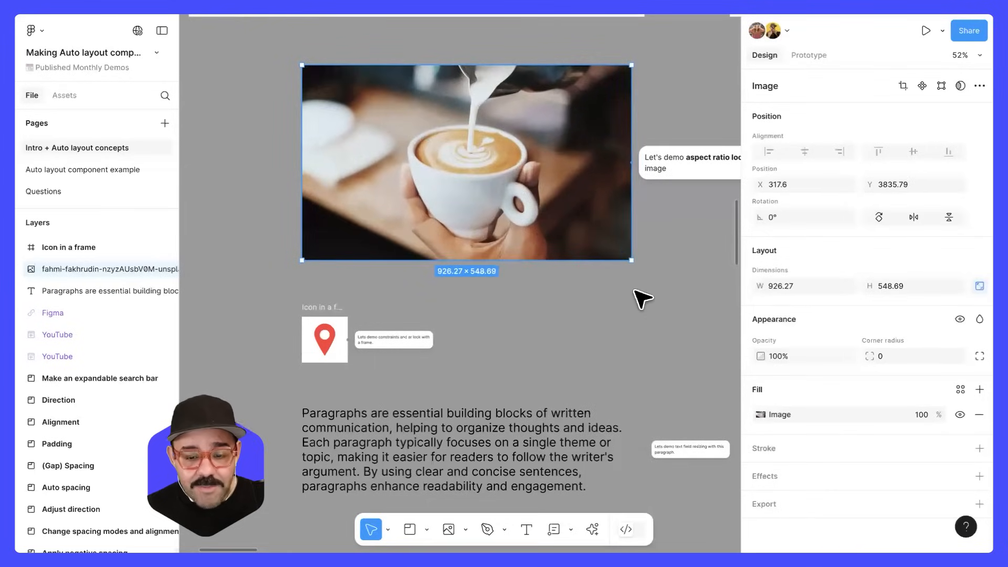
{"action": "scroll", "coordinate": [596, 326], "scroll_direction": "up", "scroll_amount": 2}
{"action": "scroll", "coordinate": [599, 329], "scroll_direction": "right", "scroll_amount": 2}
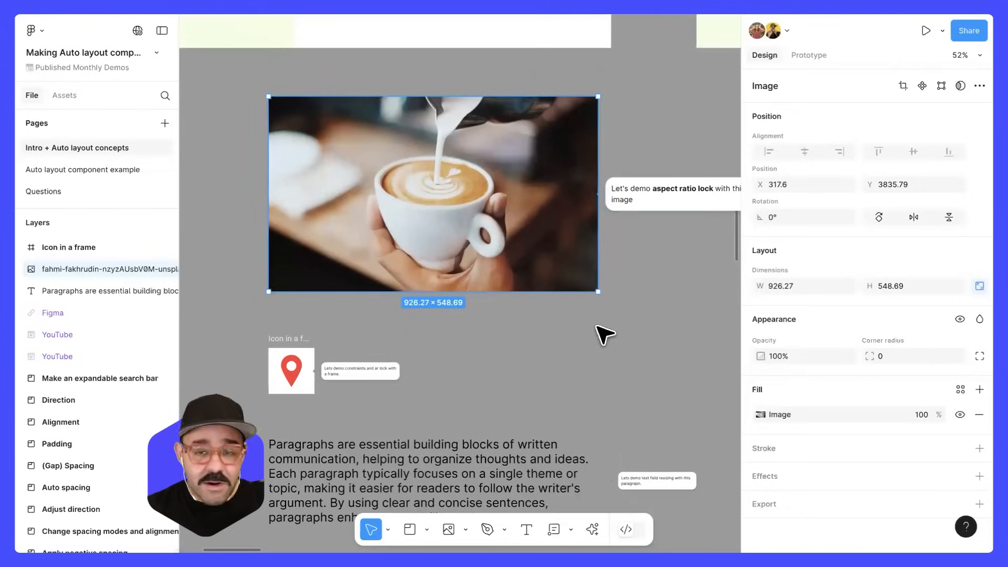
Try resizing the Icon in a frame with its aspect ratio locked and undo the resize
{"action": "scroll", "coordinate": [576, 342], "scroll_direction": "down", "scroll_amount": 5}
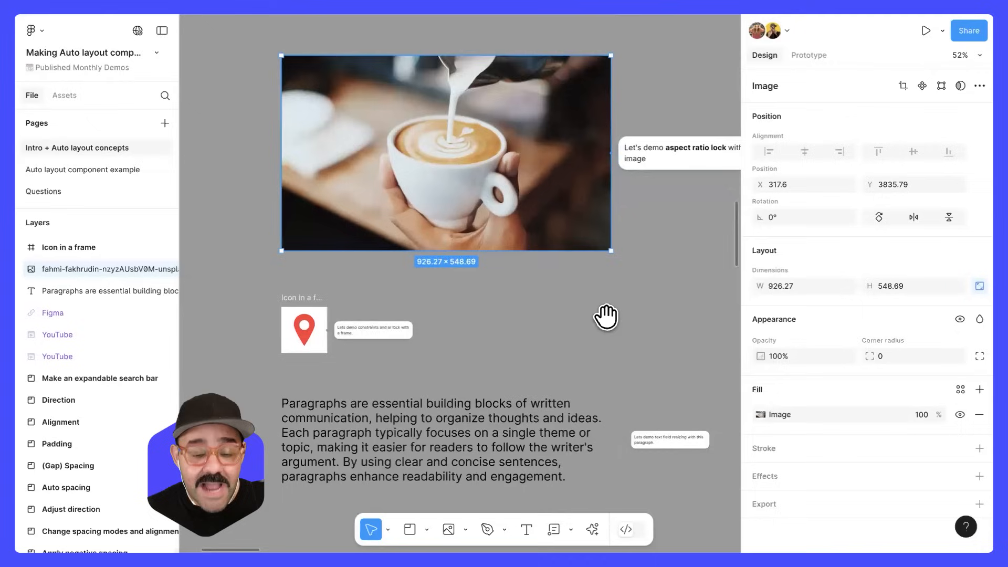
{"action": "scroll", "coordinate": [279, 244], "scroll_direction": "up", "scroll_amount": 5}
{"action": "left_click", "coordinate": [293, 221]}
{"action": "left_click", "coordinate": [320, 286]}
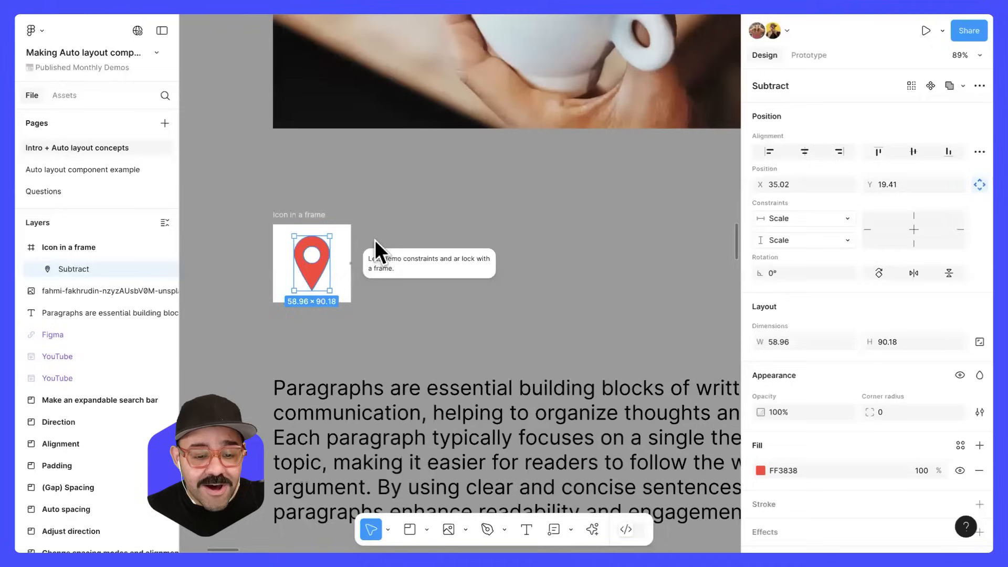
{"action": "left_click", "coordinate": [328, 231]}
{"action": "left_click_drag", "start_coordinate": [350, 290], "coordinate": [406, 315]}
{"action": "key", "text": "ctrl+z"}
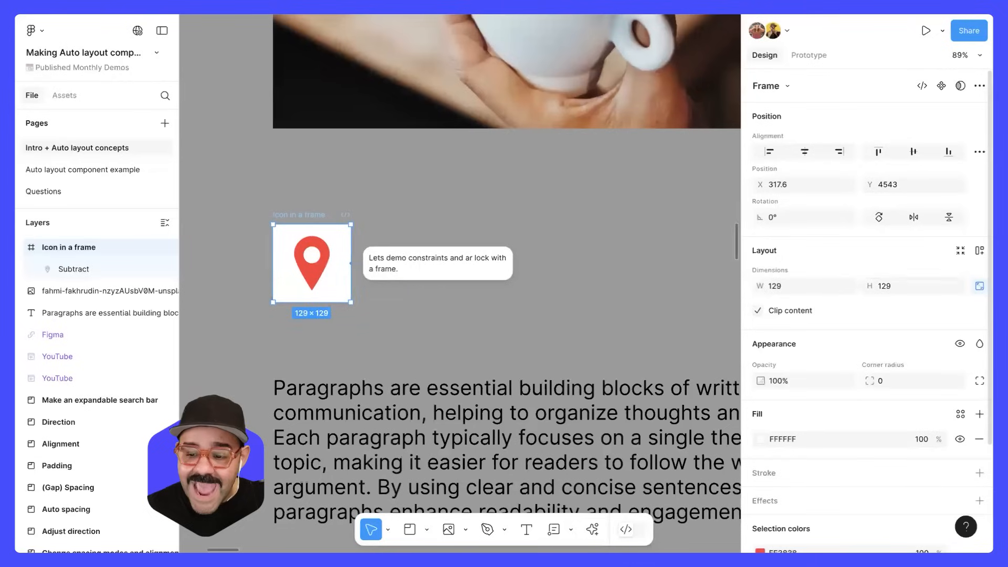
{"action": "left_click_drag", "start_coordinate": [351, 289], "coordinate": [322, 286]}
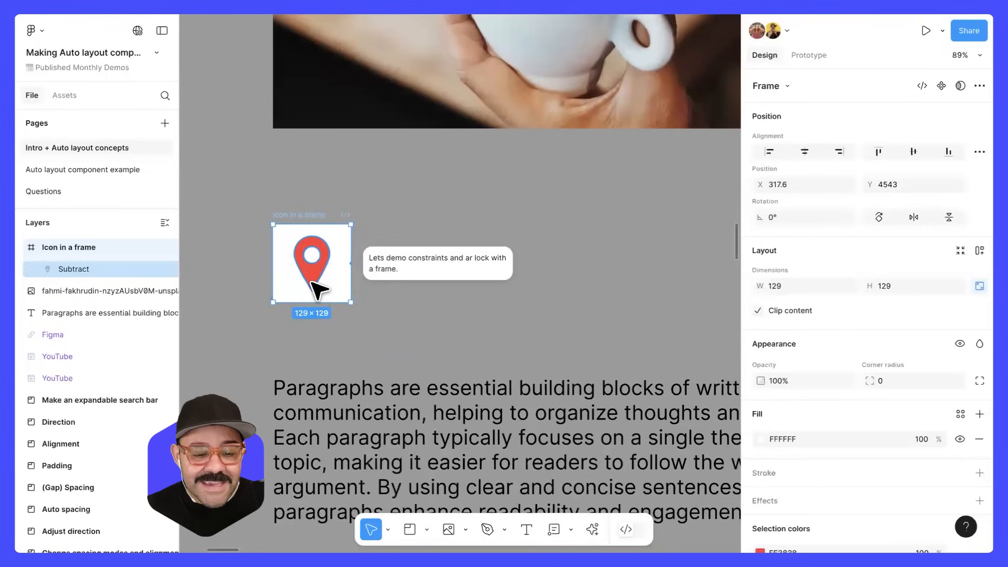
Inspect the pin shape's constraints by hiding and showing the constraint settings, and reselect its parent frame
{"action": "left_click", "coordinate": [312, 285]}
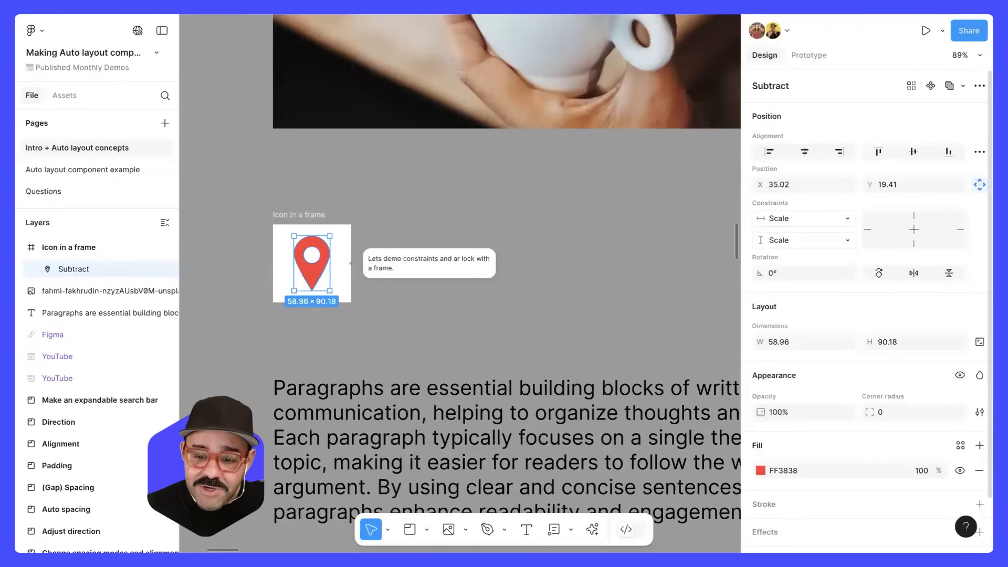
{"action": "left_click", "coordinate": [979, 185]}
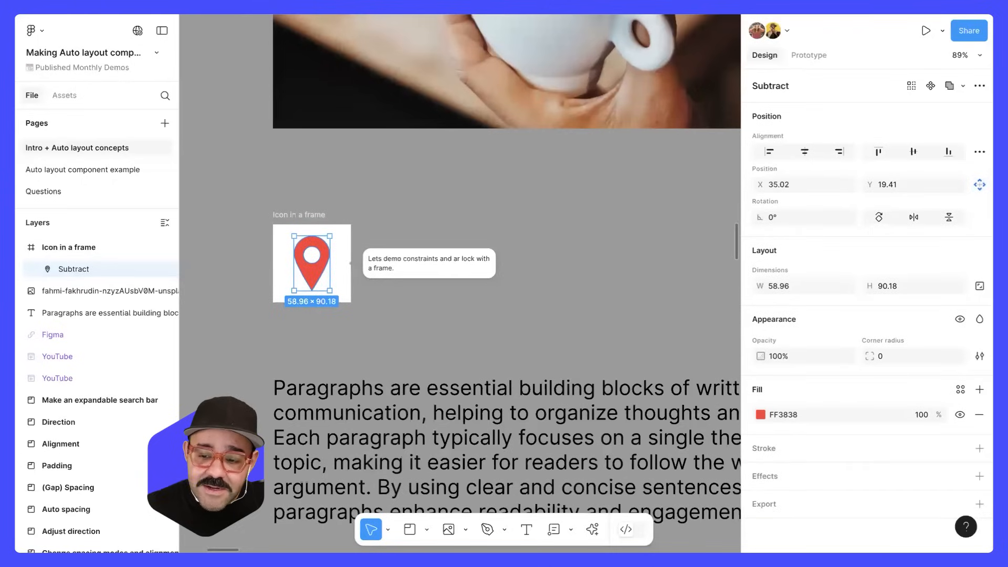
{"action": "left_click", "coordinate": [980, 184]}
{"action": "left_click", "coordinate": [979, 185]}
{"action": "left_click", "coordinate": [979, 185]}
{"action": "left_click", "coordinate": [979, 185]}
{"action": "left_click", "coordinate": [979, 184]}
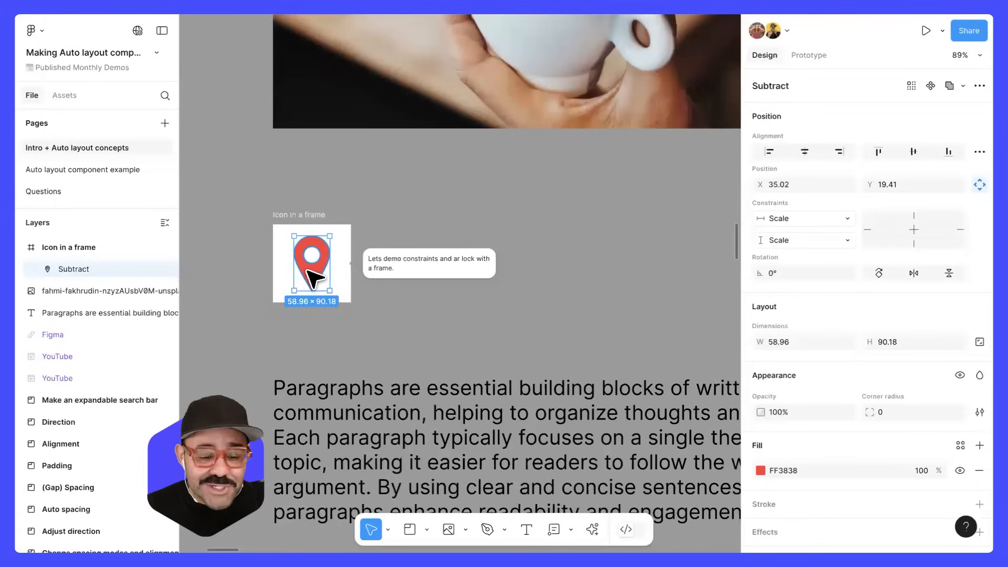
{"action": "left_click", "coordinate": [291, 219]}
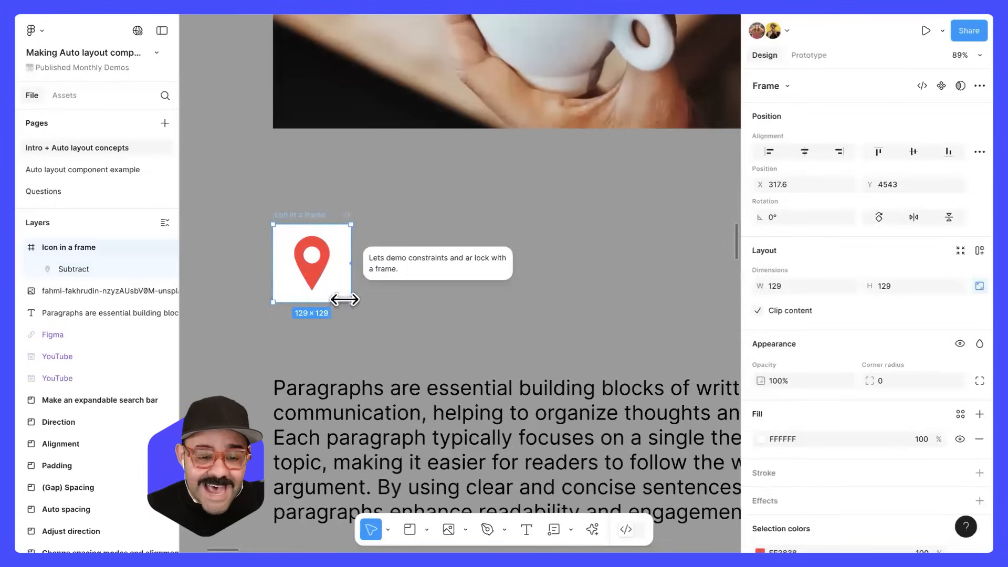
Draw a frame about 126 × 129 to the right of the icon's note, with a square about 50 wide in its upper-left area
{"action": "left_click", "coordinate": [597, 276]}
{"action": "left_click_drag", "start_coordinate": [596, 277], "coordinate": [551, 284]}
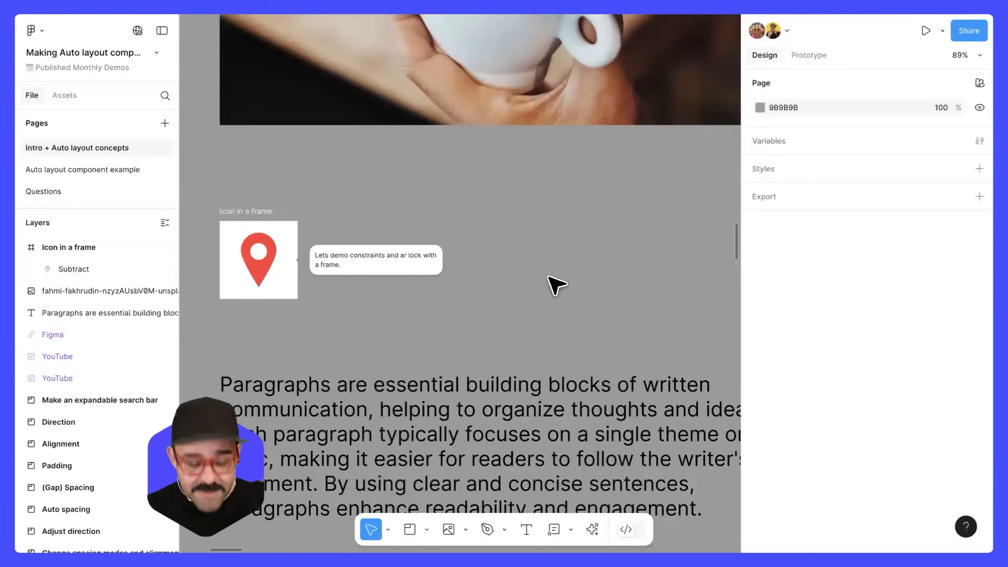
{"action": "key", "text": "f"}
{"action": "left_click_drag", "start_coordinate": [477, 221], "coordinate": [553, 299]}
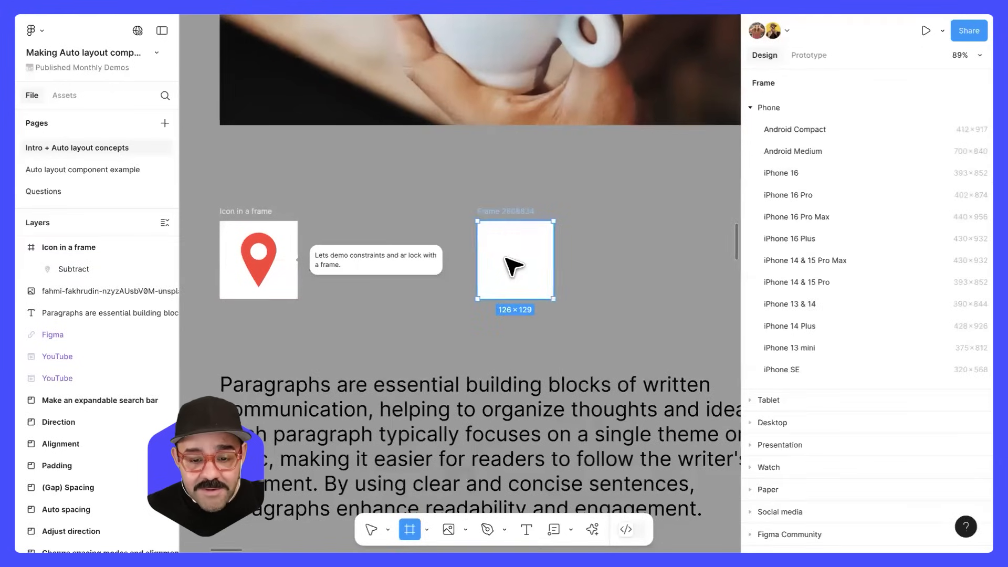
{"action": "key", "text": "r"}
{"action": "mouse_move", "coordinate": [499, 241]}
{"action": "left_mouse_down"}
{"action": "mouse_move", "coordinate": [529, 271]}
{"action": "mouse_move", "coordinate": [508, 245]}
{"action": "left_mouse_up"}
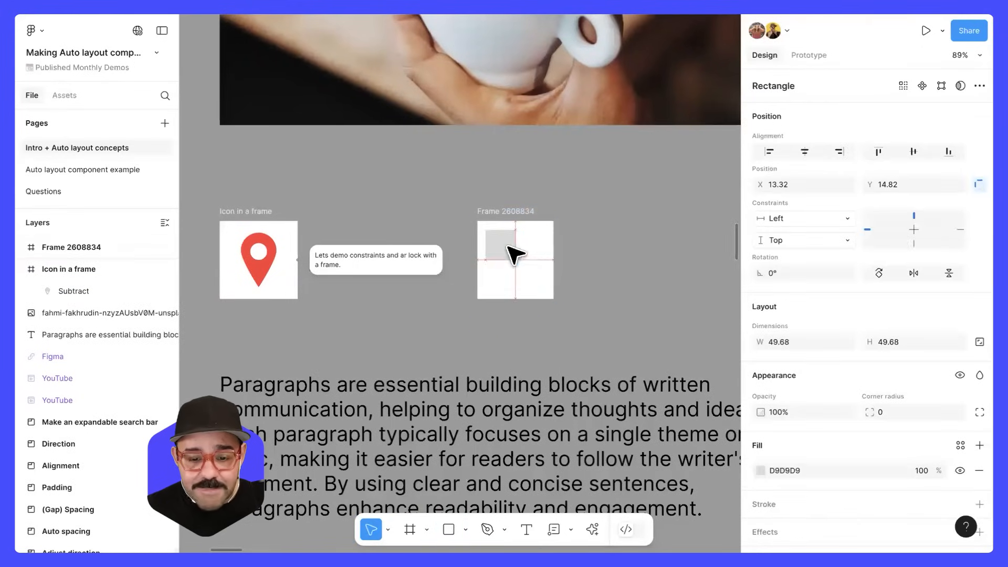
Widen the new frame to about 149 and move the square into the frame's lower-right corner
{"action": "left_click", "coordinate": [502, 212]}
{"action": "left_click_drag", "start_coordinate": [554, 287], "coordinate": [560, 342]}
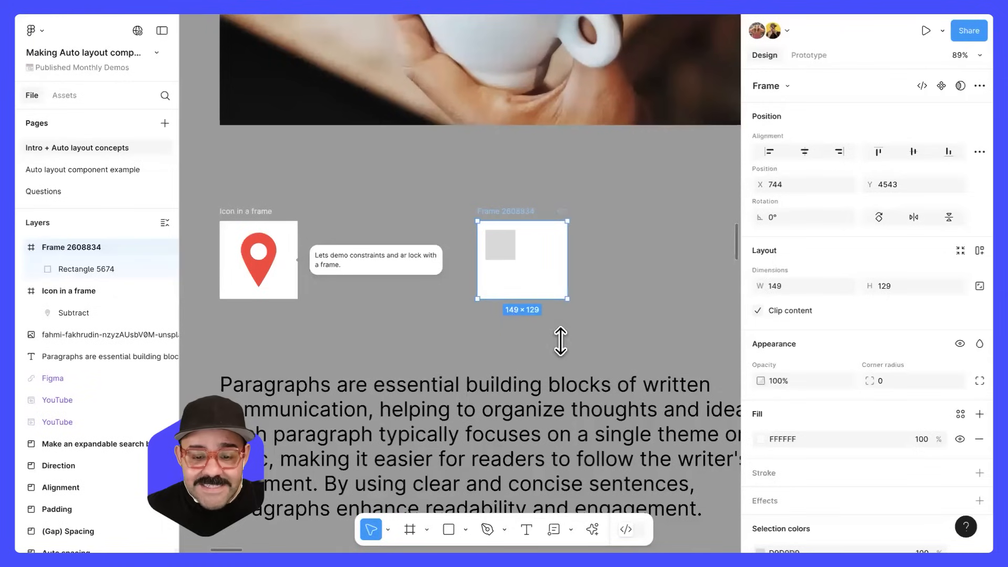
{"action": "mouse_move", "coordinate": [537, 272]}
{"action": "left_mouse_down"}
{"action": "mouse_move", "coordinate": [512, 233]}
{"action": "mouse_move", "coordinate": [558, 266]}
{"action": "mouse_move", "coordinate": [554, 280]}
{"action": "left_mouse_up"}
{"action": "left_click", "coordinate": [509, 236]}
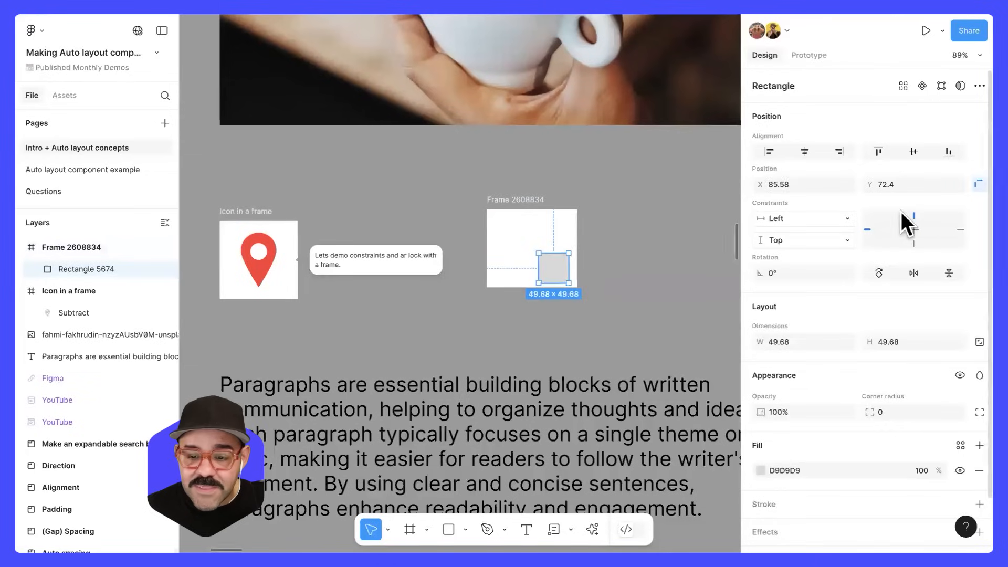
Set the square's constraints to Right and Bottom, test them by resizing the frame, and shift the frame slightly
{"action": "left_click", "coordinate": [955, 231]}
{"action": "left_click", "coordinate": [914, 243]}
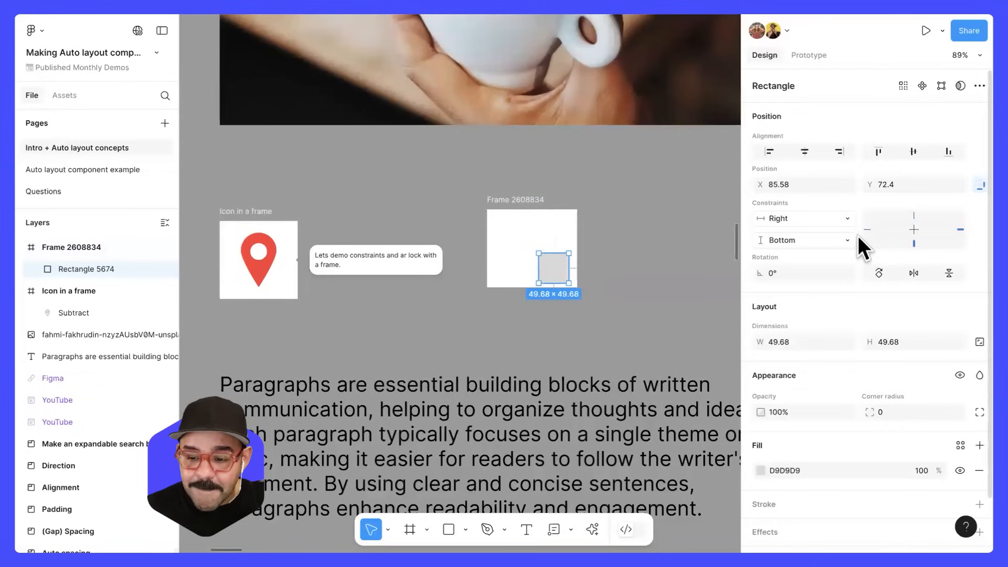
{"action": "left_click", "coordinate": [484, 210]}
{"action": "mouse_move", "coordinate": [576, 286]}
{"action": "left_mouse_down"}
{"action": "mouse_move", "coordinate": [677, 301]}
{"action": "mouse_move", "coordinate": [597, 321]}
{"action": "mouse_move", "coordinate": [578, 272]}
{"action": "mouse_move", "coordinate": [576, 287]}
{"action": "left_mouse_up"}
{"action": "left_click_drag", "start_coordinate": [520, 210], "coordinate": [517, 214]}
Center the square in its frame and set its horizontal and vertical constraints to Scale
{"action": "left_click_drag", "start_coordinate": [552, 275], "coordinate": [532, 258]}
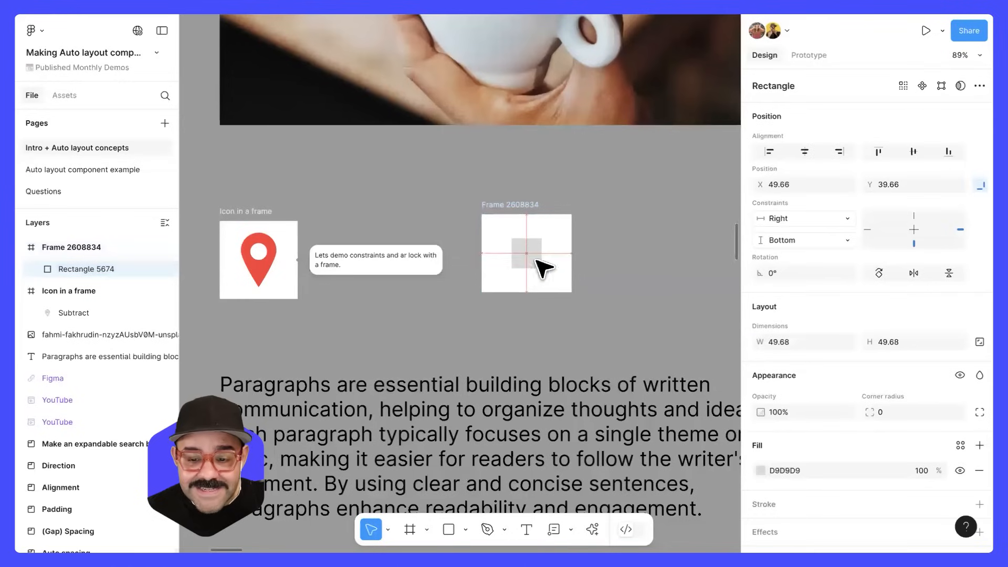
{"action": "left_click", "coordinate": [802, 217]}
{"action": "left_click", "coordinate": [792, 283]}
{"action": "left_click", "coordinate": [799, 237]}
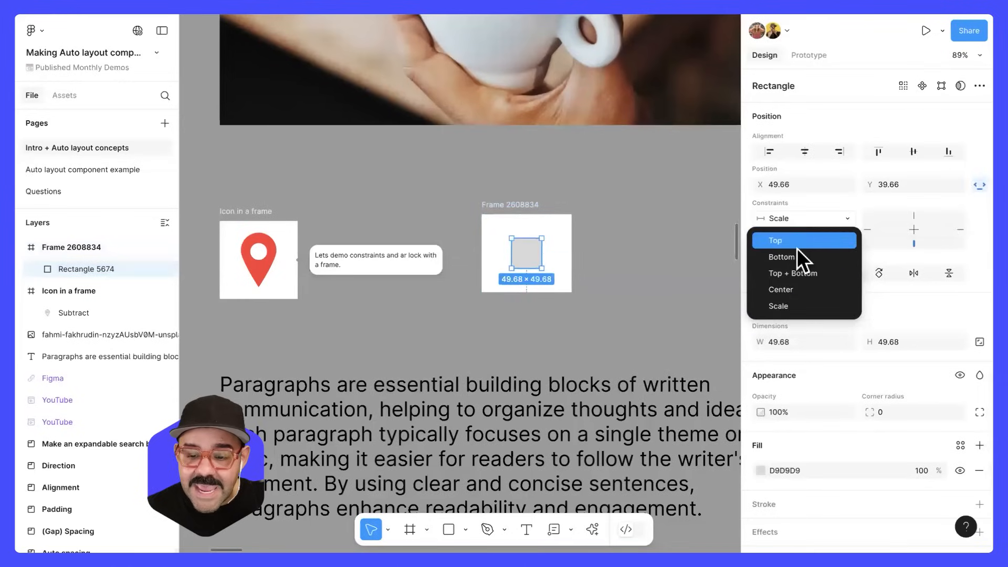
{"action": "left_click", "coordinate": [789, 306]}
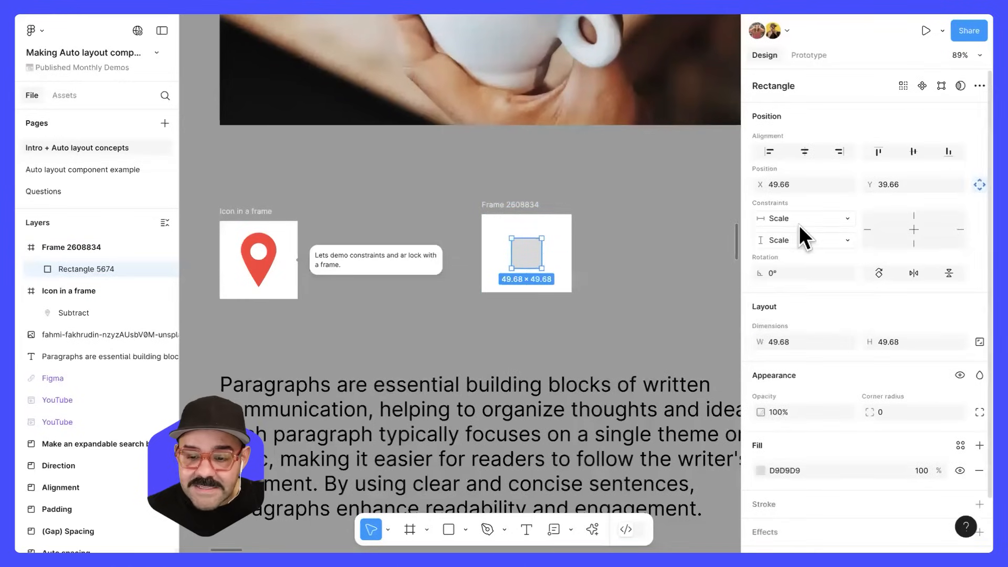
Toggle the aspect ratio lock of the frame around the square, test resizing it, and reselect the square
{"action": "left_click", "coordinate": [518, 204]}
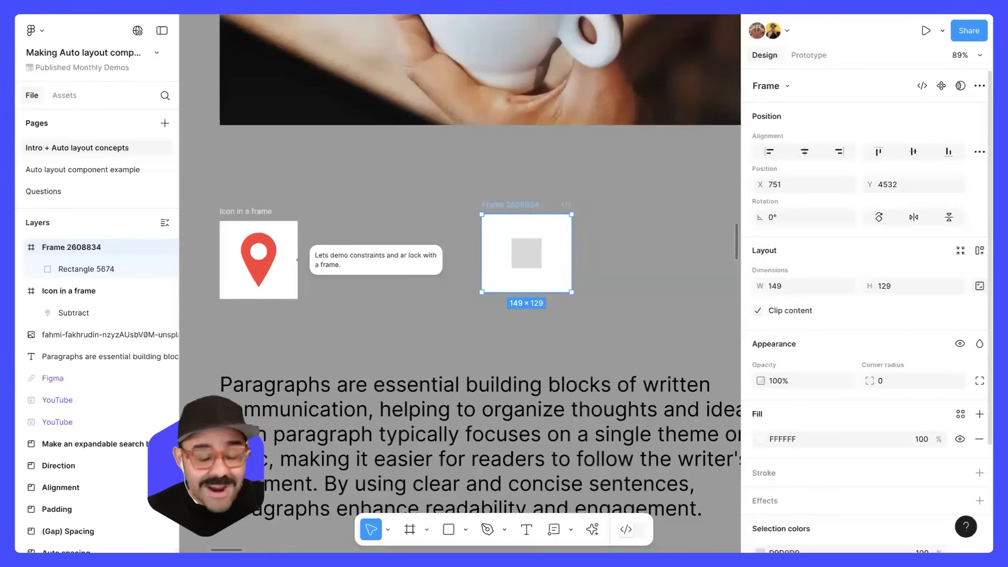
{"action": "left_click", "coordinate": [980, 286]}
{"action": "left_click_drag", "start_coordinate": [635, 272], "coordinate": [591, 273]}
{"action": "left_click", "coordinate": [538, 267]}
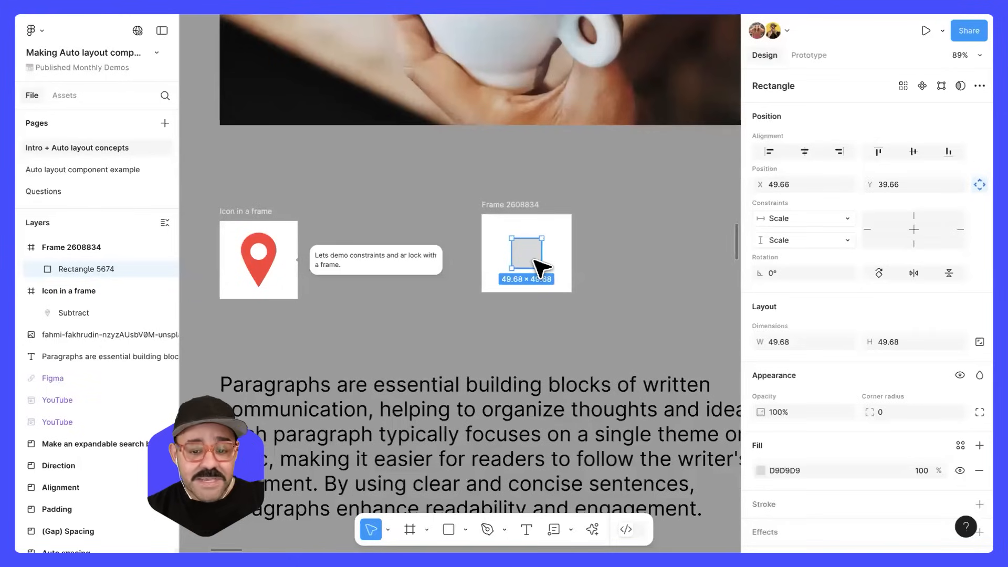
Review the sizing and constraint settings of the coffee image, the icon frame and the centered square
{"action": "scroll", "coordinate": [514, 249], "scroll_direction": "down", "scroll_amount": 5}
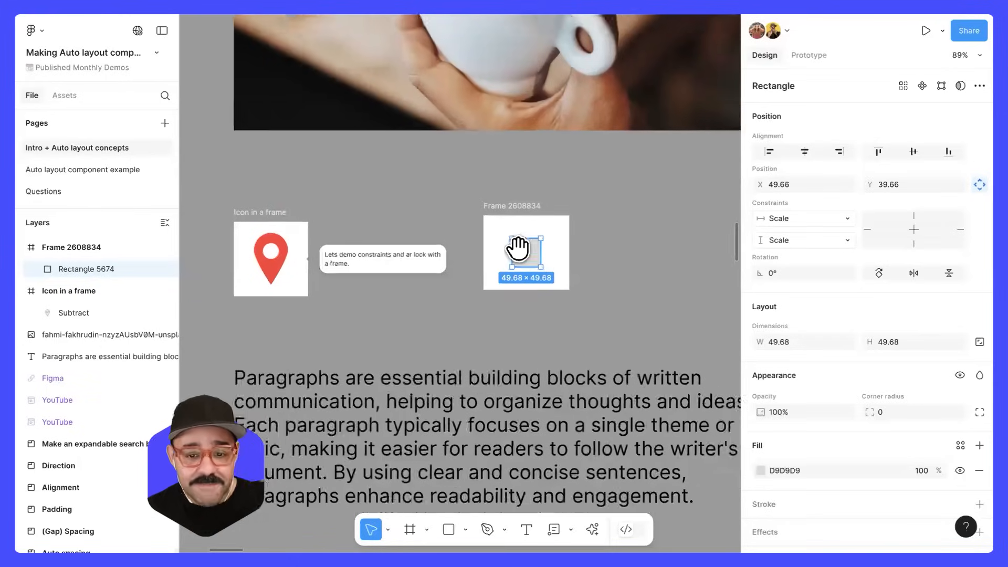
{"action": "left_click", "coordinate": [519, 152]}
{"action": "scroll", "coordinate": [396, 252], "scroll_direction": "down", "scroll_amount": 3}
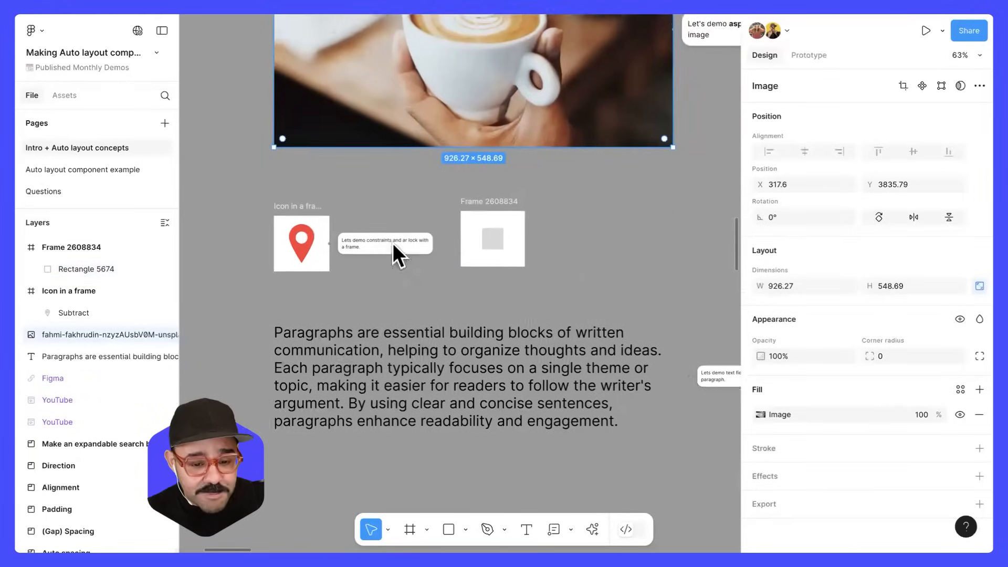
{"action": "left_click", "coordinate": [304, 204]}
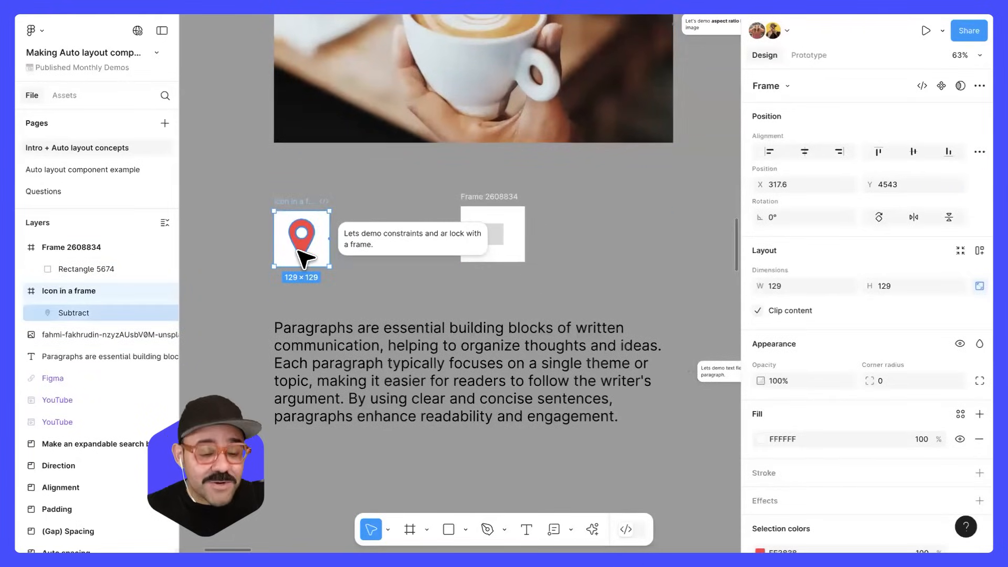
{"action": "scroll", "coordinate": [532, 253], "scroll_direction": "up", "scroll_amount": 5}
{"action": "left_click", "coordinate": [475, 230]}
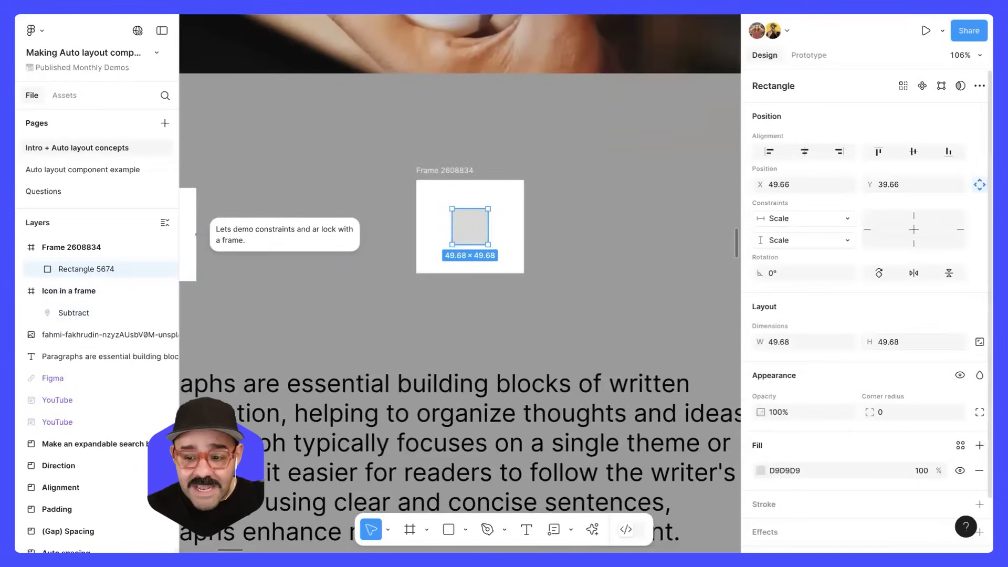
{"action": "left_click", "coordinate": [581, 263]}
{"action": "scroll", "coordinate": [577, 313], "scroll_direction": "down", "scroll_amount": 4}
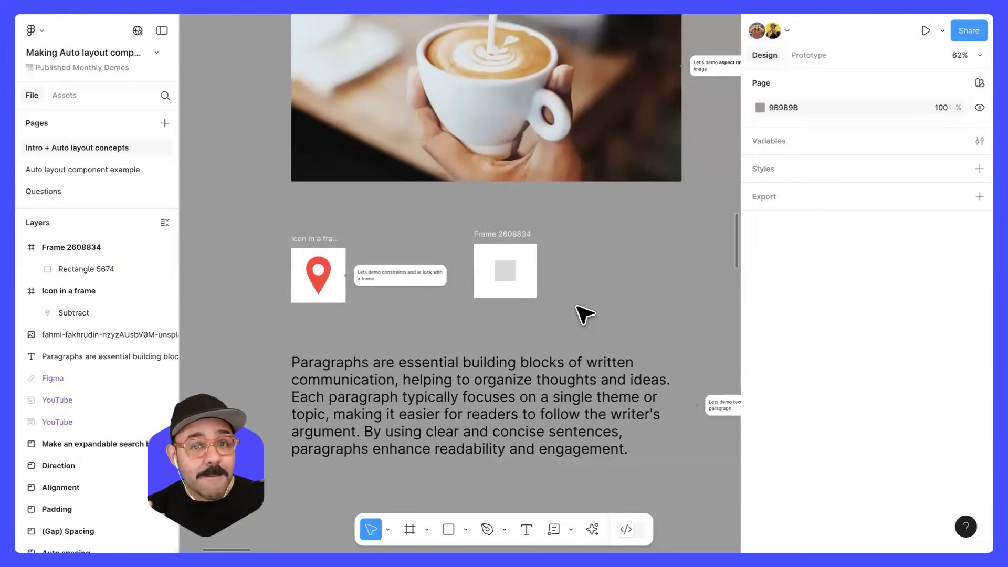
Copy the demo paragraph's first line, "Paragraphs are essential building blocks of written"
{"action": "scroll", "coordinate": [489, 341], "scroll_direction": "down", "scroll_amount": 3}
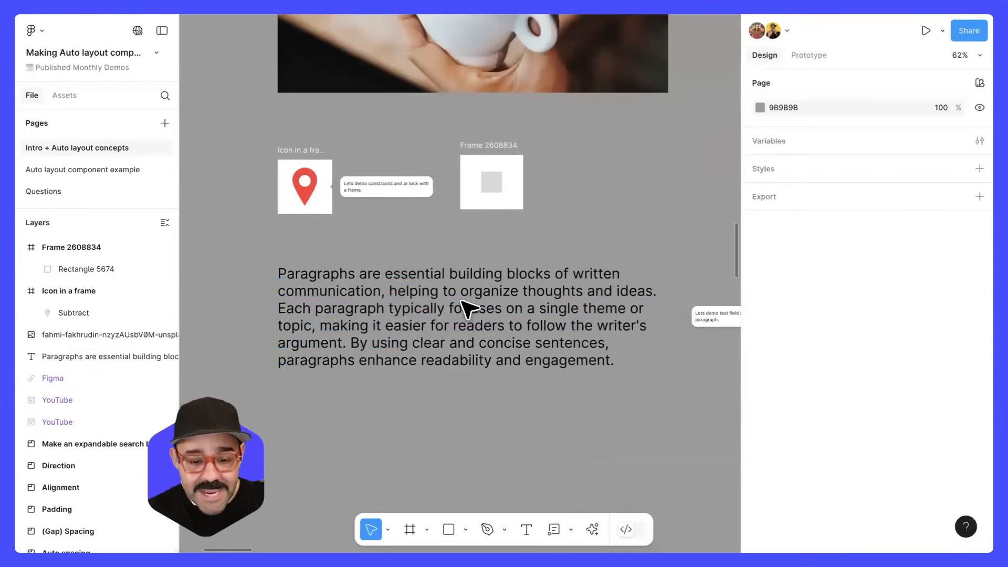
{"action": "left_click", "coordinate": [517, 356]}
{"action": "scroll", "coordinate": [467, 315], "scroll_direction": "down", "scroll_amount": 1}
{"action": "scroll", "coordinate": [468, 315], "scroll_direction": "right", "scroll_amount": 1}
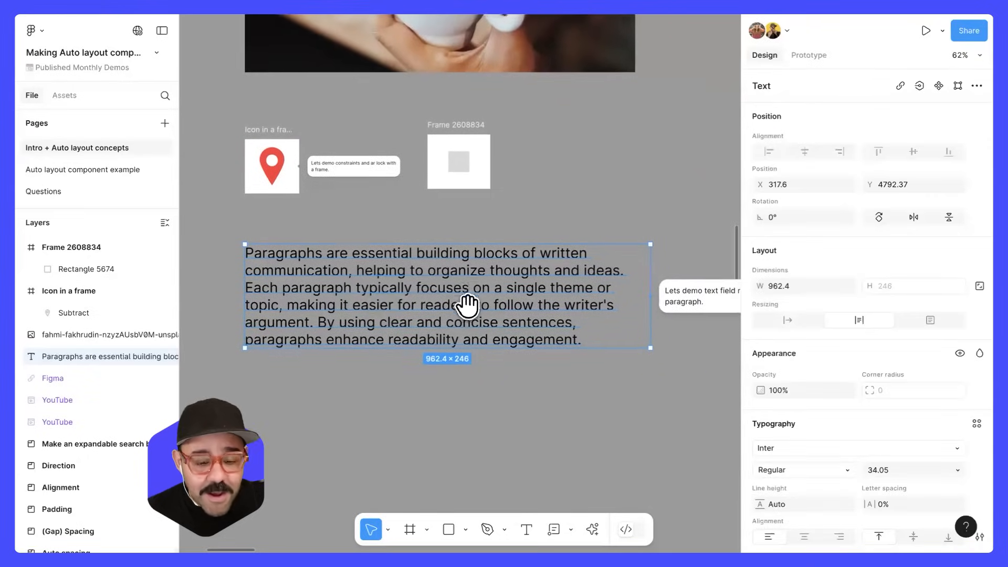
{"action": "key", "text": "Return"}
{"action": "left_click_drag", "start_coordinate": [630, 258], "coordinate": [189, 252]}
{"action": "key", "text": "ctrl+c"}
{"action": "key", "text": "Escape"}
{"action": "key", "text": "Escape"}
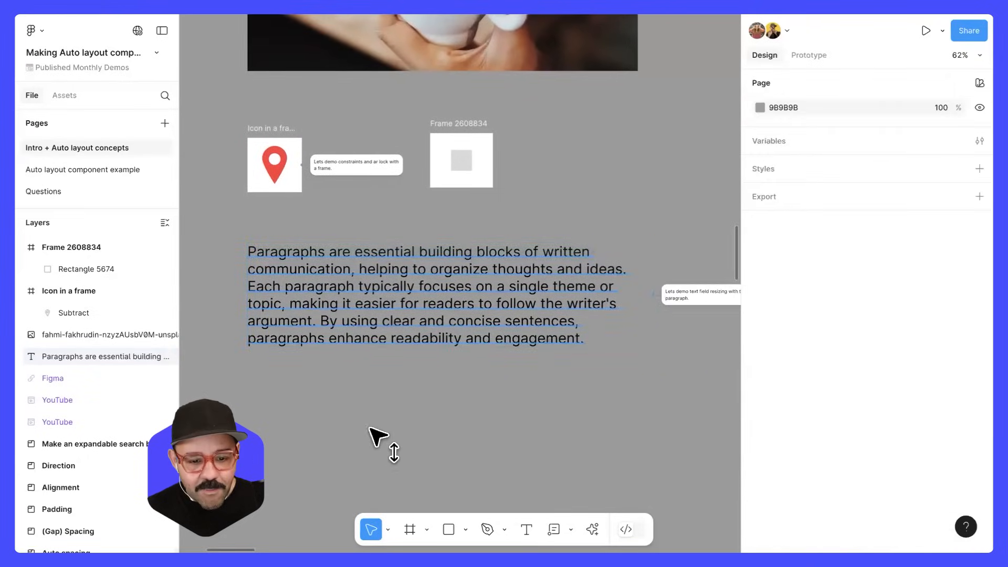
Move the paragraph down and paste the copied line as a separate single-line text in the gap above it
{"action": "scroll", "coordinate": [341, 341], "scroll_direction": "up", "scroll_amount": 4}
{"action": "key", "text": "t"}
{"action": "key", "text": "ctrl+v"}
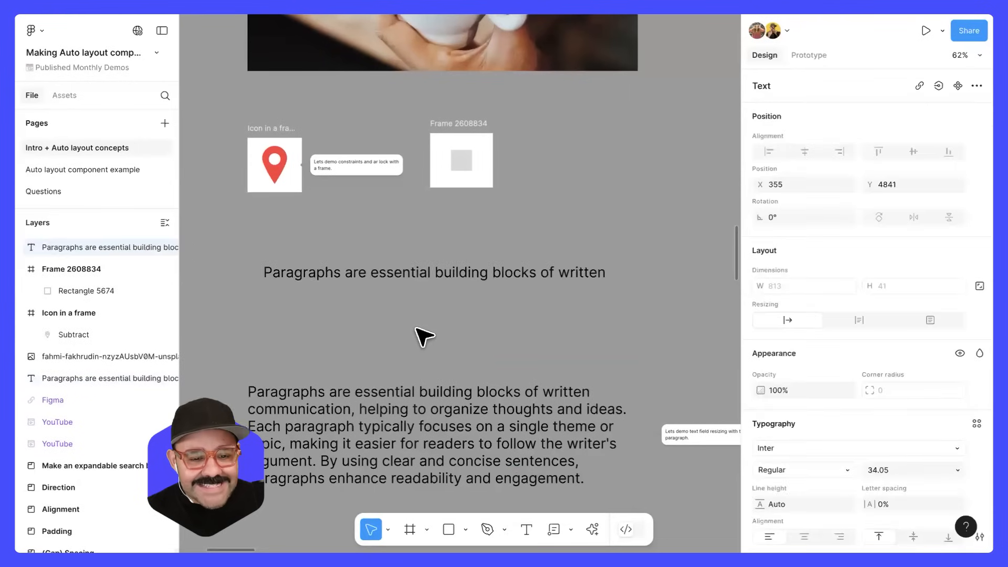
{"action": "mouse_move", "coordinate": [459, 280]}
{"action": "left_mouse_down"}
{"action": "mouse_move", "coordinate": [424, 281]}
{"action": "mouse_move", "coordinate": [452, 282]}
{"action": "left_mouse_up"}
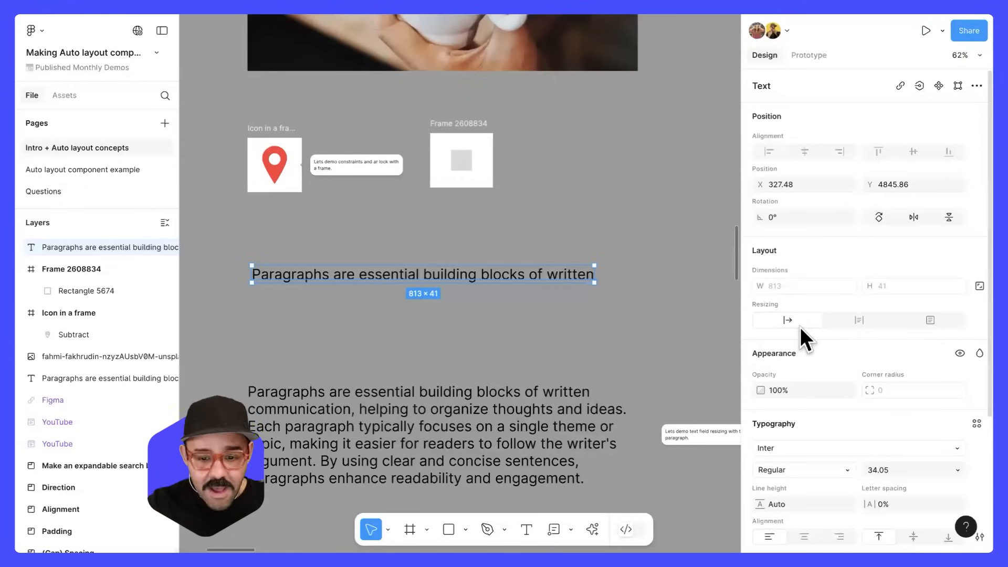
Test the single-line text's auto width by replacing its content with "sadsdasdasdasd", and undo the replacement
{"action": "double_click", "coordinate": [585, 276]}
{"action": "type", "text": "sadsdasdasdasd"}
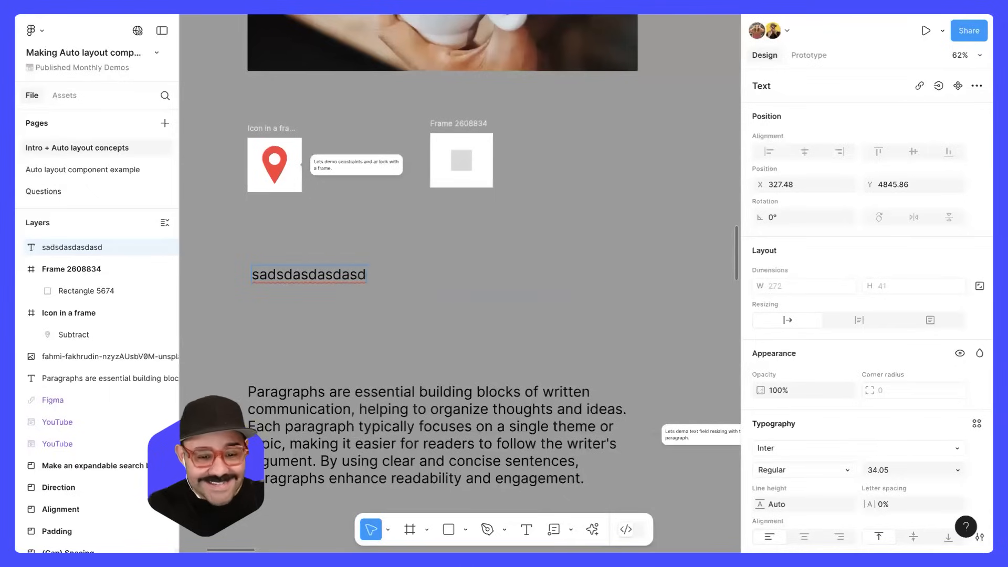
{"action": "key", "text": "ctrl+z"}
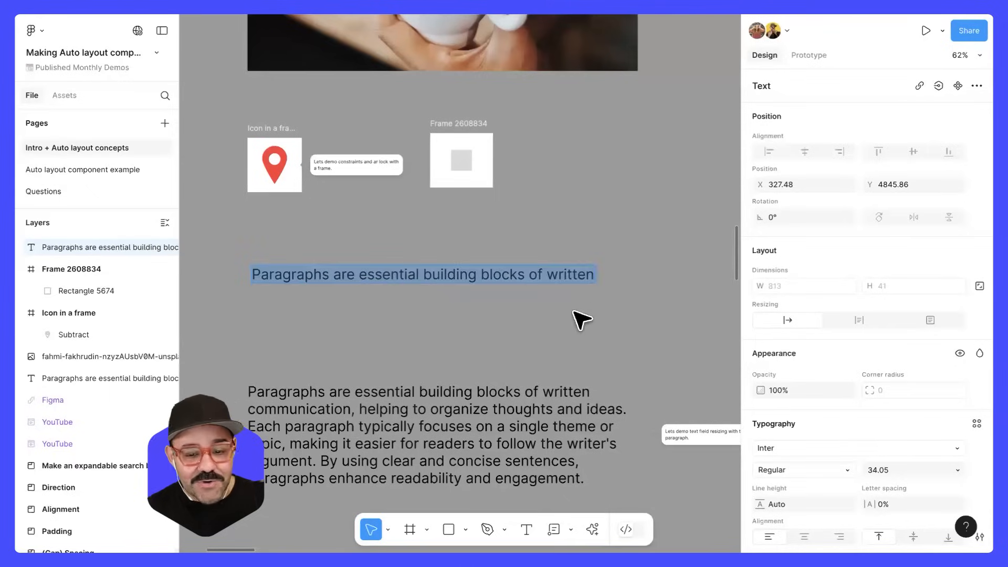
{"action": "left_click", "coordinate": [540, 324]}
{"action": "left_click", "coordinate": [576, 272]}
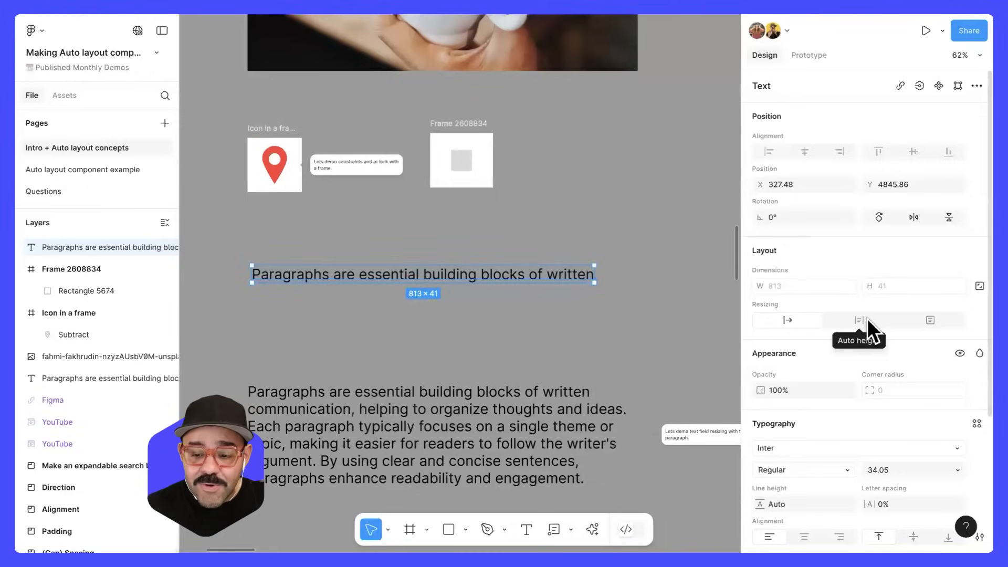
Test the paragraph's auto-height resizing by narrowing it to about 532 and widening it again to about 872
{"action": "left_click", "coordinate": [519, 447]}
{"action": "scroll", "coordinate": [532, 355], "scroll_direction": "down", "scroll_amount": 2}
{"action": "scroll", "coordinate": [531, 352], "scroll_direction": "down", "scroll_amount": 2}
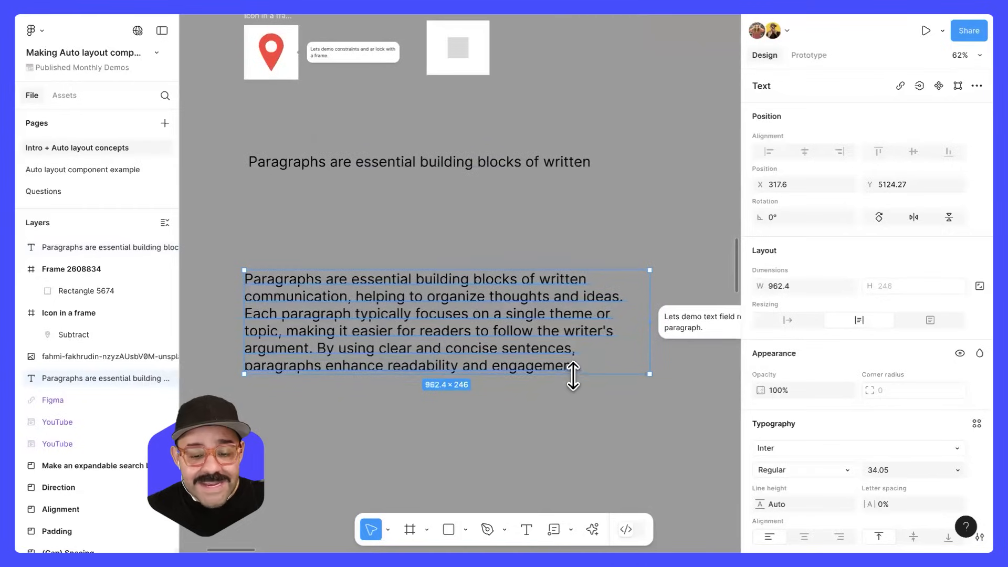
{"action": "mouse_move", "coordinate": [613, 351]}
{"action": "left_mouse_down"}
{"action": "mouse_move", "coordinate": [454, 360]}
{"action": "mouse_move", "coordinate": [600, 366]}
{"action": "mouse_move", "coordinate": [414, 353]}
{"action": "mouse_move", "coordinate": [618, 356]}
{"action": "left_mouse_up"}
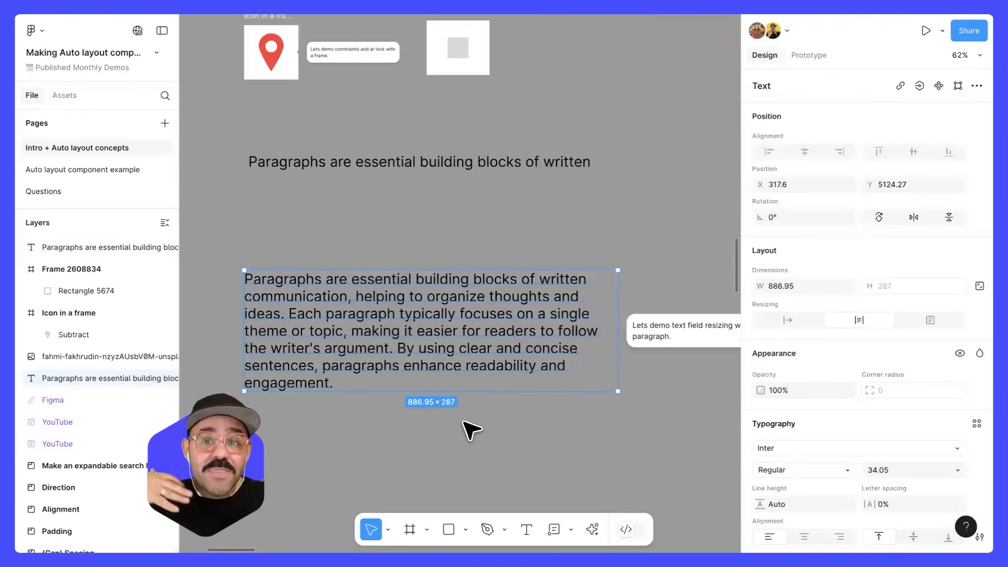
{"action": "left_click", "coordinate": [475, 167]}
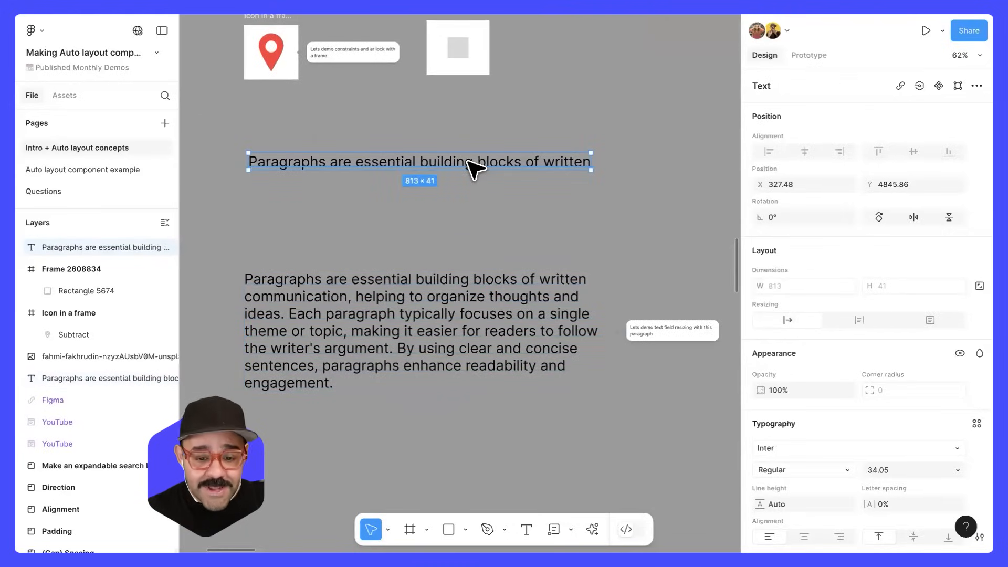
{"action": "left_click", "coordinate": [479, 297]}
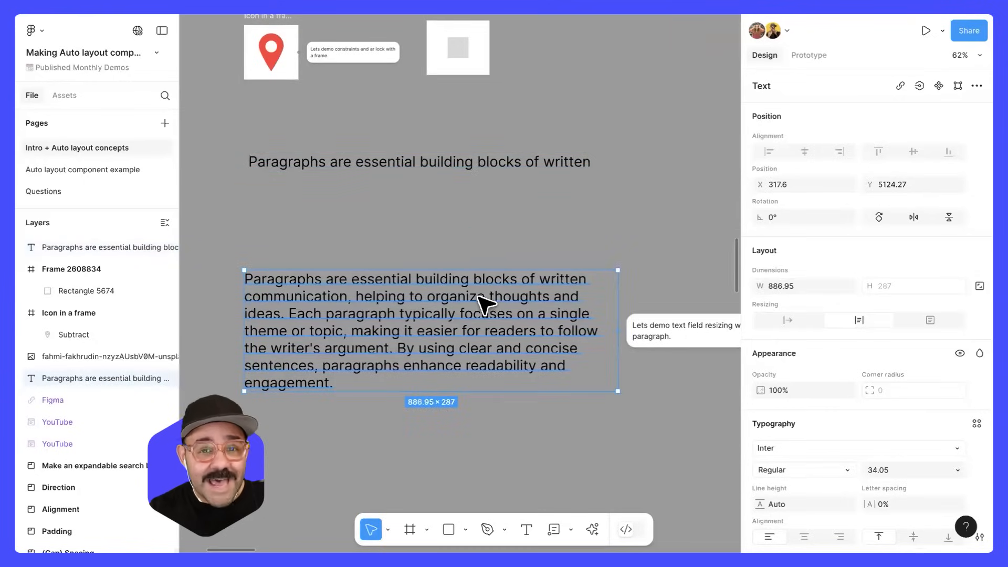
{"action": "left_click_drag", "start_coordinate": [603, 359], "coordinate": [466, 359]}
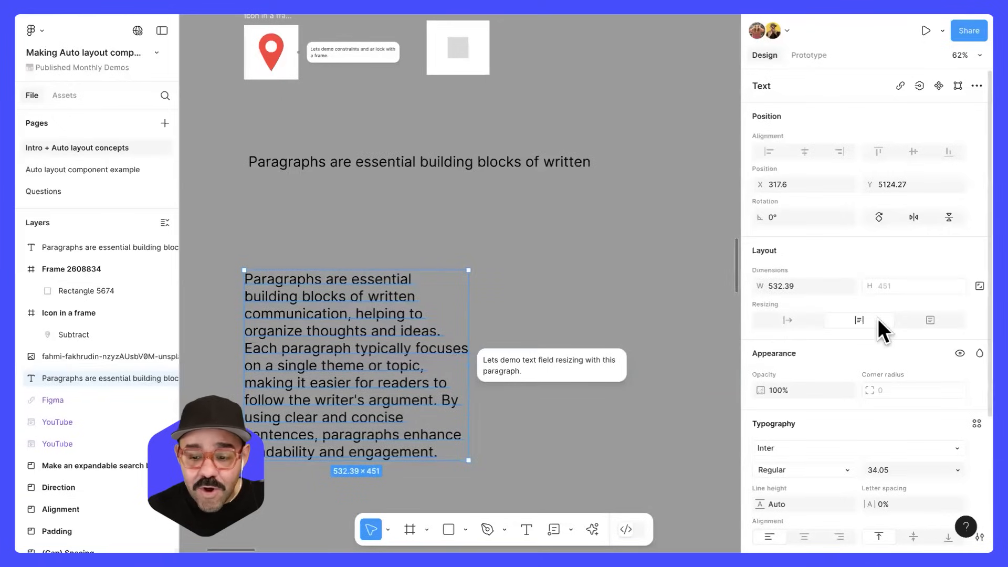
{"action": "left_click_drag", "start_coordinate": [465, 403], "coordinate": [600, 389]}
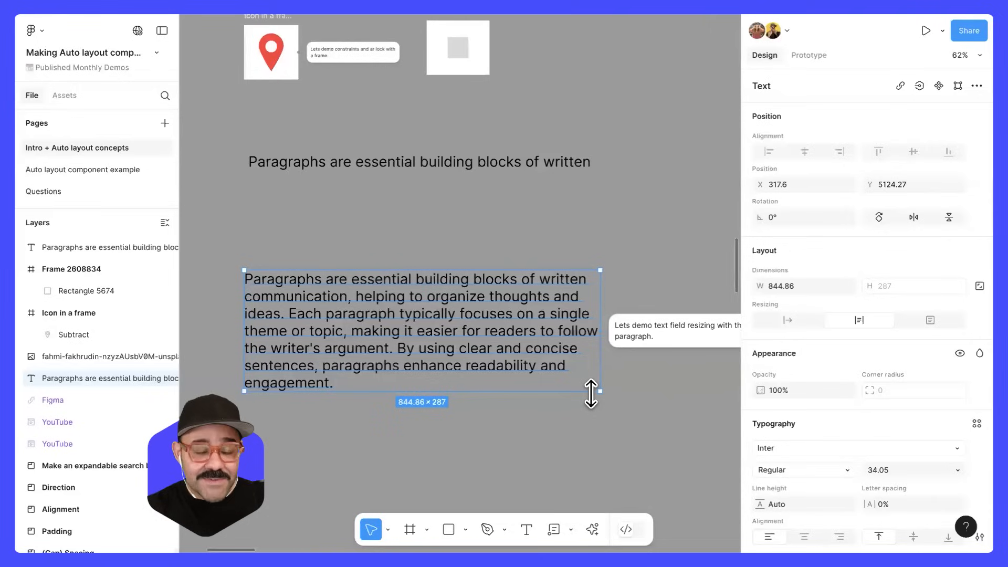
{"action": "left_click_drag", "start_coordinate": [600, 364], "coordinate": [612, 365]}
Set the single-line text to Auto height, narrow it to about 469, and return it to Auto width
{"action": "left_click", "coordinate": [518, 164]}
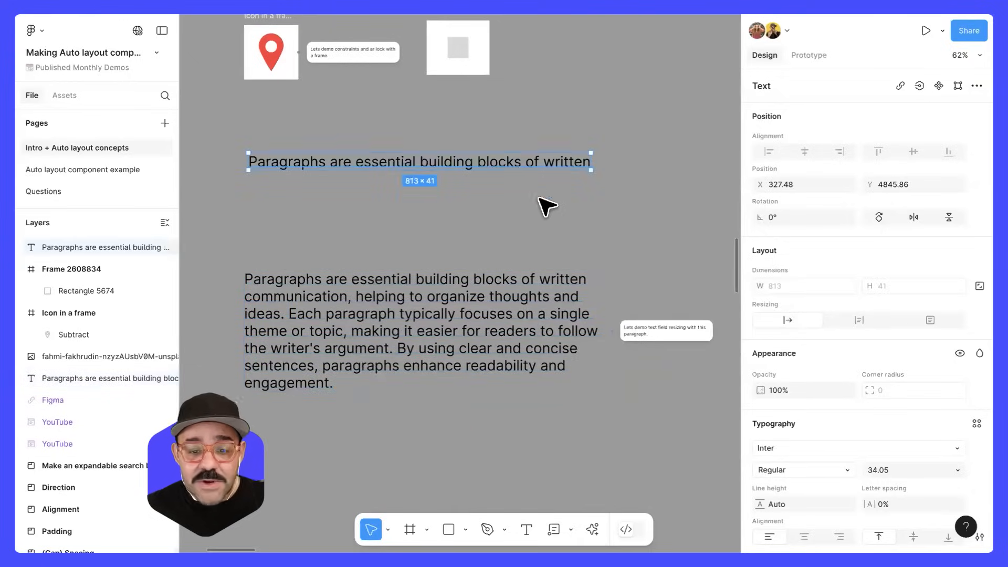
{"action": "left_click", "coordinate": [861, 321]}
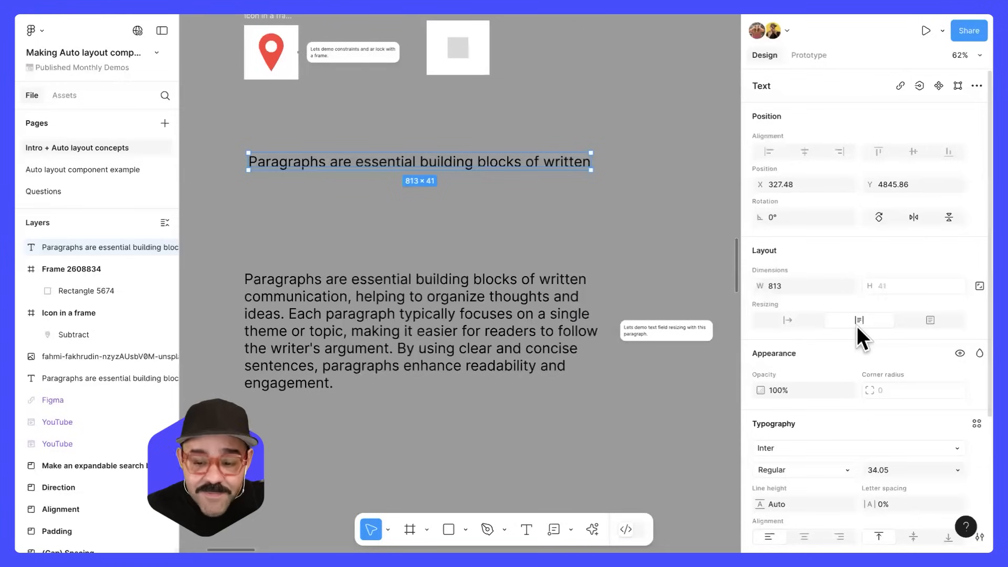
{"action": "left_click", "coordinate": [517, 380]}
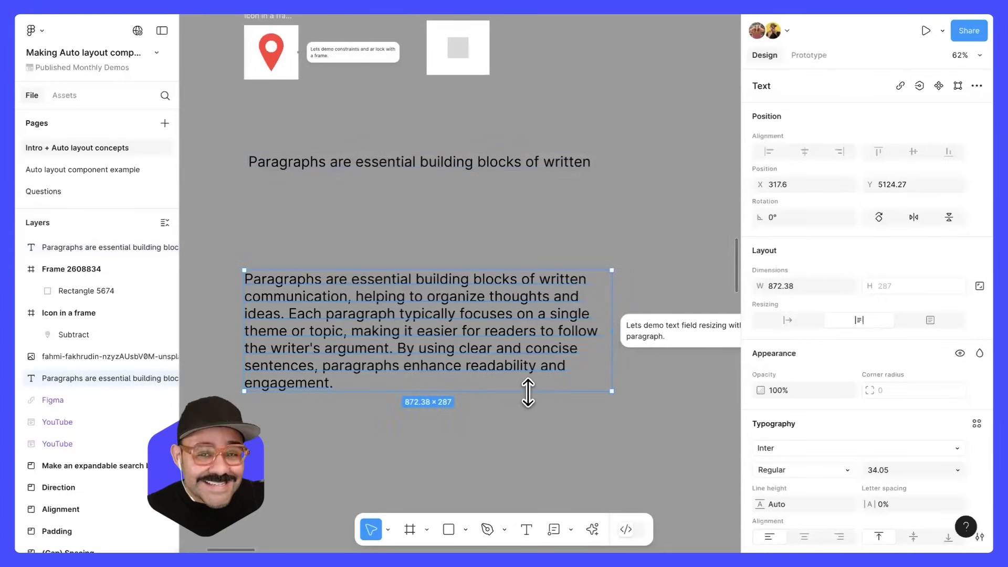
{"action": "left_click", "coordinate": [578, 167]}
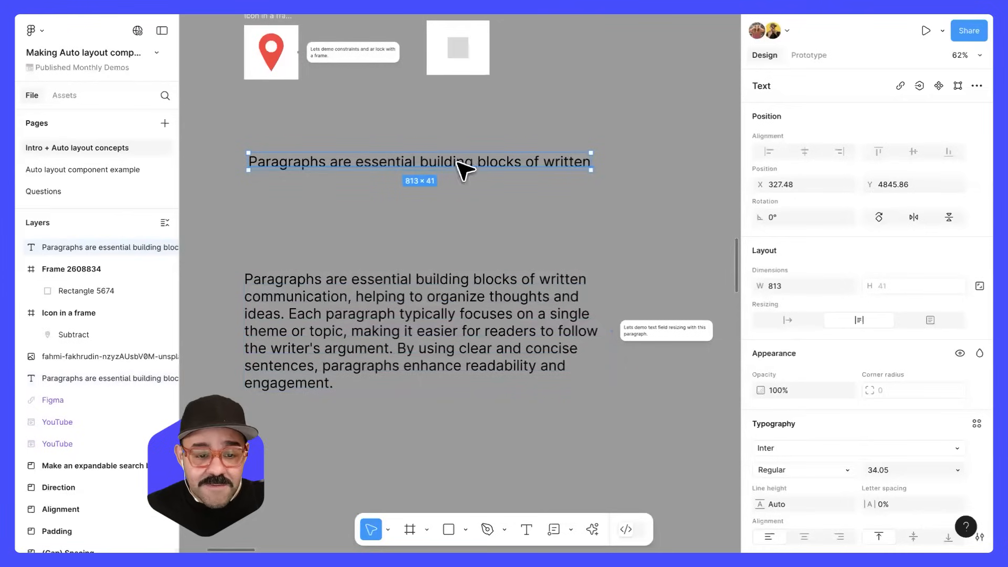
{"action": "left_click_drag", "start_coordinate": [589, 160], "coordinate": [446, 169]}
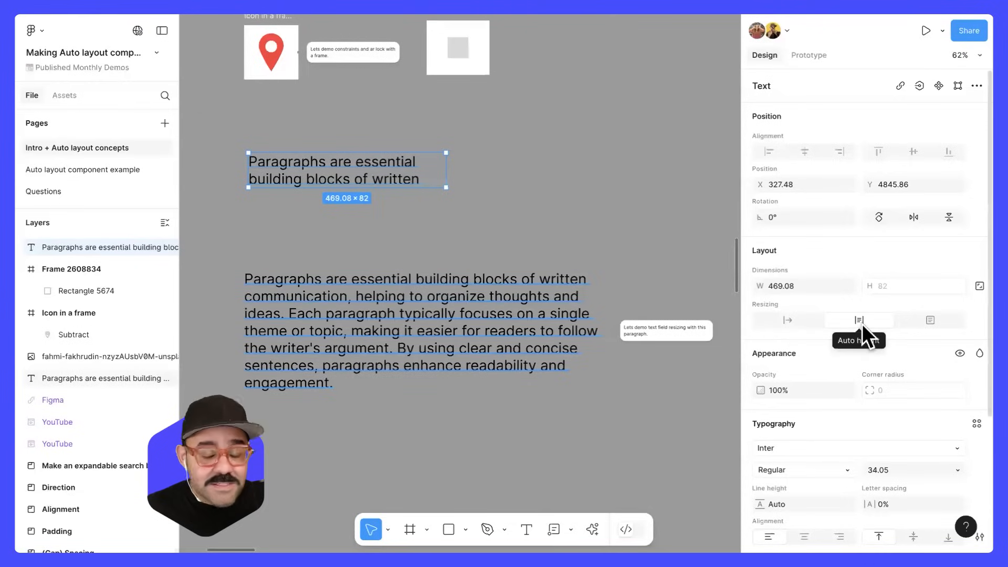
{"action": "double_click", "coordinate": [447, 174]}
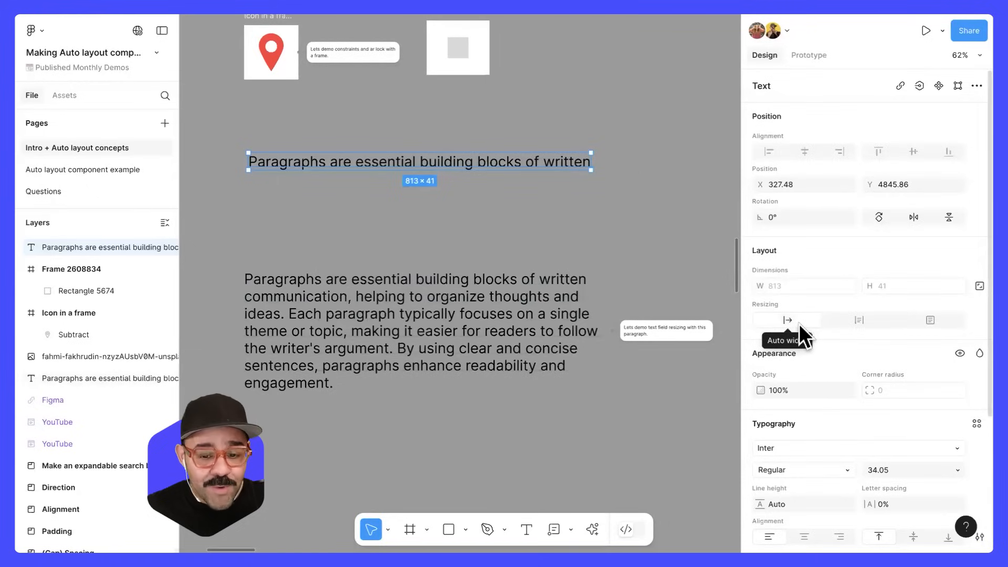
Try a fixed height of about 178 on the single-line text, restore Auto width, and align it just above the paragraph
{"action": "left_click_drag", "start_coordinate": [501, 180], "coordinate": [502, 238]}
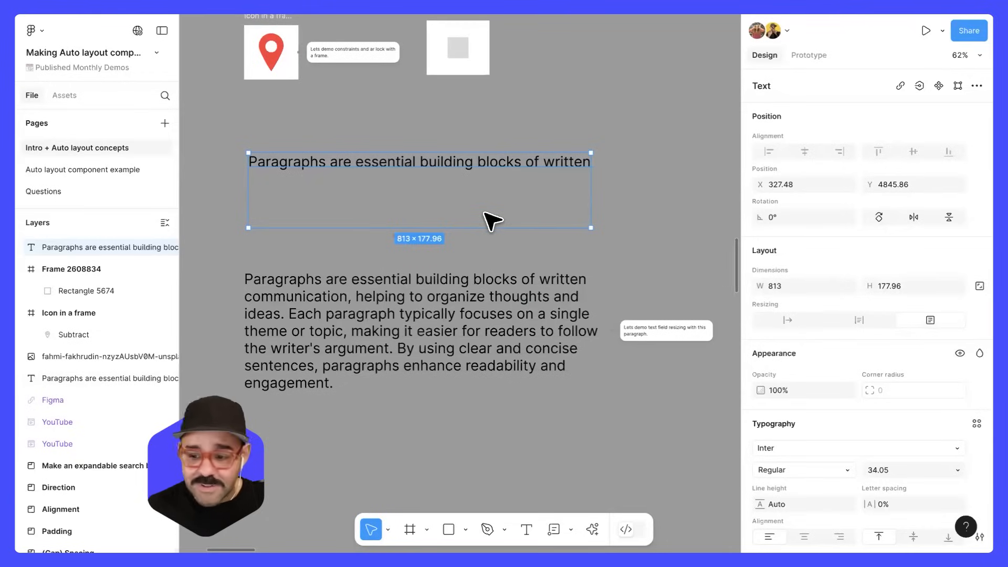
{"action": "double_click", "coordinate": [523, 227]}
{"action": "left_click", "coordinate": [533, 191]}
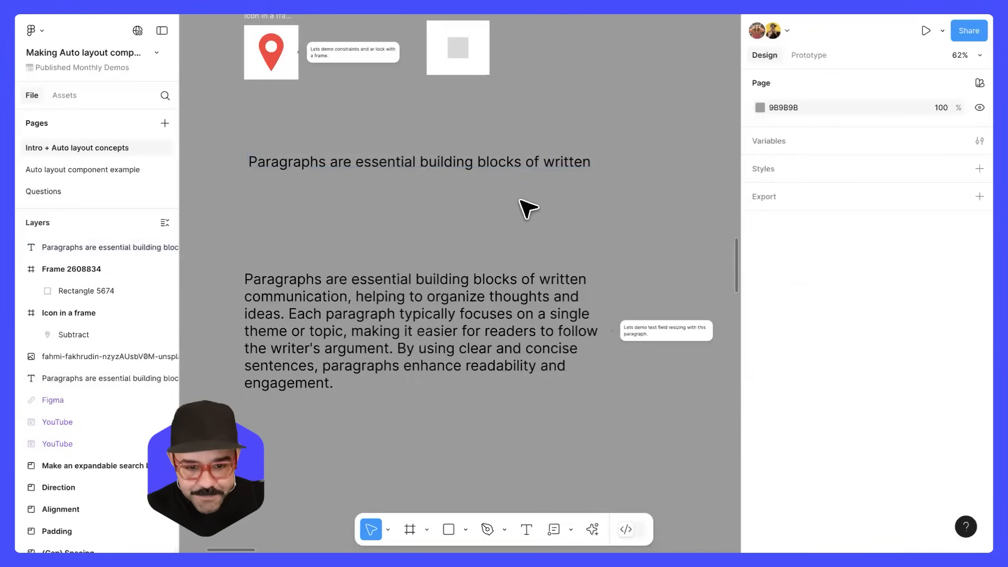
{"action": "left_click_drag", "start_coordinate": [497, 167], "coordinate": [496, 209]}
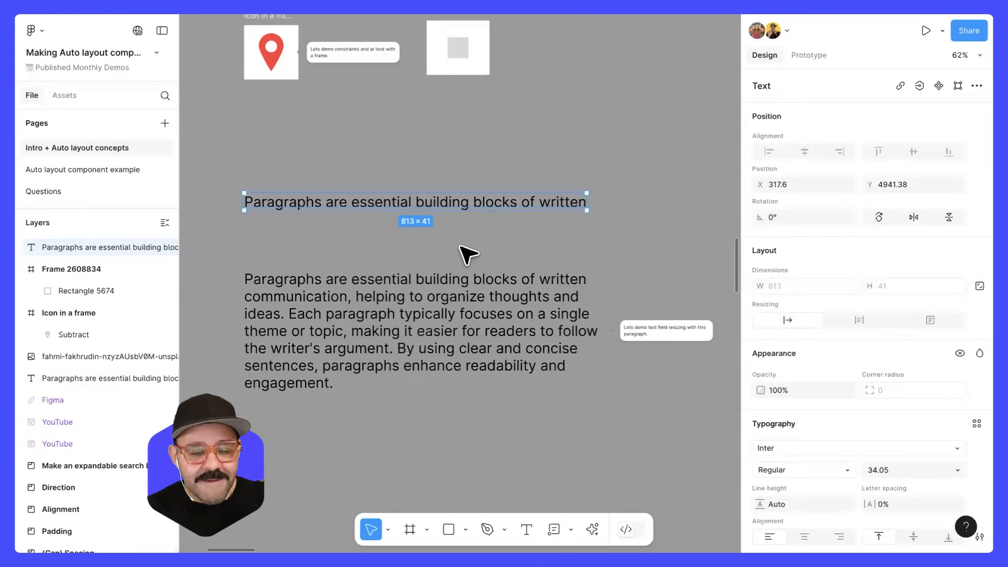
Examine the Enabling Auto Layout frames slide, focusing on the shortcuts for a single Auto Layout frame and Suggest Auto Layout
{"action": "scroll", "coordinate": [438, 330], "scroll_direction": "down", "scroll_amount": 5}
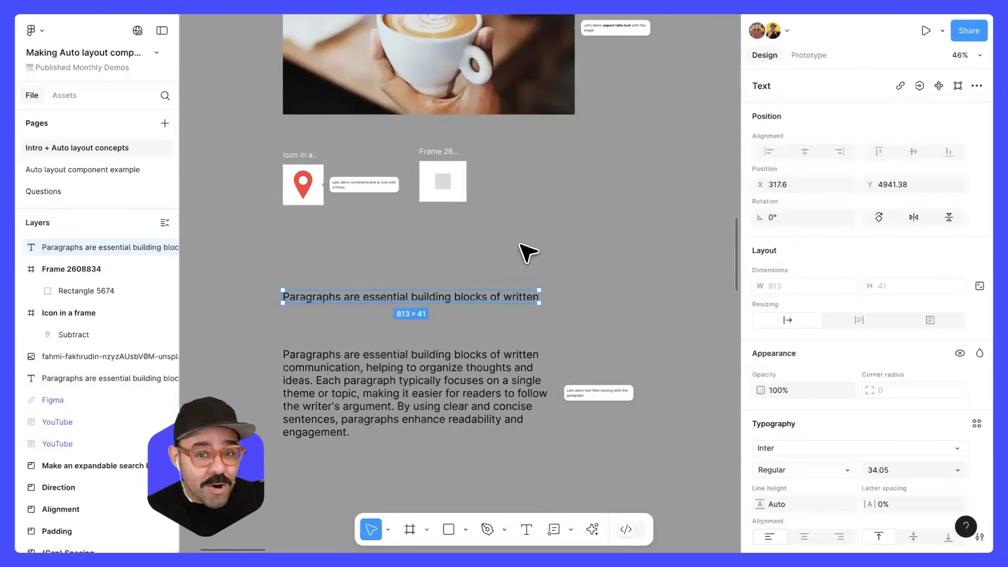
{"action": "scroll", "coordinate": [519, 244], "scroll_direction": "down", "scroll_amount": 4}
{"action": "left_click_drag", "start_coordinate": [609, 52], "coordinate": [514, 366]}
{"action": "left_click_drag", "start_coordinate": [595, 370], "coordinate": [475, 346]}
{"action": "scroll", "coordinate": [467, 220], "scroll_direction": "up", "scroll_amount": 1}
{"action": "scroll", "coordinate": [475, 226], "scroll_direction": "up", "scroll_amount": 5}
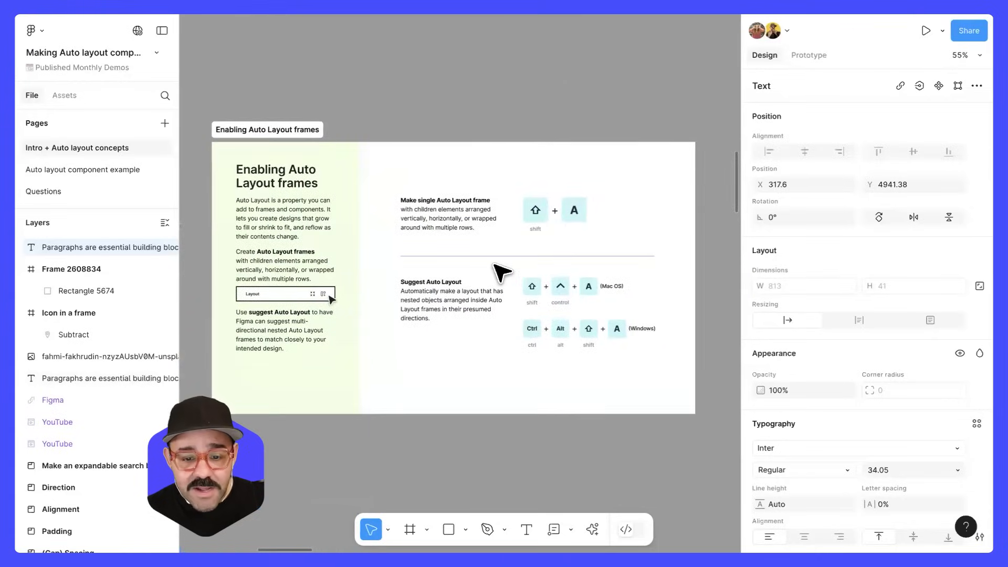
{"action": "left_click_drag", "start_coordinate": [497, 256], "coordinate": [491, 252]}
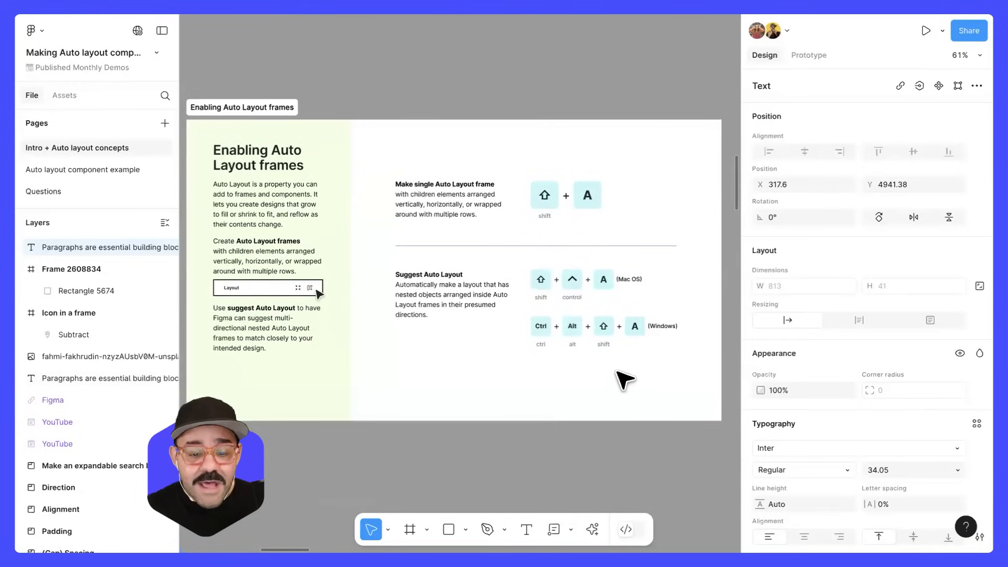
{"action": "scroll", "coordinate": [622, 381], "scroll_direction": "up", "scroll_amount": 6}
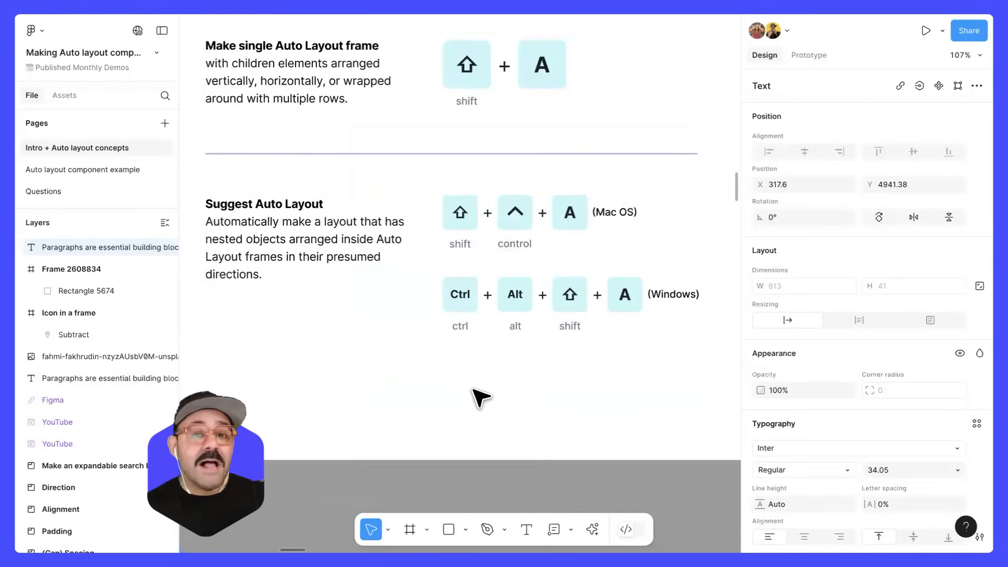
{"action": "scroll", "coordinate": [480, 404], "scroll_direction": "down", "scroll_amount": 2}
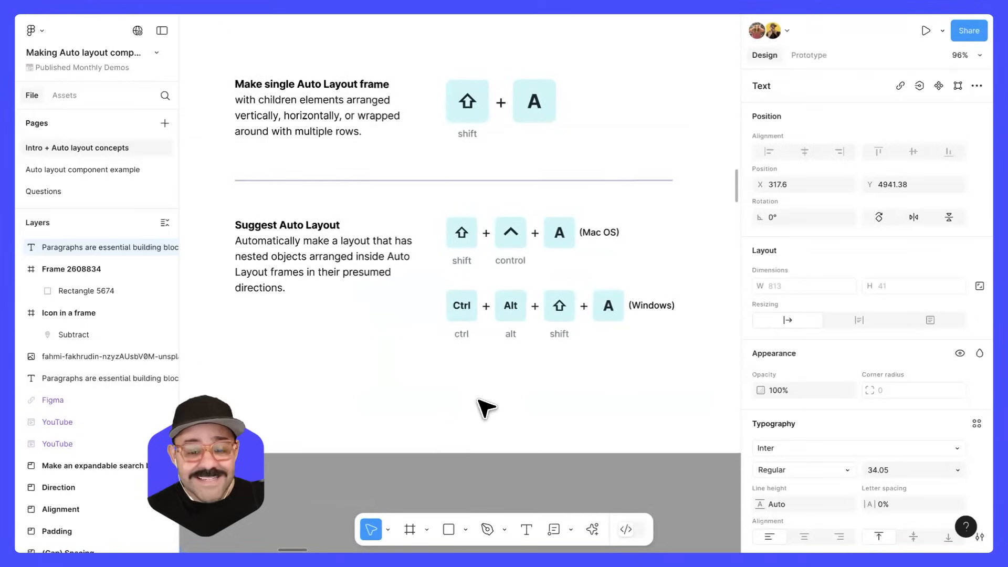
Review the full Enabling Auto Layout frames slide, including its description of creating Auto Layout frames and using Suggest Auto Layout
{"action": "scroll", "coordinate": [475, 400], "scroll_direction": "down", "scroll_amount": 3}
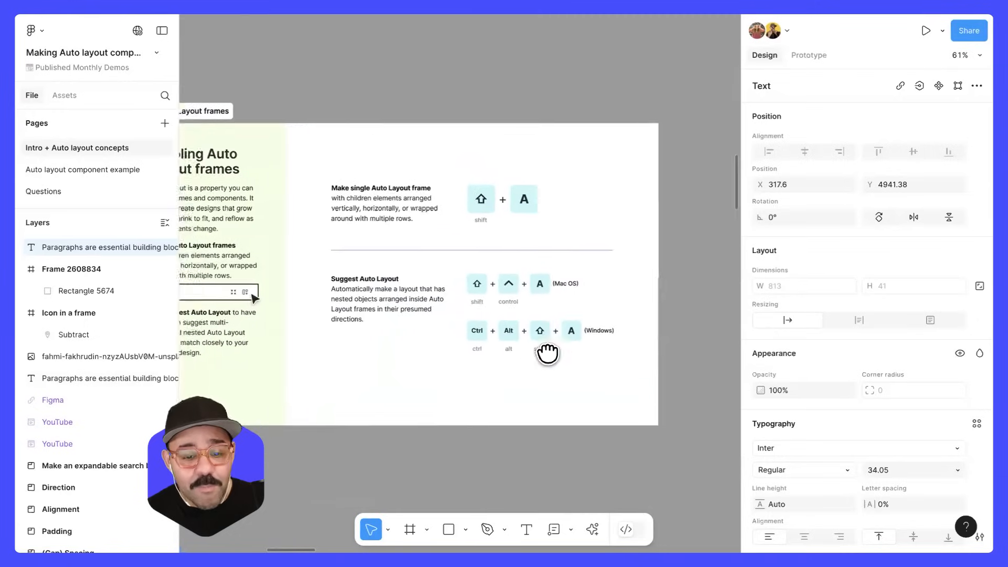
{"action": "scroll", "coordinate": [547, 354], "scroll_direction": "left", "scroll_amount": 3}
{"action": "scroll", "coordinate": [547, 354], "scroll_direction": "down", "scroll_amount": 3}
{"action": "left_click_drag", "start_coordinate": [554, 334], "coordinate": [555, 336]}
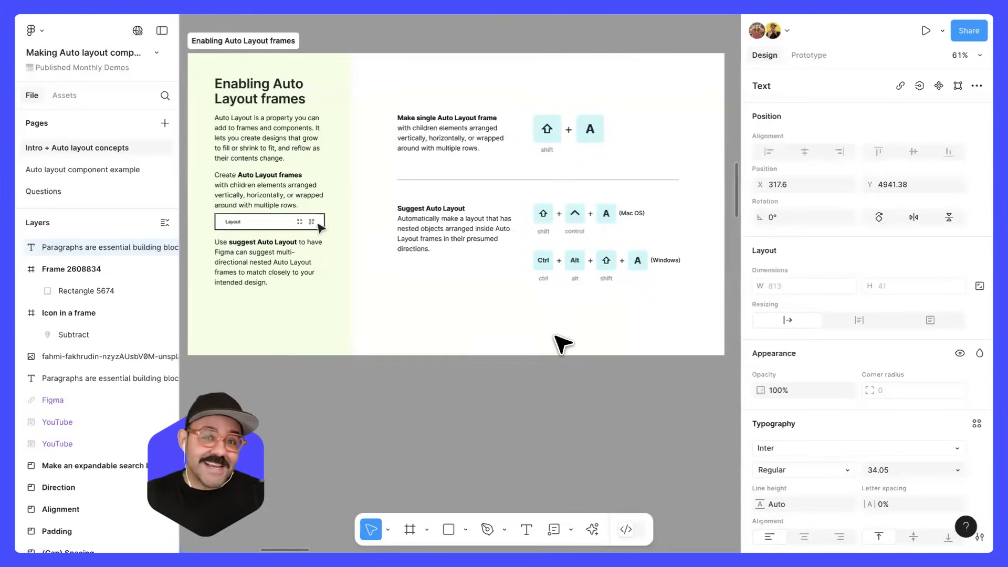
{"action": "scroll", "coordinate": [598, 385], "scroll_direction": "down", "scroll_amount": 1}
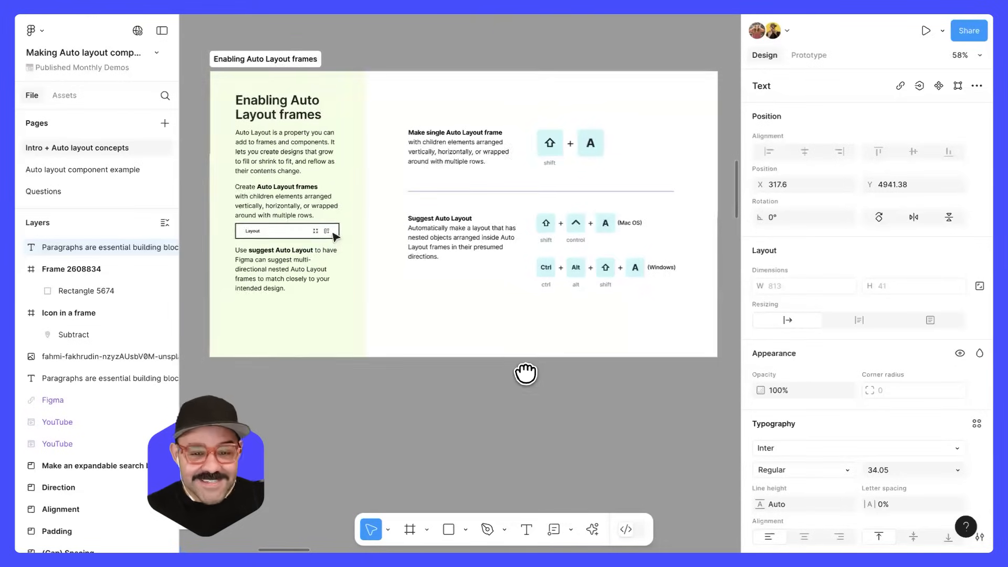
{"action": "left_click_drag", "start_coordinate": [524, 373], "coordinate": [518, 352]}
{"action": "left_click_drag", "start_coordinate": [540, 391], "coordinate": [532, 377]}
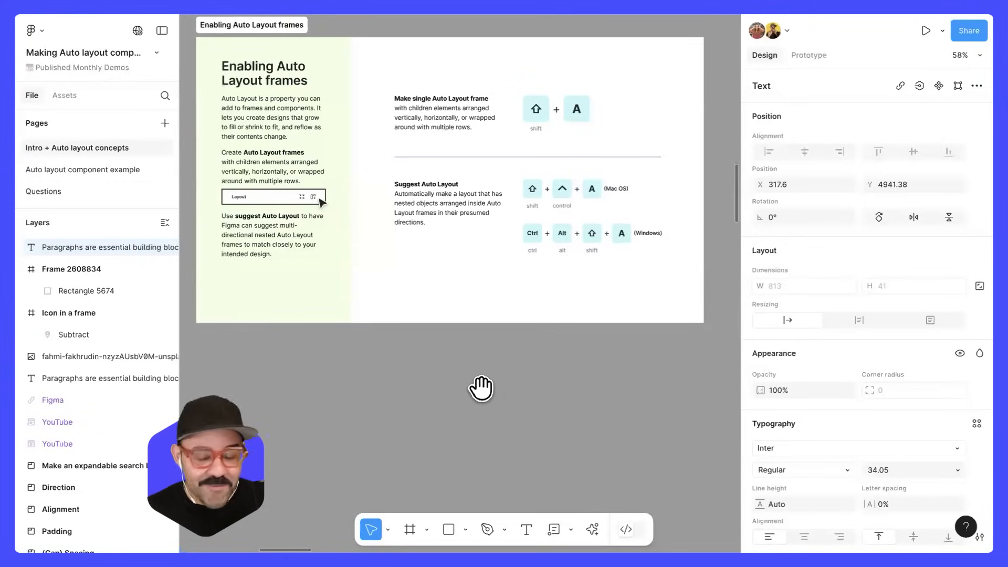
{"action": "scroll", "coordinate": [439, 387], "scroll_direction": "down", "scroll_amount": 1}
{"action": "scroll", "coordinate": [439, 389], "scroll_direction": "up", "scroll_amount": 3}
{"action": "key", "text": "r"}
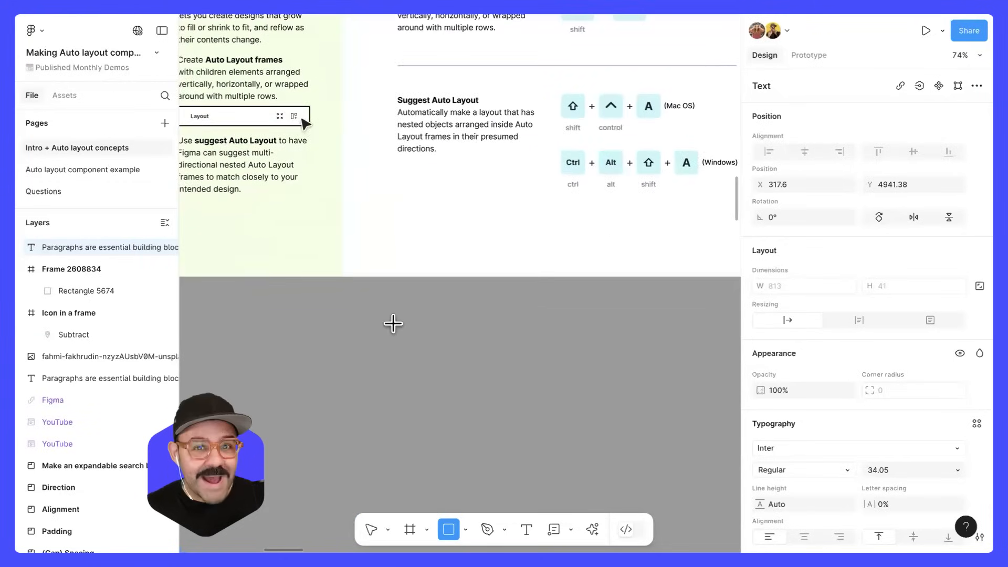
{"action": "left_click_drag", "start_coordinate": [362, 314], "coordinate": [540, 416]}
{"action": "scroll", "coordinate": [450, 275], "scroll_direction": "down", "scroll_amount": 3}
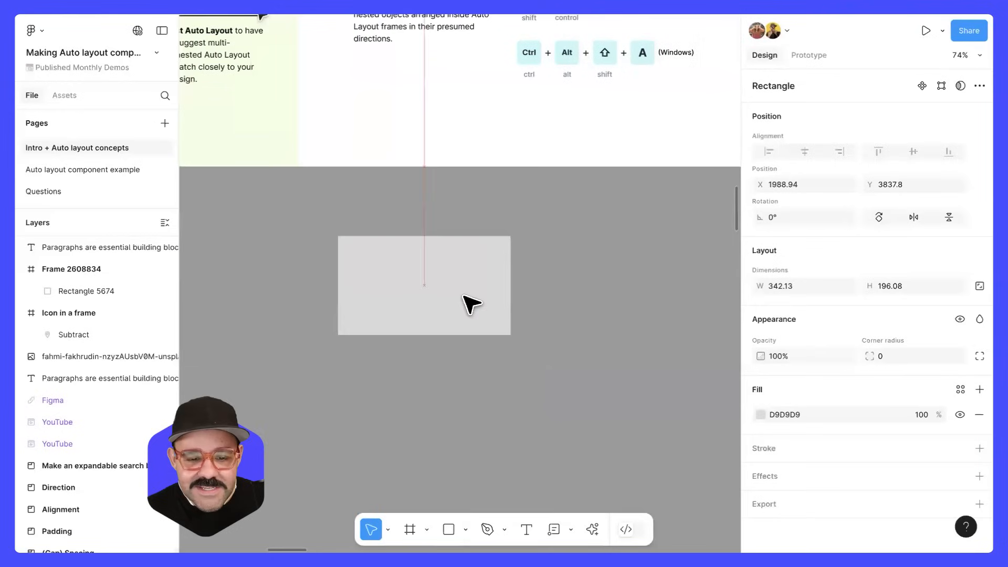
{"action": "scroll", "coordinate": [484, 296], "scroll_direction": "down", "scroll_amount": 2}
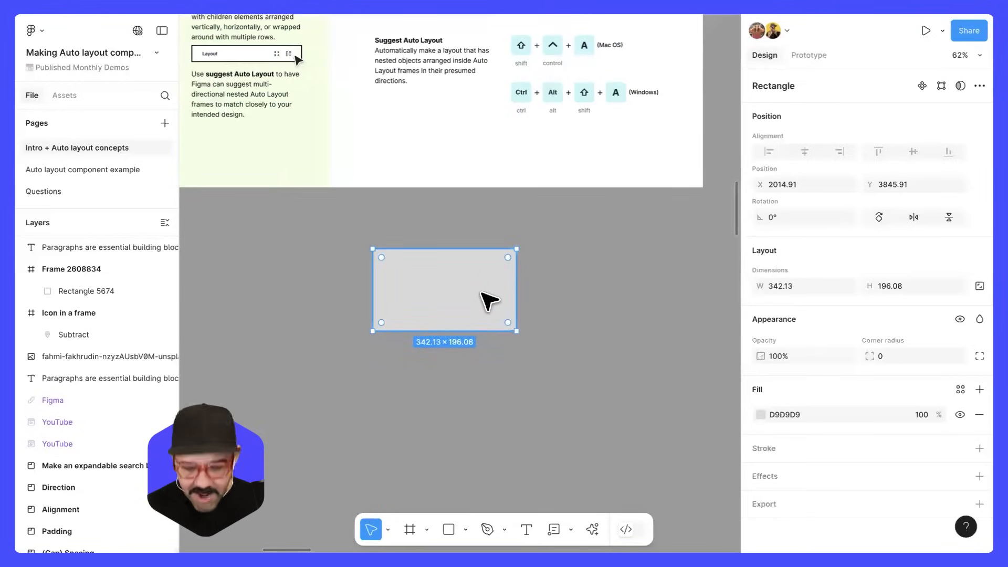
{"action": "key", "text": "BackSpace"}
{"action": "left_click_drag", "start_coordinate": [598, 259], "coordinate": [331, 429]}
On the "Let Figma suggest Auto Layout frames" slide, try widening the No Auto Layout card to about 435, and undo the resize
{"action": "scroll", "coordinate": [510, 365], "scroll_direction": "right", "scroll_amount": 10}
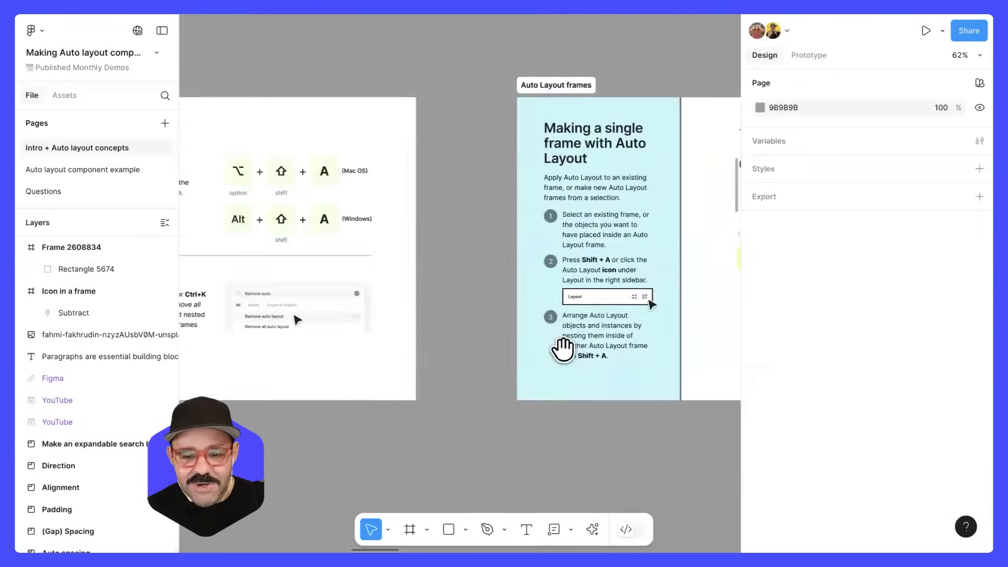
{"action": "scroll", "coordinate": [504, 328], "scroll_direction": "right", "scroll_amount": 15}
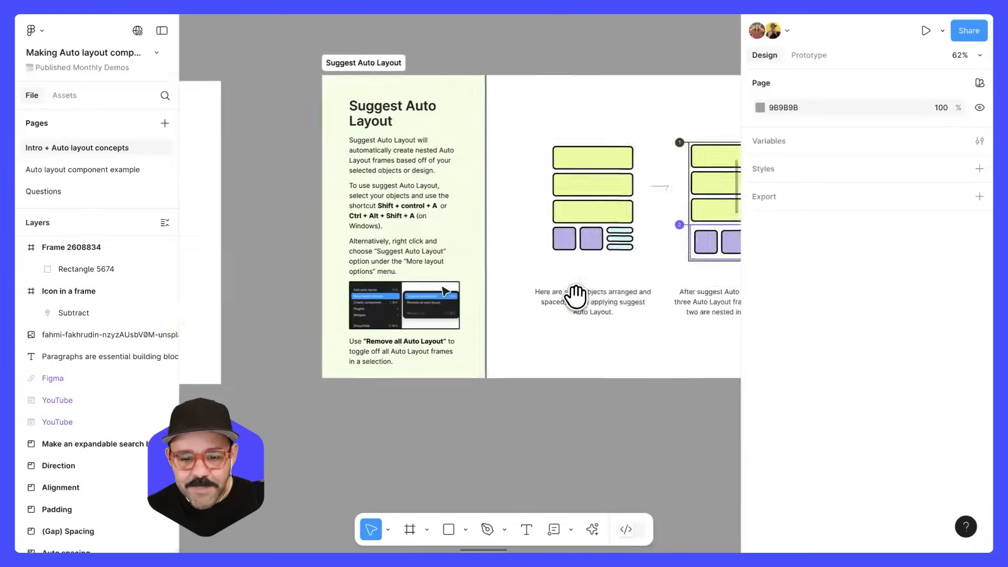
{"action": "scroll", "coordinate": [474, 290], "scroll_direction": "right", "scroll_amount": 5}
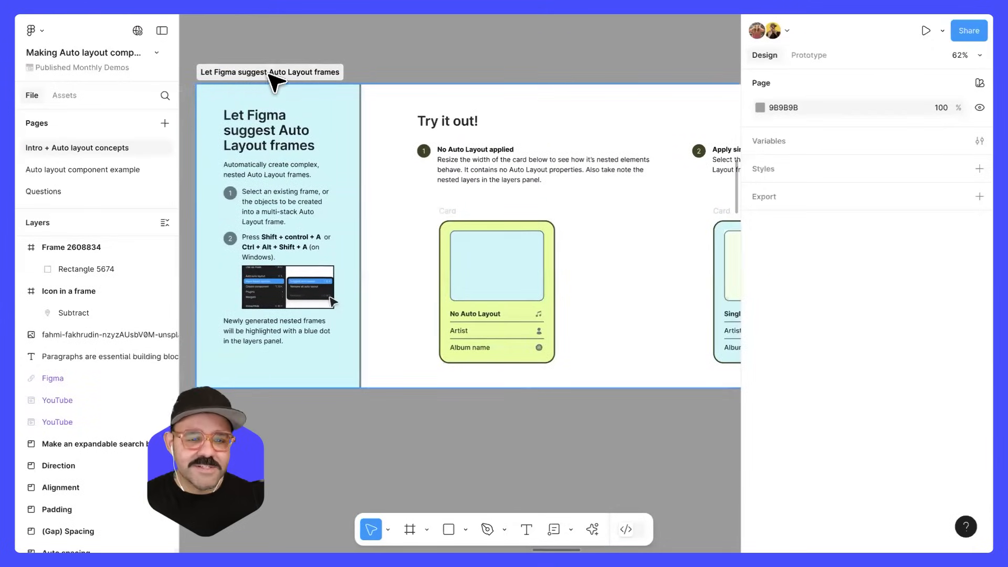
{"action": "scroll", "coordinate": [601, 302], "scroll_direction": "right", "scroll_amount": 3}
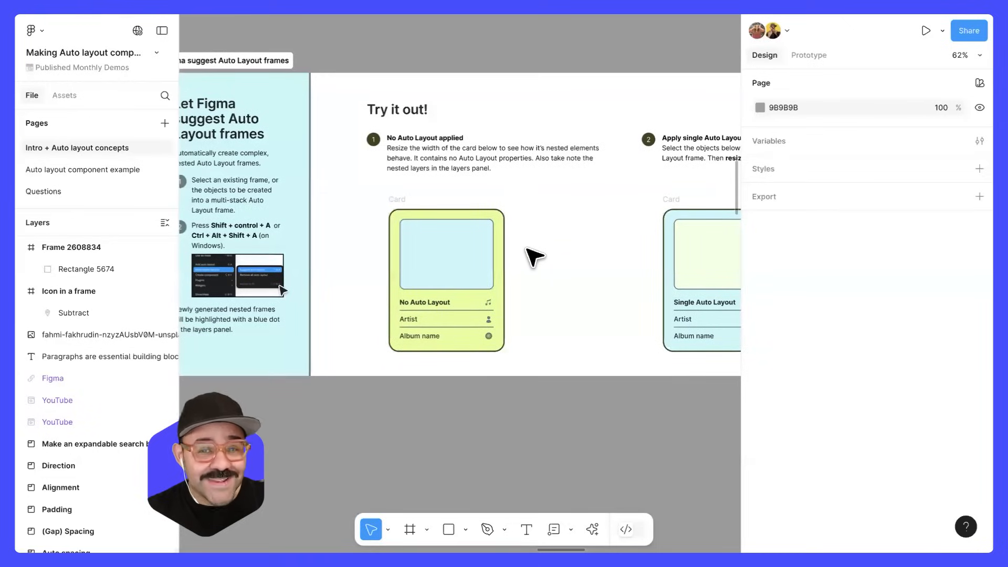
{"action": "scroll", "coordinate": [505, 234], "scroll_direction": "up", "scroll_amount": 1}
{"action": "left_click", "coordinate": [385, 206]}
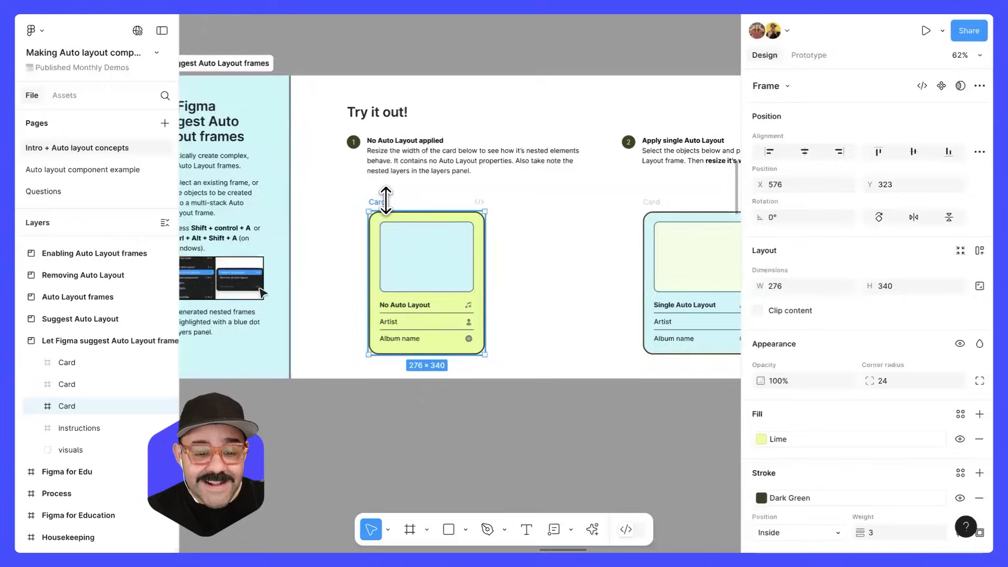
{"action": "scroll", "coordinate": [439, 247], "scroll_direction": "up", "scroll_amount": 3}
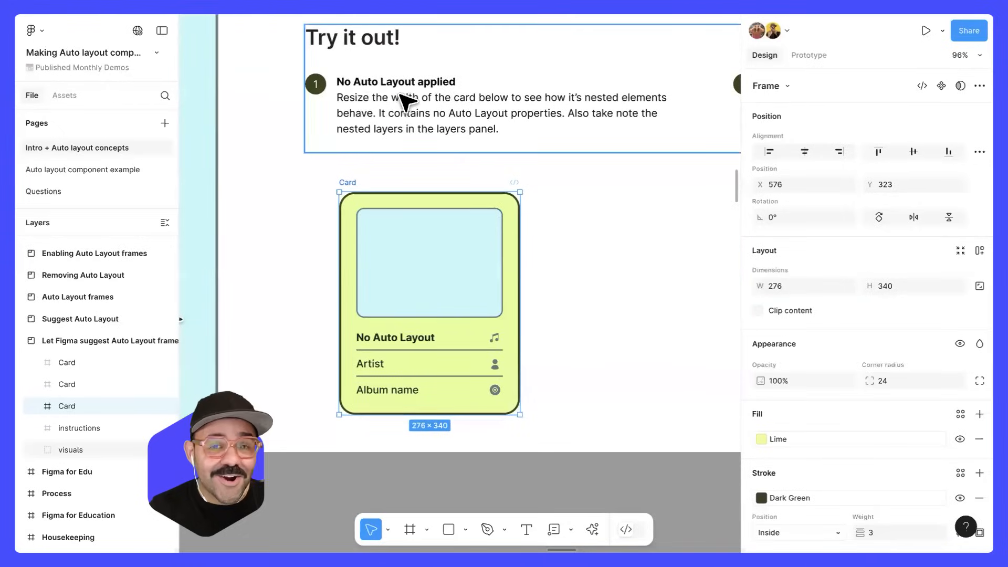
{"action": "left_click_drag", "start_coordinate": [588, 293], "coordinate": [546, 275]}
{"action": "left_click_drag", "start_coordinate": [477, 299], "coordinate": [581, 342]}
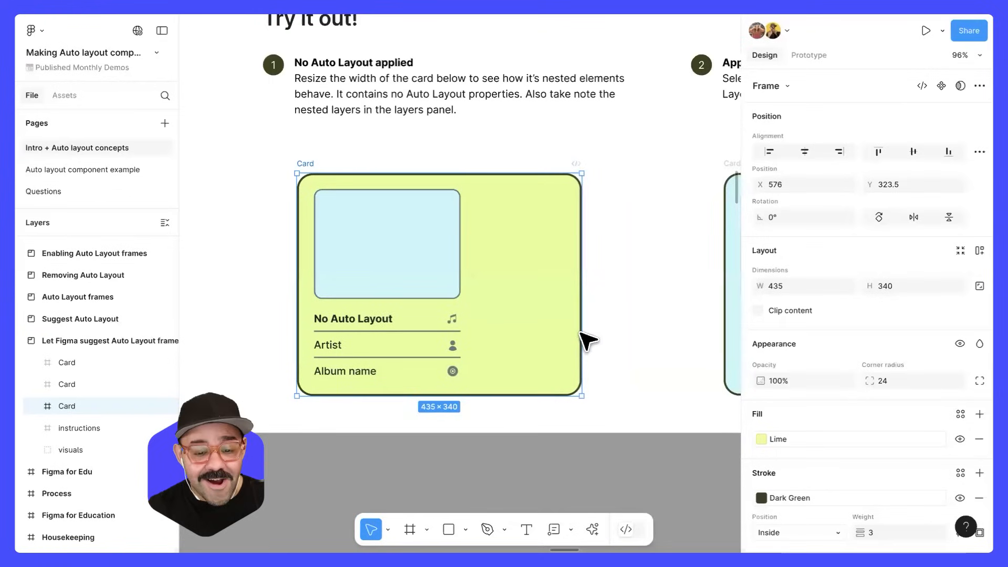
{"action": "key", "text": "ctrl+z"}
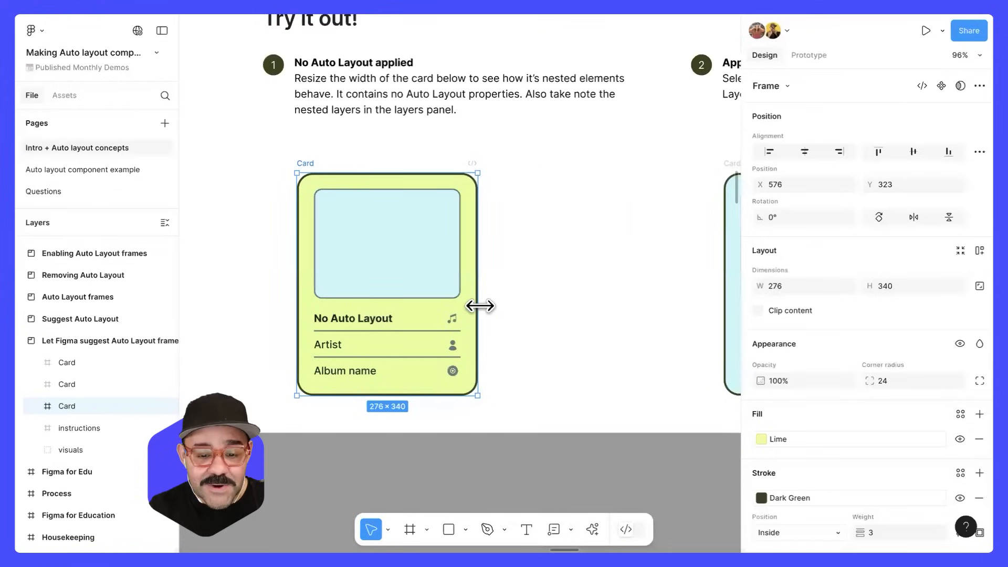
Try narrowing the No Auto Layout card to about 194 and widening it to about 461, undoing each resize
{"action": "left_click_drag", "start_coordinate": [475, 309], "coordinate": [423, 311]}
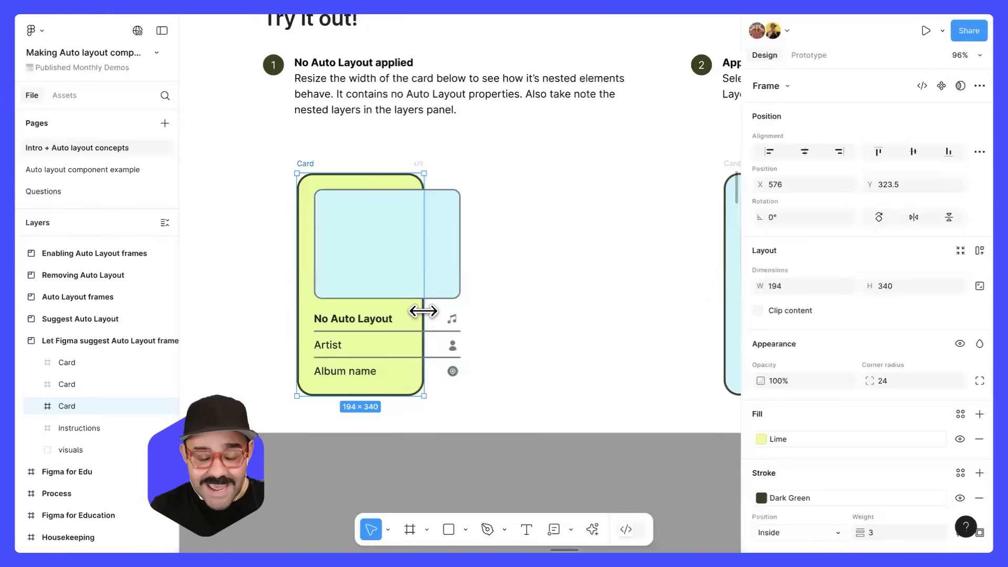
{"action": "key", "text": "ctrl+z"}
{"action": "left_click_drag", "start_coordinate": [475, 301], "coordinate": [598, 319]}
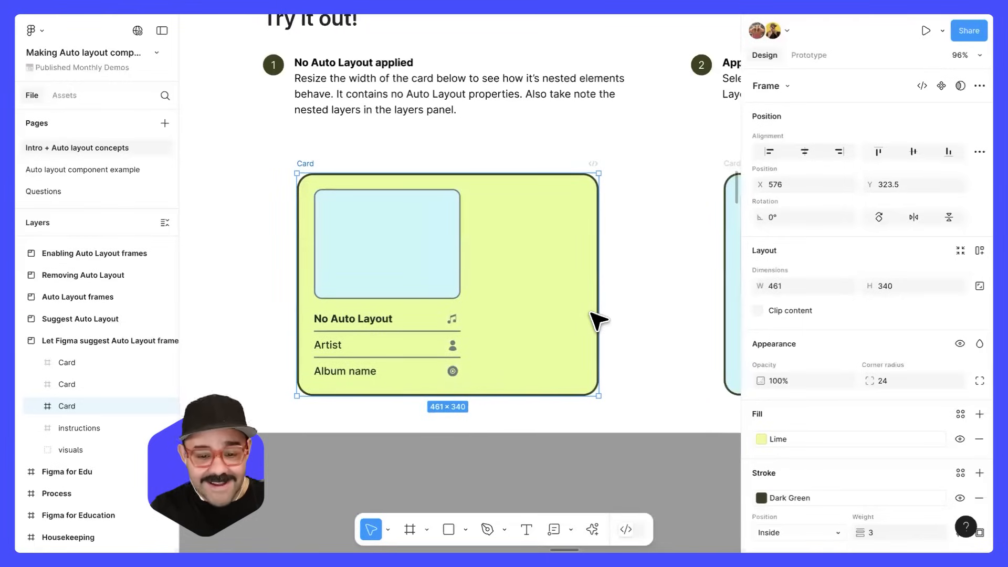
{"action": "key", "text": "ctrl+z"}
{"action": "left_click_drag", "start_coordinate": [615, 279], "coordinate": [350, 273]}
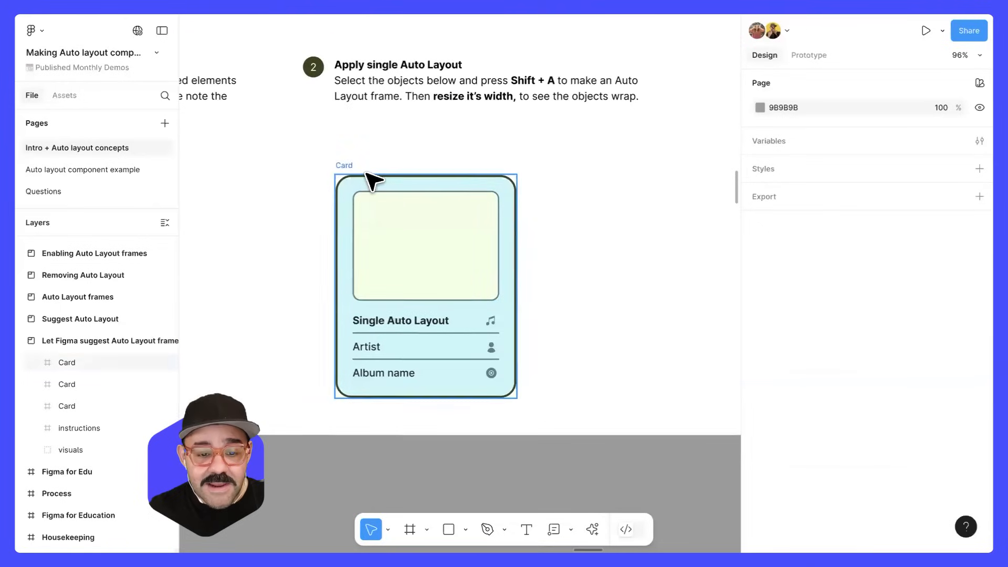
{"action": "left_click", "coordinate": [374, 180]}
{"action": "left_click_drag", "start_coordinate": [644, 273], "coordinate": [641, 292]}
{"action": "key", "text": "ctrl+z"}
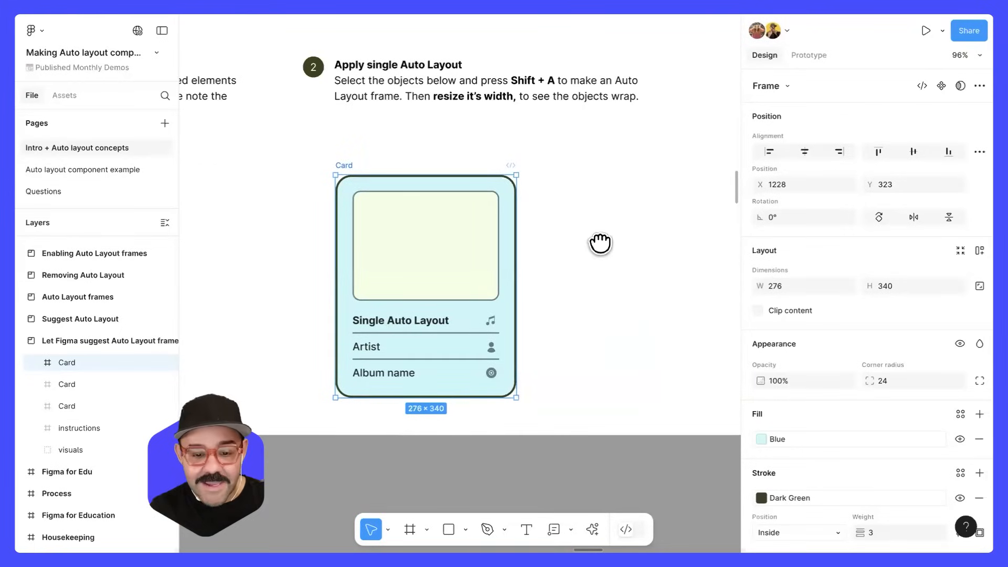
Copy the Single Auto Layout card's album art placeholder onto the canvas below the slide, forming a vertical column of three copies
{"action": "scroll", "coordinate": [589, 243], "scroll_direction": "down", "scroll_amount": 5}
{"action": "scroll", "coordinate": [509, 381], "scroll_direction": "down", "scroll_amount": 6}
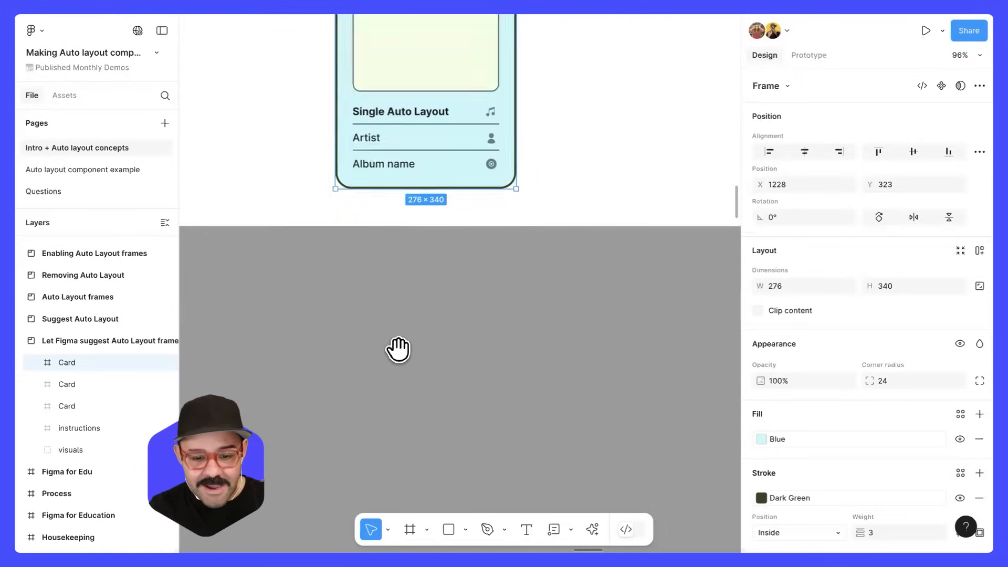
{"action": "scroll", "coordinate": [371, 277], "scroll_direction": "up", "scroll_amount": 6}
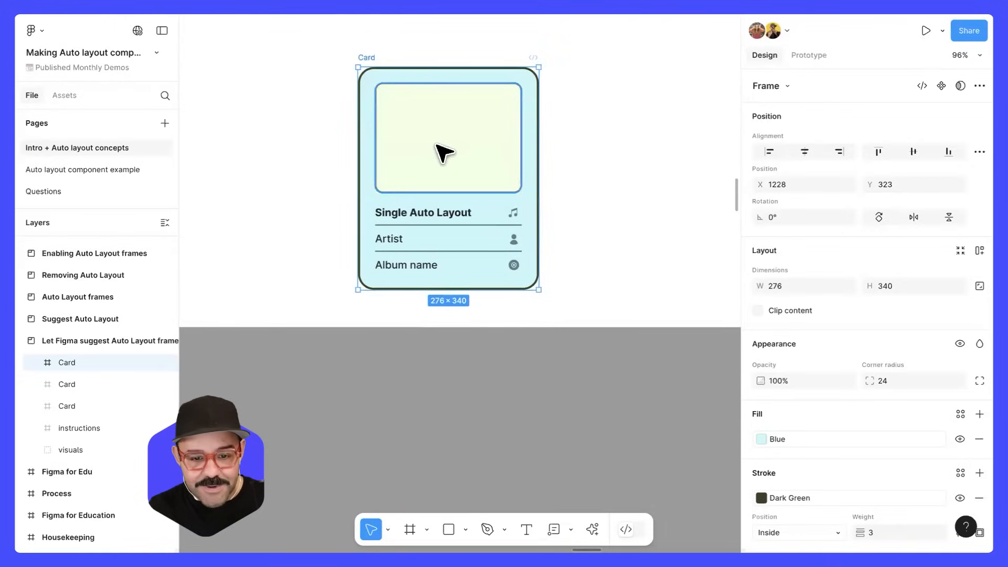
{"action": "left_click", "coordinate": [444, 157]}
{"action": "left_click_drag", "start_coordinate": [443, 157], "coordinate": [446, 462]}
{"action": "scroll", "coordinate": [552, 457], "scroll_direction": "down", "scroll_amount": 9}
{"action": "left_click_drag", "start_coordinate": [450, 174], "coordinate": [452, 406]}
{"action": "left_click_drag", "start_coordinate": [441, 94], "coordinate": [435, 472]}
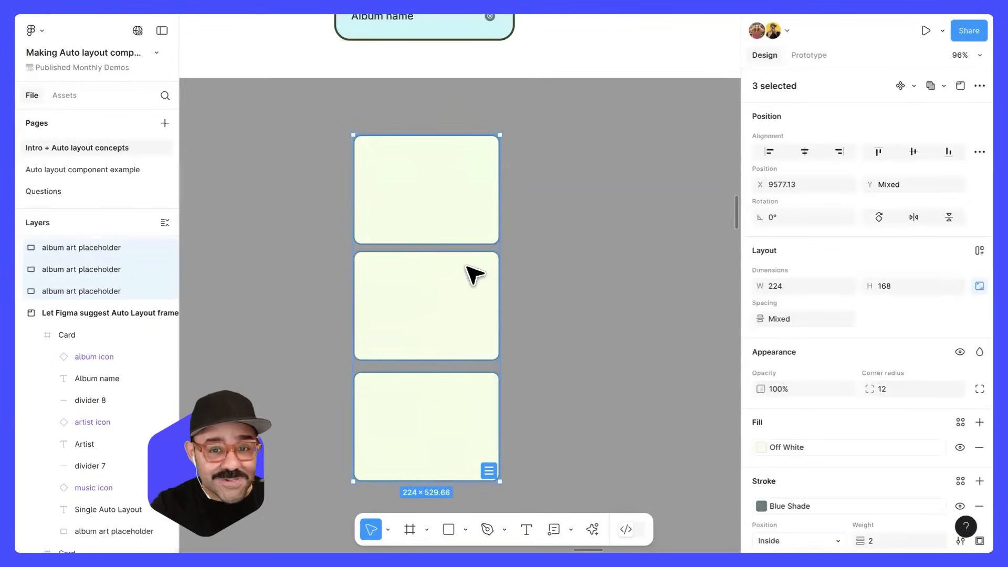
Wrap the three album art placeholders in an Auto Layout frame and rename the frame "Stack example"
{"action": "key", "text": "shift+a"}
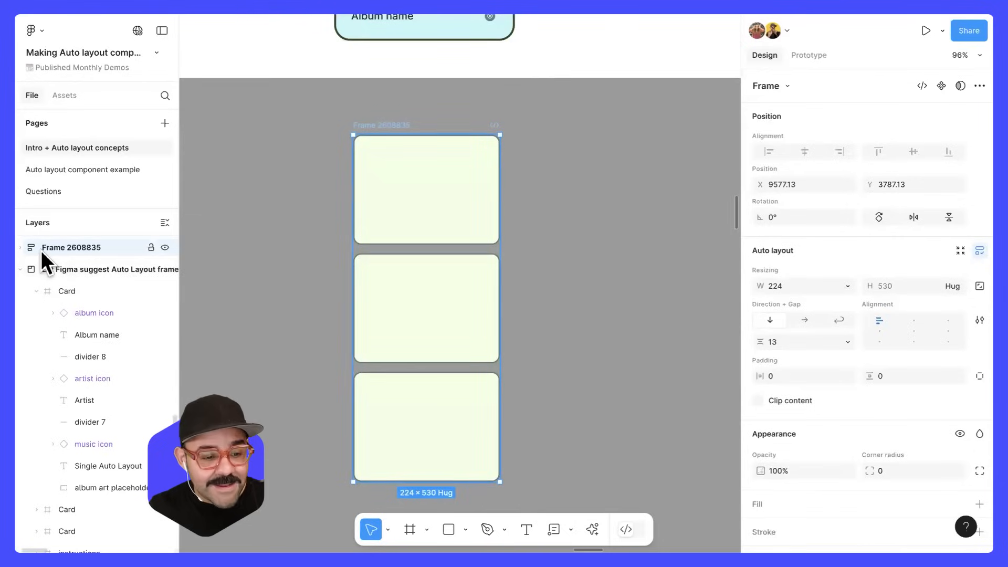
{"action": "double_click", "coordinate": [69, 248]}
{"action": "type", "text": "Stack exampl"}
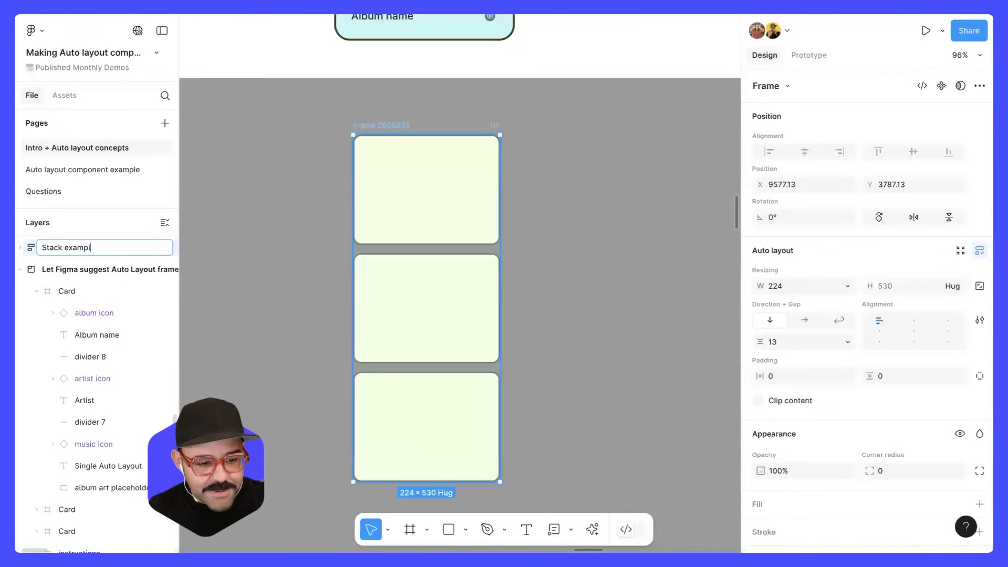
{"action": "type", "text": "e"}
{"action": "key", "text": "Return"}
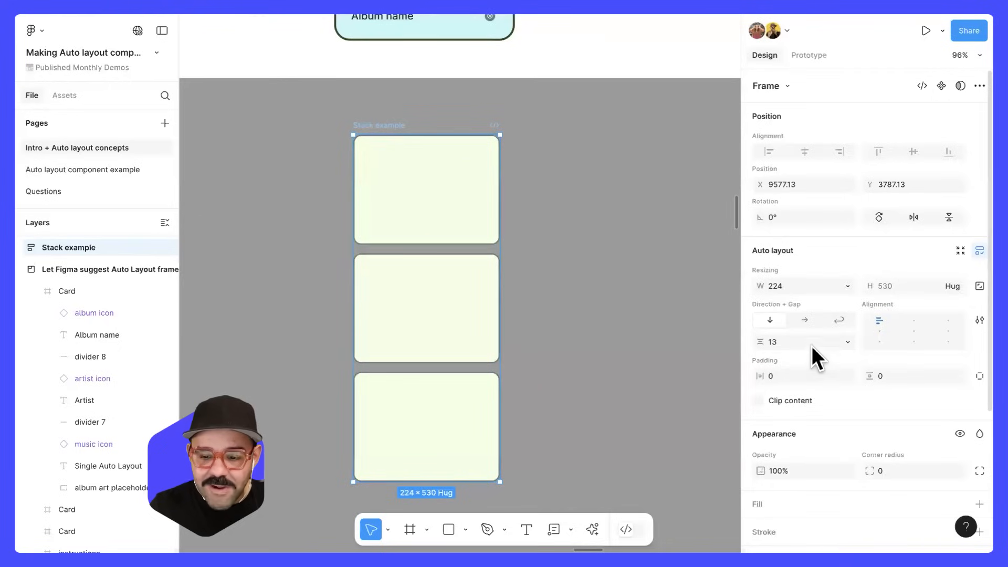
Switch Stack example to horizontal direction, widen it to about 501, and return it to vertical direction at a width of about 240
{"action": "left_click", "coordinate": [806, 320]}
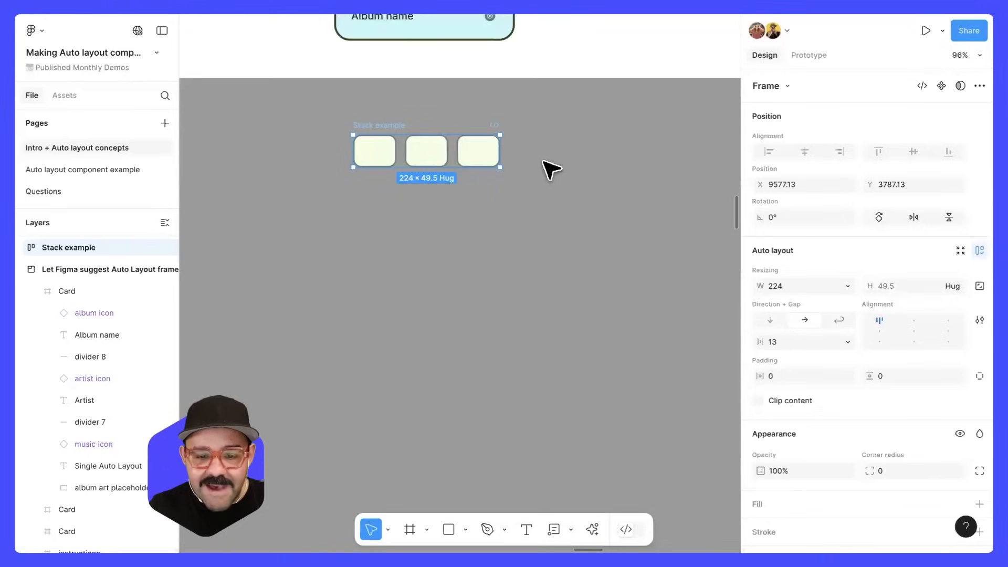
{"action": "left_click_drag", "start_coordinate": [506, 158], "coordinate": [682, 160]}
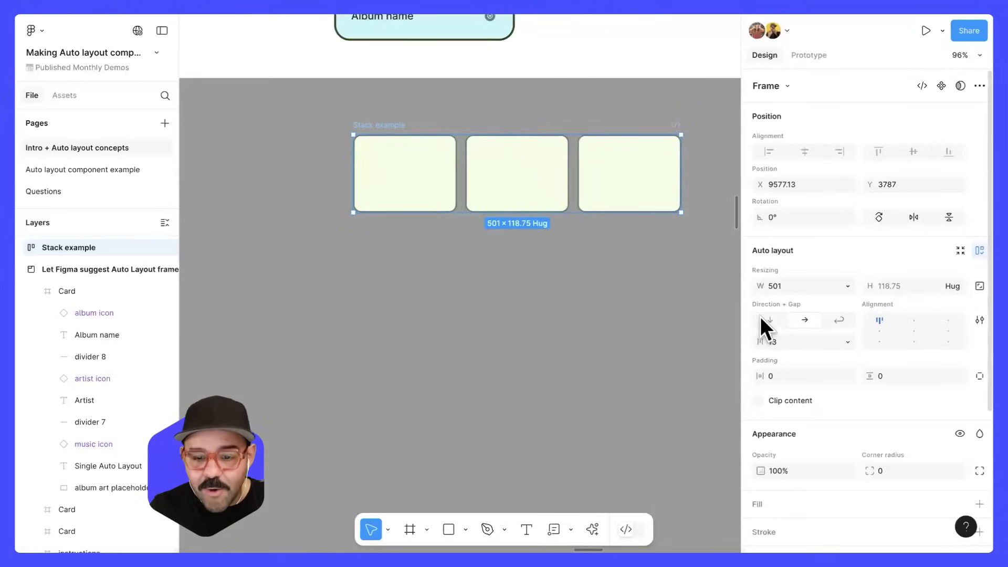
{"action": "left_click", "coordinate": [770, 320]}
{"action": "left_click_drag", "start_coordinate": [683, 271], "coordinate": [505, 303]}
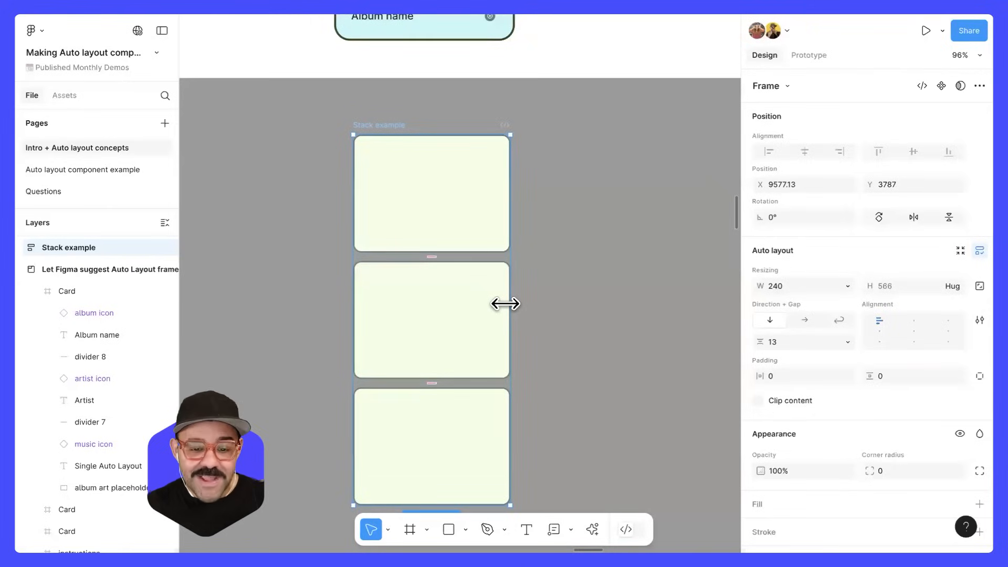
Adjust the vertical gap in Stack example to spread the placeholders farther apart, and try modifying its first placeholder
{"action": "left_click_drag", "start_coordinate": [434, 259], "coordinate": [446, 219]}
{"action": "left_click_drag", "start_coordinate": [444, 275], "coordinate": [454, 351]}
{"action": "left_click", "coordinate": [455, 247]}
{"action": "key", "text": "ctrl+z"}
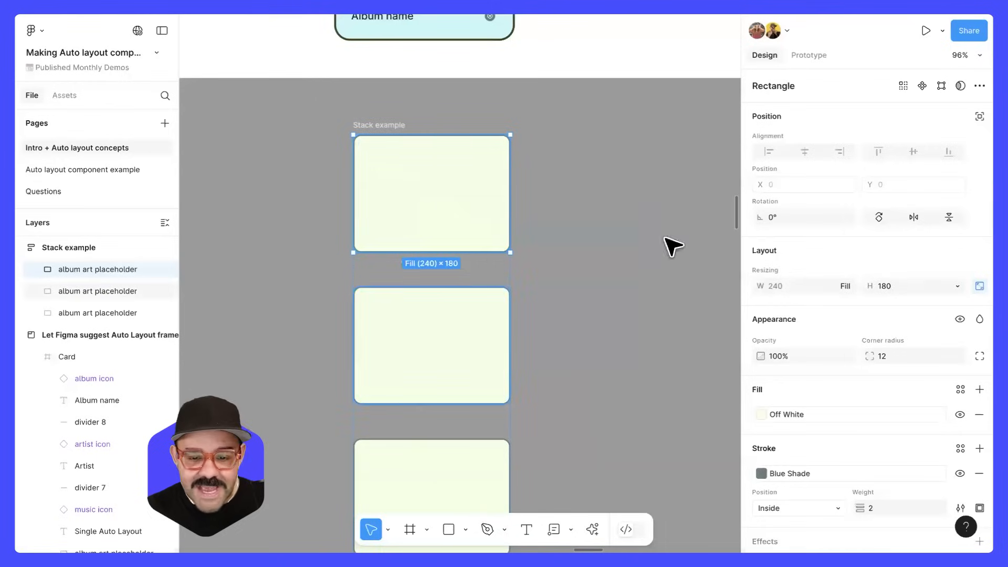
{"action": "left_click_drag", "start_coordinate": [496, 253], "coordinate": [549, 251]}
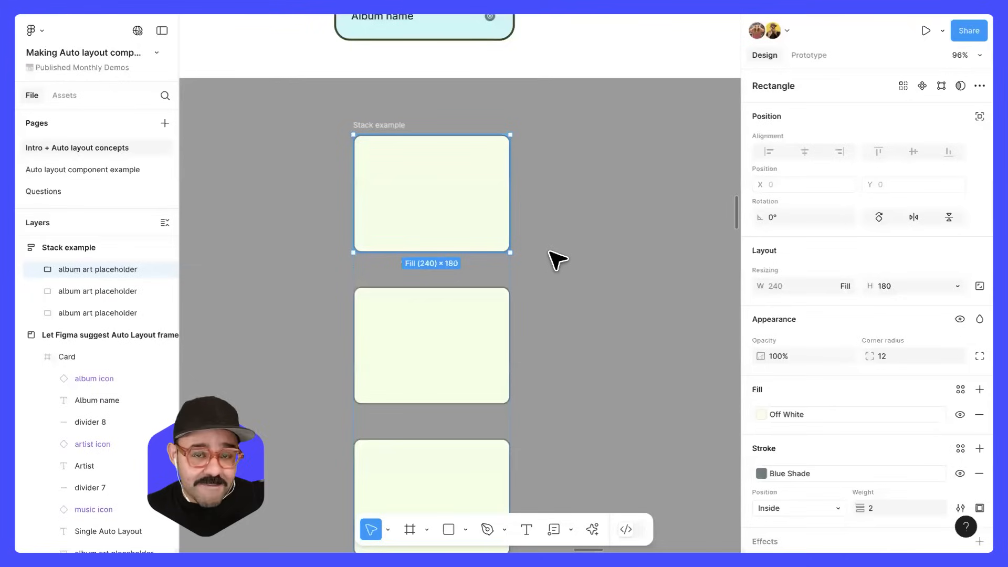
Delete the Stack example frame and return to the Single Auto Layout card
{"action": "left_click", "coordinate": [391, 126]}
{"action": "key", "text": "Delete"}
{"action": "scroll", "coordinate": [427, 345], "scroll_direction": "up", "scroll_amount": 6}
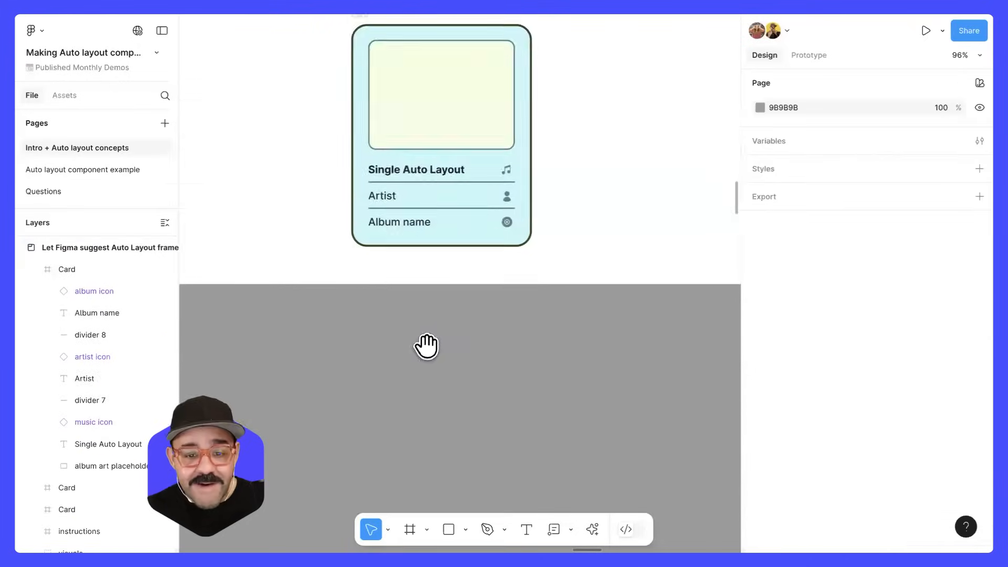
Try applying Auto Layout to the whole Single Auto Layout card and widening it to about 328, and undo both changes
{"action": "left_click", "coordinate": [344, 154]}
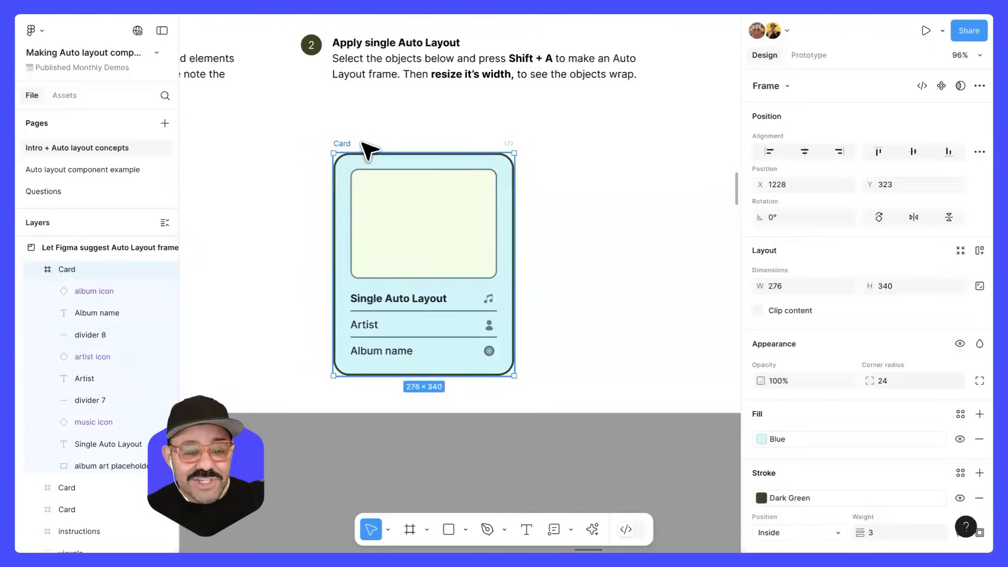
{"action": "key", "text": "shift+a"}
{"action": "left_click_drag", "start_coordinate": [545, 232], "coordinate": [563, 252]}
{"action": "left_click_drag", "start_coordinate": [480, 257], "coordinate": [535, 367]}
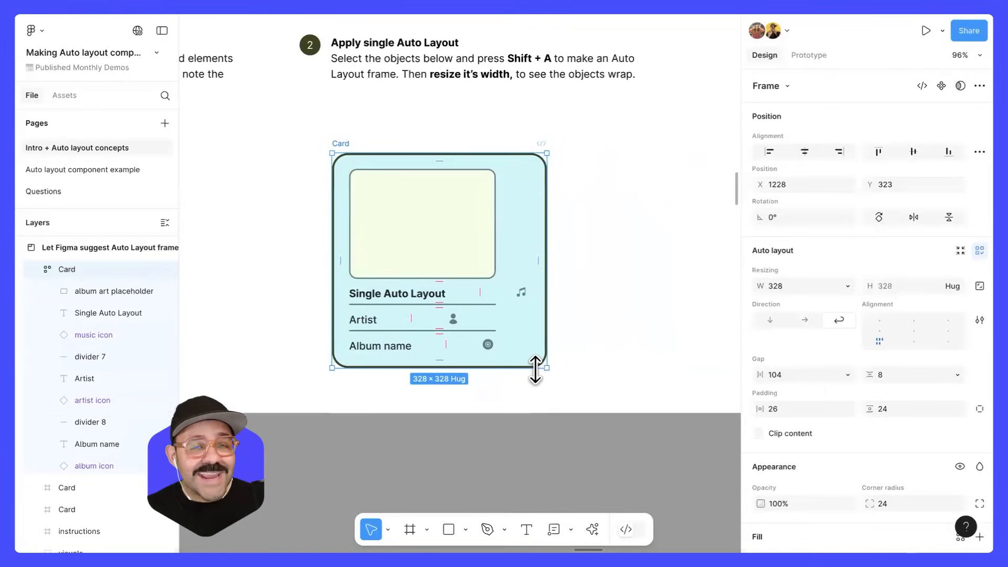
{"action": "key", "text": "ctrl+z"}
{"action": "key", "text": "ctrl+z"}
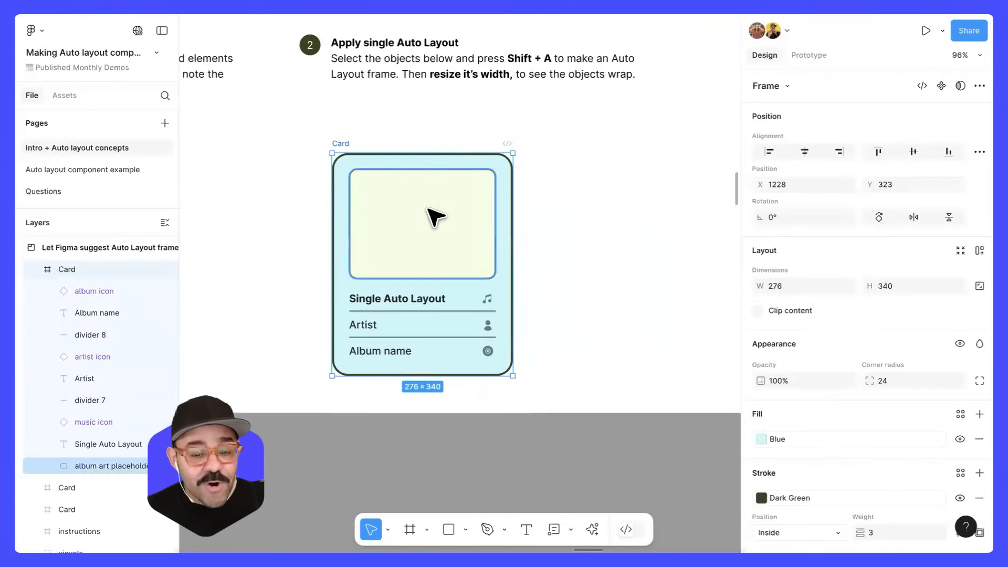
Wrap the Single Auto Layout title and its music icon together in an auto layout frame
{"action": "left_click", "coordinate": [420, 297]}
{"action": "scroll", "coordinate": [462, 306], "scroll_direction": "up", "scroll_amount": 3}
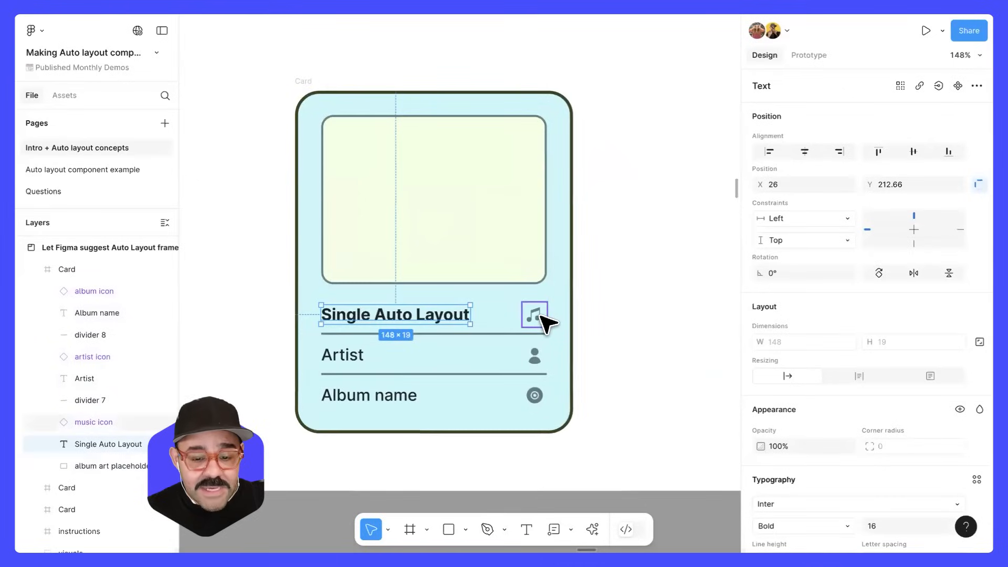
{"action": "left_click", "coordinate": [542, 322], "text": "shift"}
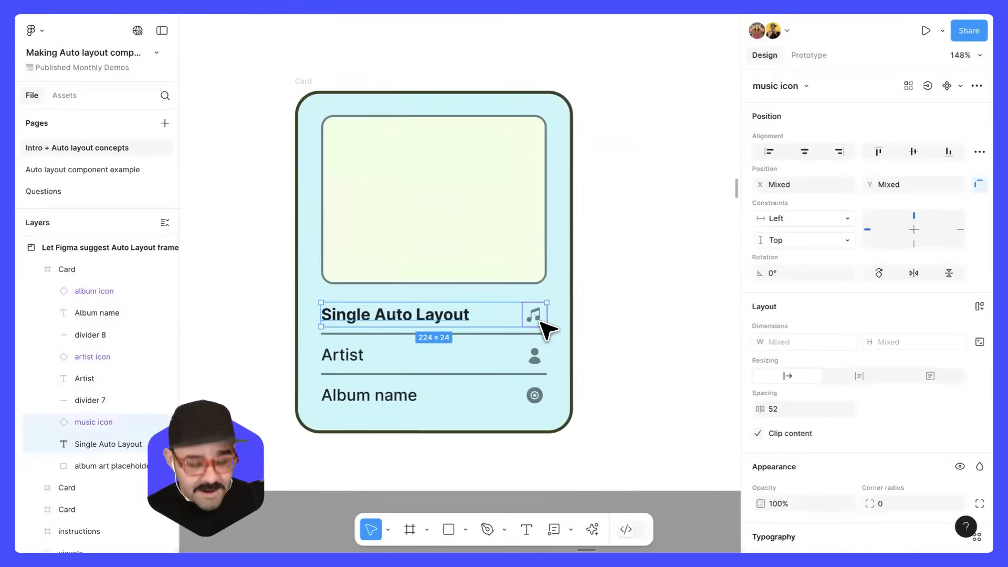
{"action": "key", "text": "shift+a"}
Wrap the Artist text with its icon, and the Album name text with its icon, in separate auto layout frames
{"action": "left_click", "coordinate": [353, 355]}
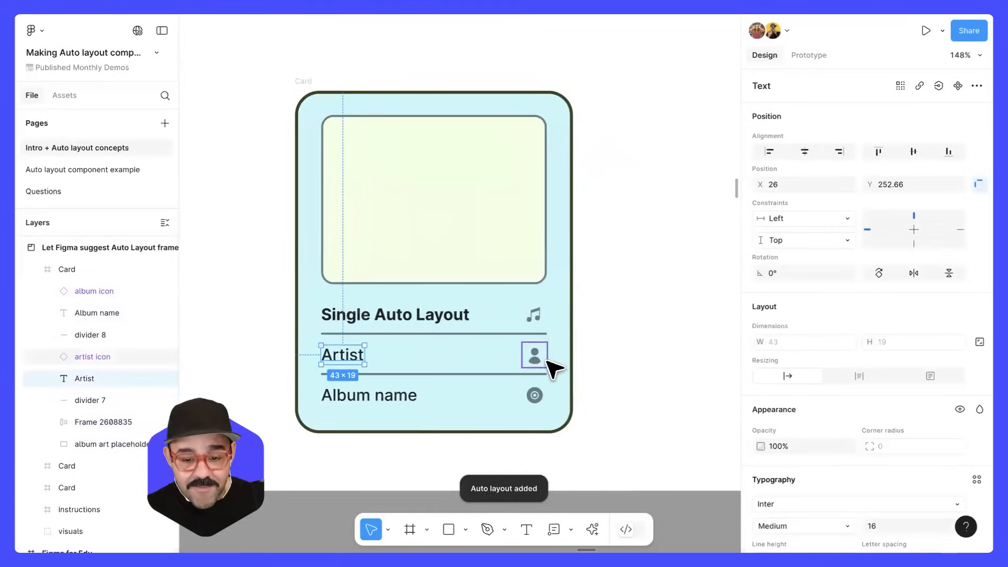
{"action": "left_click", "coordinate": [541, 361], "text": "shift"}
{"action": "key", "text": "shift+a"}
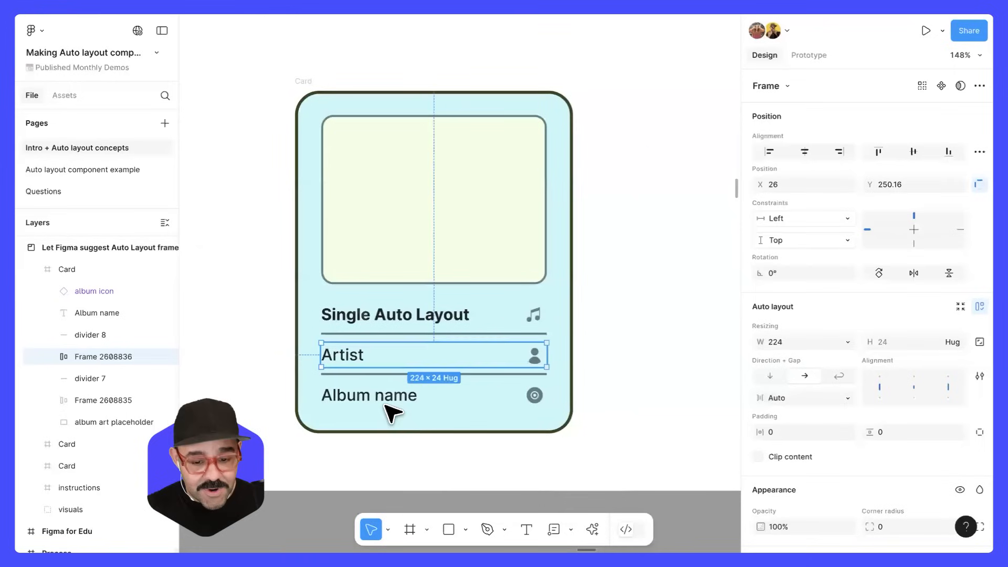
{"action": "left_click", "coordinate": [392, 400]}
{"action": "left_click", "coordinate": [531, 398], "text": "shift"}
{"action": "key", "text": "shift+a"}
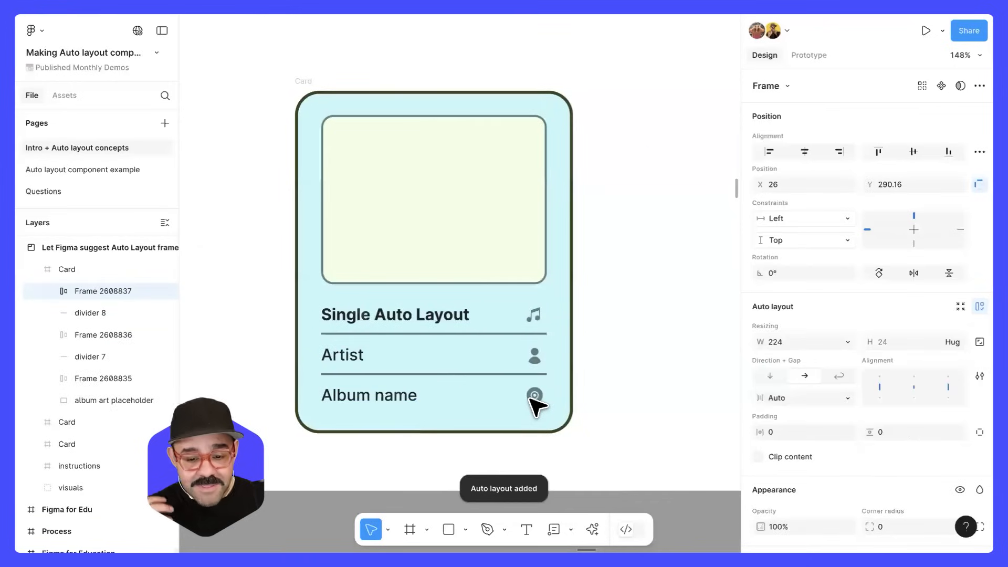
Apply auto layout to the whole Single Auto Layout card and widen it to about 337
{"action": "left_click", "coordinate": [387, 322]}
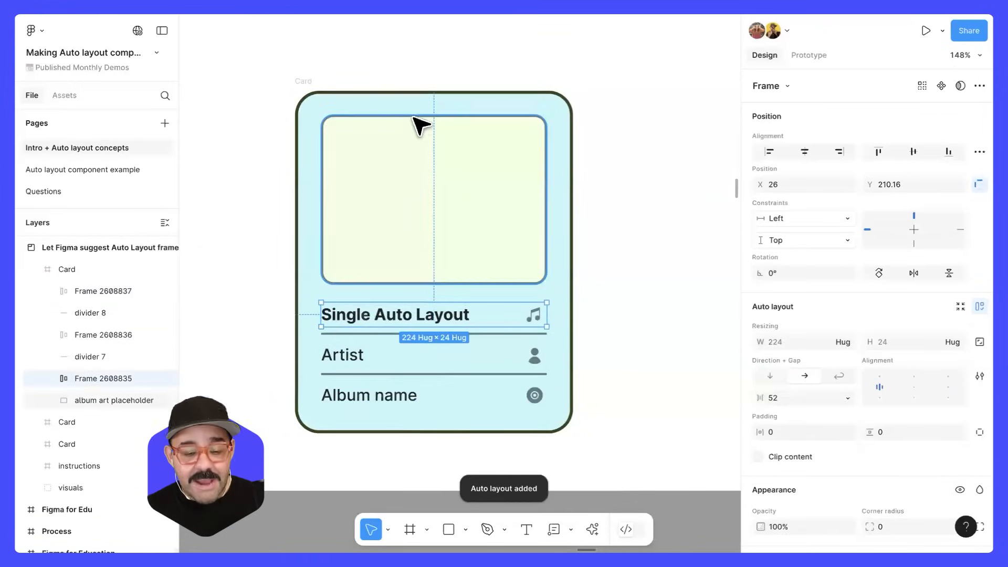
{"action": "left_click", "coordinate": [371, 157]}
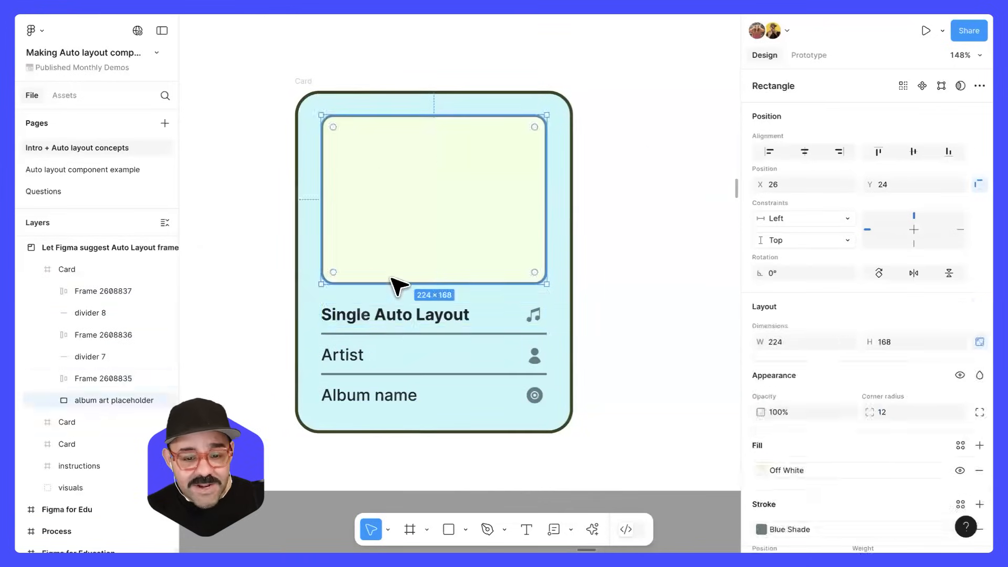
{"action": "left_click", "coordinate": [401, 322]}
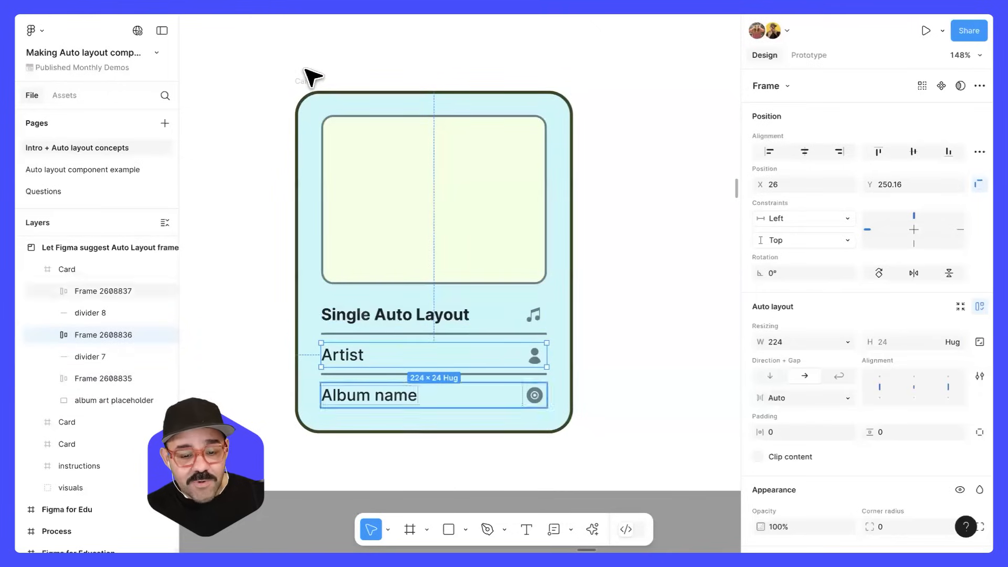
{"action": "left_click", "coordinate": [309, 85]}
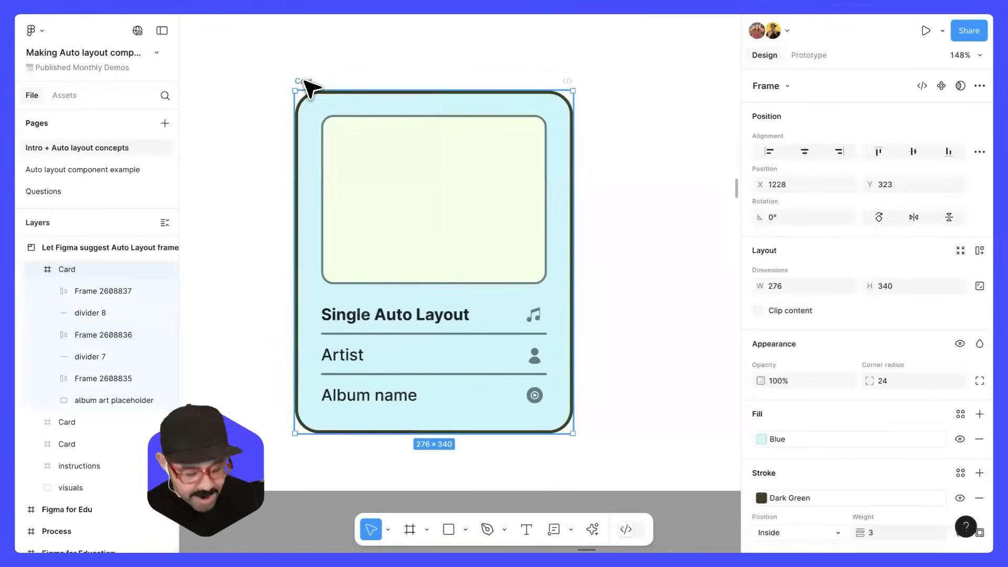
{"action": "key", "text": "shift+a"}
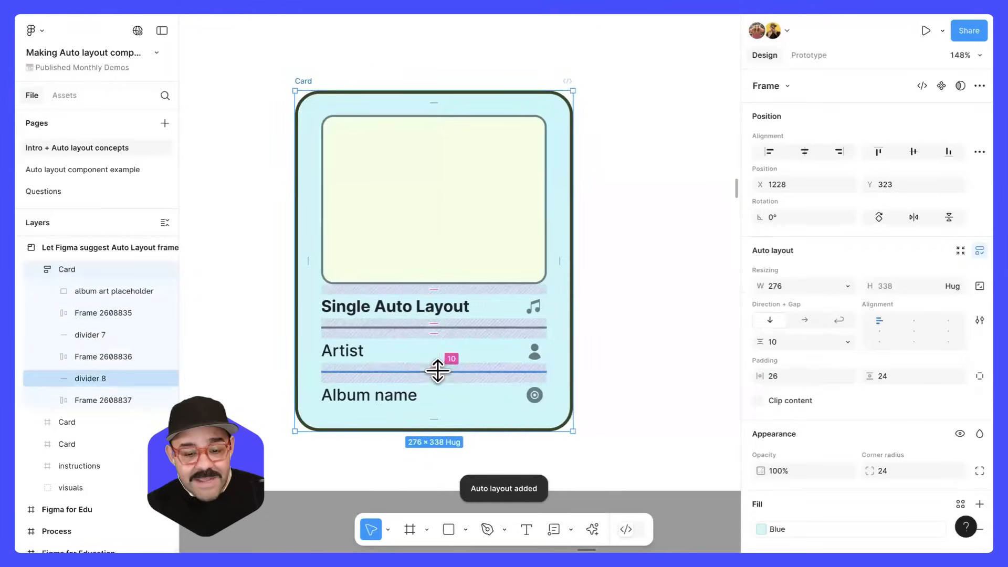
{"action": "left_click_drag", "start_coordinate": [578, 386], "coordinate": [635, 388]}
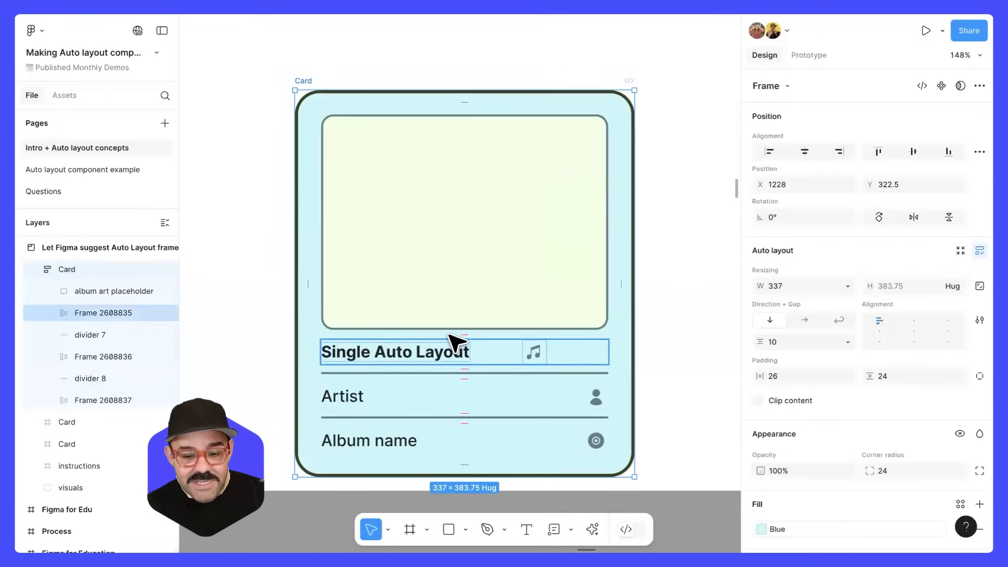
Set the horizontal gap of the Single Auto Layout title row to Auto so its icon aligns with the other rows
{"action": "left_click", "coordinate": [454, 353]}
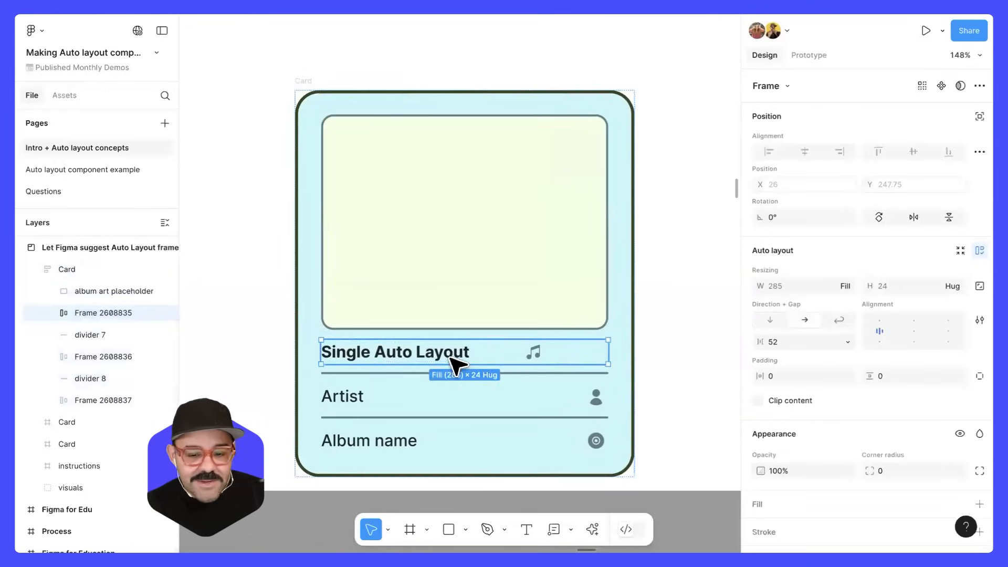
{"action": "left_click", "coordinate": [536, 360]}
{"action": "key", "text": "Escape"}
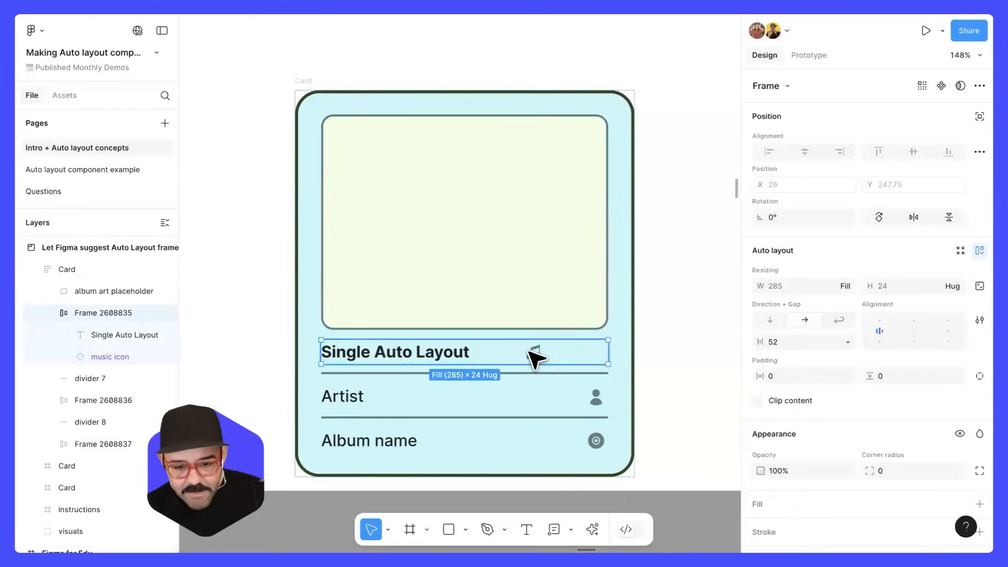
{"action": "left_click", "coordinate": [913, 330]}
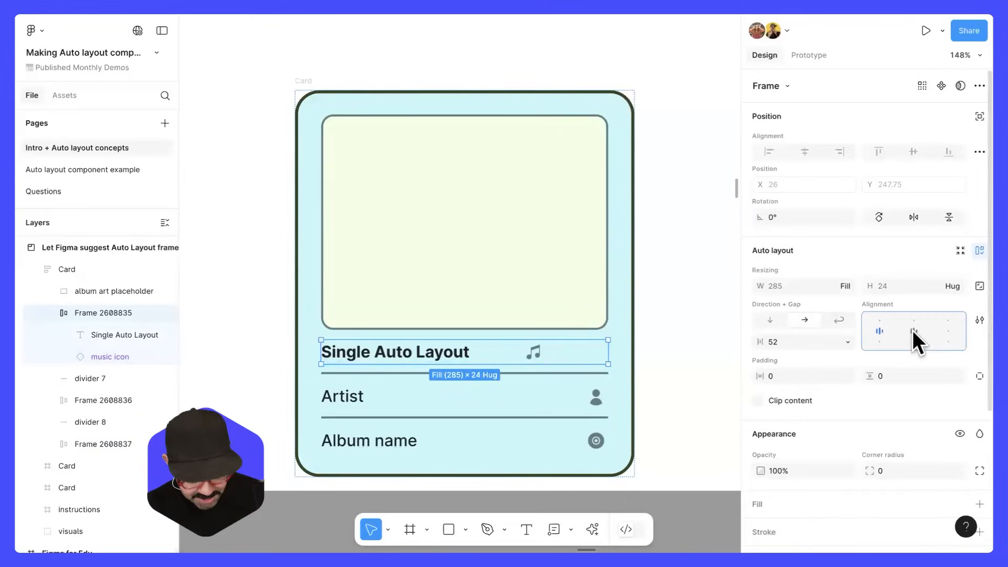
{"action": "left_click", "coordinate": [682, 351]}
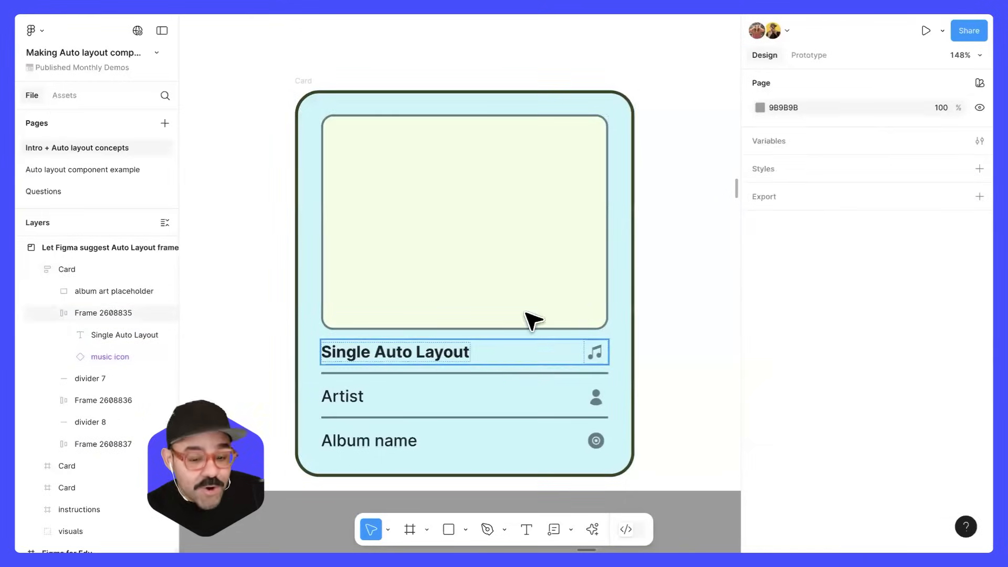
Try narrowing the Single Auto Layout card to about 319, and undo the resizing
{"action": "left_click", "coordinate": [308, 90]}
{"action": "mouse_move", "coordinate": [633, 306]}
{"action": "left_mouse_down"}
{"action": "mouse_move", "coordinate": [549, 289]}
{"action": "mouse_move", "coordinate": [667, 306]}
{"action": "mouse_move", "coordinate": [520, 301]}
{"action": "mouse_move", "coordinate": [617, 311]}
{"action": "left_mouse_up"}
{"action": "left_click_drag", "start_coordinate": [584, 314], "coordinate": [568, 309]}
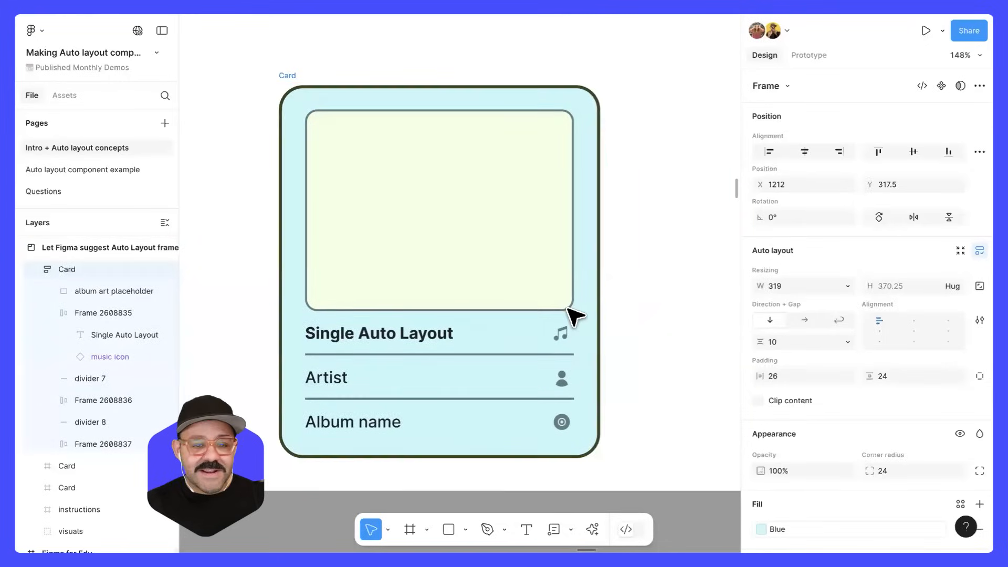
{"action": "key", "text": "ctrl+z"}
{"action": "key", "text": "ctrl+z"}
{"action": "key", "text": "ctrl+z"}
{"action": "key", "text": "ctrl+z"}
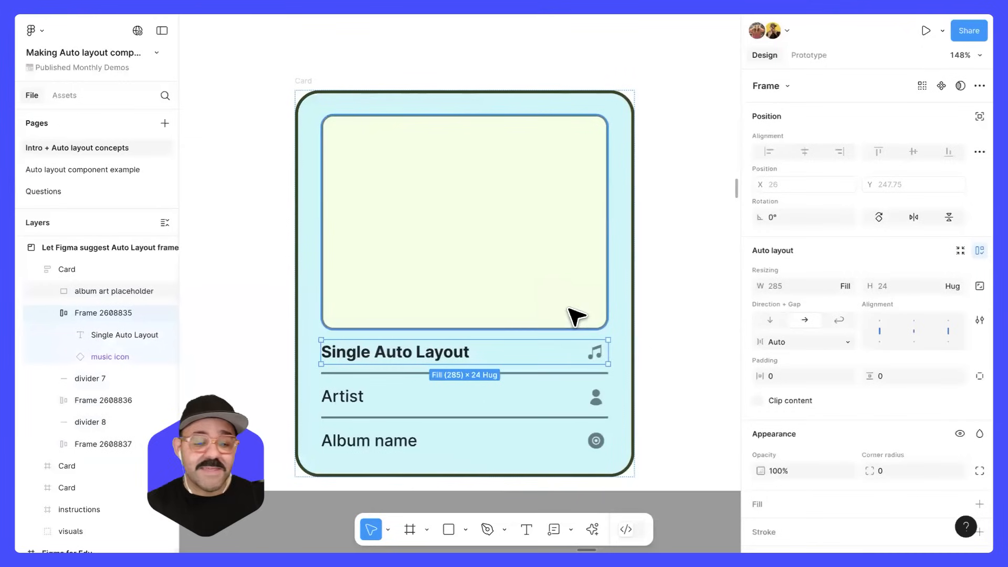
Apply Suggest auto layout to the Suggest Auto Layout card in example 3
{"action": "scroll", "coordinate": [612, 350], "scroll_direction": "down", "scroll_amount": 6}
{"action": "left_click_drag", "start_coordinate": [621, 354], "coordinate": [541, 324]}
{"action": "scroll", "coordinate": [492, 328], "scroll_direction": "up", "scroll_amount": 6}
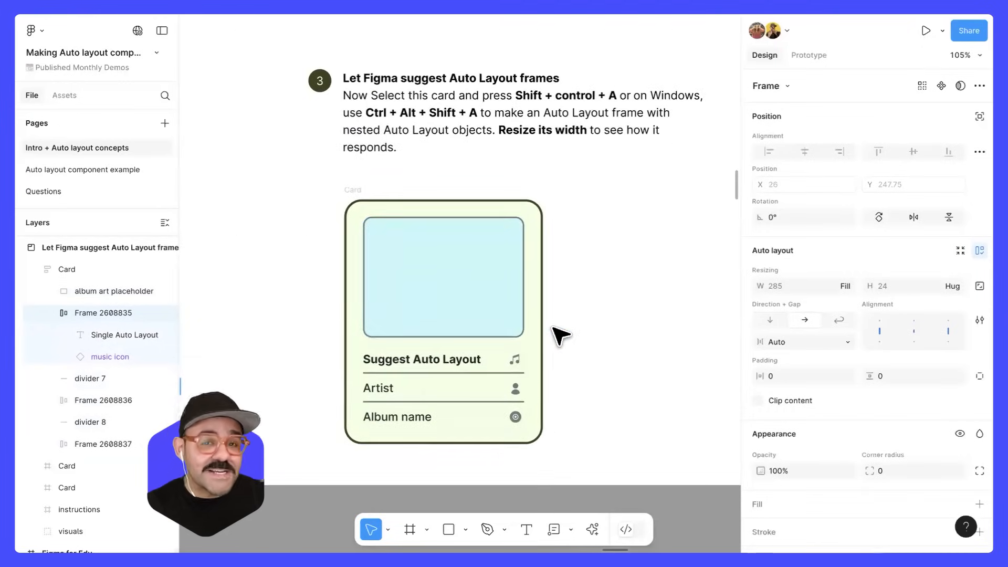
{"action": "left_click_drag", "start_coordinate": [593, 301], "coordinate": [574, 306]}
{"action": "left_click", "coordinate": [337, 191]}
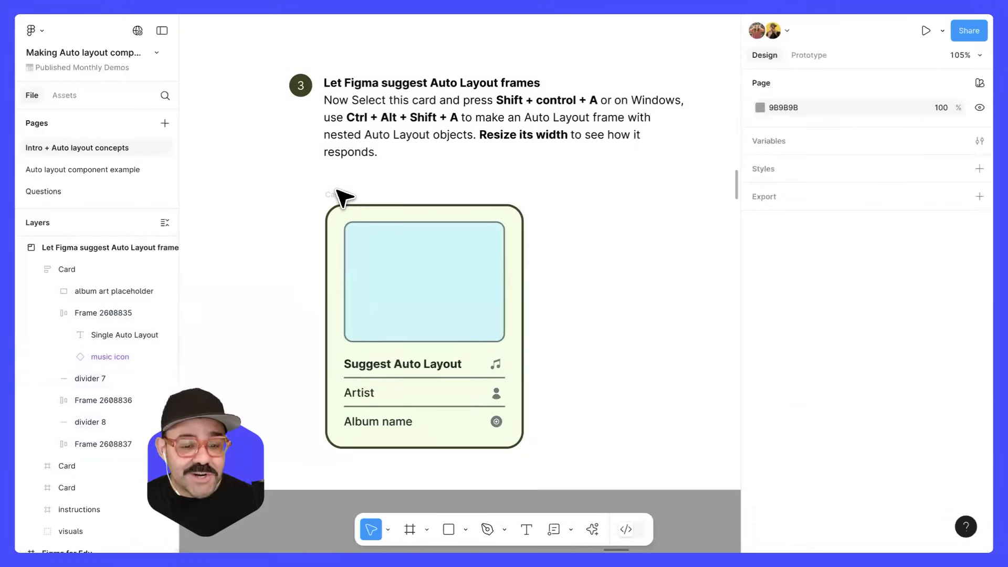
{"action": "left_click", "coordinate": [337, 194]}
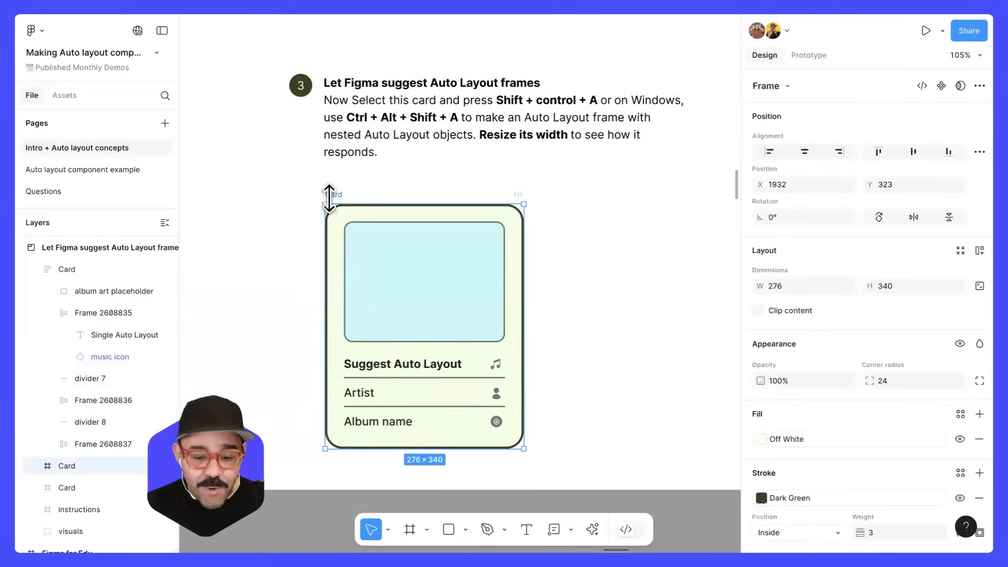
{"action": "scroll", "coordinate": [328, 182], "scroll_direction": "up", "scroll_amount": 1}
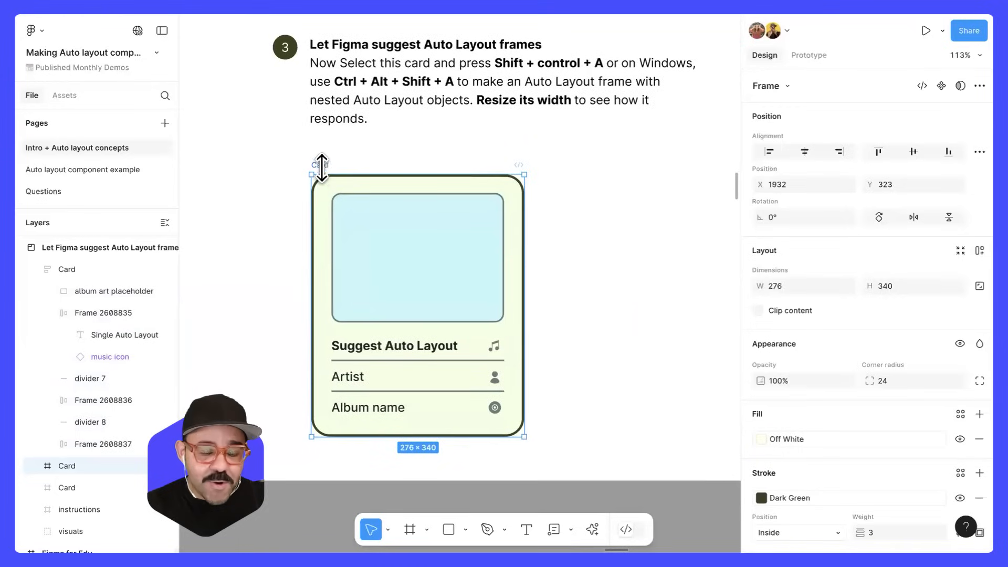
{"action": "right_click", "coordinate": [319, 167]}
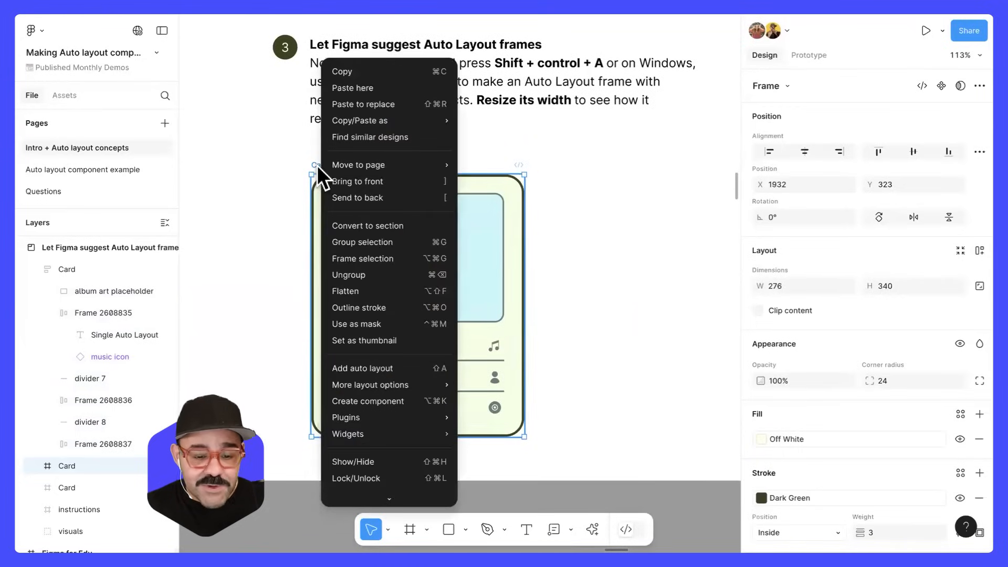
{"action": "mouse_move", "coordinate": [404, 385]}
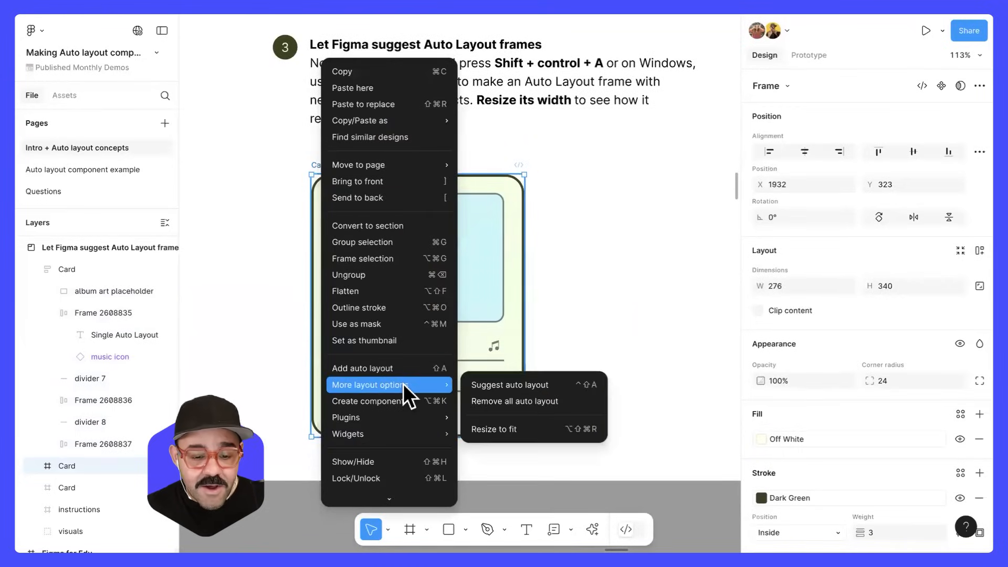
{"action": "left_click", "coordinate": [566, 389]}
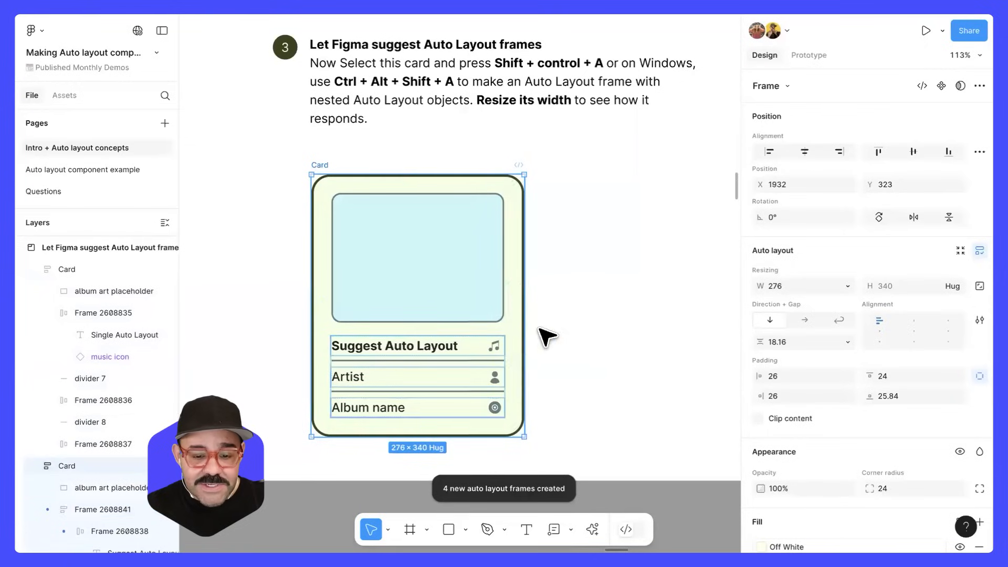
Try resizing the width of the Suggest Auto Layout card, and undo the change
{"action": "left_click_drag", "start_coordinate": [526, 342], "coordinate": [604, 360]}
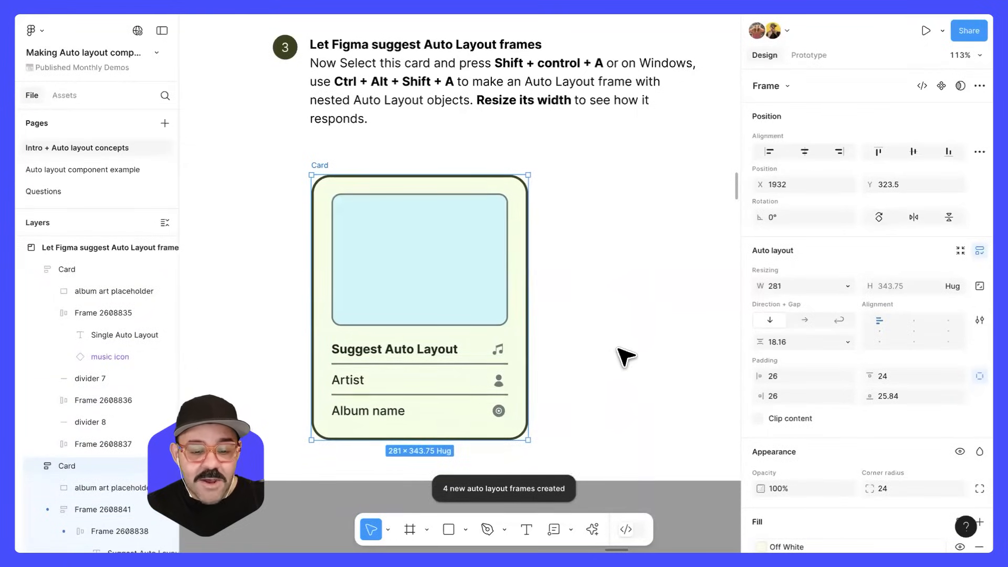
{"action": "key", "text": "ctrl+z"}
{"action": "left_click_drag", "start_coordinate": [596, 323], "coordinate": [602, 300]}
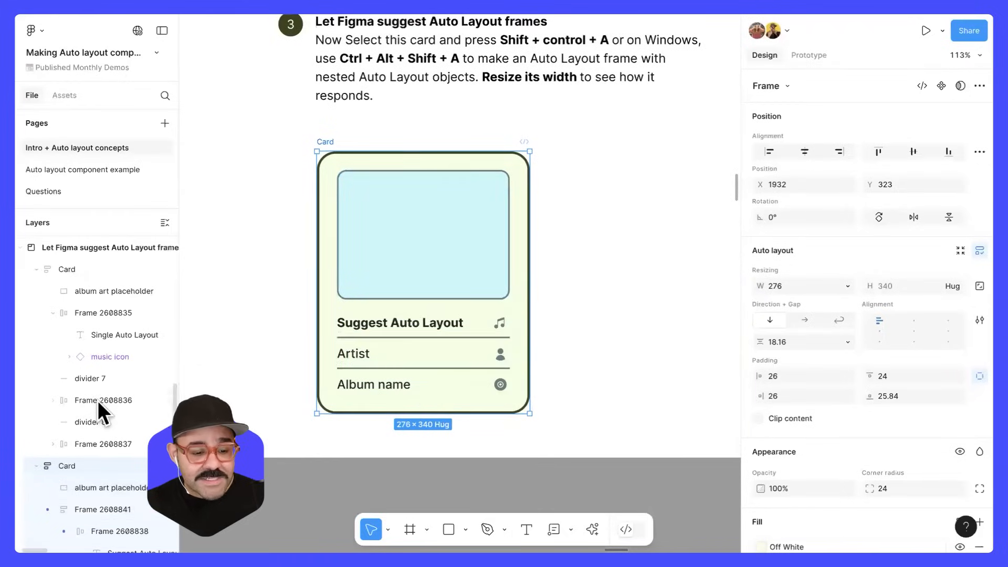
Examine the nested layers of the Suggest Auto Layout card and its additional layout options, including Remove all auto layout
{"action": "scroll", "coordinate": [100, 412], "scroll_direction": "down", "scroll_amount": 4}
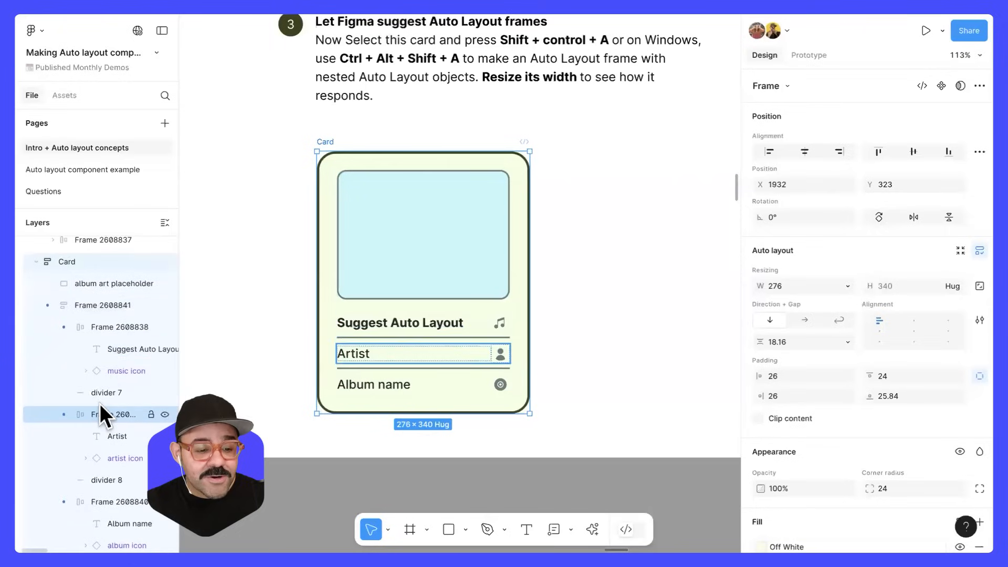
{"action": "scroll", "coordinate": [120, 412], "scroll_direction": "down", "scroll_amount": 1}
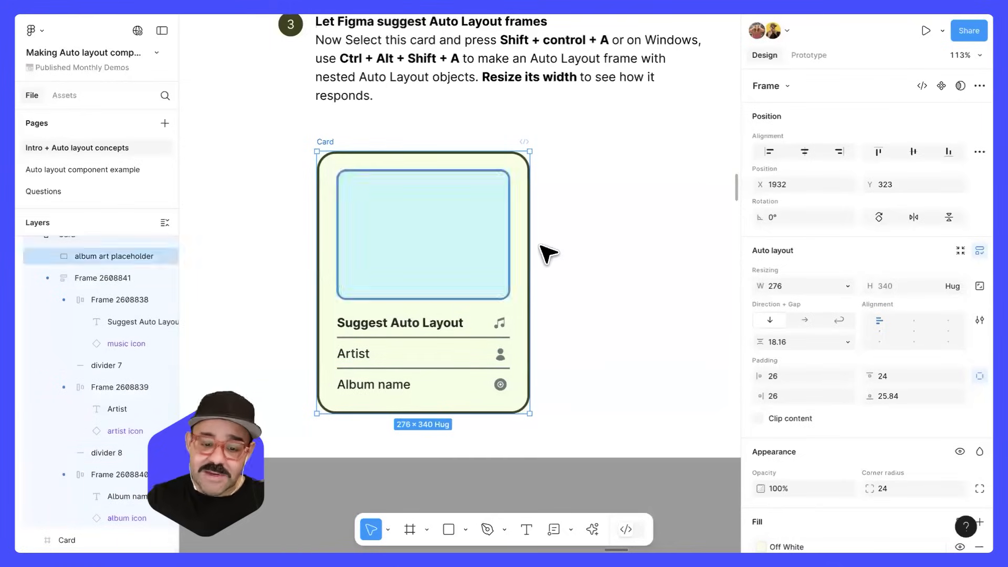
{"action": "left_click", "coordinate": [621, 232]}
{"action": "left_click", "coordinate": [334, 139]}
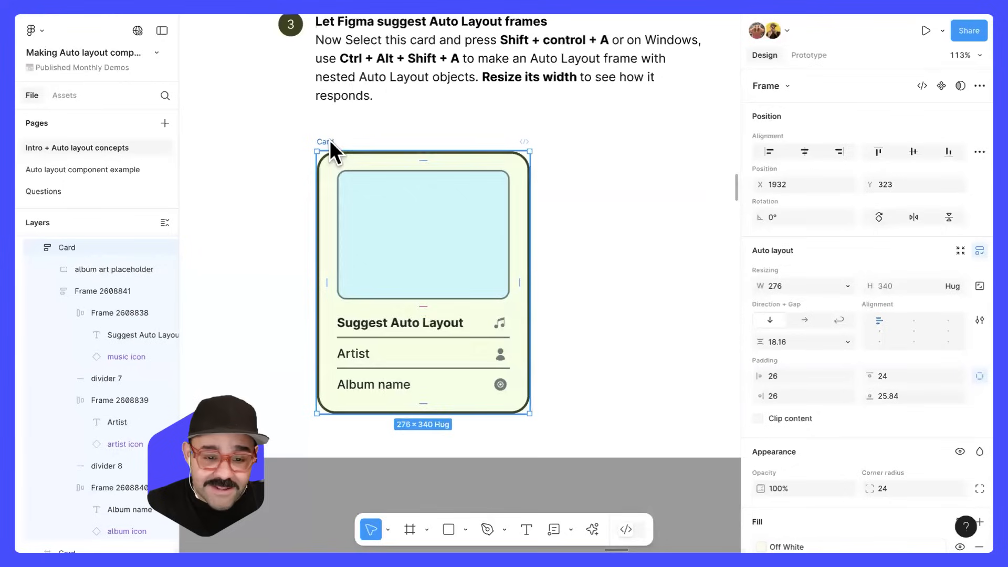
{"action": "right_click", "coordinate": [329, 140]}
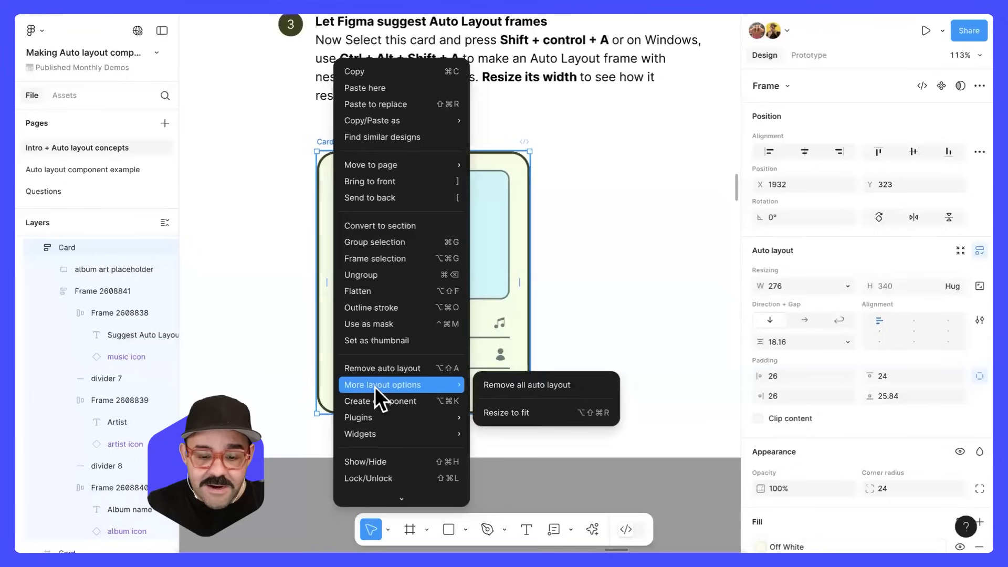
{"action": "left_click", "coordinate": [579, 385]}
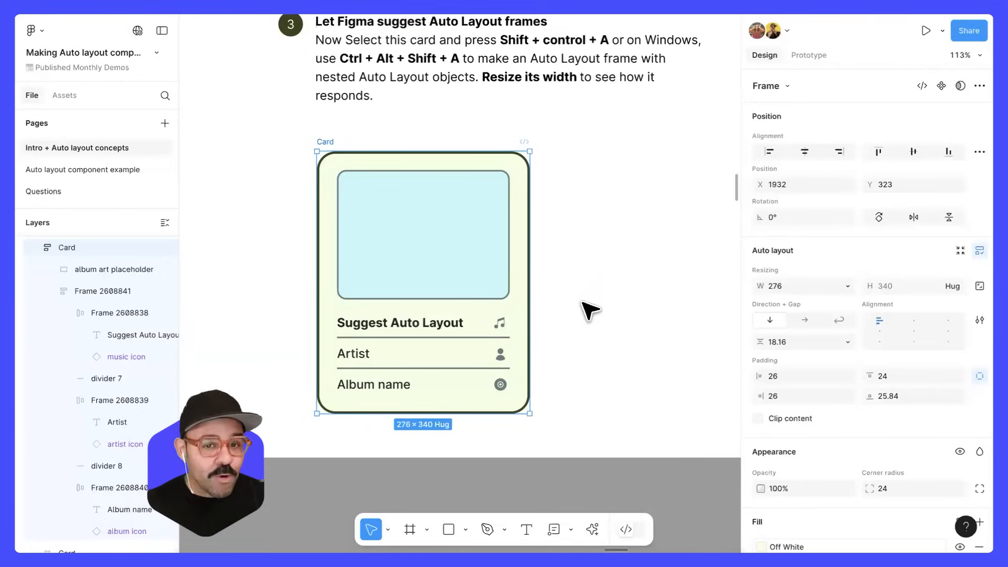
Search the actions for "remove all" and run Remove all auto layout on the Suggest Auto Layout card
{"action": "key", "text": "super+k"}
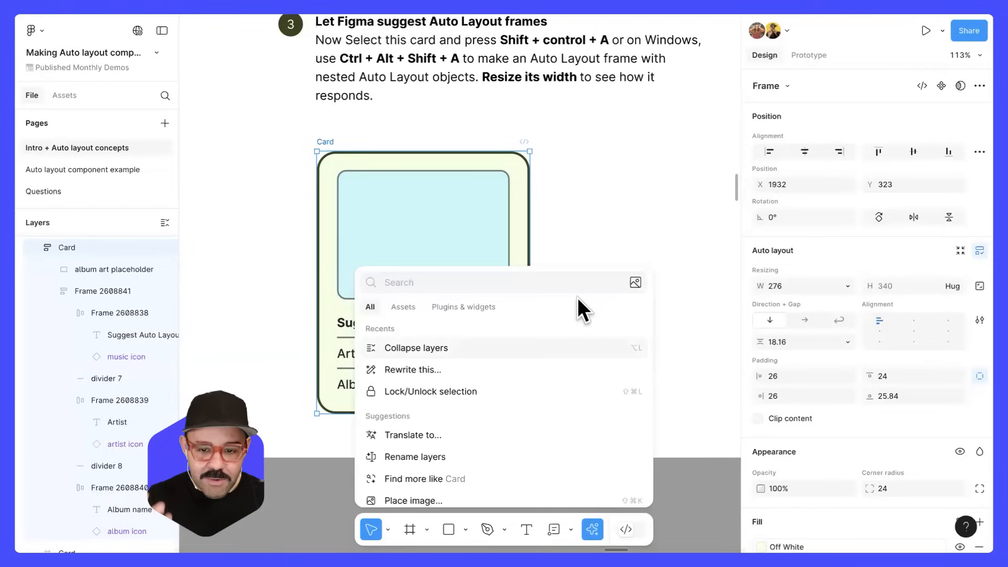
{"action": "type", "text": "remove all"}
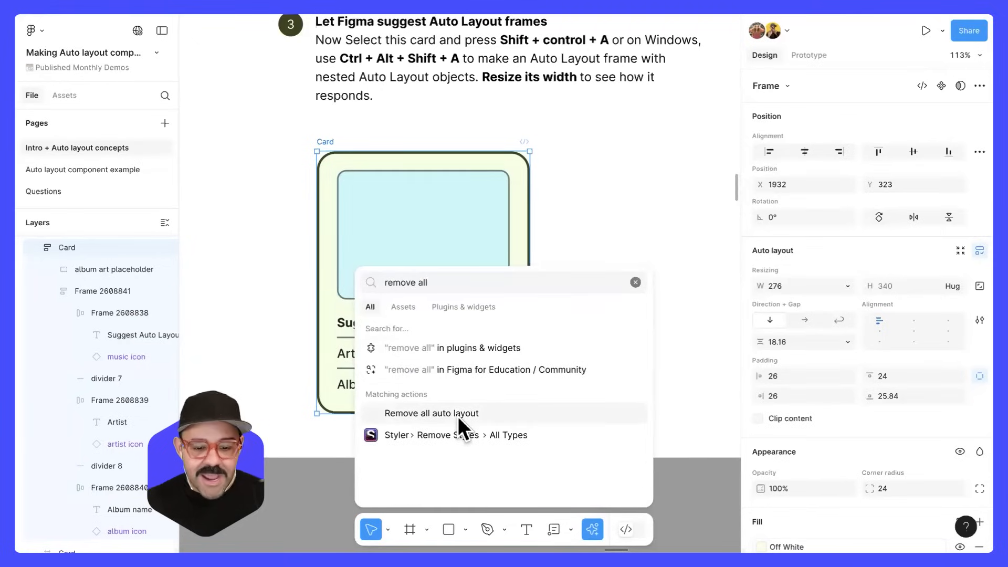
{"action": "left_click", "coordinate": [458, 417]}
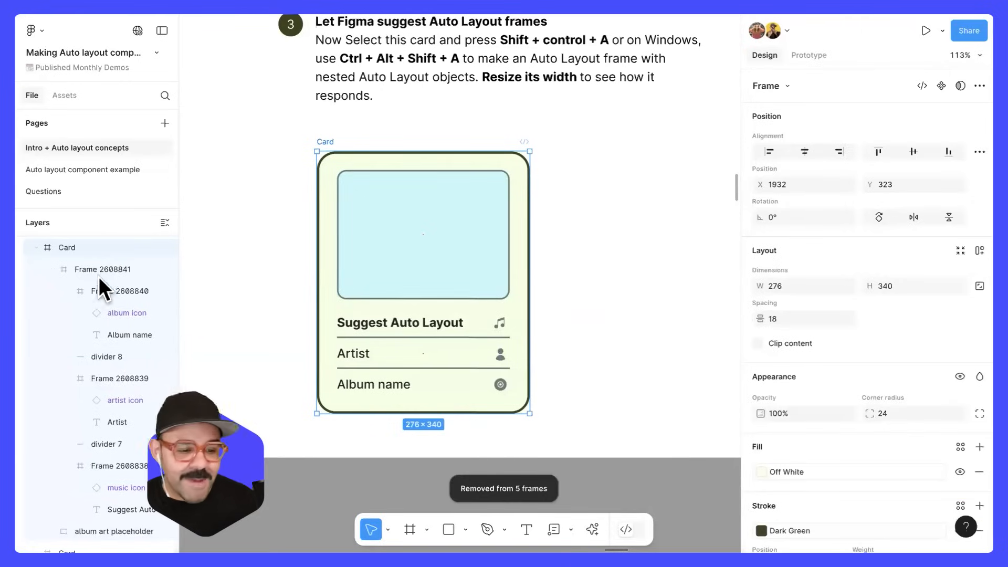
{"action": "left_click", "coordinate": [622, 269]}
{"action": "key", "text": "super+z"}
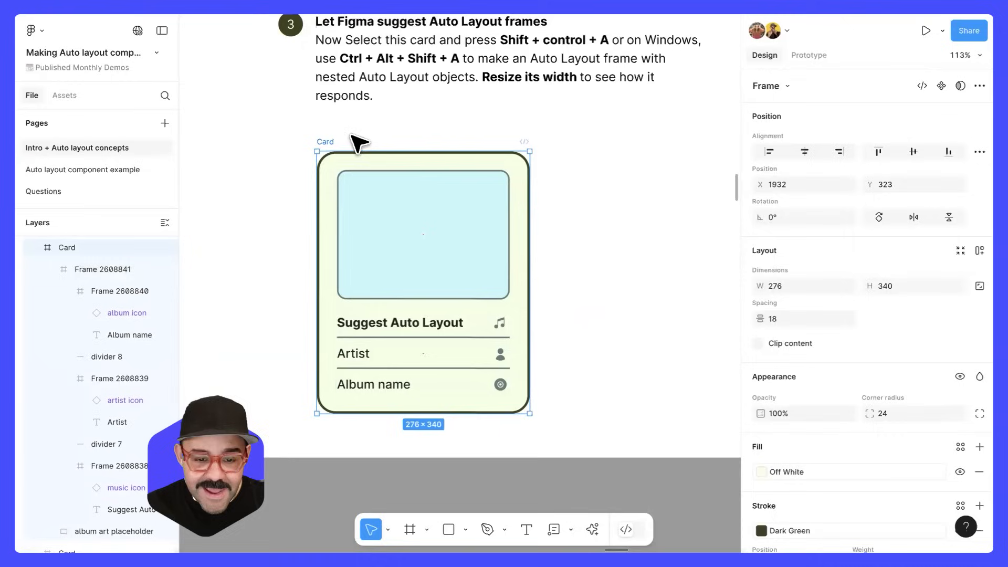
Try resizing the Suggest Auto Layout card's width and height with auto layout removed, and undo the resizing
{"action": "left_click_drag", "start_coordinate": [524, 244], "coordinate": [622, 252]}
{"action": "left_click_drag", "start_coordinate": [541, 414], "coordinate": [540, 495]}
{"action": "key", "text": "super+z"}
{"action": "key", "text": "super+z"}
{"action": "key", "text": "super+z"}
{"action": "key", "text": "super+z"}
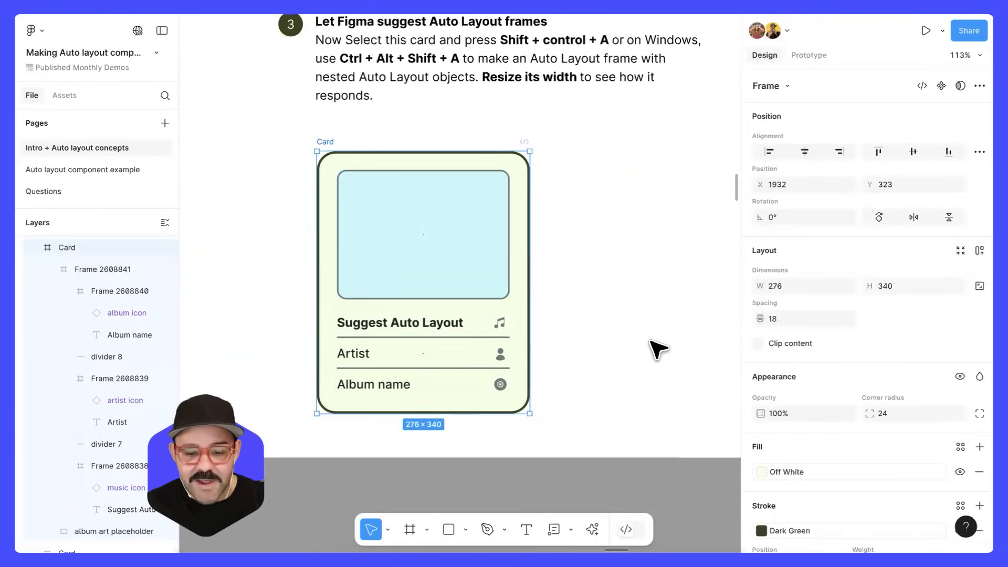
Undo the removal of auto layout on the Suggest Auto Layout card and its nested frames
{"action": "key", "text": "super+z"}
{"action": "key", "text": "super+z"}
{"action": "key", "text": "super+z"}
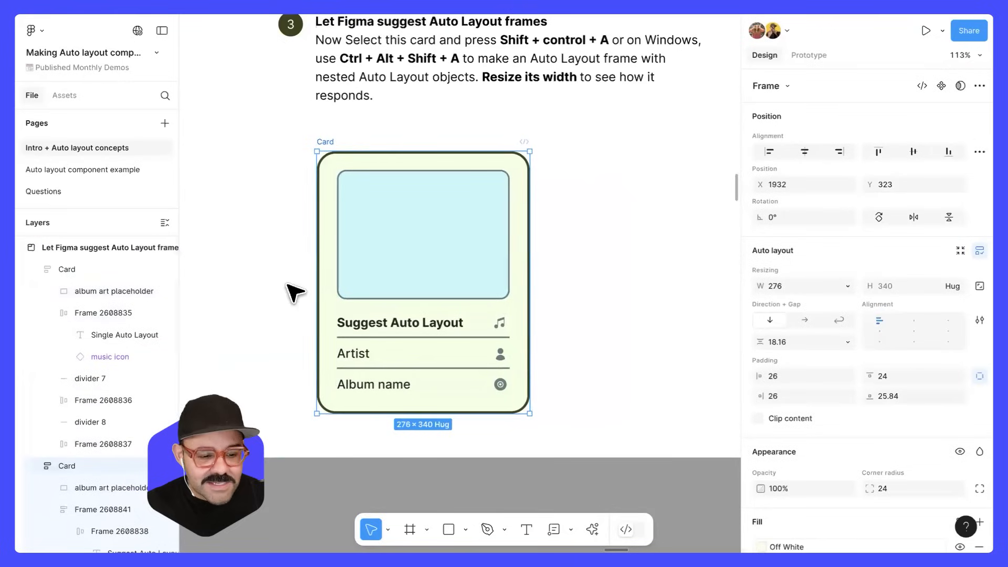
Widen the Suggest Auto Layout card to about 300
{"action": "left_click", "coordinate": [329, 146]}
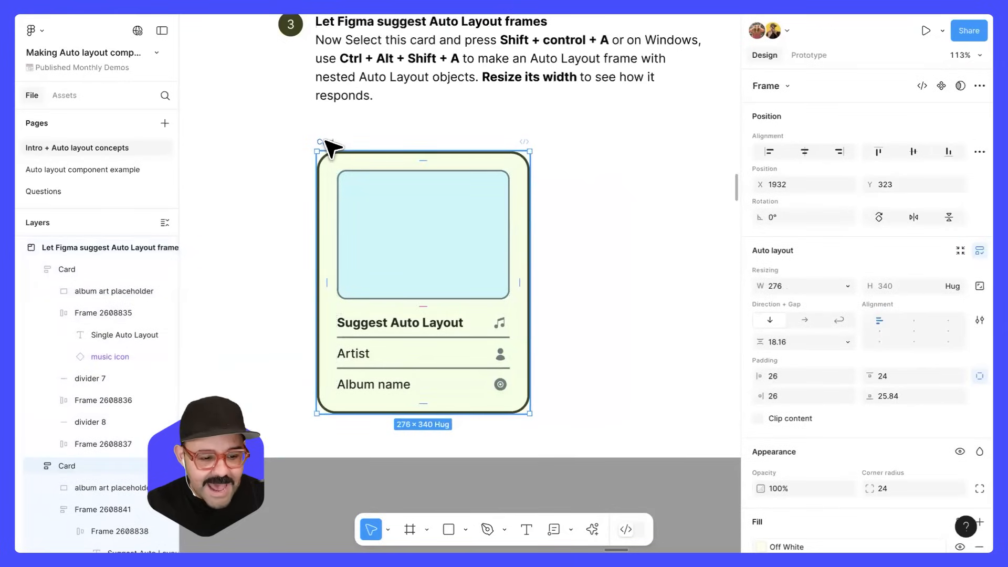
{"action": "left_click_drag", "start_coordinate": [531, 283], "coordinate": [547, 298]}
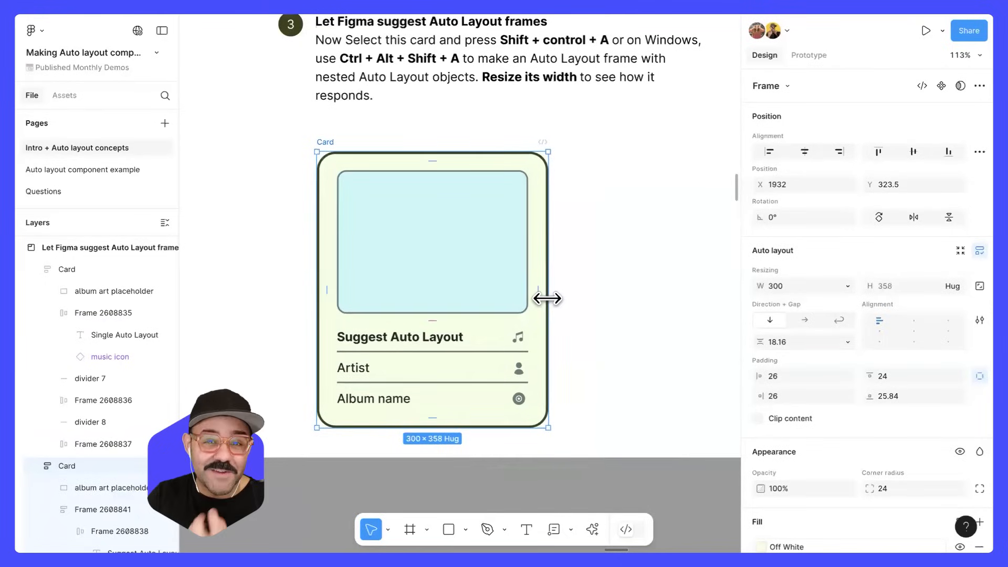
Unlock the aspect ratio of the card's album art placeholder and widen the card to about 429
{"action": "left_click", "coordinate": [456, 243]}
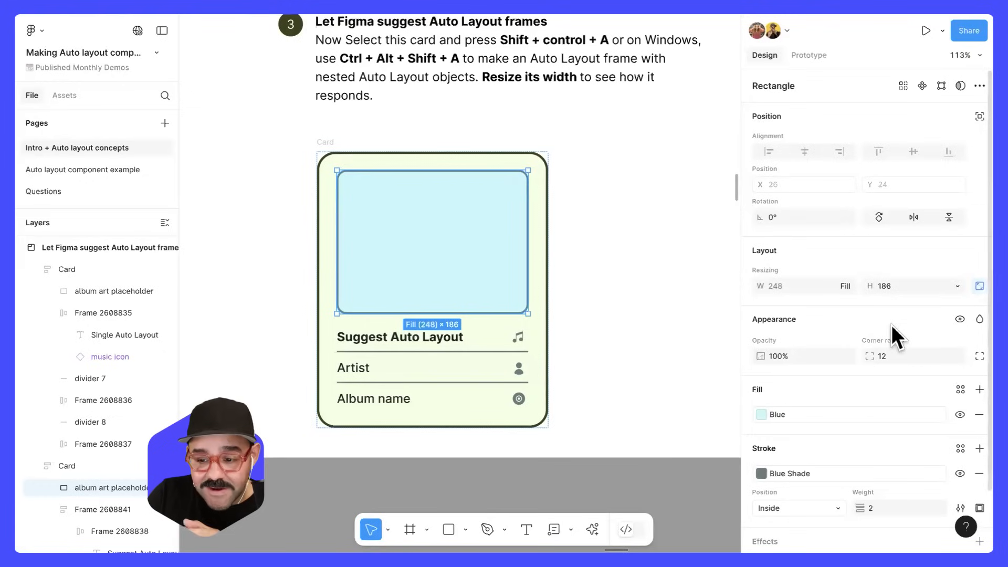
{"action": "left_click", "coordinate": [333, 150]}
{"action": "left_click_drag", "start_coordinate": [587, 241], "coordinate": [672, 265]}
{"action": "left_click", "coordinate": [551, 253]}
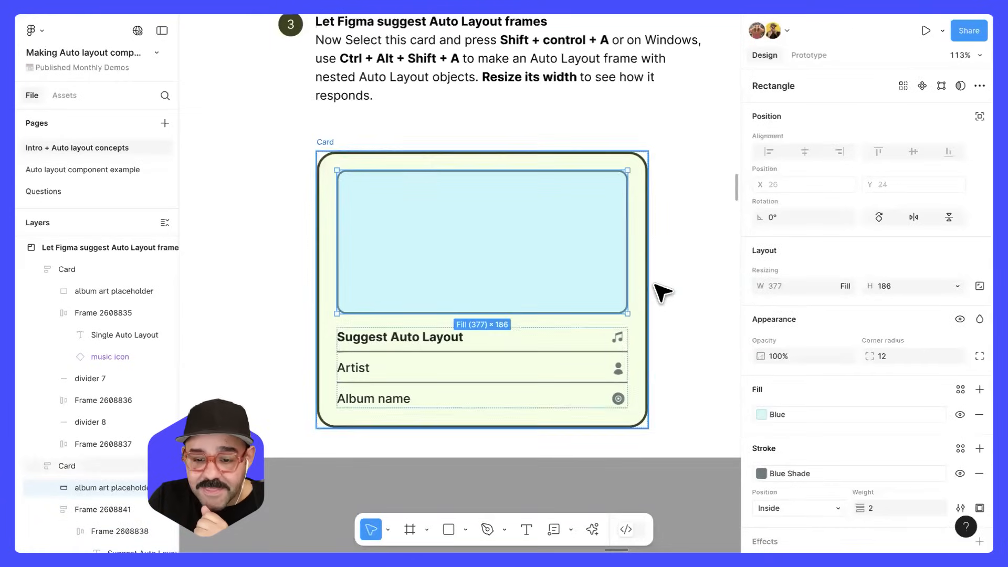
Narrow the Suggest Auto Layout card again and lock the album art placeholder's aspect ratio
{"action": "left_click", "coordinate": [394, 164]}
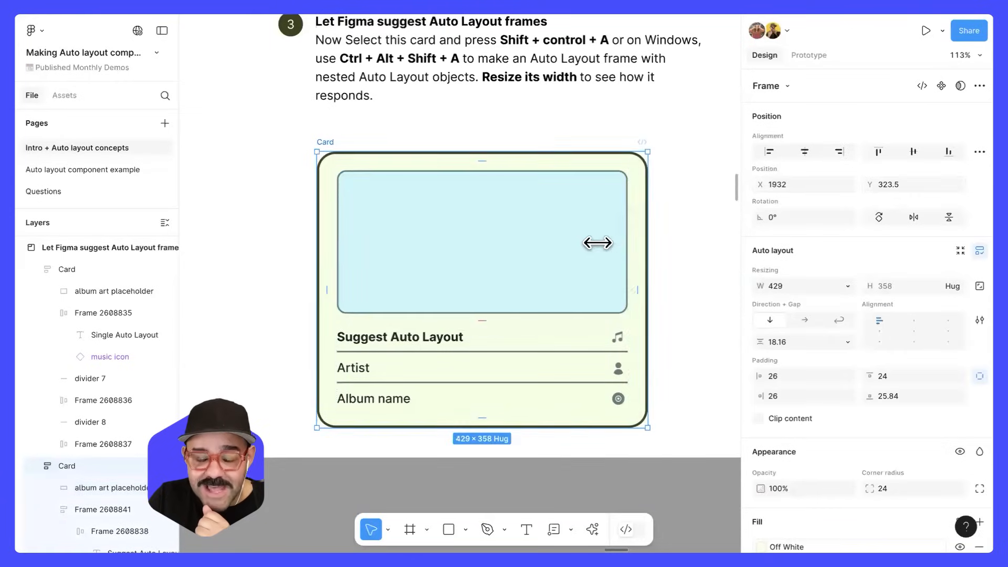
{"action": "left_click_drag", "start_coordinate": [597, 243], "coordinate": [544, 245]}
{"action": "left_click", "coordinate": [504, 249]}
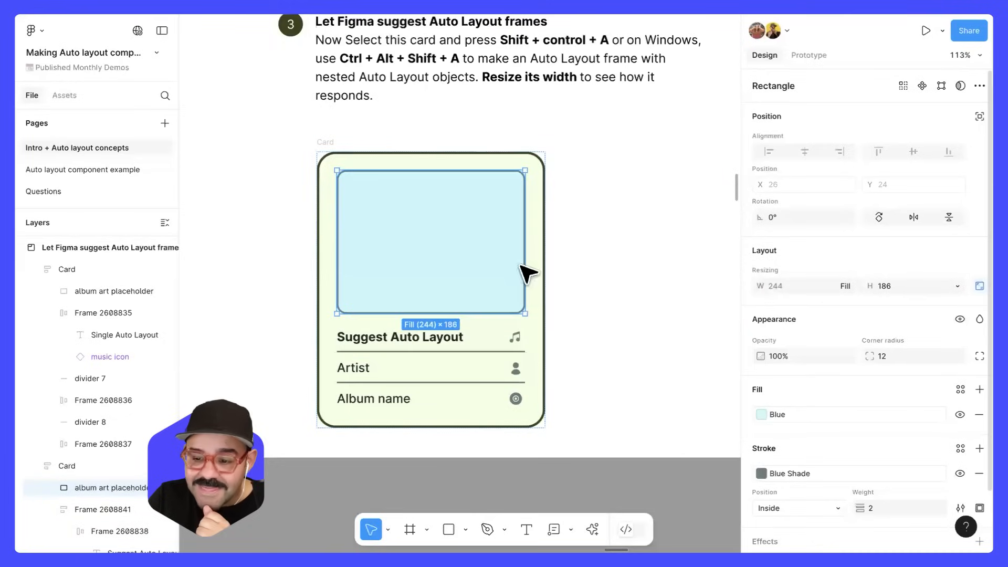
Resize the card's width to about 287 and inspect the nested frame holding its text rows
{"action": "left_click", "coordinate": [360, 162]}
{"action": "mouse_move", "coordinate": [551, 252]}
{"action": "left_mouse_down"}
{"action": "mouse_move", "coordinate": [677, 267]}
{"action": "mouse_move", "coordinate": [535, 247]}
{"action": "mouse_move", "coordinate": [660, 272]}
{"action": "mouse_move", "coordinate": [538, 257]}
{"action": "left_mouse_up"}
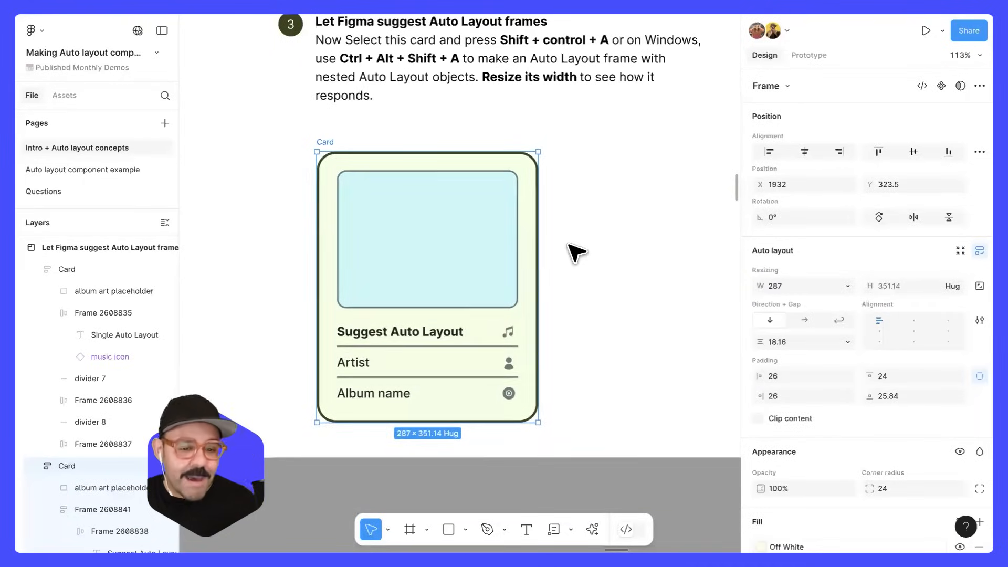
{"action": "left_click", "coordinate": [599, 235]}
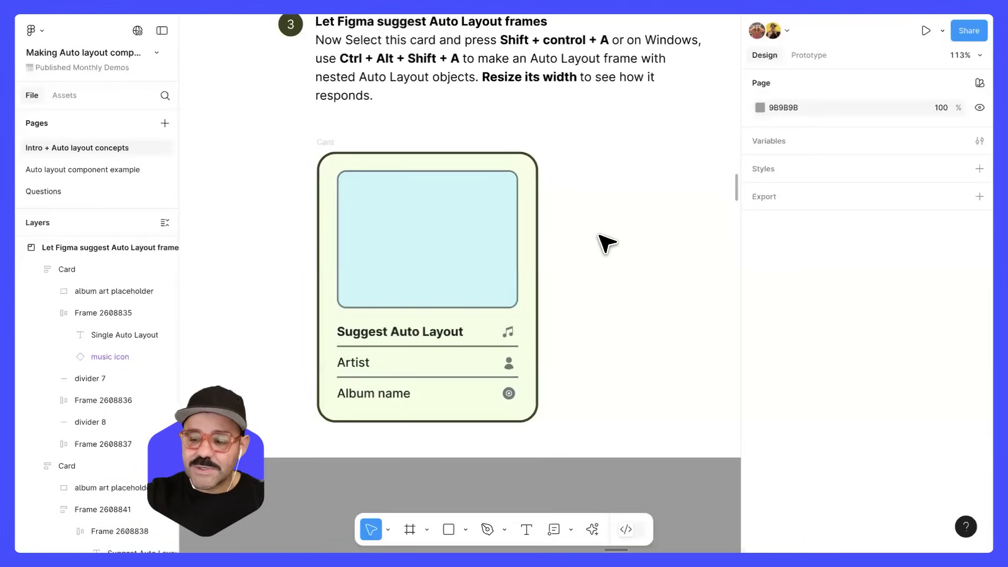
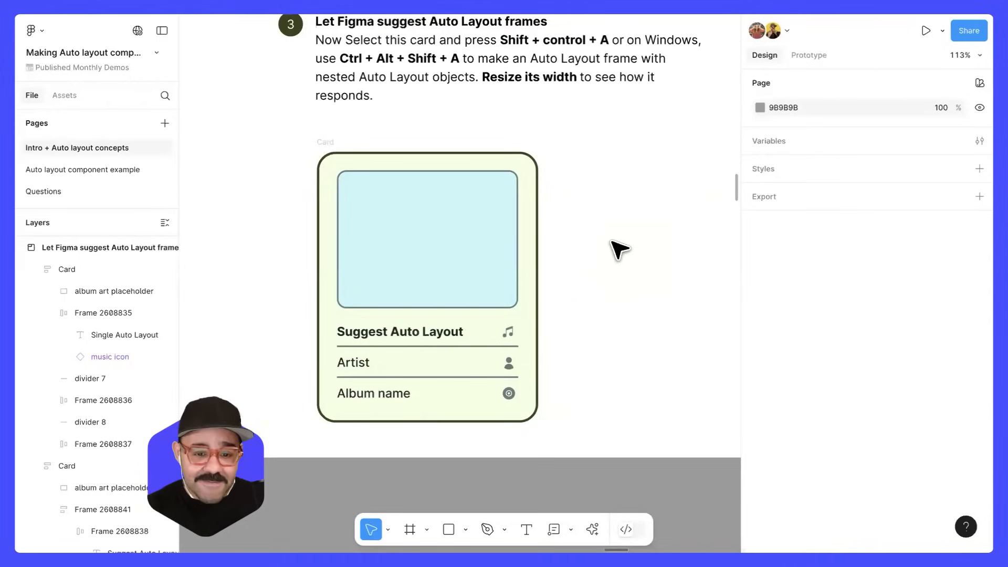
{"action": "double_click", "coordinate": [368, 352]}
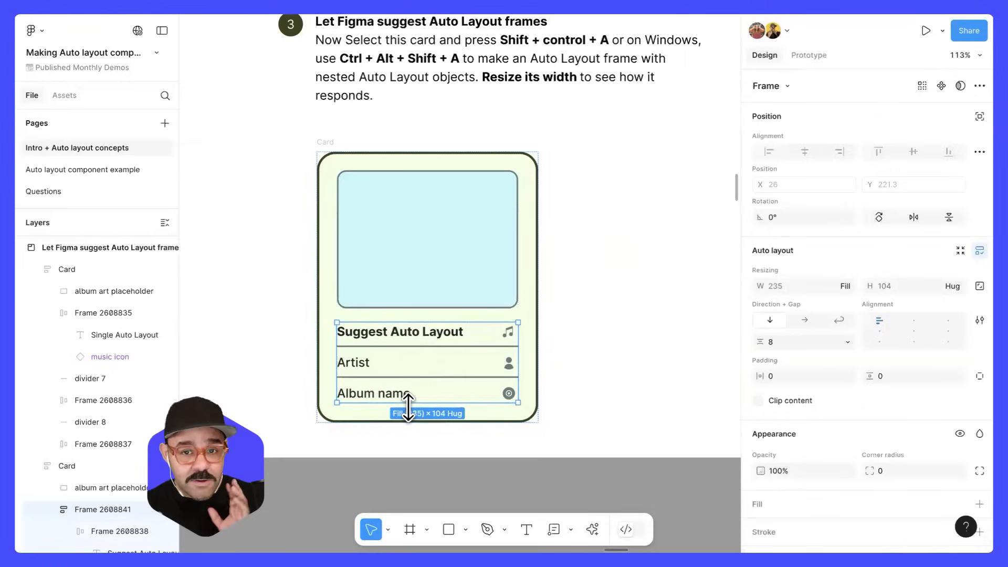
{"action": "left_click", "coordinate": [581, 296]}
Go to the Direction section and examine its horizontal, vertical and wrap layout examples
{"action": "scroll", "coordinate": [581, 296], "scroll_direction": "down", "scroll_amount": 4}
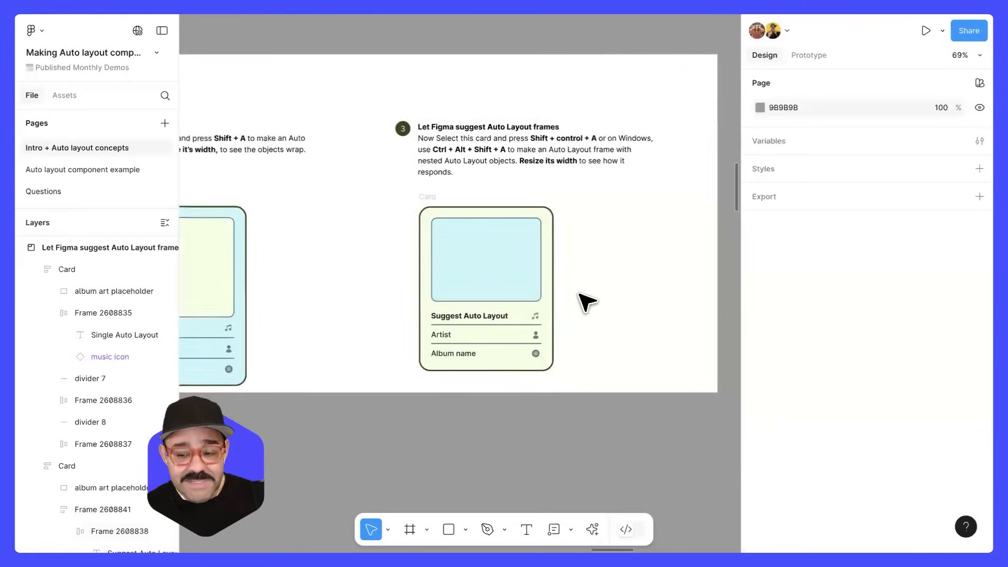
{"action": "left_click_drag", "start_coordinate": [592, 278], "coordinate": [558, 279]}
{"action": "left_click", "coordinate": [394, 203]}
{"action": "left_click", "coordinate": [640, 247]}
{"action": "scroll", "coordinate": [588, 291], "scroll_direction": "down", "scroll_amount": 5}
{"action": "scroll", "coordinate": [588, 291], "scroll_direction": "down", "scroll_amount": 2}
{"action": "scroll", "coordinate": [612, 241], "scroll_direction": "down", "scroll_amount": 10}
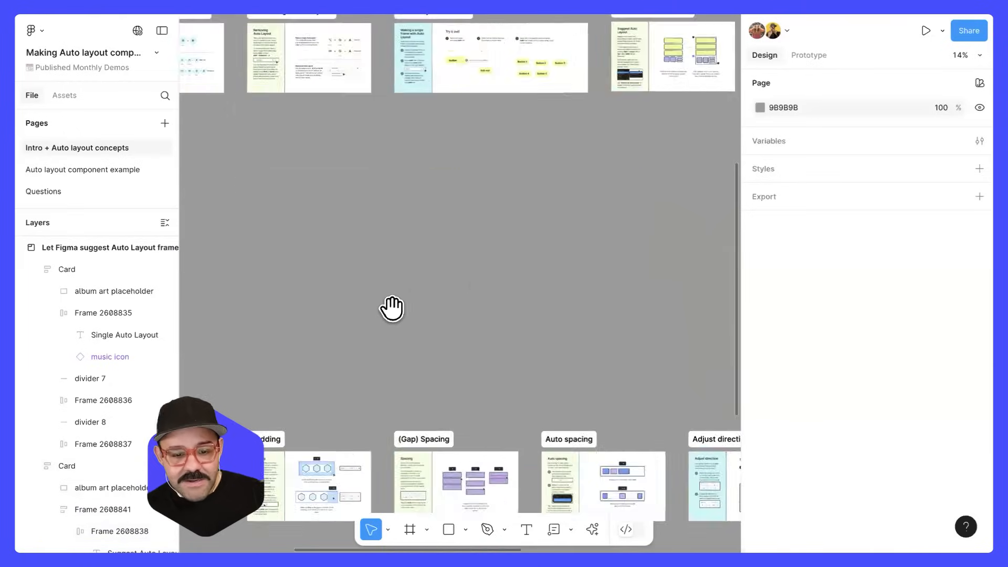
{"action": "scroll", "coordinate": [443, 365], "scroll_direction": "up", "scroll_amount": 5}
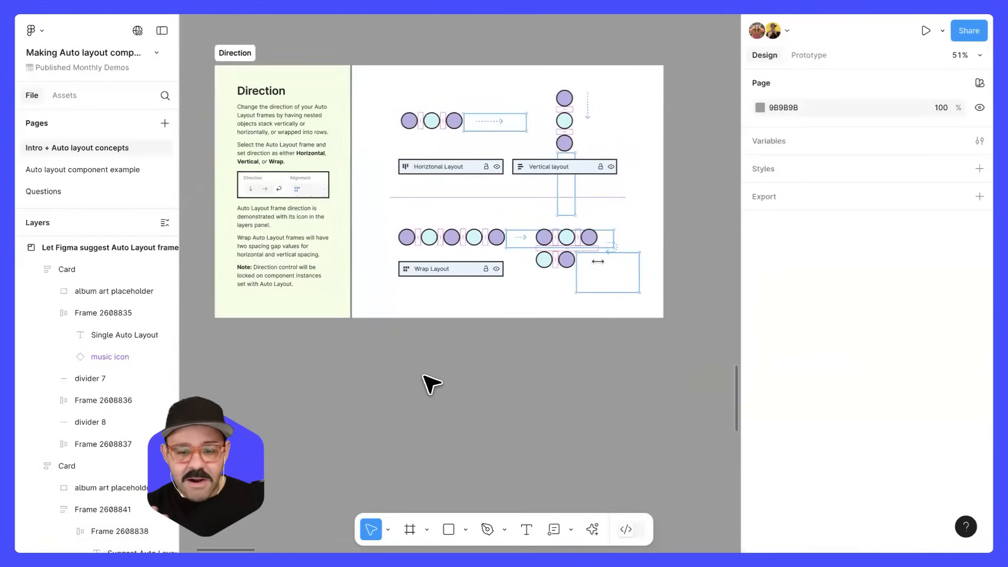
{"action": "scroll", "coordinate": [641, 225], "scroll_direction": "up", "scroll_amount": 3}
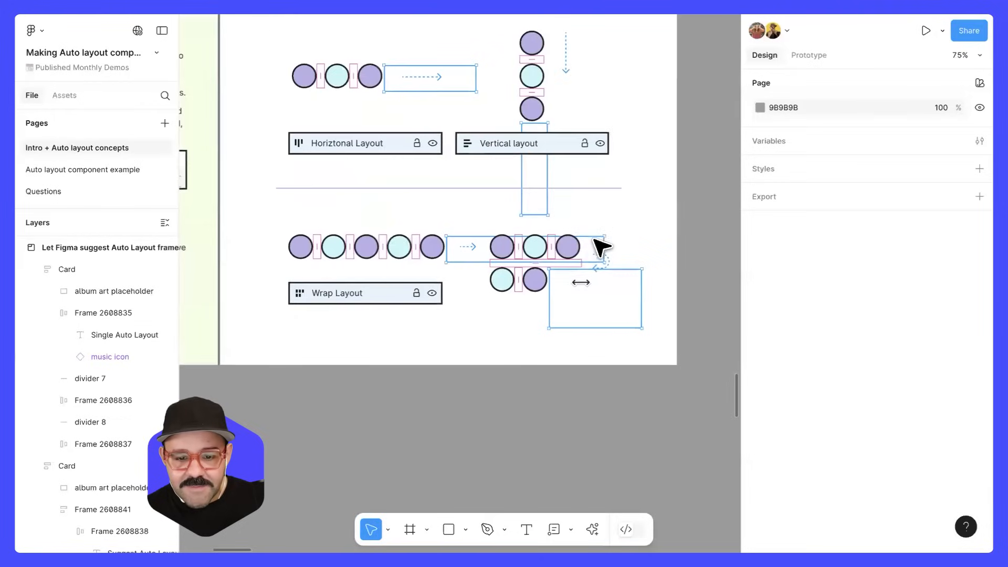
{"action": "scroll", "coordinate": [602, 296], "scroll_direction": "down", "scroll_amount": 1}
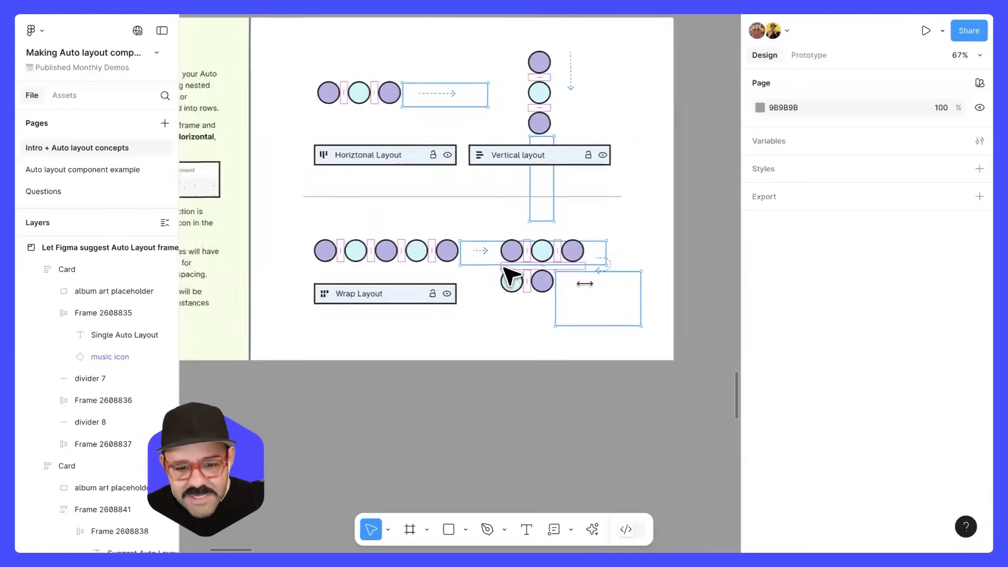
{"action": "scroll", "coordinate": [511, 277], "scroll_direction": "up", "scroll_amount": 5}
{"action": "scroll", "coordinate": [481, 266], "scroll_direction": "down", "scroll_amount": 3}
{"action": "scroll", "coordinate": [482, 263], "scroll_direction": "down", "scroll_amount": 3}
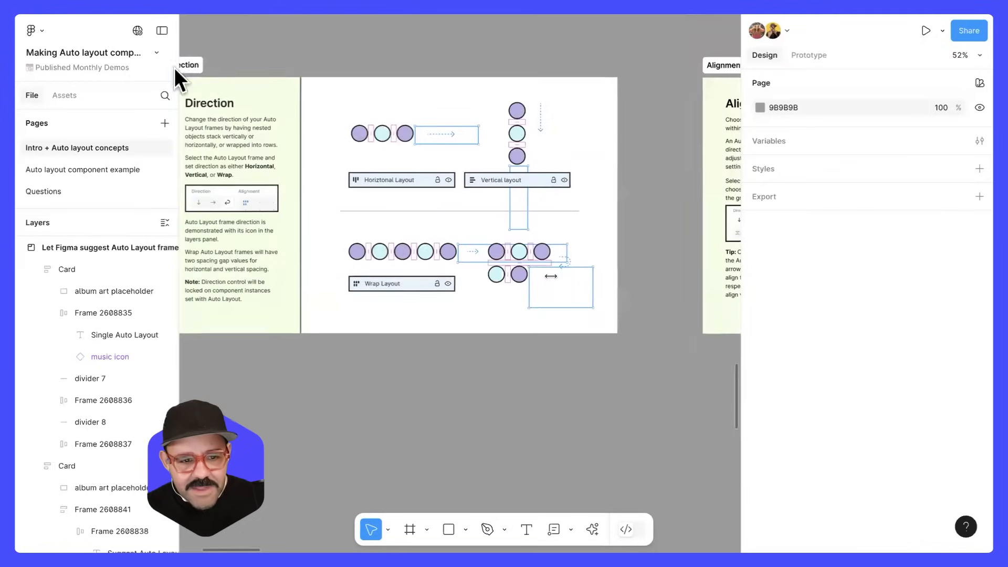
Search the actions for "unl" and run Lock/Unlock selection on the Direction section
{"action": "left_click", "coordinate": [221, 86]}
{"action": "scroll", "coordinate": [262, 88], "scroll_direction": "left", "scroll_amount": 2}
{"action": "key", "text": "ctrl+k"}
{"action": "type", "text": "unl"}
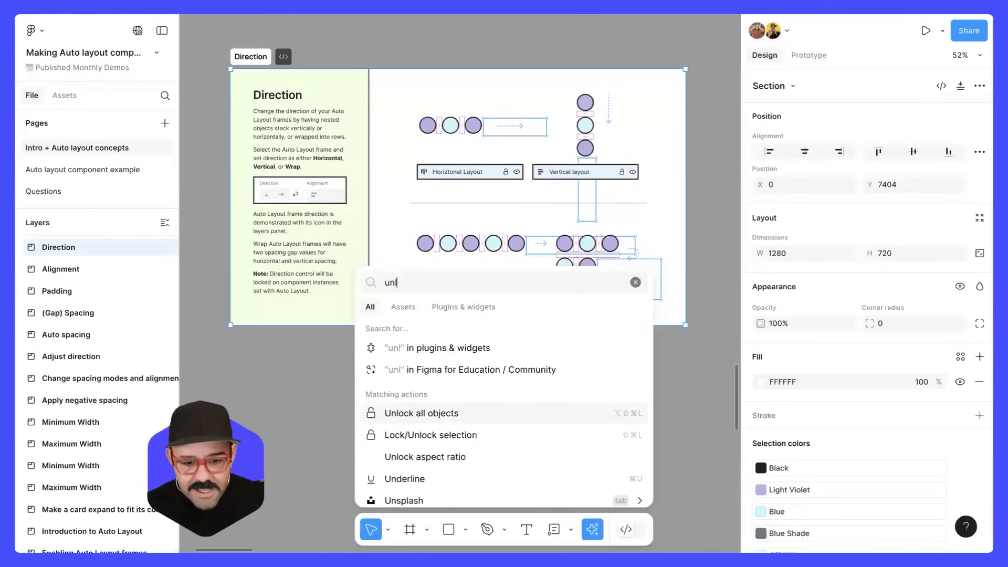
{"action": "key", "text": "Down"}
{"action": "key", "text": "Return"}
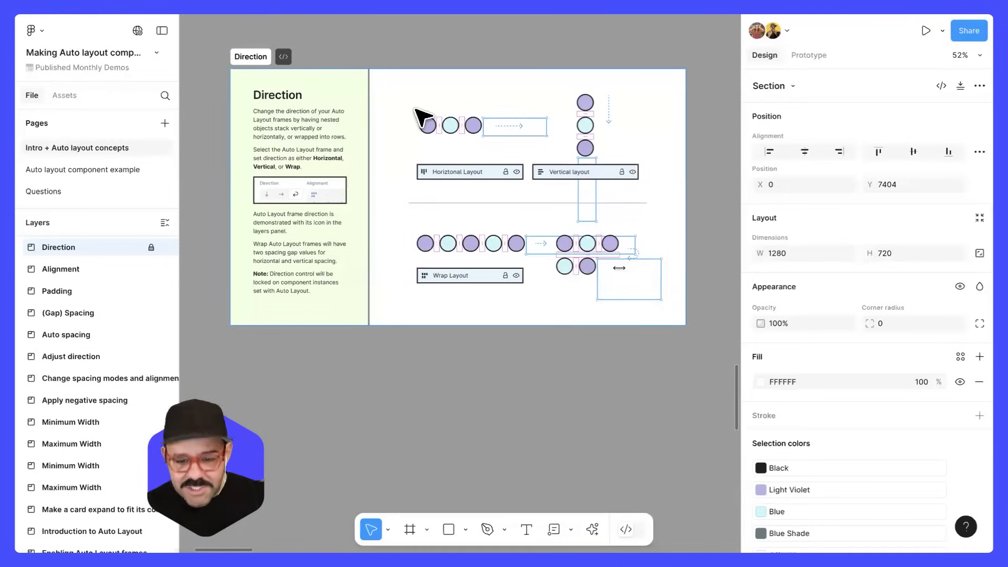
Search the actions for "unlock" and run Unlock all objects
{"action": "key", "text": "ctrl+k"}
{"action": "type", "text": "unlock"}
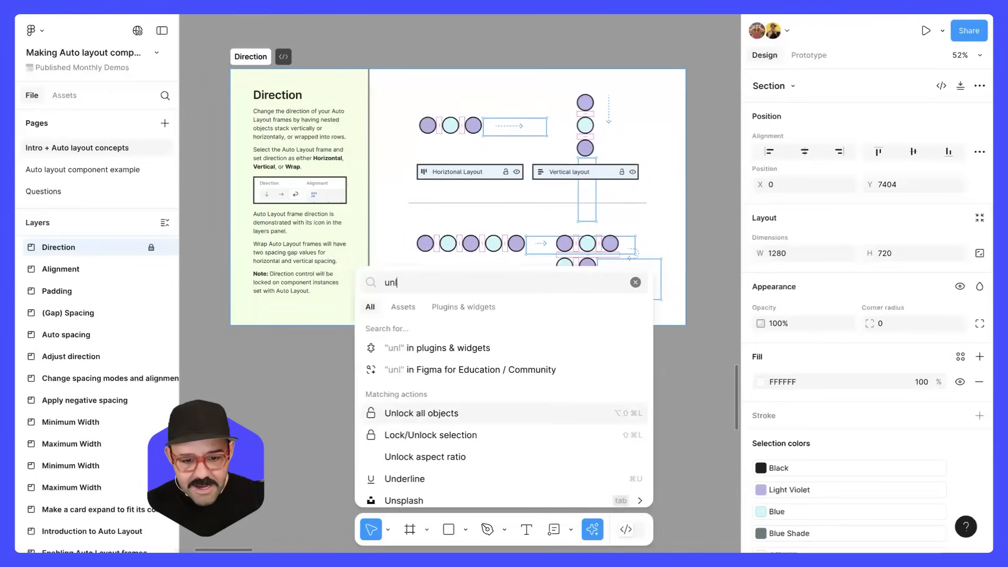
{"action": "key", "text": "Return"}
{"action": "left_click", "coordinate": [576, 360]}
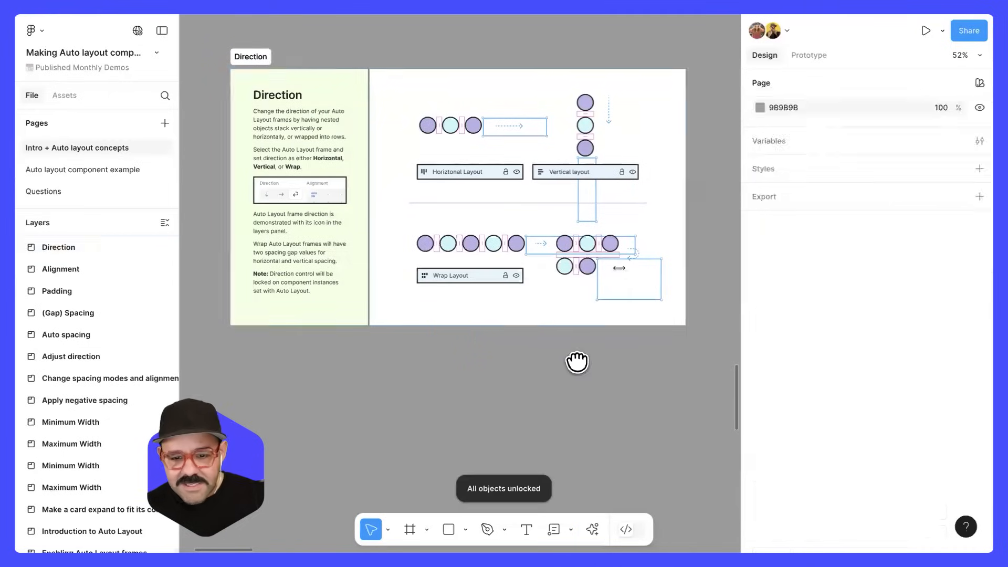
Remove the blue selection outlines overlapping the wrap, vertical and horizontal layout examples in the Direction section
{"action": "scroll", "coordinate": [597, 270], "scroll_direction": "up", "scroll_amount": 2}
{"action": "scroll", "coordinate": [596, 270], "scroll_direction": "right", "scroll_amount": 2}
{"action": "left_click", "coordinate": [597, 287]}
{"action": "left_click", "coordinate": [624, 308]}
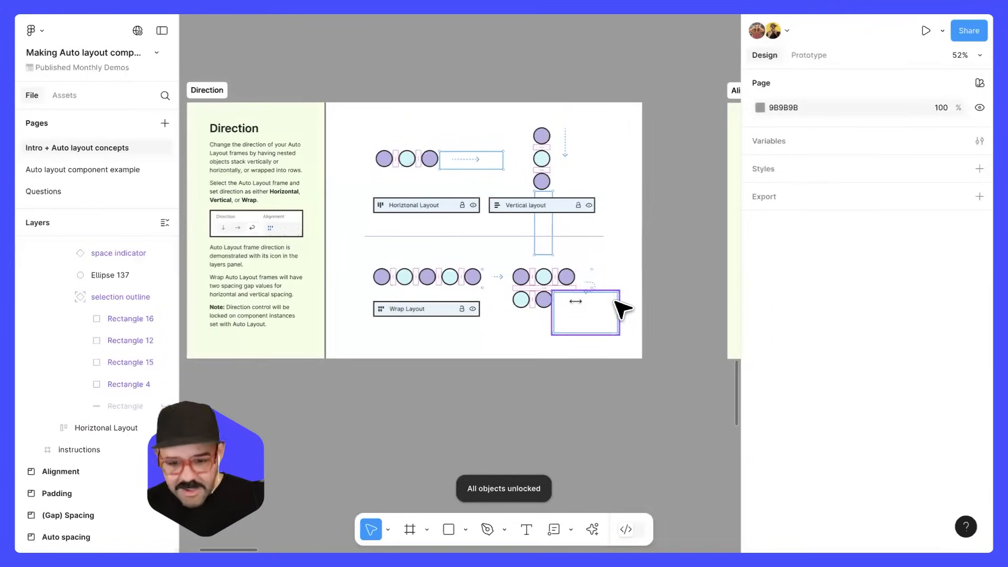
{"action": "left_click", "coordinate": [559, 255]}
{"action": "left_click", "coordinate": [601, 137]}
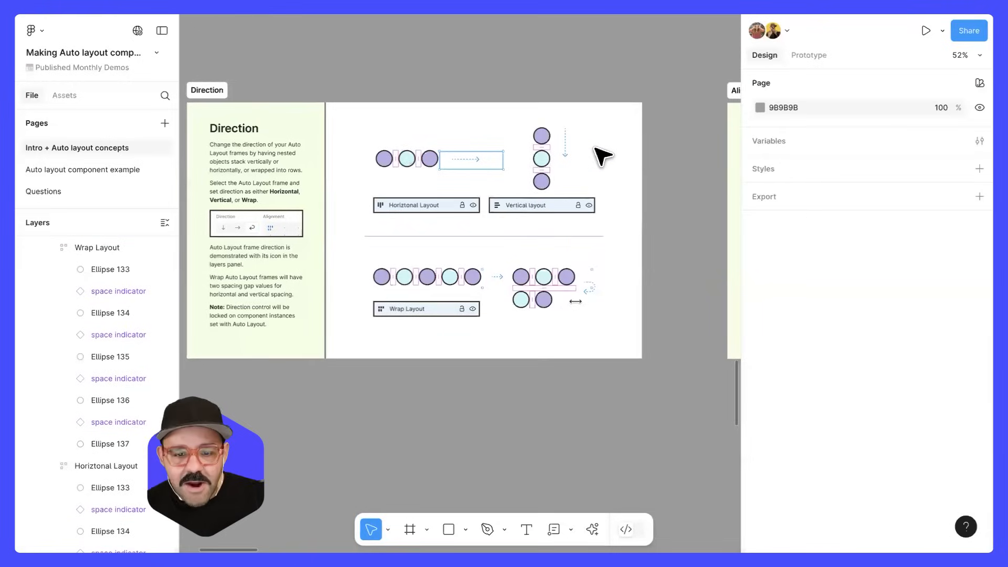
{"action": "scroll", "coordinate": [603, 157], "scroll_direction": "up", "scroll_amount": 3}
{"action": "left_click", "coordinate": [469, 178]}
{"action": "key", "text": "Escape"}
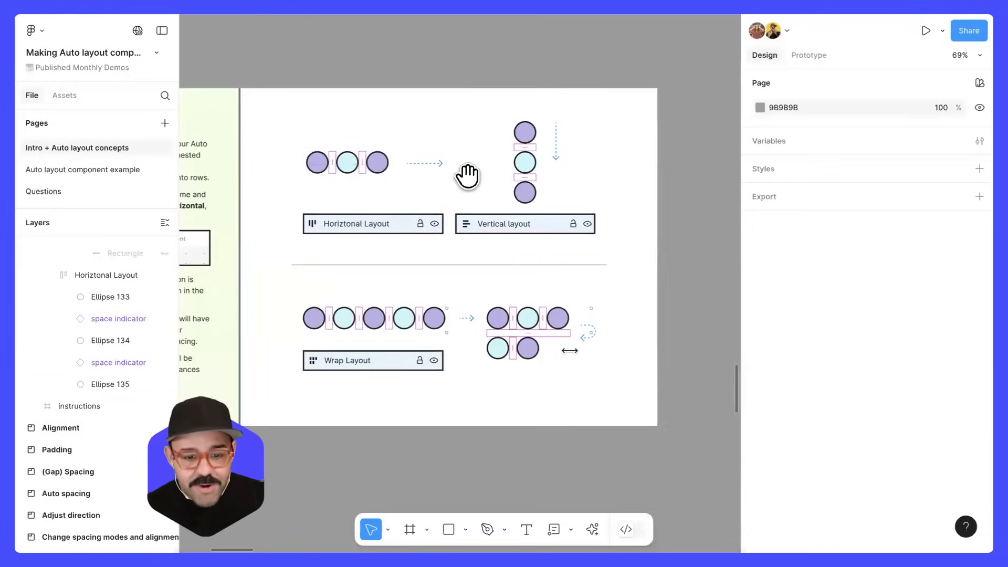
Compare the horizontal, vertical and wrap directions illustrated in the Direction section with its explanatory text
{"action": "scroll", "coordinate": [397, 213], "scroll_direction": "up", "scroll_amount": 3}
{"action": "scroll", "coordinate": [457, 210], "scroll_direction": "right", "scroll_amount": 2}
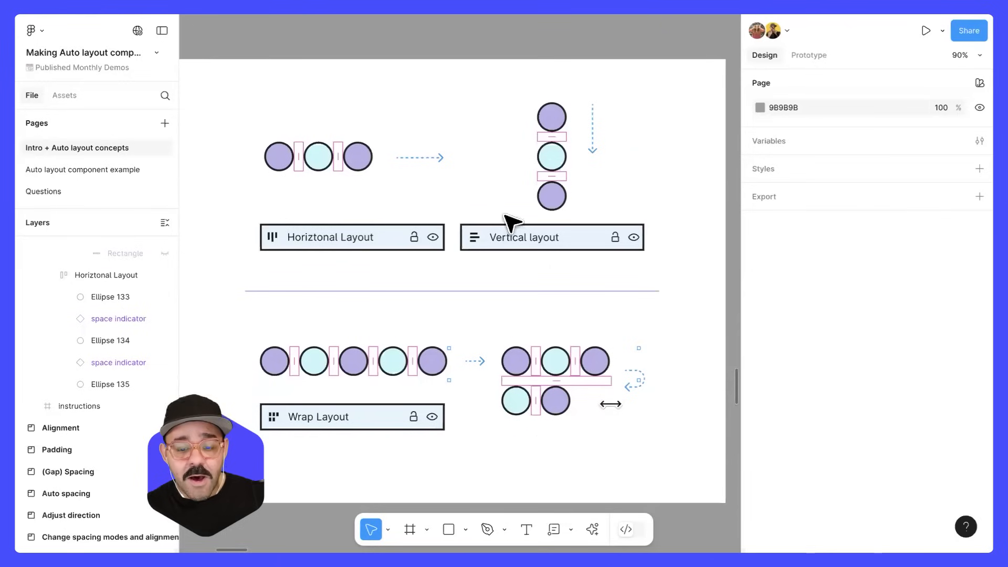
{"action": "scroll", "coordinate": [588, 115], "scroll_direction": "down", "scroll_amount": 3}
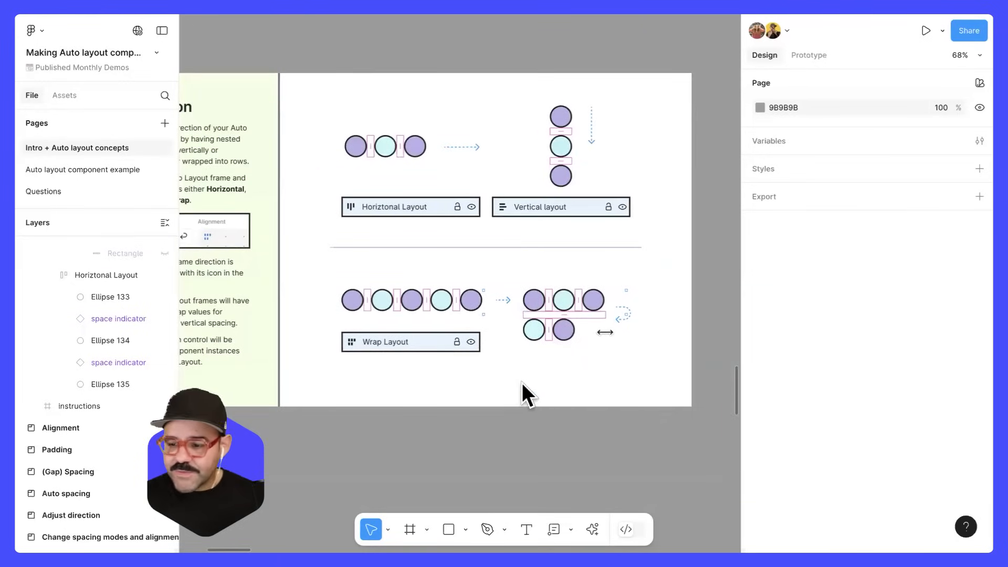
{"action": "left_click_drag", "start_coordinate": [450, 407], "coordinate": [499, 397]}
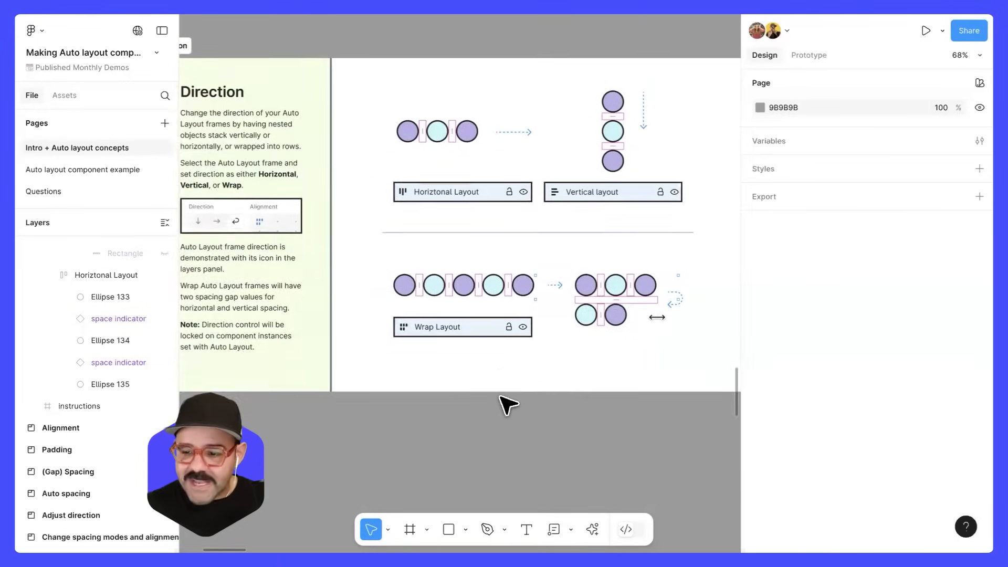
{"action": "scroll", "coordinate": [499, 396], "scroll_direction": "down", "scroll_amount": 3}
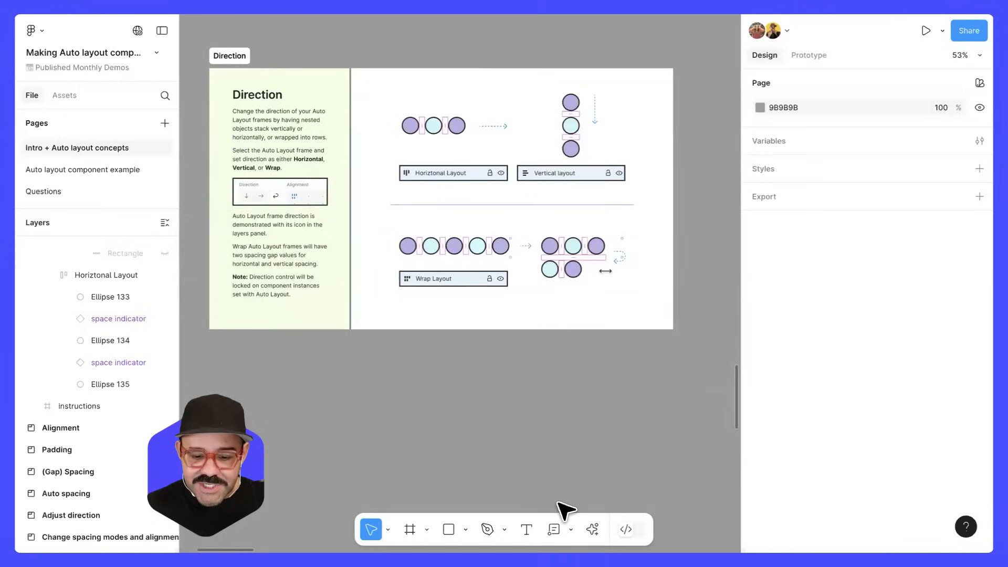
Search the actions for "keyboard" and open the keyboard shortcuts reference
{"action": "key", "text": "ctrl+k"}
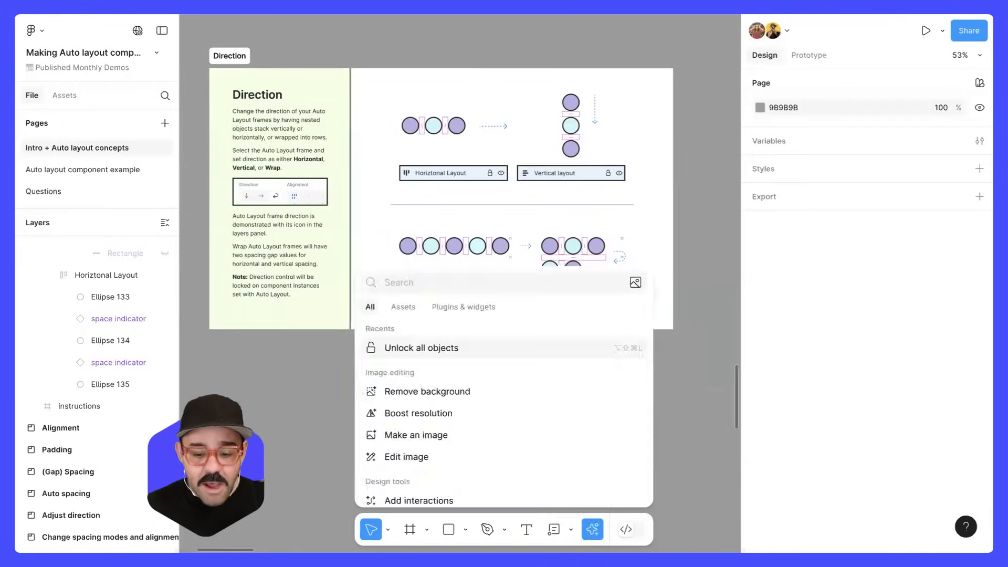
{"action": "key", "text": "Escape"}
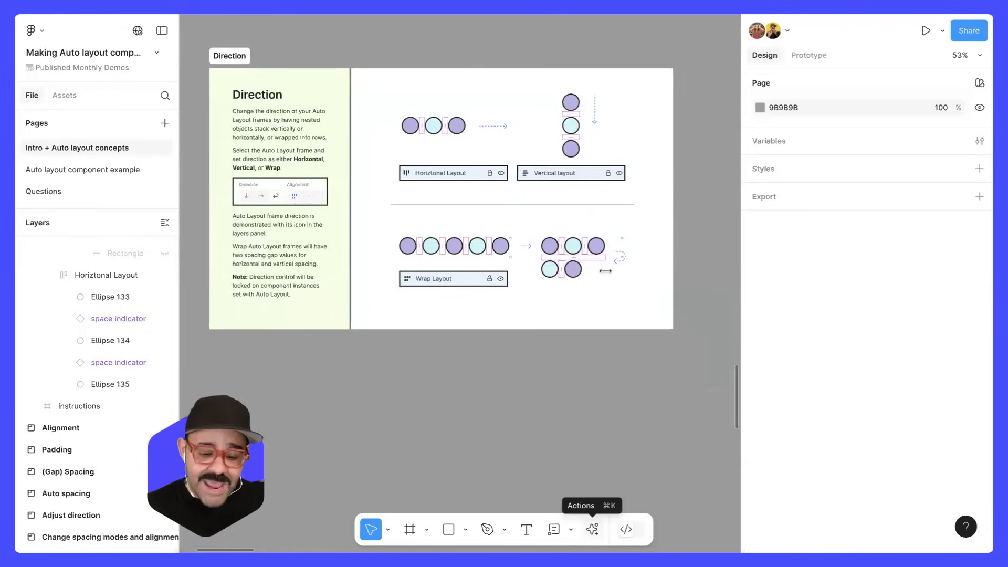
{"action": "key", "text": "super+k"}
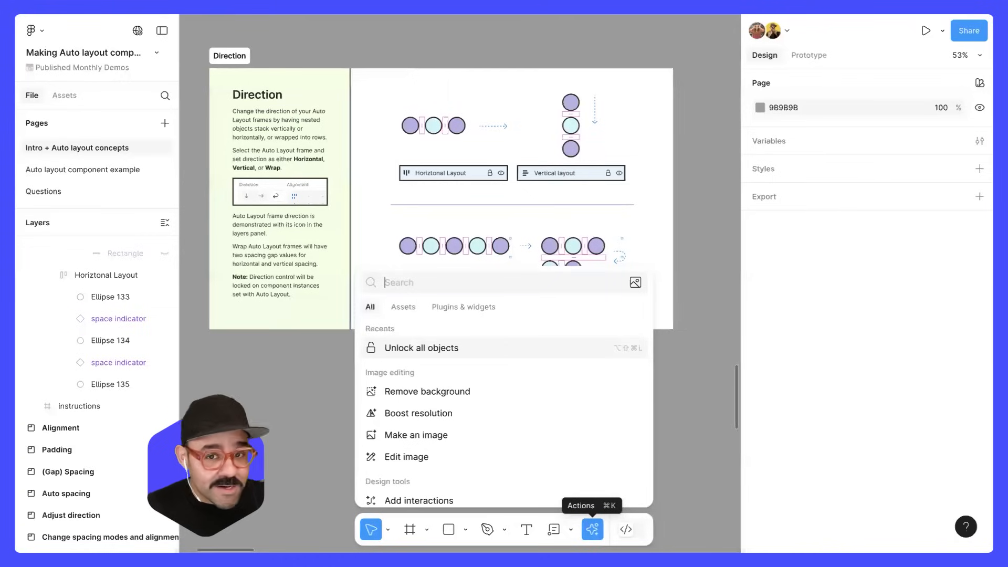
{"action": "type", "text": "keyboard"}
{"action": "key", "text": "Down"}
{"action": "key", "text": "Return"}
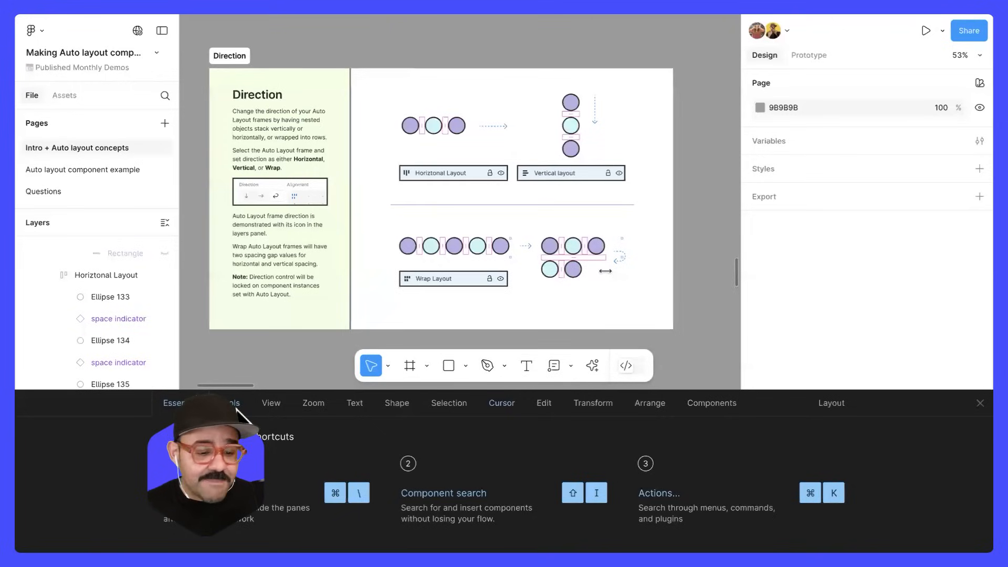
Browse the View, Zoom, Text and Shape shortcut categories, and close the shortcuts reference
{"action": "left_click", "coordinate": [268, 407]}
{"action": "left_click", "coordinate": [317, 405]}
{"action": "left_click", "coordinate": [355, 403]}
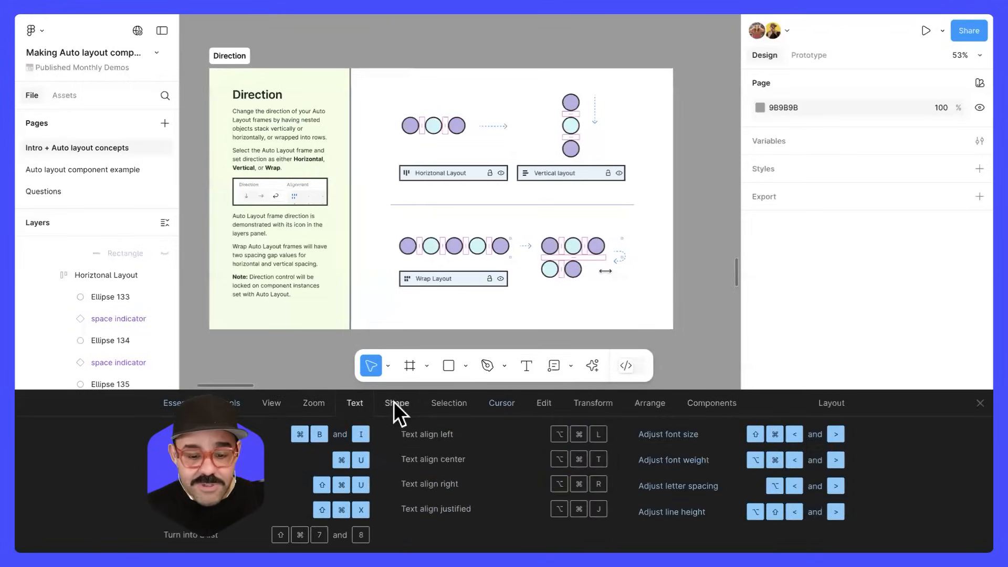
{"action": "left_click", "coordinate": [396, 403]}
{"action": "left_click", "coordinate": [980, 403]}
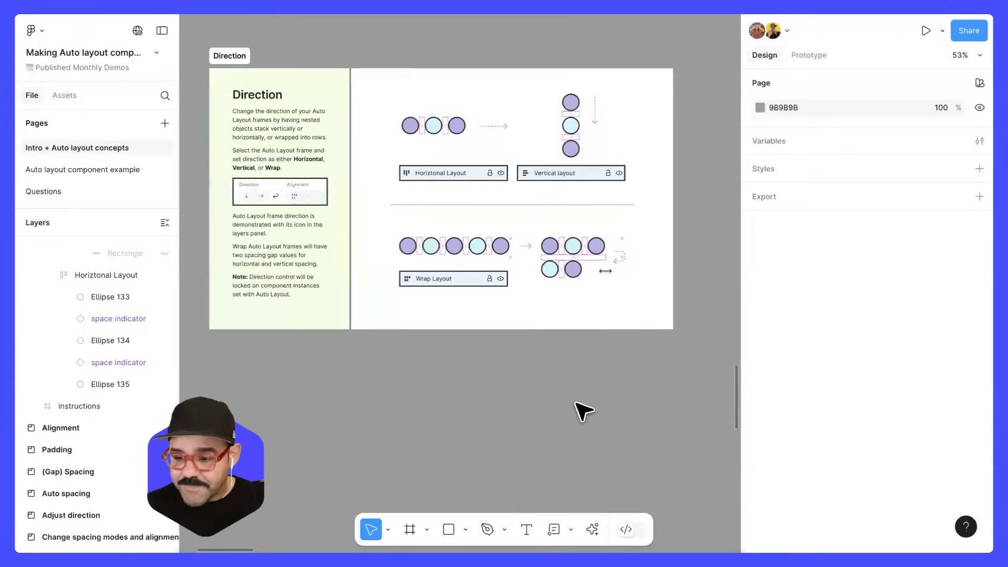
Review the Direction section, and examine the first Try it out example in the Auto Layout frames section
{"action": "scroll", "coordinate": [560, 401], "scroll_direction": "up", "scroll_amount": 2}
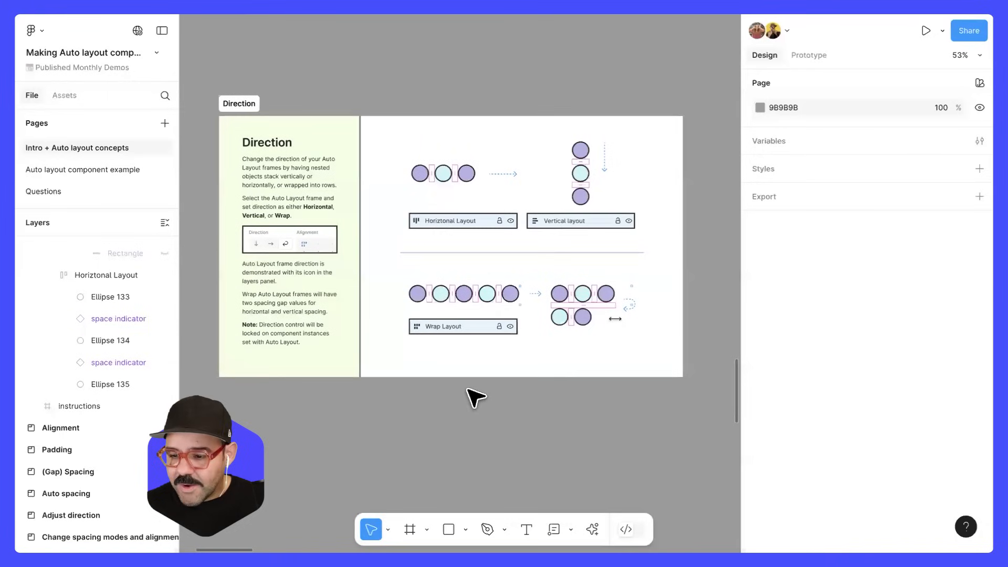
{"action": "scroll", "coordinate": [473, 307], "scroll_direction": "down", "scroll_amount": 1}
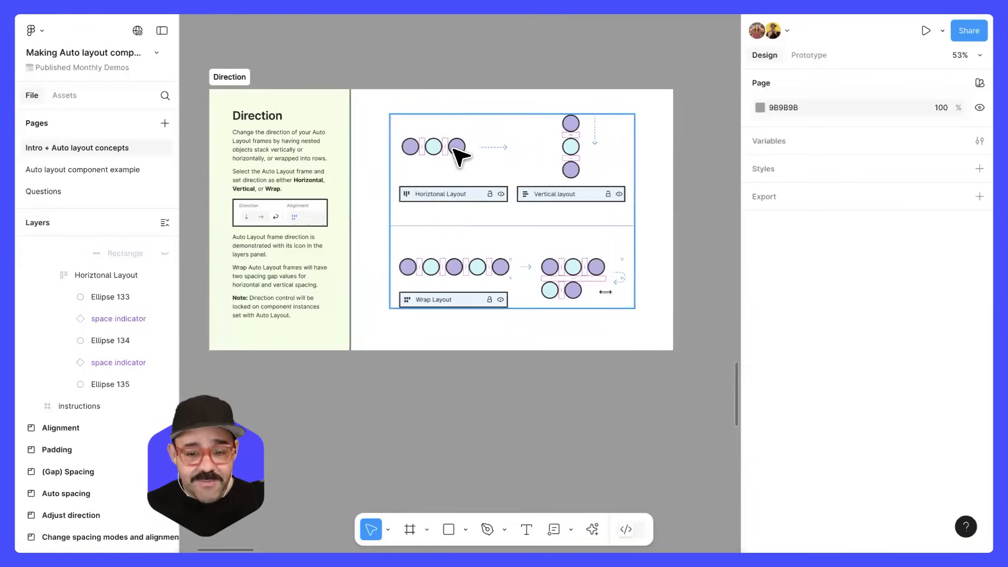
{"action": "scroll", "coordinate": [462, 126], "scroll_direction": "down", "scroll_amount": 2}
{"action": "scroll", "coordinate": [473, 122], "scroll_direction": "down", "scroll_amount": 3}
{"action": "left_click_drag", "start_coordinate": [473, 122], "coordinate": [420, 394]}
{"action": "left_click_drag", "start_coordinate": [508, 164], "coordinate": [526, 441]}
{"action": "left_click_drag", "start_coordinate": [478, 232], "coordinate": [405, 237]}
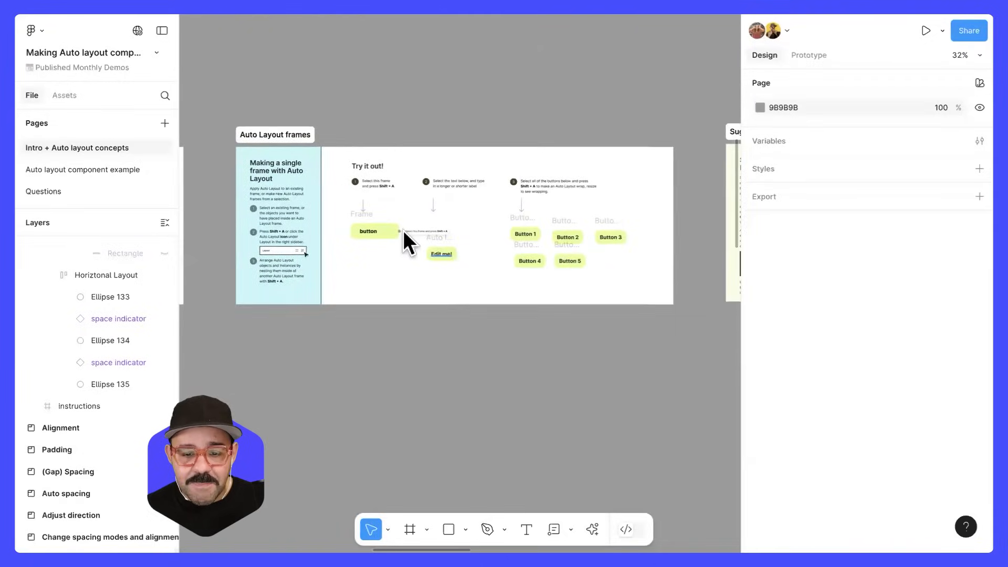
{"action": "scroll", "coordinate": [405, 236], "scroll_direction": "up", "scroll_amount": 5}
{"action": "scroll", "coordinate": [483, 235], "scroll_direction": "down", "scroll_amount": 2}
{"action": "left_click", "coordinate": [351, 248]}
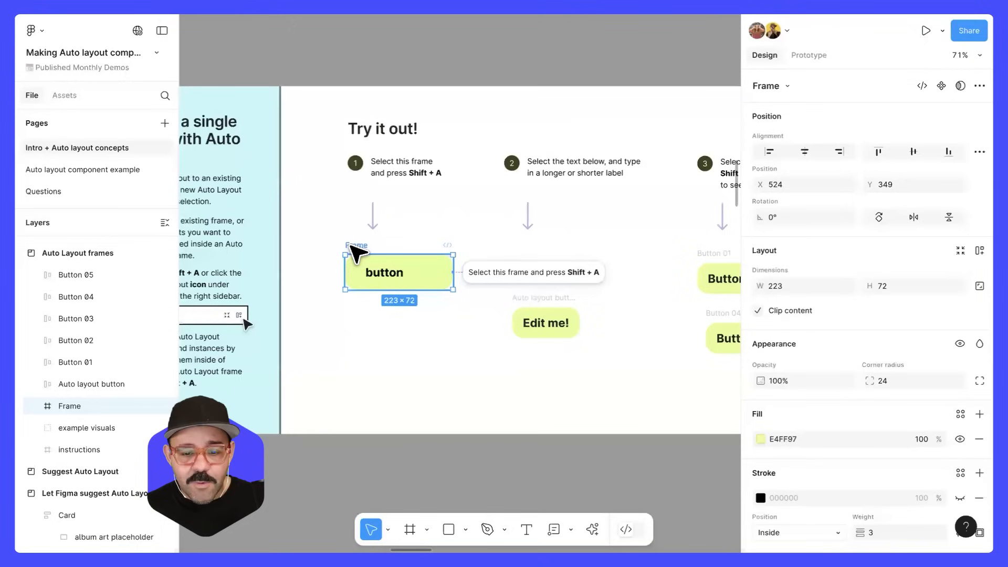
{"action": "left_click_drag", "start_coordinate": [395, 437], "coordinate": [410, 366]}
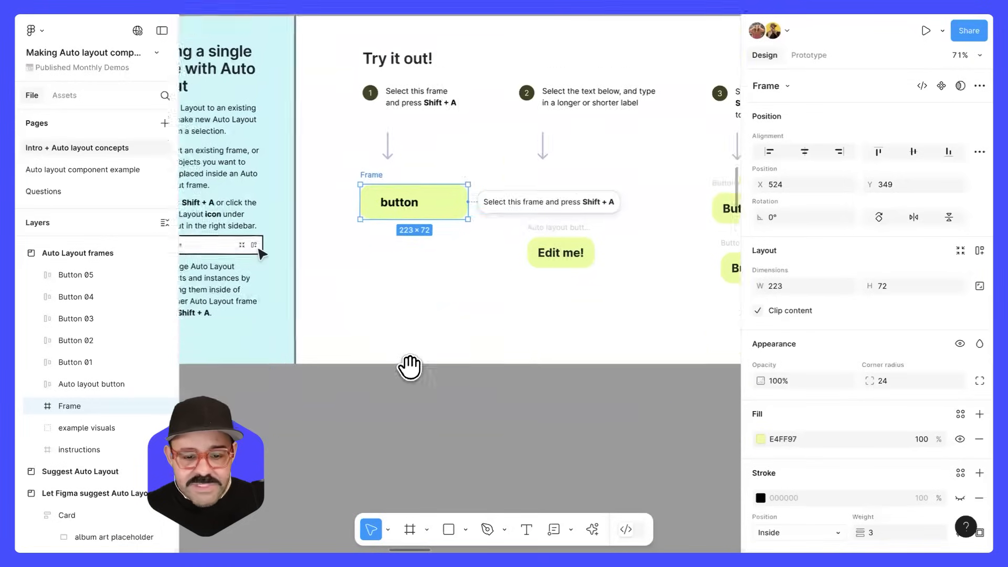
{"action": "scroll", "coordinate": [410, 367], "scroll_direction": "down", "scroll_amount": 5}
{"action": "scroll", "coordinate": [400, 491], "scroll_direction": "up", "scroll_amount": 7}
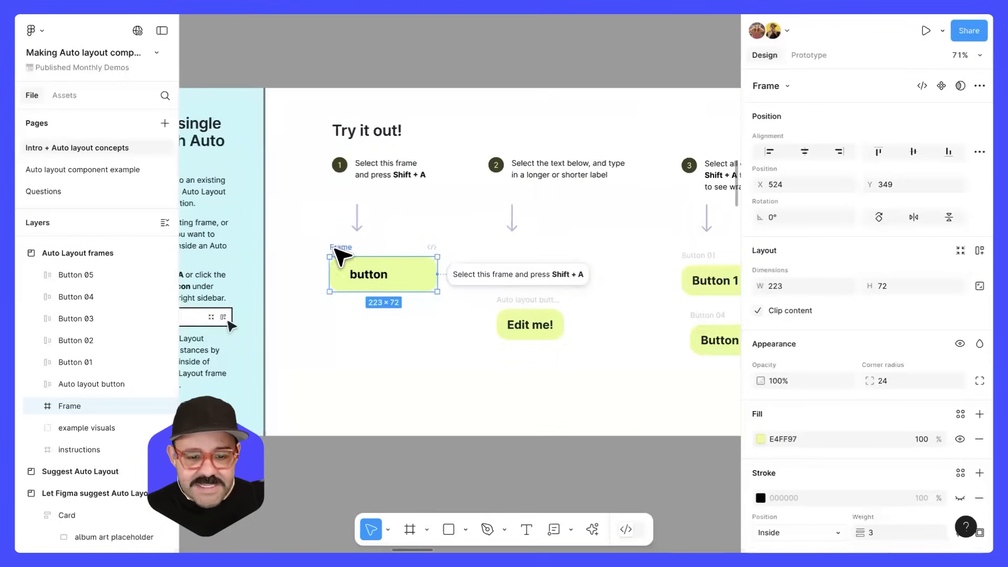
Add a text layer reading "Button" on the empty canvas below the Auto Layout frames section
{"action": "scroll", "coordinate": [378, 421], "scroll_direction": "down", "scroll_amount": 6}
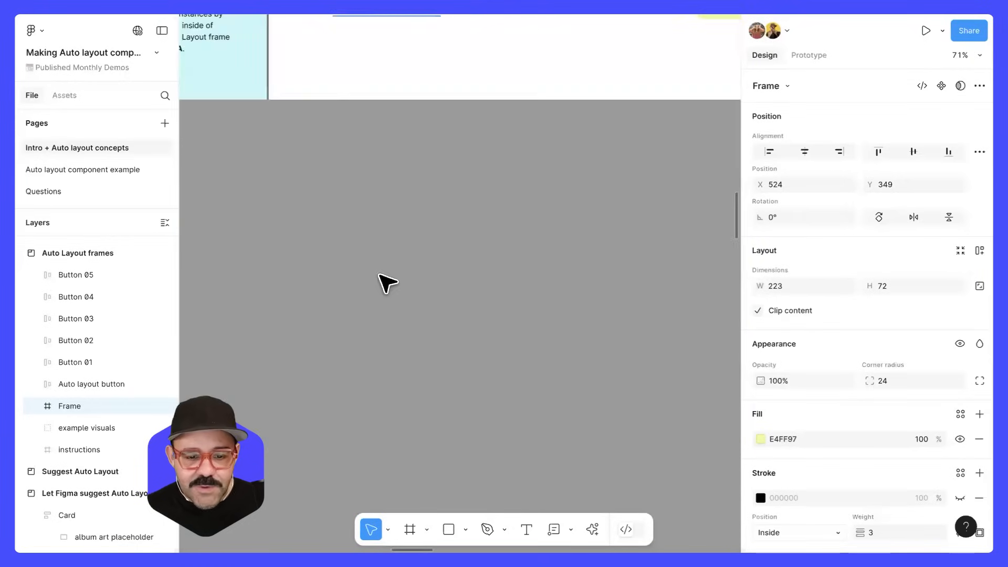
{"action": "scroll", "coordinate": [389, 278], "scroll_direction": "up", "scroll_amount": 2}
{"action": "left_click", "coordinate": [373, 257]}
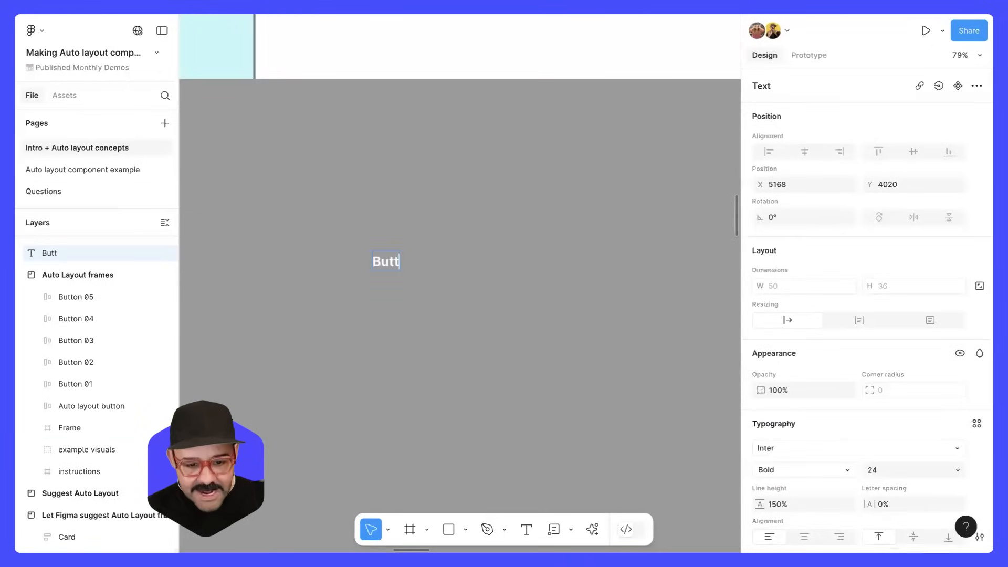
{"action": "key", "text": "Escape"}
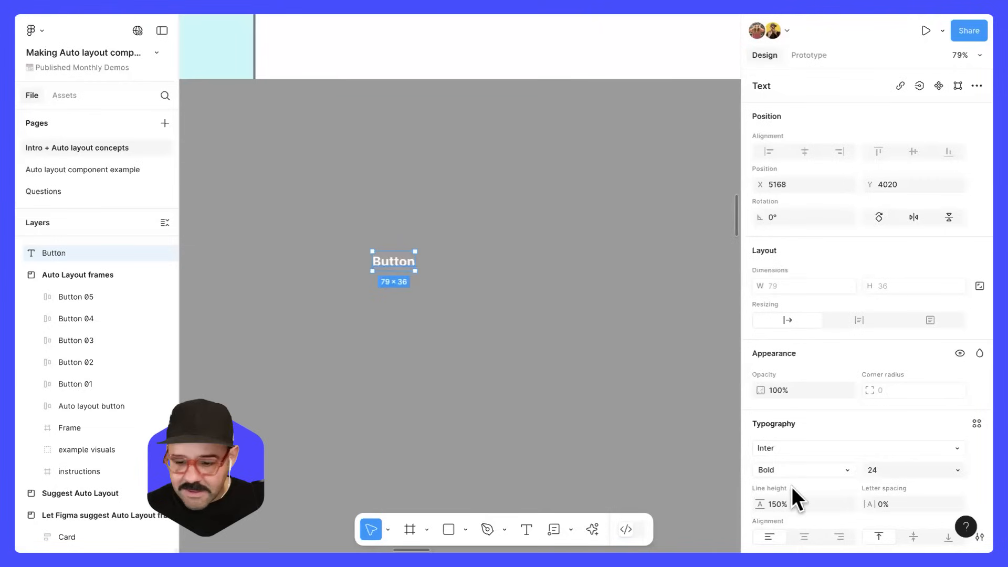
Change the fill of the new Button text to black
{"action": "scroll", "coordinate": [791, 487], "scroll_direction": "down", "scroll_amount": 4}
{"action": "left_click", "coordinate": [760, 415]}
{"action": "left_click_drag", "start_coordinate": [657, 324], "coordinate": [547, 391]}
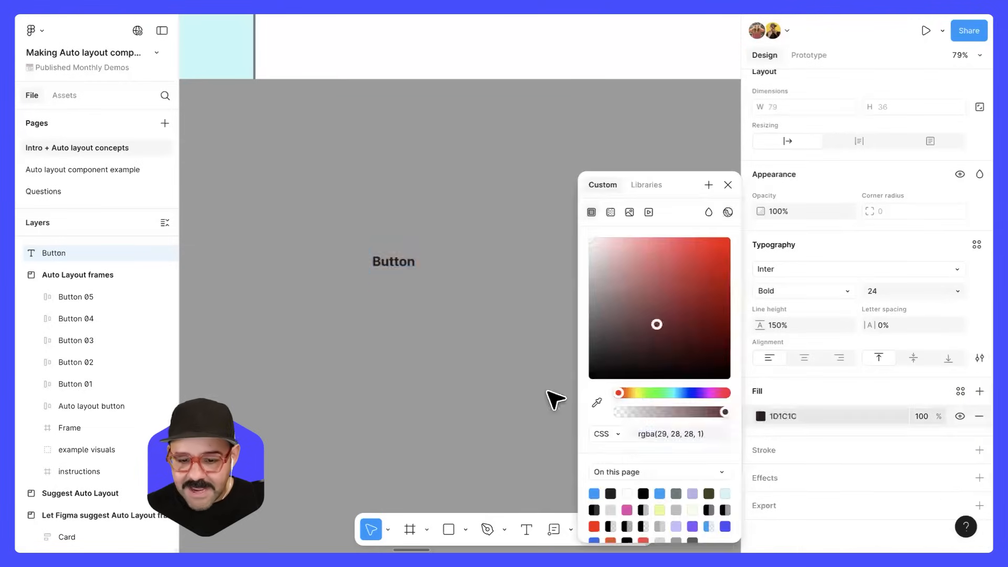
{"action": "left_click", "coordinate": [403, 274]}
{"action": "left_click", "coordinate": [377, 261]}
{"action": "scroll", "coordinate": [369, 258], "scroll_direction": "up", "scroll_amount": 5}
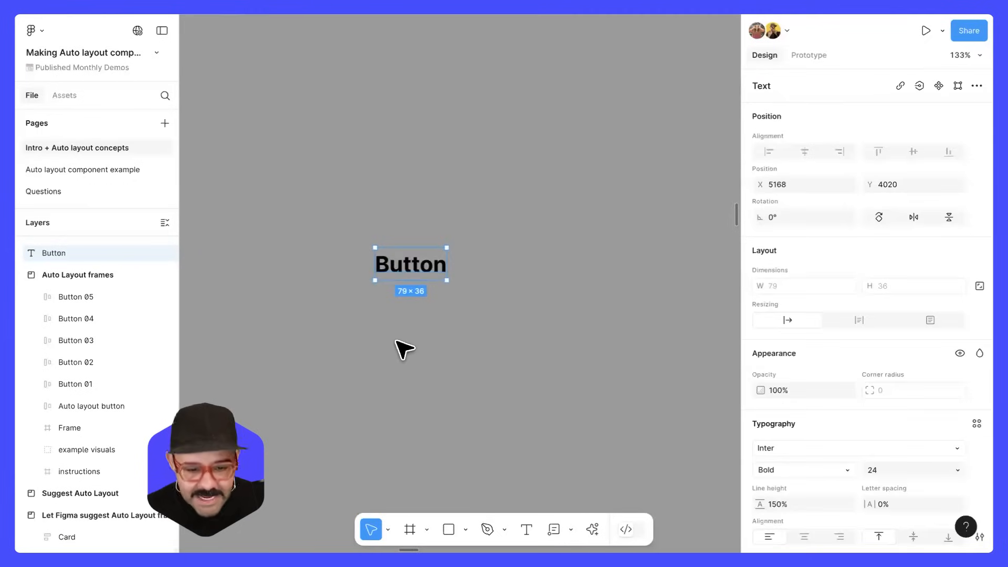
Draw a frame about 173 × 92 around the Button text and apply auto layout to it
{"action": "key", "text": "f"}
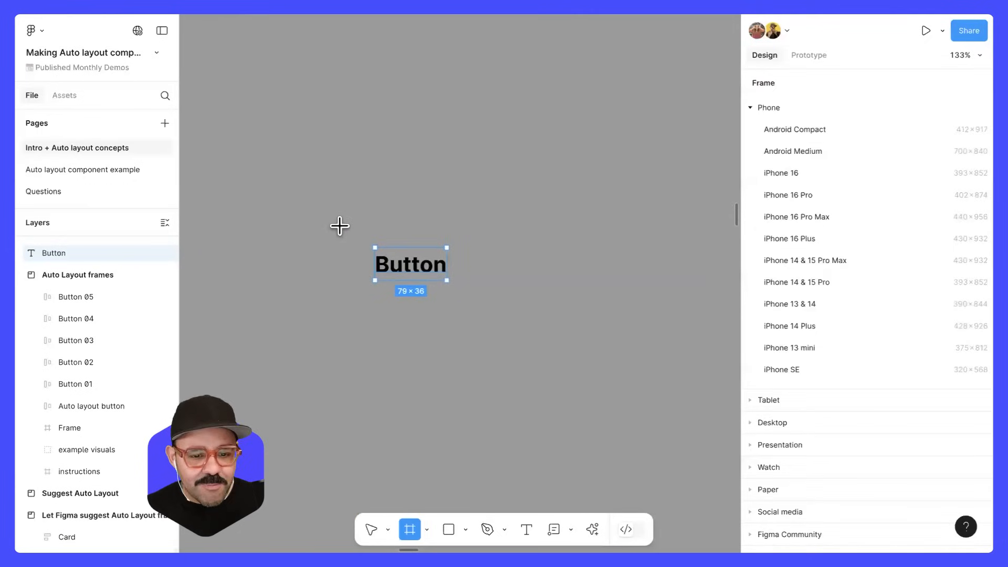
{"action": "left_click_drag", "start_coordinate": [340, 225], "coordinate": [498, 308]}
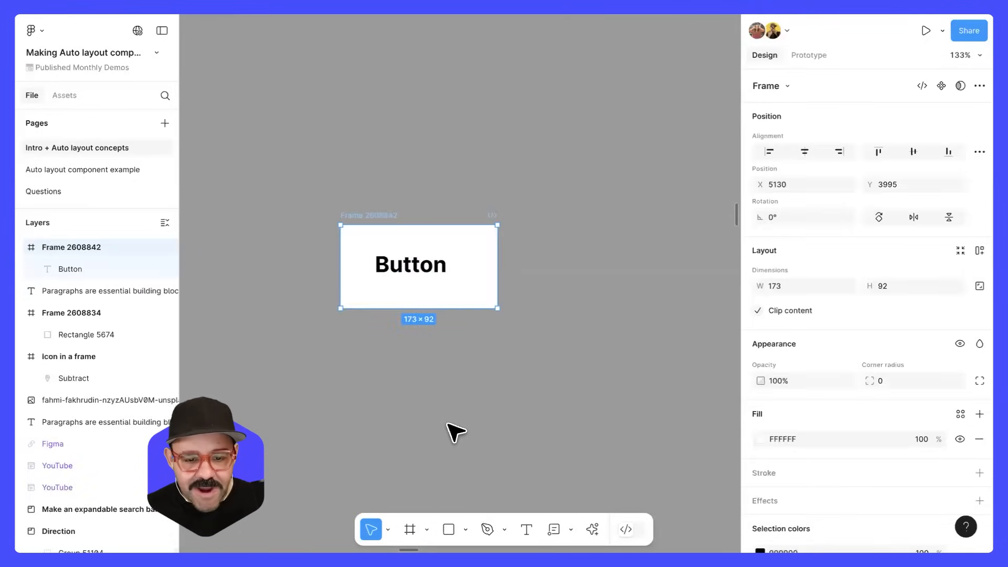
{"action": "left_click_drag", "start_coordinate": [374, 218], "coordinate": [377, 190]}
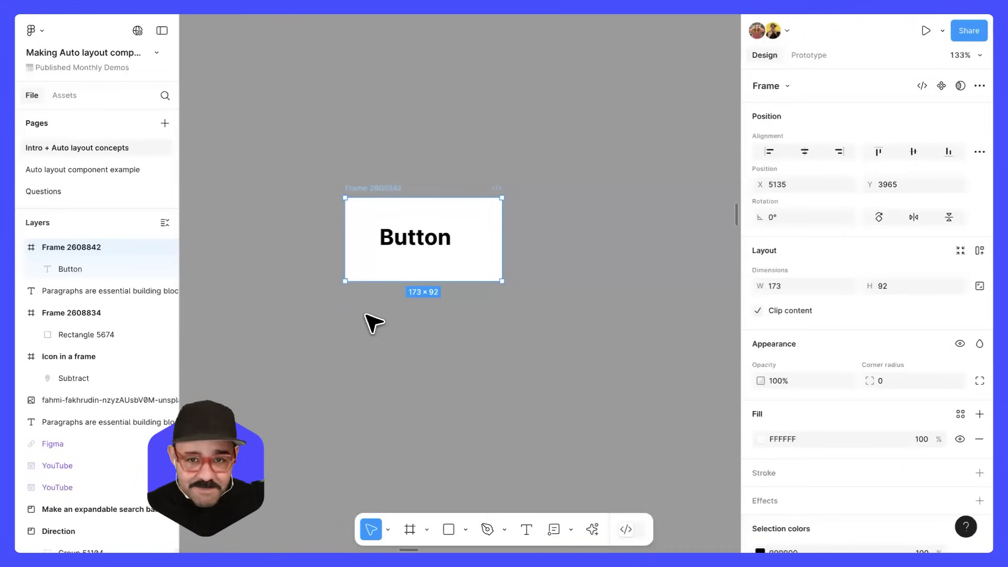
{"action": "key", "text": "shift+a"}
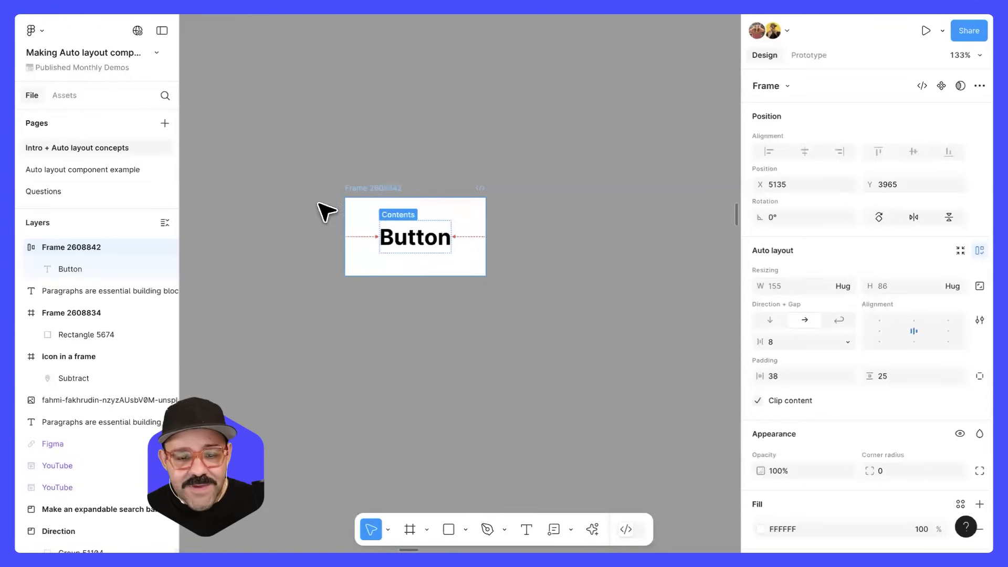
{"action": "scroll", "coordinate": [402, 204], "scroll_direction": "up", "scroll_amount": 5}
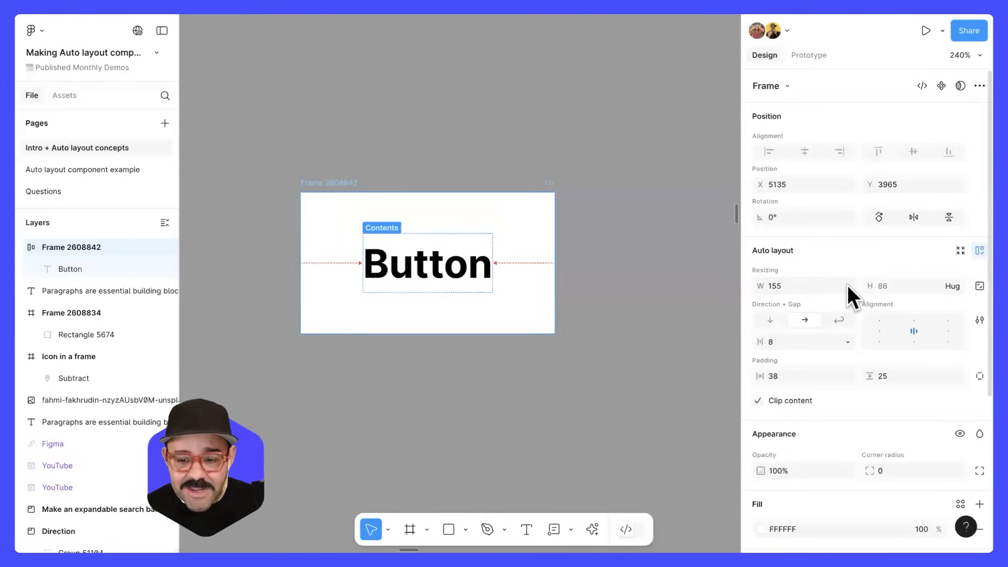
Replace the text inside the auto layout frame with "Monthly workshop"
{"action": "double_click", "coordinate": [421, 272]}
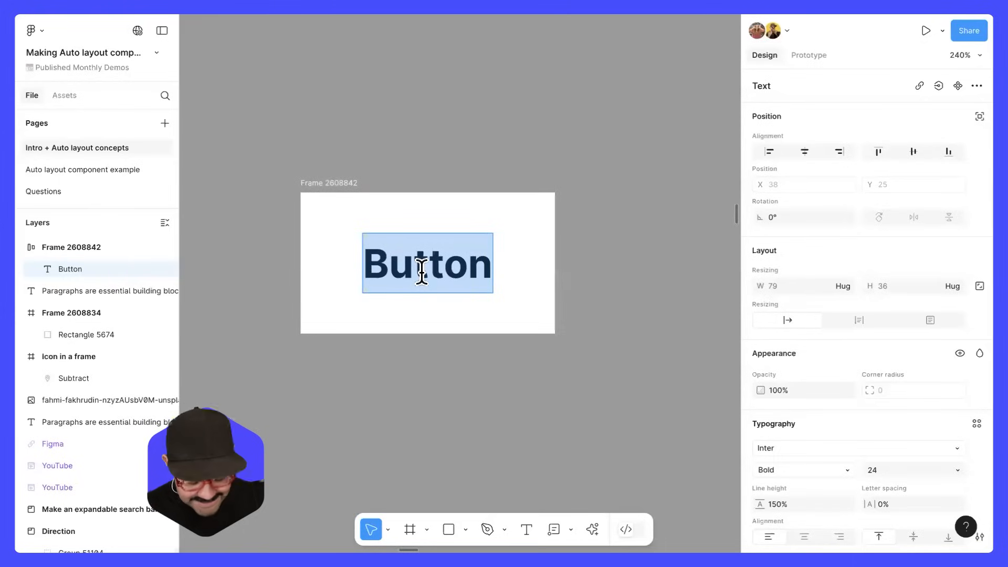
{"action": "type", "text": "Monthy"}
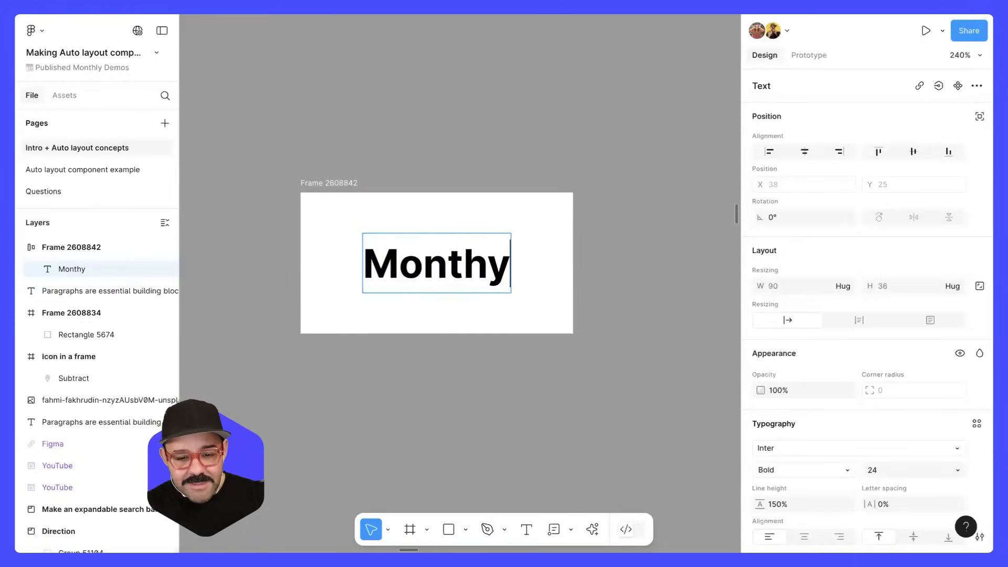
{"action": "key", "text": "BackSpace"}
{"action": "type", "text": "ly workshop"}
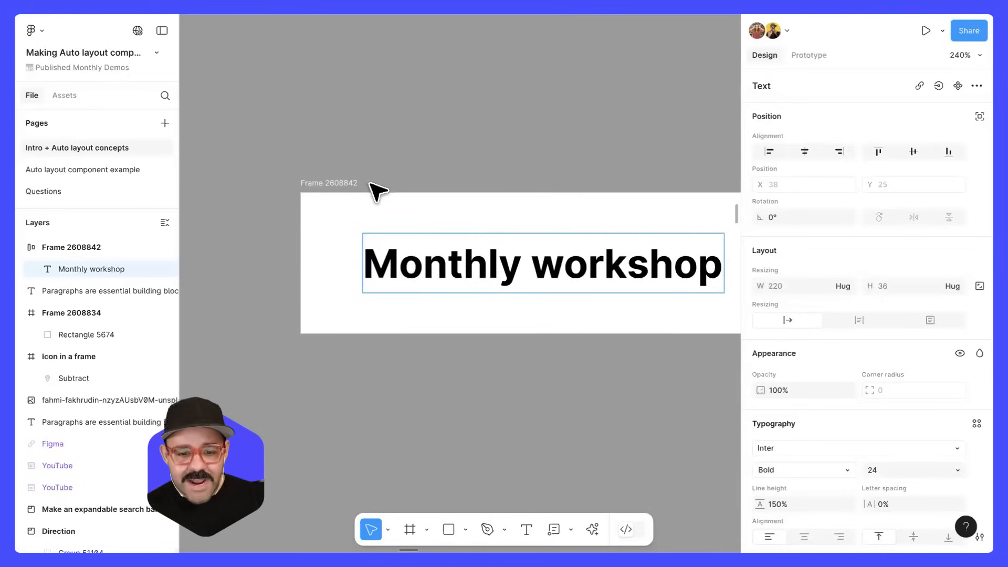
{"action": "scroll", "coordinate": [376, 191], "scroll_direction": "down", "scroll_amount": 5}
{"action": "scroll", "coordinate": [383, 194], "scroll_direction": "up", "scroll_amount": 3}
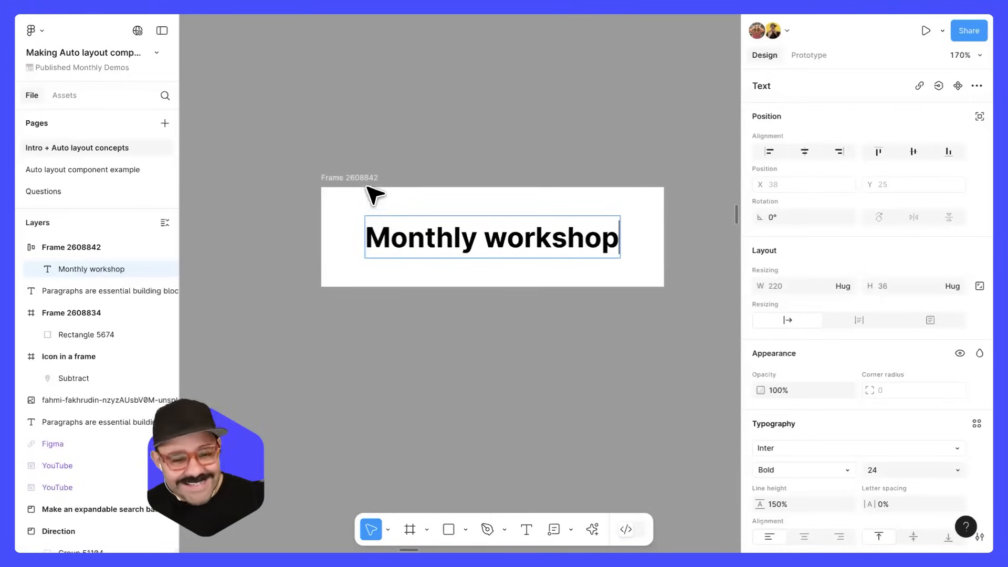
{"action": "key", "text": "Escape"}
Rename the auto layout frame as "Button" and select it to view its layout settings
{"action": "double_click", "coordinate": [364, 177]}
{"action": "type", "text": "Button"}
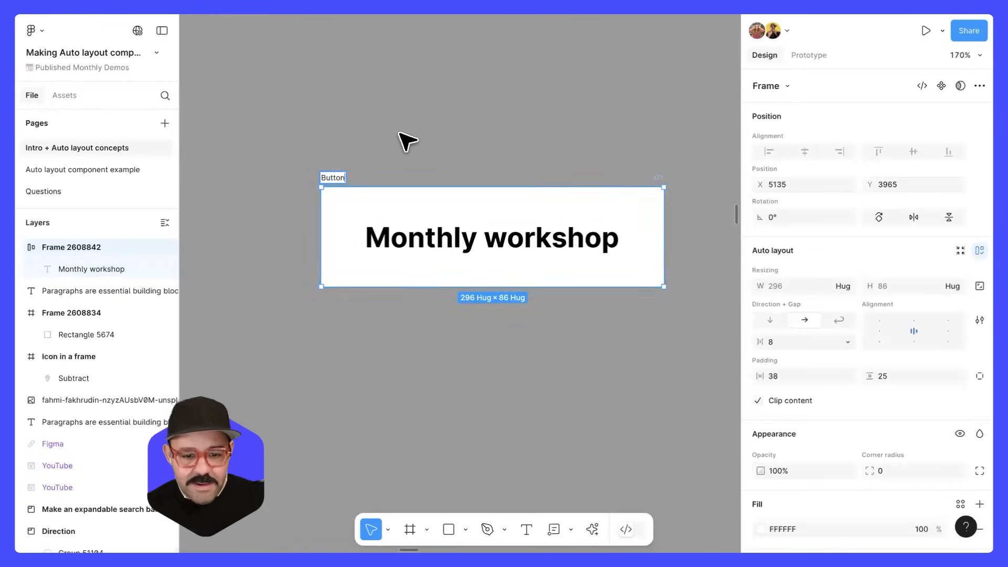
{"action": "left_click", "coordinate": [420, 122]}
{"action": "scroll", "coordinate": [360, 171], "scroll_direction": "right", "scroll_amount": 2}
{"action": "left_click", "coordinate": [286, 195]}
{"action": "scroll", "coordinate": [286, 194], "scroll_direction": "up", "scroll_amount": 2}
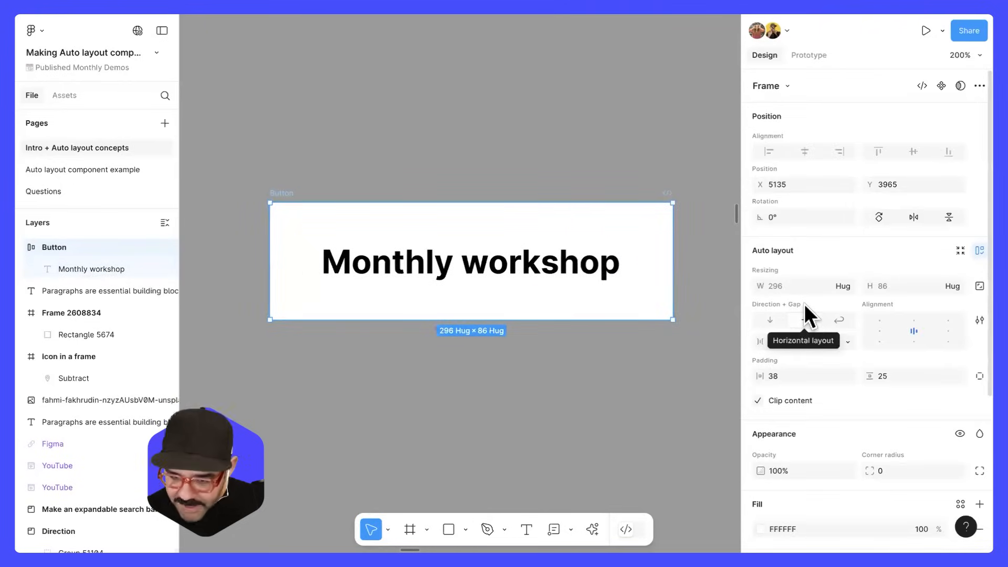
Draw a circle about 32 px wide and nest it in the Button frame before the text
{"action": "left_click", "coordinate": [333, 115]}
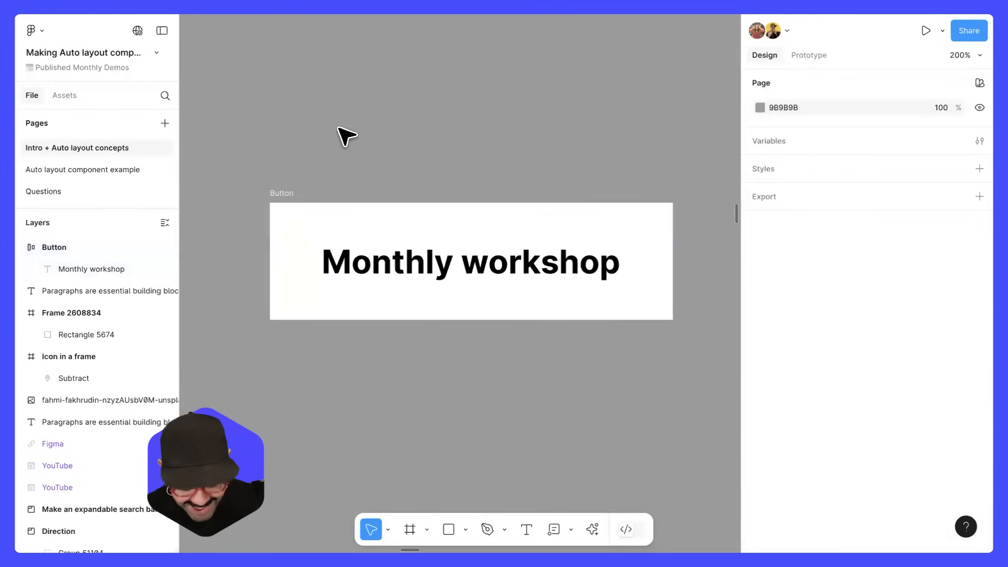
{"action": "key", "text": "o"}
{"action": "mouse_move", "coordinate": [321, 109]}
{"action": "left_mouse_down"}
{"action": "mouse_move", "coordinate": [364, 152]}
{"action": "mouse_move", "coordinate": [374, 117]}
{"action": "mouse_move", "coordinate": [326, 254]}
{"action": "mouse_move", "coordinate": [355, 268]}
{"action": "mouse_move", "coordinate": [607, 270]}
{"action": "mouse_move", "coordinate": [318, 270]}
{"action": "left_mouse_up"}
{"action": "left_click_drag", "start_coordinate": [519, 382], "coordinate": [462, 378]}
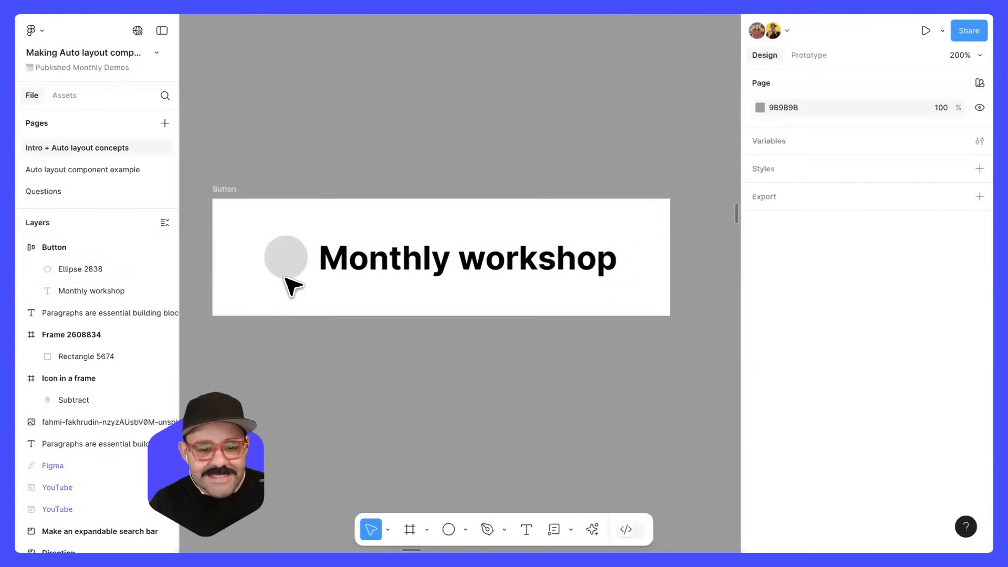
Duplicate the circle inside the Button frame
{"action": "left_click", "coordinate": [290, 268]}
{"action": "scroll", "coordinate": [300, 339], "scroll_direction": "down", "scroll_amount": 1}
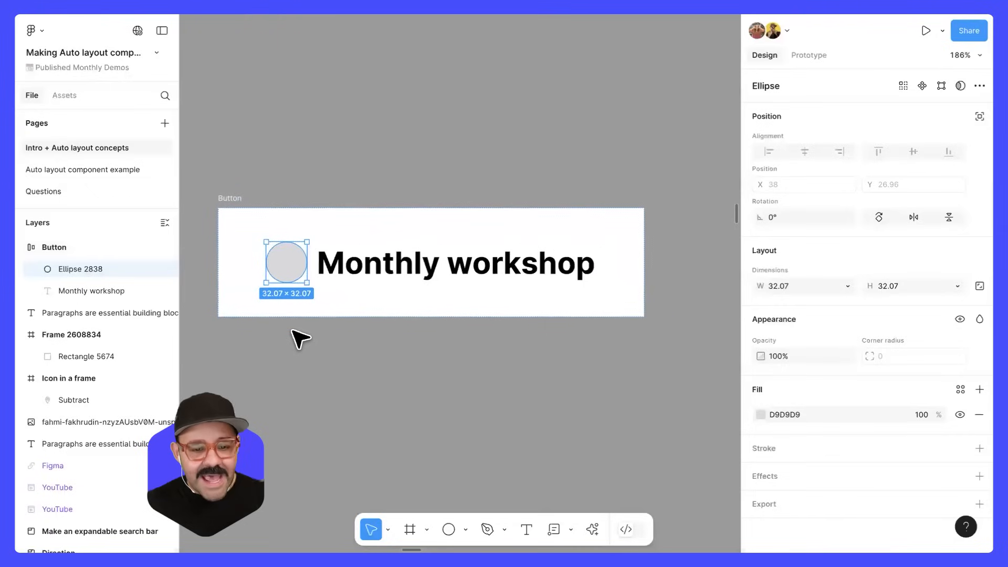
{"action": "key", "text": "ctrl+d"}
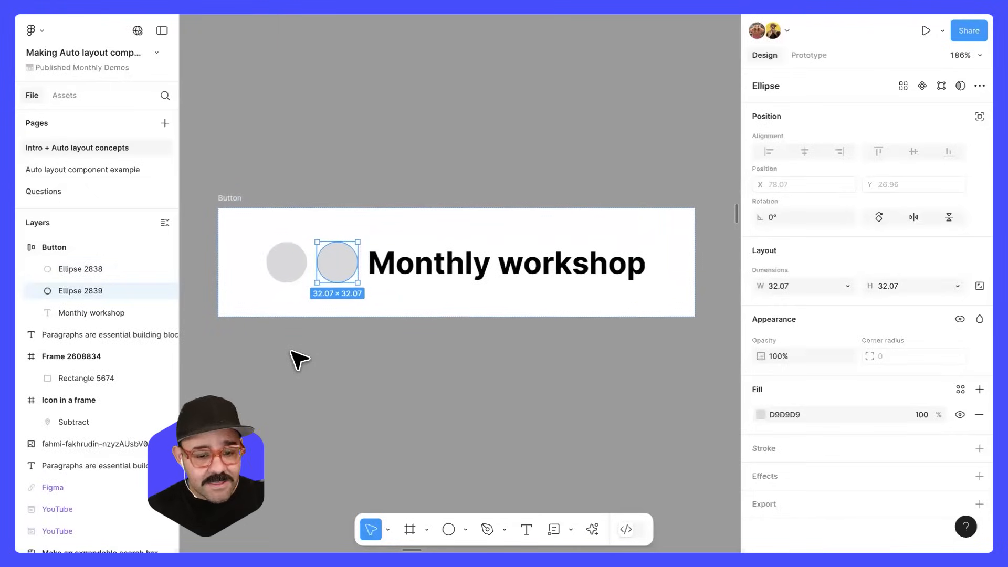
Delete both circles from the Button frame
{"action": "key", "text": "Delete"}
{"action": "left_click", "coordinate": [287, 266]}
{"action": "key", "text": "Delete"}
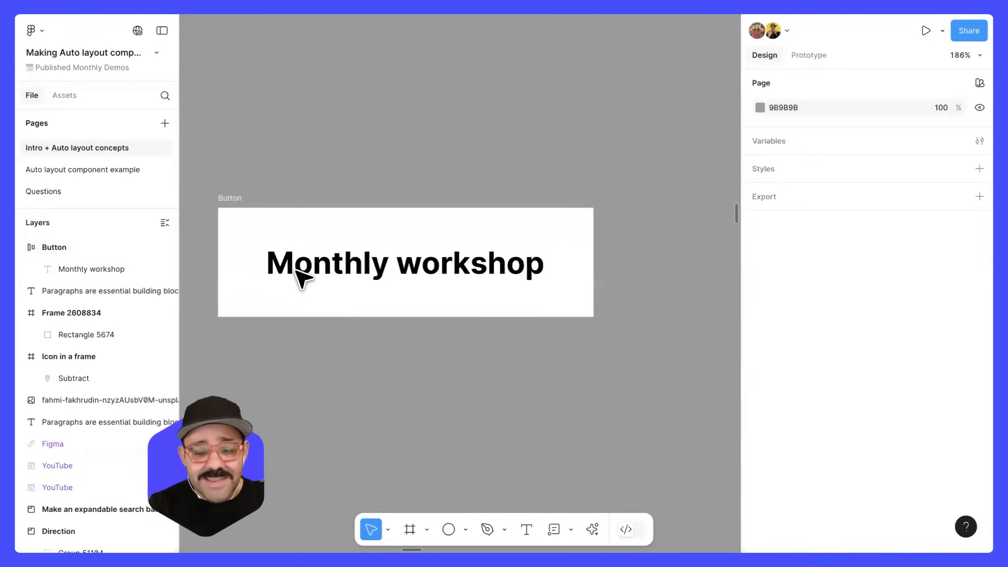
Set the Button frame to fixed width, narrow it to about 237, and widen it to about 306
{"action": "left_click", "coordinate": [245, 213]}
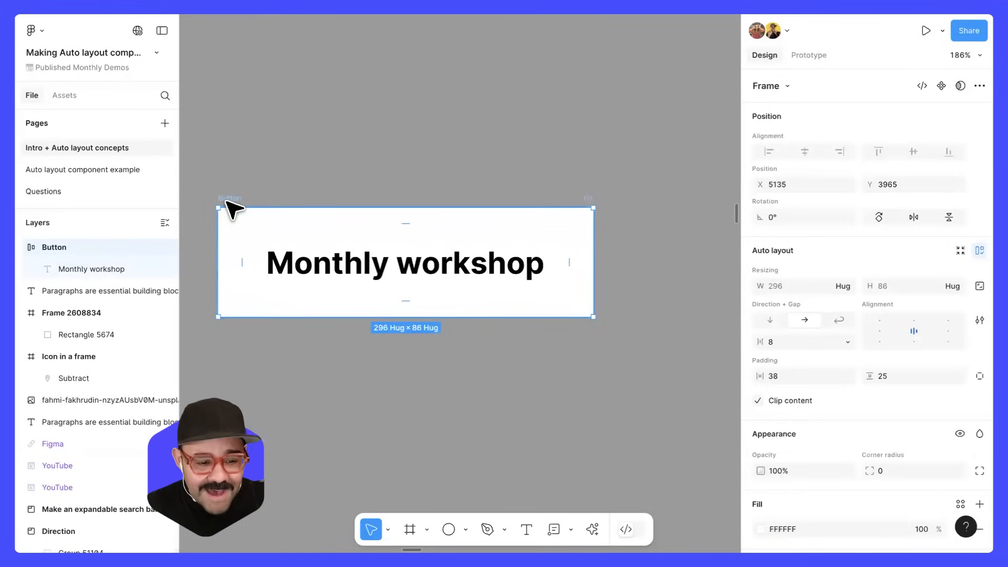
{"action": "left_click", "coordinate": [303, 268]}
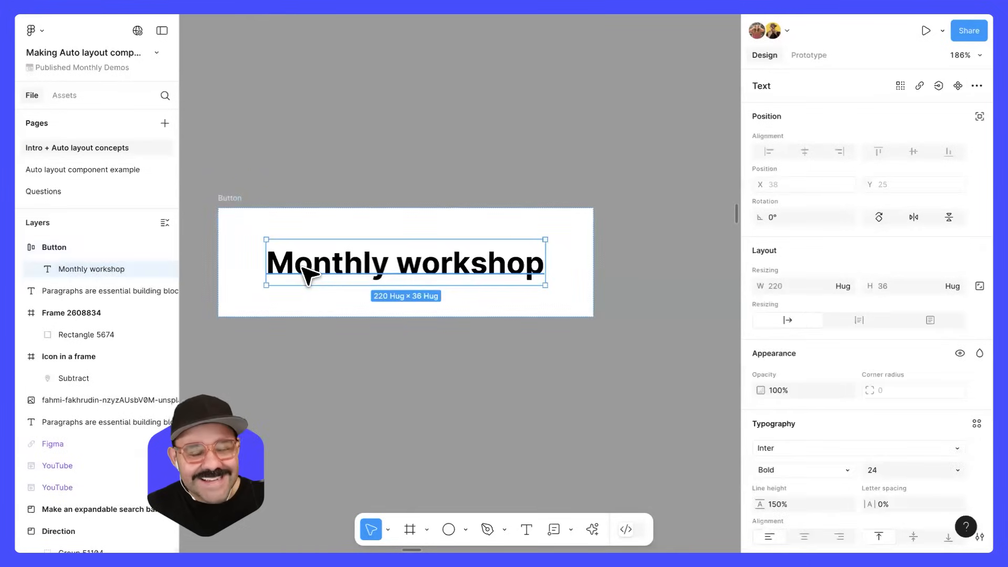
{"action": "left_click", "coordinate": [229, 201]}
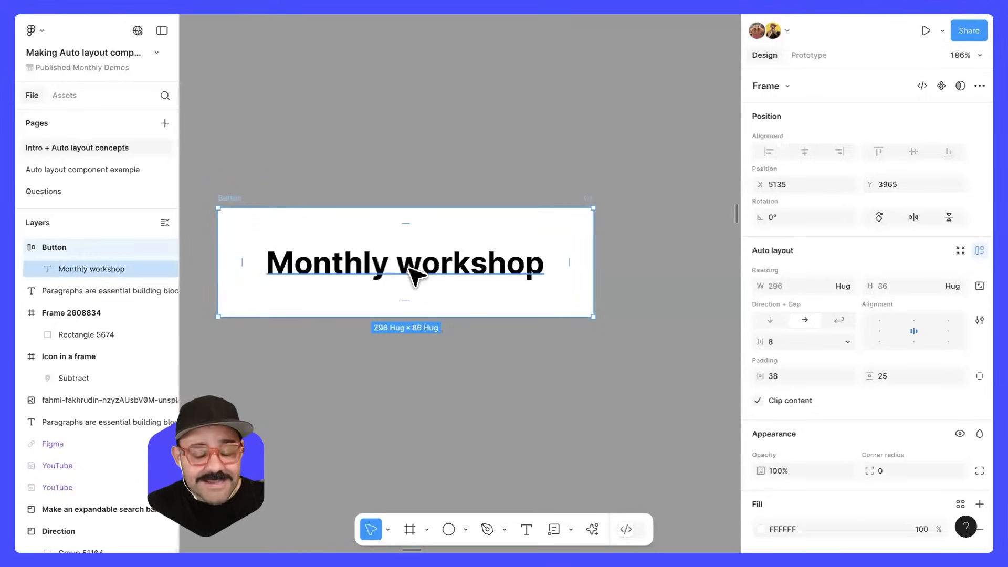
{"action": "left_click", "coordinate": [847, 286]}
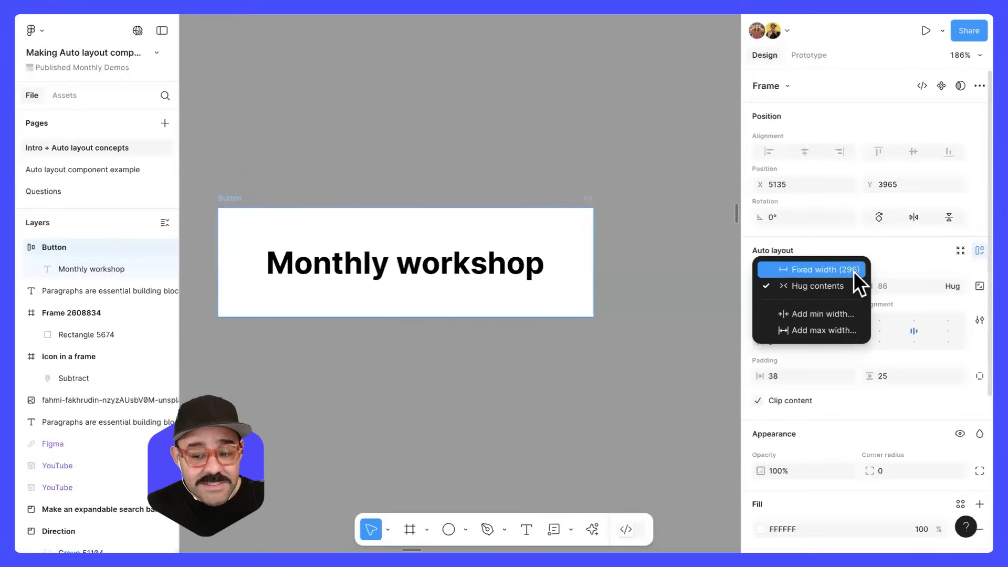
{"action": "left_click", "coordinate": [853, 272]}
{"action": "left_click_drag", "start_coordinate": [551, 271], "coordinate": [513, 307]}
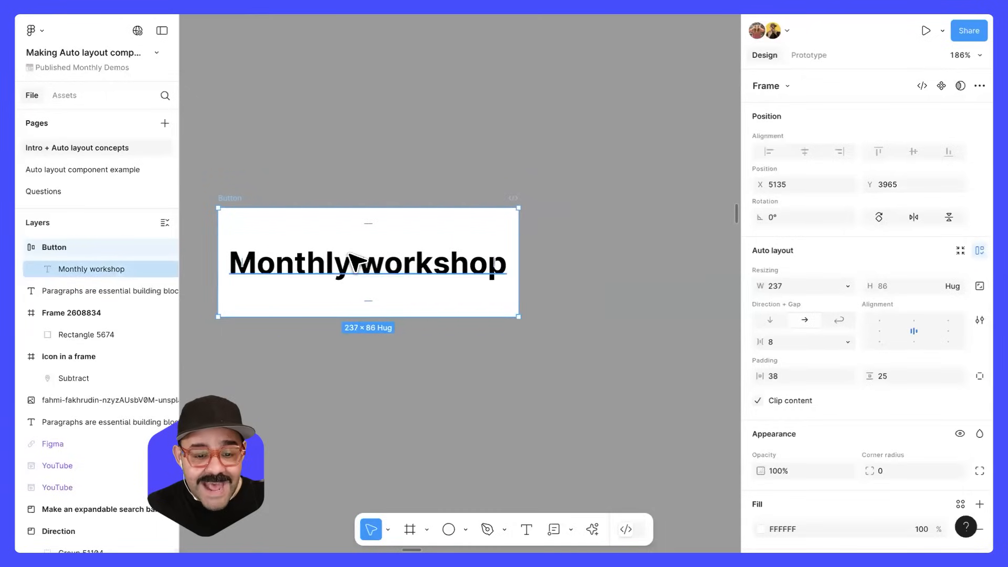
{"action": "left_click_drag", "start_coordinate": [522, 241], "coordinate": [606, 251]}
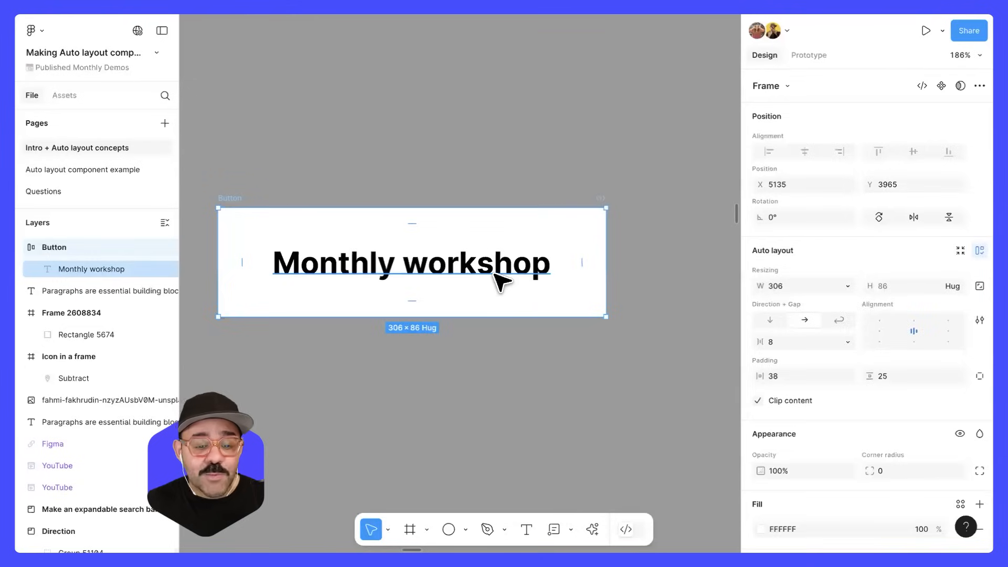
Check the resizing settings of the Monthly workshop text and reselect the Button frame
{"action": "left_click", "coordinate": [501, 281]}
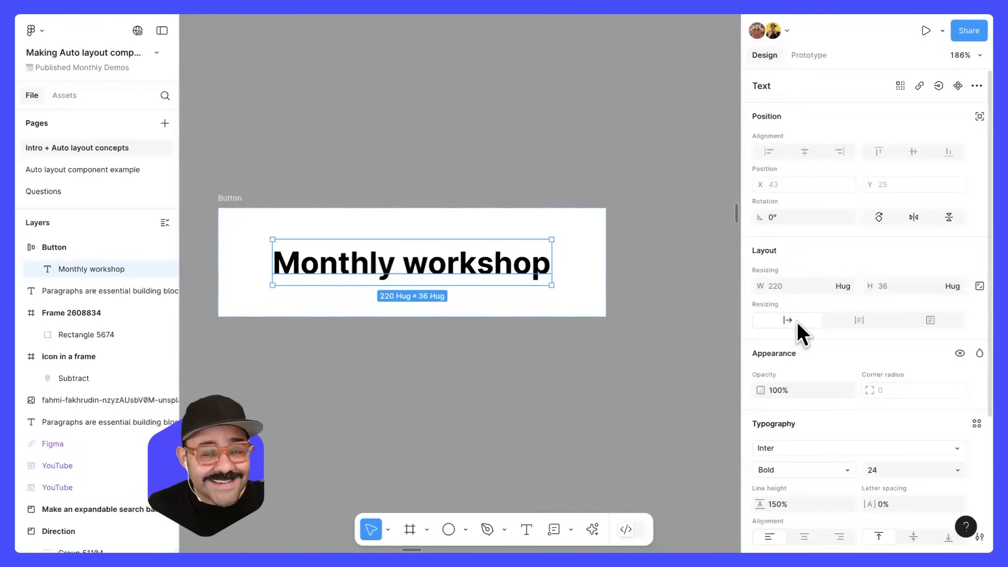
{"action": "left_click", "coordinate": [244, 210]}
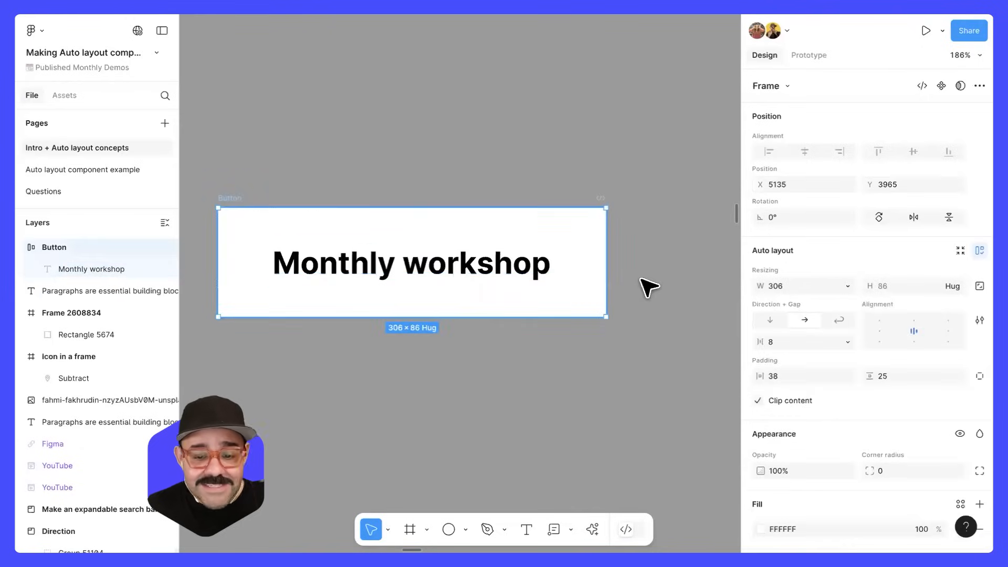
Widen the Button frame to about 332 and check the Monthly workshop text's resizing inside it
{"action": "left_click_drag", "start_coordinate": [607, 275], "coordinate": [640, 292]}
{"action": "left_click", "coordinate": [473, 263]}
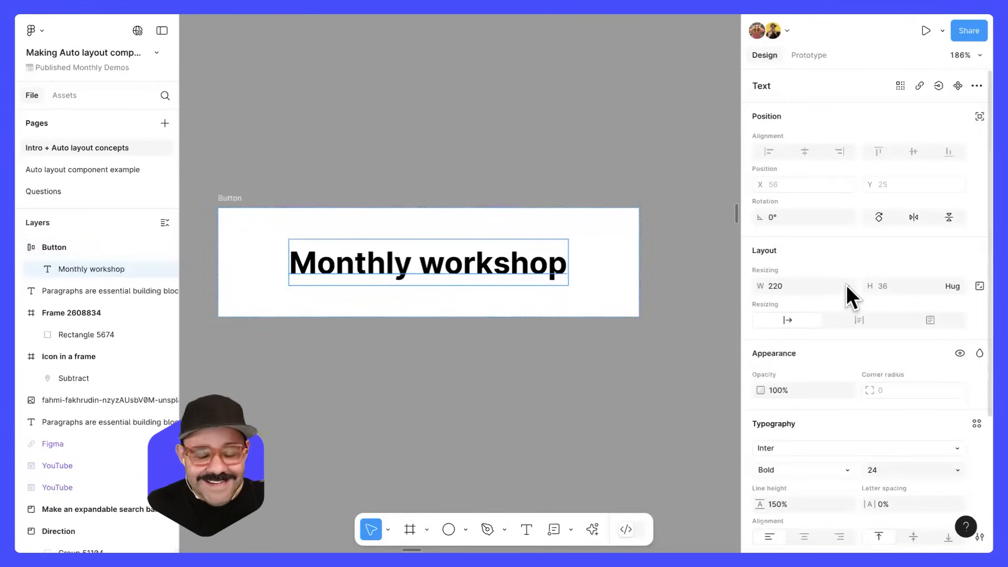
{"action": "left_click", "coordinate": [221, 199]}
Set the Monthly workshop text to auto height and its width to fill container
{"action": "left_click", "coordinate": [537, 272]}
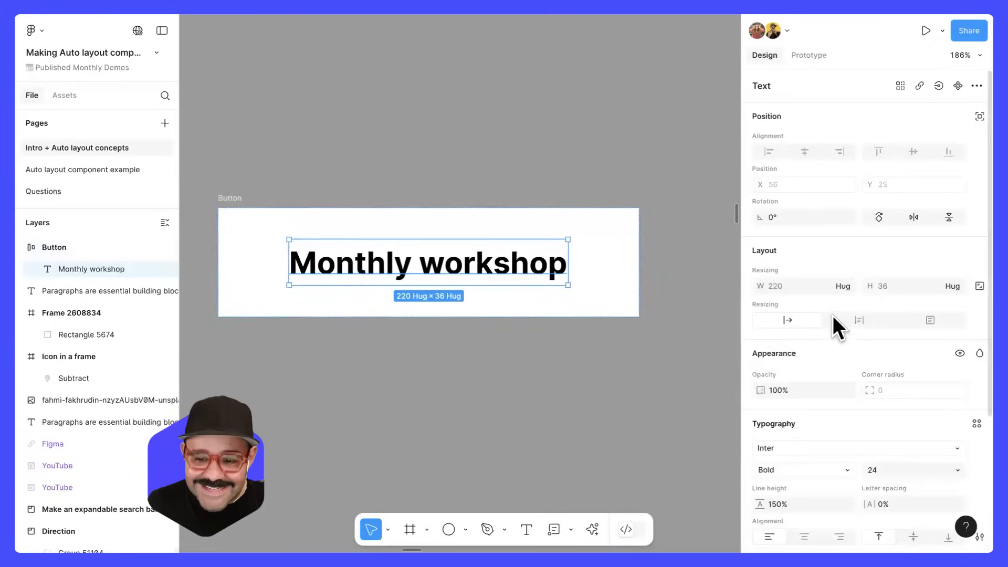
{"action": "left_click", "coordinate": [853, 319]}
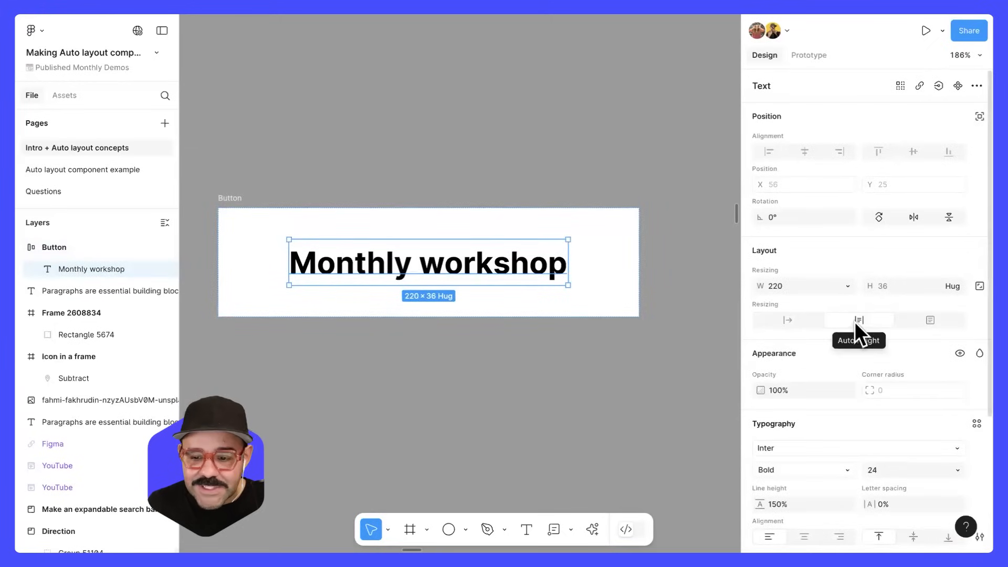
{"action": "left_click", "coordinate": [848, 282]}
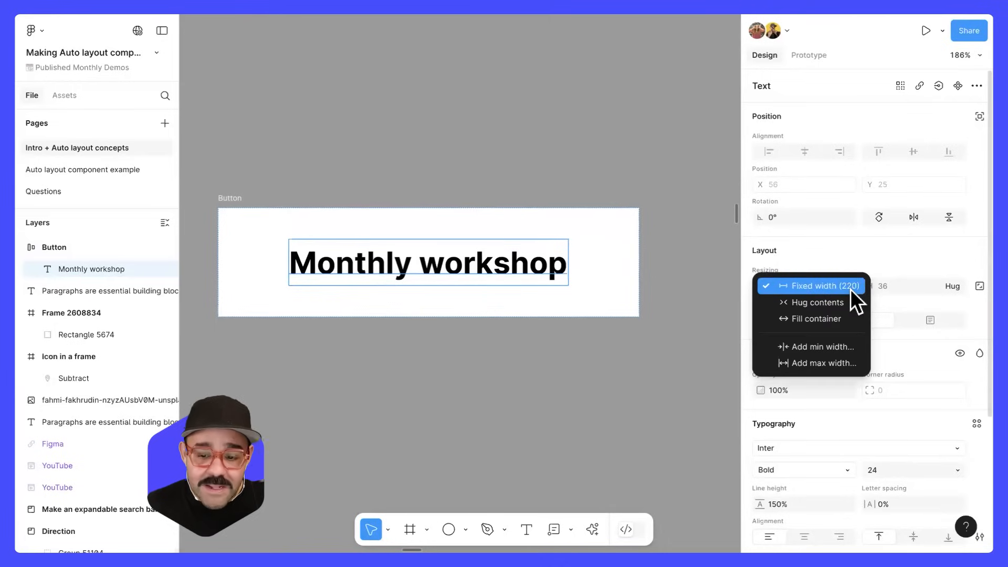
{"action": "left_click", "coordinate": [842, 317]}
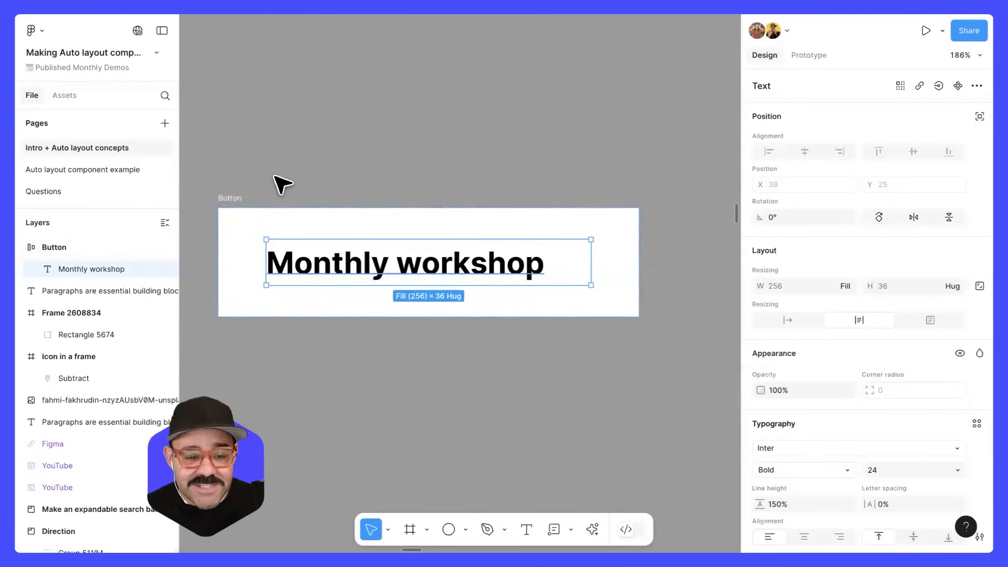
Test resizing the Button frame, move it slightly up the canvas, and widen it to about 337
{"action": "left_click", "coordinate": [637, 286]}
{"action": "mouse_move", "coordinate": [637, 286]}
{"action": "left_mouse_down"}
{"action": "mouse_move", "coordinate": [363, 292]}
{"action": "mouse_move", "coordinate": [634, 306]}
{"action": "mouse_move", "coordinate": [414, 305]}
{"action": "mouse_move", "coordinate": [491, 315]}
{"action": "mouse_move", "coordinate": [664, 315]}
{"action": "mouse_move", "coordinate": [340, 313]}
{"action": "mouse_move", "coordinate": [640, 305]}
{"action": "left_mouse_up"}
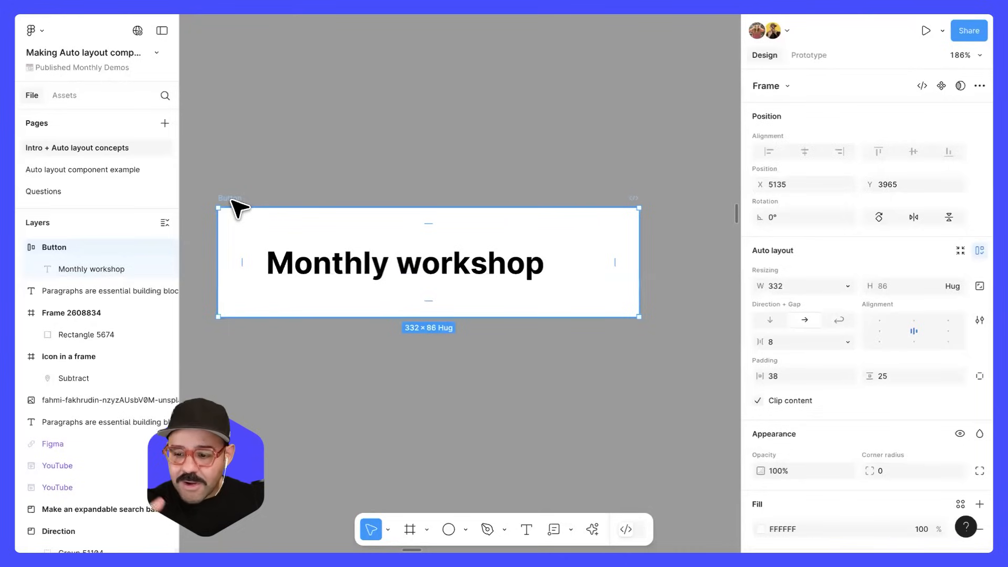
{"action": "left_click_drag", "start_coordinate": [232, 205], "coordinate": [240, 165]}
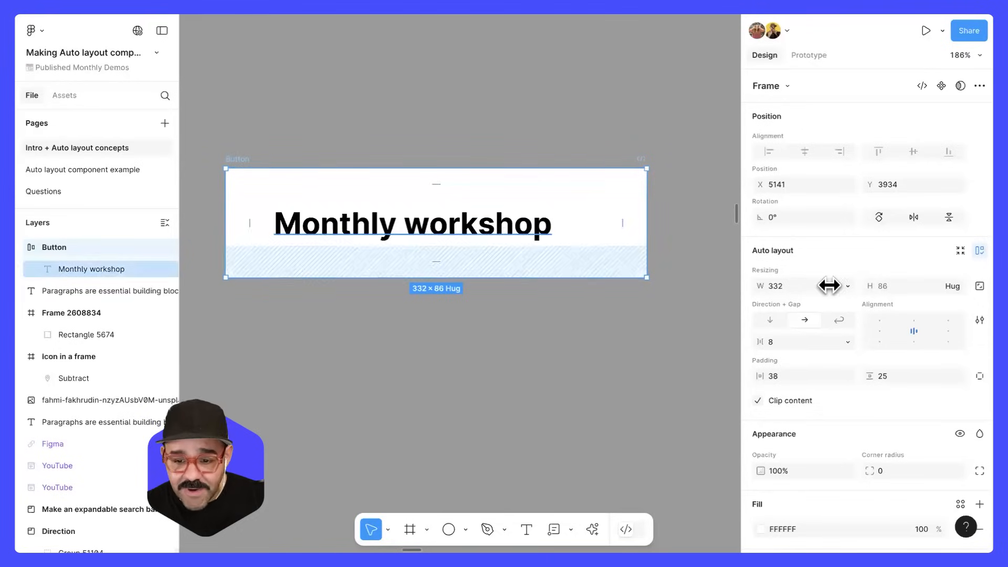
{"action": "mouse_move", "coordinate": [642, 231]}
{"action": "left_mouse_down"}
{"action": "mouse_move", "coordinate": [655, 232]}
{"action": "mouse_move", "coordinate": [509, 232]}
{"action": "mouse_move", "coordinate": [654, 231]}
{"action": "left_mouse_up"}
Review the width resizing options of the Button frame and its text, and widen the frame to about 359
{"action": "left_click", "coordinate": [846, 285]}
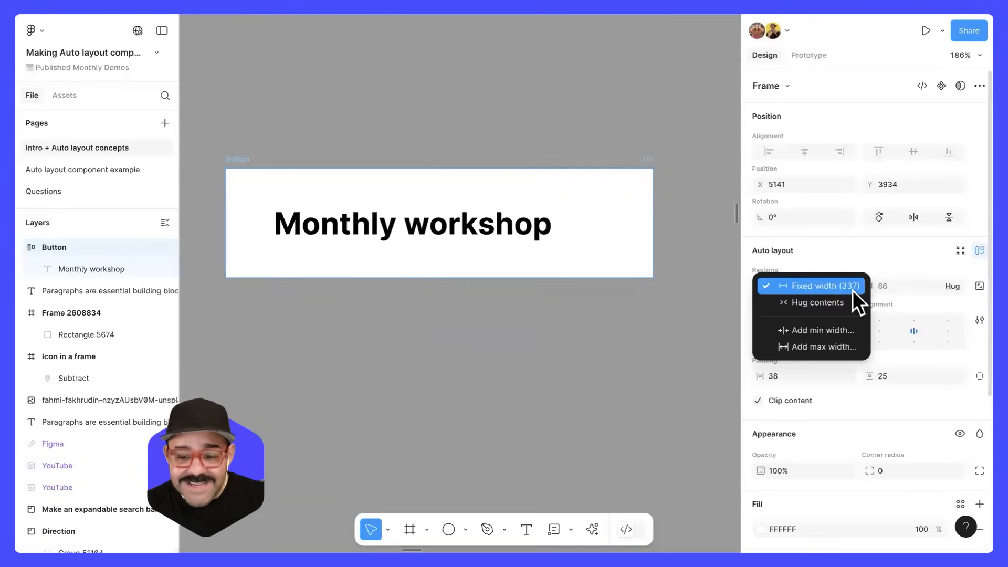
{"action": "left_click", "coordinate": [655, 231]}
{"action": "mouse_move", "coordinate": [652, 223]}
{"action": "left_mouse_down"}
{"action": "mouse_move", "coordinate": [689, 224]}
{"action": "mouse_move", "coordinate": [495, 225]}
{"action": "mouse_move", "coordinate": [651, 231]}
{"action": "left_mouse_up"}
{"action": "left_click", "coordinate": [490, 224]}
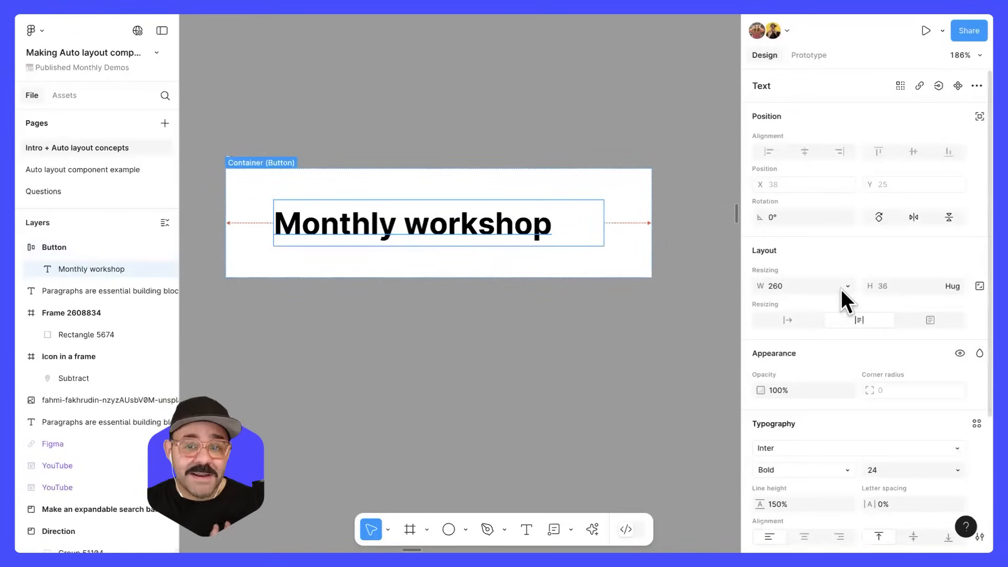
{"action": "left_click", "coordinate": [238, 161]}
{"action": "left_click_drag", "start_coordinate": [649, 235], "coordinate": [681, 247]}
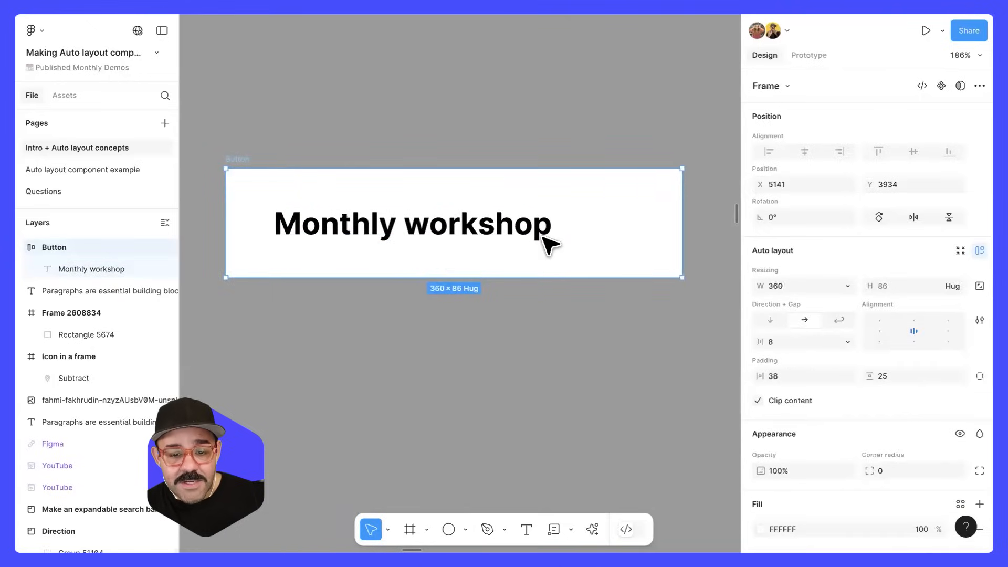
Check the width and height resizing options of the Monthly workshop text
{"action": "left_click", "coordinate": [540, 233]}
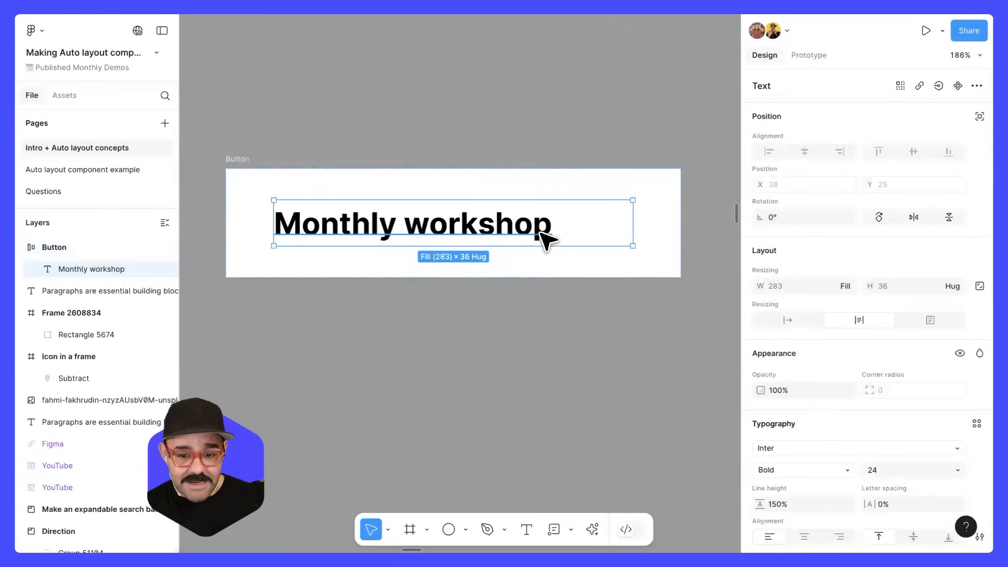
{"action": "left_click", "coordinate": [849, 286]}
{"action": "left_click", "coordinate": [954, 283]}
{"action": "left_click", "coordinate": [957, 285]}
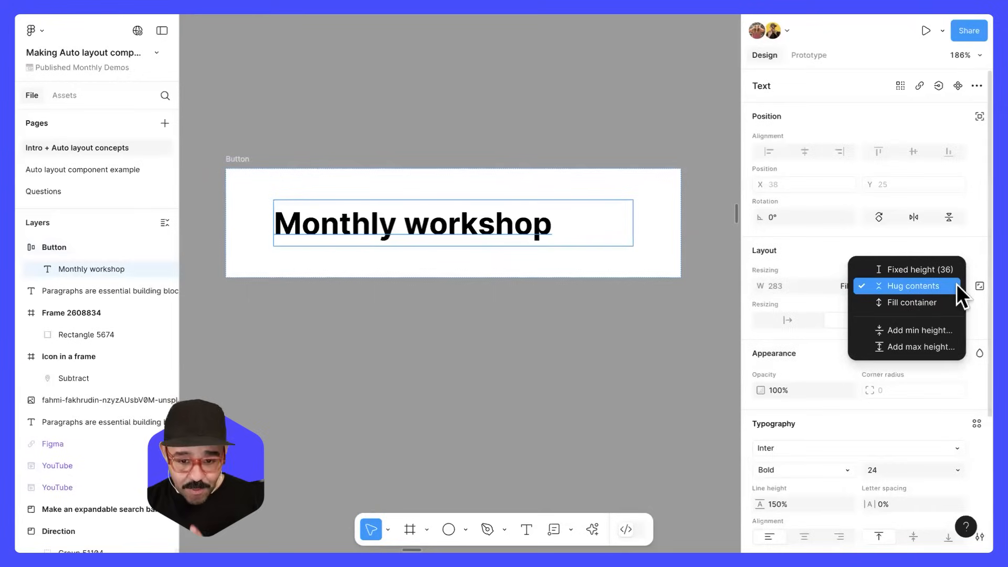
Duplicate the Button frame below the original and delete the text from the copy
{"action": "scroll", "coordinate": [437, 321], "scroll_direction": "down", "scroll_amount": 5}
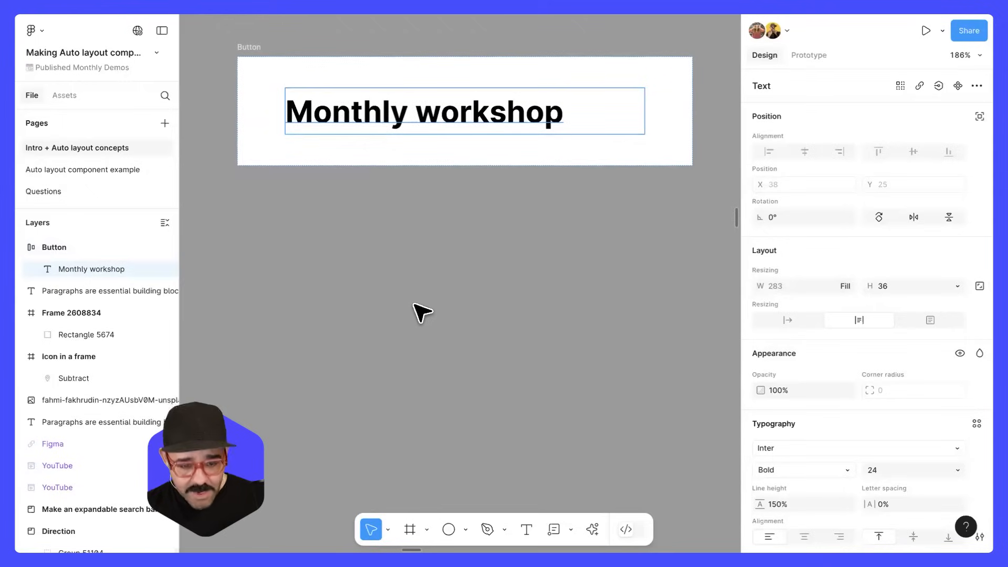
{"action": "key", "text": "o"}
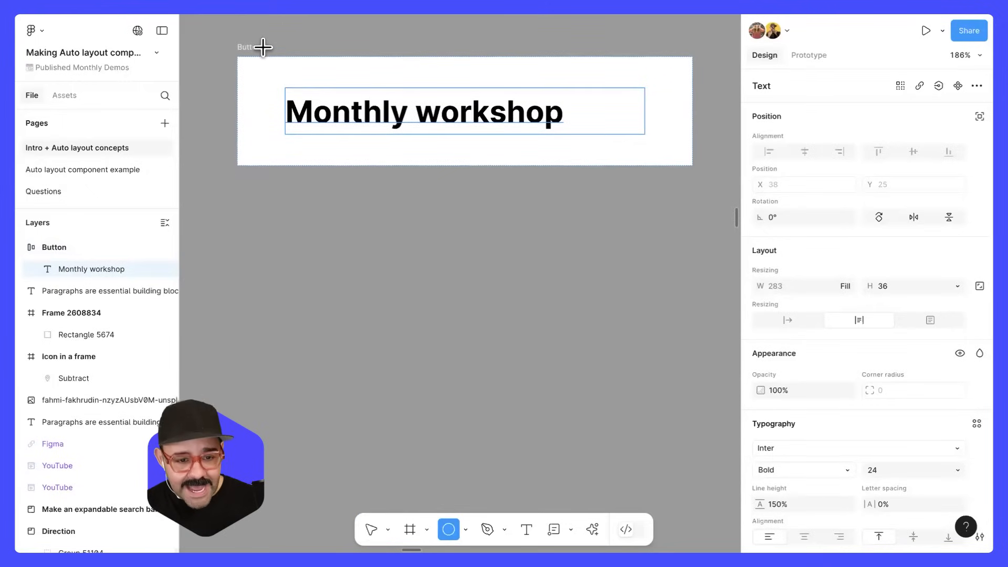
{"action": "key", "text": "v"}
{"action": "left_click_drag", "start_coordinate": [257, 49], "coordinate": [337, 309]}
{"action": "double_click", "coordinate": [337, 309]}
{"action": "key", "text": "Delete"}
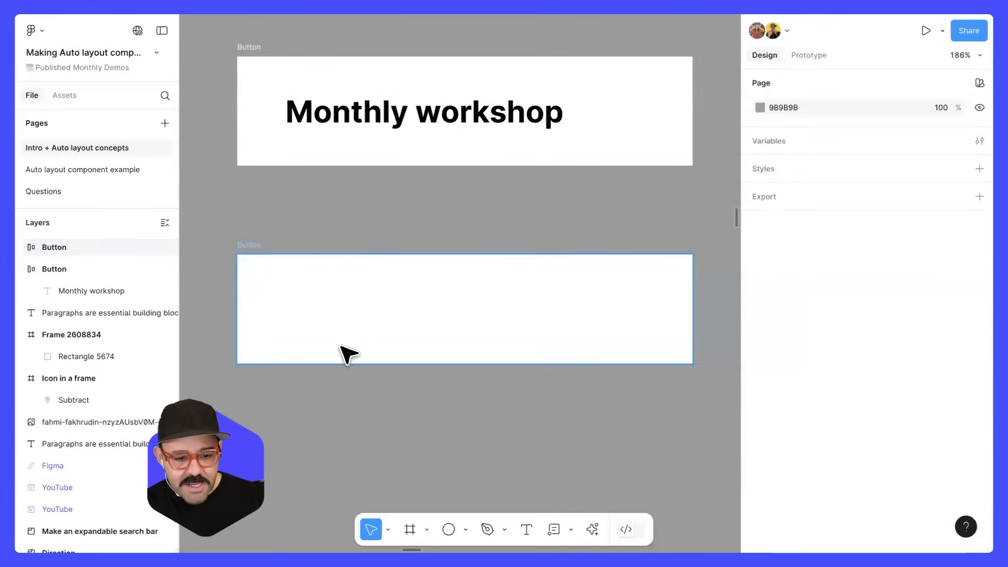
Draw a circle about 55 in diameter below the empty Button frame and duplicate it into a row of three
{"action": "key", "text": "o"}
{"action": "left_click_drag", "start_coordinate": [315, 397], "coordinate": [378, 448]}
{"action": "left_click_drag", "start_coordinate": [359, 442], "coordinate": [315, 435]}
{"action": "left_click", "coordinate": [584, 440]}
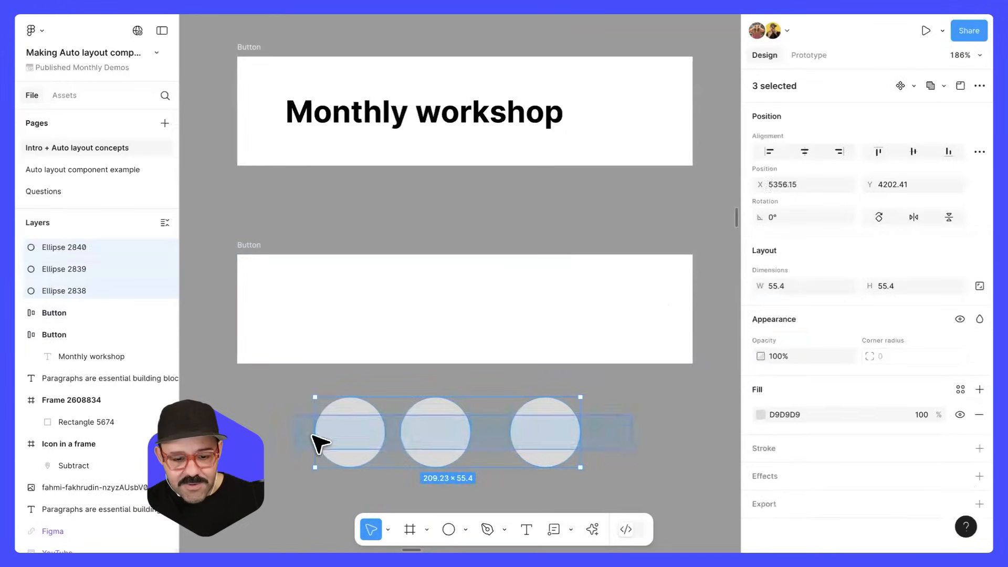
Cut the three circles and paste them into the empty Button frame
{"action": "key", "text": "ctrl+x"}
{"action": "left_click", "coordinate": [271, 265]}
{"action": "key", "text": "ctrl+v"}
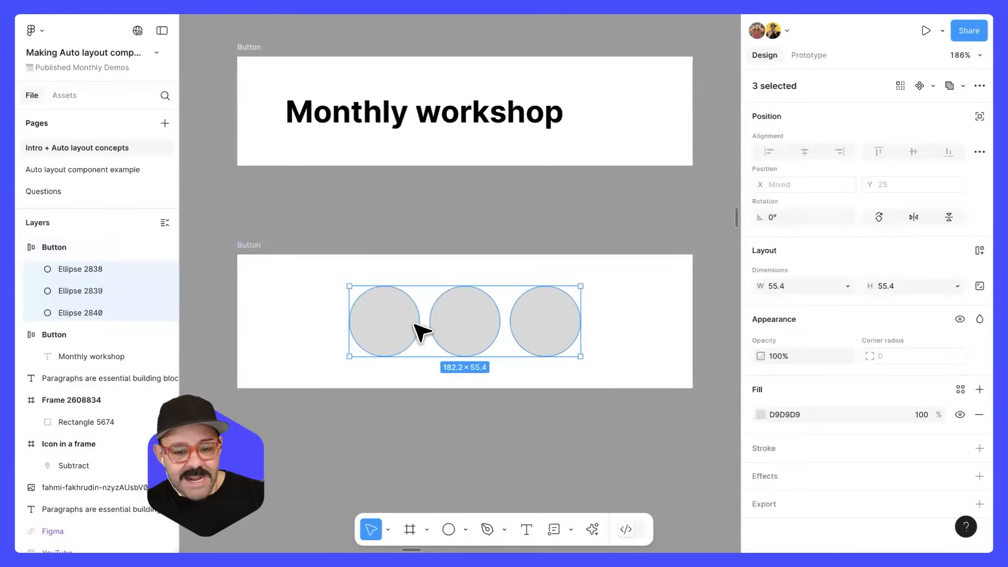
{"action": "left_click", "coordinate": [223, 236]}
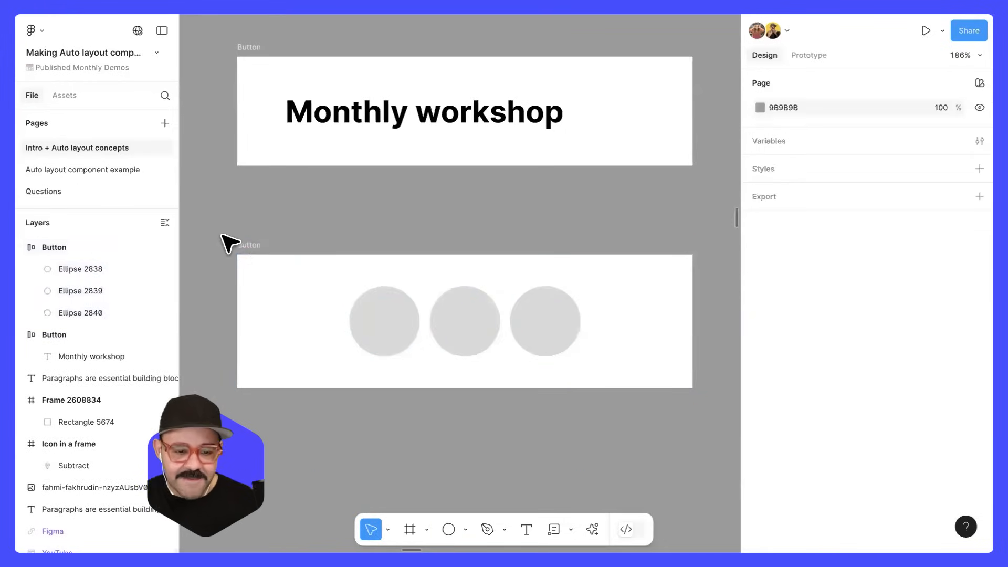
Select the three circles in the lower Button frame and check their width resizing options
{"action": "left_click", "coordinate": [254, 257]}
{"action": "left_click", "coordinate": [546, 323]}
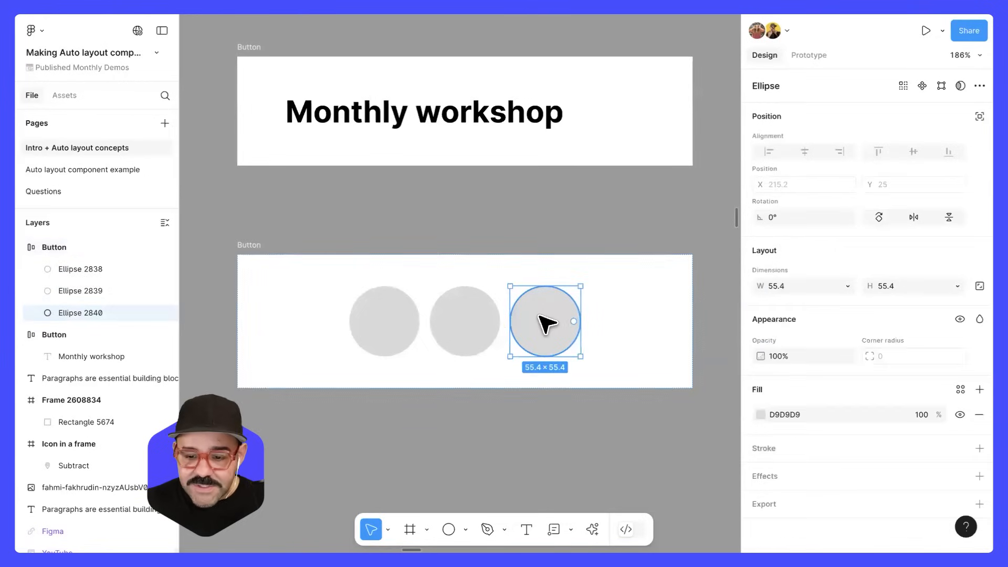
{"action": "left_click", "coordinate": [488, 342], "text": "shift"}
{"action": "left_click", "coordinate": [411, 333], "text": "shift"}
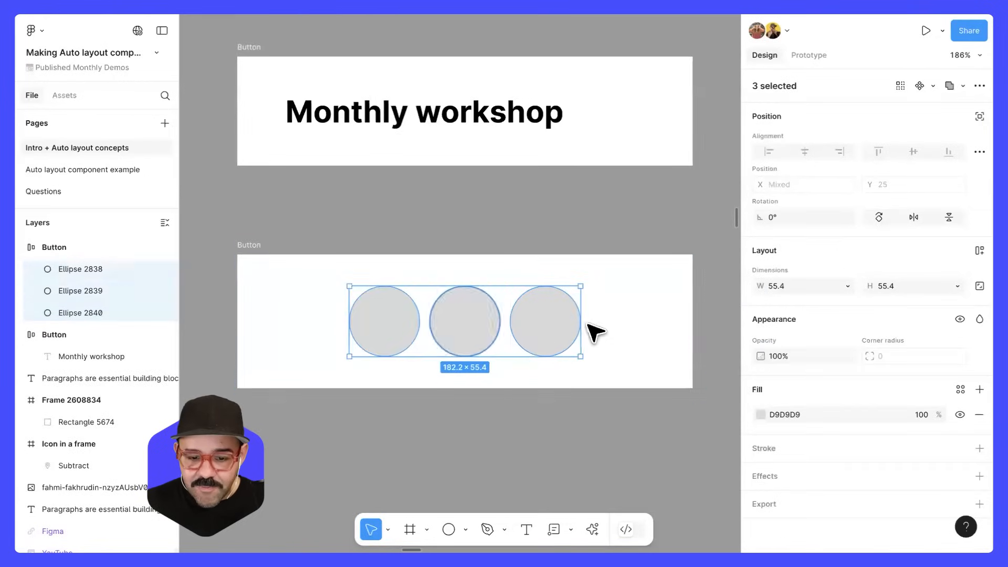
{"action": "left_click", "coordinate": [848, 286]}
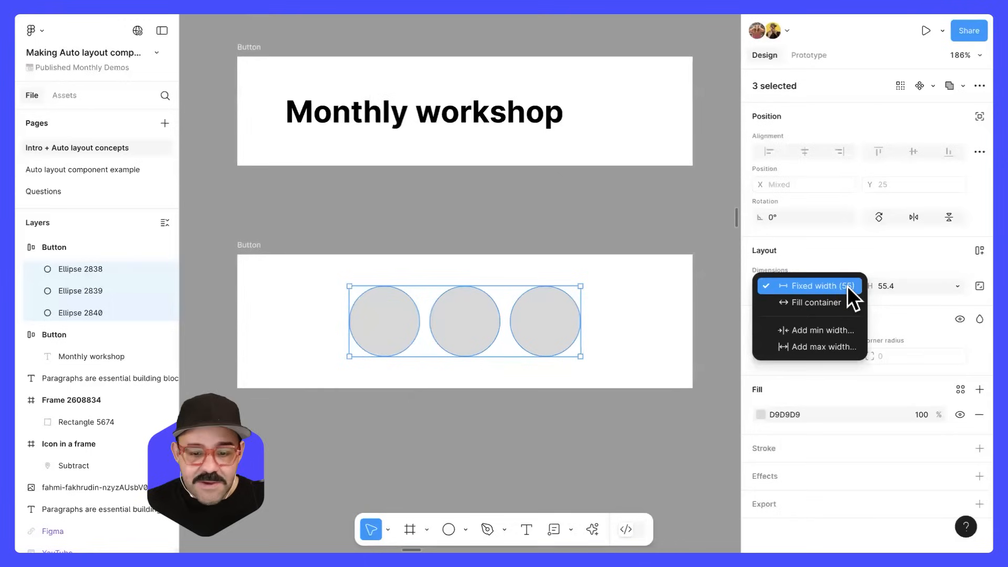
{"action": "left_click", "coordinate": [847, 286]}
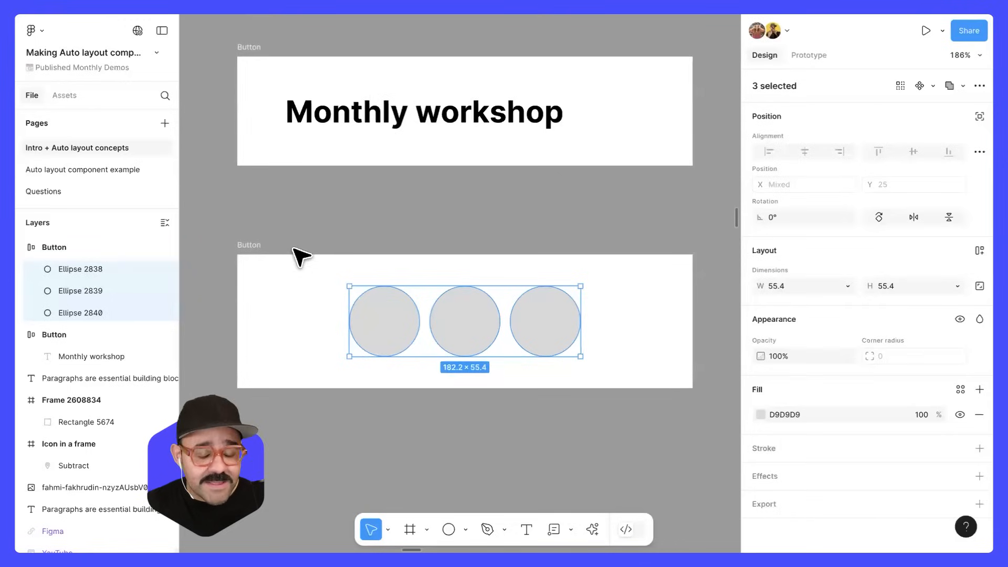
{"action": "key", "text": "Escape"}
{"action": "left_click_drag", "start_coordinate": [686, 321], "coordinate": [397, 341]}
{"action": "left_click_drag", "start_coordinate": [397, 357], "coordinate": [587, 336]}
{"action": "key", "text": "ctrl+z"}
{"action": "key", "text": "ctrl+z"}
{"action": "key", "text": "ctrl+z"}
Try deleting the three circles from the lower Button frame, and undo the deletion
{"action": "left_click_drag", "start_coordinate": [468, 396], "coordinate": [394, 397]}
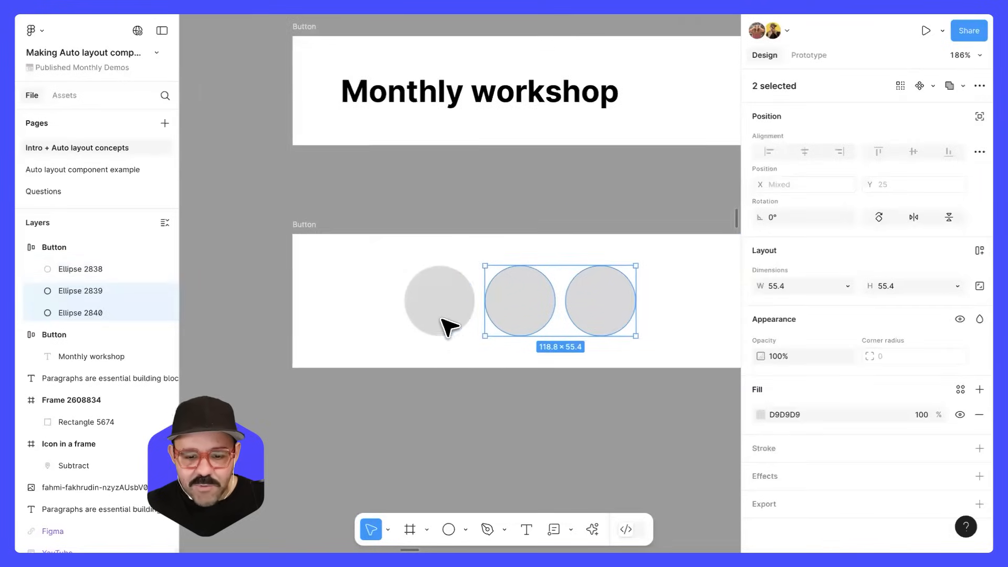
{"action": "left_click", "coordinate": [444, 320], "text": "shift"}
{"action": "key", "text": "Delete"}
{"action": "scroll", "coordinate": [439, 400], "scroll_direction": "down", "scroll_amount": 1}
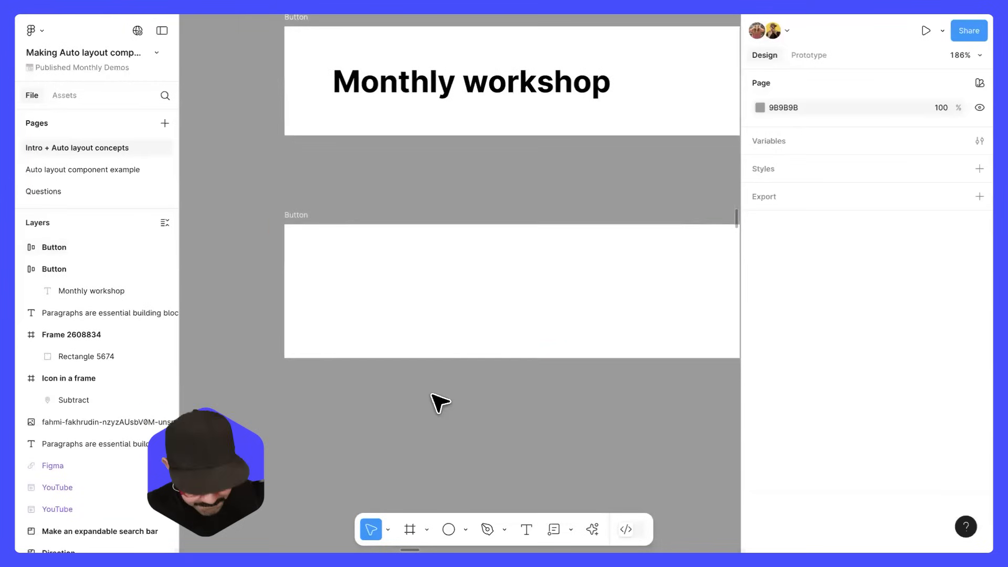
{"action": "key", "text": "ctrl+z"}
{"action": "scroll", "coordinate": [436, 357], "scroll_direction": "right", "scroll_amount": 2}
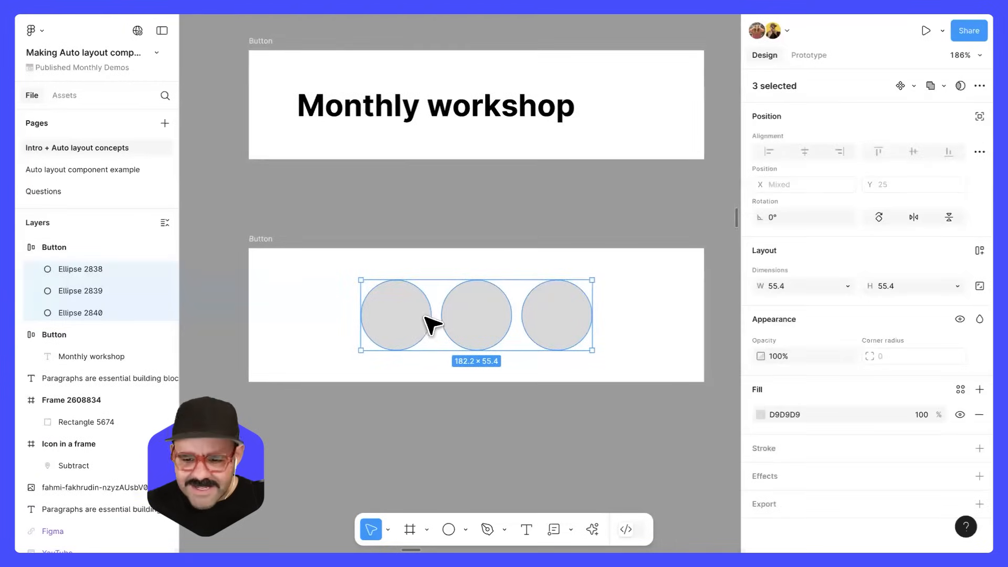
Align the lower Button frame's circles to the left, to the right, and back to the center
{"action": "left_click", "coordinate": [450, 326]}
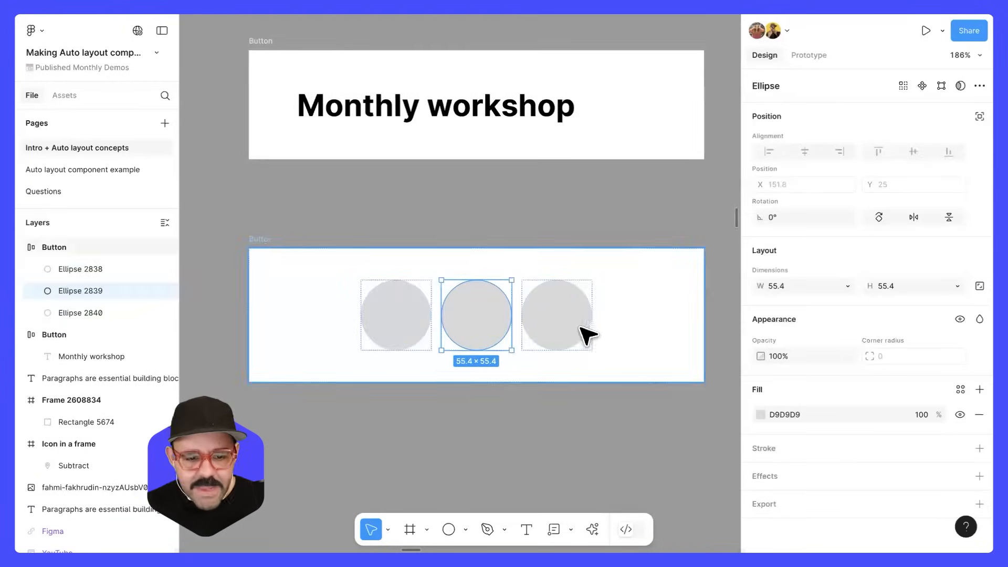
{"action": "left_click", "coordinate": [604, 335]}
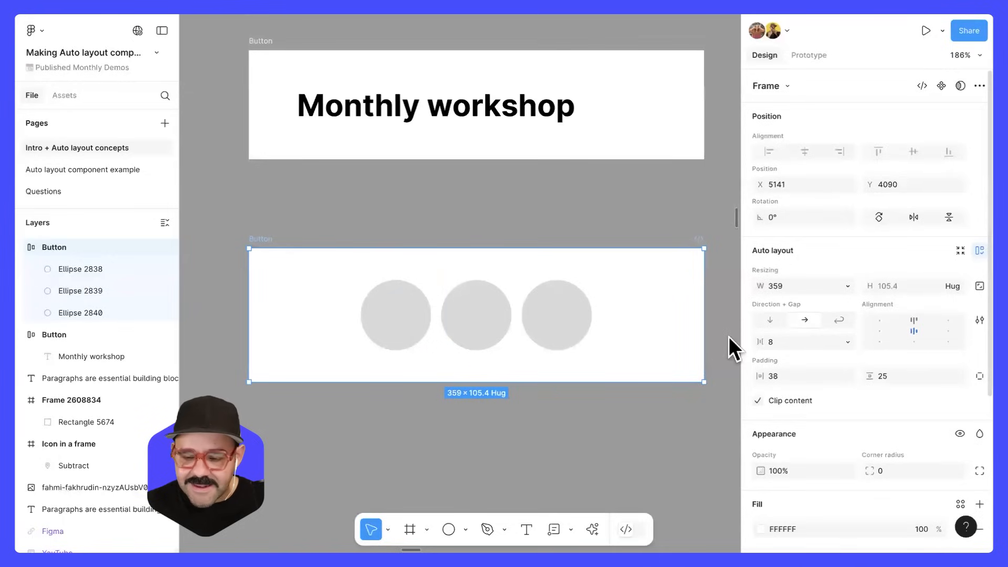
{"action": "left_click", "coordinate": [878, 330]}
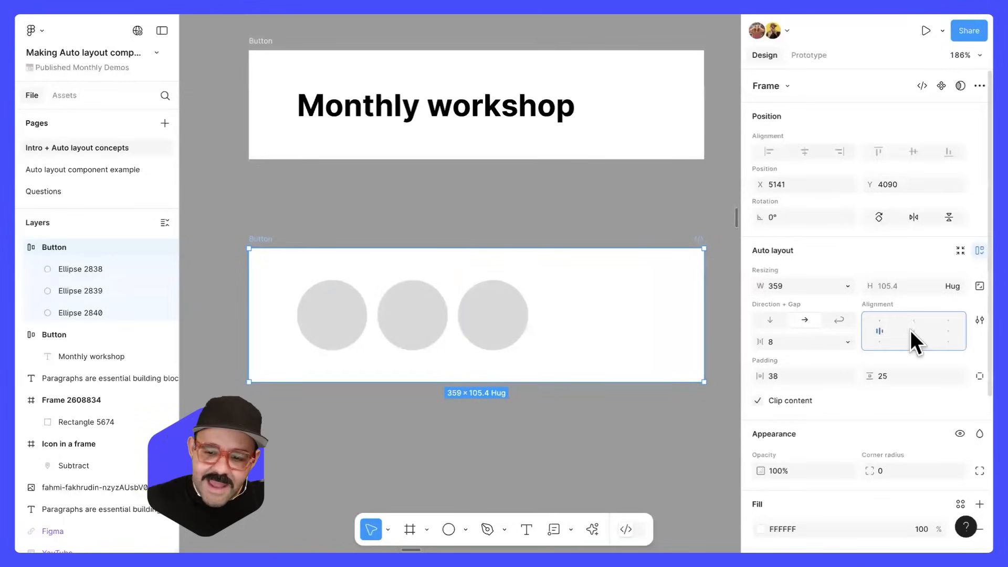
{"action": "left_click", "coordinate": [947, 331]}
{"action": "left_click", "coordinate": [914, 330]}
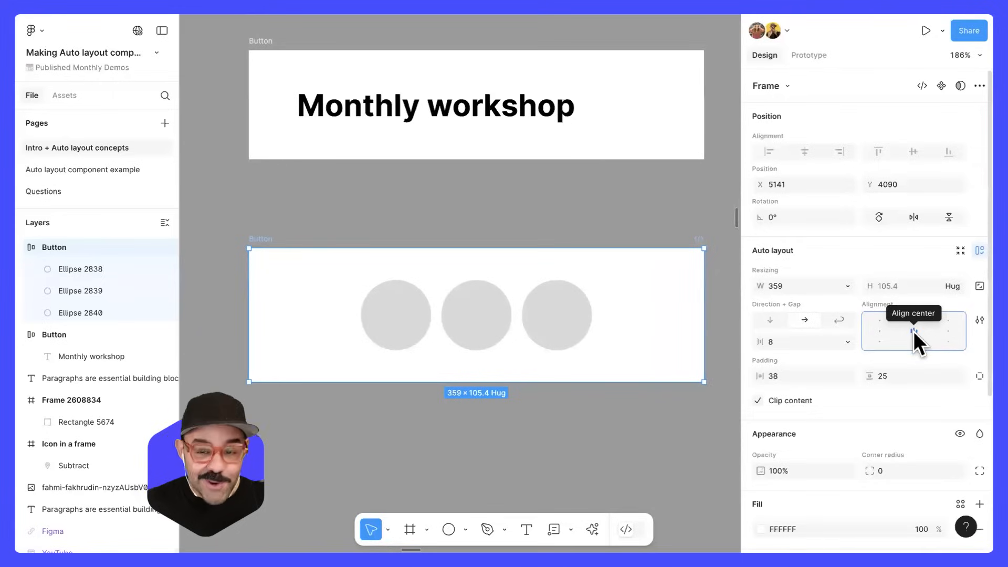
Set the gap between the circles to Auto and widen the lower Button frame to about 402
{"action": "double_click", "coordinate": [913, 331]}
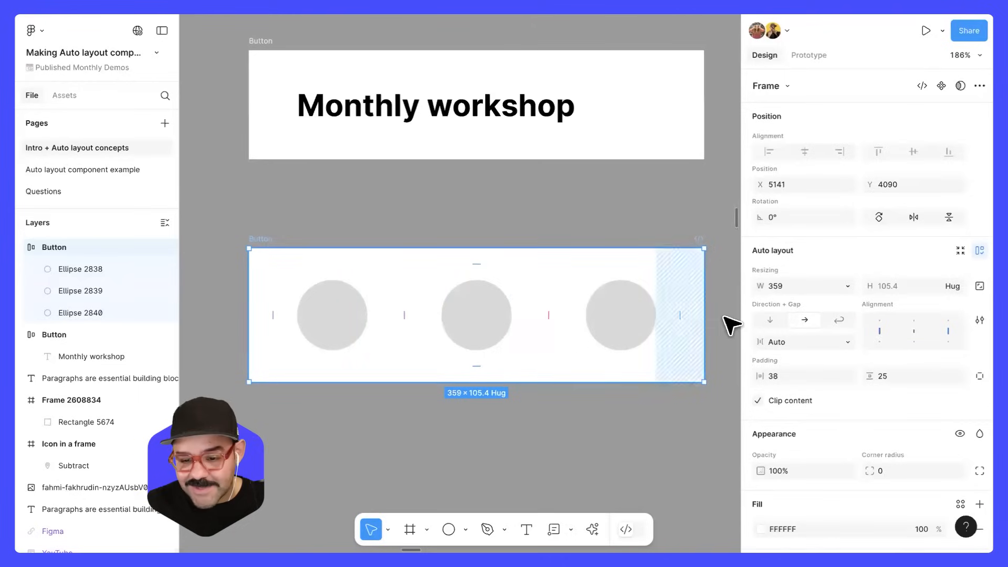
{"action": "left_click_drag", "start_coordinate": [709, 315], "coordinate": [574, 373]}
{"action": "scroll", "coordinate": [548, 399], "scroll_direction": "down", "scroll_amount": 3}
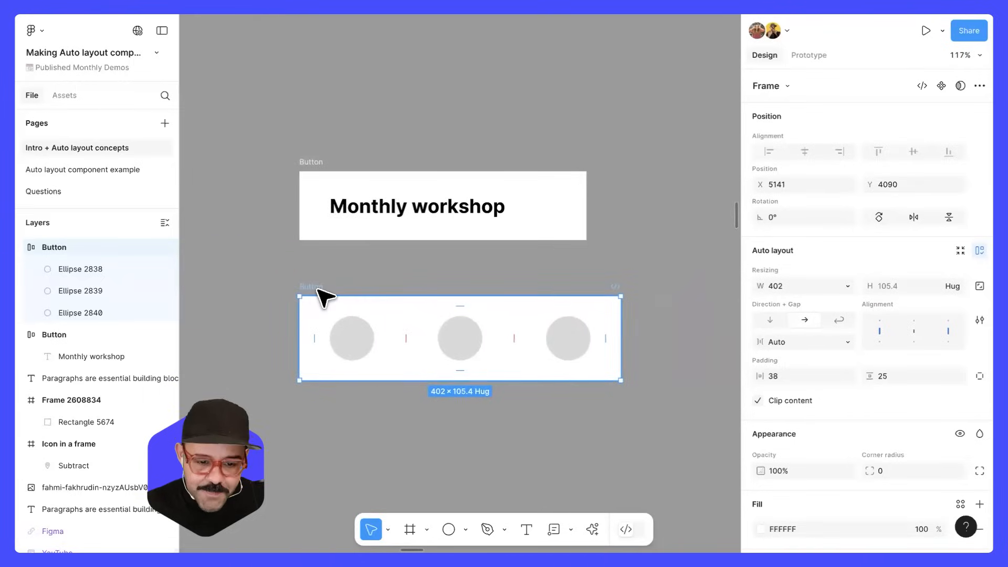
Delete both Button frames from the canvas
{"action": "key", "text": "Delete"}
{"action": "left_click", "coordinate": [315, 172]}
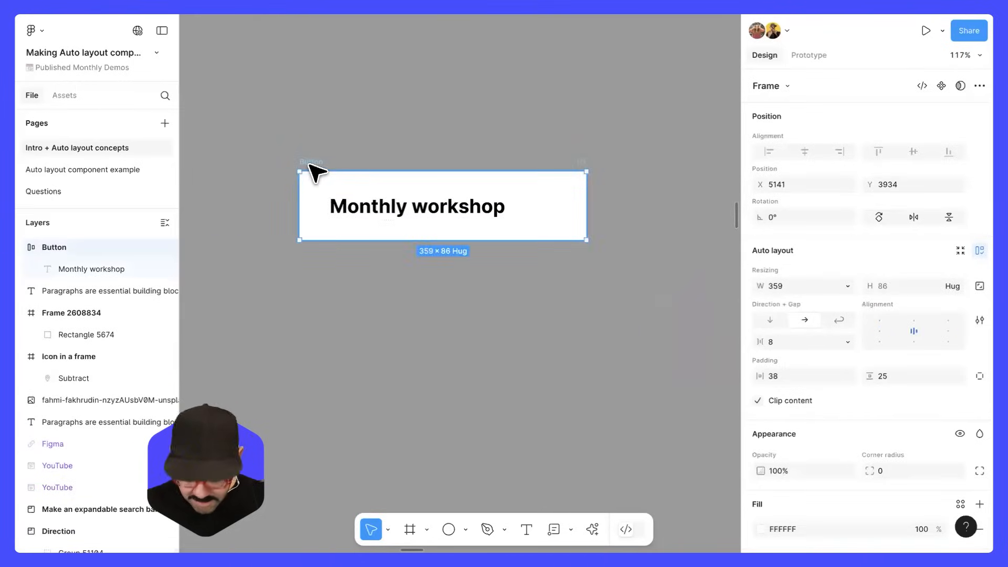
{"action": "key", "text": "Delete"}
Add auto layout to the green "button" frame under the first "Try it out!" instruction
{"action": "scroll", "coordinate": [461, 252], "scroll_direction": "down", "scroll_amount": 5}
{"action": "left_click_drag", "start_coordinate": [461, 252], "coordinate": [430, 297]}
{"action": "scroll", "coordinate": [419, 272], "scroll_direction": "up", "scroll_amount": 1}
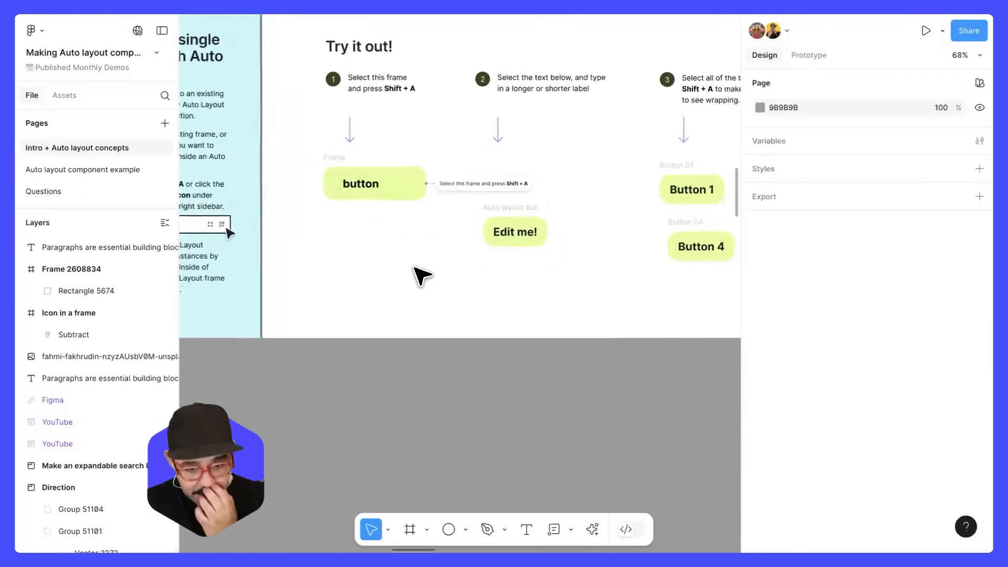
{"action": "left_click", "coordinate": [334, 169]}
{"action": "scroll", "coordinate": [394, 282], "scroll_direction": "up", "scroll_amount": 3}
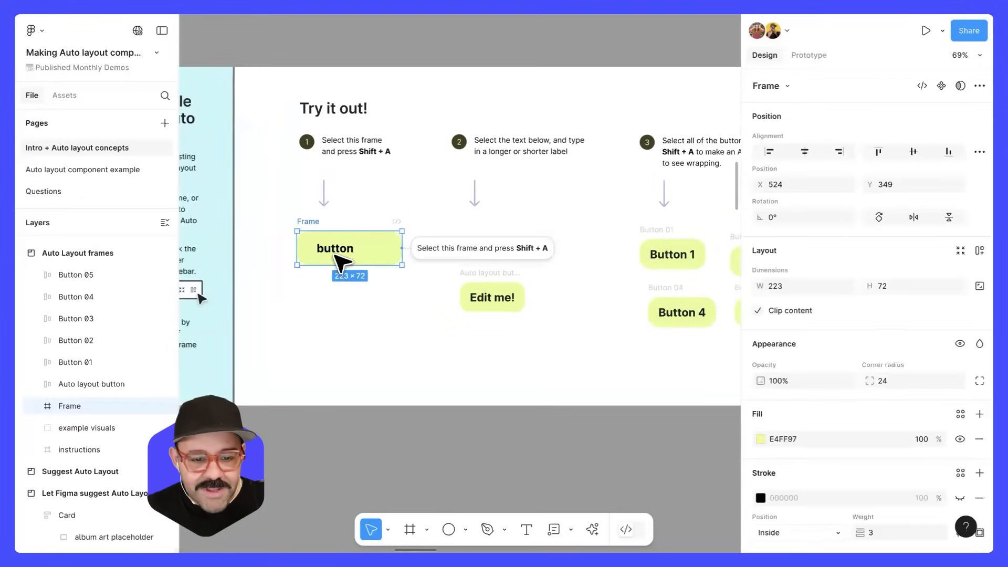
{"action": "scroll", "coordinate": [330, 218], "scroll_direction": "up", "scroll_amount": 5}
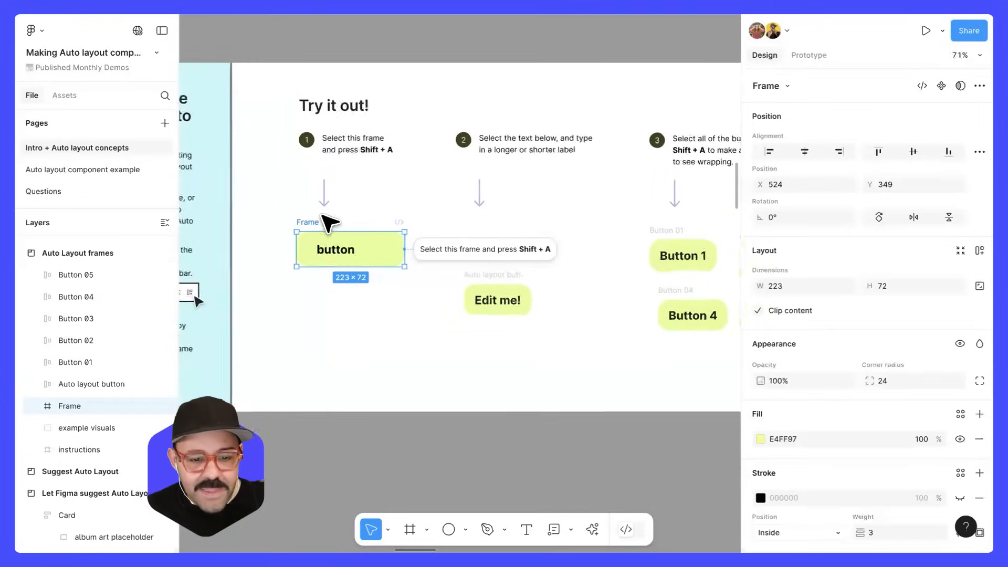
{"action": "key", "text": "shift+a"}
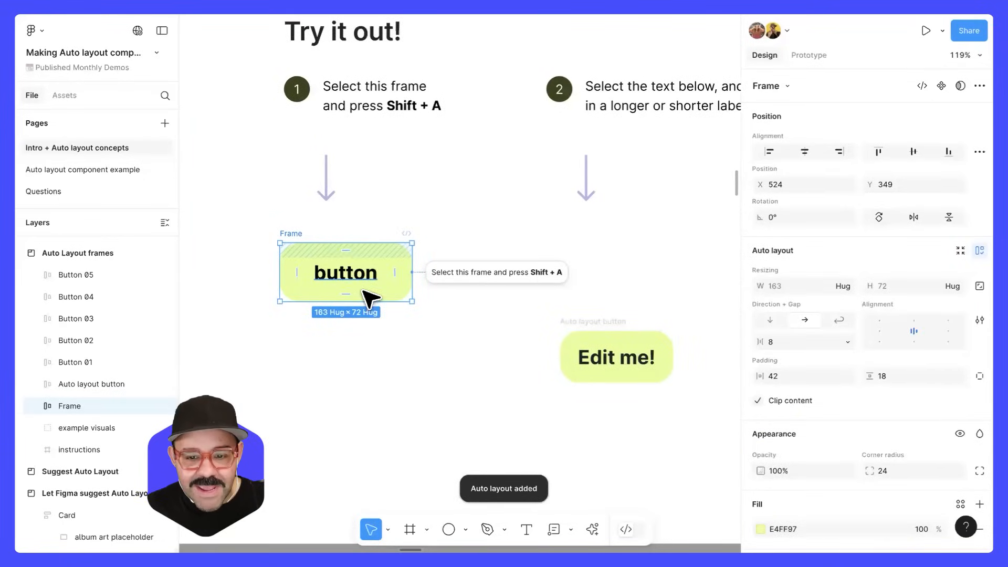
{"action": "left_click_drag", "start_coordinate": [362, 302], "coordinate": [350, 294]}
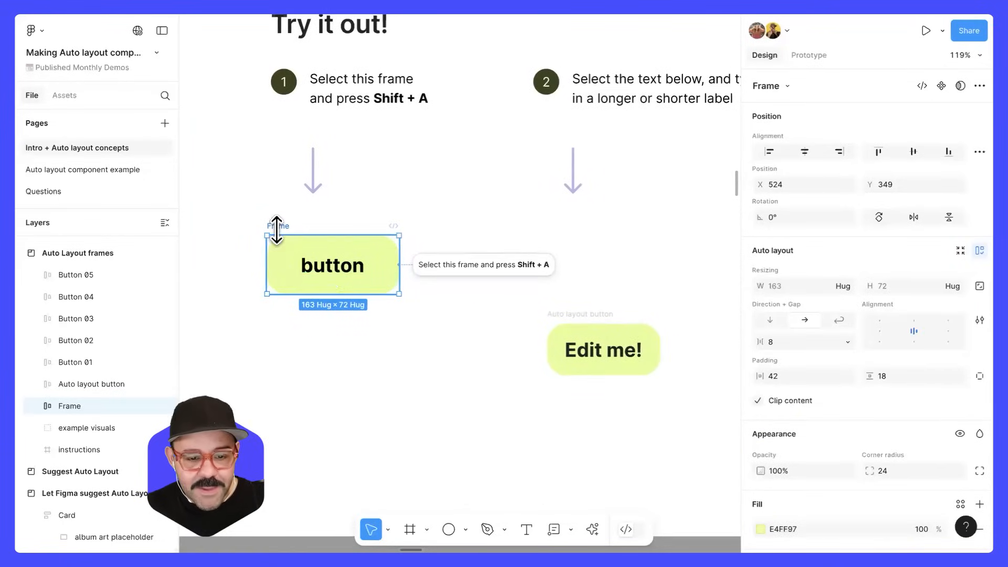
Replace the "Edit me!" label under the second instruction with the longer text "asdasdasdasdasdas"
{"action": "left_click", "coordinate": [604, 321]}
{"action": "scroll", "coordinate": [542, 266], "scroll_direction": "right", "scroll_amount": 3}
{"action": "scroll", "coordinate": [543, 266], "scroll_direction": "down", "scroll_amount": 2}
{"action": "double_click", "coordinate": [534, 312]}
{"action": "type", "text": "asdasdasdasdasd"}
{"action": "key", "text": "BackSpace"}
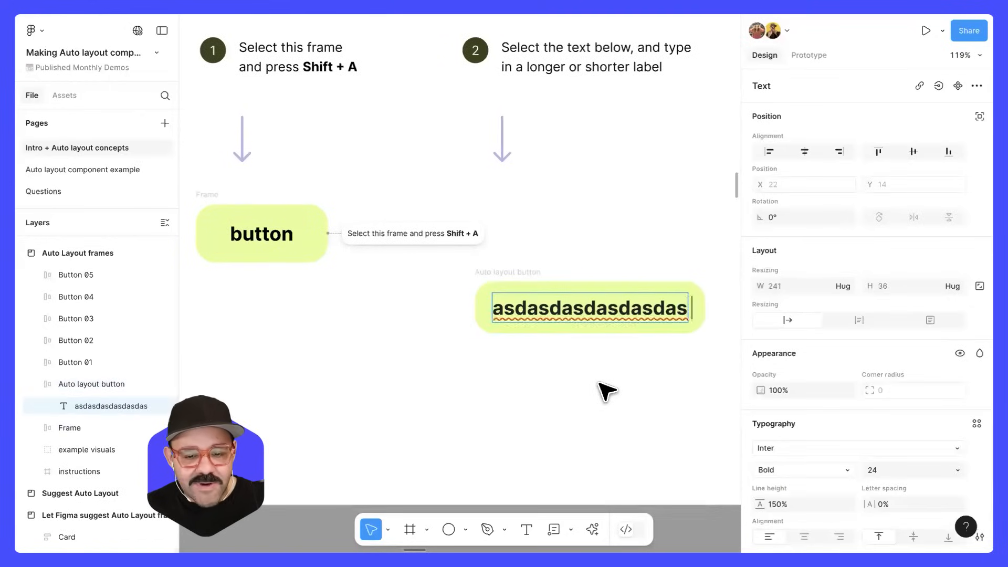
{"action": "left_click", "coordinate": [603, 389]}
{"action": "scroll", "coordinate": [525, 357], "scroll_direction": "right", "scroll_amount": 3}
{"action": "left_click", "coordinate": [543, 327]}
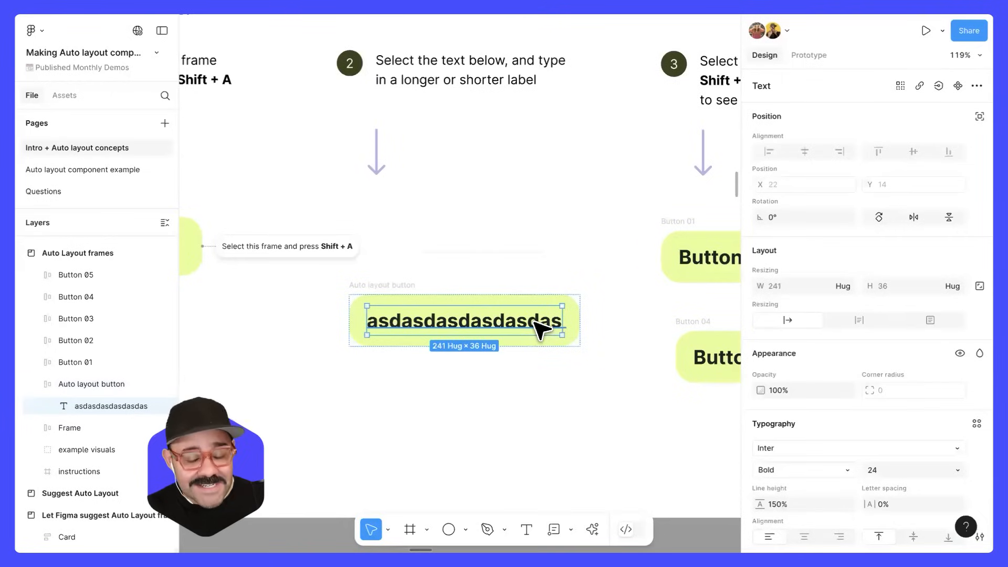
{"action": "left_click", "coordinate": [512, 403]}
Wrap the five buttons under the third instruction together in one auto layout frame
{"action": "scroll", "coordinate": [536, 399], "scroll_direction": "right", "scroll_amount": 3}
{"action": "scroll", "coordinate": [601, 408], "scroll_direction": "down", "scroll_amount": 3}
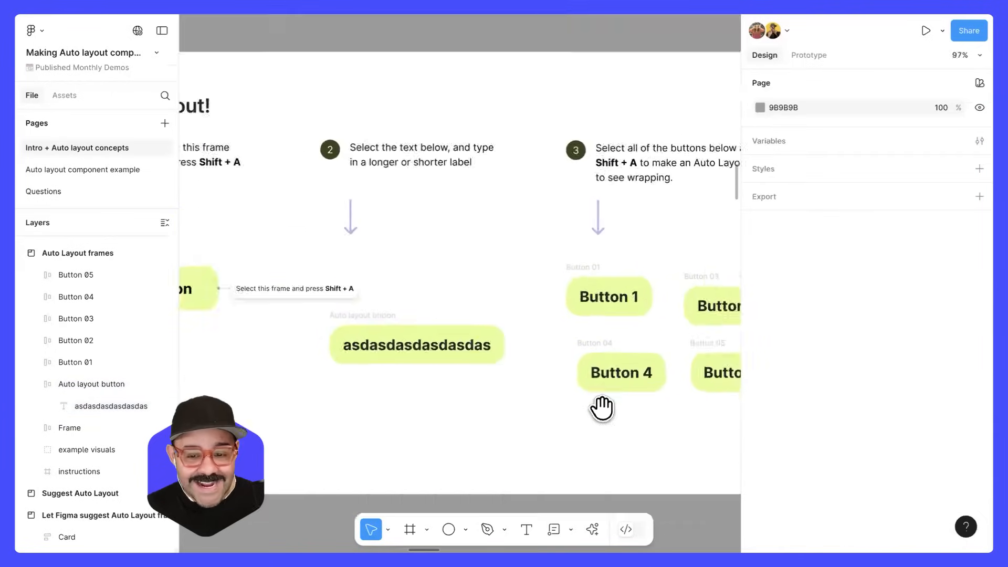
{"action": "scroll", "coordinate": [570, 352], "scroll_direction": "right", "scroll_amount": 3}
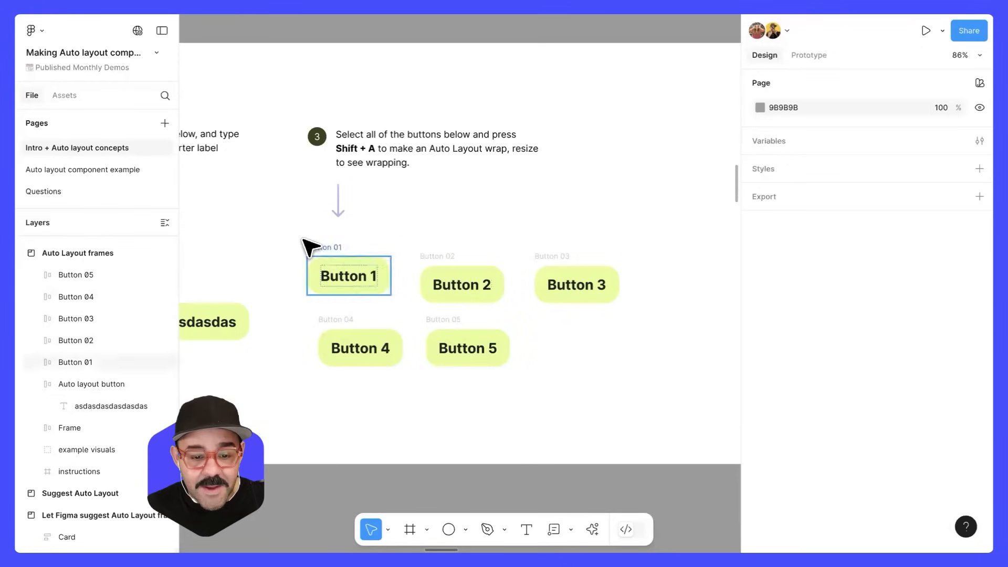
{"action": "left_click_drag", "start_coordinate": [295, 229], "coordinate": [654, 379]}
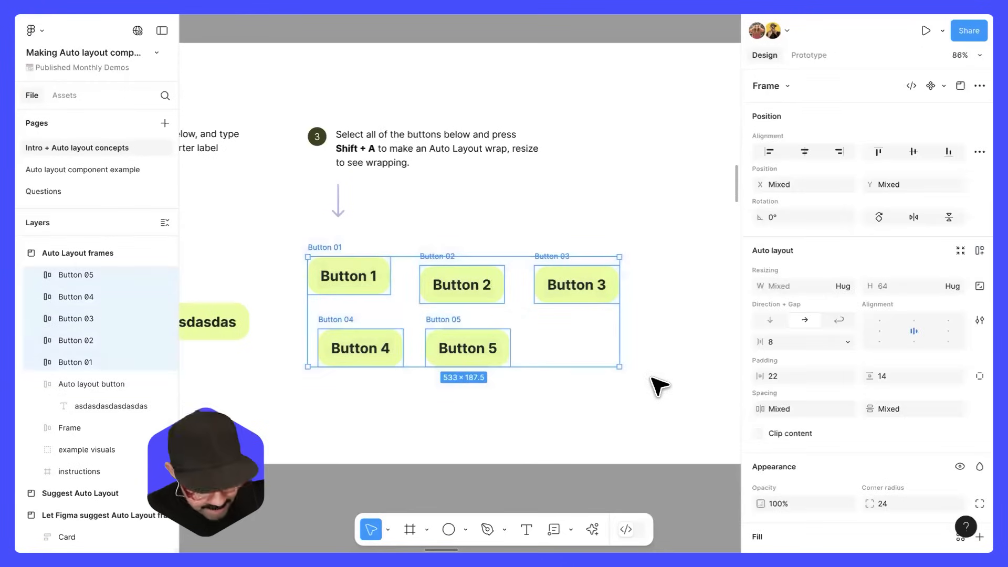
{"action": "key", "text": "shift+a"}
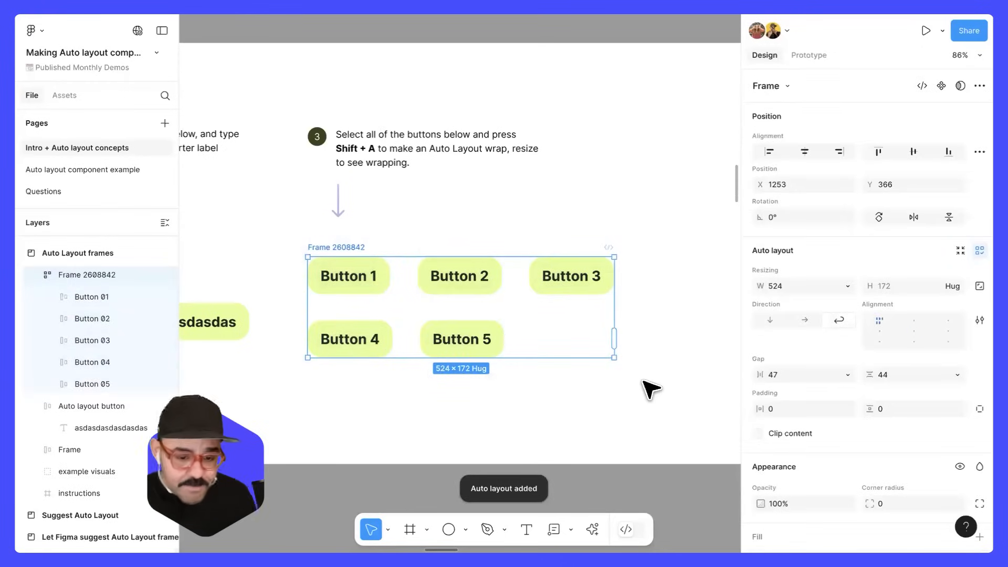
Select the individual buttons inside the wrapping frame in turn to examine their widths and layout
{"action": "left_click", "coordinate": [368, 287]}
{"action": "left_click", "coordinate": [446, 289]}
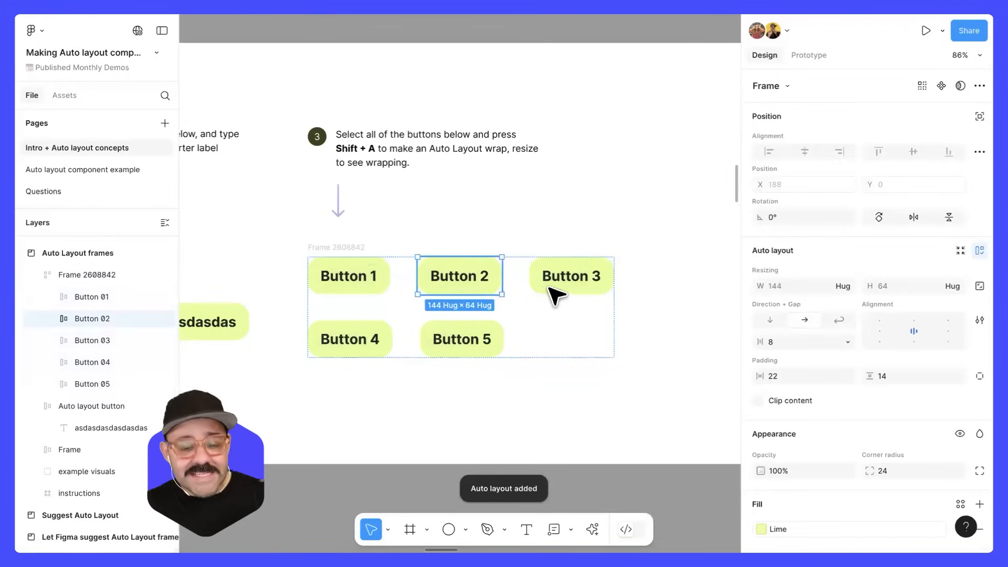
{"action": "left_click", "coordinate": [552, 290]}
{"action": "left_click", "coordinate": [492, 339]}
{"action": "left_click", "coordinate": [378, 337]}
{"action": "left_click", "coordinate": [378, 279]}
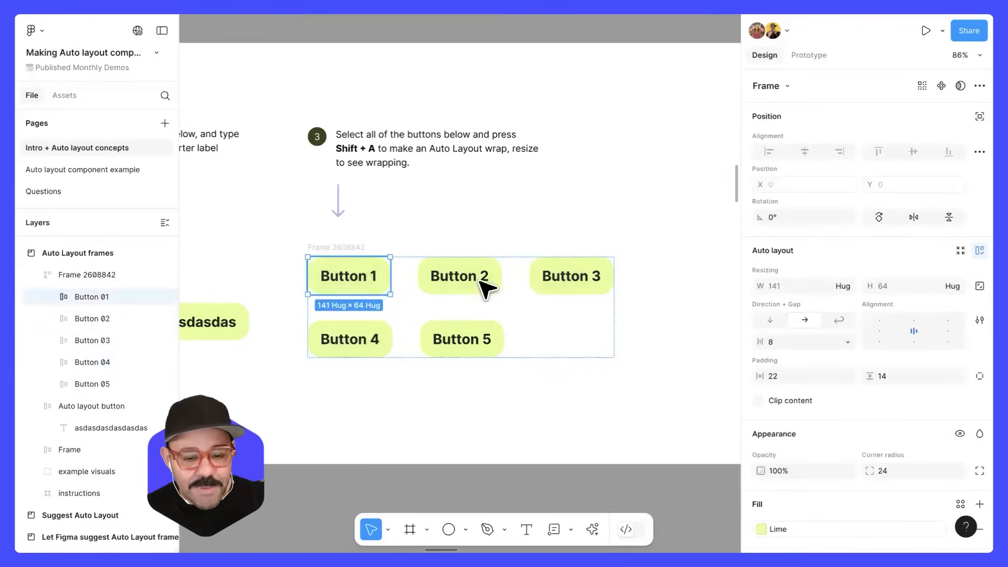
{"action": "left_click", "coordinate": [484, 279]}
{"action": "left_click", "coordinate": [562, 286]}
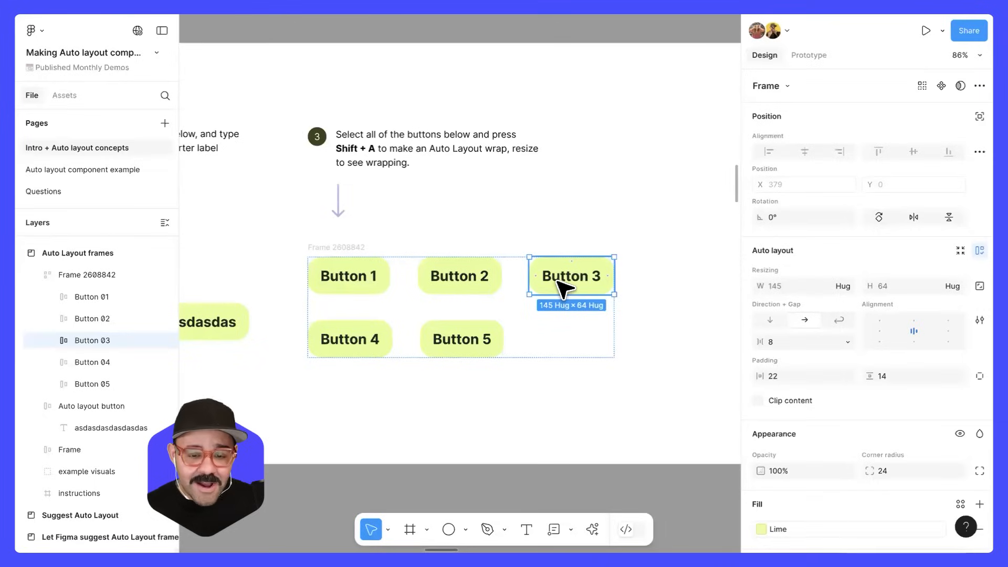
Narrow and widen the frame around the five buttons to demonstrate wrapping, finishing at about 433 wide
{"action": "left_click", "coordinate": [338, 247]}
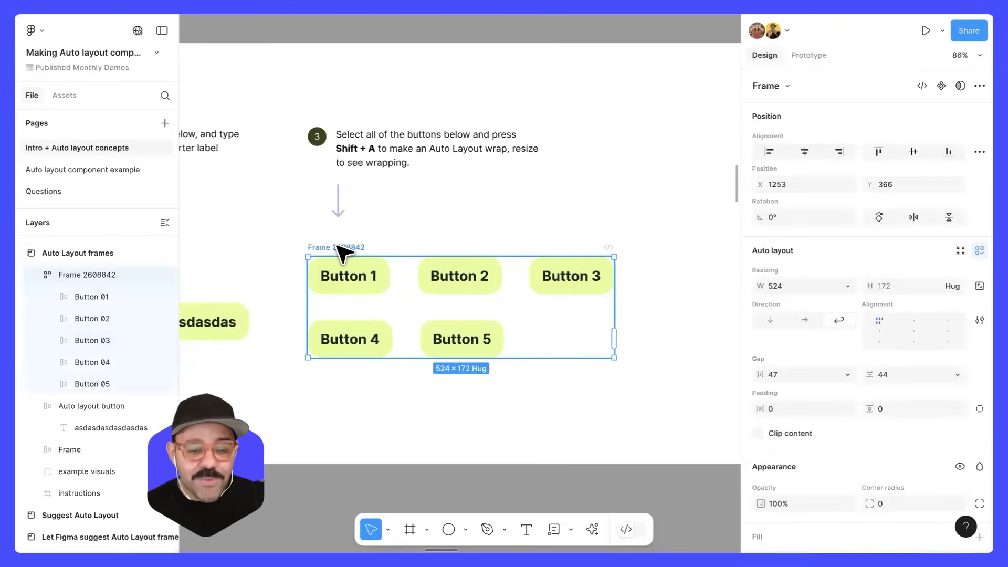
{"action": "scroll", "coordinate": [378, 289], "scroll_direction": "down", "scroll_amount": 2}
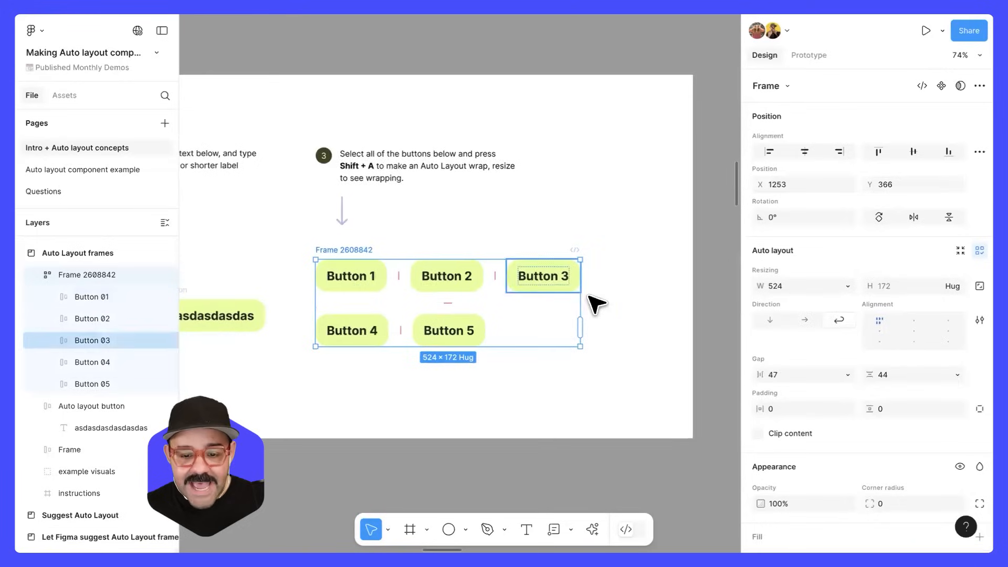
{"action": "left_click_drag", "start_coordinate": [583, 295], "coordinate": [458, 314]}
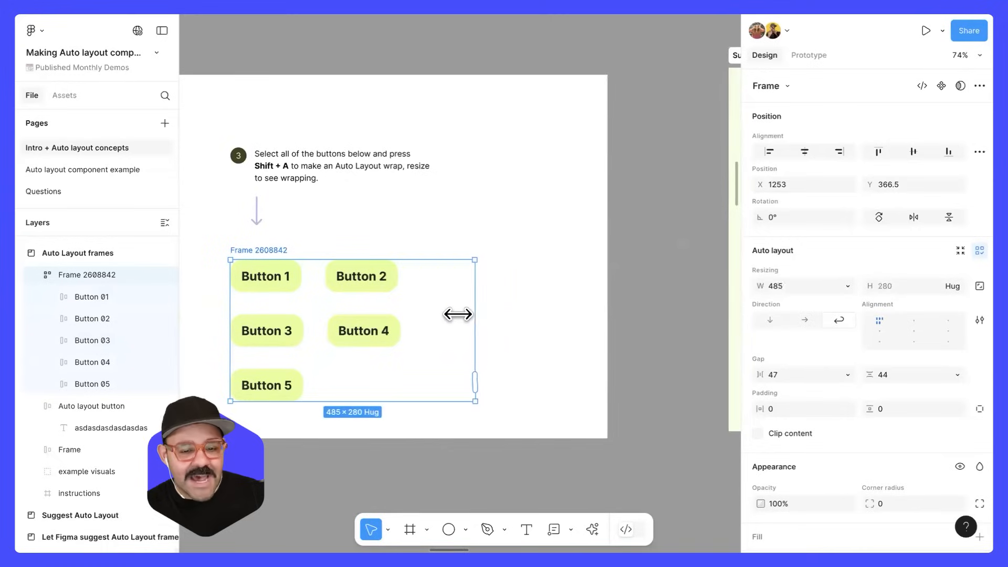
{"action": "left_click_drag", "start_coordinate": [390, 317], "coordinate": [706, 309]}
{"action": "left_click_drag", "start_coordinate": [592, 309], "coordinate": [445, 301]}
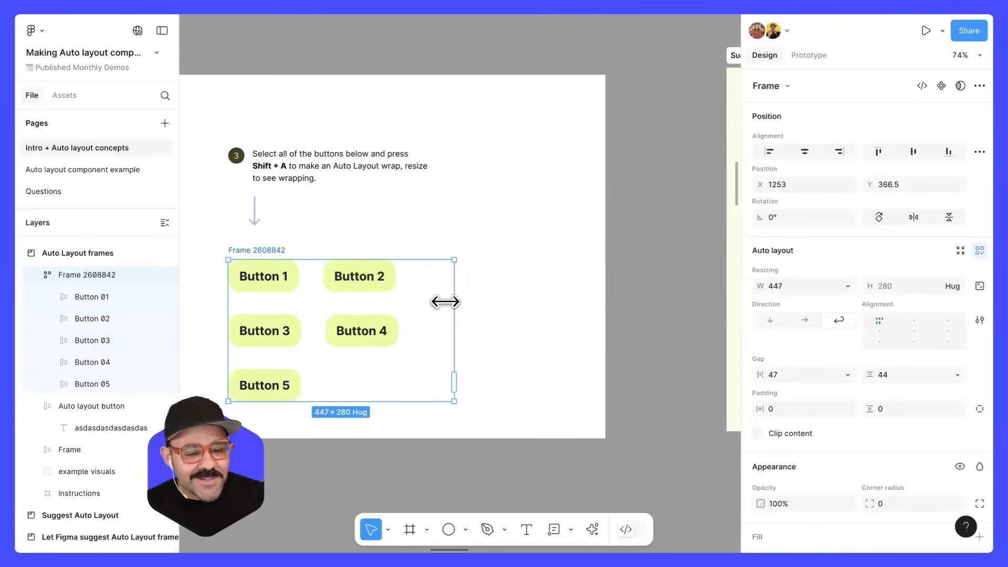
Tighten the spacing between the wrapped buttons to a horizontal gap of 19 and a vertical gap of 8
{"action": "scroll", "coordinate": [475, 322], "scroll_direction": "left", "scroll_amount": 4}
{"action": "scroll", "coordinate": [475, 322], "scroll_direction": "up", "scroll_amount": 1}
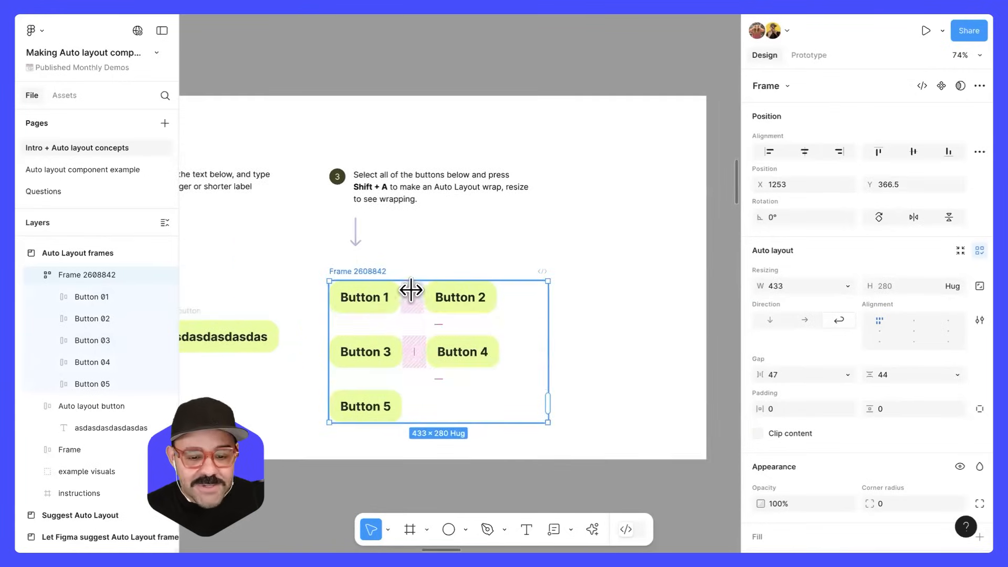
{"action": "left_click_drag", "start_coordinate": [410, 293], "coordinate": [450, 280]}
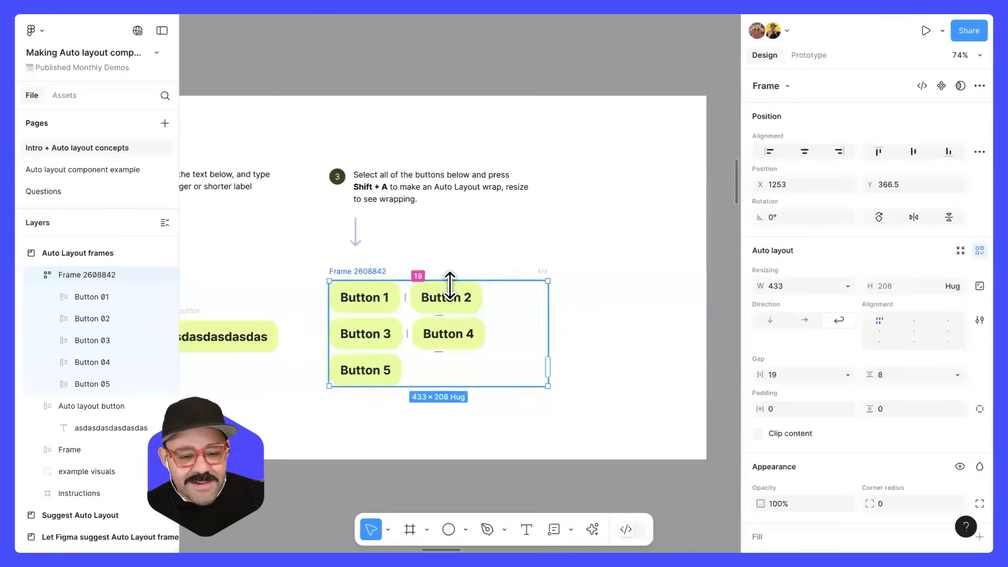
{"action": "scroll", "coordinate": [396, 313], "scroll_direction": "up", "scroll_amount": 3}
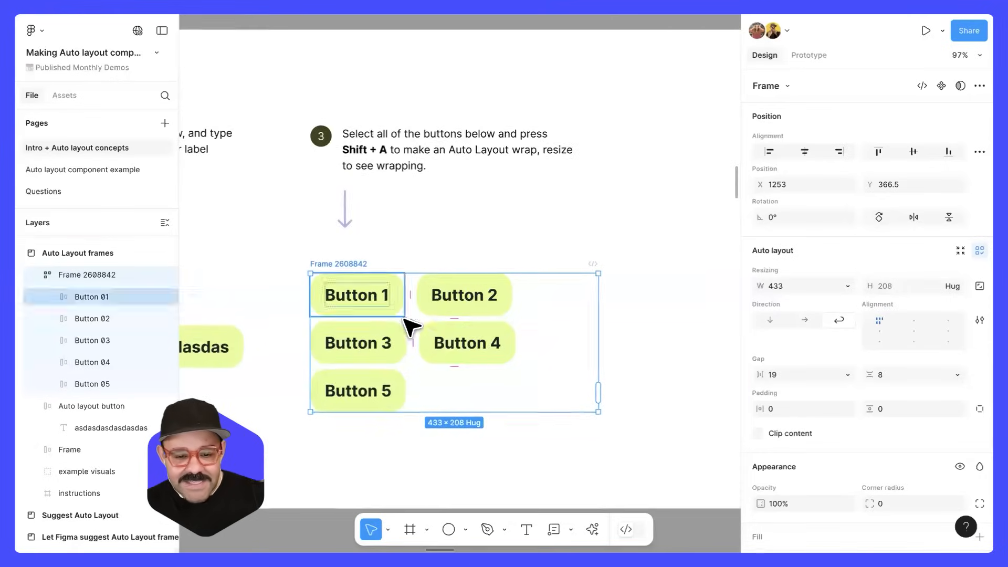
{"action": "scroll", "coordinate": [439, 353], "scroll_direction": "down", "scroll_amount": 4}
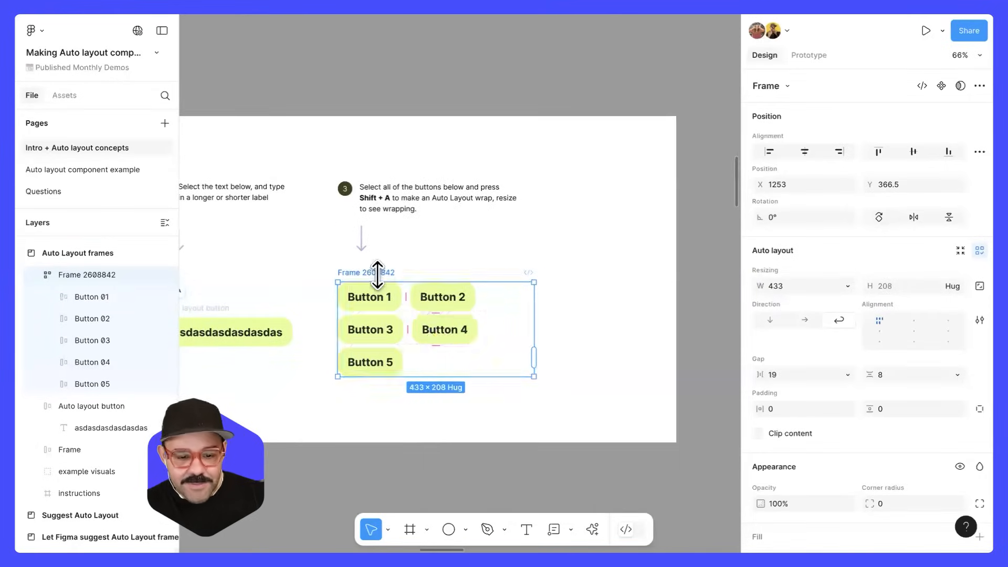
Set the wrapping frame's padding to 16 on all sides and its horizontal and vertical gaps to 16
{"action": "left_click", "coordinate": [795, 407]}
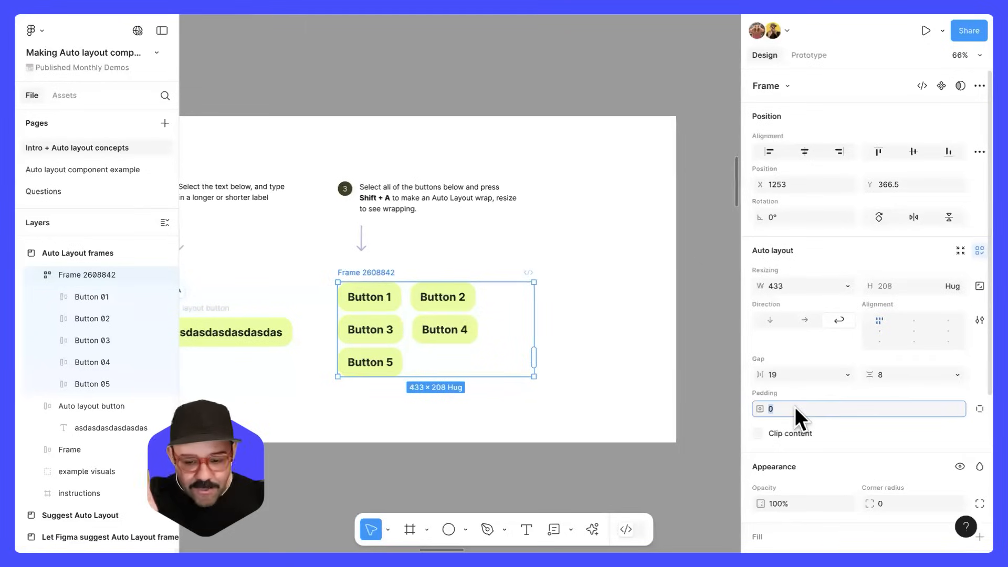
{"action": "type", "text": "16"}
{"action": "key", "text": "Return"}
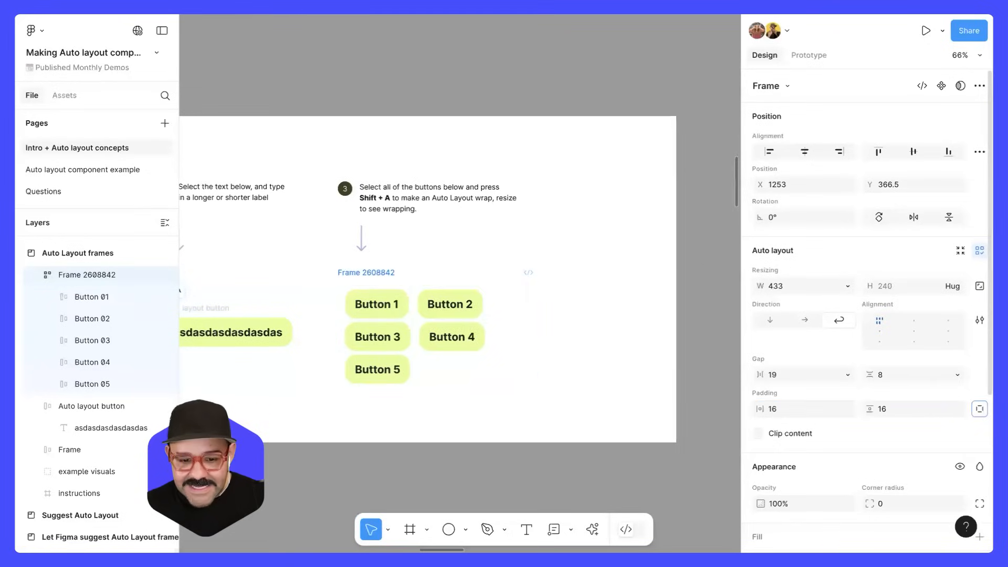
{"action": "left_click", "coordinate": [796, 370]}
{"action": "type", "text": "16"}
{"action": "key", "text": "Tab"}
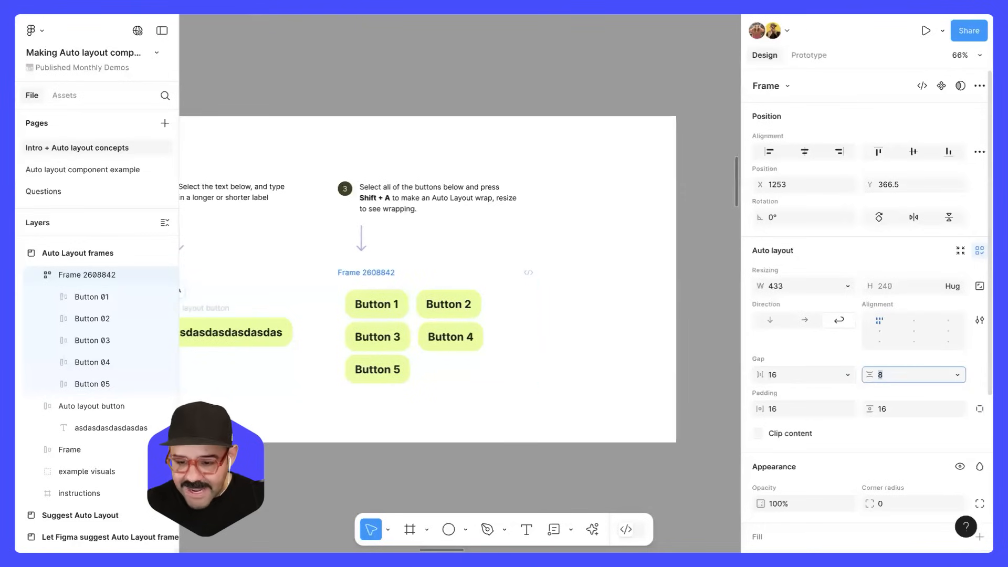
{"action": "key", "text": "Return"}
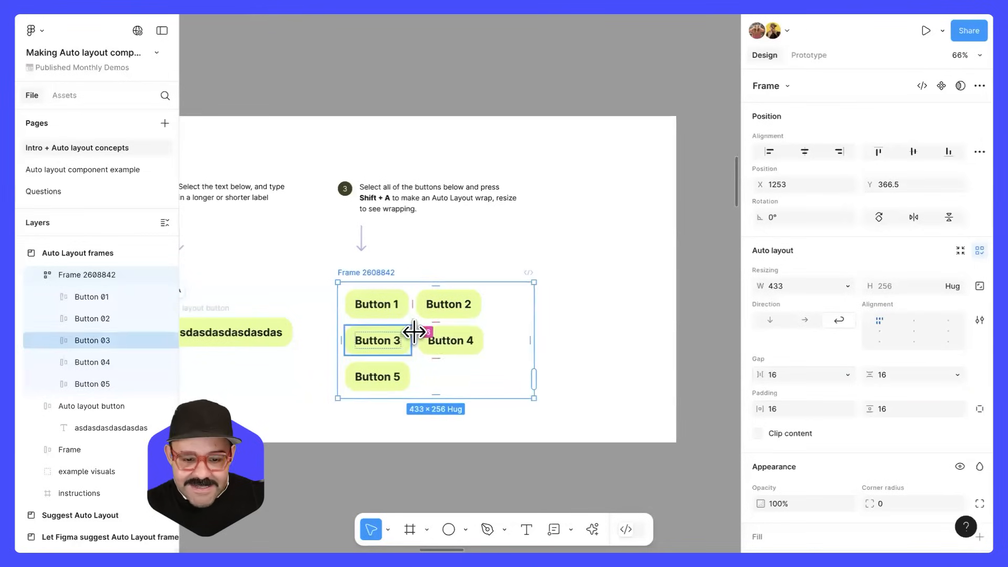
{"action": "scroll", "coordinate": [412, 333], "scroll_direction": "up", "scroll_amount": 5}
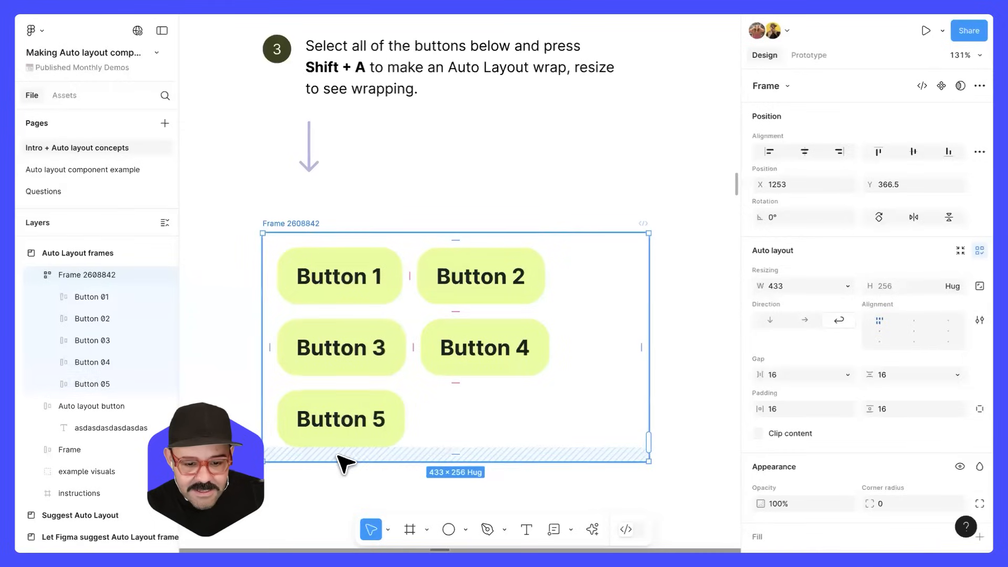
{"action": "left_click", "coordinate": [424, 351]}
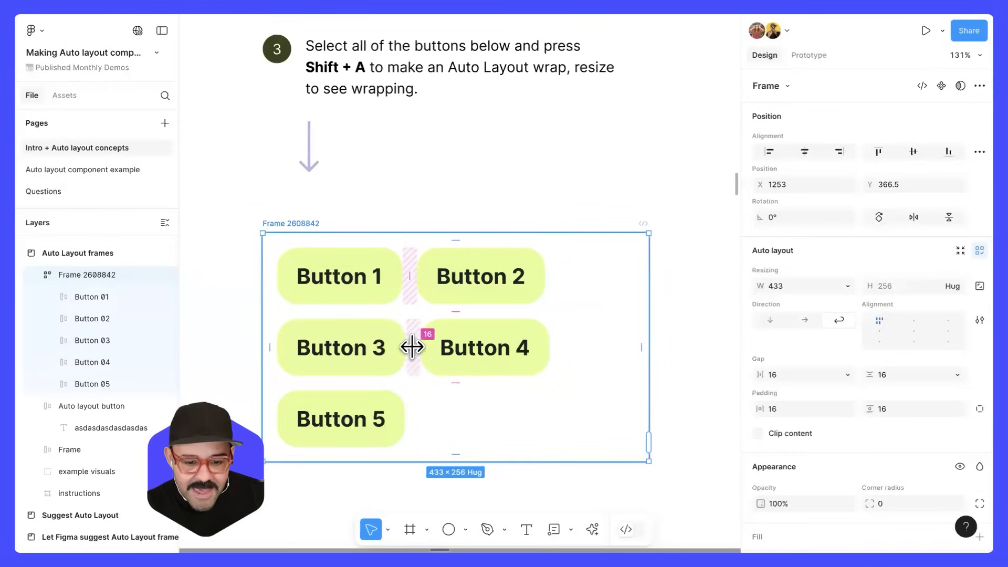
Resize the wrapping button frame to about 465 wide
{"action": "scroll", "coordinate": [467, 428], "scroll_direction": "down", "scroll_amount": 5}
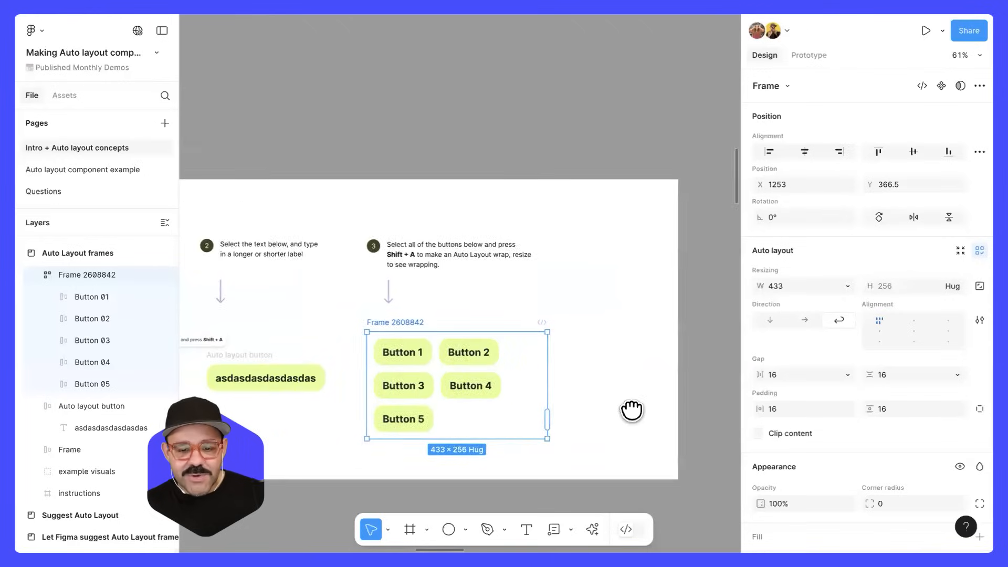
{"action": "scroll", "coordinate": [635, 412], "scroll_direction": "right", "scroll_amount": 2}
{"action": "left_click_drag", "start_coordinate": [462, 342], "coordinate": [473, 382]}
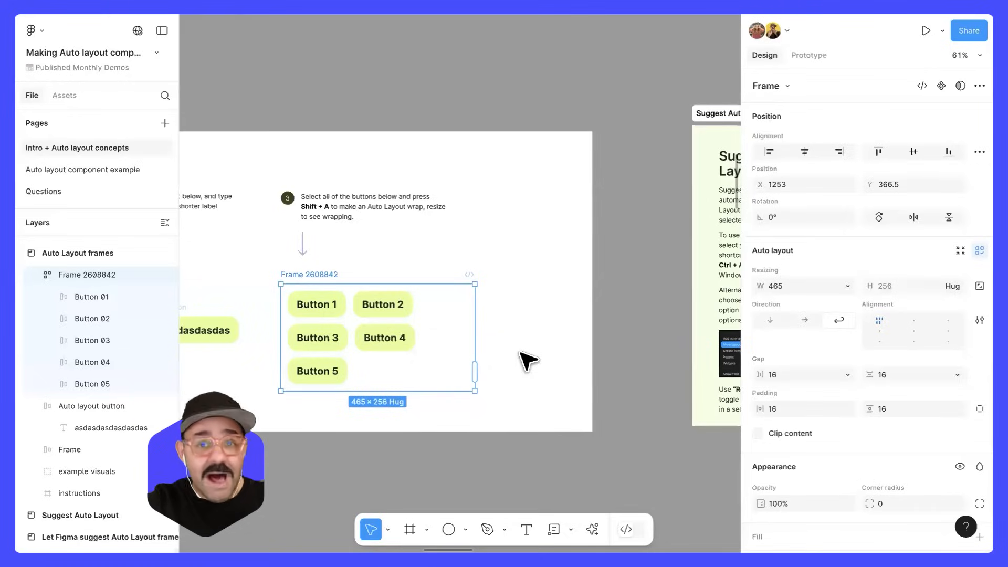
Draw a rectangle of about 211 by 67 on the empty canvas and duplicate it into a column of four
{"action": "left_click_drag", "start_coordinate": [512, 353], "coordinate": [567, 224]}
{"action": "left_click", "coordinate": [431, 400]}
{"action": "key", "text": "o"}
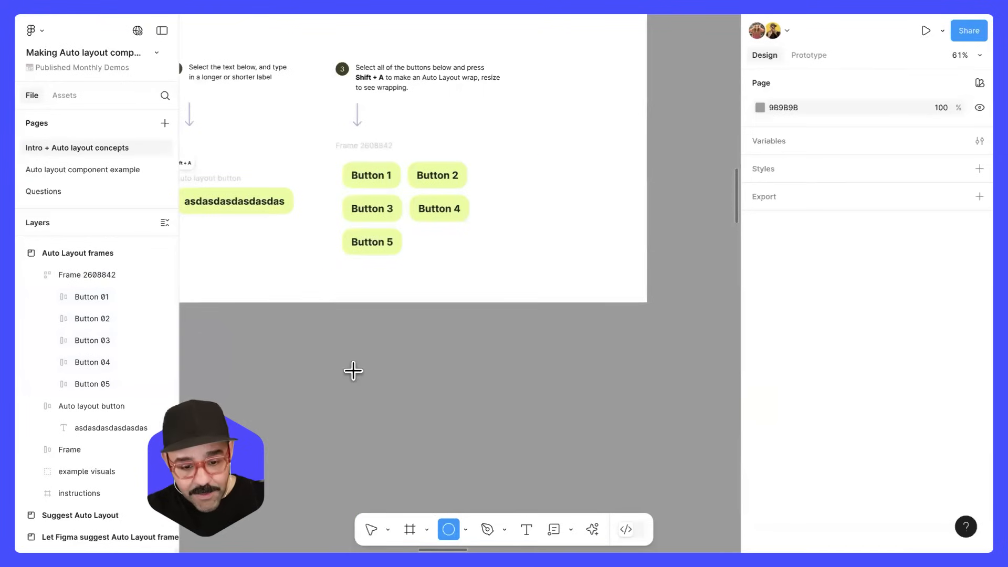
{"action": "mouse_move", "coordinate": [354, 369]}
{"action": "left_mouse_down"}
{"action": "mouse_move", "coordinate": [442, 397]}
{"action": "mouse_move", "coordinate": [397, 473]}
{"action": "mouse_move", "coordinate": [431, 505]}
{"action": "left_mouse_up"}
{"action": "left_click_drag", "start_coordinate": [556, 382], "coordinate": [564, 317]}
Try adding auto layout to the column of four rectangles, and undo it
{"action": "left_click_drag", "start_coordinate": [322, 282], "coordinate": [478, 456]}
{"action": "key", "text": "shift+a"}
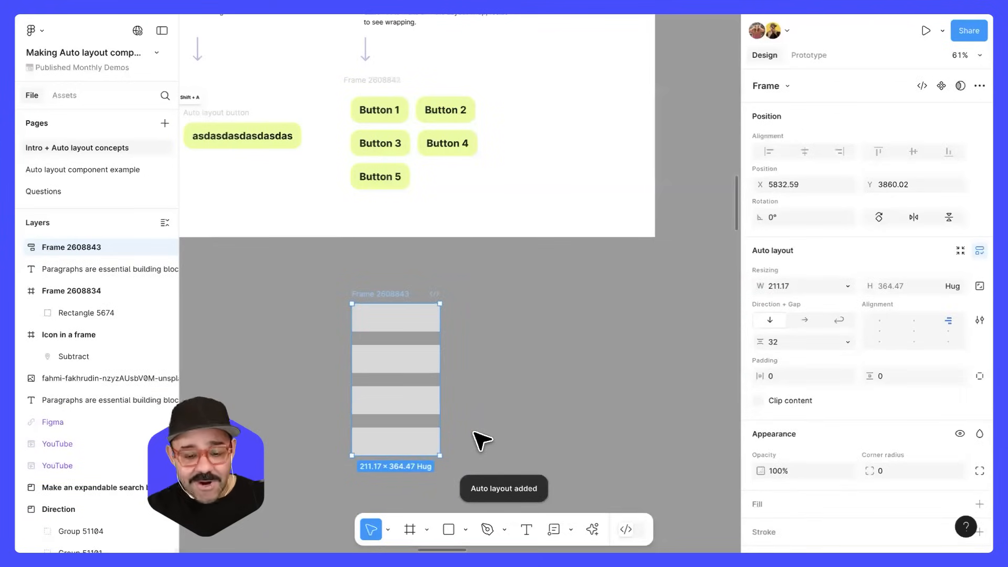
{"action": "key", "text": "ctrl+z"}
Rearrange the four gray rectangles into a loose horizontal row and wrap them in an auto layout frame
{"action": "left_click", "coordinate": [540, 416]}
{"action": "left_click", "coordinate": [450, 356]}
{"action": "left_click_drag", "start_coordinate": [440, 349], "coordinate": [515, 289]}
{"action": "key", "text": "ctrl+z"}
{"action": "left_click_drag", "start_coordinate": [376, 417], "coordinate": [590, 329]}
{"action": "left_click_drag", "start_coordinate": [518, 305], "coordinate": [514, 314]}
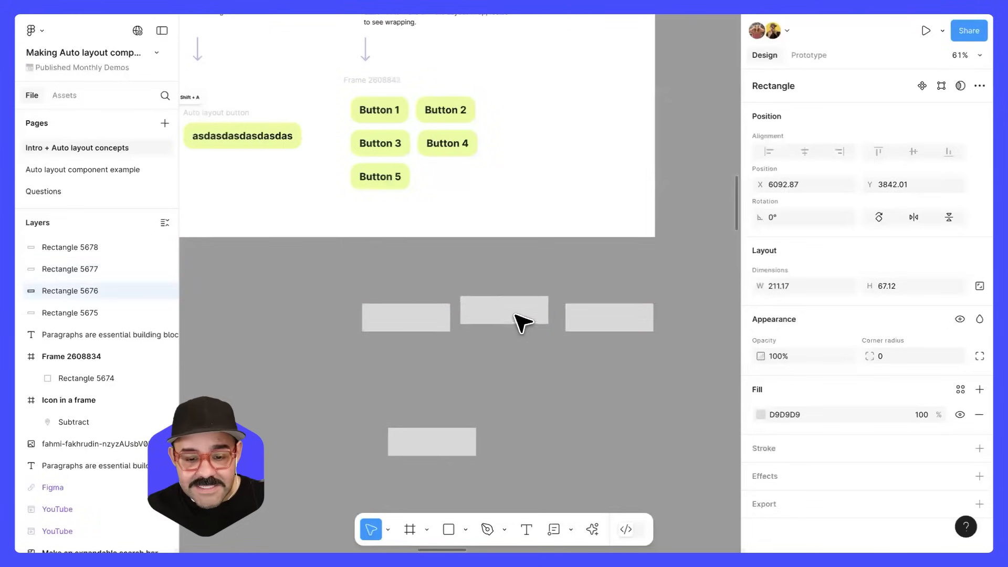
{"action": "left_click_drag", "start_coordinate": [465, 449], "coordinate": [696, 331]}
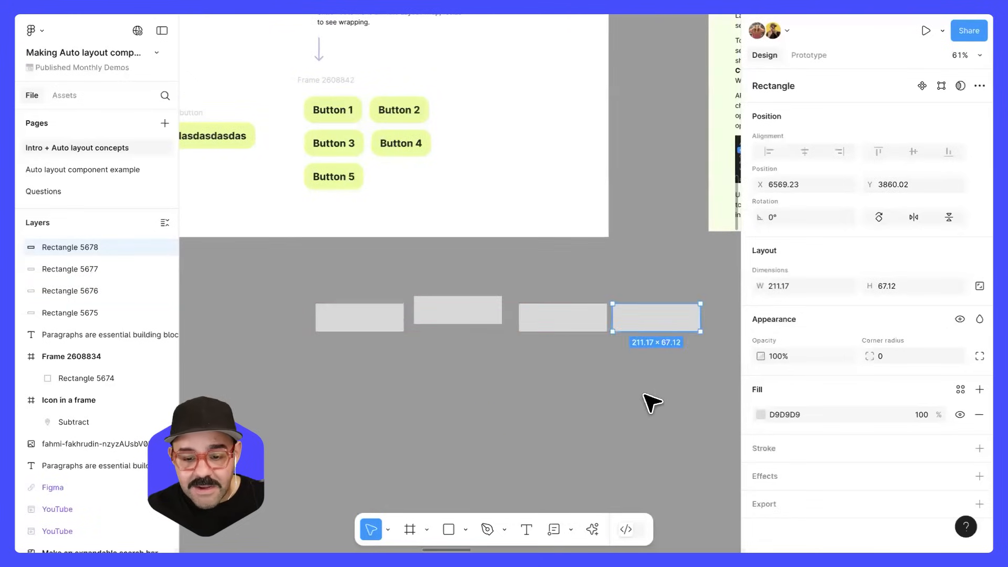
{"action": "left_click_drag", "start_coordinate": [651, 402], "coordinate": [396, 308]}
{"action": "key", "text": "shift+a"}
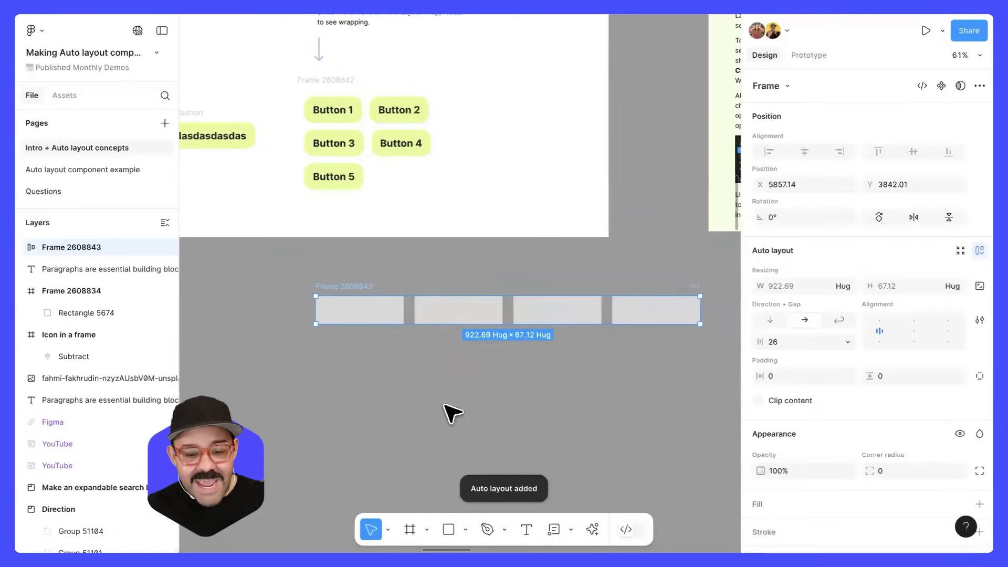
Set the four-rectangle auto layout frame to wrap and try different frame widths, including 856, to reflow its rectangles
{"action": "left_click", "coordinate": [840, 322]}
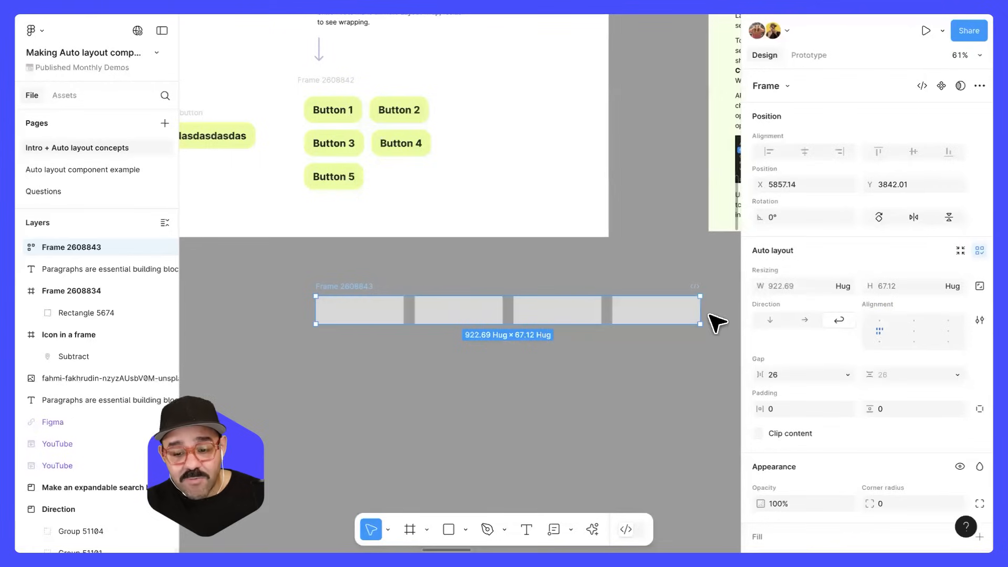
{"action": "left_click_drag", "start_coordinate": [695, 309], "coordinate": [673, 378]}
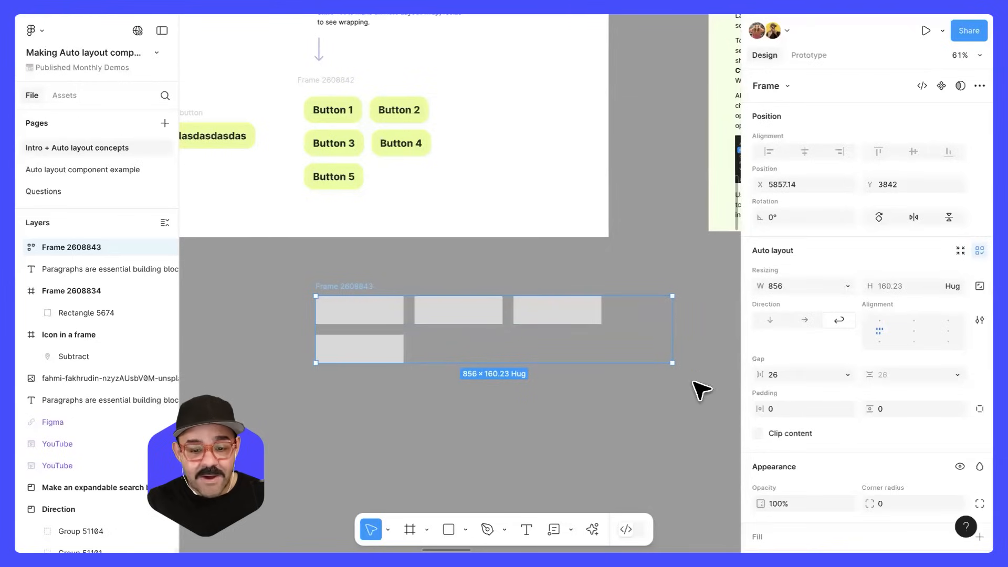
{"action": "left_click", "coordinate": [913, 340]}
{"action": "left_click_drag", "start_coordinate": [669, 342], "coordinate": [702, 387]}
{"action": "left_click", "coordinate": [948, 342]}
{"action": "left_click_drag", "start_coordinate": [687, 334], "coordinate": [717, 340]}
{"action": "left_click", "coordinate": [880, 320]}
Delete the auto layout frame of four gray rectangles from the canvas
{"action": "left_click", "coordinate": [541, 389]}
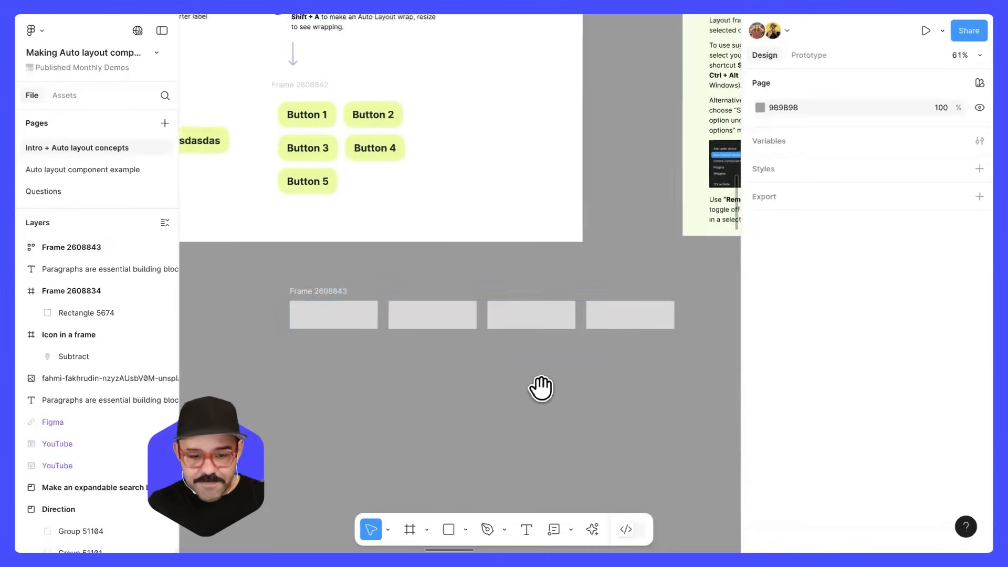
{"action": "scroll", "coordinate": [541, 389], "scroll_direction": "down", "scroll_amount": 2}
{"action": "left_click", "coordinate": [394, 325]}
{"action": "key", "text": "BackSpace"}
Resize the wrapping frame with the five buttons to 570 wide
{"action": "scroll", "coordinate": [355, 229], "scroll_direction": "up", "scroll_amount": 2}
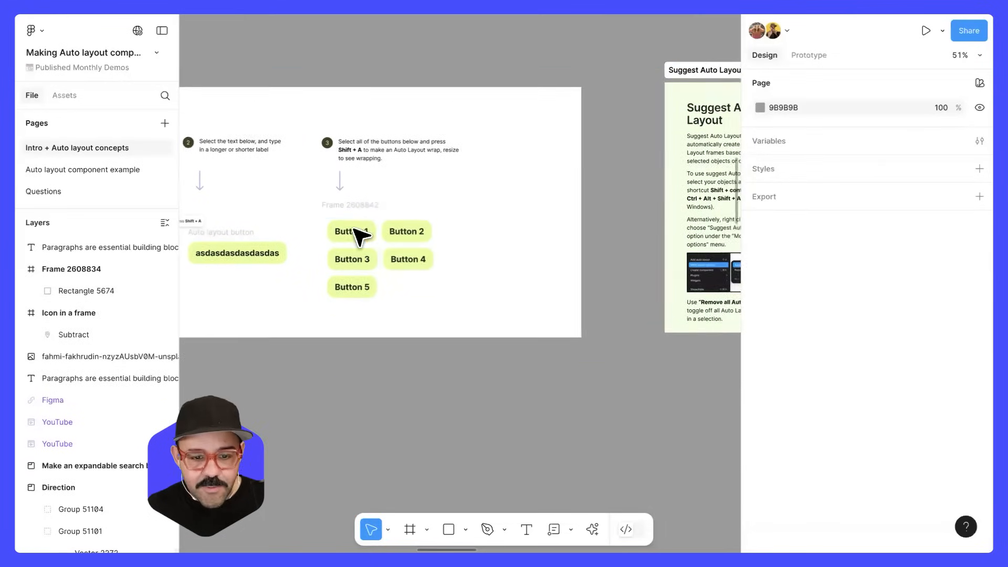
{"action": "left_click", "coordinate": [371, 213]}
{"action": "left_click_drag", "start_coordinate": [479, 285], "coordinate": [516, 249]}
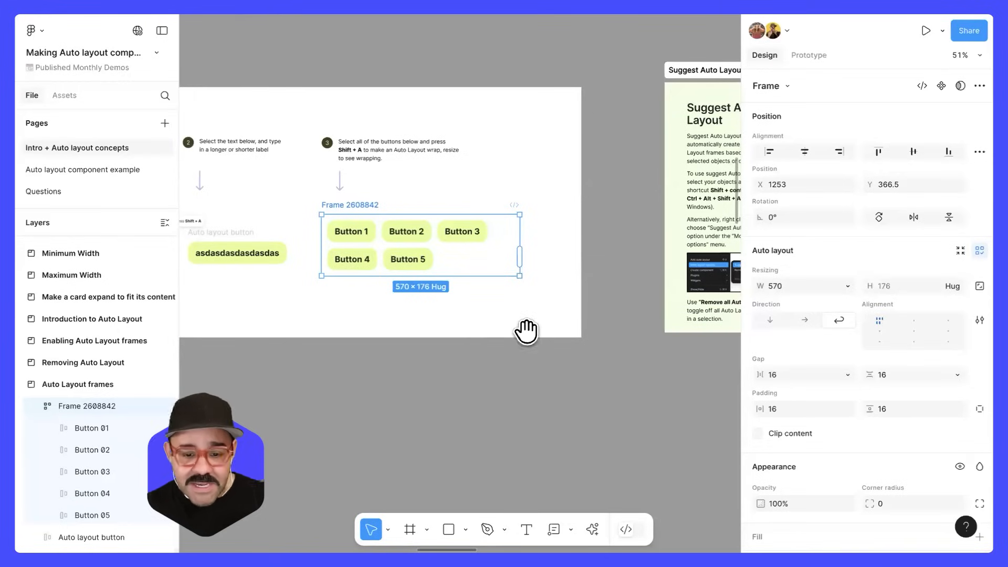
Examine the Suggest Auto Layout illustration, comparing the loose objects with the nested auto layout frames created from them
{"action": "left_click_drag", "start_coordinate": [526, 330], "coordinate": [356, 338]}
{"action": "left_click_drag", "start_coordinate": [546, 298], "coordinate": [231, 317]}
{"action": "scroll", "coordinate": [361, 291], "scroll_direction": "up", "scroll_amount": 5}
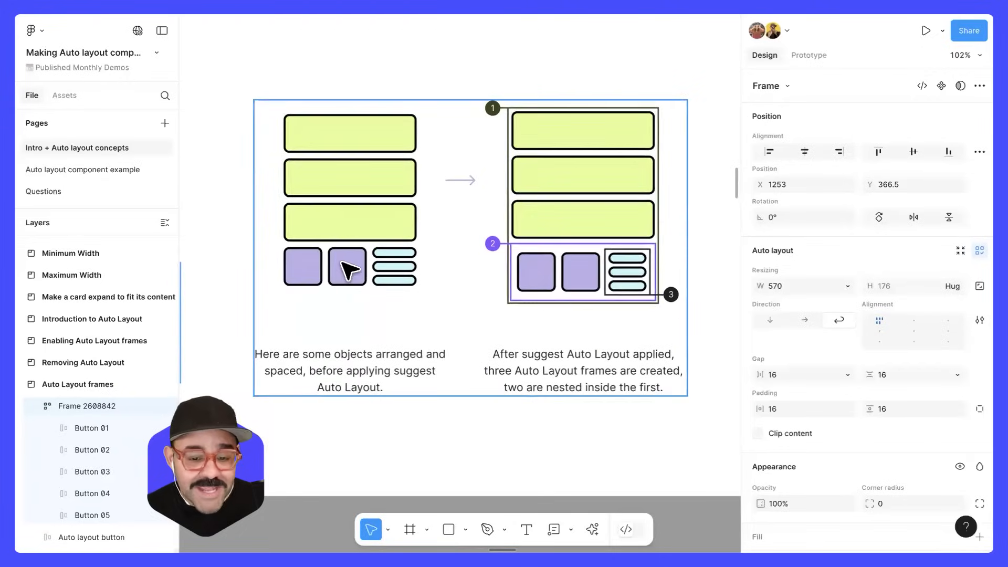
{"action": "scroll", "coordinate": [318, 239], "scroll_direction": "up", "scroll_amount": 3}
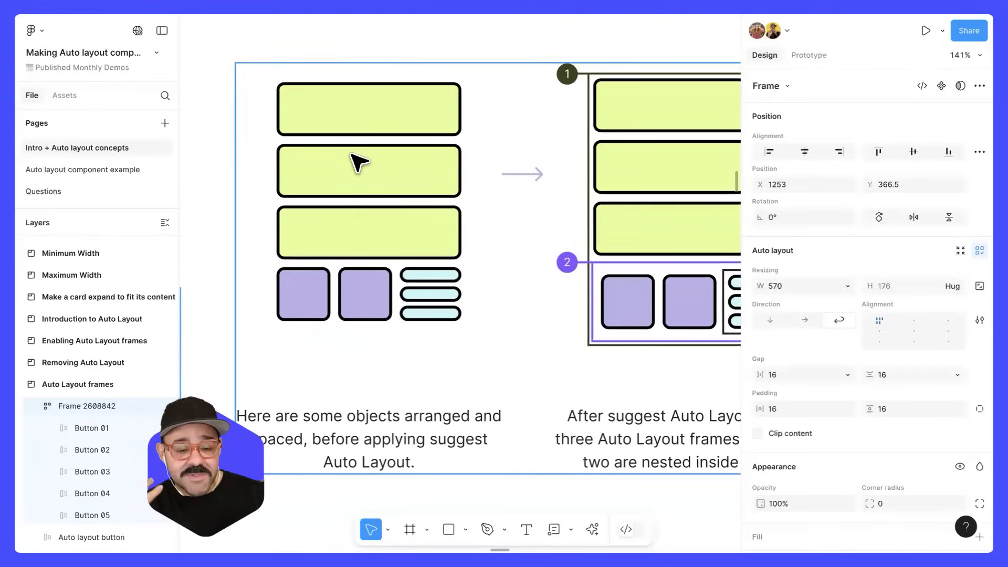
{"action": "key", "text": "space"}
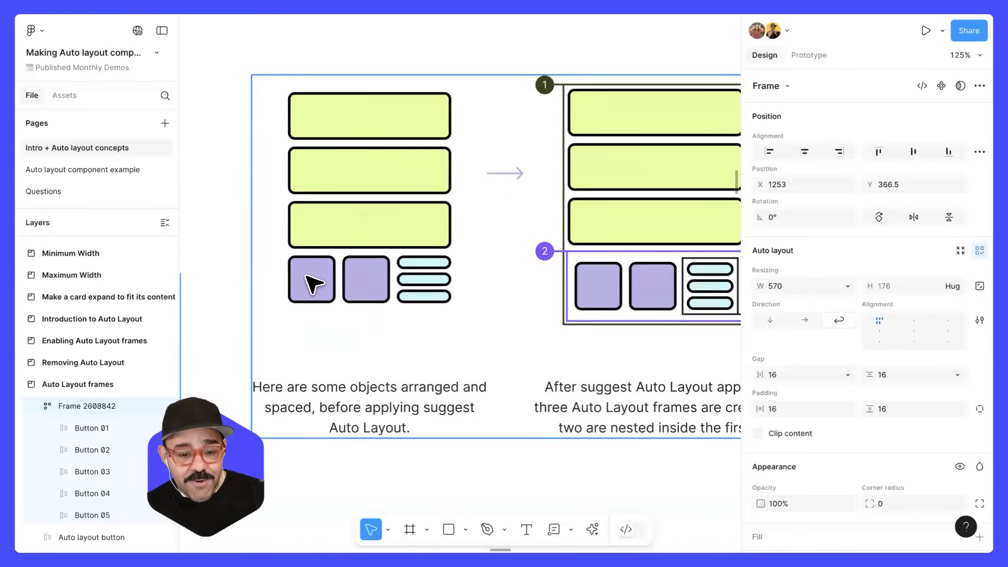
{"action": "left_click_drag", "start_coordinate": [487, 284], "coordinate": [355, 307]}
{"action": "scroll", "coordinate": [448, 280], "scroll_direction": "right", "scroll_amount": 1}
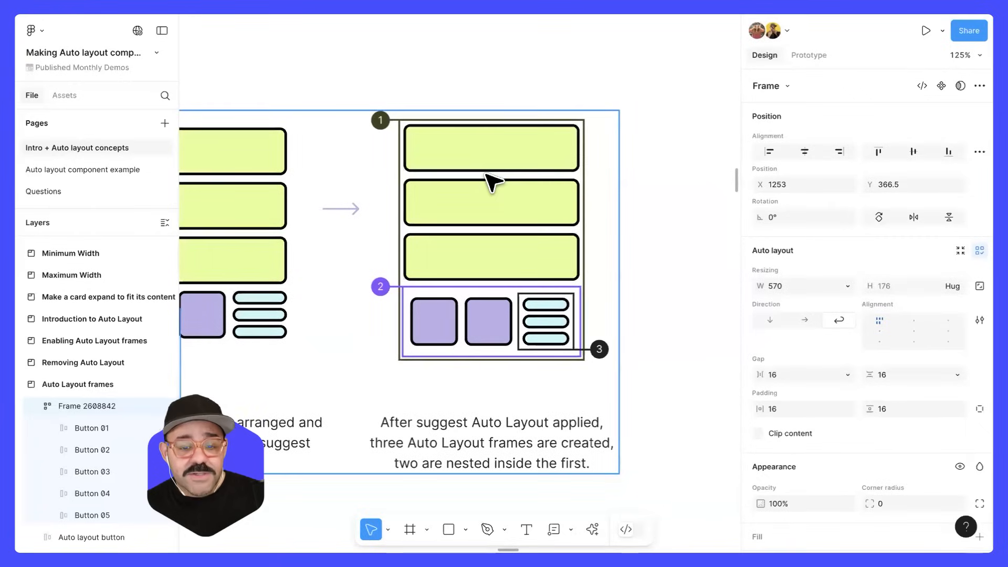
{"action": "scroll", "coordinate": [493, 182], "scroll_direction": "down", "scroll_amount": 5}
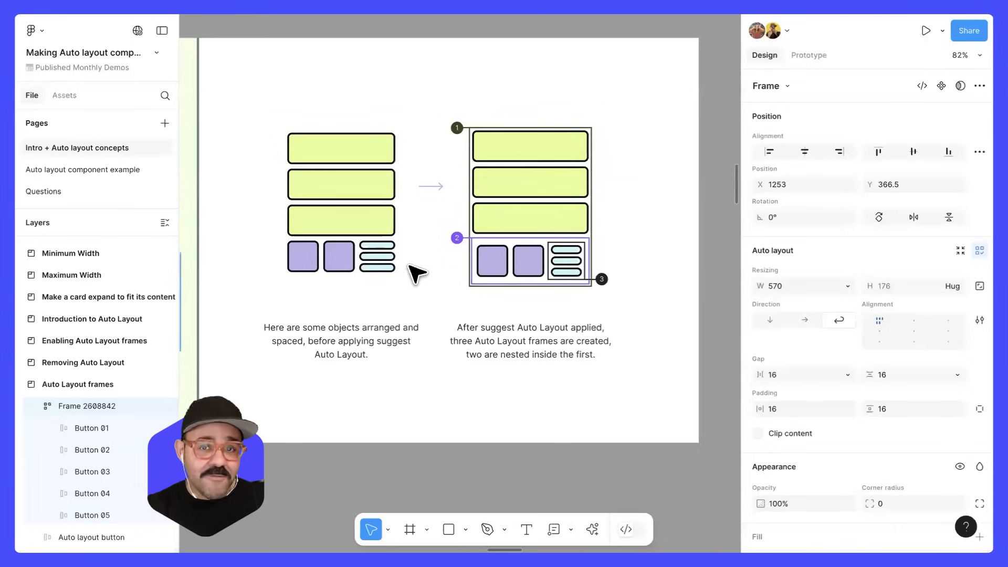
{"action": "left_click_drag", "start_coordinate": [413, 326], "coordinate": [480, 279]}
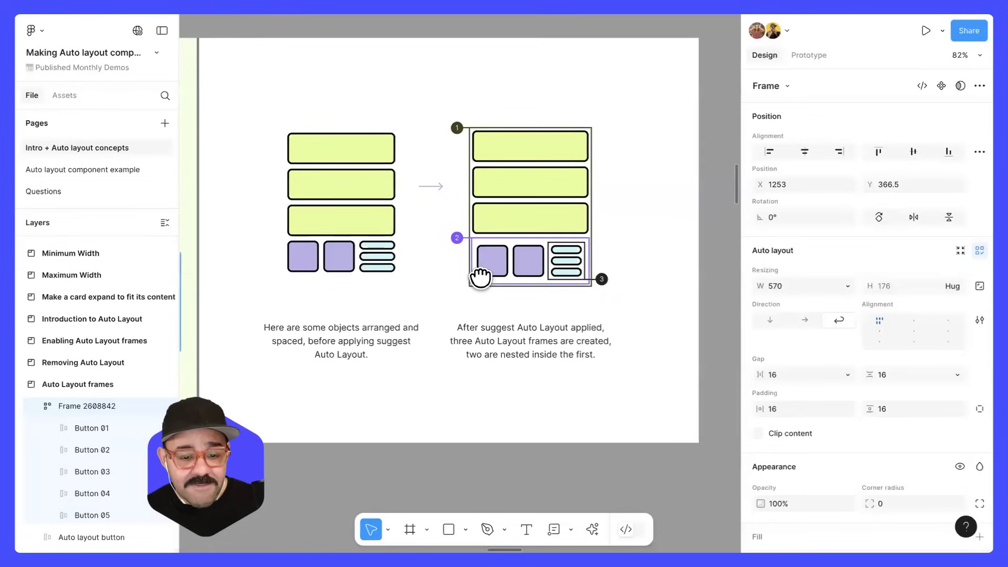
Draw a large rectangle on the empty canvas with a row of three rectangles of about 68 by 35 beneath it
{"action": "left_click_drag", "start_coordinate": [392, 329], "coordinate": [400, 108]}
{"action": "left_click_drag", "start_coordinate": [390, 355], "coordinate": [416, 215]}
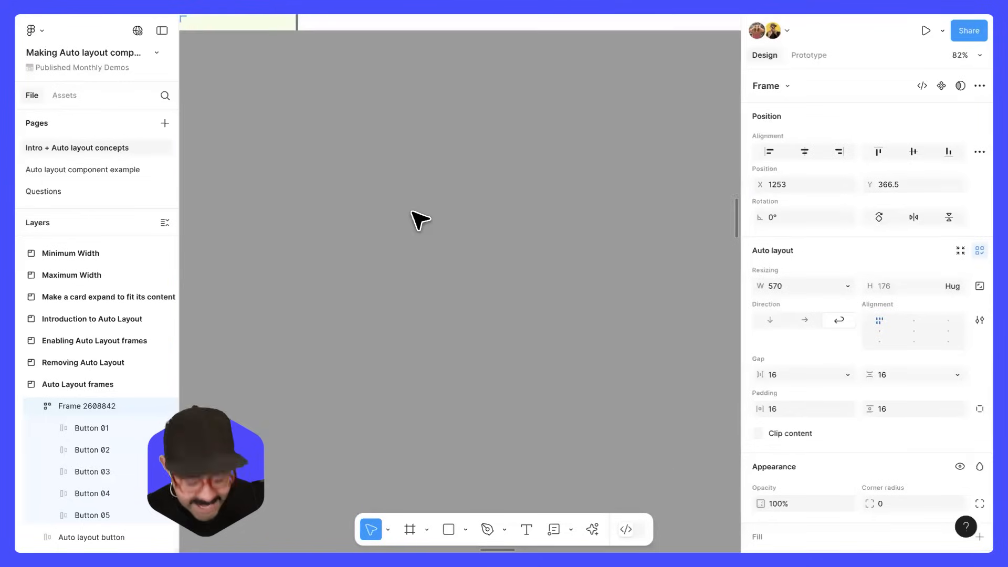
{"action": "scroll", "coordinate": [417, 215], "scroll_direction": "up", "scroll_amount": 1}
{"action": "key", "text": "r"}
{"action": "mouse_move", "coordinate": [365, 144]}
{"action": "left_mouse_down"}
{"action": "mouse_move", "coordinate": [508, 227]}
{"action": "mouse_move", "coordinate": [462, 315]}
{"action": "mouse_move", "coordinate": [472, 291]}
{"action": "left_mouse_up"}
{"action": "left_click_drag", "start_coordinate": [461, 371], "coordinate": [479, 276]}
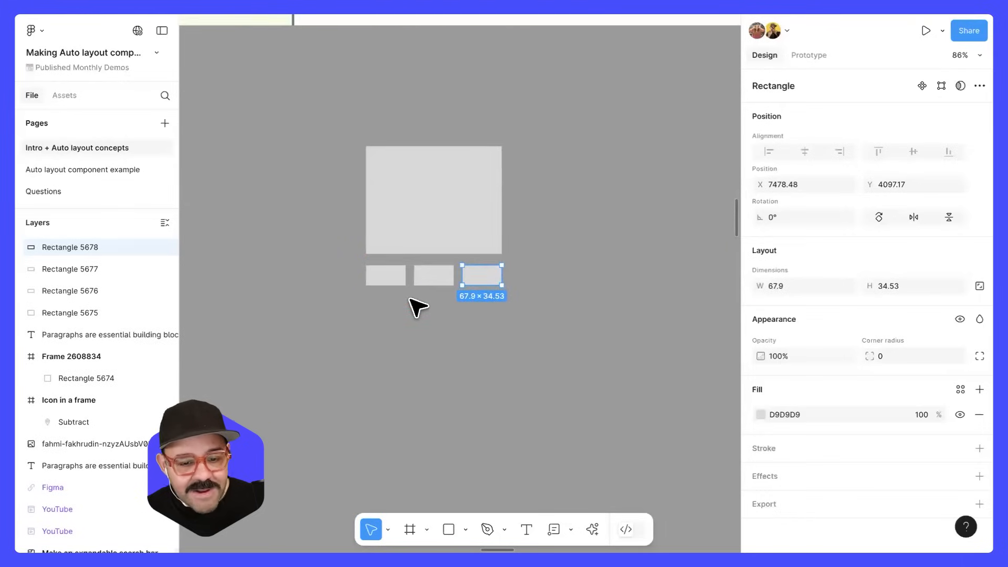
Add three thin stacked bars under the small rectangles, two spanning the full row and the last about 82 by 16
{"action": "scroll", "coordinate": [407, 299], "scroll_direction": "up", "scroll_amount": 2}
{"action": "left_click_drag", "start_coordinate": [398, 278], "coordinate": [396, 311], "text": "alt"}
{"action": "left_click_drag", "start_coordinate": [395, 313], "coordinate": [487, 314]}
{"action": "left_click_drag", "start_coordinate": [488, 315], "coordinate": [511, 331], "text": "alt"}
{"action": "left_click_drag", "start_coordinate": [511, 331], "coordinate": [414, 330]}
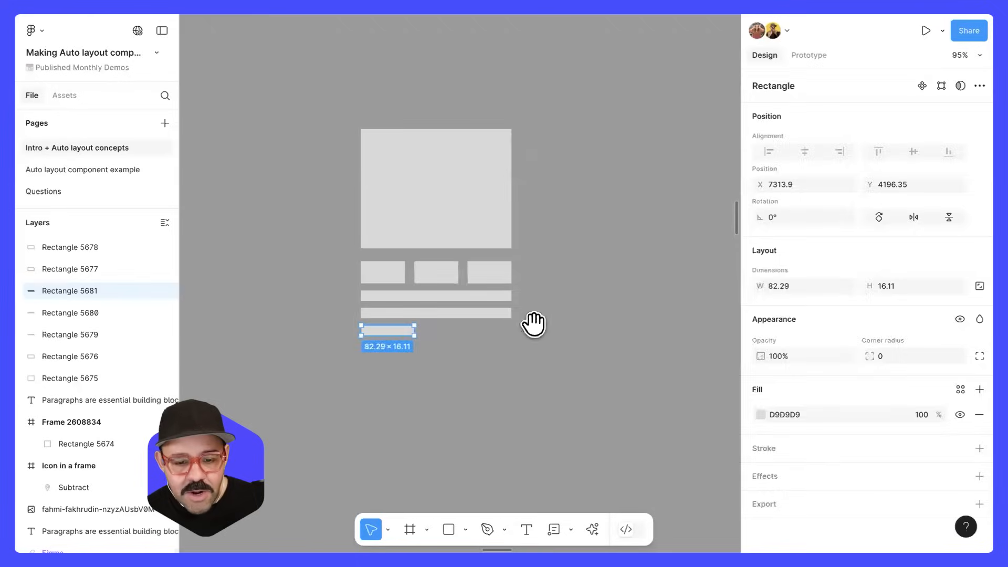
{"action": "left_click", "coordinate": [533, 324]}
Change the fill of the three small rectangles in the row to red
{"action": "scroll", "coordinate": [426, 366], "scroll_direction": "up", "scroll_amount": 2}
{"action": "scroll", "coordinate": [423, 356], "scroll_direction": "up", "scroll_amount": 3}
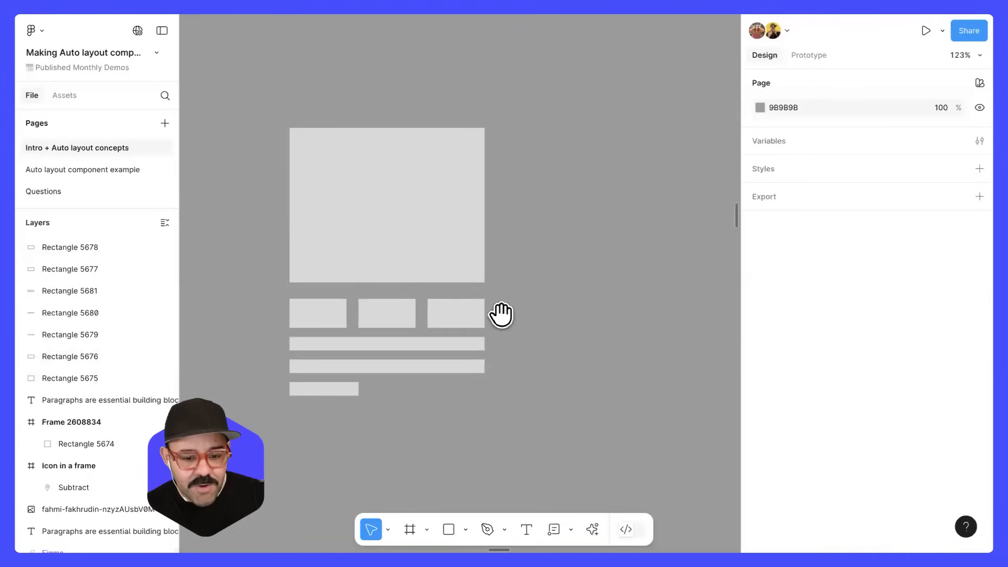
{"action": "left_click_drag", "start_coordinate": [255, 308], "coordinate": [520, 319]}
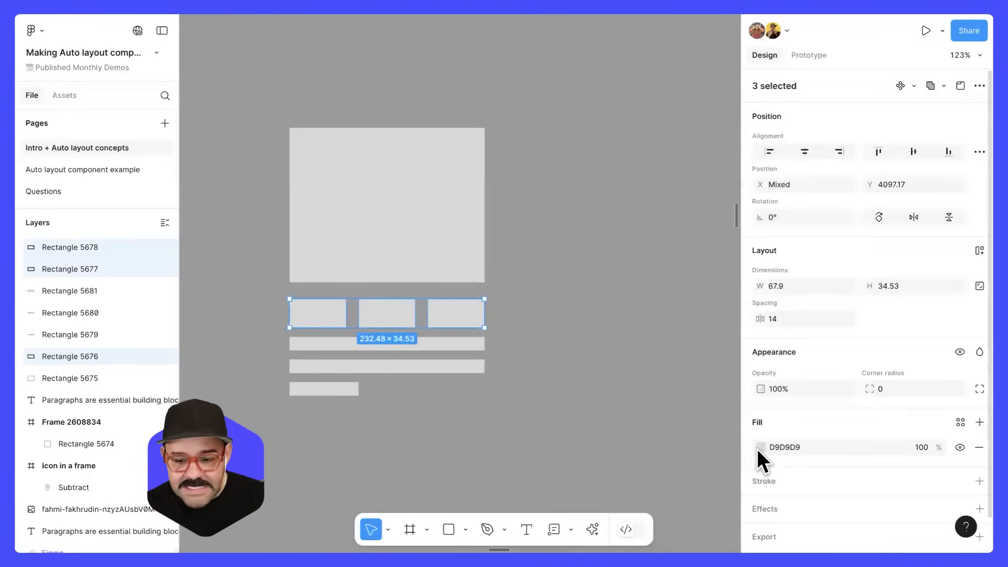
{"action": "left_click", "coordinate": [759, 447]}
{"action": "left_click", "coordinate": [683, 240]}
Wrap the three red rectangles in an auto layout frame and rename the frame "row"
{"action": "left_click_drag", "start_coordinate": [212, 303], "coordinate": [538, 316]}
{"action": "key", "text": "shift+a"}
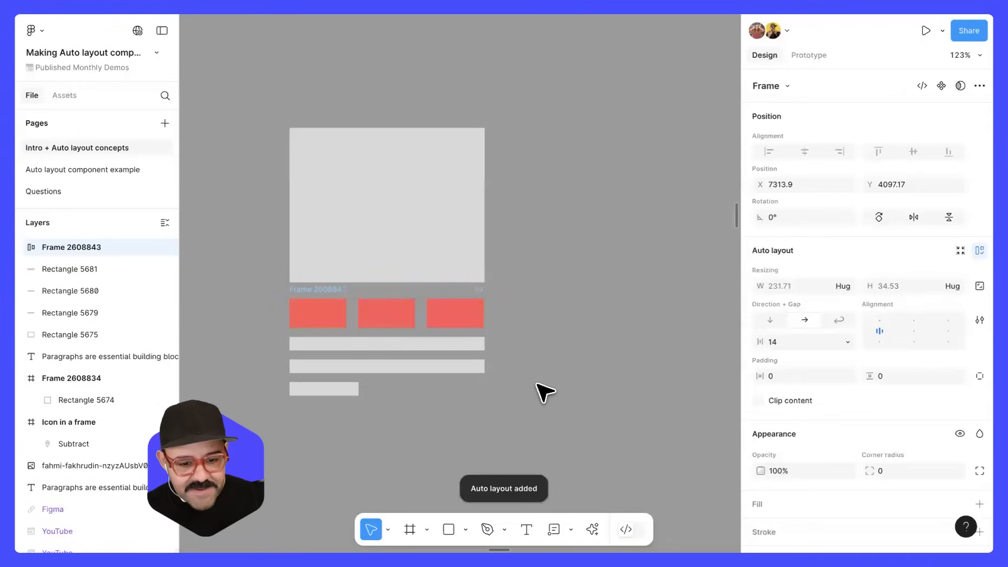
{"action": "double_click", "coordinate": [317, 291]}
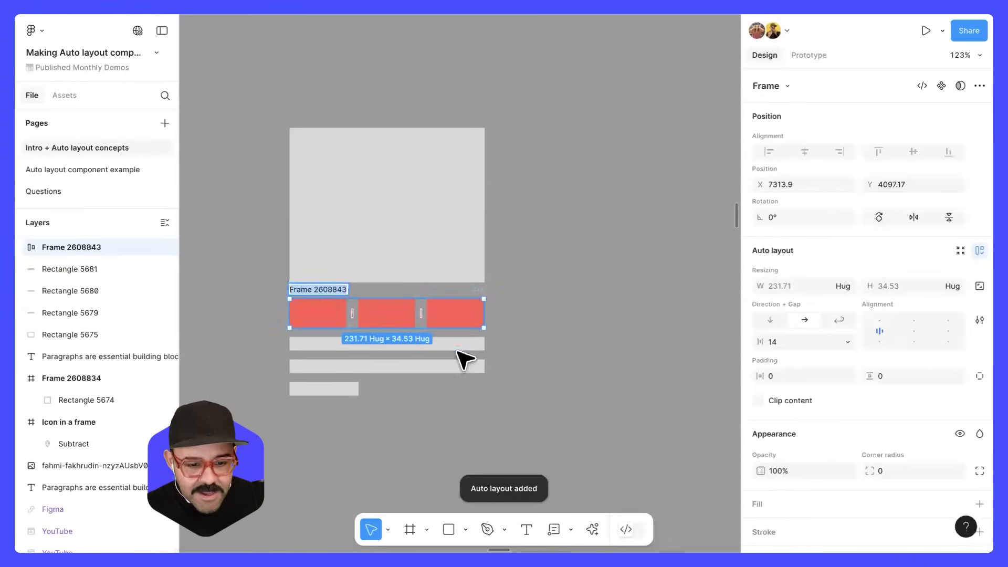
{"action": "type", "text": "row"}
{"action": "key", "text": "Return"}
Select the three thin gray bars below the row frame
{"action": "left_click_drag", "start_coordinate": [387, 419], "coordinate": [333, 350]}
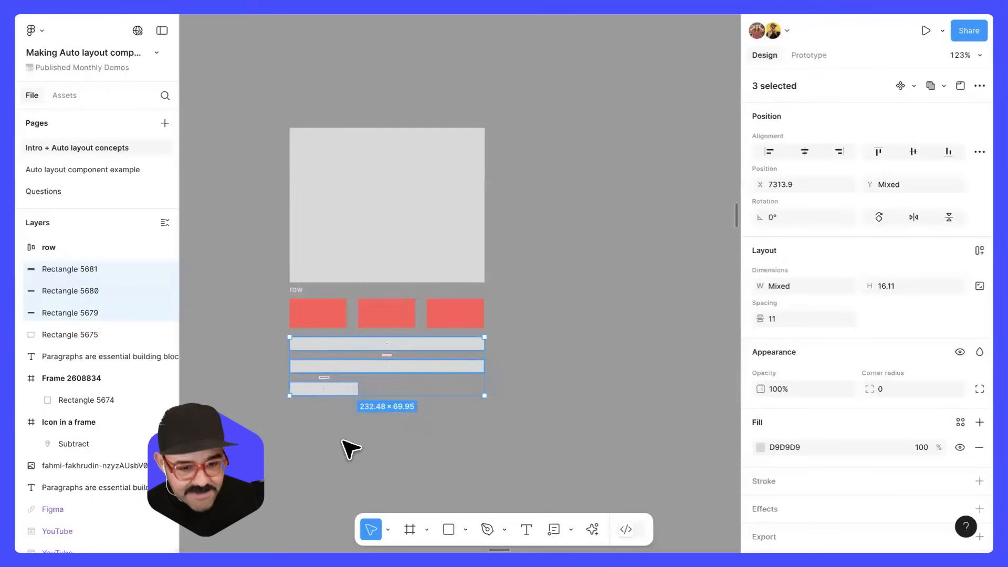
Add vertical auto layout to the three grey bars and rename the resulting frame as column
{"action": "key", "text": "shift+a"}
{"action": "double_click", "coordinate": [326, 328]}
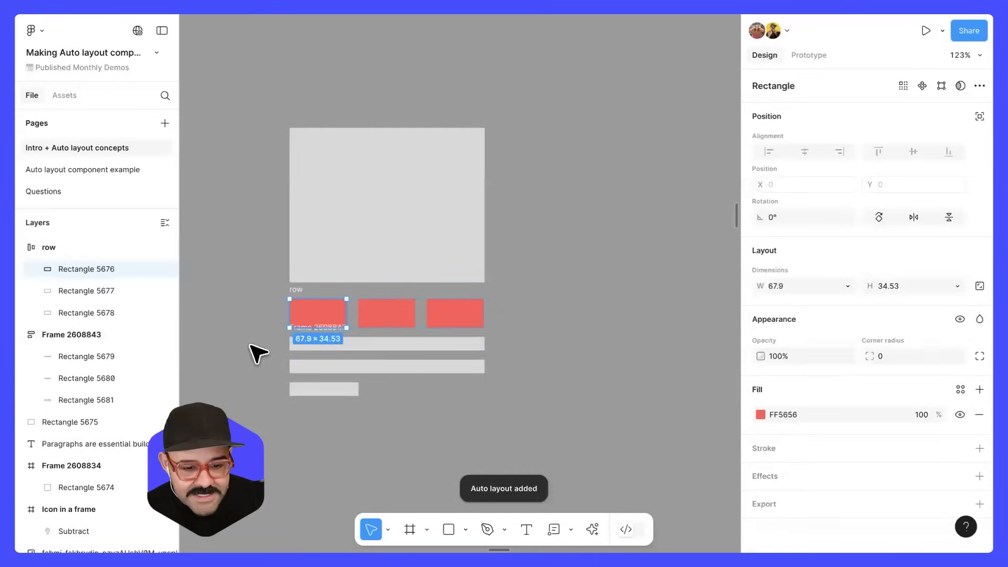
{"action": "left_click", "coordinate": [255, 353]}
{"action": "scroll", "coordinate": [253, 345], "scroll_direction": "up", "scroll_amount": 5}
{"action": "double_click", "coordinate": [359, 320]}
{"action": "type", "text": "Co"}
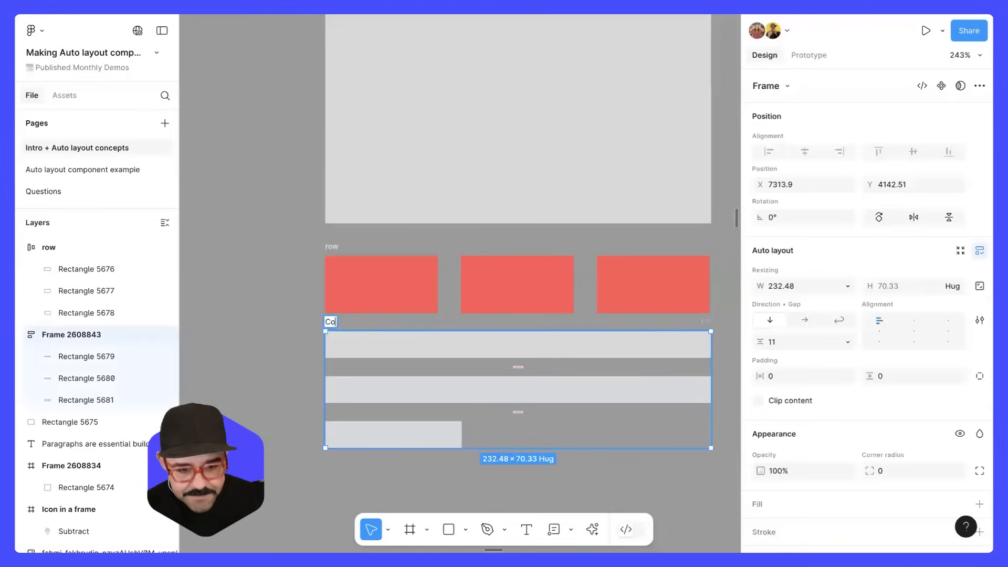
{"action": "key", "text": "Return"}
{"action": "left_click", "coordinate": [266, 334]}
{"action": "scroll", "coordinate": [265, 332], "scroll_direction": "down", "scroll_amount": 2}
{"action": "scroll", "coordinate": [309, 269], "scroll_direction": "up", "scroll_amount": 1}
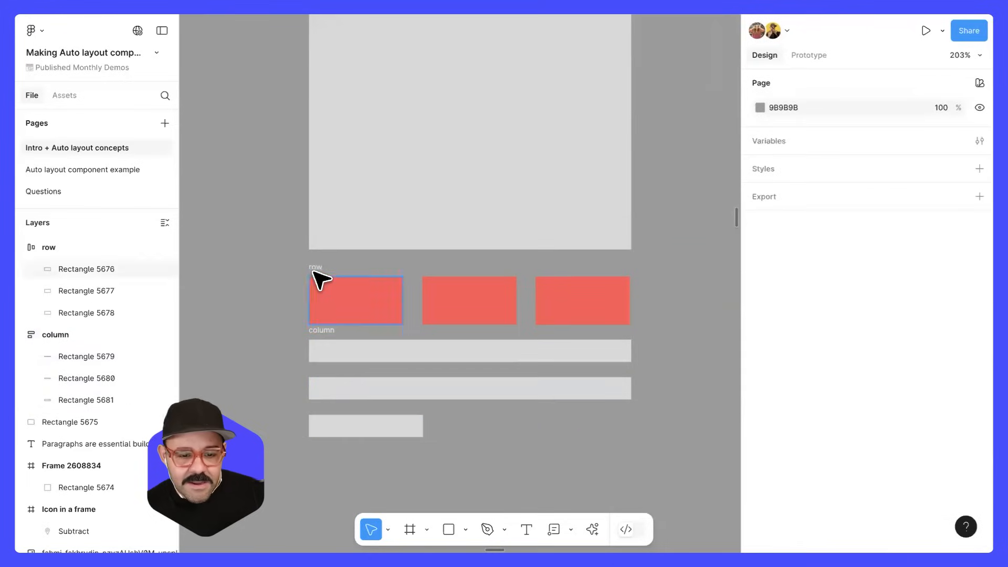
{"action": "left_click", "coordinate": [318, 270]}
{"action": "scroll", "coordinate": [319, 269], "scroll_direction": "down", "scroll_amount": 2}
{"action": "left_click", "coordinate": [452, 120]}
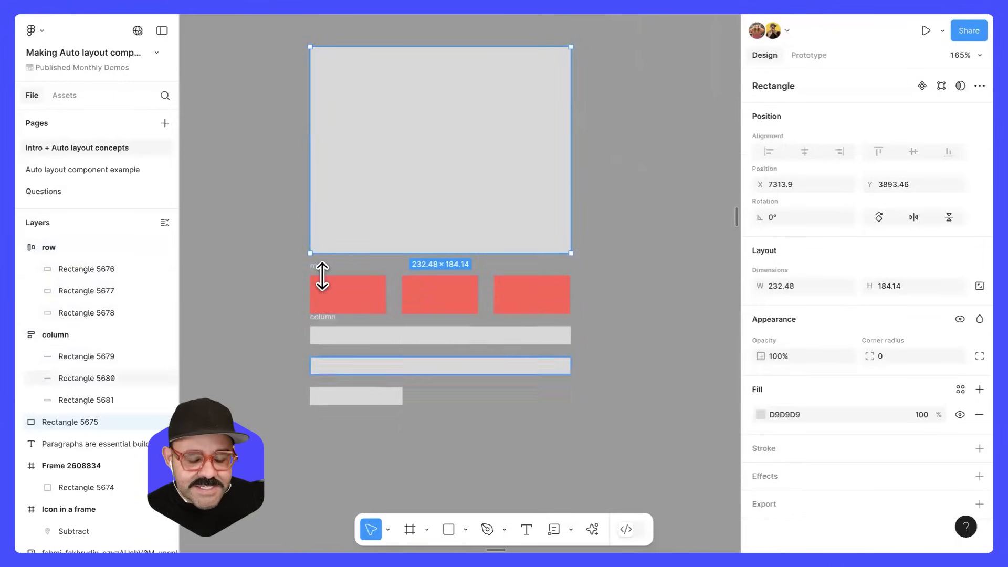
{"action": "left_click", "coordinate": [313, 305]}
{"action": "left_click", "coordinate": [288, 318]}
{"action": "scroll", "coordinate": [286, 313], "scroll_direction": "down", "scroll_amount": 2, "text": "ctrl"}
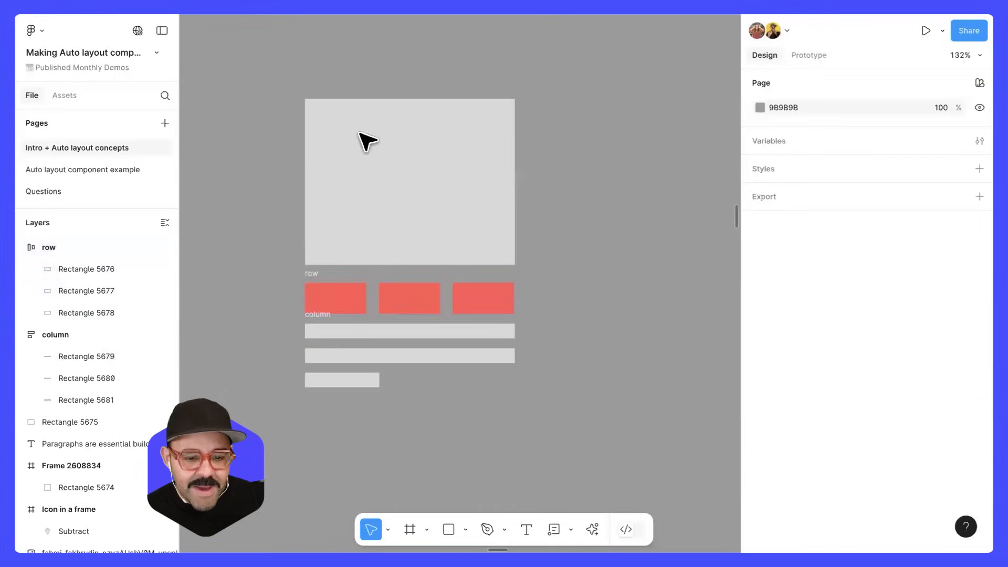
Wrap the row and column frames in a vertical auto layout frame named "vertical stack"
{"action": "left_click_drag", "start_coordinate": [268, 267], "coordinate": [563, 422]}
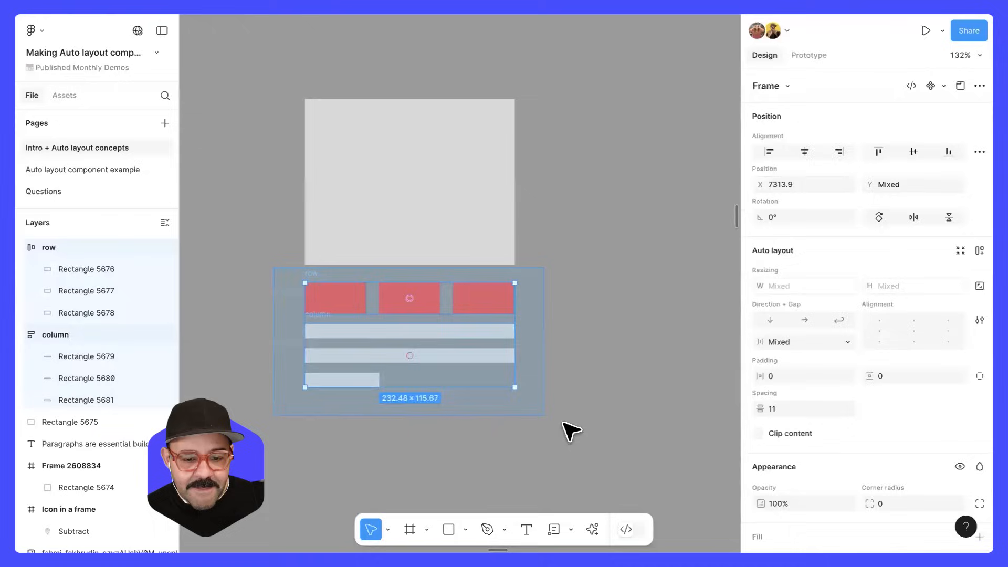
{"action": "left_click_drag", "start_coordinate": [360, 355], "coordinate": [606, 178]}
{"action": "left_click_drag", "start_coordinate": [604, 258], "coordinate": [373, 367]}
{"action": "left_click_drag", "start_coordinate": [556, 308], "coordinate": [395, 416]}
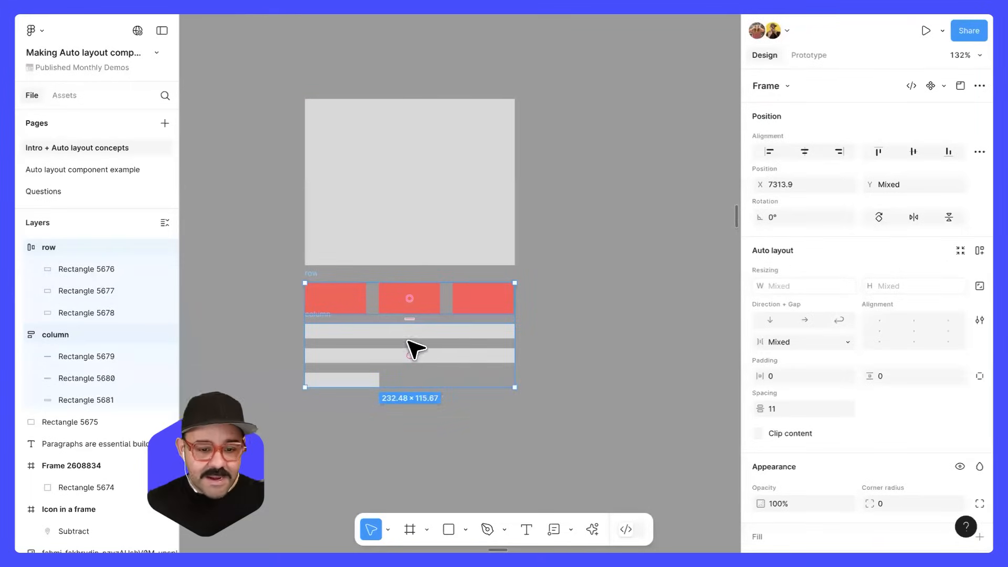
{"action": "scroll", "coordinate": [323, 276], "scroll_direction": "up", "scroll_amount": 3}
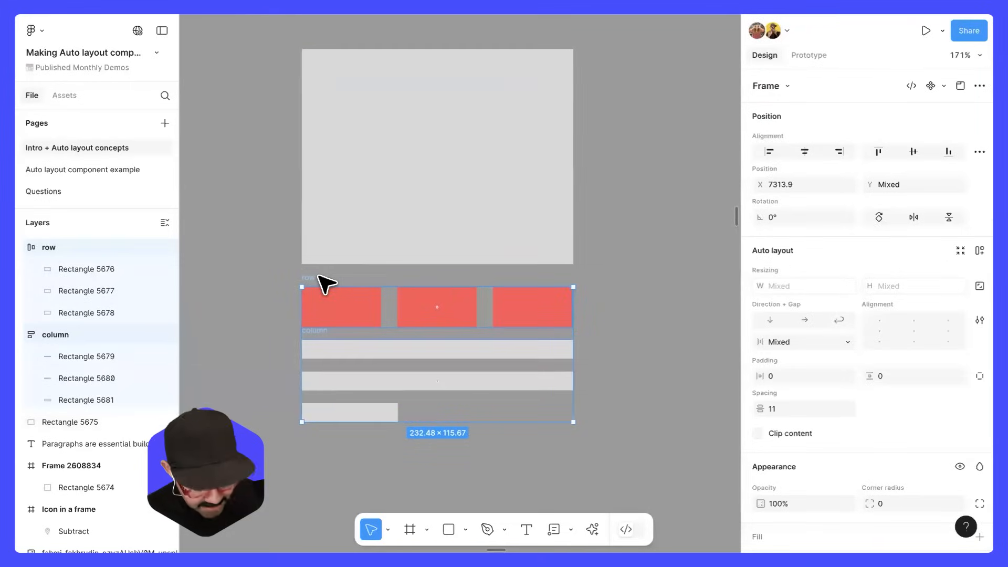
{"action": "key", "text": "shift+a"}
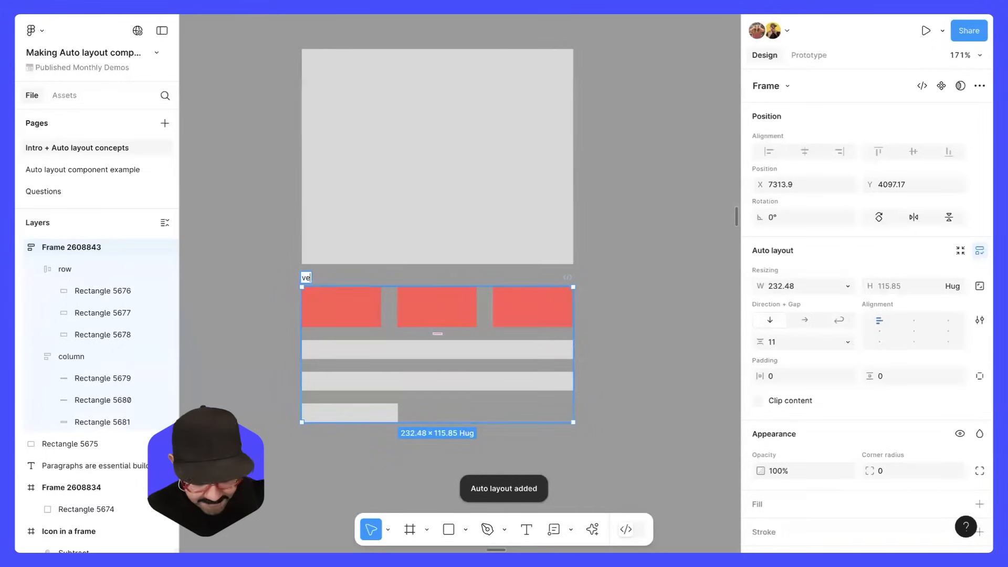
{"action": "type", "text": "vertical stack"}
{"action": "key", "text": "Return"}
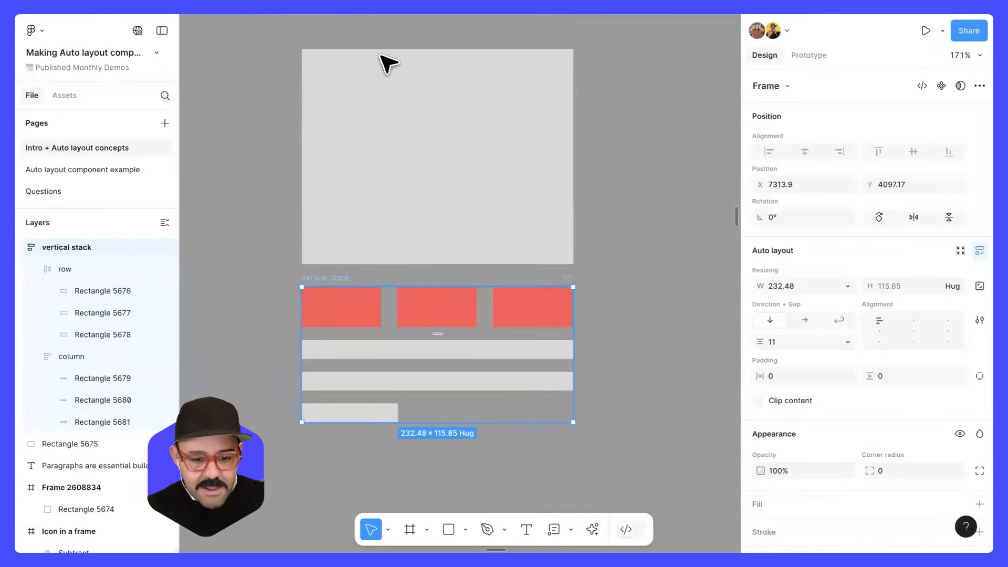
Combine the large grey rectangle and the vertical stack into one auto layout frame
{"action": "left_click", "coordinate": [370, 166]}
{"action": "left_click", "coordinate": [416, 303], "text": "shift"}
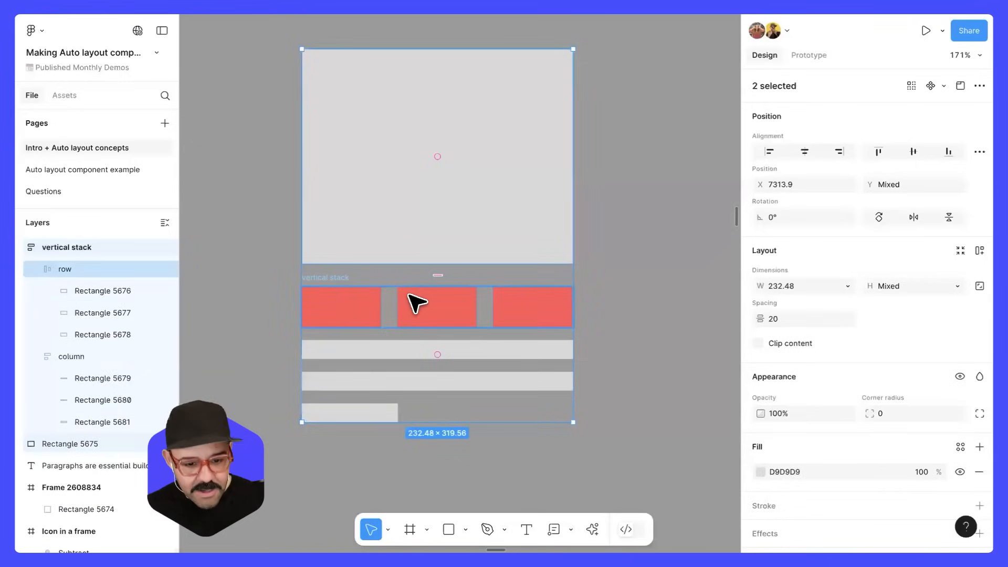
{"action": "key", "text": "shift+a"}
{"action": "key", "text": "f"}
{"action": "key", "text": "r"}
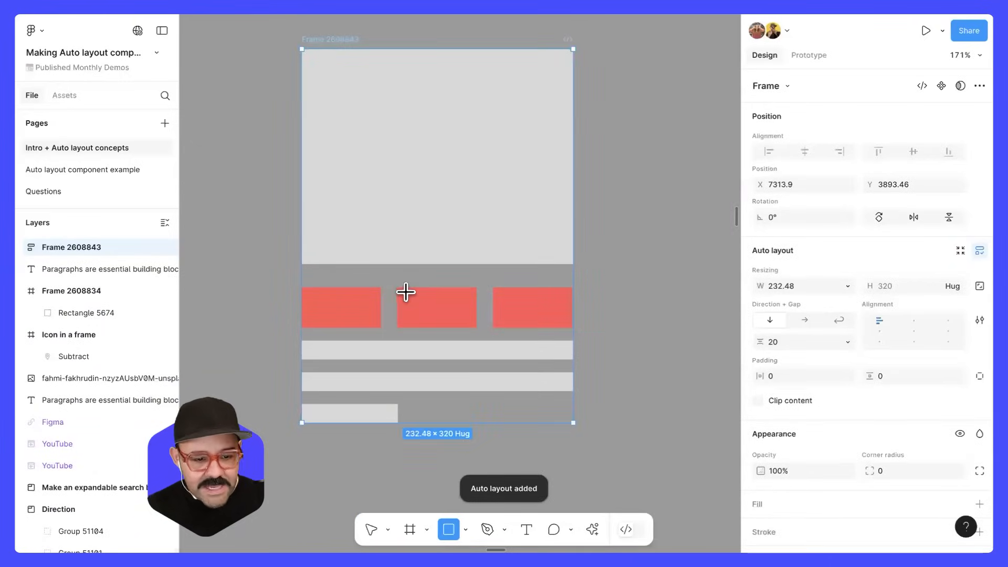
{"action": "left_click", "coordinate": [344, 39]}
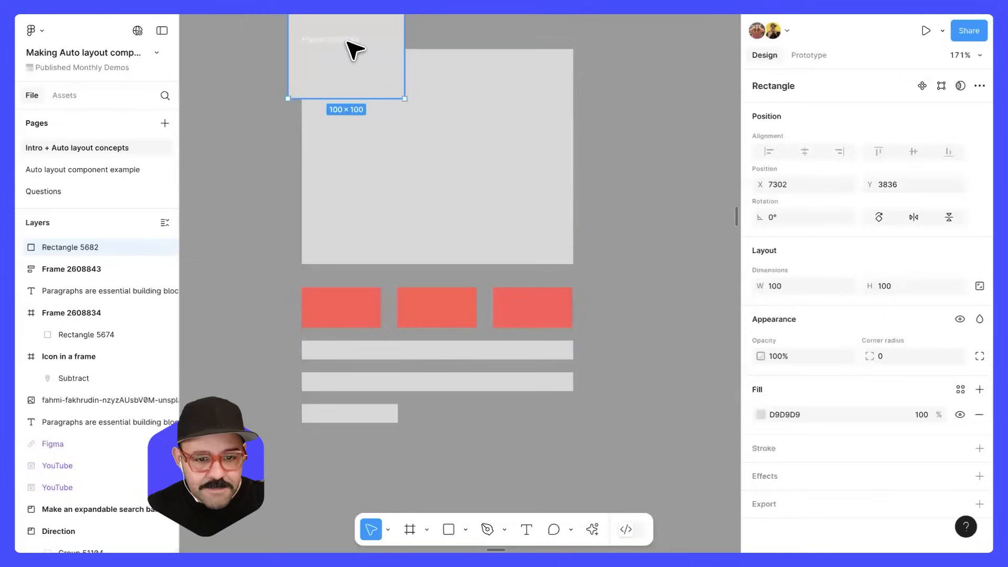
{"action": "key", "text": "ctrl+z"}
Rename the new outer auto layout frame as Card
{"action": "double_click", "coordinate": [338, 39]}
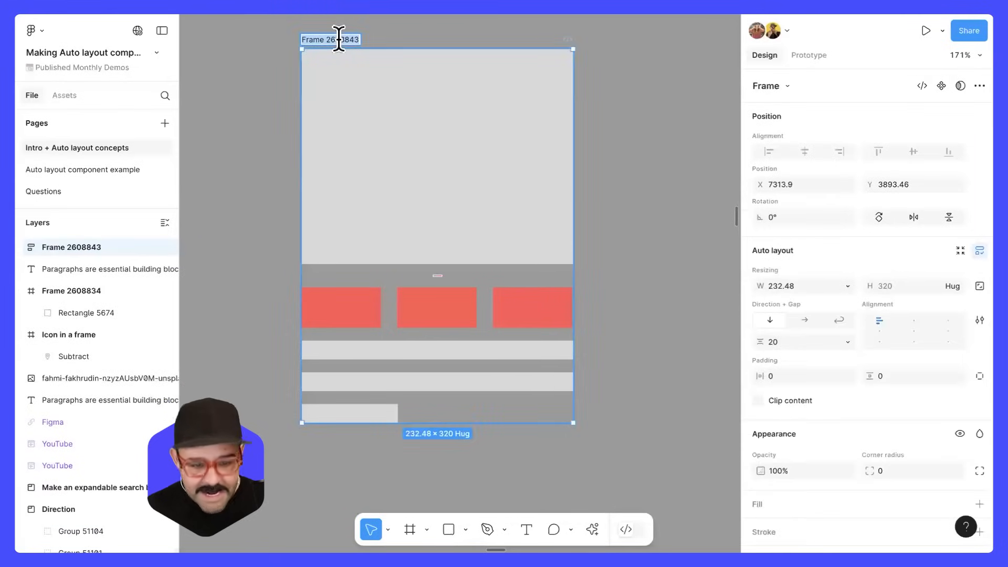
{"action": "type", "text": "Card"}
{"action": "key", "text": "Return"}
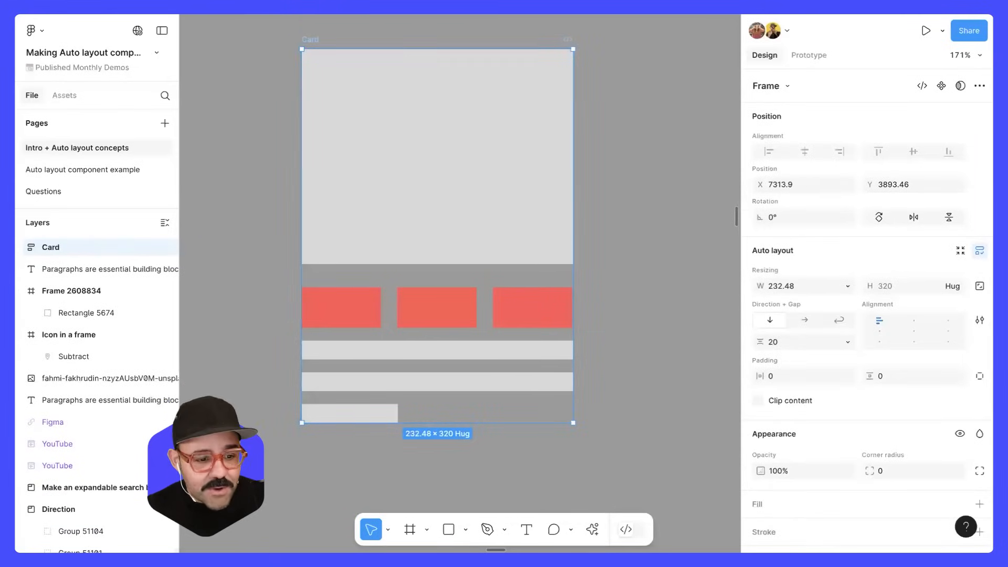
Expand the Card's layers and rename its large rectangle as image
{"action": "left_click", "coordinate": [20, 247]}
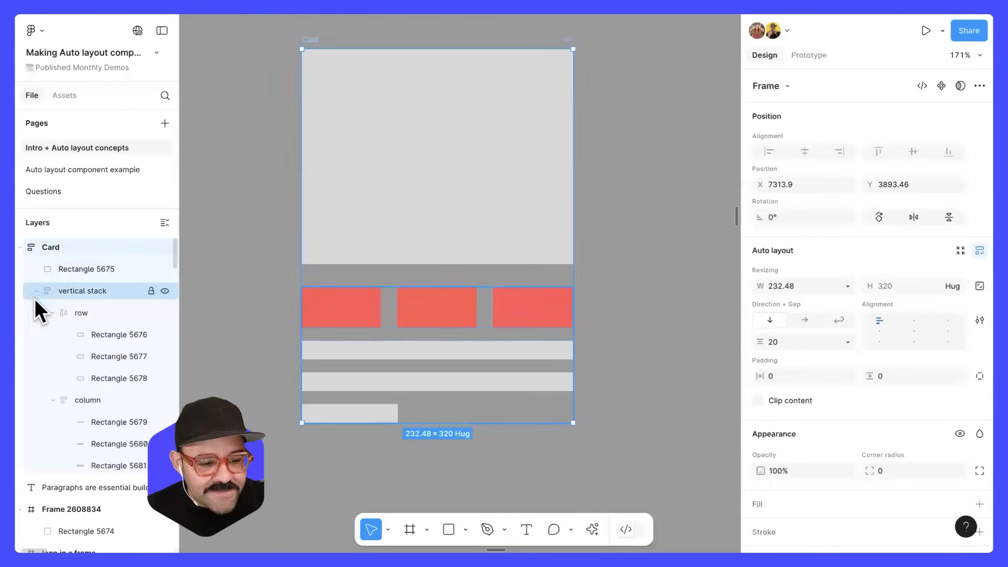
{"action": "left_click", "coordinate": [36, 291]}
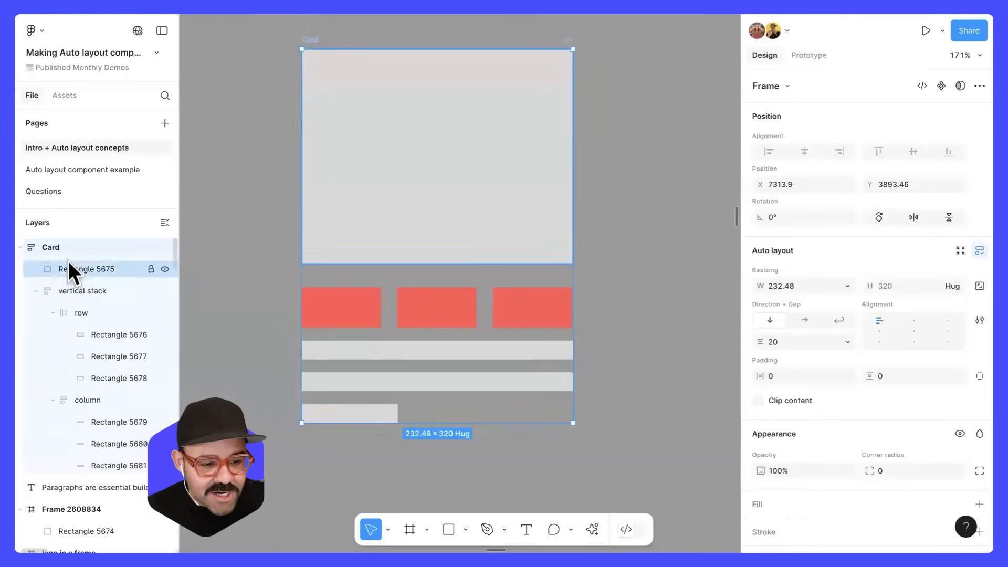
{"action": "double_click", "coordinate": [95, 269]}
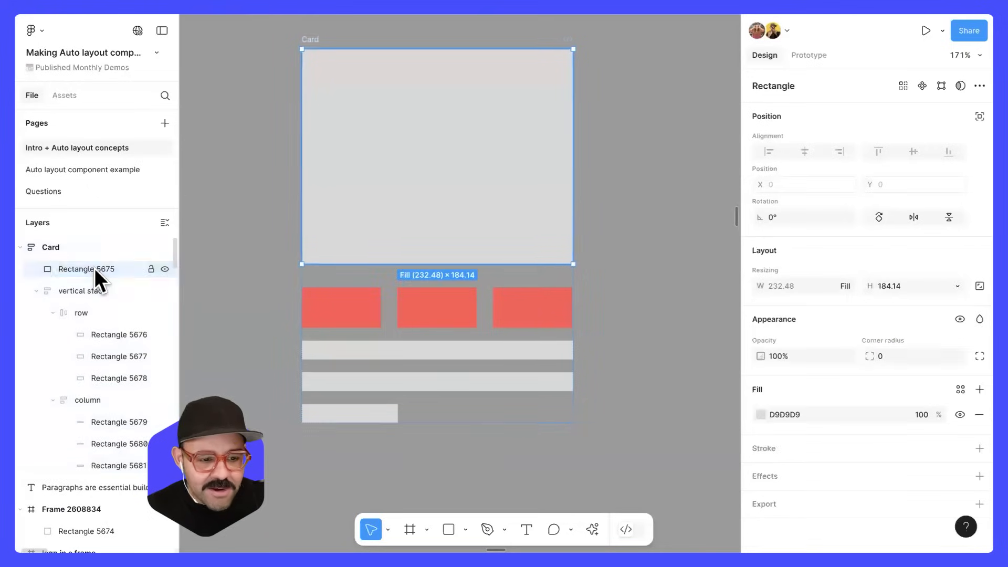
{"action": "type", "text": "image"}
{"action": "key", "text": "Return"}
{"action": "left_click", "coordinate": [105, 291]}
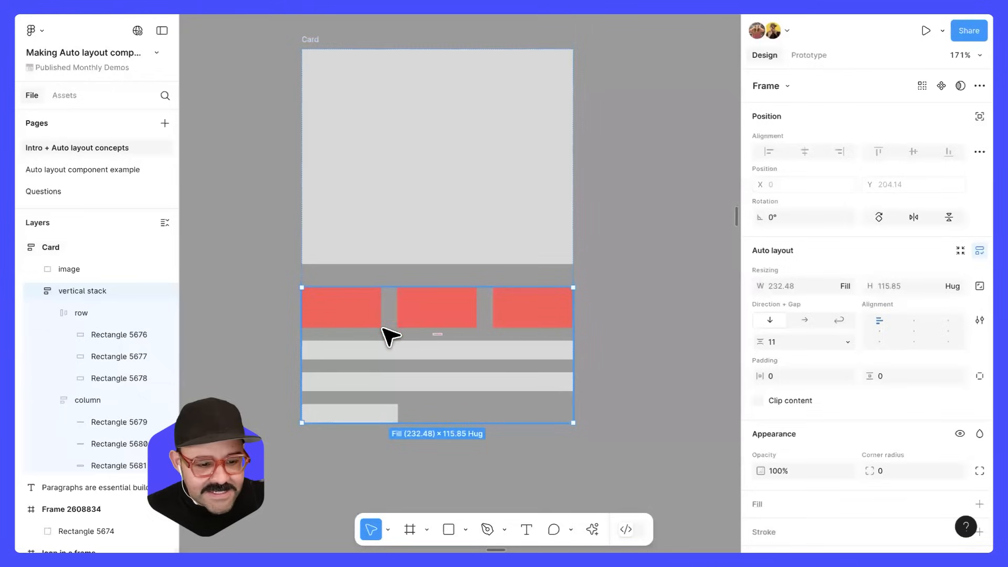
{"action": "left_click", "coordinate": [253, 298]}
Try widening the Card to about 357 and check the image's width sizing options
{"action": "scroll", "coordinate": [253, 299], "scroll_direction": "down", "scroll_amount": 2}
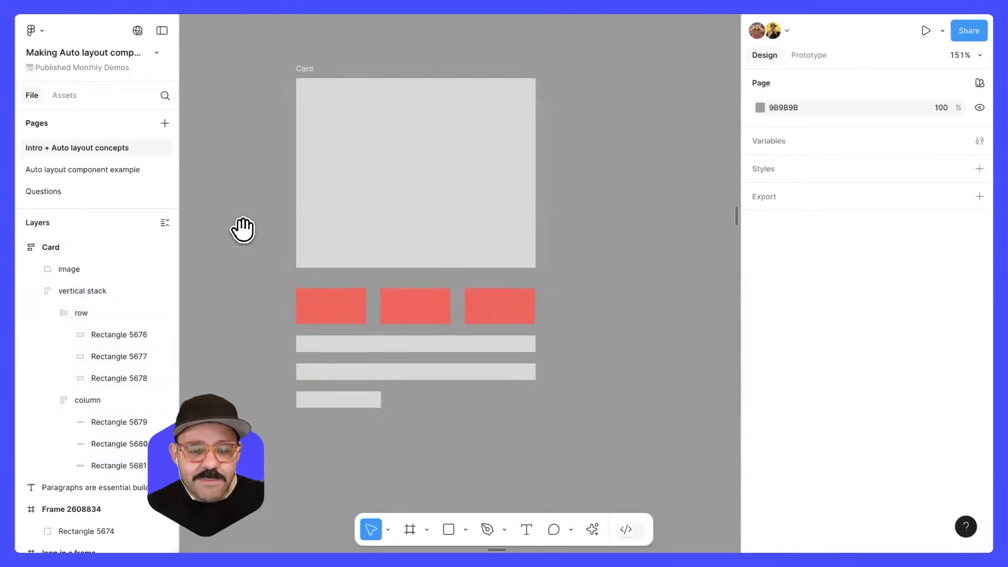
{"action": "left_click_drag", "start_coordinate": [243, 227], "coordinate": [233, 273]}
{"action": "left_click", "coordinate": [310, 129]}
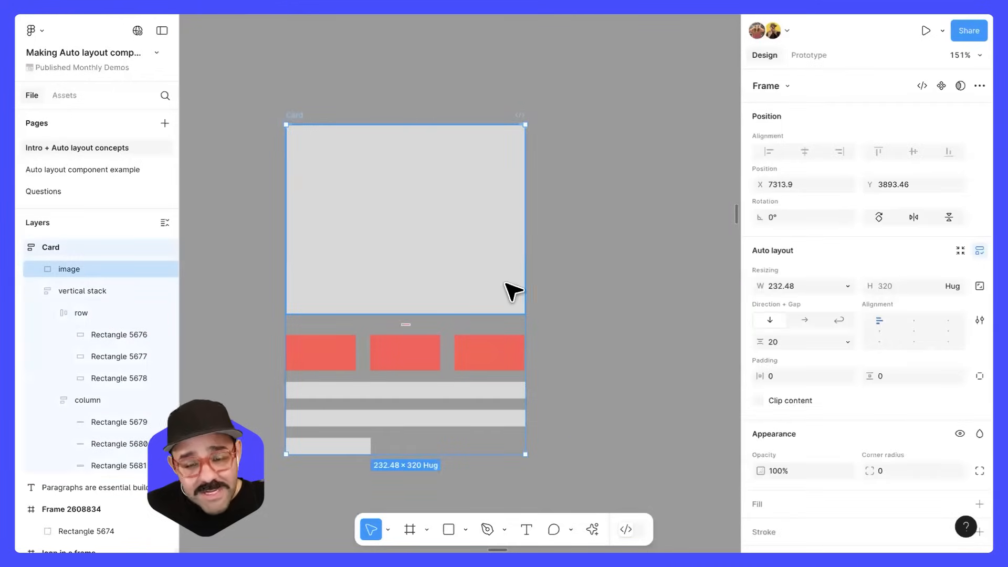
{"action": "left_click_drag", "start_coordinate": [547, 322], "coordinate": [670, 329]}
{"action": "left_click", "coordinate": [587, 259]}
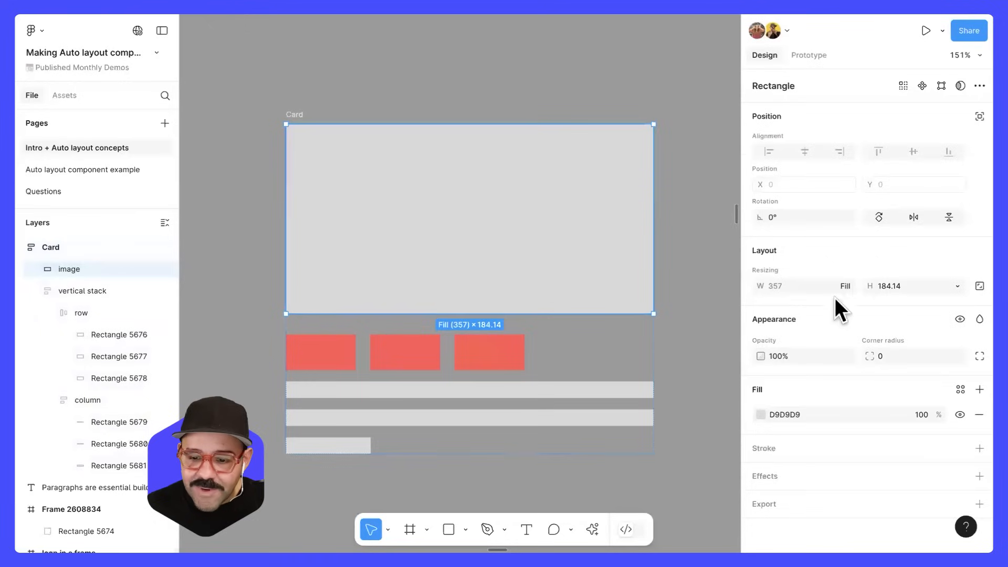
{"action": "left_click", "coordinate": [847, 287]}
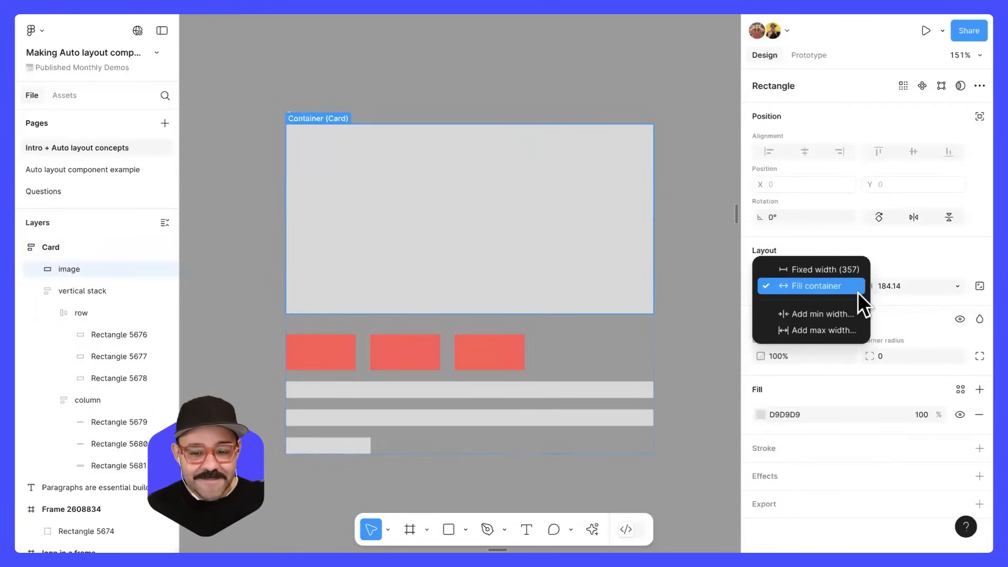
{"action": "key", "text": "Escape"}
{"action": "key", "text": "Escape"}
{"action": "key", "text": "ctrl+z"}
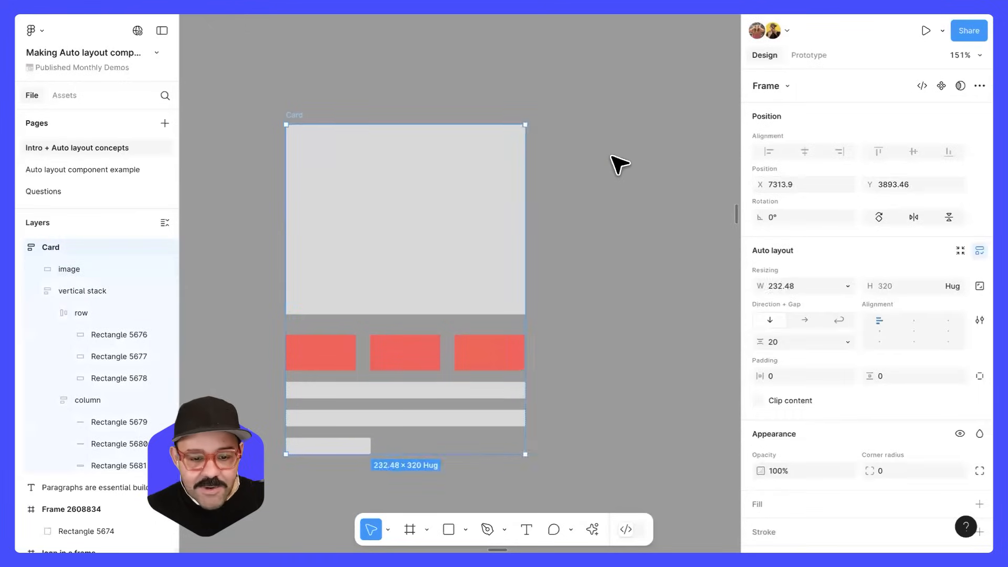
Widen the Card frame to about 365
{"action": "key", "text": "Escape"}
{"action": "left_click", "coordinate": [465, 231]}
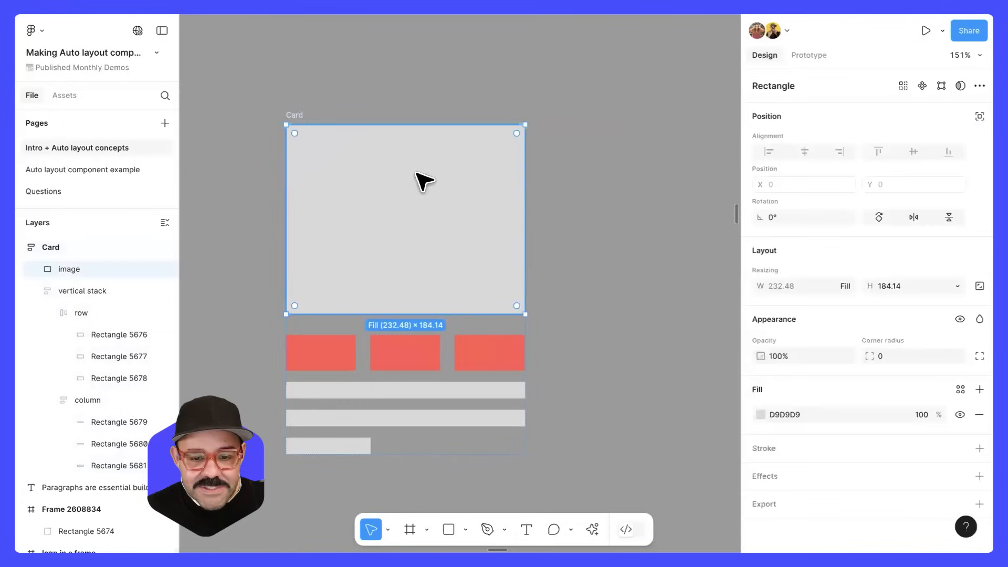
{"action": "left_click", "coordinate": [295, 115]}
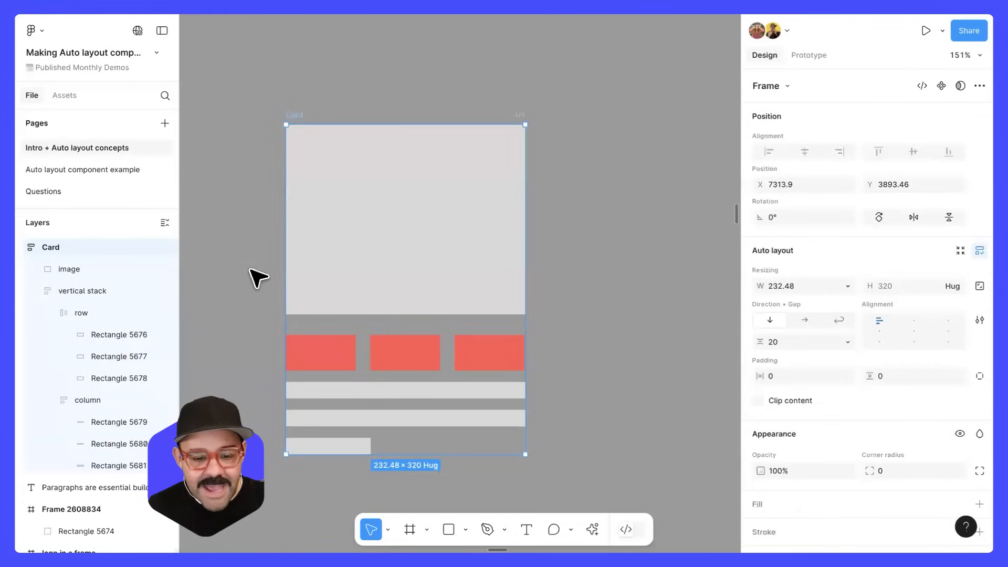
{"action": "left_click_drag", "start_coordinate": [525, 322], "coordinate": [662, 331]}
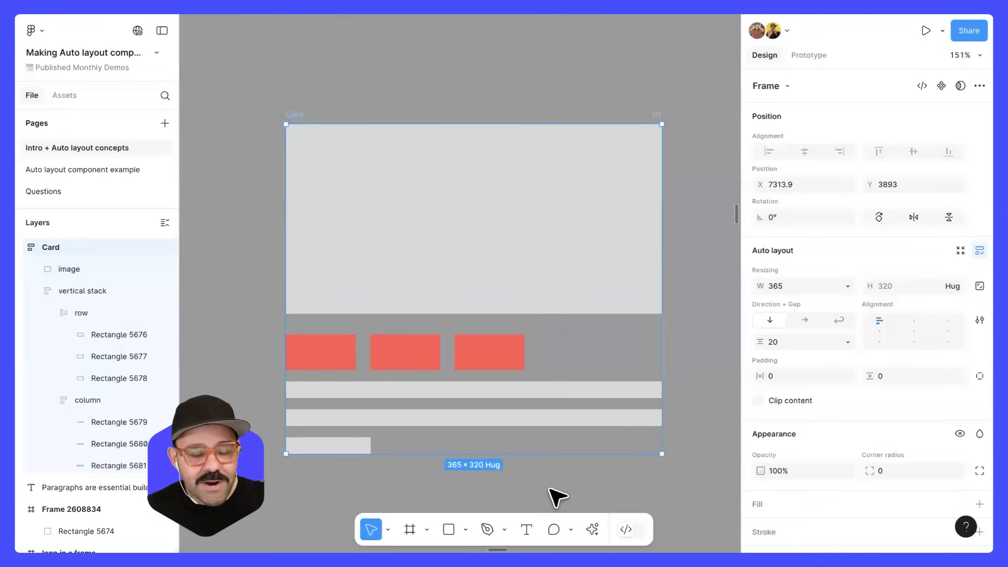
Try narrowing the column frame to about 228 and stretch it back to fill the Card's full width
{"action": "left_click", "coordinate": [472, 404]}
{"action": "left_click", "coordinate": [417, 402]}
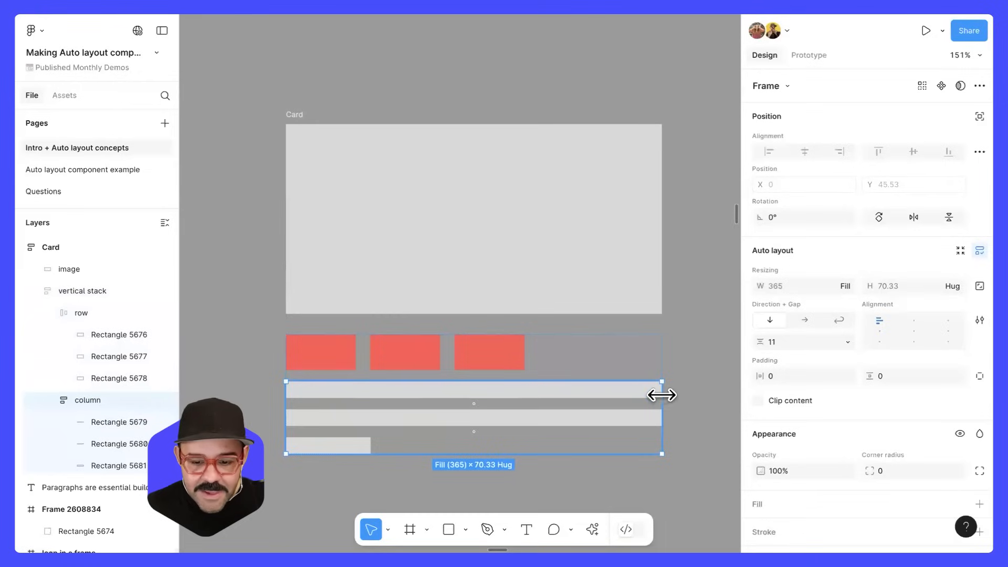
{"action": "left_click_drag", "start_coordinate": [656, 397], "coordinate": [520, 403]}
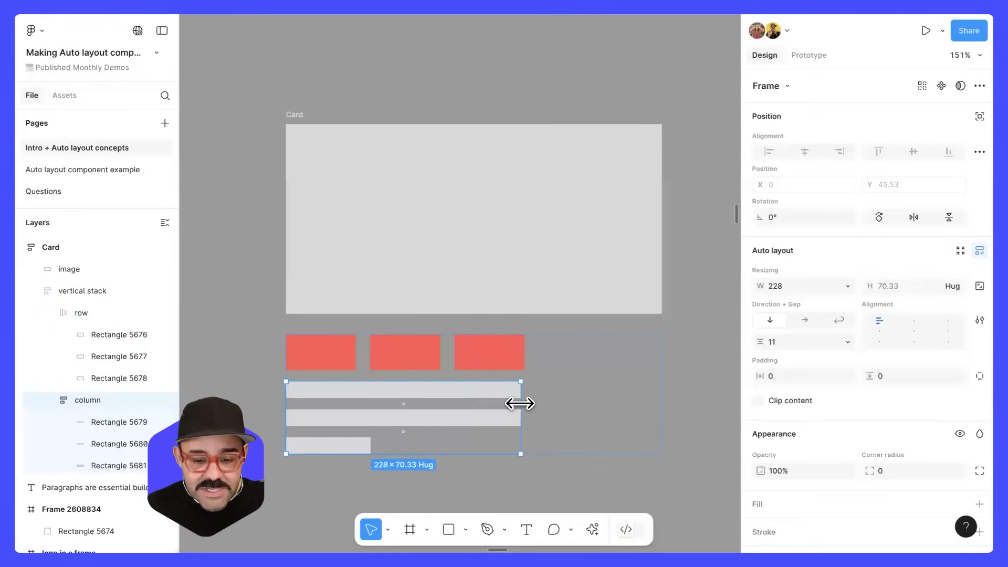
{"action": "left_click_drag", "start_coordinate": [584, 402], "coordinate": [662, 414]}
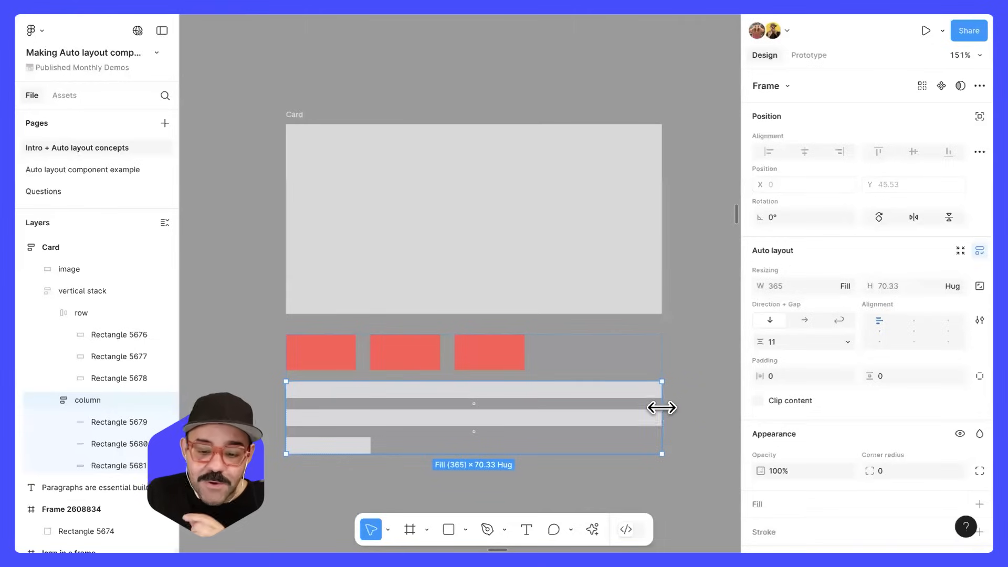
{"action": "left_click_drag", "start_coordinate": [656, 406], "coordinate": [665, 438]}
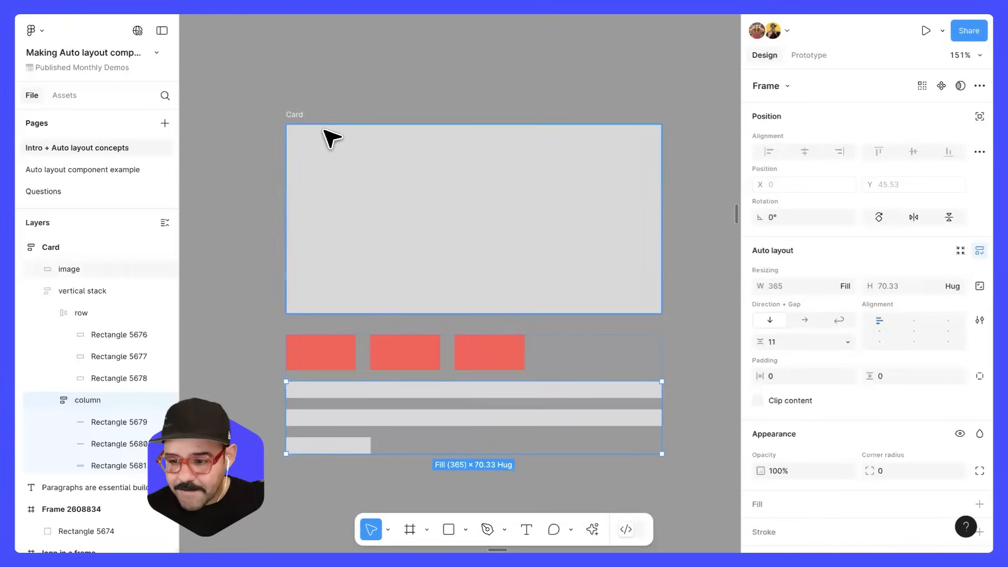
Resize the Card frame to about 340 wide and select the row frame of red rectangles inside it
{"action": "left_click", "coordinate": [297, 116]}
{"action": "scroll", "coordinate": [340, 198], "scroll_direction": "down", "scroll_amount": 2}
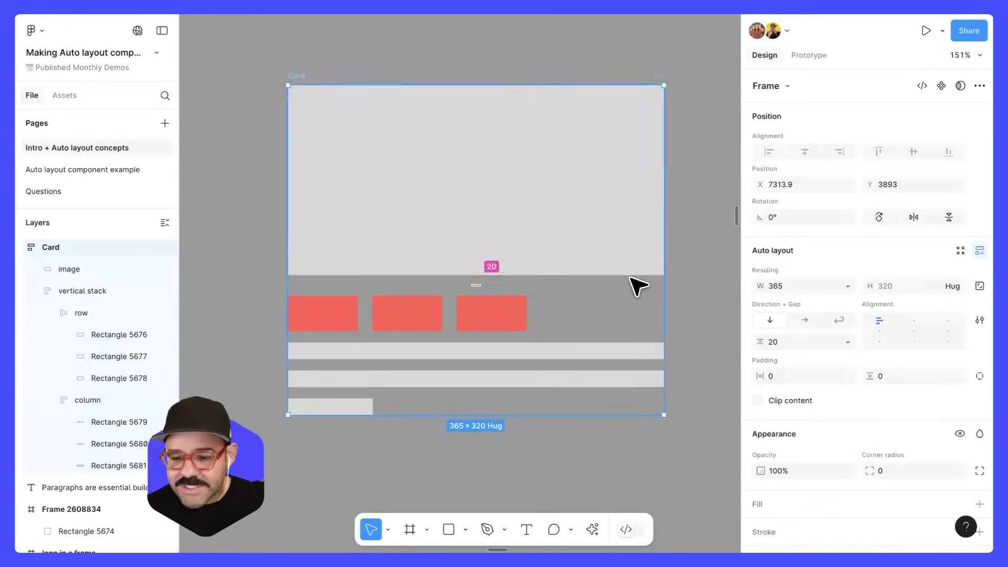
{"action": "mouse_move", "coordinate": [660, 293]}
{"action": "left_mouse_down"}
{"action": "mouse_move", "coordinate": [439, 304]}
{"action": "mouse_move", "coordinate": [691, 301]}
{"action": "mouse_move", "coordinate": [644, 304]}
{"action": "left_mouse_up"}
{"action": "left_click_drag", "start_coordinate": [492, 306], "coordinate": [638, 308]}
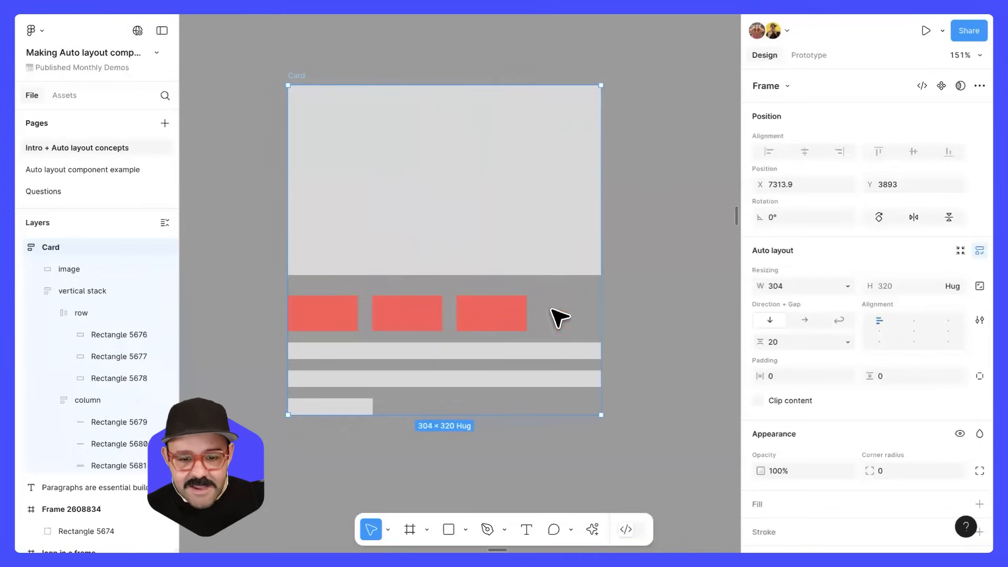
{"action": "left_click", "coordinate": [443, 297]}
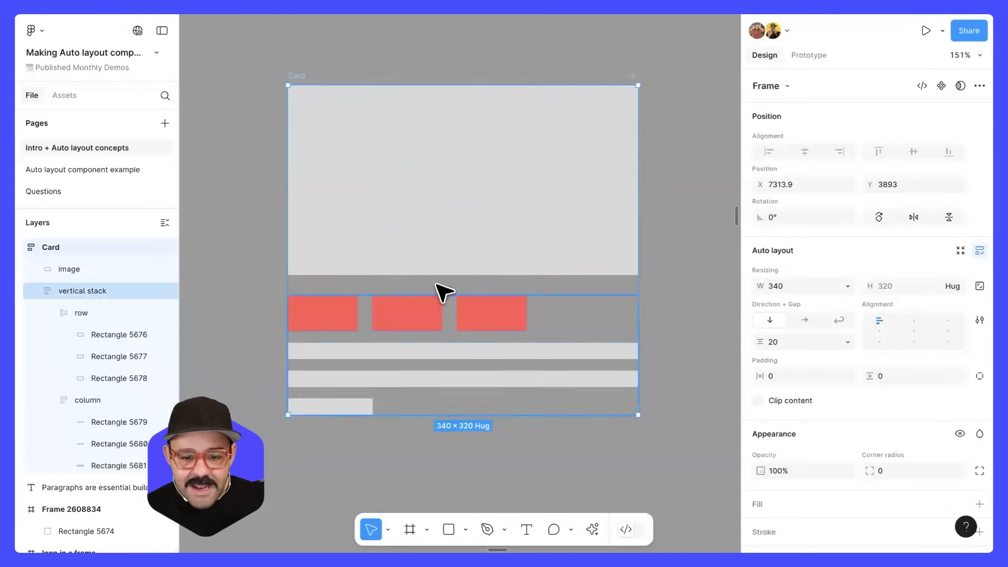
{"action": "left_click", "coordinate": [478, 320]}
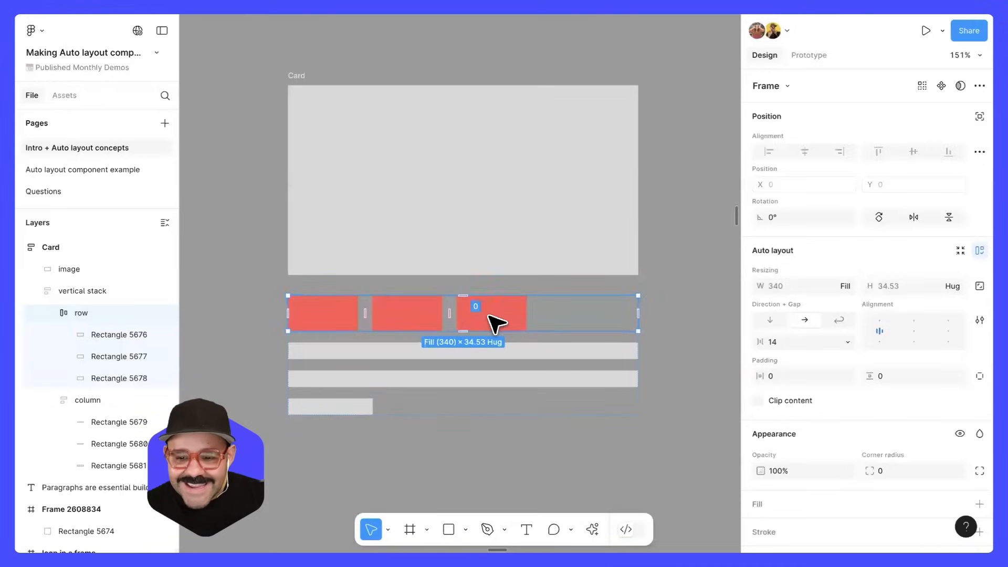
Center the contents of the row of red rectangles and set the row's gap to Auto
{"action": "left_click", "coordinate": [915, 332]}
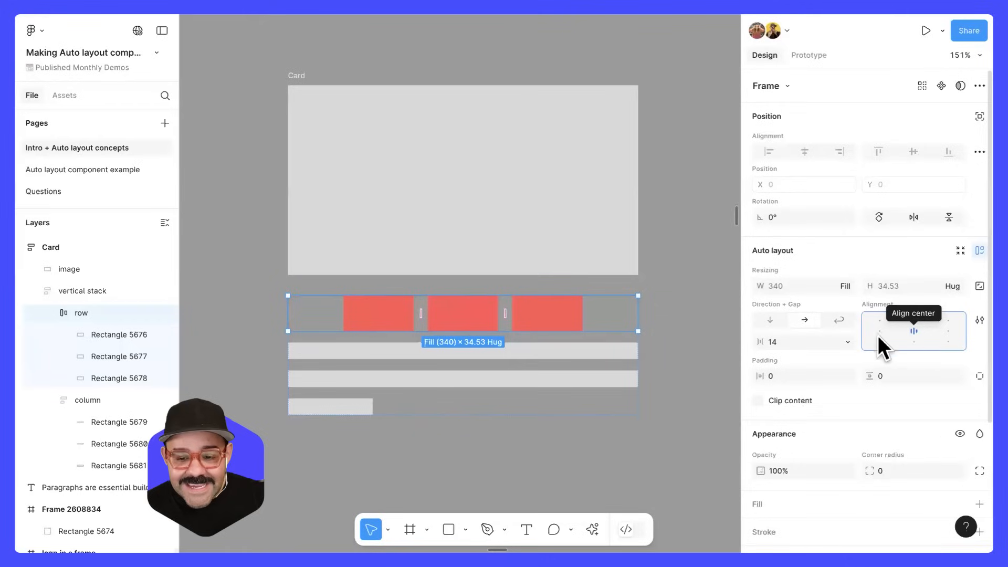
{"action": "left_click", "coordinate": [778, 342]}
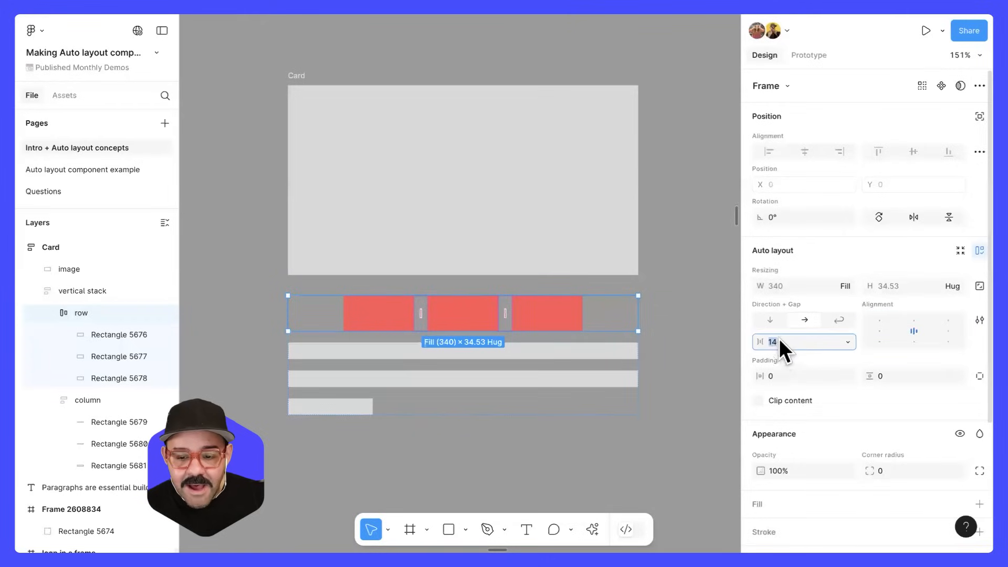
{"action": "left_click", "coordinate": [844, 342]}
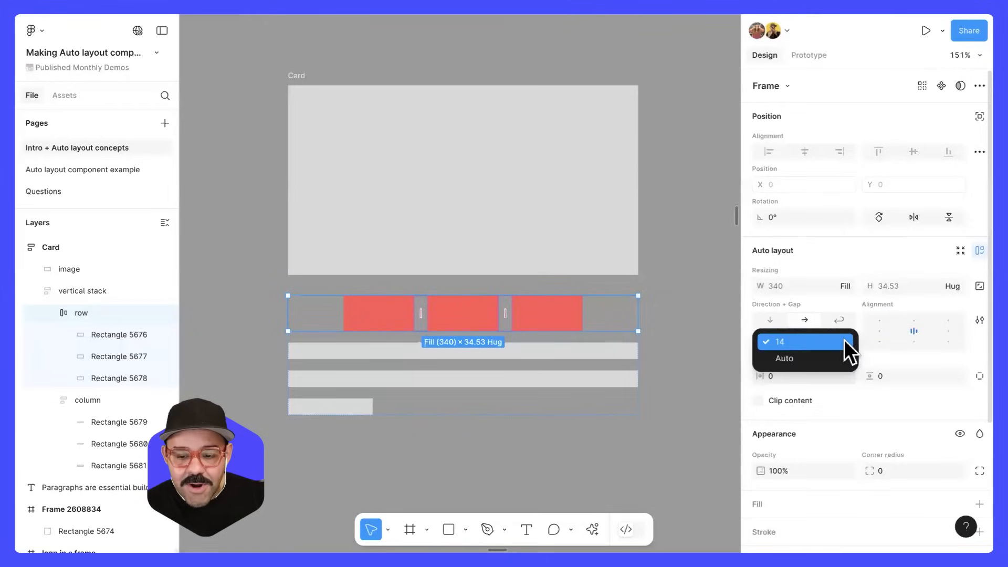
{"action": "left_click", "coordinate": [844, 341]}
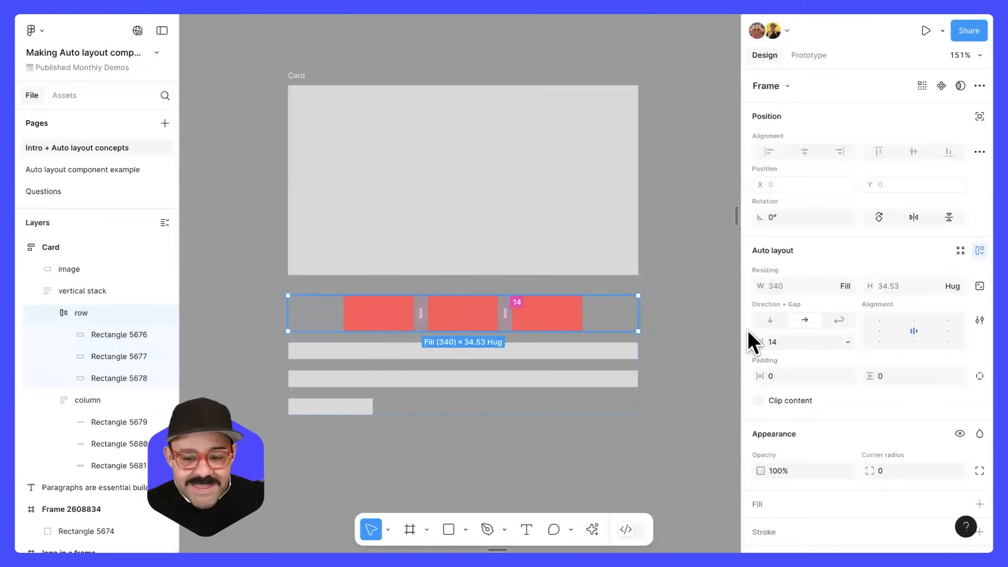
{"action": "left_click", "coordinate": [785, 340]}
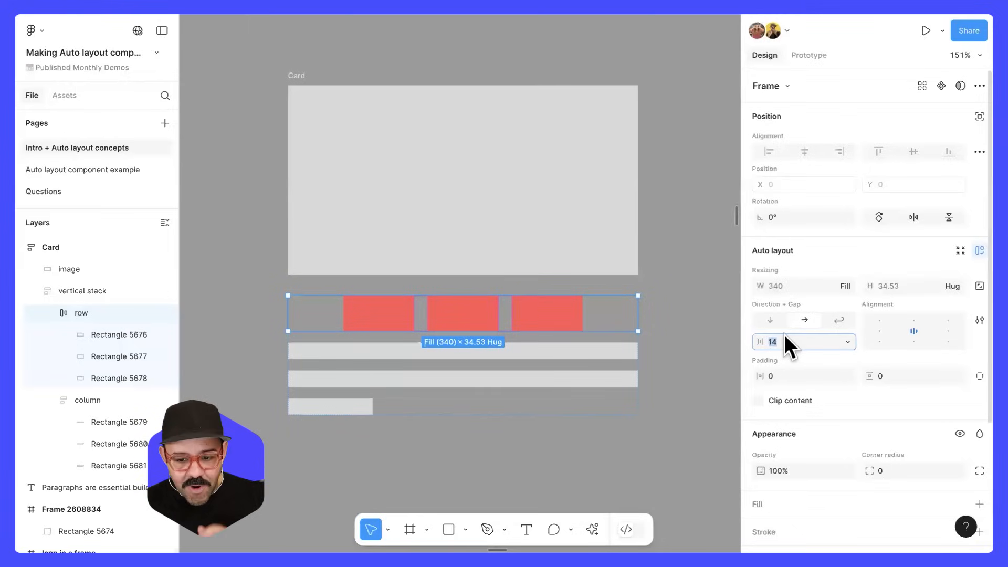
{"action": "type", "text": "Auto"}
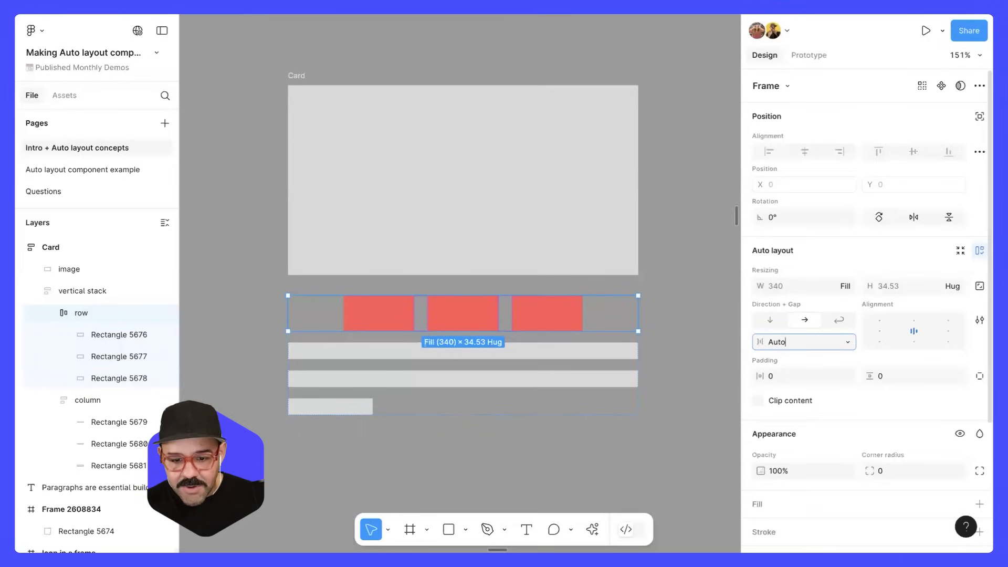
{"action": "key", "text": "Return"}
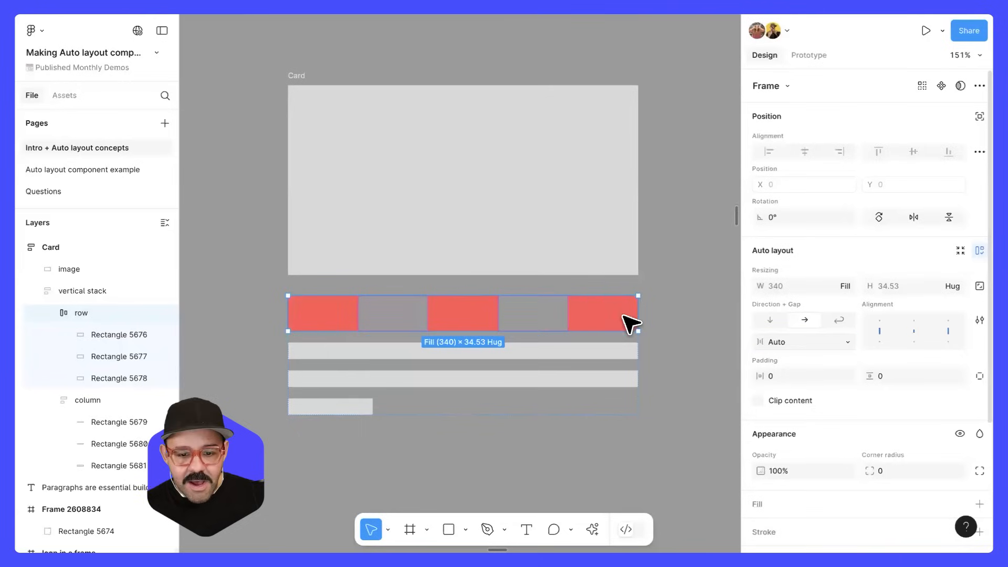
Try narrowing the Card to about 272 wide to check how the red rectangles' spacing adapts
{"action": "left_click", "coordinate": [576, 245]}
{"action": "left_click_drag", "start_coordinate": [637, 285], "coordinate": [568, 341]}
{"action": "left_click", "coordinate": [635, 315]}
{"action": "left_click", "coordinate": [540, 185]}
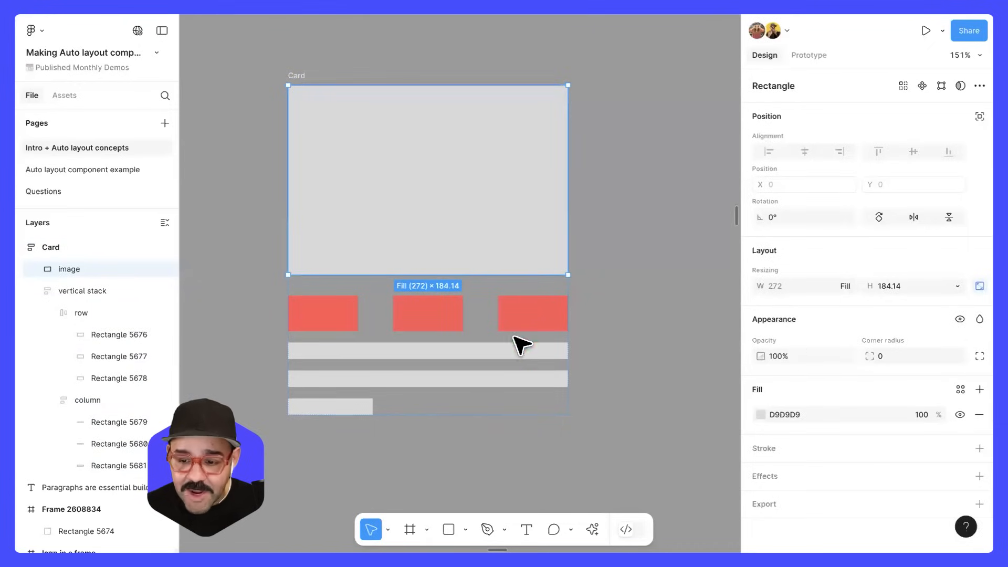
{"action": "left_click", "coordinate": [310, 77]}
{"action": "left_click_drag", "start_coordinate": [565, 296], "coordinate": [512, 321]}
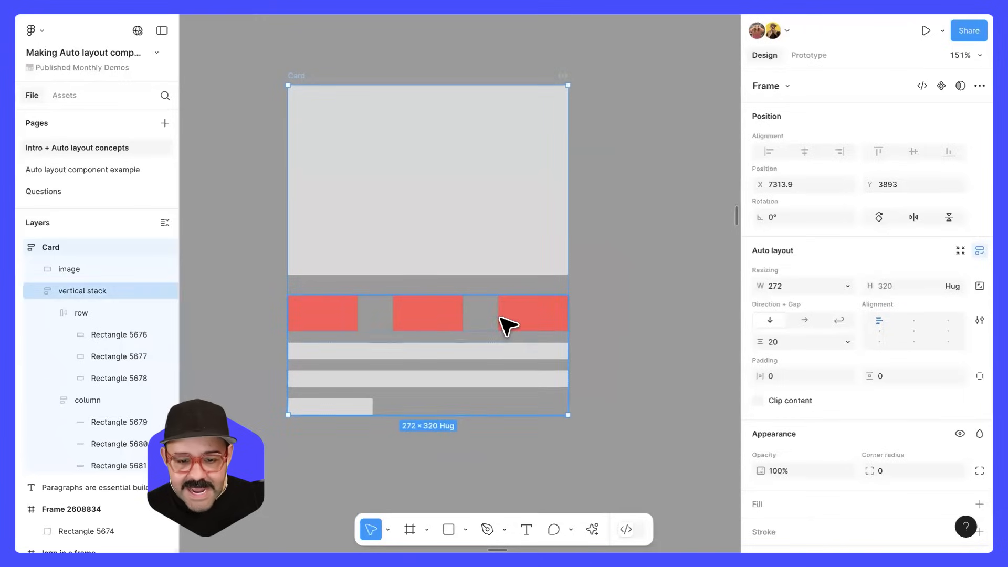
Set the red rectangles' row to wrap and resize the Card to 300 wide
{"action": "double_click", "coordinate": [428, 311]}
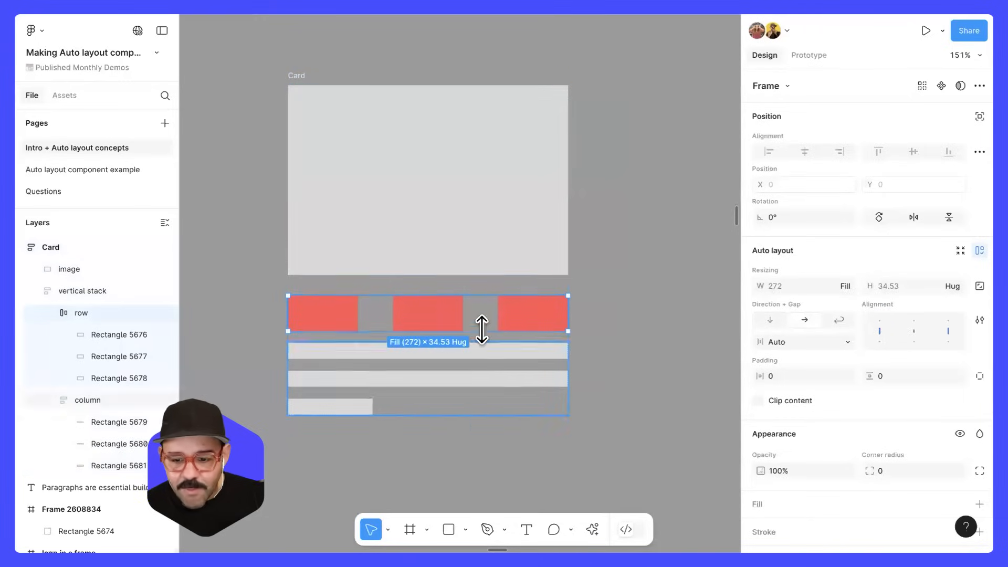
{"action": "left_click", "coordinate": [835, 319]}
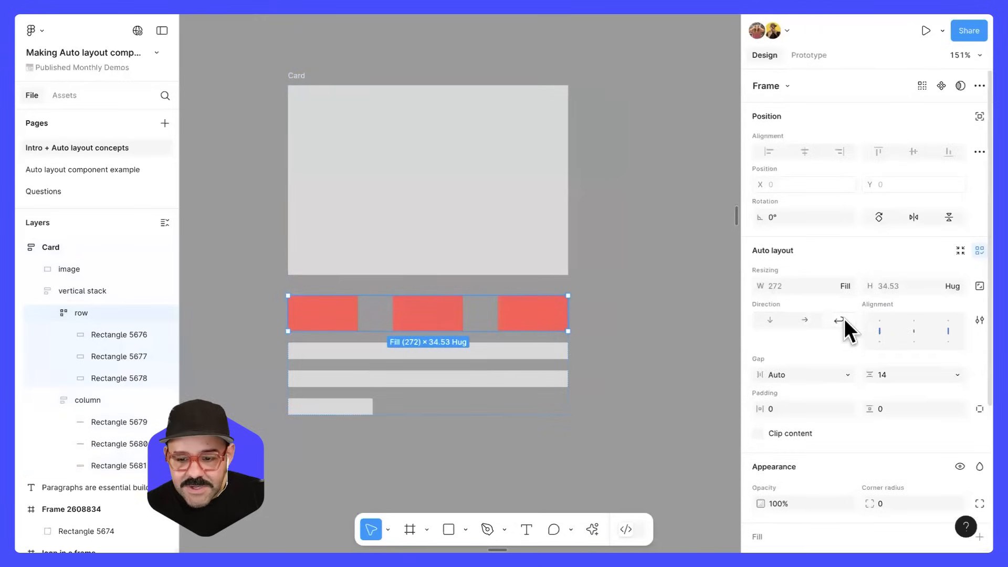
{"action": "left_click", "coordinate": [298, 75]}
{"action": "left_click_drag", "start_coordinate": [567, 281], "coordinate": [592, 325]}
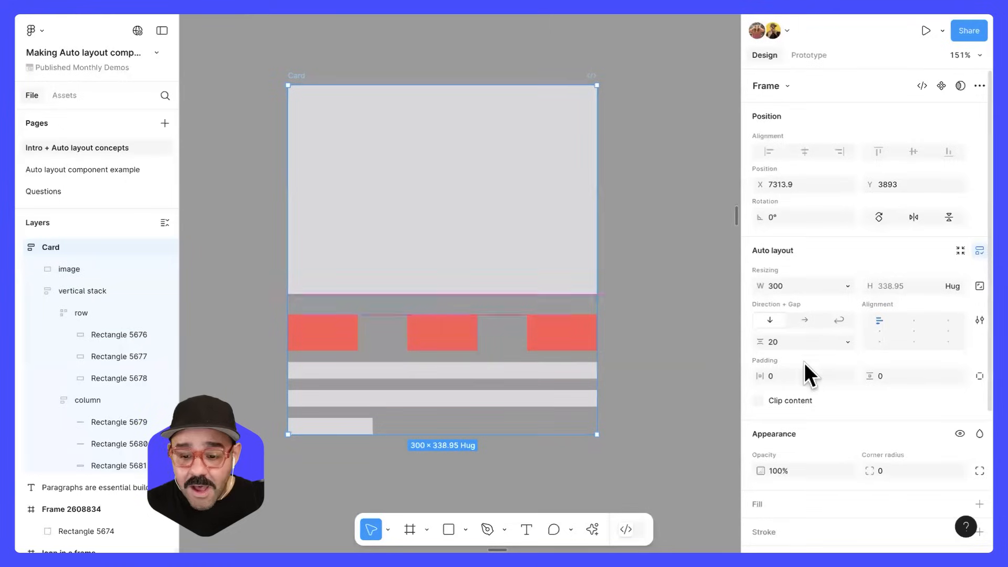
Try a padding of 24 on all sides of the Card with the horizontal padding reduced to 8
{"action": "left_click", "coordinate": [791, 376]}
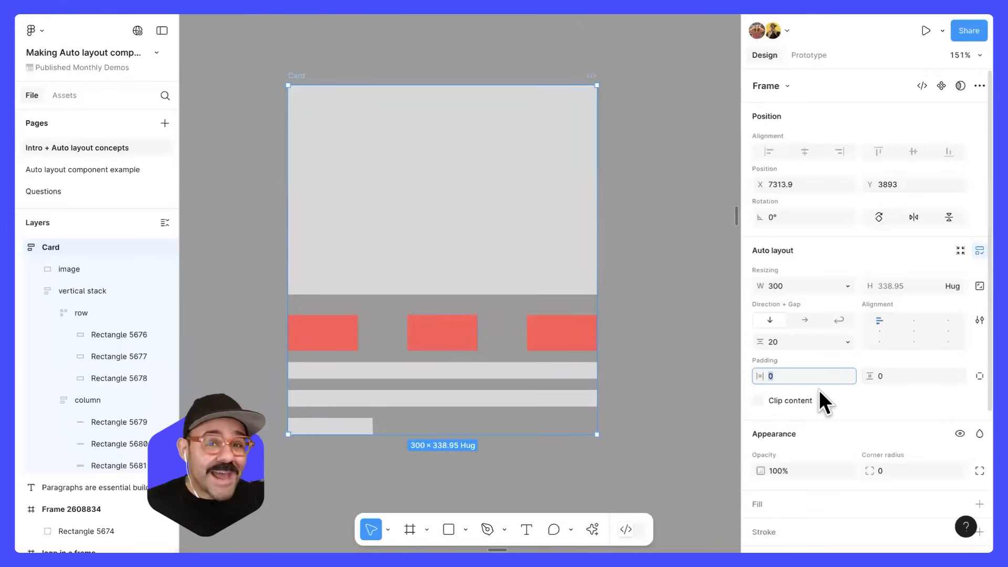
{"action": "left_click", "coordinate": [781, 377], "text": "super"}
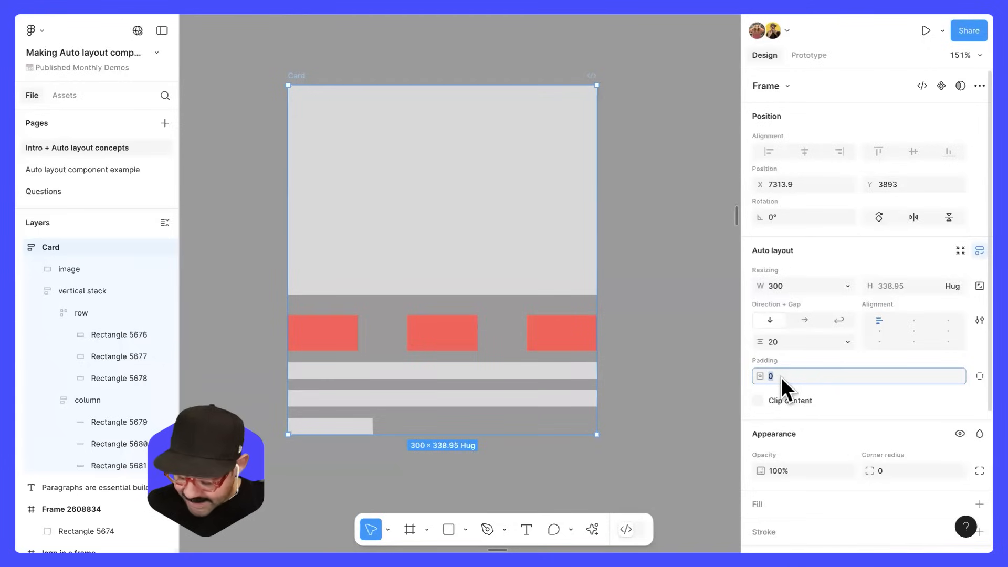
{"action": "type", "text": "24"}
{"action": "key", "text": "Return"}
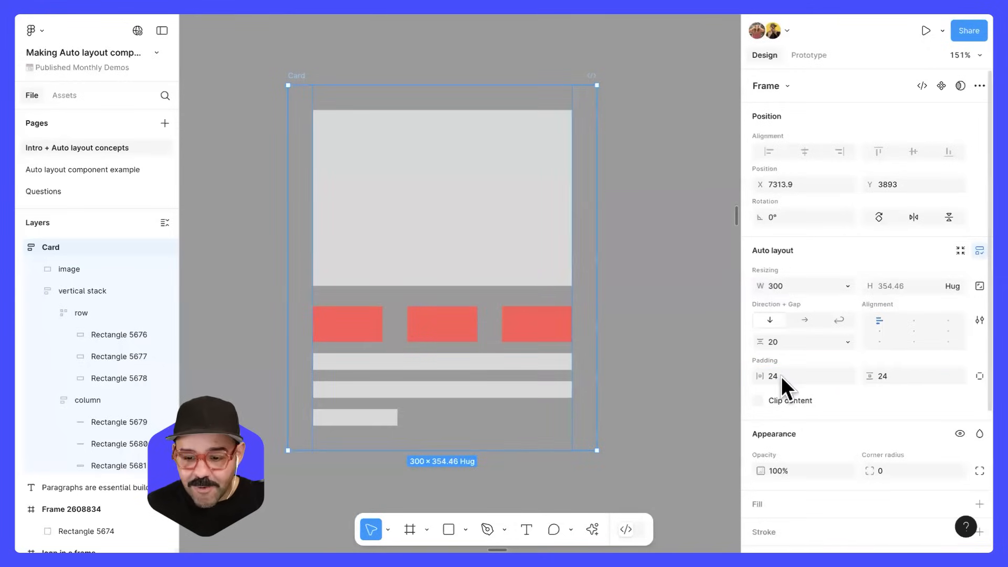
{"action": "type", "text": "8"}
{"action": "key", "text": "Return"}
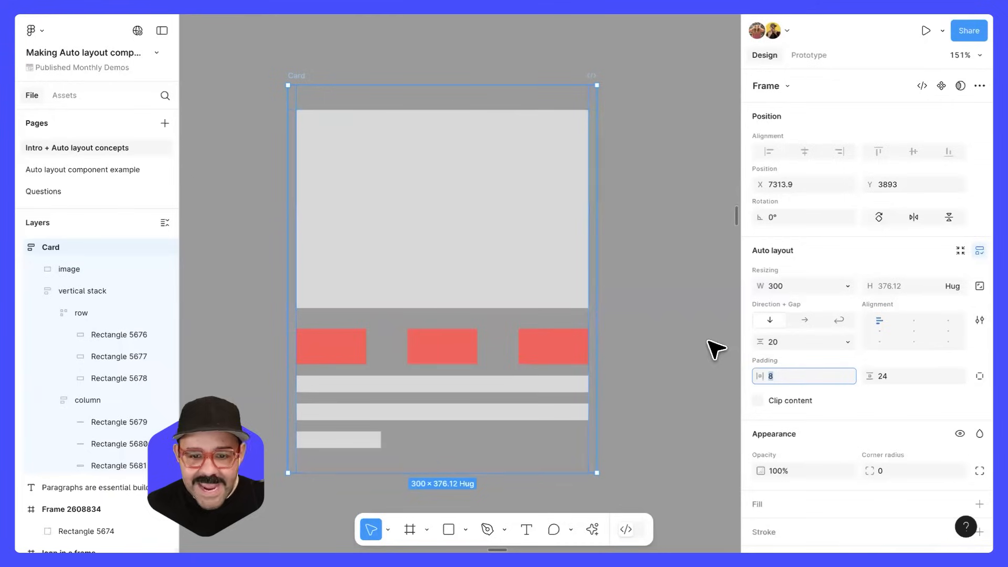
Set the Card's padding to 16 on all four sides at once
{"action": "left_click", "coordinate": [902, 377]}
{"action": "left_click", "coordinate": [805, 376]}
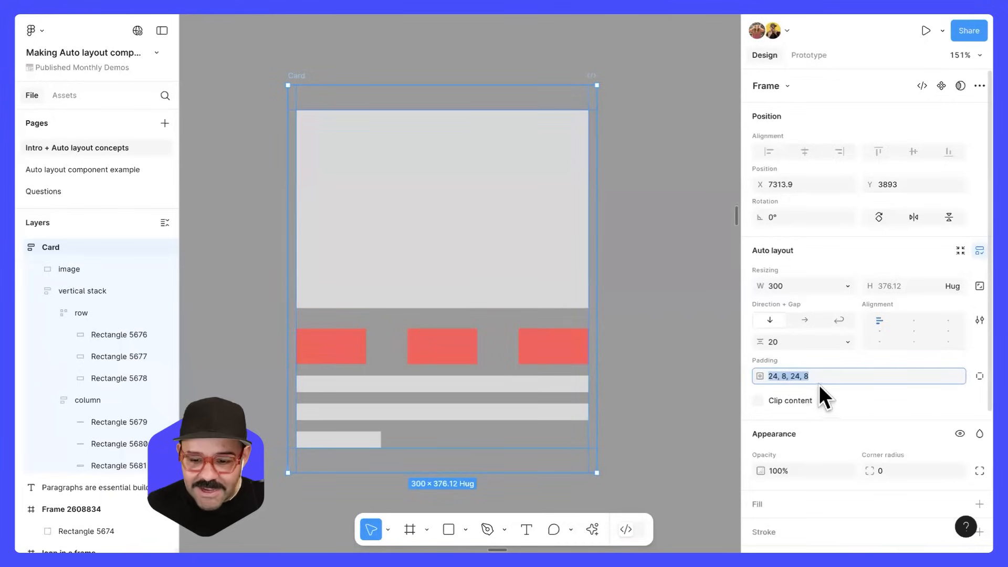
{"action": "type", "text": "16"}
{"action": "key", "text": "Return"}
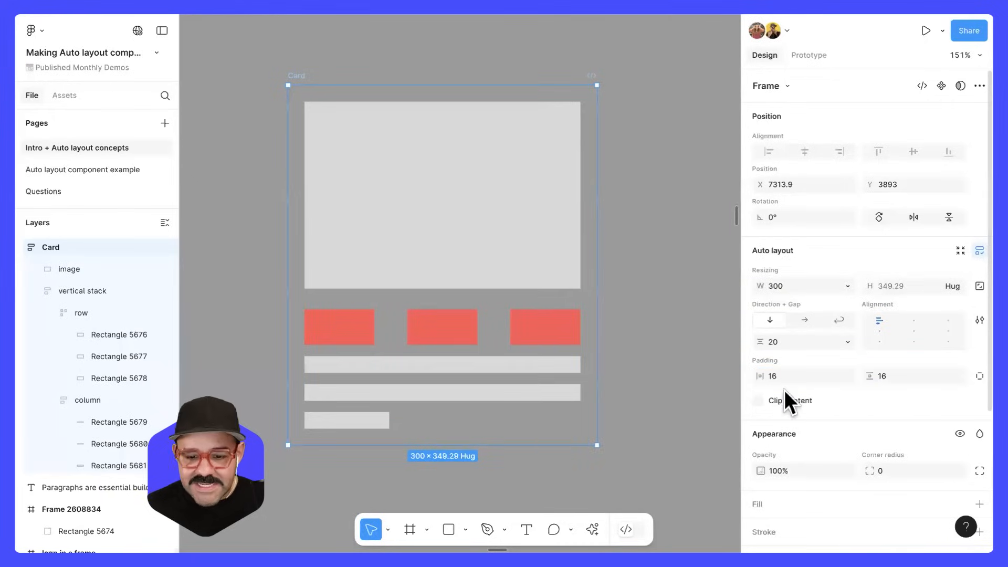
{"action": "left_click", "coordinate": [701, 360]}
Add a solid white fill (FFFFFF) to the Card frame
{"action": "left_click", "coordinate": [385, 84]}
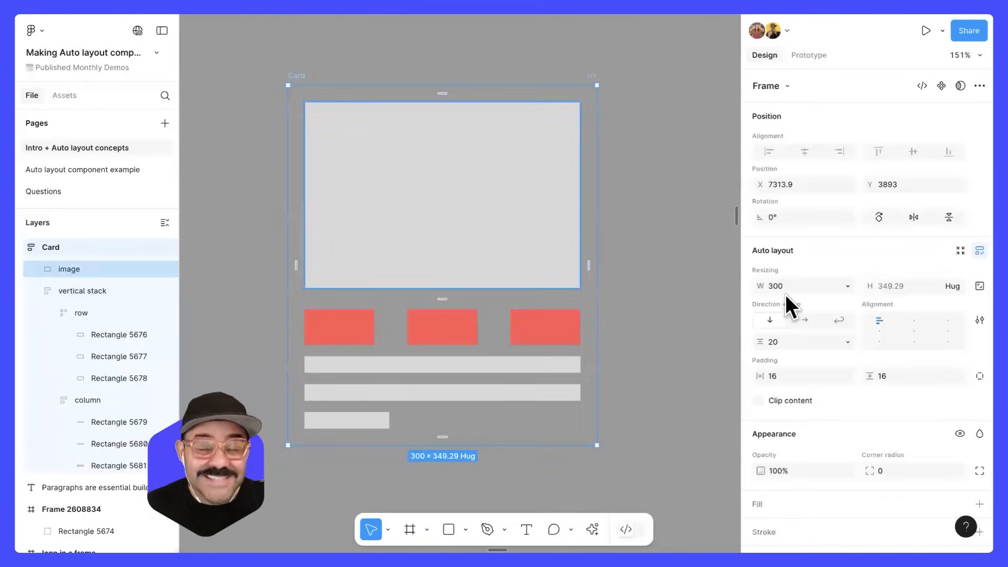
{"action": "scroll", "coordinate": [782, 297], "scroll_direction": "down", "scroll_amount": 2}
{"action": "scroll", "coordinate": [780, 300], "scroll_direction": "down", "scroll_amount": 2}
{"action": "left_click", "coordinate": [812, 344]}
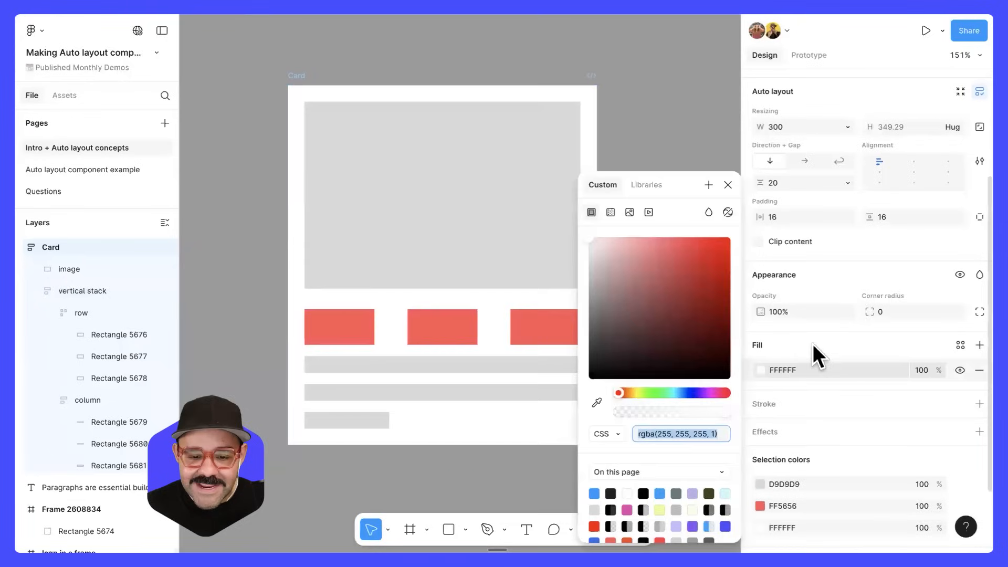
{"action": "left_click", "coordinate": [728, 185]}
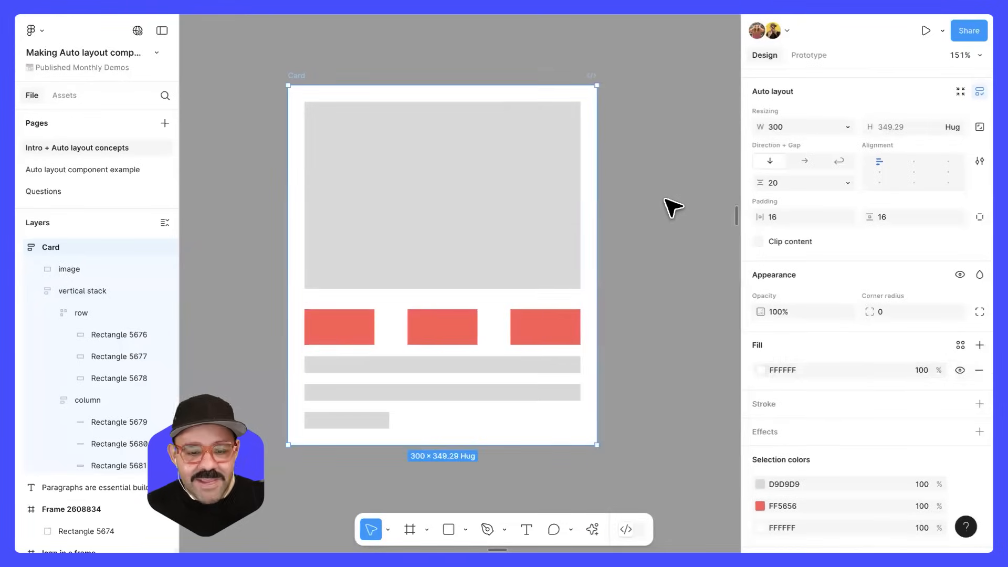
{"action": "left_click", "coordinate": [672, 207]}
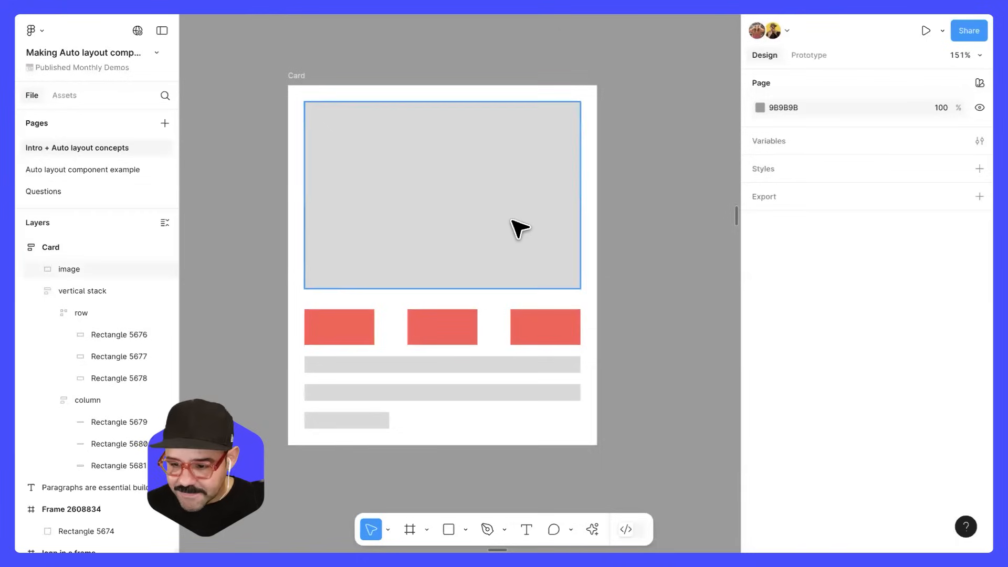
Draw a new demo frame about 237 × 337 beside the Card
{"action": "left_click", "coordinate": [541, 231]}
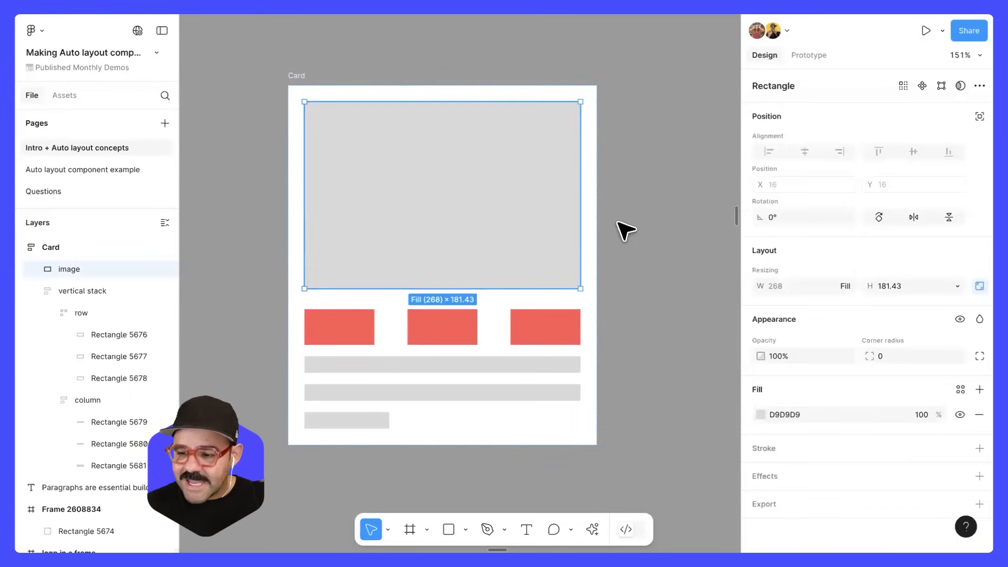
{"action": "left_click_drag", "start_coordinate": [639, 225], "coordinate": [506, 222]}
{"action": "scroll", "coordinate": [597, 226], "scroll_direction": "down", "scroll_amount": 3}
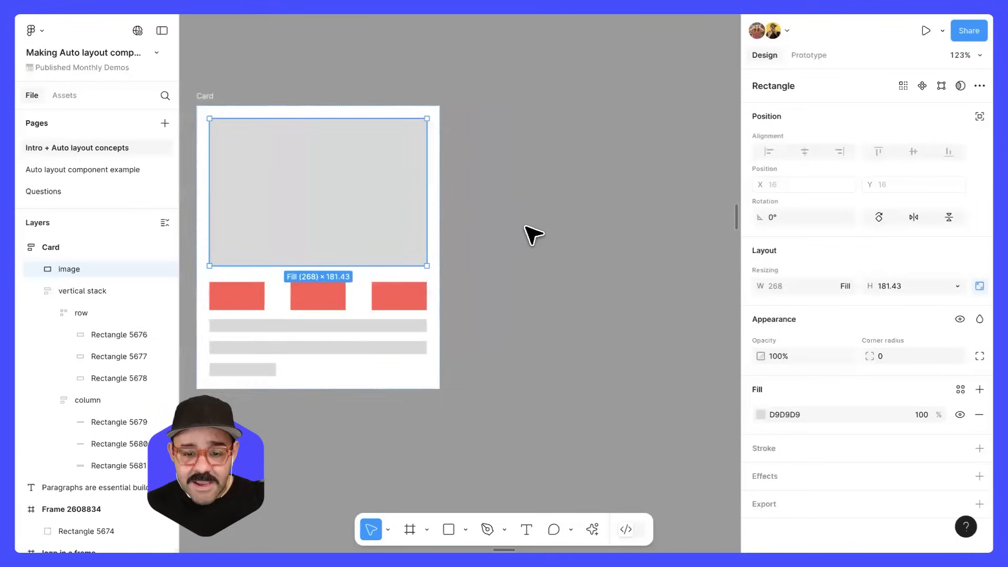
{"action": "scroll", "coordinate": [530, 231], "scroll_direction": "down", "scroll_amount": 2}
{"action": "key", "text": "f"}
{"action": "left_click_drag", "start_coordinate": [496, 123], "coordinate": [660, 356]}
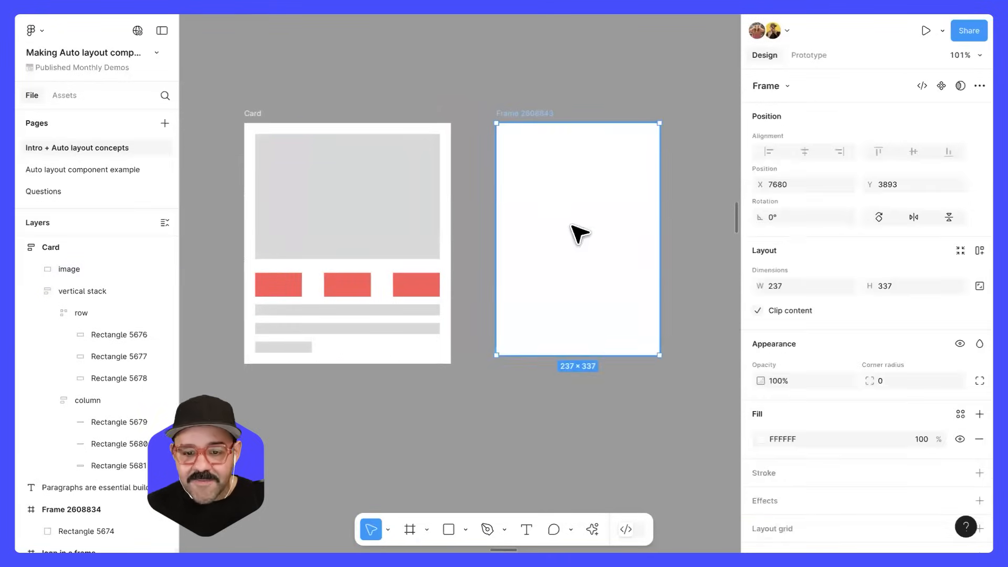
Stack three equal grey rectangles in the new frame and apply auto layout to the frame
{"action": "key", "text": "r"}
{"action": "mouse_move", "coordinate": [578, 191]}
{"action": "left_mouse_down"}
{"action": "mouse_move", "coordinate": [621, 219]}
{"action": "mouse_move", "coordinate": [555, 169]}
{"action": "left_mouse_up"}
{"action": "left_click_drag", "start_coordinate": [556, 221], "coordinate": [559, 289]}
{"action": "left_click", "coordinate": [512, 112]}
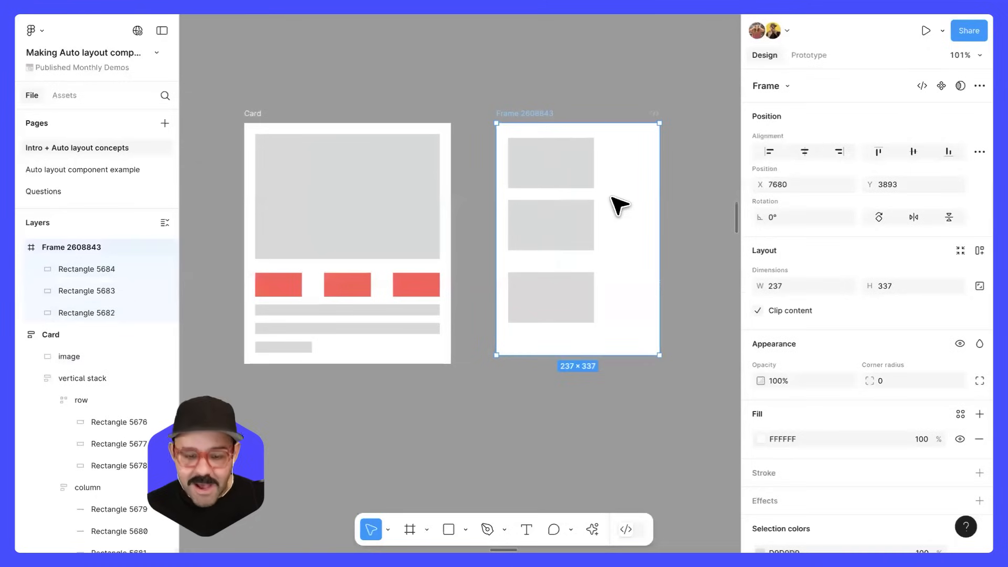
{"action": "key", "text": "shift+a"}
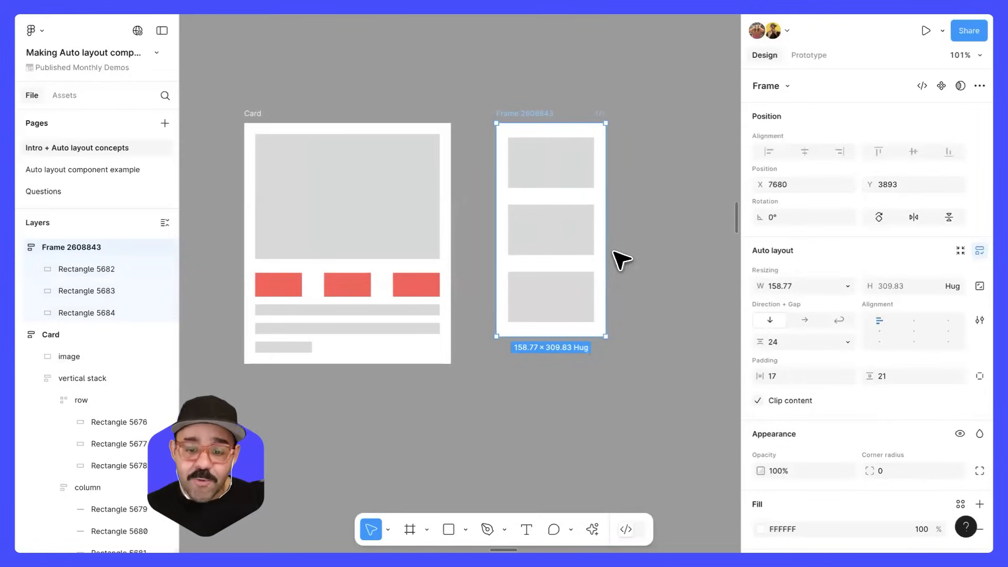
Make the demo frame's first rectangle taller, widen the frame to about 286 with filling rectangles, and check its width sizing options
{"action": "left_click", "coordinate": [580, 188]}
{"action": "left_click_drag", "start_coordinate": [581, 188], "coordinate": [579, 240]}
{"action": "left_click_drag", "start_coordinate": [628, 212], "coordinate": [700, 189]}
{"action": "key", "text": "ctrl+z"}
{"action": "left_click", "coordinate": [557, 129]}
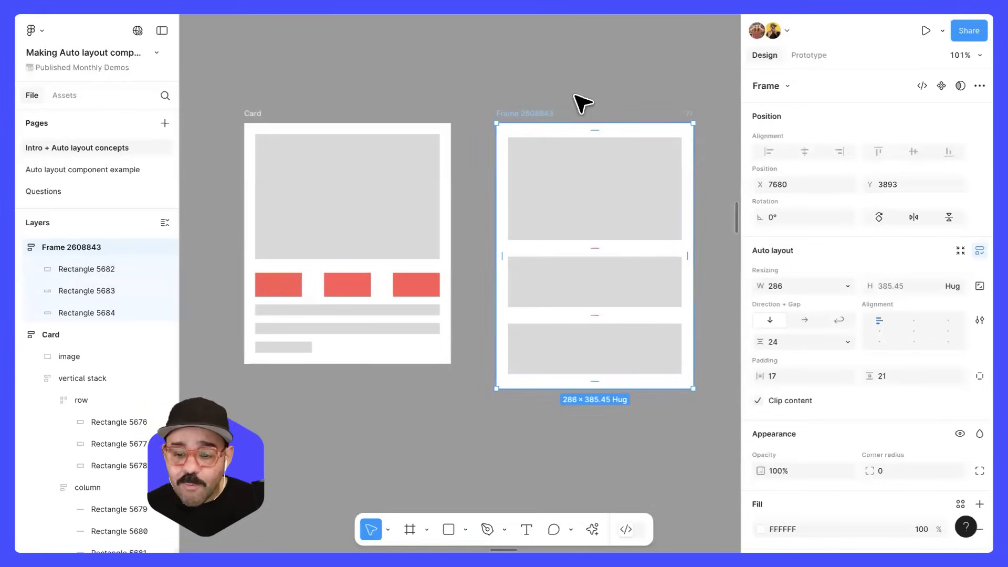
{"action": "left_click", "coordinate": [846, 286]}
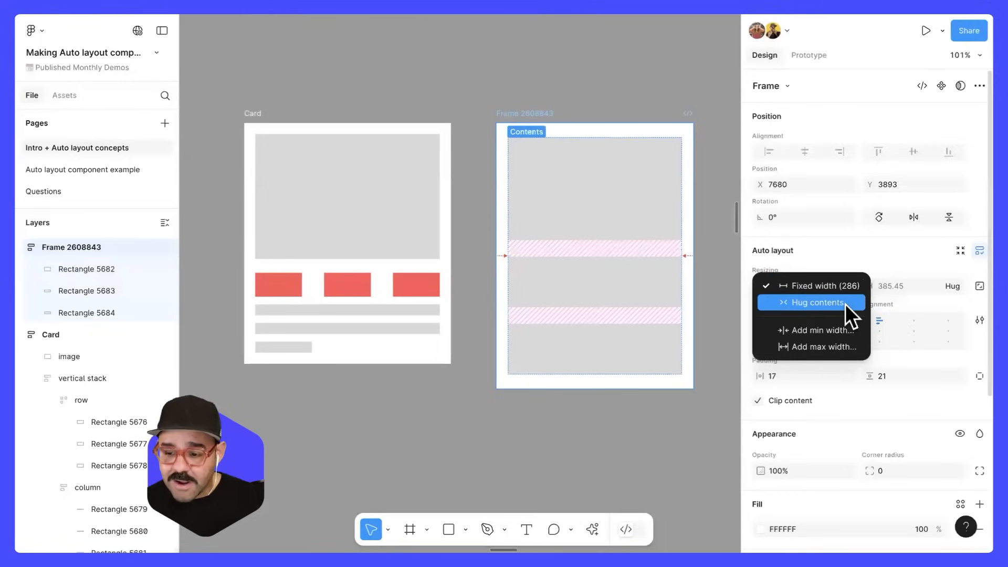
{"action": "left_click", "coordinate": [603, 419]}
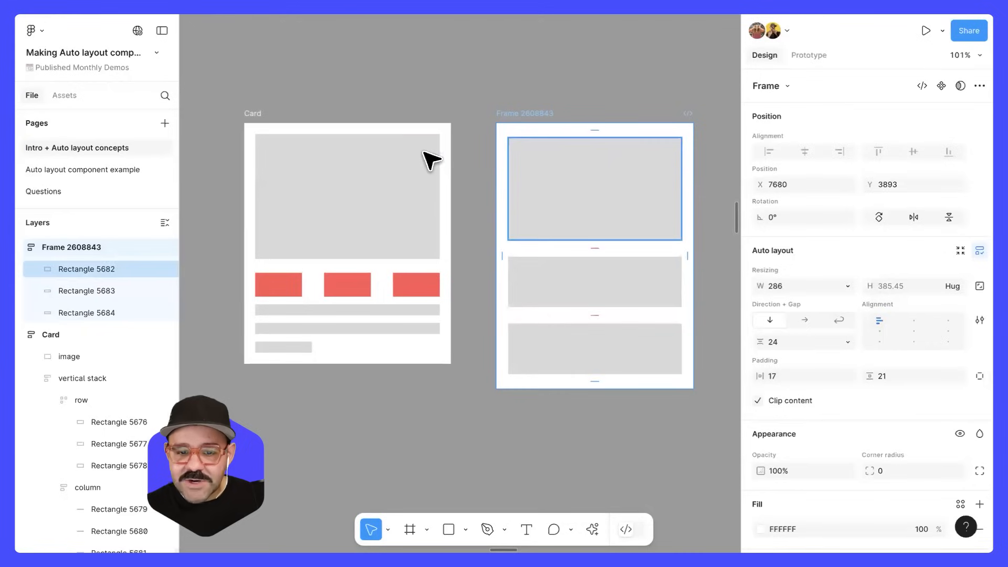
Check the Card image's sizing and delete the demo frame beside the Card
{"action": "left_click", "coordinate": [428, 168]}
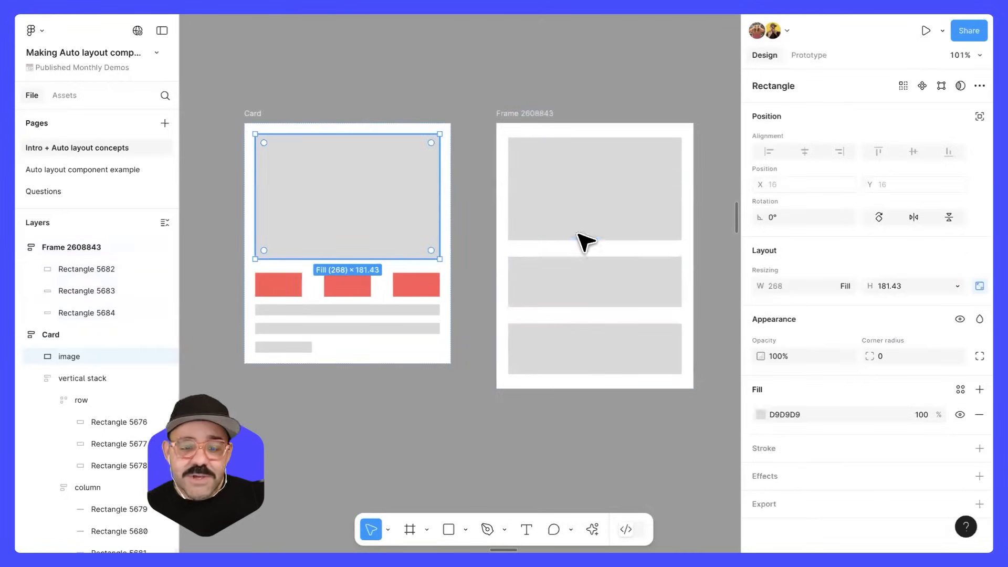
{"action": "left_click_drag", "start_coordinate": [412, 215], "coordinate": [553, 210]}
{"action": "left_click", "coordinate": [637, 113]}
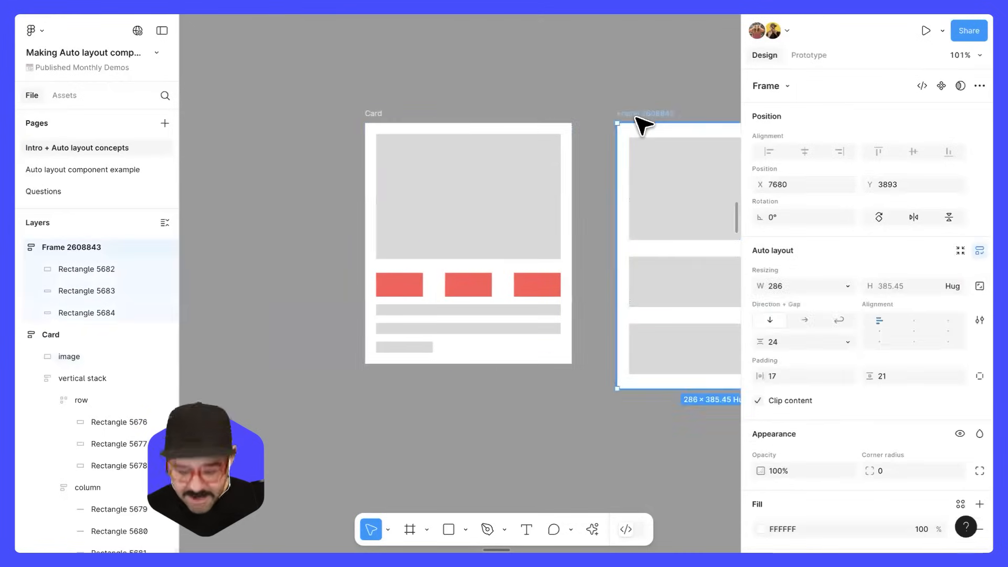
{"action": "key", "text": "Delete"}
Place a coffee cup photo into the Card's image rectangle
{"action": "left_click", "coordinate": [432, 206]}
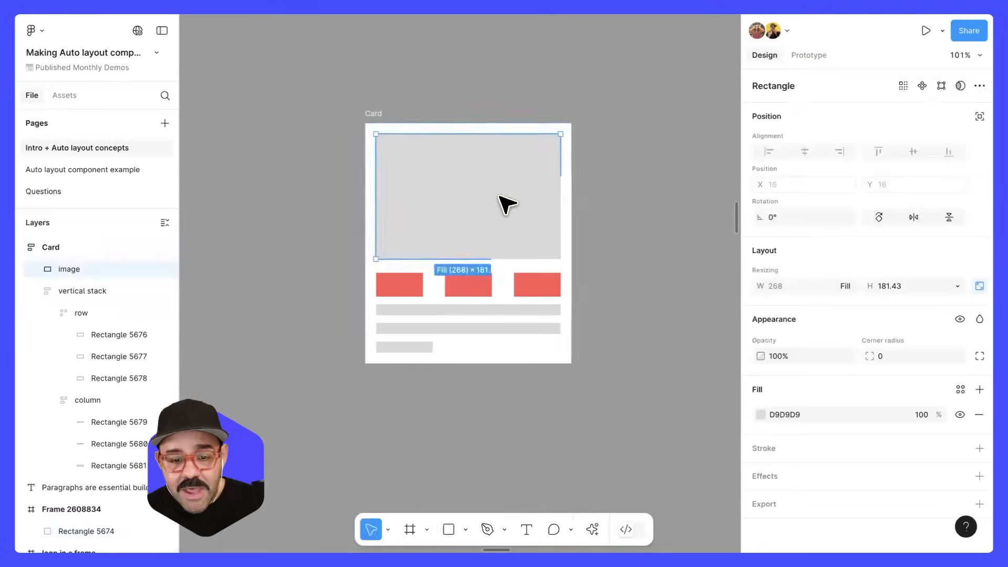
{"action": "key", "text": "ctrl+shift+k"}
{"action": "left_click", "coordinate": [558, 222]}
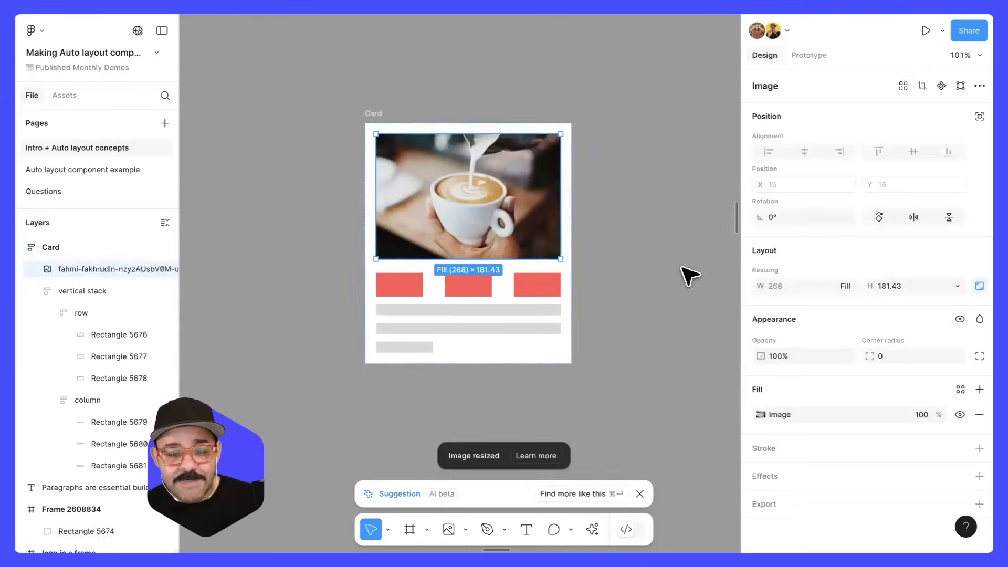
{"action": "left_click", "coordinate": [687, 274]}
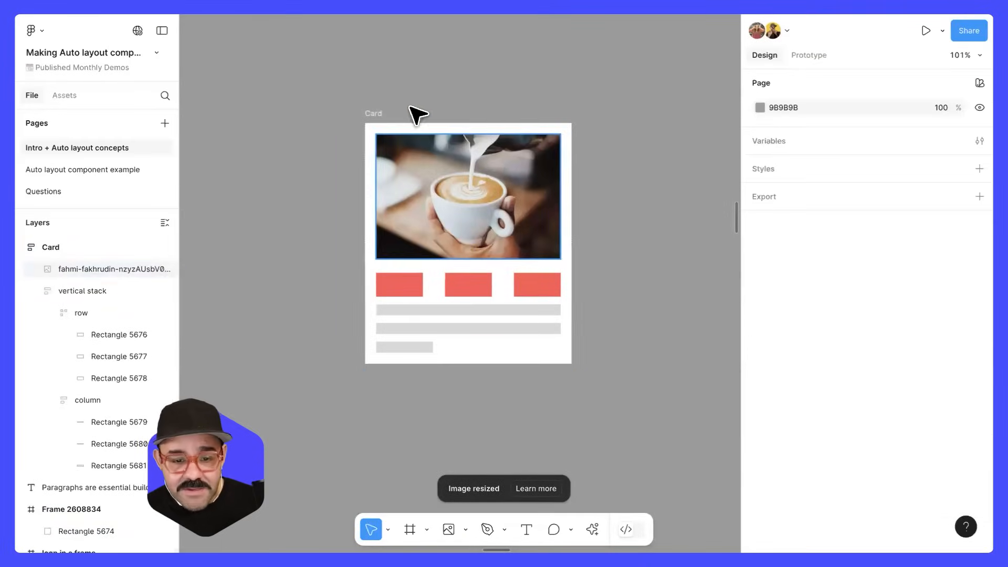
Check the coffee photo's fill sizing and try resizing the Card's width with it
{"action": "left_click", "coordinate": [427, 181]}
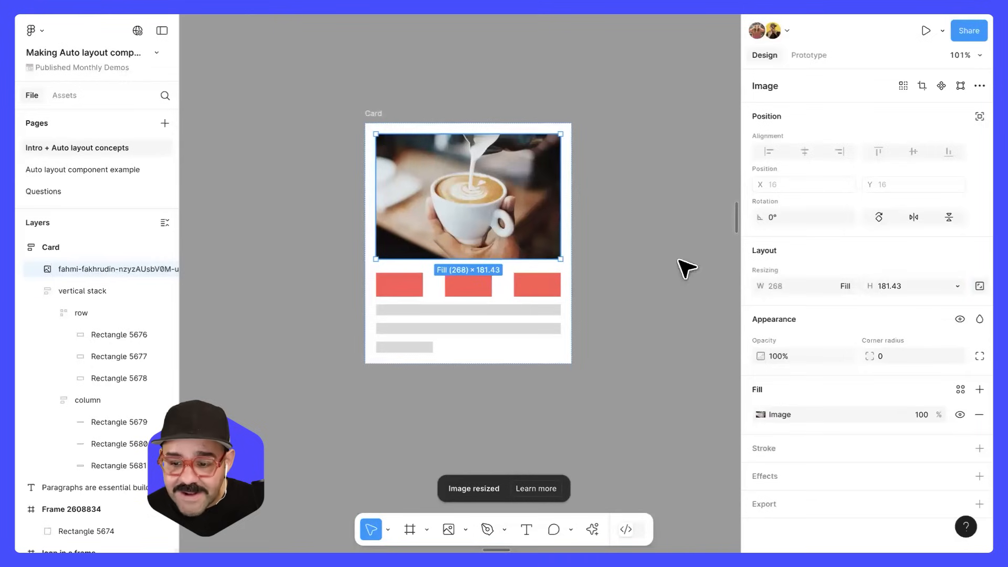
{"action": "left_click", "coordinate": [568, 213]}
{"action": "mouse_move", "coordinate": [574, 212]}
{"action": "left_mouse_down"}
{"action": "mouse_move", "coordinate": [497, 216]}
{"action": "mouse_move", "coordinate": [657, 225]}
{"action": "mouse_move", "coordinate": [457, 225]}
{"action": "mouse_move", "coordinate": [664, 232]}
{"action": "mouse_move", "coordinate": [523, 227]}
{"action": "mouse_move", "coordinate": [571, 232]}
{"action": "left_mouse_up"}
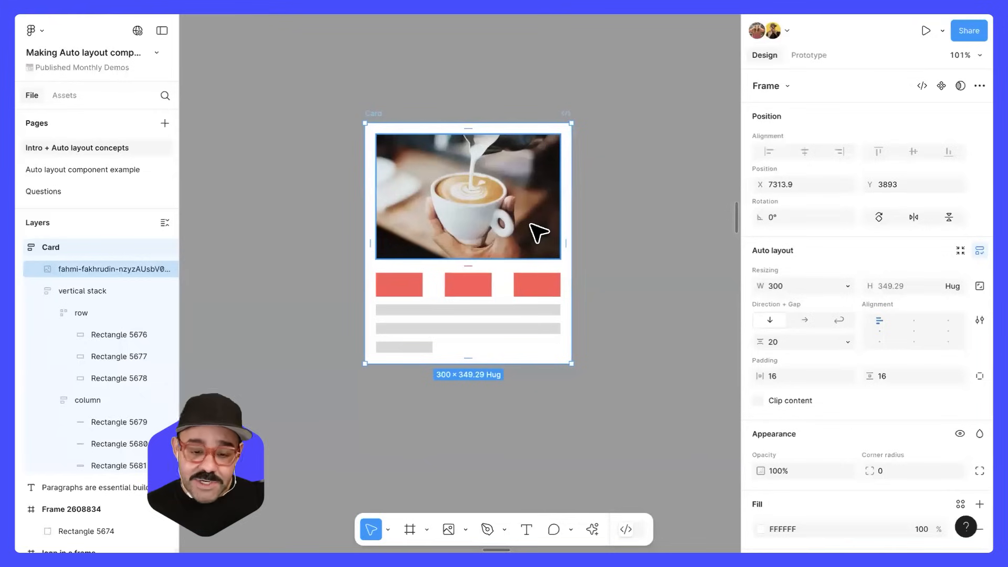
{"action": "left_click", "coordinate": [513, 215]}
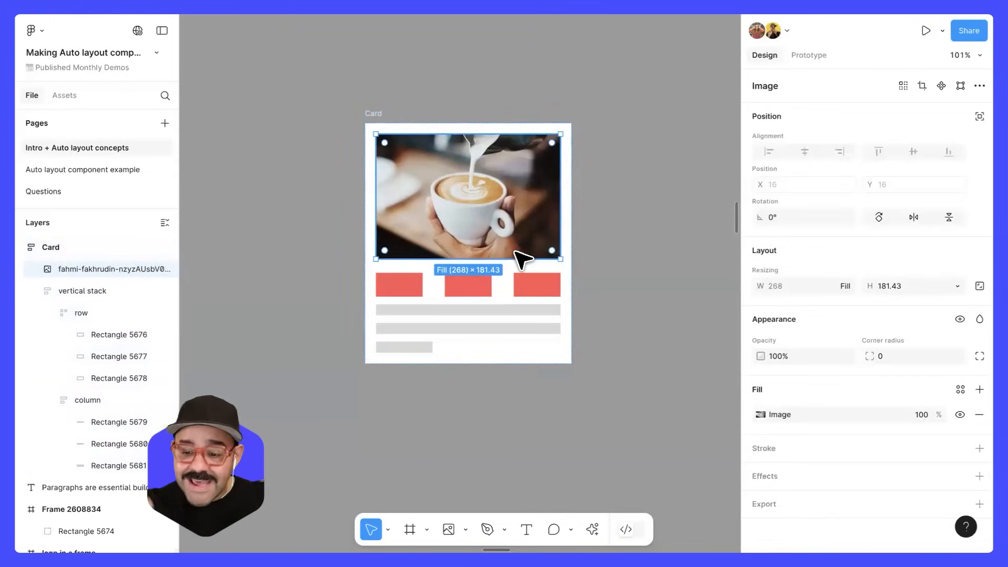
Change the coffee photo's width from filling the Card to a fixed 268
{"action": "left_click", "coordinate": [791, 291]}
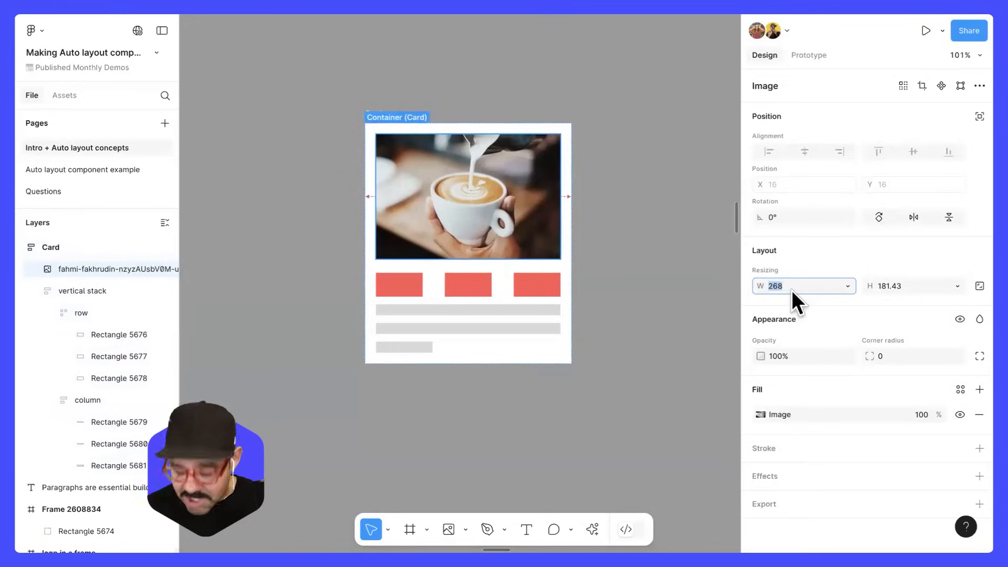
{"action": "key", "text": "Tab"}
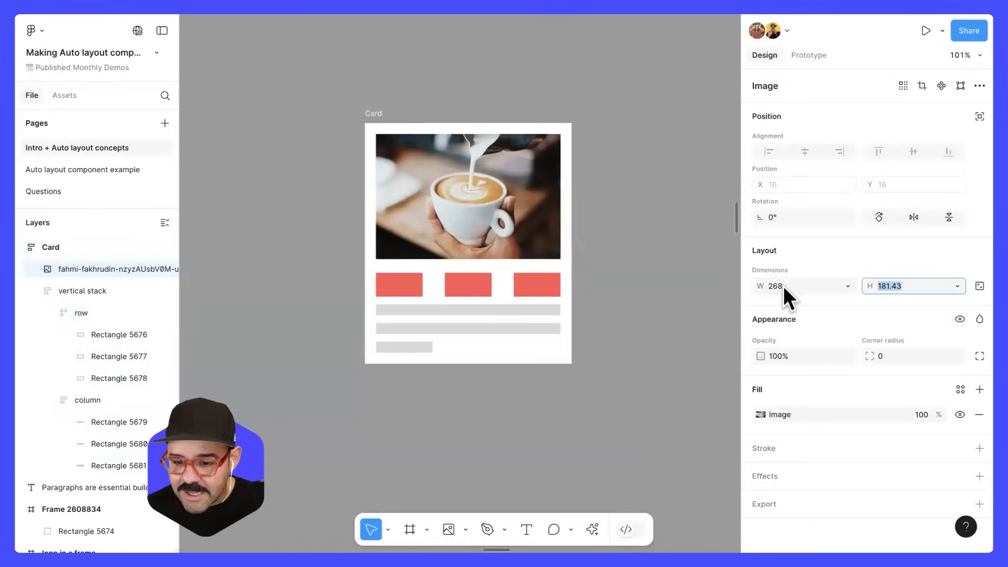
{"action": "left_click", "coordinate": [783, 286]}
{"action": "left_click", "coordinate": [367, 121]}
{"action": "left_click", "coordinate": [488, 198]}
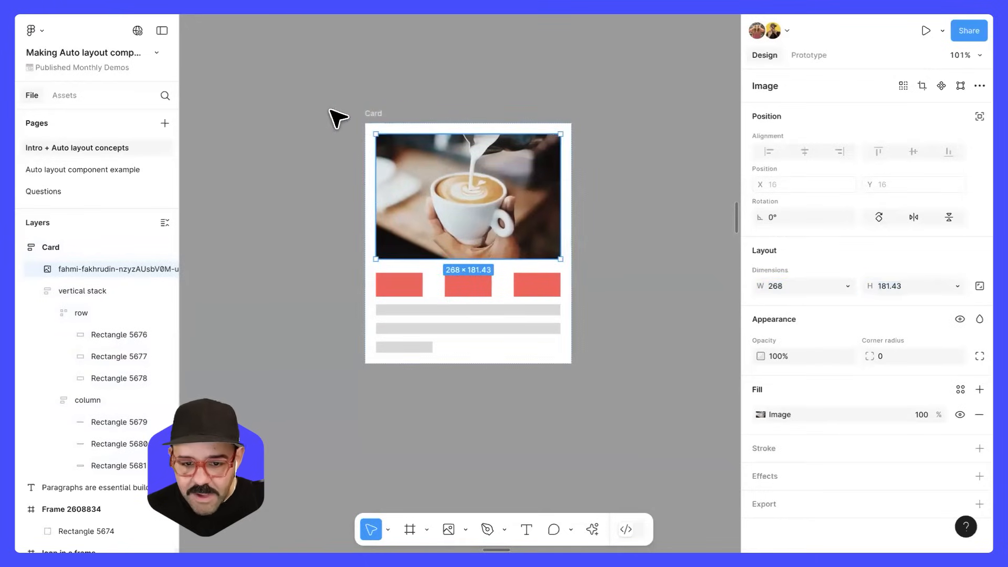
Try widening the Card with the fixed-width photo and undo the resize
{"action": "left_click", "coordinate": [371, 115]}
{"action": "left_click_drag", "start_coordinate": [572, 254], "coordinate": [613, 256]}
{"action": "key", "text": "ctrl+z"}
{"action": "key", "text": "ctrl+z"}
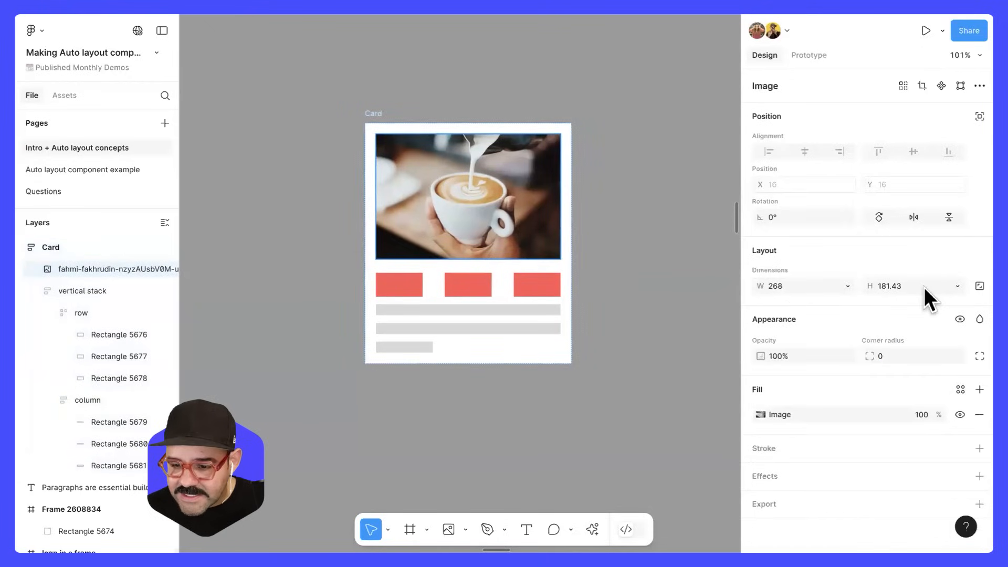
Make the coffee photo taller, set its height to 200 and lock its aspect ratio
{"action": "left_click", "coordinate": [957, 289]}
{"action": "left_click_drag", "start_coordinate": [528, 259], "coordinate": [528, 267]}
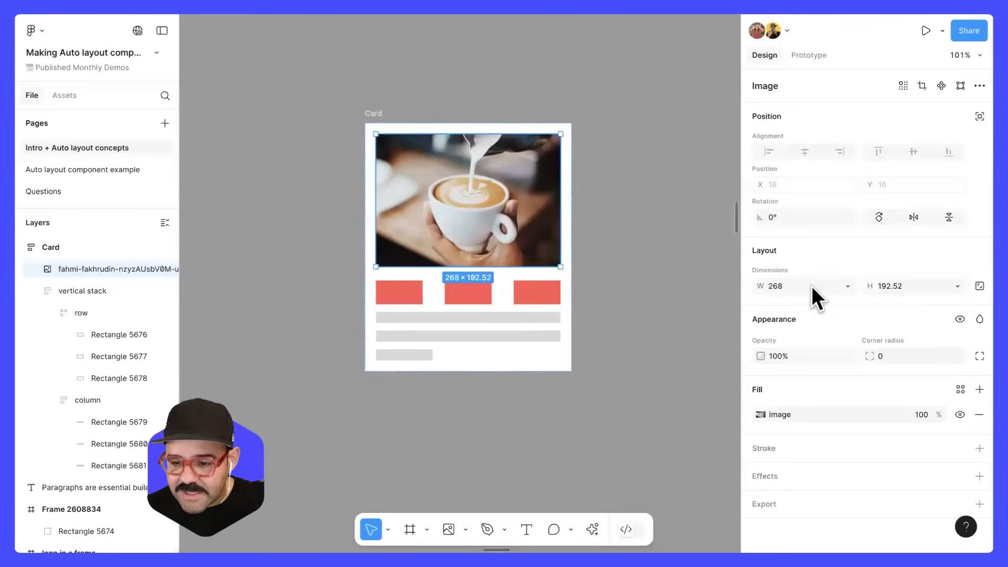
{"action": "left_click", "coordinate": [923, 288]}
{"action": "type", "text": "200"}
{"action": "key", "text": "Return"}
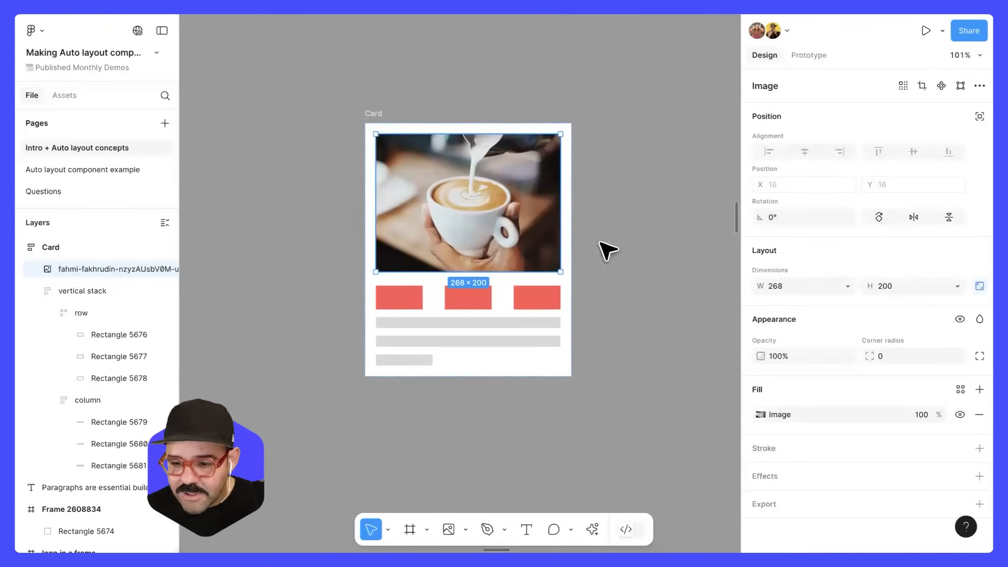
Try narrowing the Card around the fixed-width, ratio-locked photo, undo it and reselect the photo
{"action": "left_click", "coordinate": [373, 113]}
{"action": "left_click_drag", "start_coordinate": [576, 217], "coordinate": [530, 233]}
{"action": "key", "text": "ctrl+z"}
{"action": "left_click", "coordinate": [522, 213]}
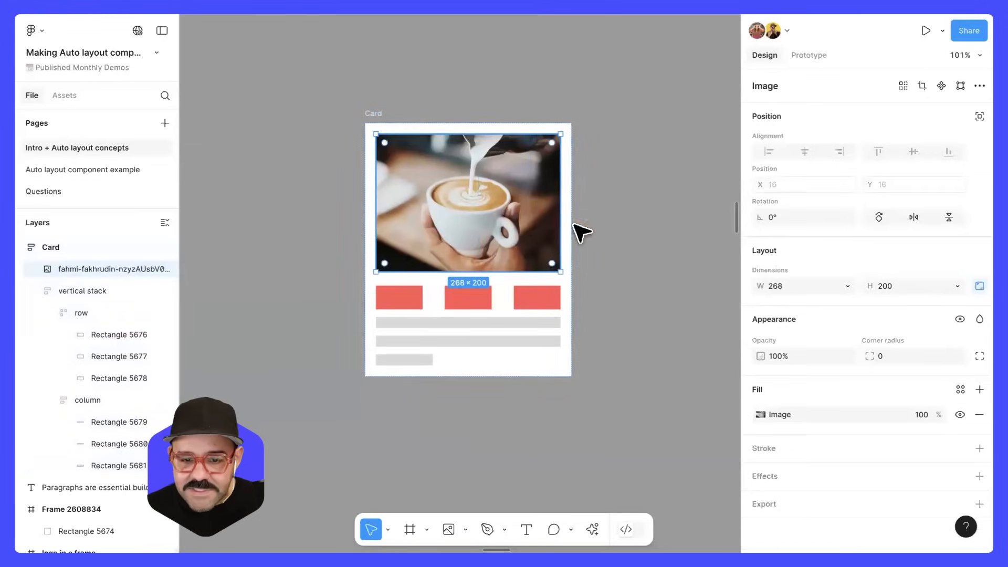
Set the coffee photo's width to Fill container and resize the Card until the photo is about 402 wide
{"action": "left_click", "coordinate": [847, 287]}
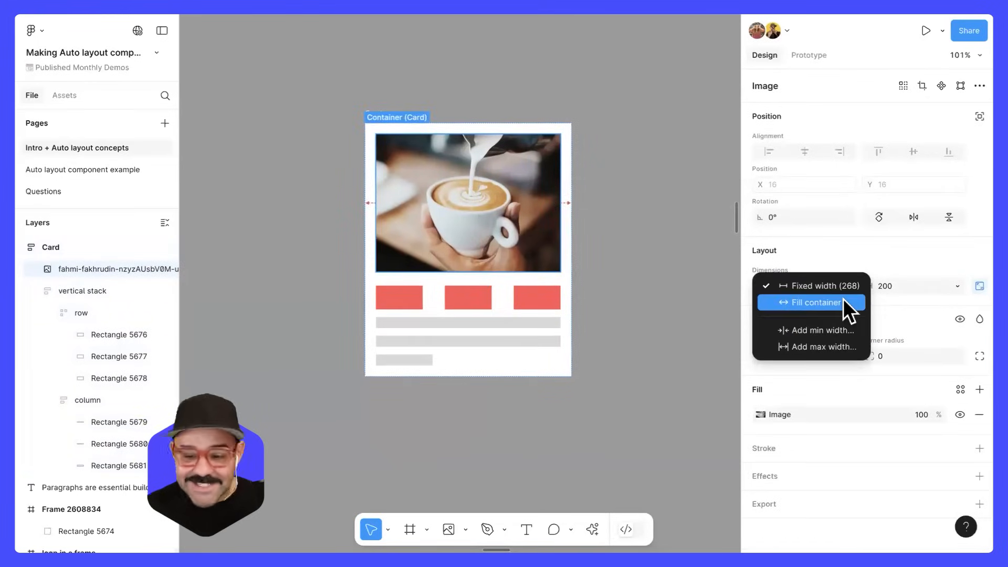
{"action": "left_click", "coordinate": [844, 302]}
{"action": "left_click", "coordinate": [368, 114]}
{"action": "left_click_drag", "start_coordinate": [572, 251], "coordinate": [484, 251]}
{"action": "left_click_drag", "start_coordinate": [699, 295], "coordinate": [662, 301]}
Reduce the coffee photo's height to about 188 while it fills the Card's width
{"action": "left_click", "coordinate": [582, 265]}
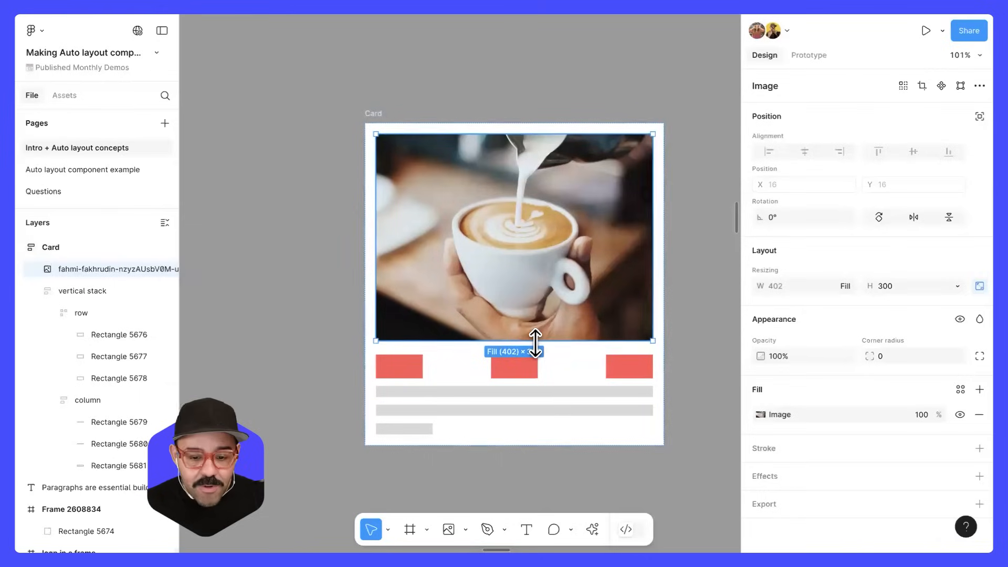
{"action": "left_click_drag", "start_coordinate": [535, 344], "coordinate": [556, 263]}
{"action": "key", "text": "ctrl+z"}
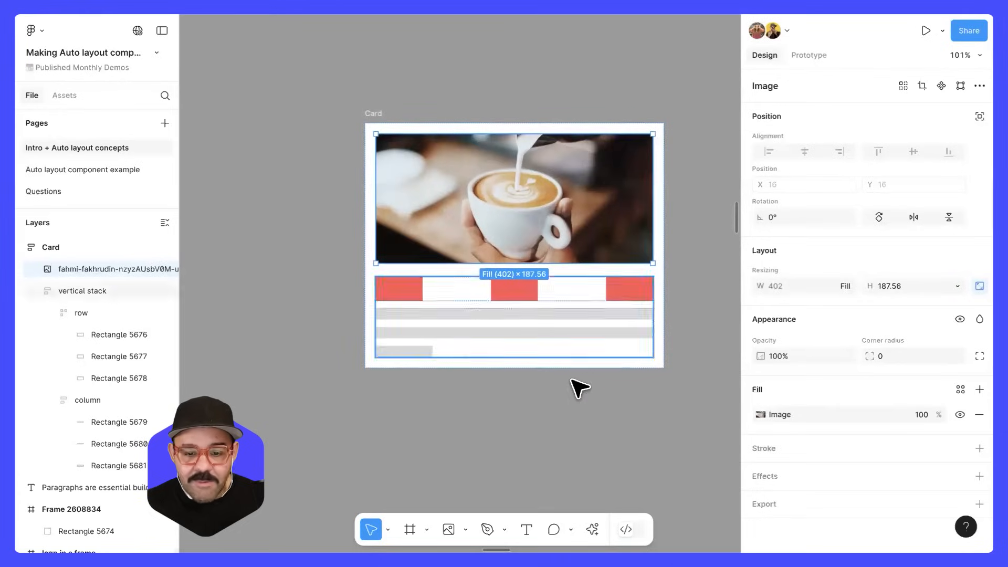
Narrow the Card to 350 wide and increase the coffee photo's height to about 250
{"action": "left_click", "coordinate": [374, 113]}
{"action": "left_click_drag", "start_coordinate": [664, 206], "coordinate": [605, 207]}
{"action": "left_click", "coordinate": [554, 209]}
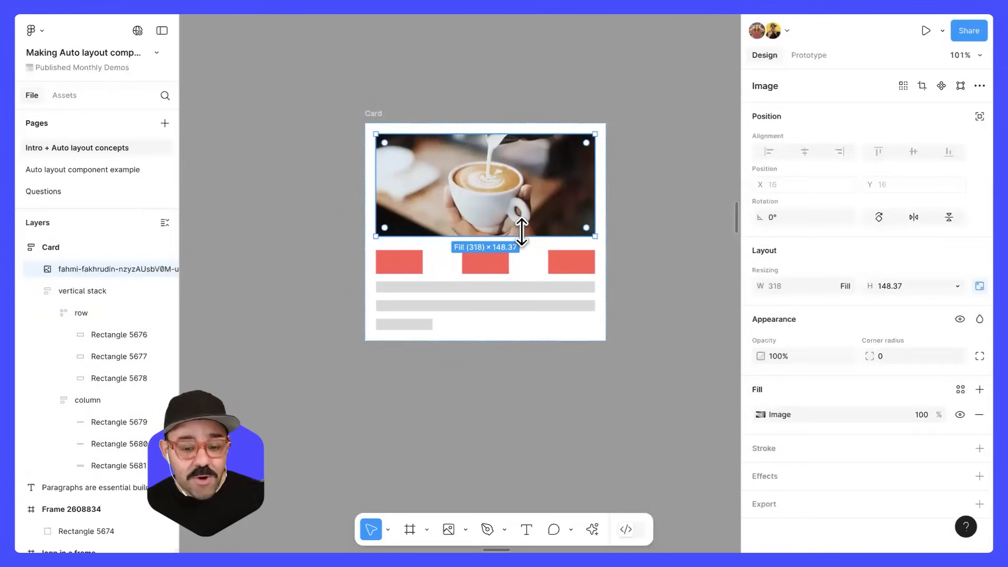
{"action": "left_click_drag", "start_coordinate": [523, 235], "coordinate": [525, 307]}
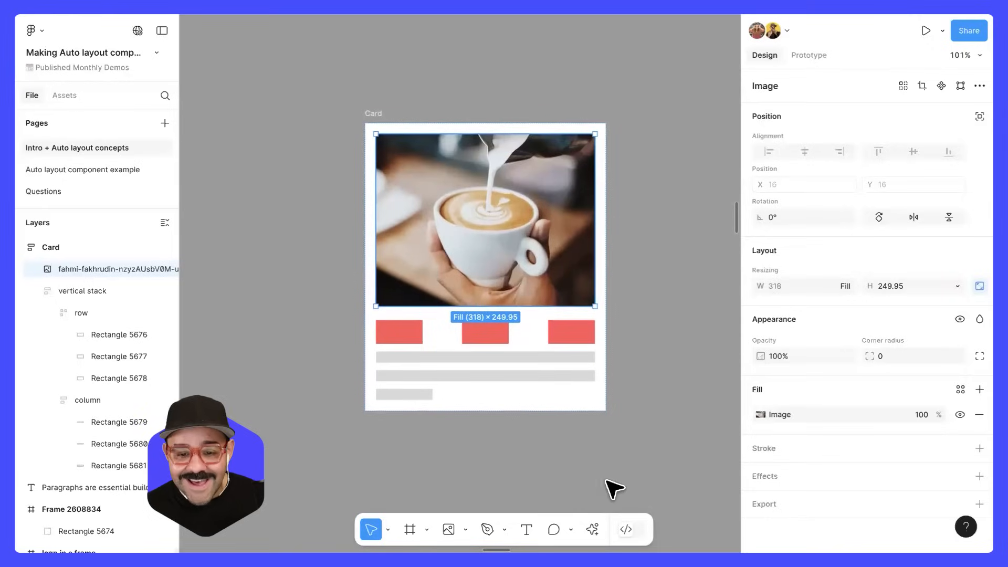
Duplicate the middle red rectangle six times so the row wraps onto three lines
{"action": "left_click", "coordinate": [613, 442]}
{"action": "left_click", "coordinate": [493, 336]}
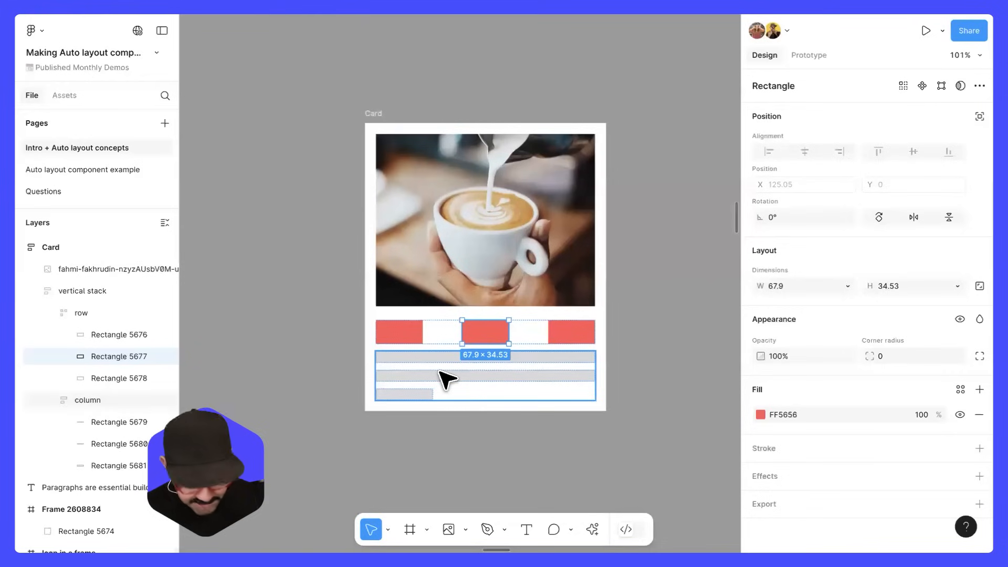
{"action": "key", "text": "ctrl+d"}
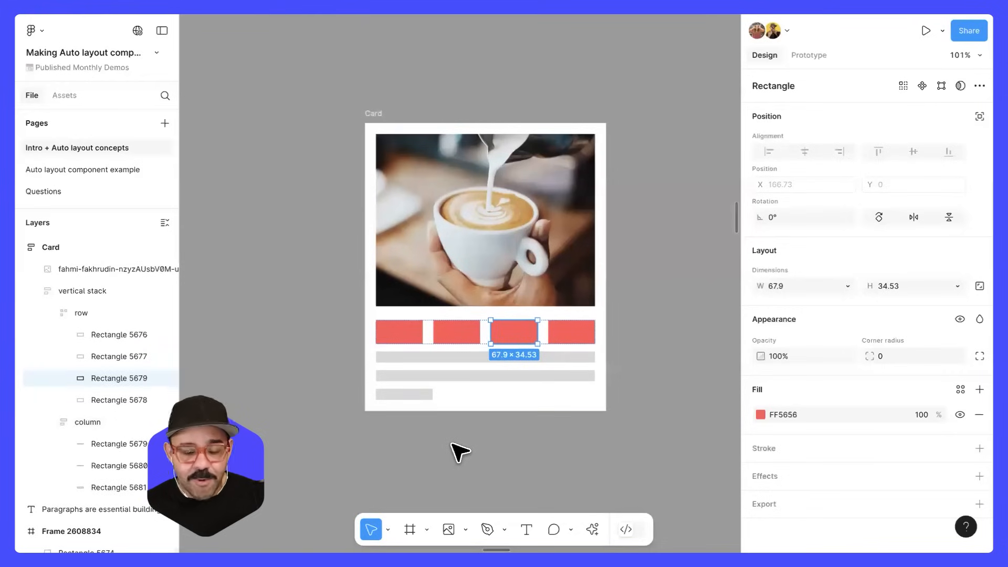
{"action": "key", "text": "ctrl+d"}
{"action": "key", "text": "ctrl+d"}
{"action": "key", "text": "ctrl+d"}
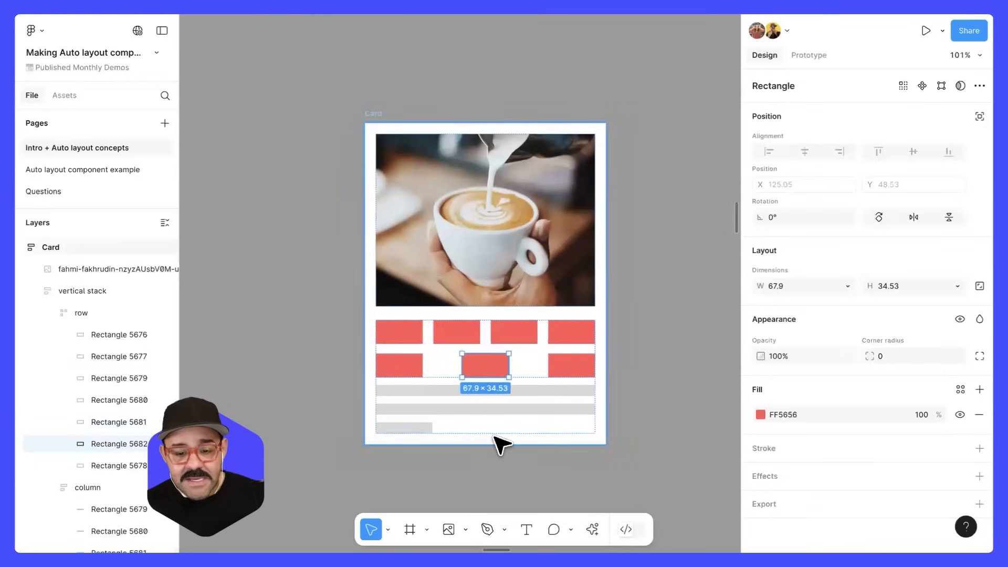
{"action": "key", "text": "ctrl+d"}
{"action": "key", "text": "ctrl+d"}
{"action": "left_click", "coordinate": [657, 354]}
{"action": "scroll", "coordinate": [443, 342], "scroll_direction": "down", "scroll_amount": 2}
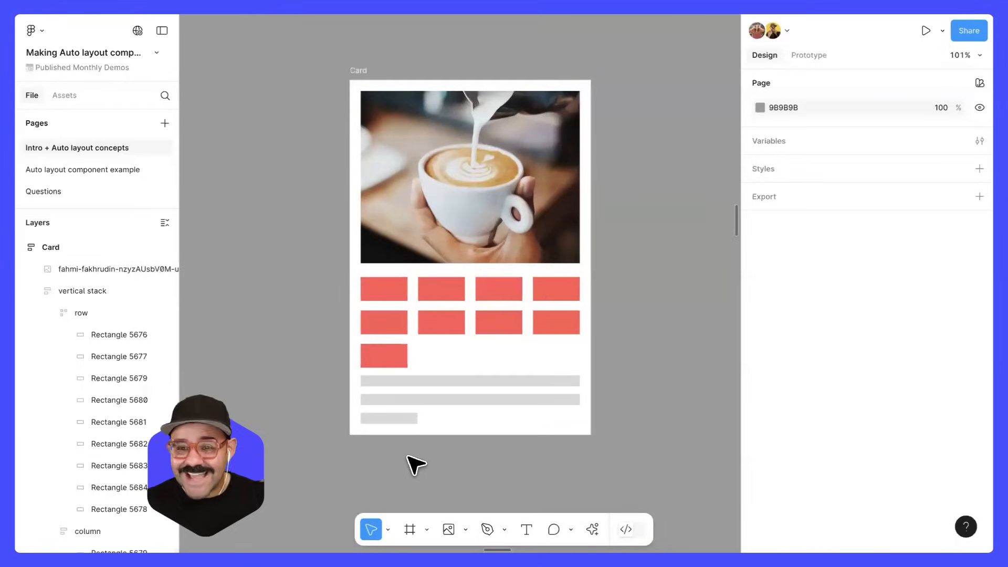
{"action": "scroll", "coordinate": [560, 272], "scroll_direction": "right", "scroll_amount": 3}
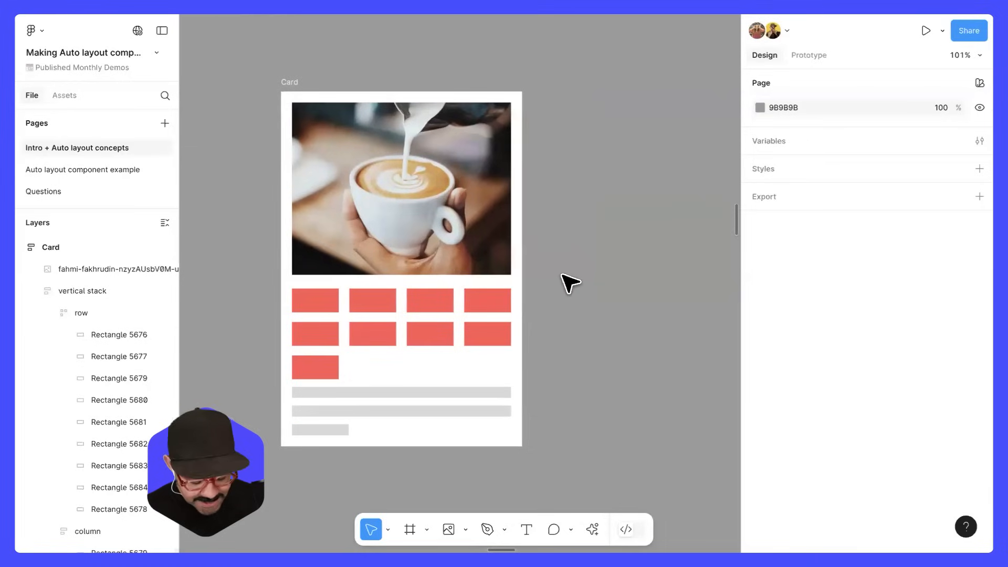
{"action": "key", "text": "r"}
{"action": "left_click_drag", "start_coordinate": [543, 113], "coordinate": [668, 184]}
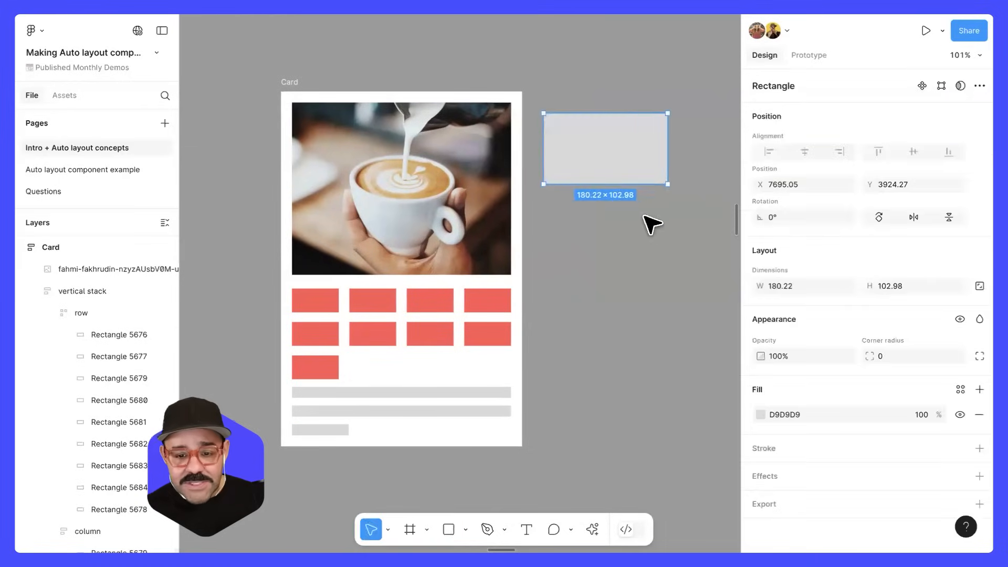
{"action": "left_click", "coordinate": [639, 214]}
{"action": "left_click", "coordinate": [590, 153]}
{"action": "key", "text": "Delete"}
Add a text box beside the Card reading "Hello I am some text"
{"action": "key", "text": "t"}
{"action": "left_click_drag", "start_coordinate": [578, 155], "coordinate": [687, 202]}
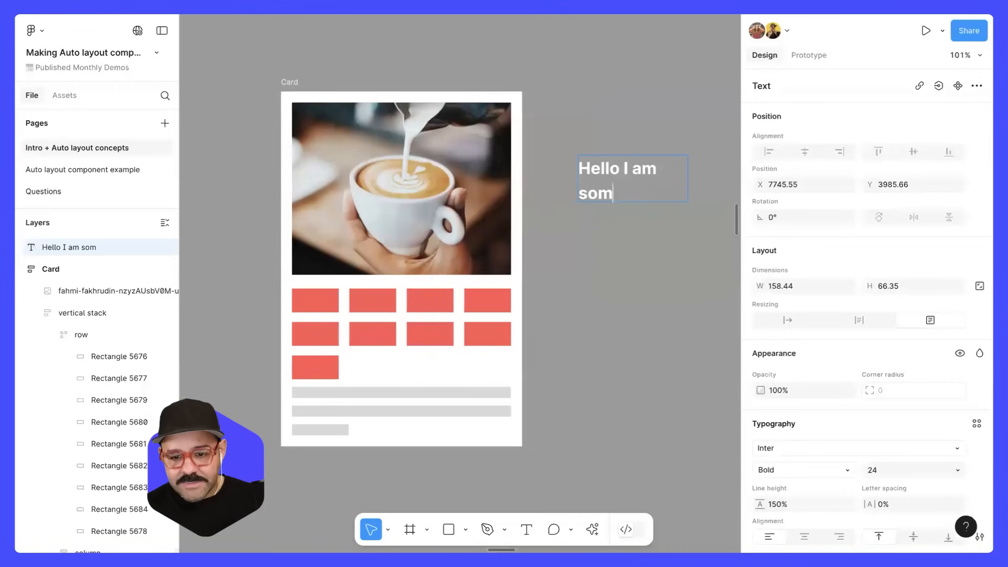
{"action": "left_click", "coordinate": [655, 239]}
{"action": "left_click", "coordinate": [642, 197]}
Color the text black and resize its box to one line about 256 wide with auto height
{"action": "scroll", "coordinate": [775, 472], "scroll_direction": "down", "scroll_amount": 3}
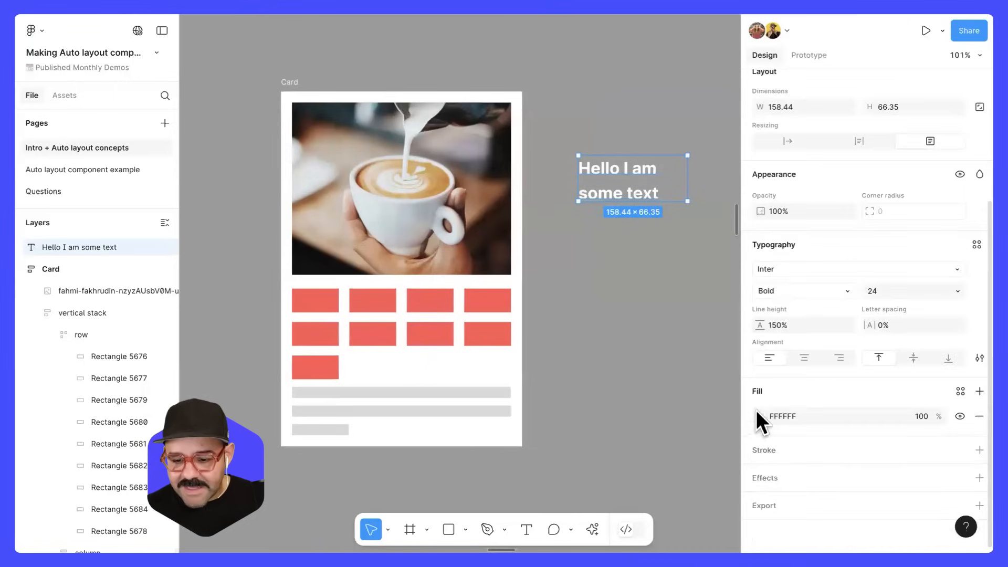
{"action": "left_click", "coordinate": [759, 416]}
{"action": "left_click_drag", "start_coordinate": [591, 370], "coordinate": [572, 383]}
{"action": "left_click", "coordinate": [552, 341]}
{"action": "left_click", "coordinate": [657, 193]}
{"action": "left_click_drag", "start_coordinate": [668, 204], "coordinate": [675, 182]}
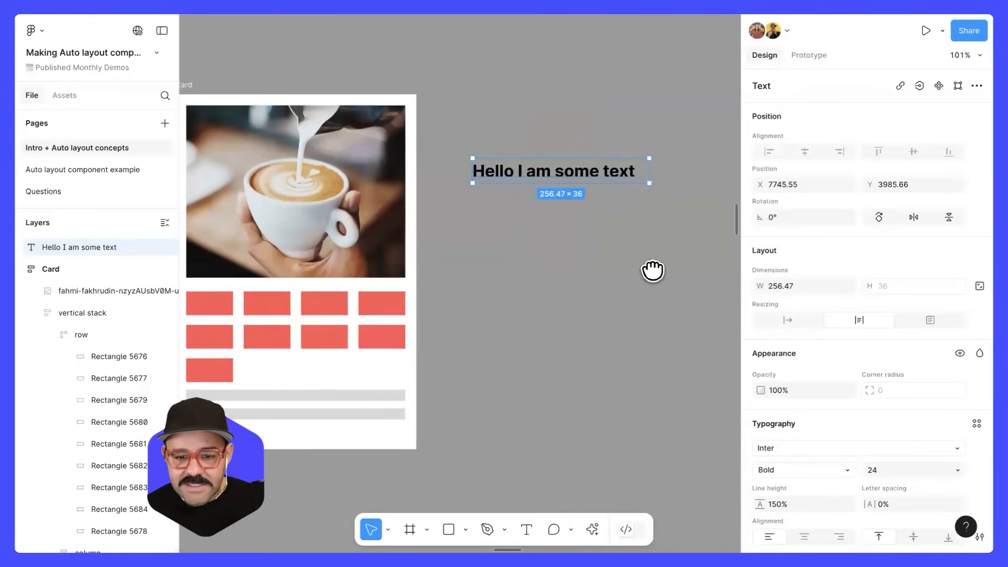
Try placing the text inside the row of red rectangles, and pull it back out of the Card
{"action": "scroll", "coordinate": [653, 270], "scroll_direction": "left", "scroll_amount": 3}
{"action": "mouse_move", "coordinate": [557, 158]}
{"action": "left_mouse_down"}
{"action": "mouse_move", "coordinate": [371, 272]}
{"action": "mouse_move", "coordinate": [333, 417]}
{"action": "mouse_move", "coordinate": [349, 258]}
{"action": "mouse_move", "coordinate": [301, 201]}
{"action": "mouse_move", "coordinate": [252, 184]}
{"action": "mouse_move", "coordinate": [294, 109]}
{"action": "mouse_move", "coordinate": [319, 145]}
{"action": "mouse_move", "coordinate": [340, 317]}
{"action": "mouse_move", "coordinate": [341, 282]}
{"action": "mouse_move", "coordinate": [339, 326]}
{"action": "mouse_move", "coordinate": [336, 302]}
{"action": "mouse_move", "coordinate": [320, 339]}
{"action": "mouse_move", "coordinate": [326, 315]}
{"action": "mouse_move", "coordinate": [420, 320]}
{"action": "mouse_move", "coordinate": [368, 295]}
{"action": "left_mouse_up"}
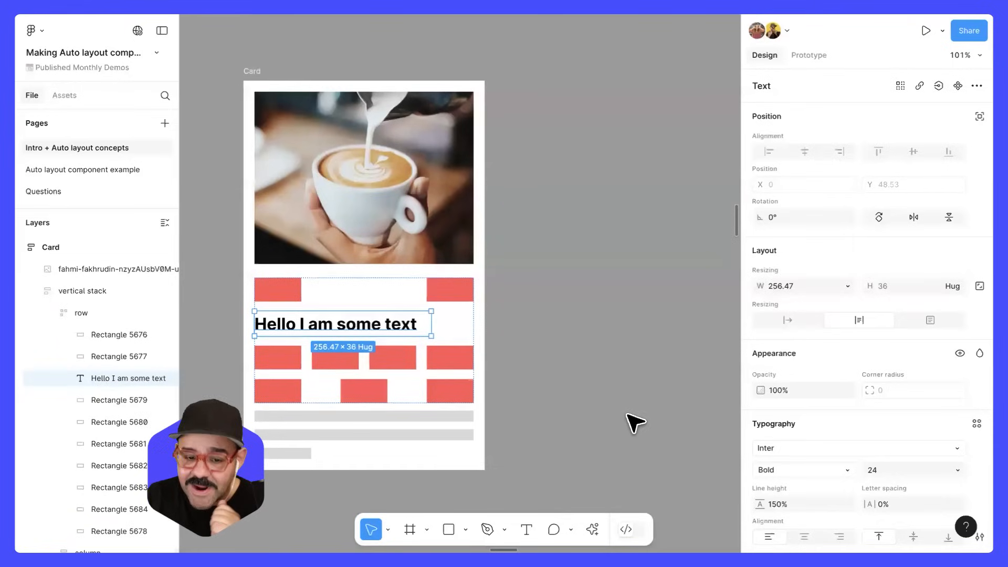
{"action": "left_click_drag", "start_coordinate": [412, 329], "coordinate": [663, 341]}
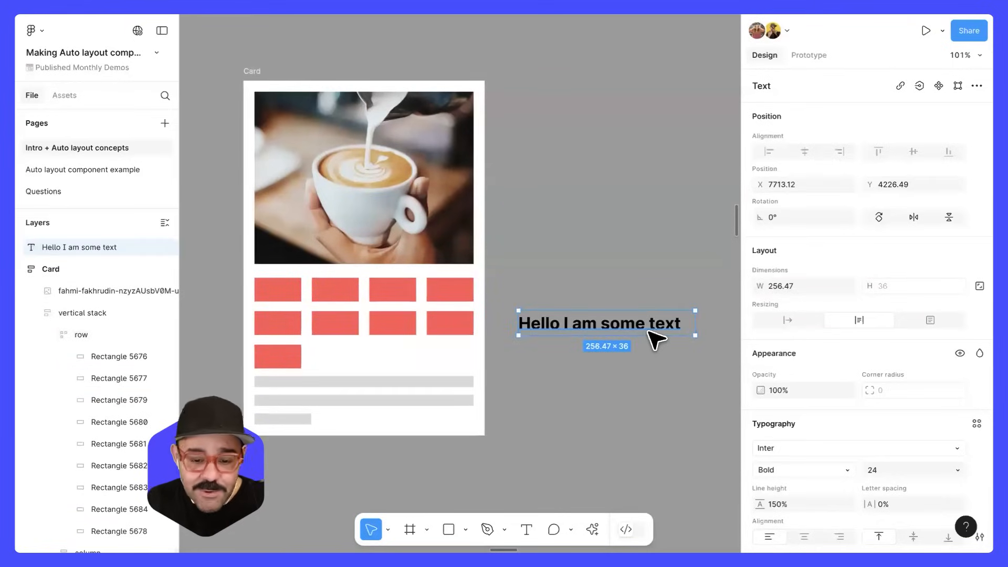
Insert the text into the Card between the photo and the vertical stack, and reduce the Card's gap to 14
{"action": "left_click_drag", "start_coordinate": [474, 267], "coordinate": [444, 282]}
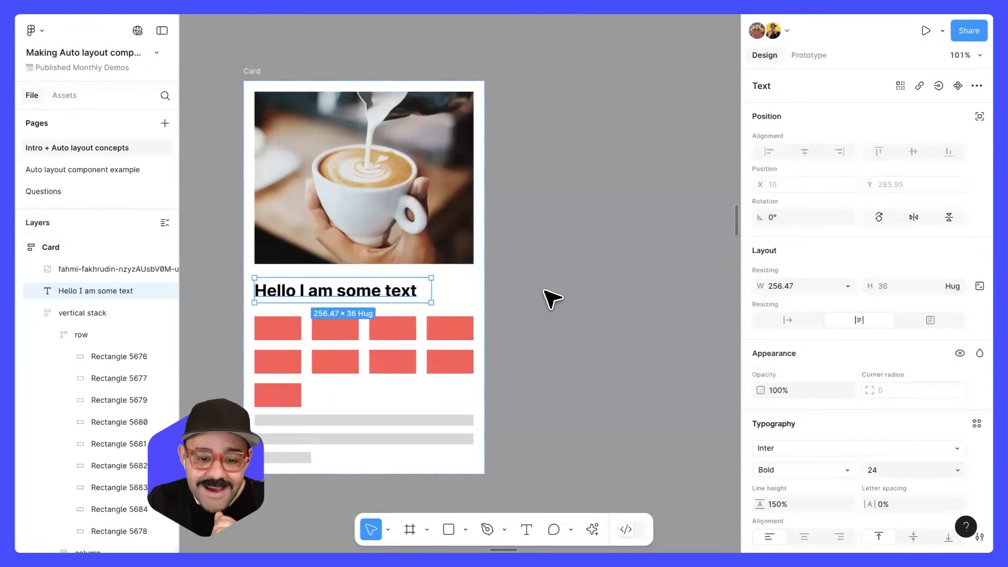
{"action": "left_click", "coordinate": [258, 84]}
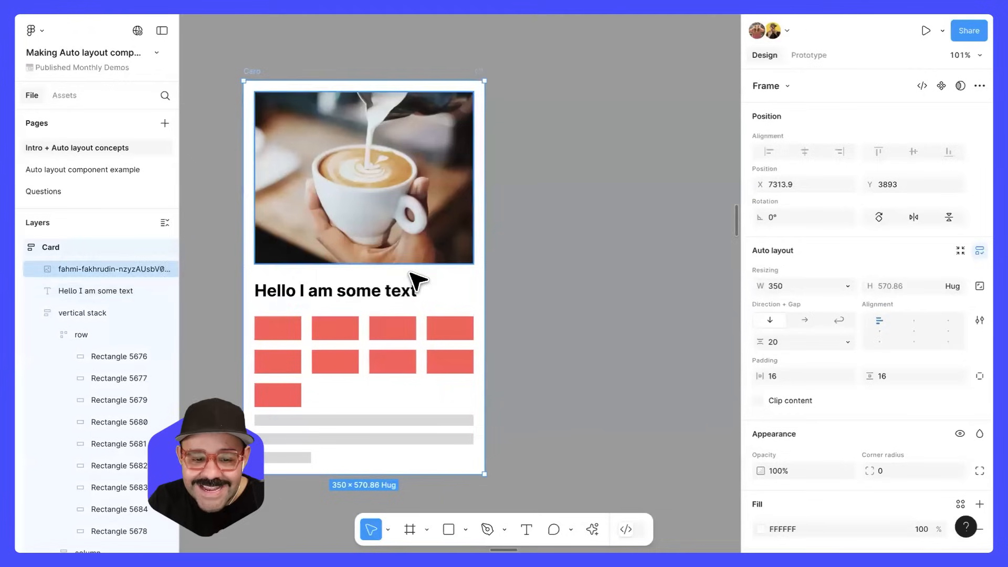
{"action": "left_click_drag", "start_coordinate": [371, 273], "coordinate": [371, 270]}
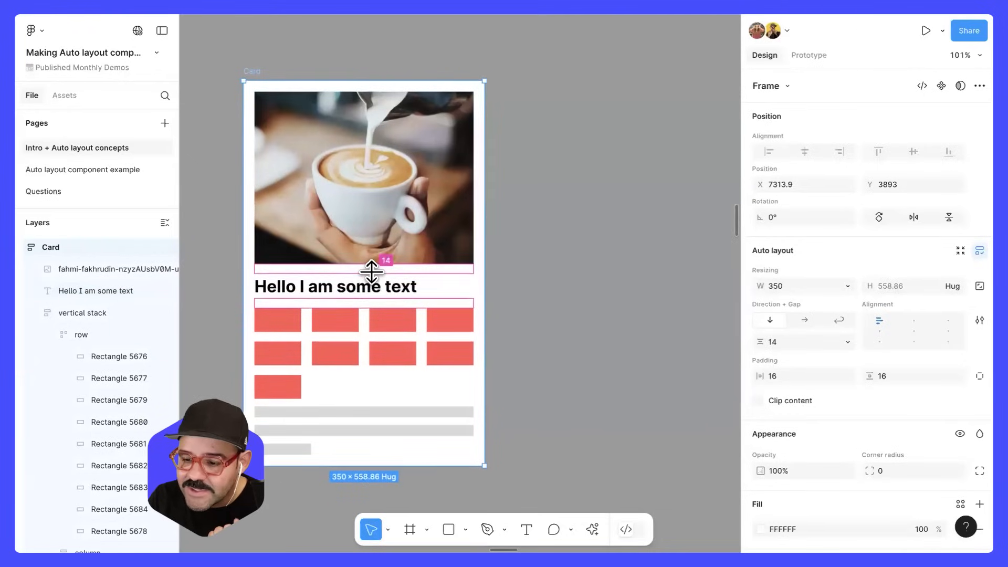
{"action": "left_click", "coordinate": [546, 273]}
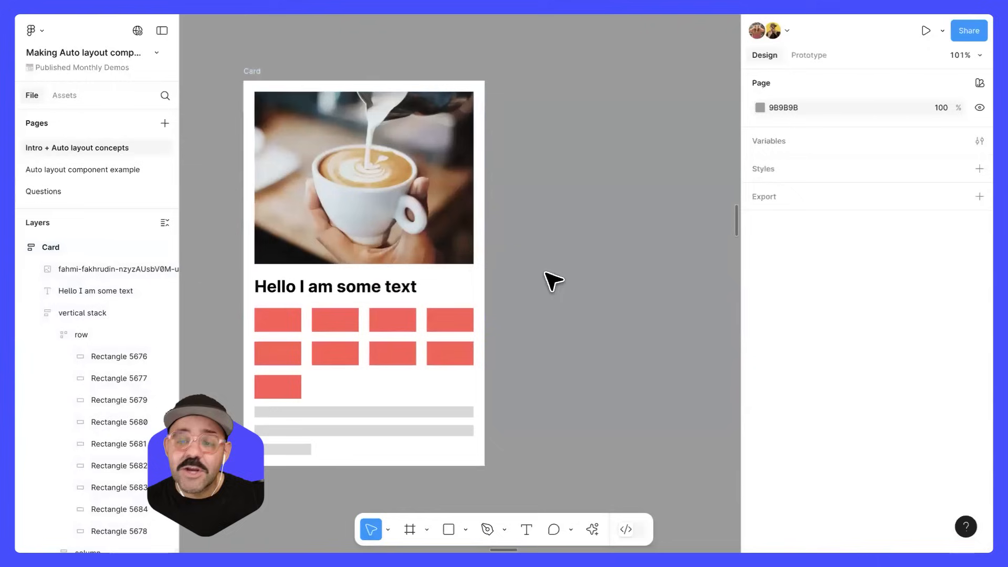
Check the text's width sizing options, try narrowing the Card to 173 wide with fixed-width text, and undo the resize
{"action": "left_click", "coordinate": [419, 298]}
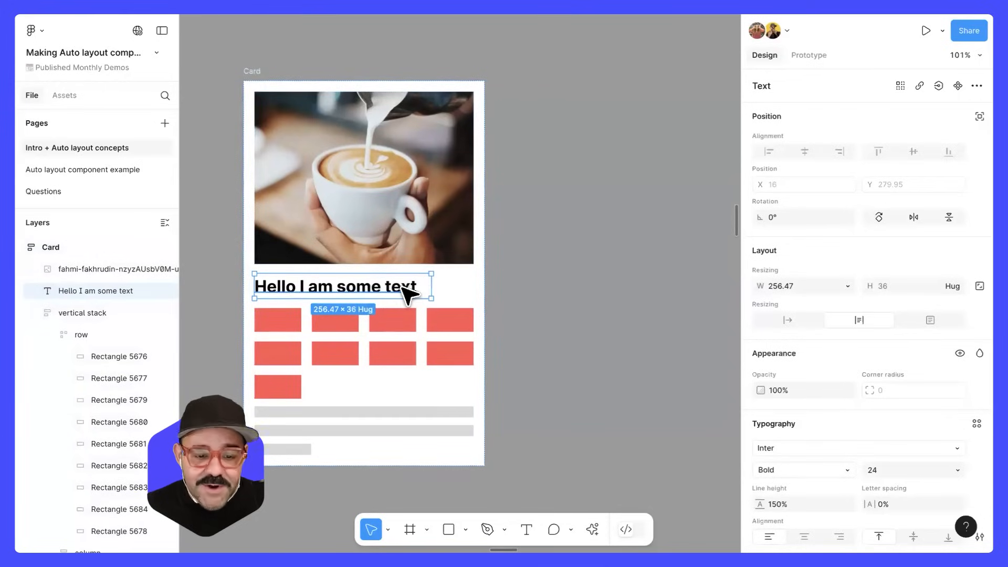
{"action": "left_click", "coordinate": [848, 286]}
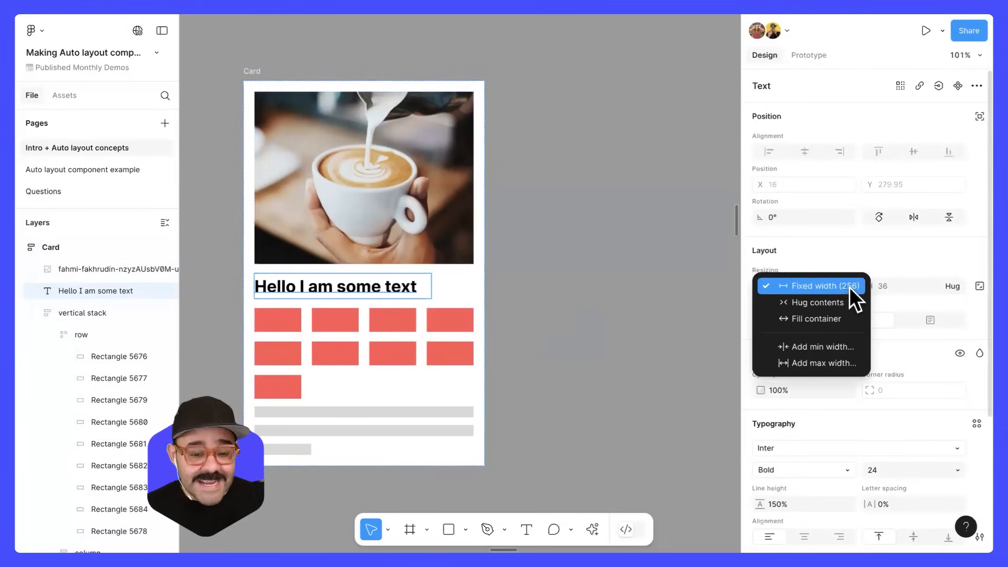
{"action": "left_click", "coordinate": [252, 67]}
{"action": "left_click", "coordinate": [257, 71]}
{"action": "left_click_drag", "start_coordinate": [481, 238], "coordinate": [362, 249]}
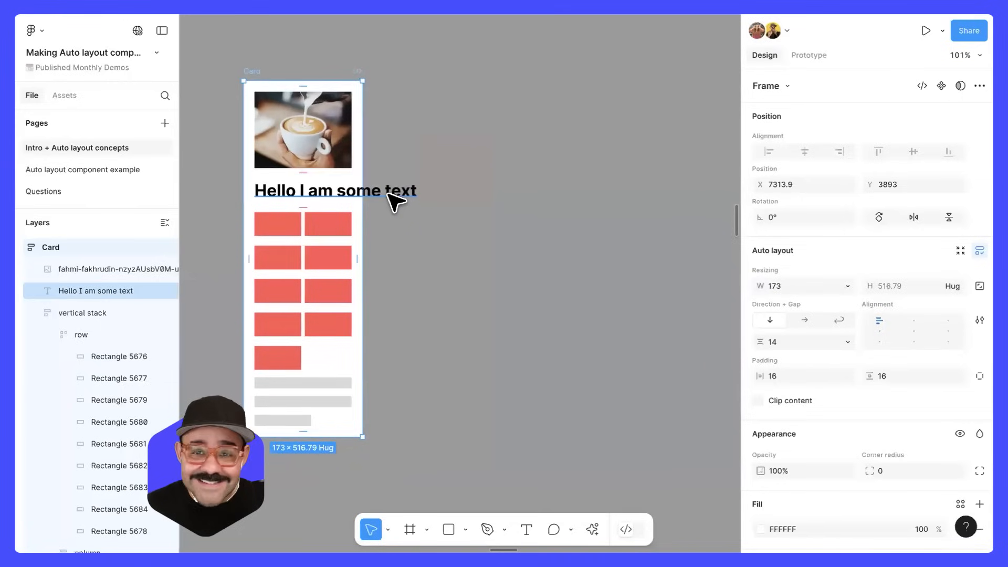
{"action": "key", "text": "ctrl+z"}
Set the heading text's width to Fill container and widen the Card to about 493
{"action": "left_click", "coordinate": [391, 289]}
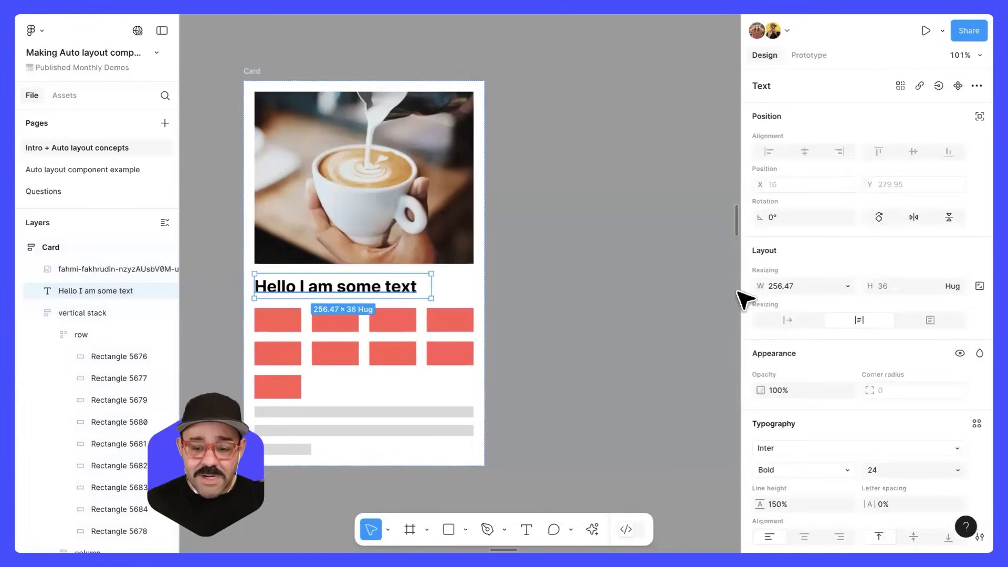
{"action": "left_click", "coordinate": [848, 286]}
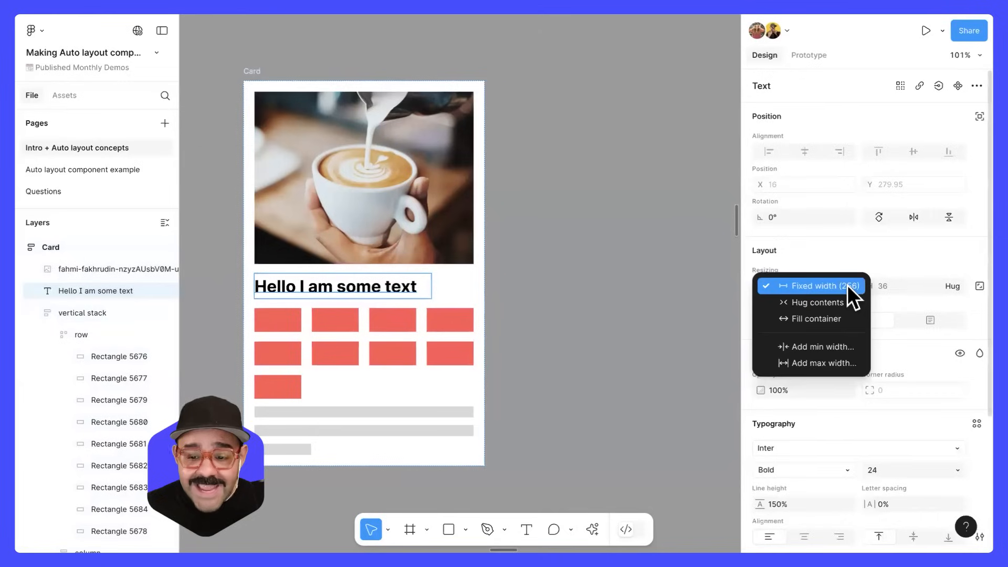
{"action": "left_click", "coordinate": [839, 318]}
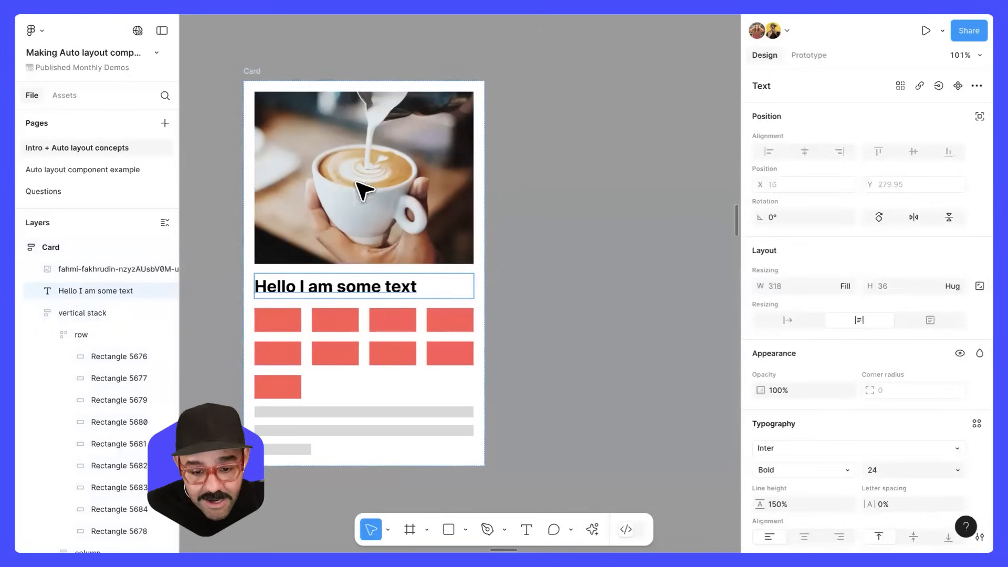
{"action": "left_click", "coordinate": [252, 72]}
{"action": "left_click_drag", "start_coordinate": [476, 269], "coordinate": [579, 310]}
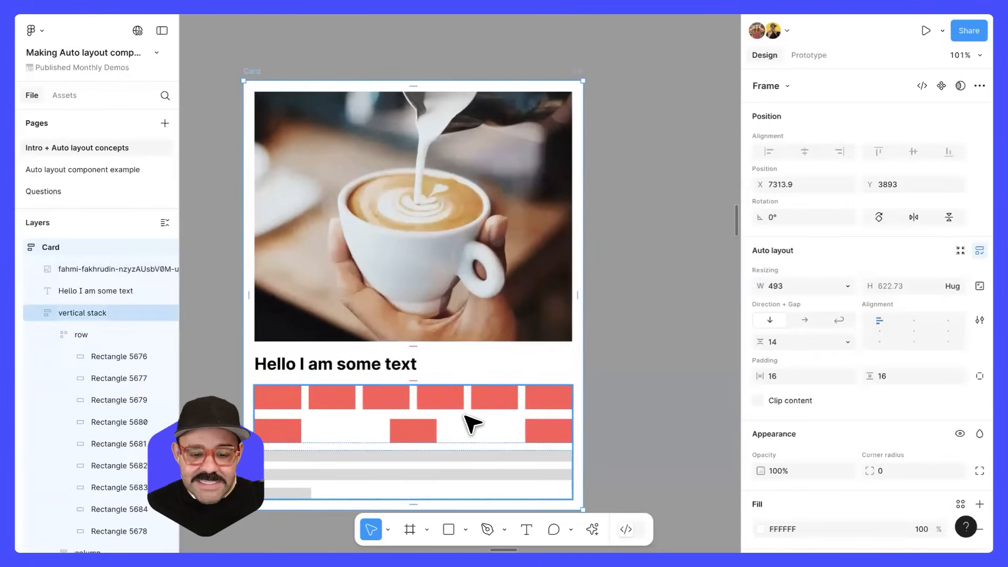
Replace the red rectangle row's auto spacing with a horizontal gap of 14 and align the rectangles to the top left
{"action": "left_click", "coordinate": [472, 421]}
{"action": "left_click", "coordinate": [475, 421]}
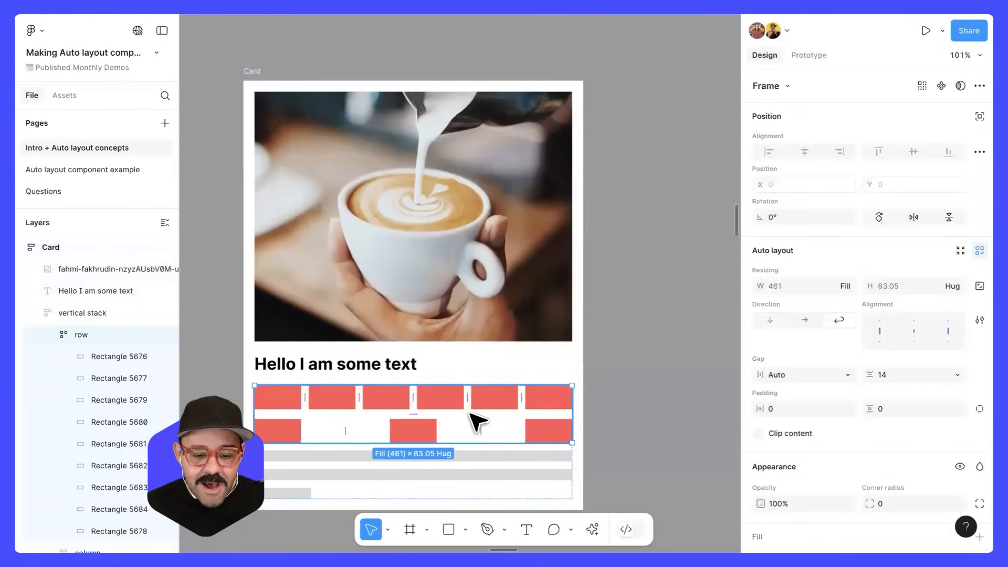
{"action": "left_click", "coordinate": [878, 329]}
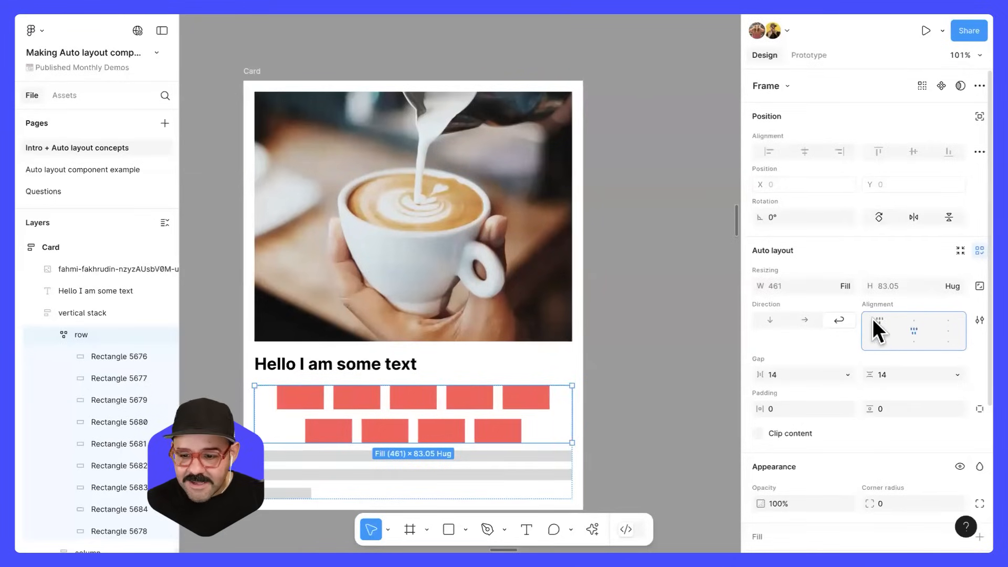
{"action": "left_click", "coordinate": [876, 317]}
{"action": "left_click", "coordinate": [630, 333]}
Narrow the Card to about 469 wide
{"action": "scroll", "coordinate": [630, 333], "scroll_direction": "down", "scroll_amount": 3}
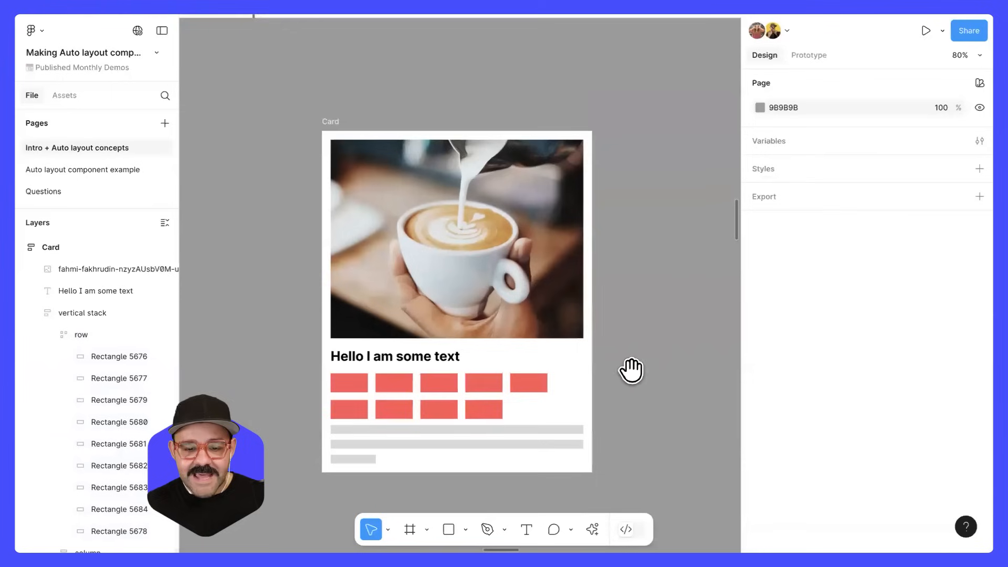
{"action": "left_click_drag", "start_coordinate": [632, 370], "coordinate": [625, 351]}
{"action": "left_click", "coordinate": [329, 101]}
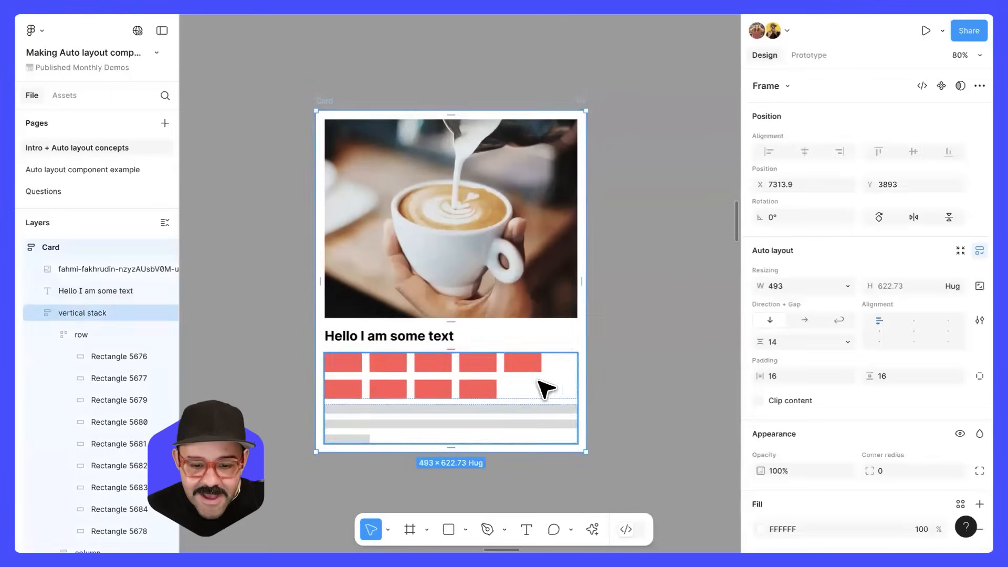
{"action": "left_click_drag", "start_coordinate": [581, 326], "coordinate": [573, 351]}
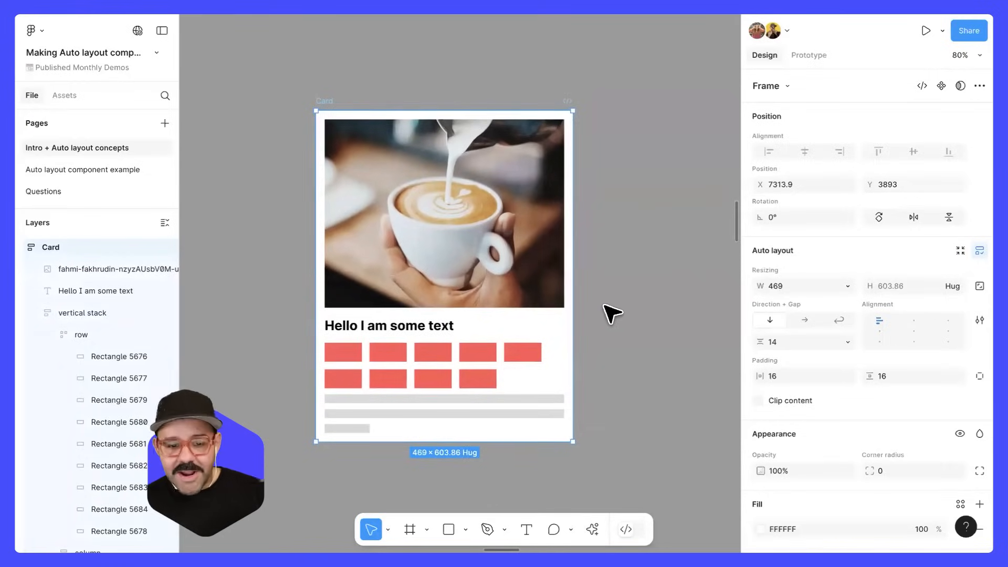
{"action": "left_click", "coordinate": [610, 313]}
{"action": "left_click_drag", "start_coordinate": [560, 298], "coordinate": [521, 294]}
{"action": "left_click", "coordinate": [288, 98]}
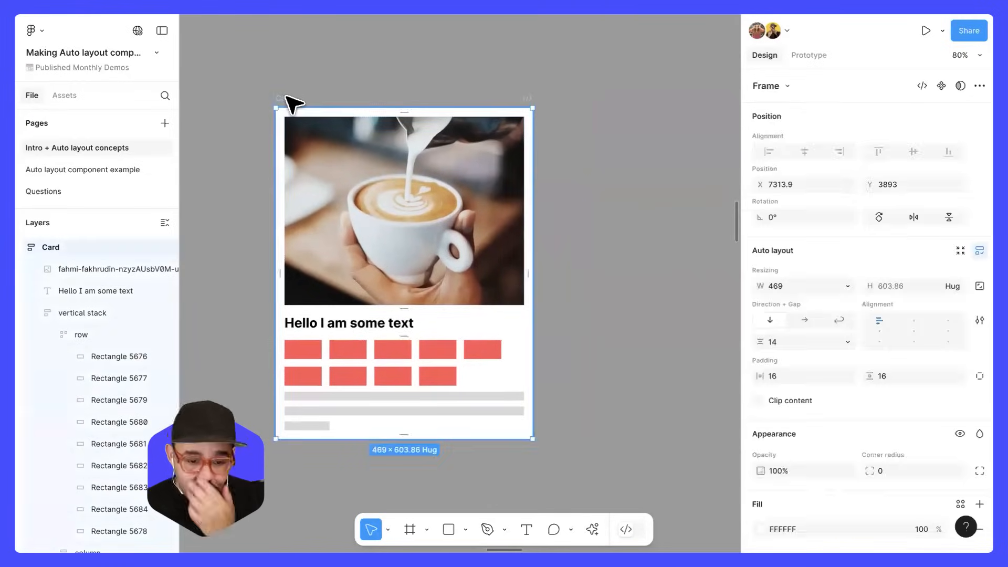
Collapse the vertical stack's layers and widen the Card to about 492
{"action": "left_click", "coordinate": [36, 313]}
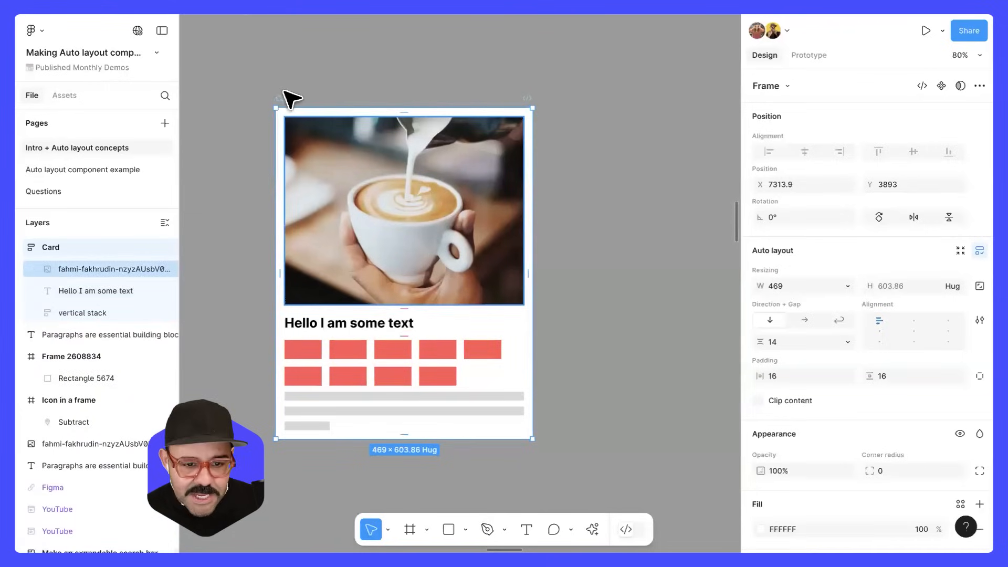
{"action": "scroll", "coordinate": [361, 98], "scroll_direction": "down", "scroll_amount": 2}
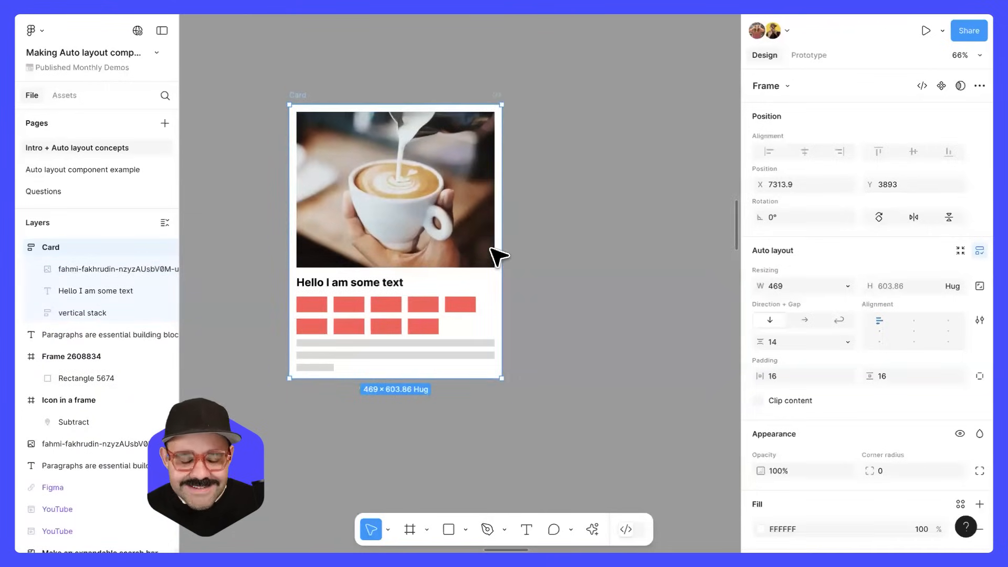
{"action": "left_click", "coordinate": [446, 263]}
{"action": "left_click", "coordinate": [302, 96]}
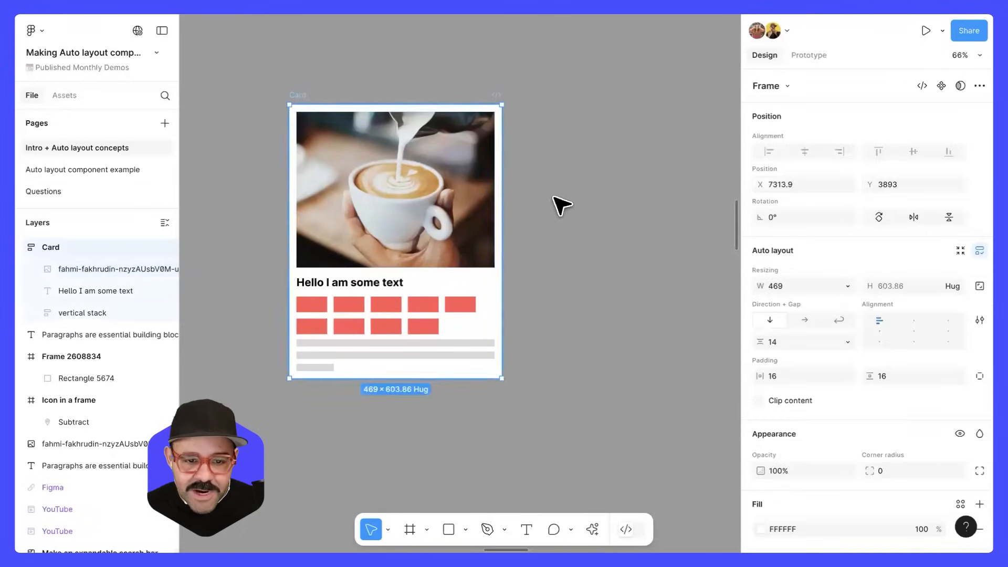
{"action": "left_click_drag", "start_coordinate": [540, 210], "coordinate": [511, 282]}
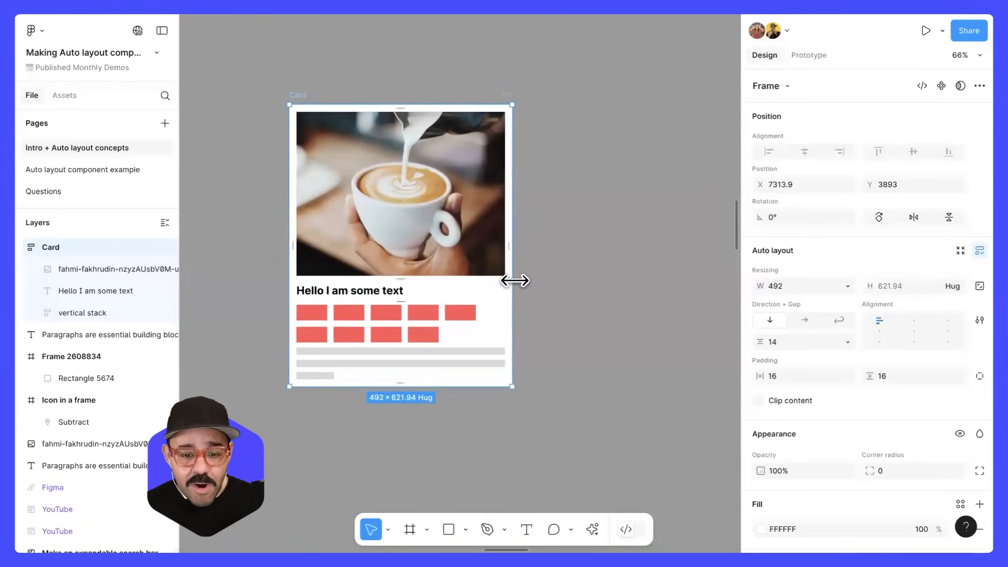
Cut the Card from its current place and paste it below the Minimum Width example
{"action": "scroll", "coordinate": [514, 280], "scroll_direction": "down", "scroll_amount": 5}
{"action": "key", "text": "Delete"}
{"action": "scroll", "coordinate": [441, 258], "scroll_direction": "down", "scroll_amount": 4}
{"action": "scroll", "coordinate": [417, 329], "scroll_direction": "down", "scroll_amount": 4}
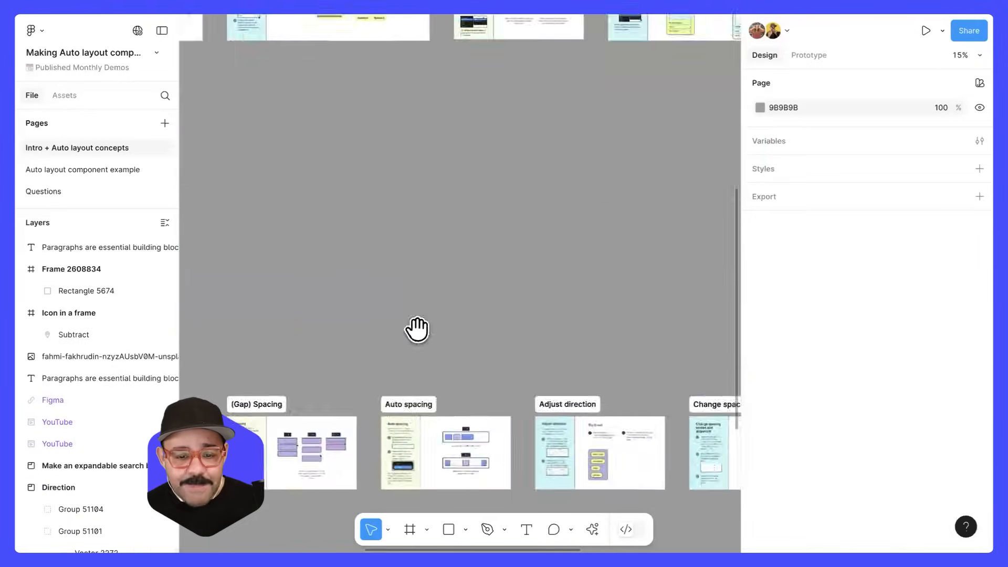
{"action": "scroll", "coordinate": [417, 330], "scroll_direction": "down", "scroll_amount": 8}
{"action": "scroll", "coordinate": [477, 286], "scroll_direction": "up", "scroll_amount": 5}
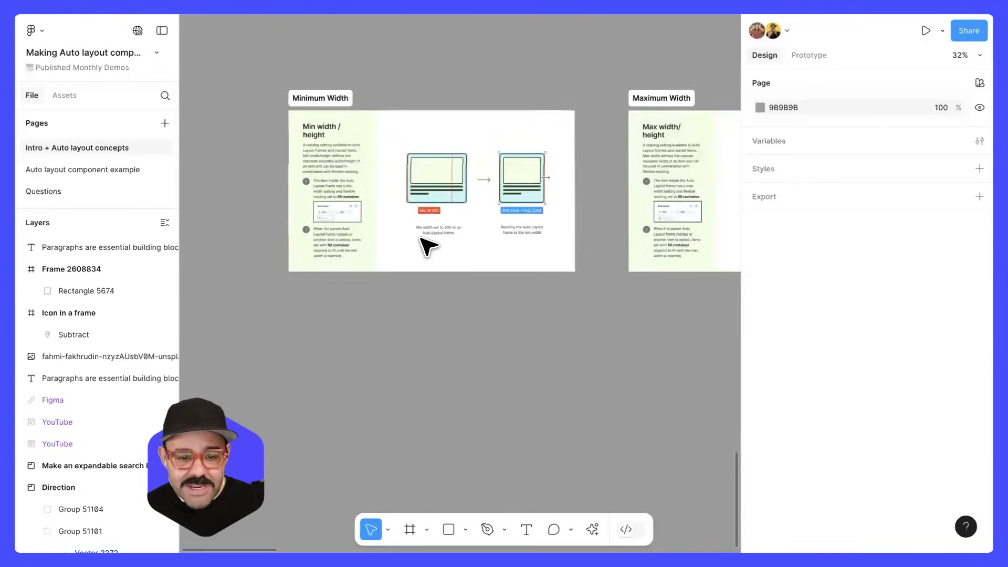
{"action": "scroll", "coordinate": [428, 247], "scroll_direction": "up", "scroll_amount": 3}
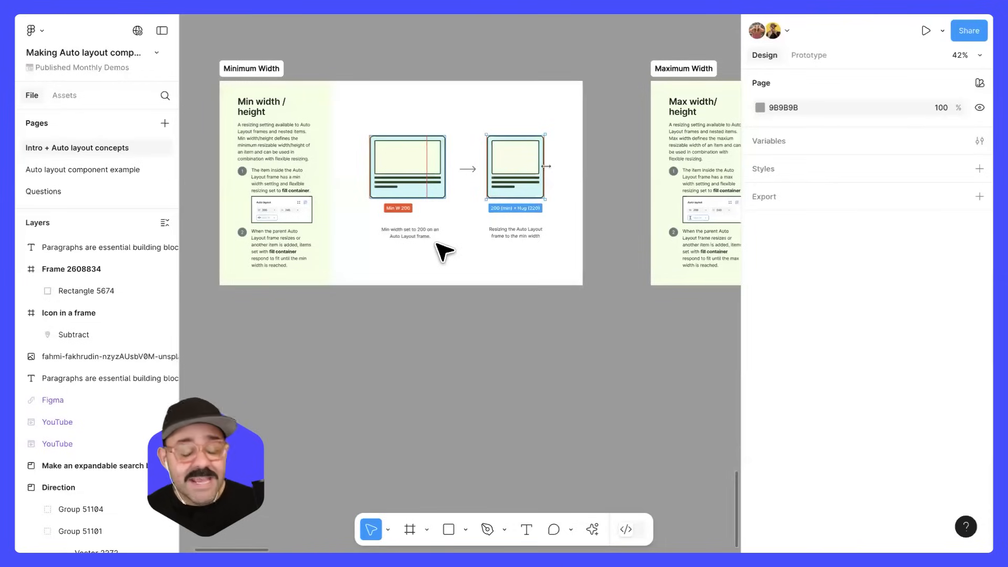
{"action": "key", "text": "ctrl+v"}
{"action": "left_click_drag", "start_coordinate": [464, 236], "coordinate": [400, 357]}
{"action": "scroll", "coordinate": [444, 329], "scroll_direction": "down", "scroll_amount": 2}
{"action": "scroll", "coordinate": [443, 328], "scroll_direction": "up", "scroll_amount": 1}
{"action": "scroll", "coordinate": [244, 363], "scroll_direction": "up", "scroll_amount": 1}
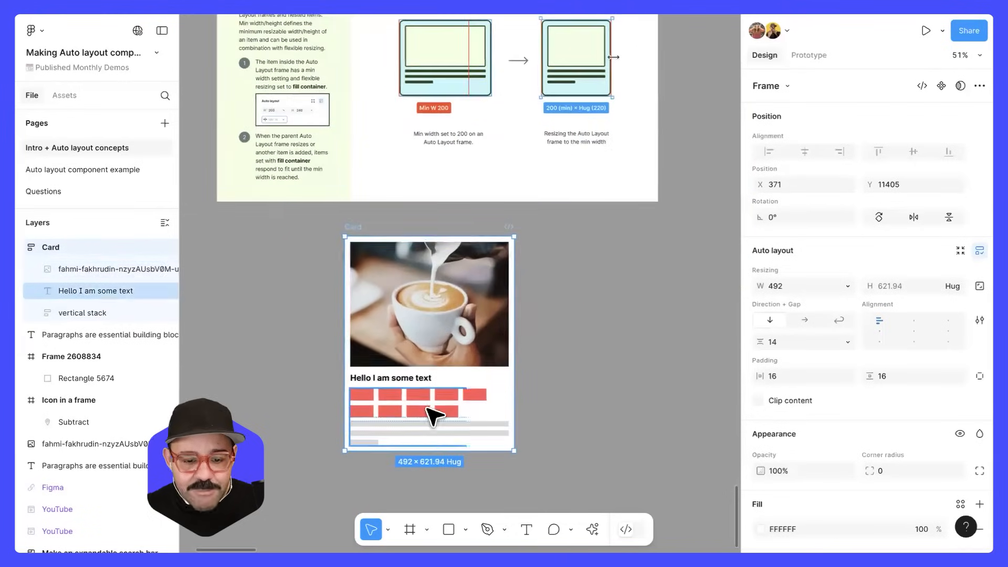
{"action": "left_click_drag", "start_coordinate": [533, 347], "coordinate": [530, 490]}
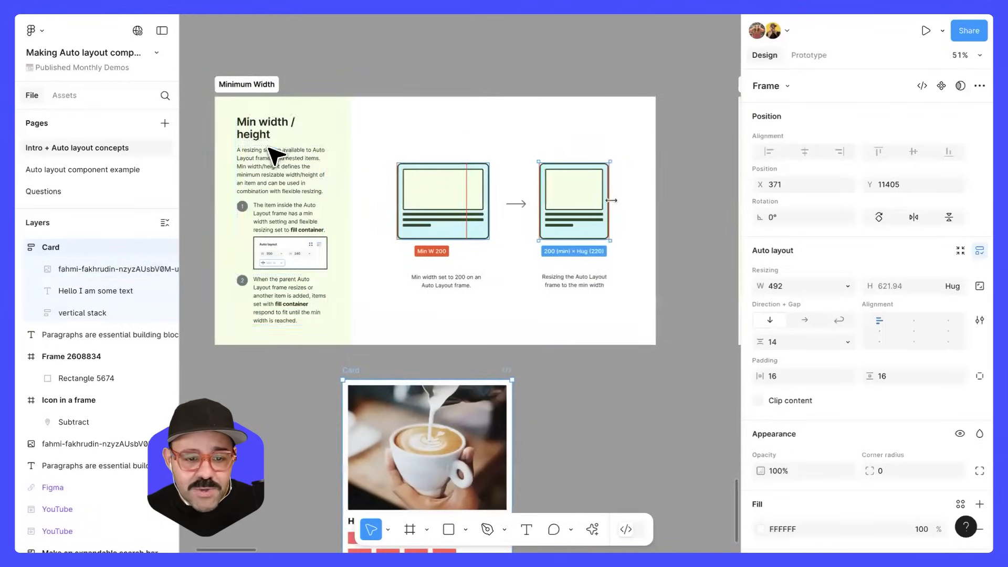
{"action": "left_click_drag", "start_coordinate": [590, 407], "coordinate": [575, 203]}
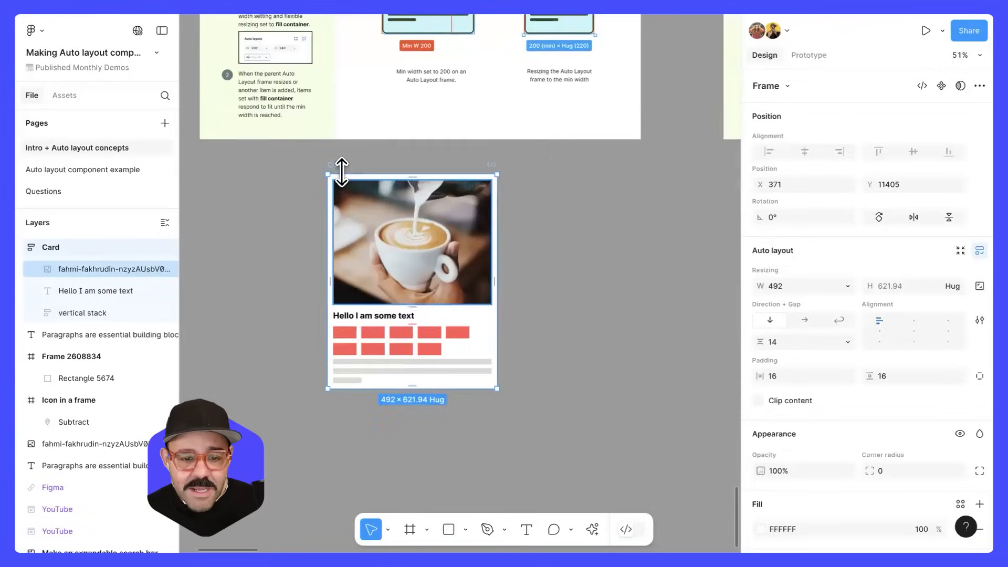
Try widening the Card to about 1562, and undo the resize
{"action": "scroll", "coordinate": [447, 271], "scroll_direction": "up", "scroll_amount": 2}
{"action": "left_click_drag", "start_coordinate": [551, 303], "coordinate": [690, 311]}
{"action": "scroll", "coordinate": [562, 298], "scroll_direction": "down", "scroll_amount": 3}
{"action": "scroll", "coordinate": [427, 295], "scroll_direction": "up", "scroll_amount": 1}
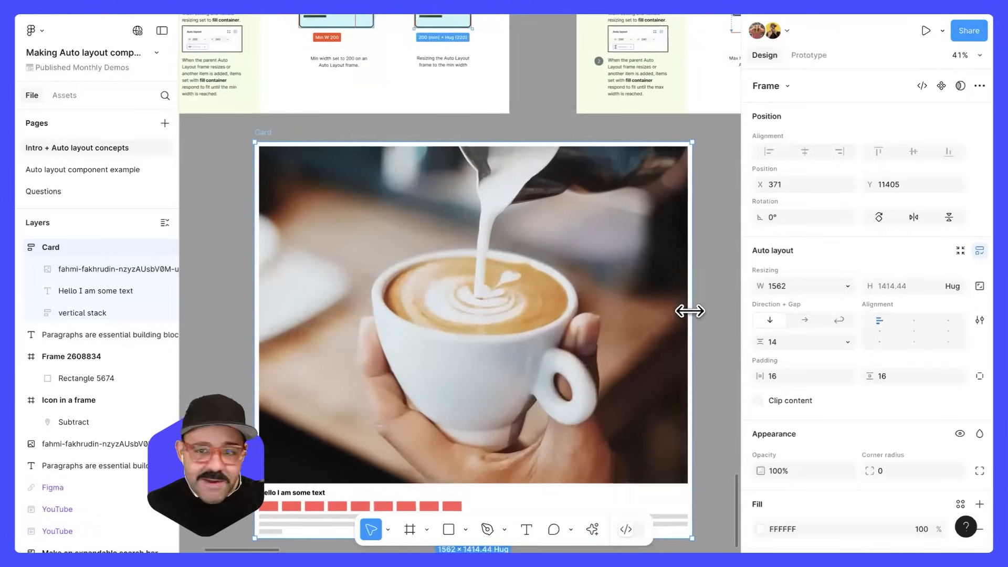
{"action": "key", "text": "super+z"}
Narrow the Card to about 391 wide
{"action": "left_click_drag", "start_coordinate": [443, 225], "coordinate": [514, 275]}
{"action": "scroll", "coordinate": [488, 276], "scroll_direction": "up", "scroll_amount": 5}
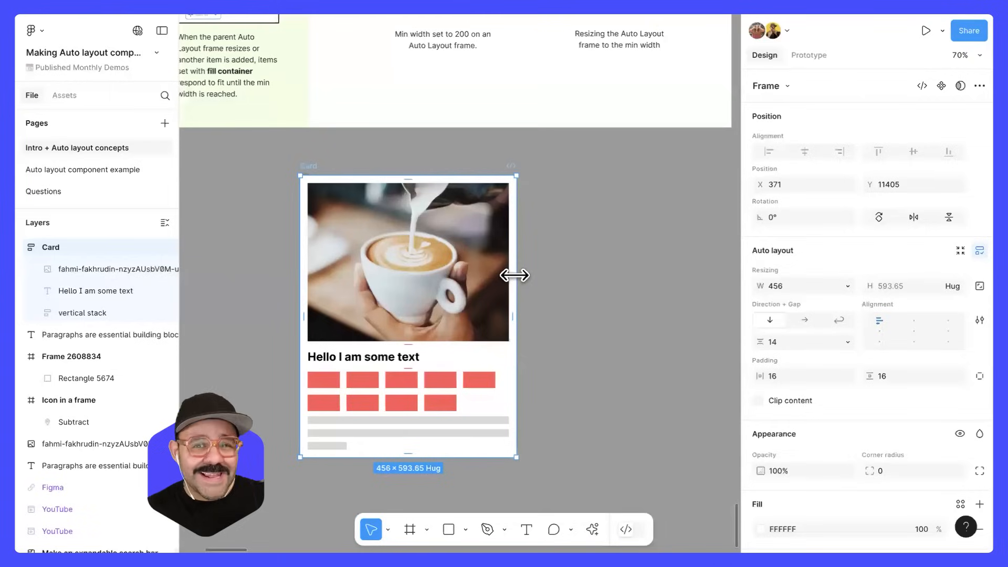
{"action": "left_click_drag", "start_coordinate": [514, 275], "coordinate": [510, 242]}
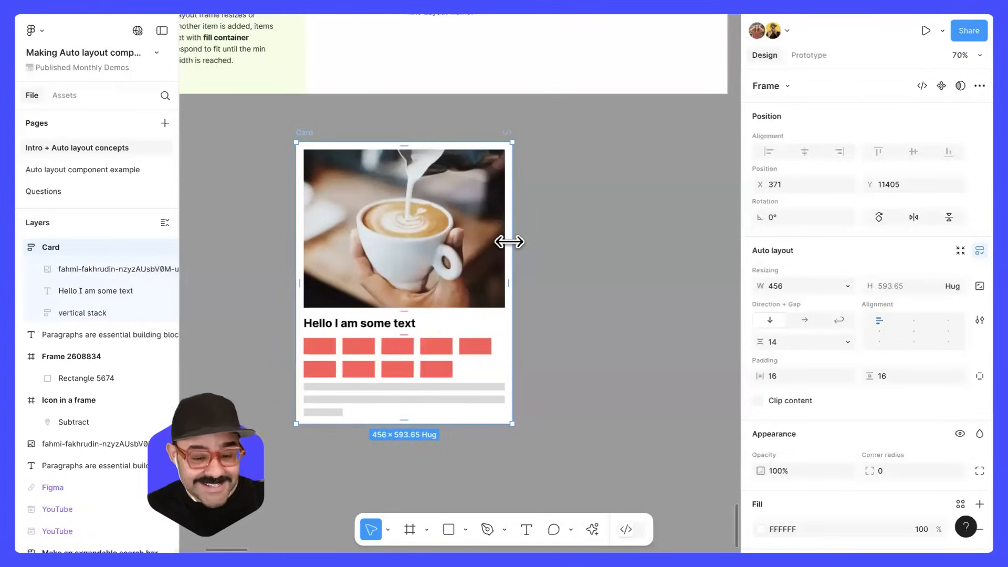
{"action": "left_click_drag", "start_coordinate": [509, 242], "coordinate": [483, 260]}
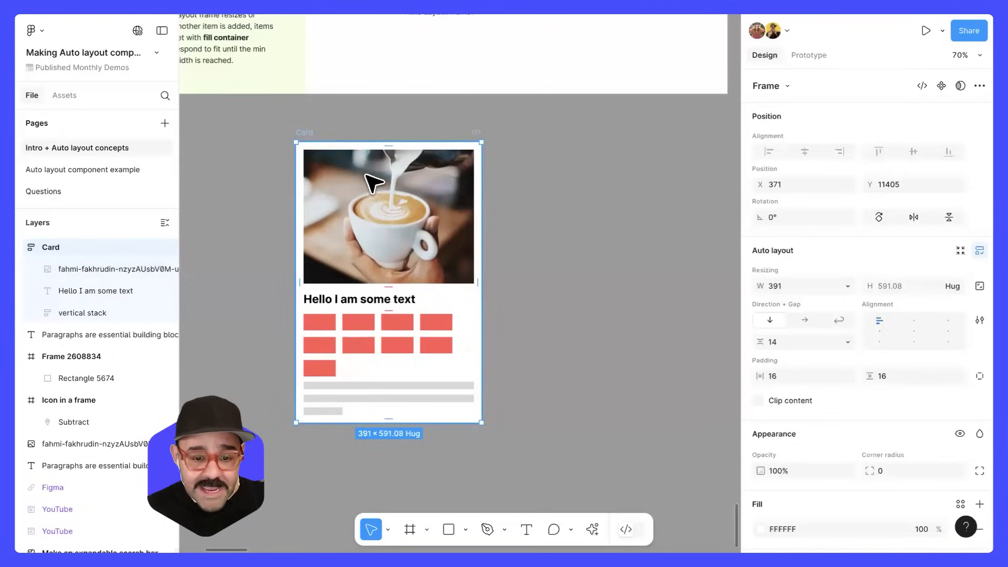
Check the photo's width sizing options inside the Card, keeping Fill container selected
{"action": "left_click", "coordinate": [407, 193]}
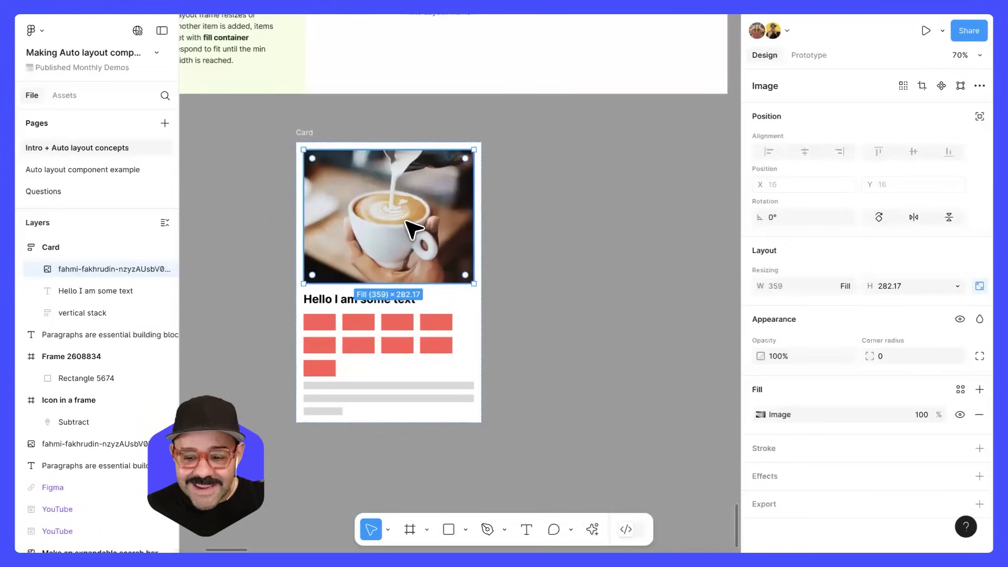
{"action": "left_click", "coordinate": [849, 285]}
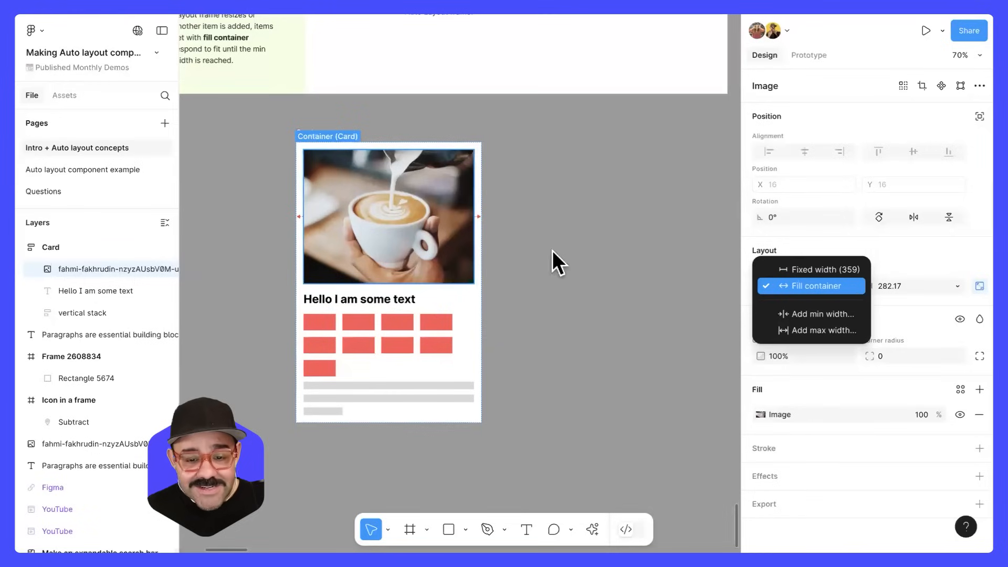
{"action": "left_click", "coordinate": [576, 267]}
{"action": "scroll", "coordinate": [491, 270], "scroll_direction": "up", "scroll_amount": 5}
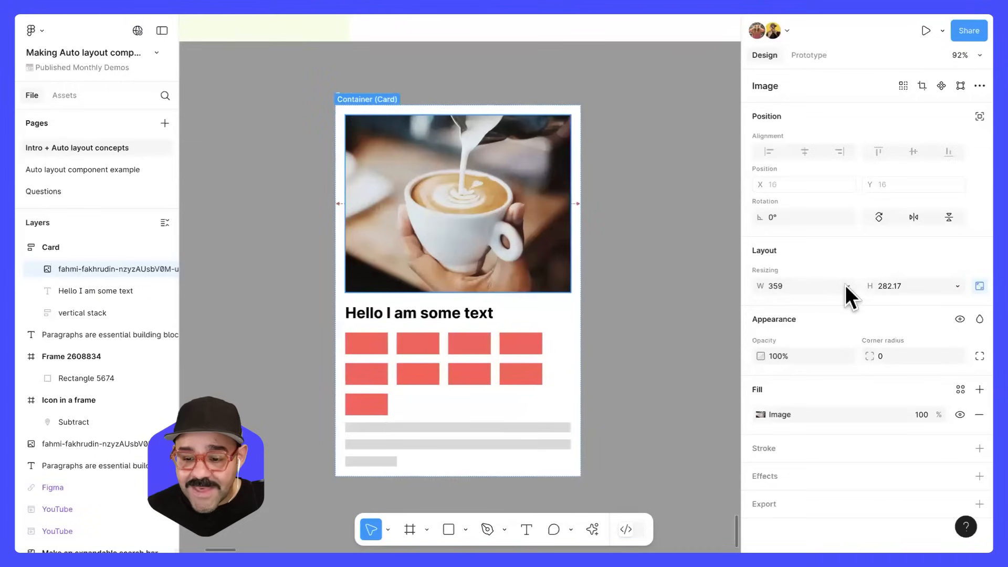
{"action": "left_click", "coordinate": [846, 286]}
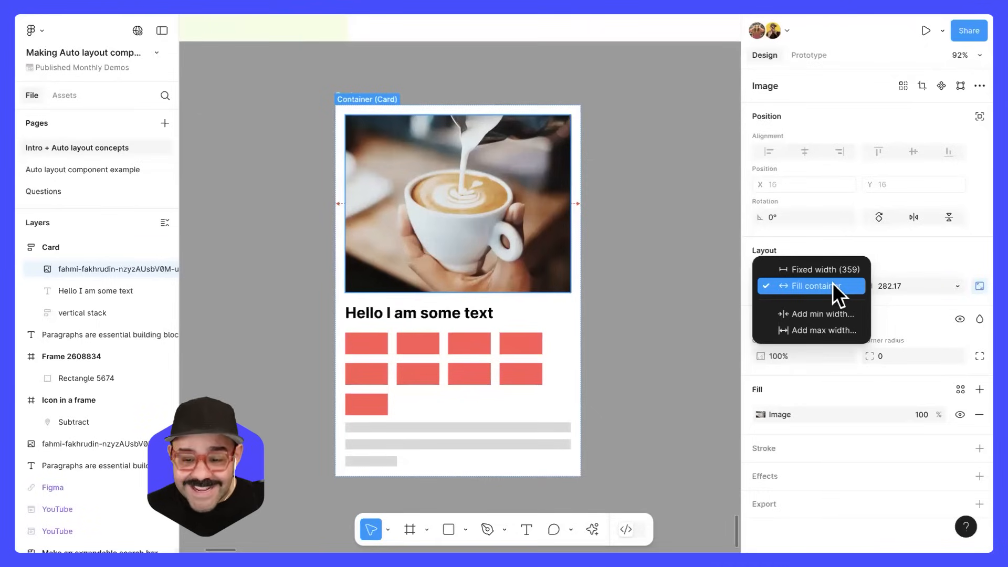
{"action": "left_click", "coordinate": [826, 288]}
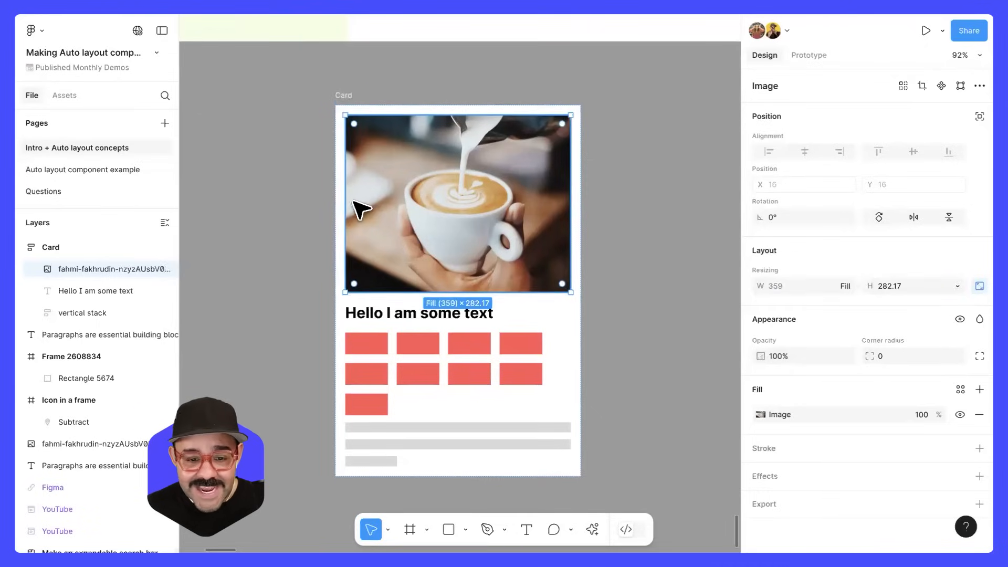
Add a maximum width of 480 to the photo inside the Card
{"action": "left_click", "coordinate": [845, 283]}
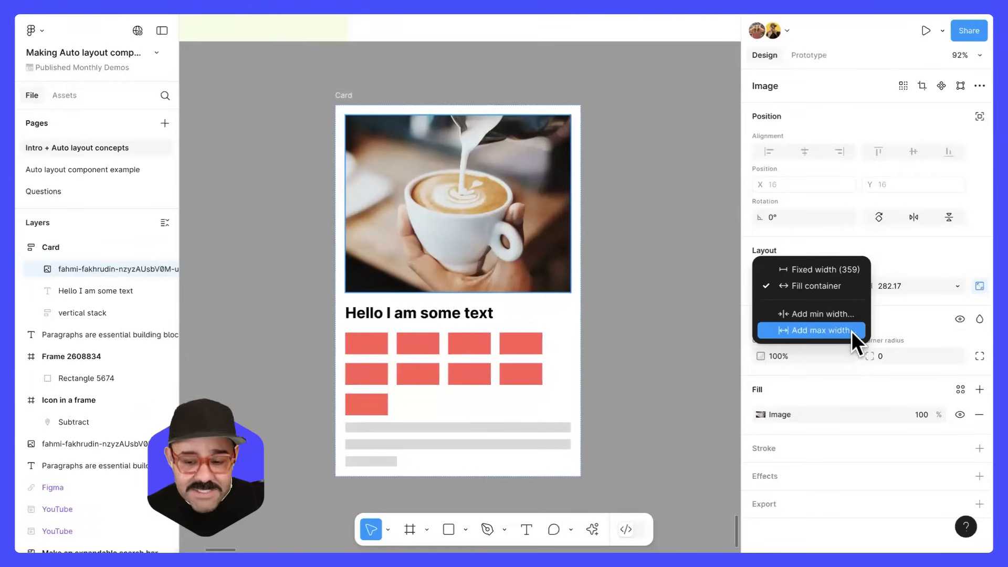
{"action": "left_click", "coordinate": [851, 332]}
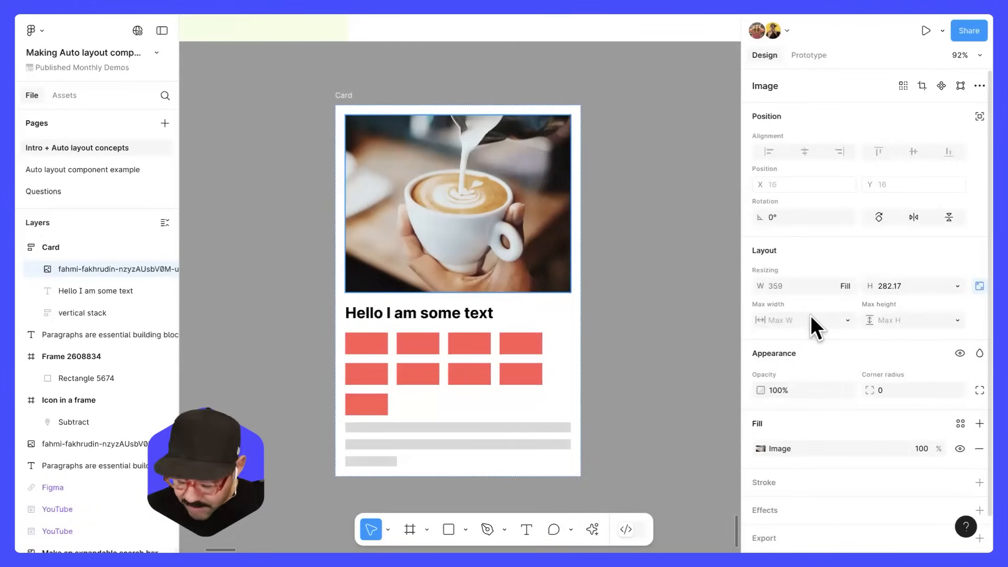
{"action": "left_click", "coordinate": [847, 320]}
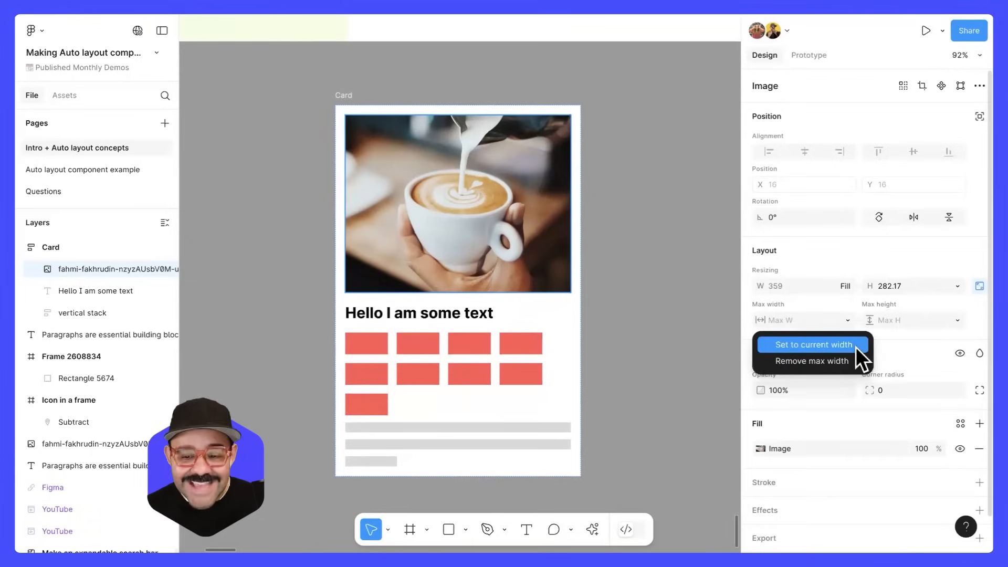
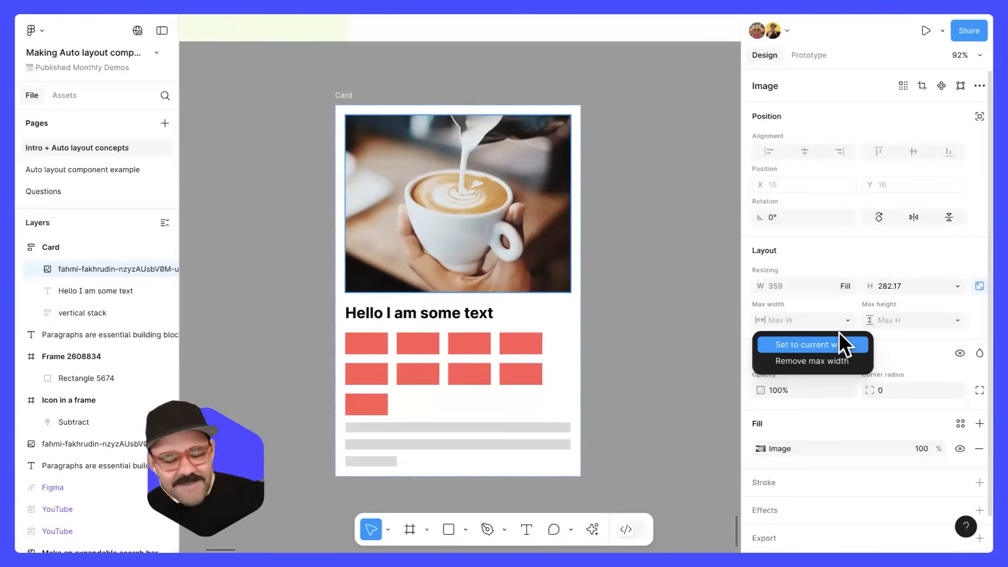
{"action": "left_click", "coordinate": [837, 345]}
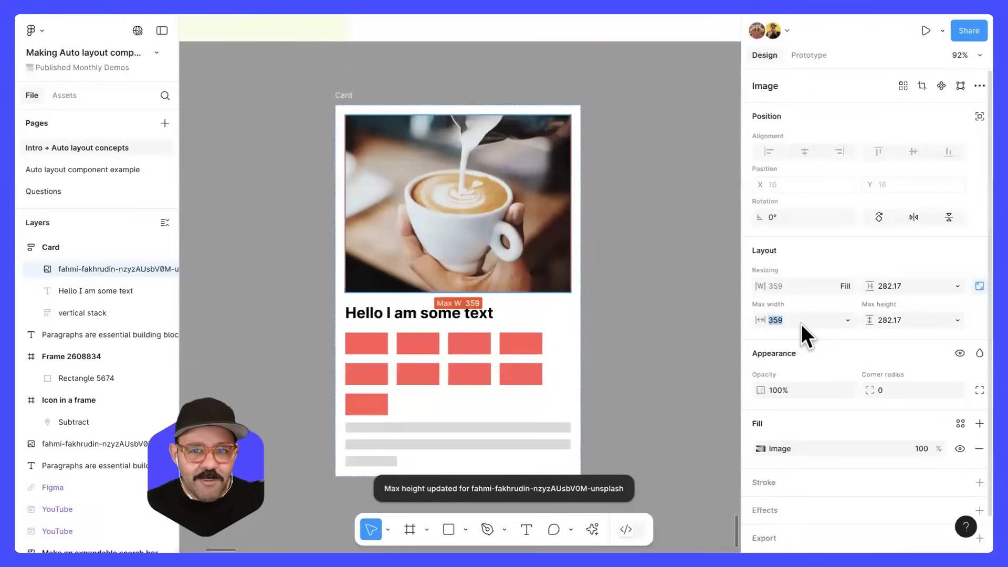
{"action": "type", "text": "42"}
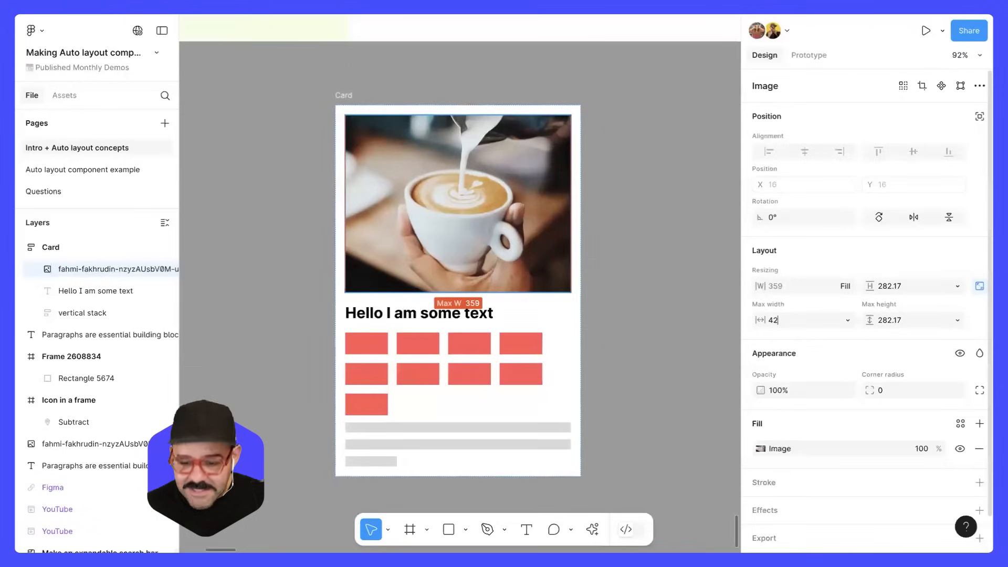
{"action": "type", "text": "80"}
{"action": "key", "text": "Return"}
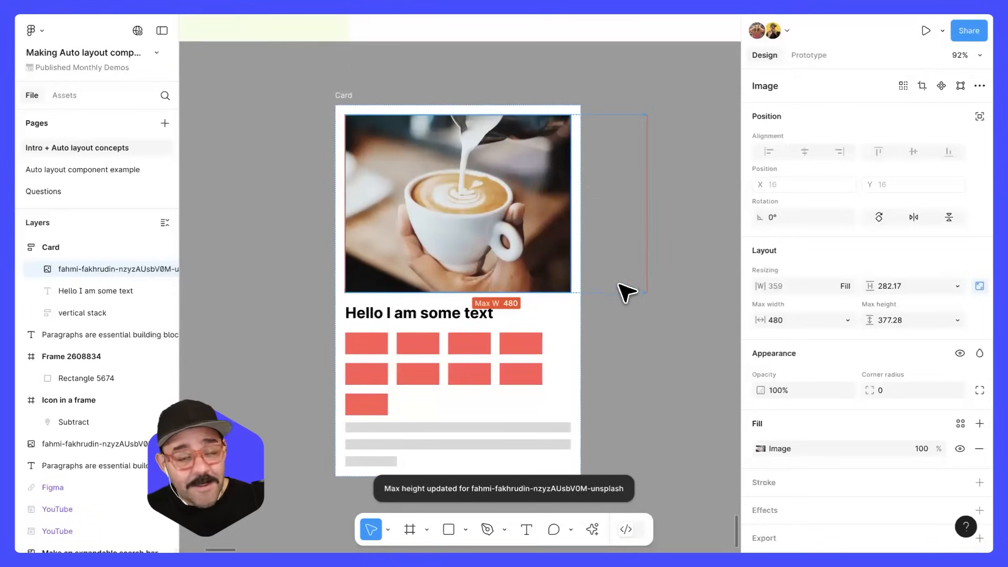
Widen the Card to about 619 and reposition it at about X 330.5, Y 11411
{"action": "left_click", "coordinate": [653, 309]}
{"action": "scroll", "coordinate": [653, 309], "scroll_direction": "down", "scroll_amount": 2}
{"action": "scroll", "coordinate": [657, 311], "scroll_direction": "down", "scroll_amount": 1}
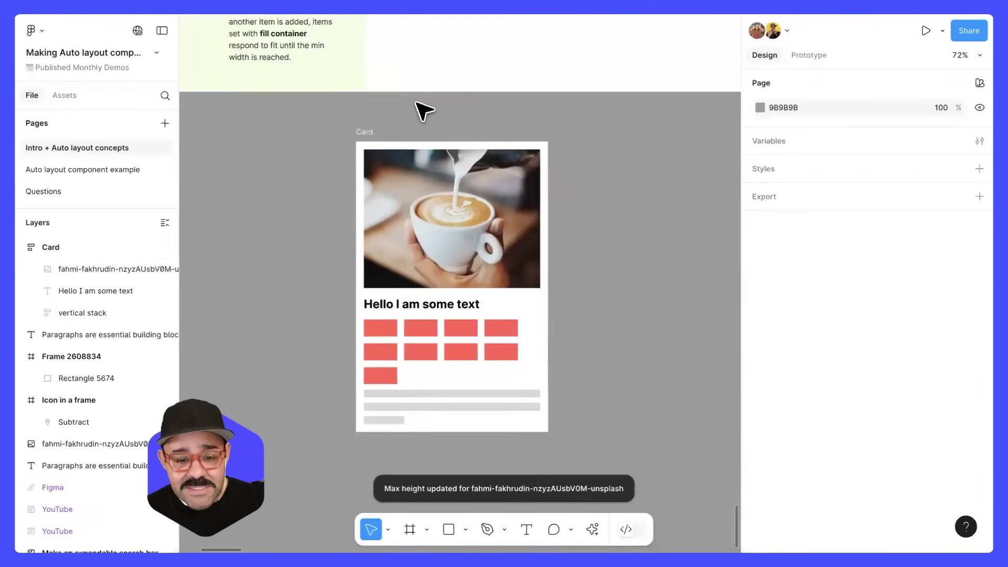
{"action": "left_click", "coordinate": [346, 134]}
{"action": "left_click_drag", "start_coordinate": [525, 241], "coordinate": [675, 264]}
{"action": "left_click_drag", "start_coordinate": [585, 265], "coordinate": [635, 282]}
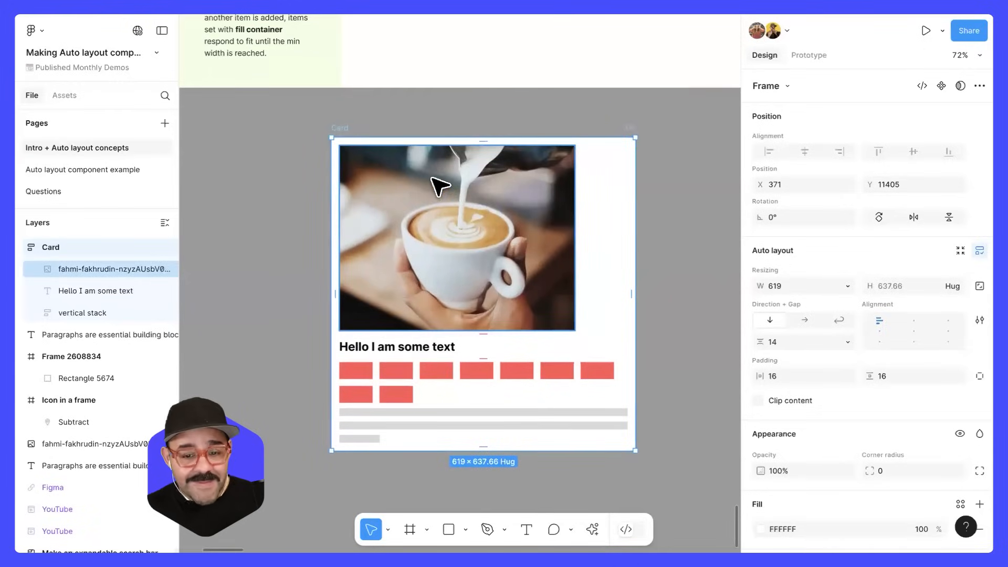
{"action": "scroll", "coordinate": [462, 219], "scroll_direction": "down", "scroll_amount": 2}
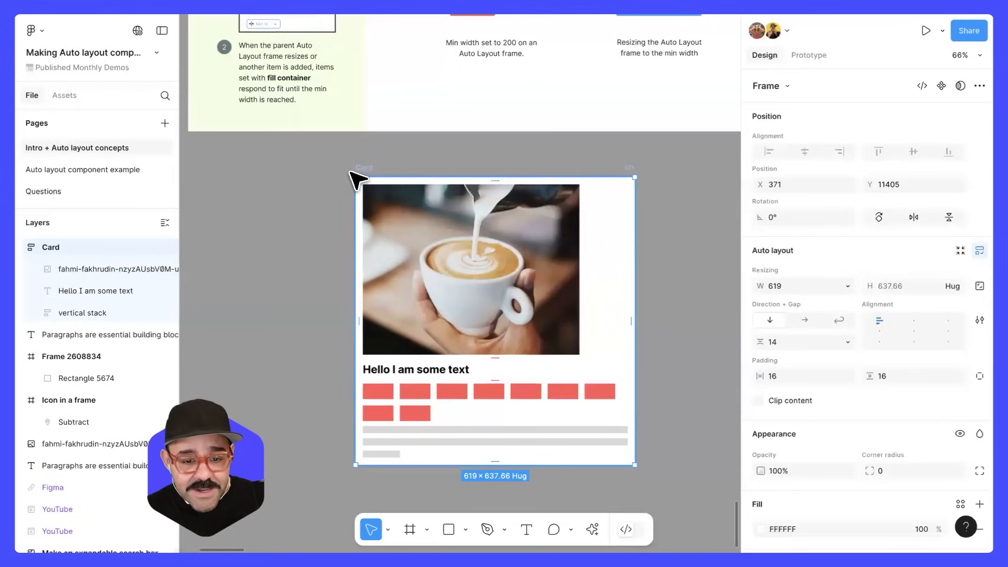
{"action": "left_click_drag", "start_coordinate": [360, 169], "coordinate": [341, 172]}
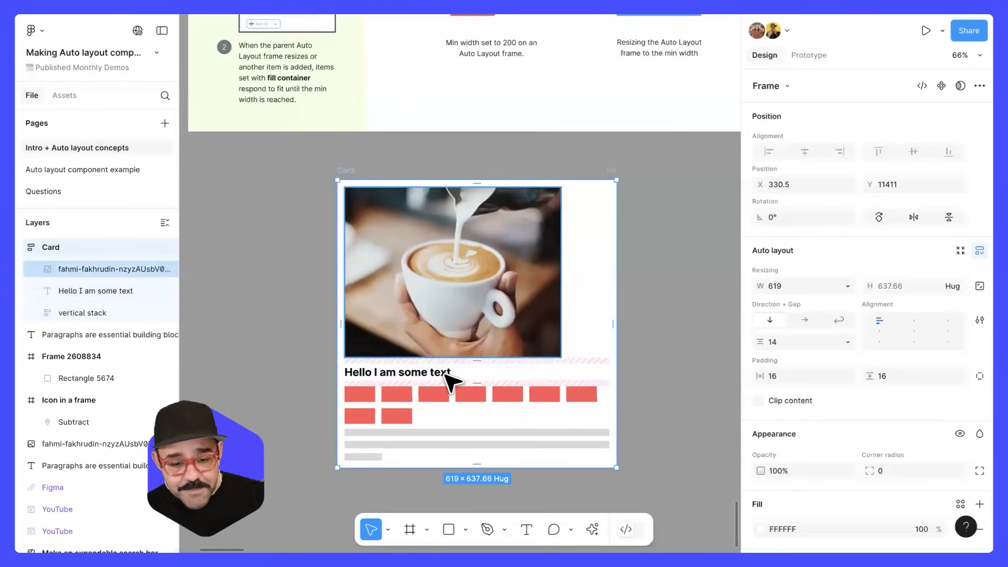
Move the heading text into the vertical stack, between the red rectangles and the gray lines
{"action": "mouse_move", "coordinate": [441, 376]}
{"action": "left_mouse_down"}
{"action": "mouse_move", "coordinate": [425, 398]}
{"action": "mouse_move", "coordinate": [425, 427]}
{"action": "mouse_move", "coordinate": [429, 384]}
{"action": "mouse_move", "coordinate": [443, 378]}
{"action": "mouse_move", "coordinate": [432, 378]}
{"action": "left_mouse_up"}
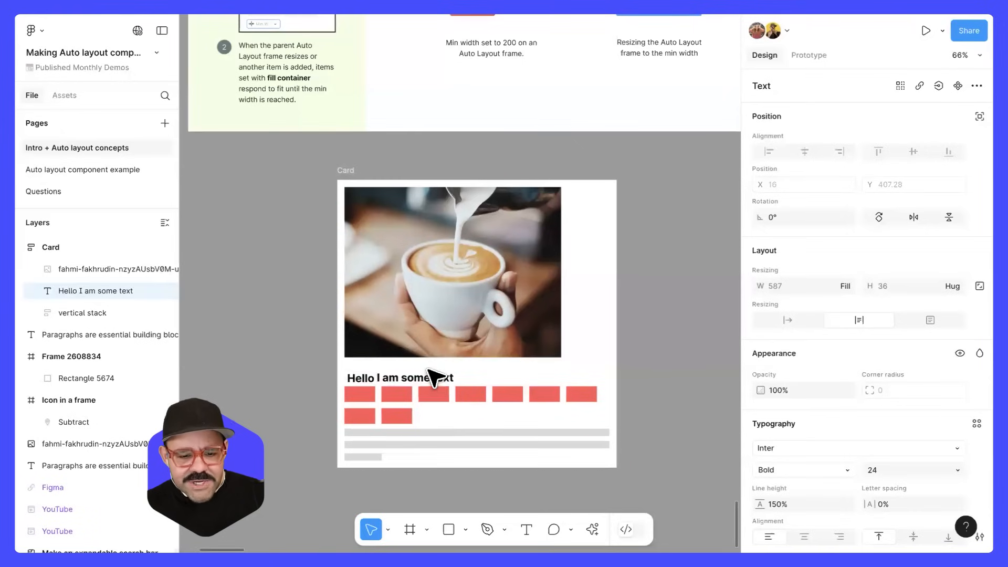
{"action": "scroll", "coordinate": [432, 378], "scroll_direction": "down", "scroll_amount": 1}
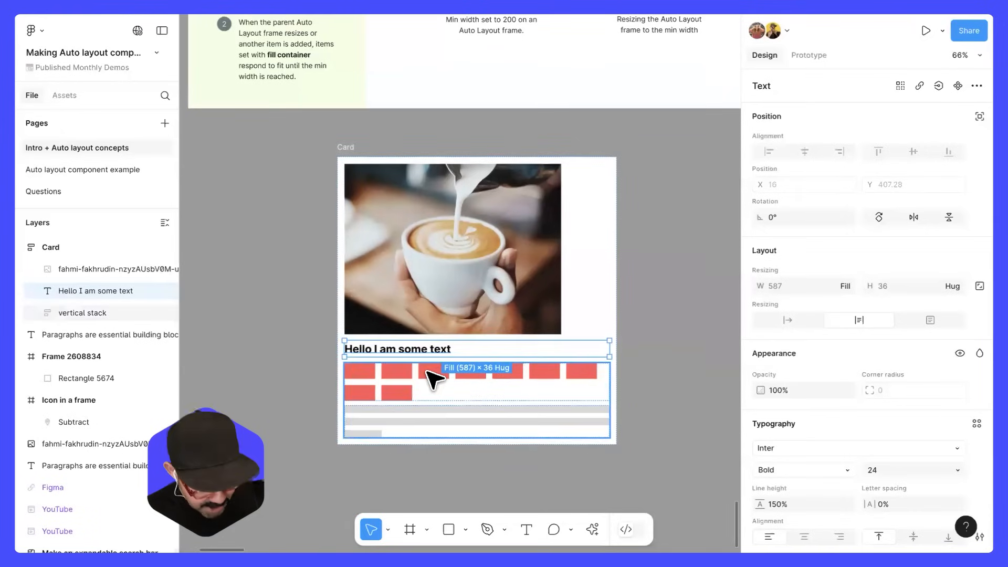
{"action": "left_click_drag", "start_coordinate": [430, 387], "coordinate": [442, 355]}
{"action": "mouse_move", "coordinate": [442, 405]}
{"action": "left_mouse_down"}
{"action": "mouse_move", "coordinate": [439, 423]}
{"action": "mouse_move", "coordinate": [434, 338]}
{"action": "mouse_move", "coordinate": [435, 414]}
{"action": "mouse_move", "coordinate": [435, 391]}
{"action": "left_mouse_up"}
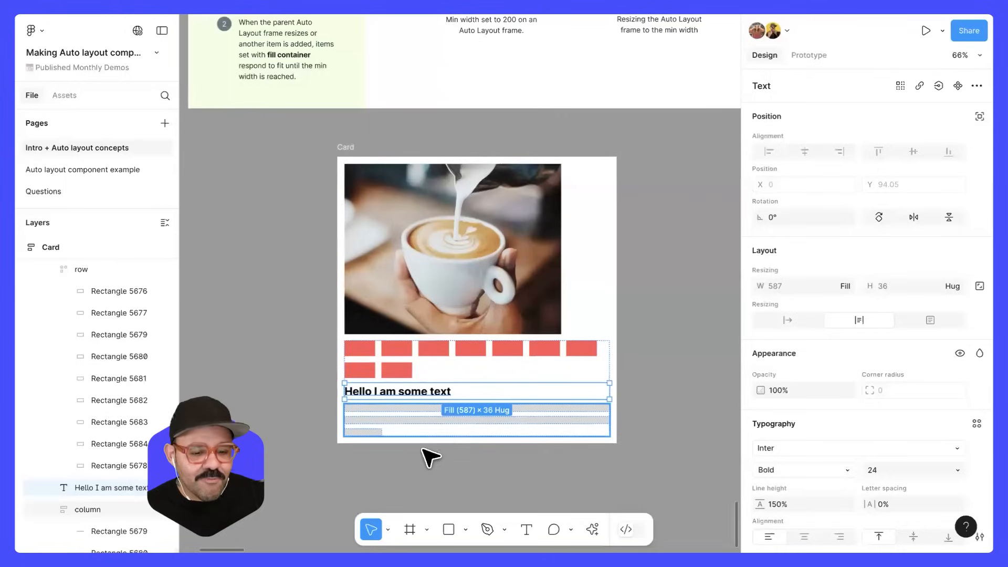
{"action": "left_click", "coordinate": [413, 472]}
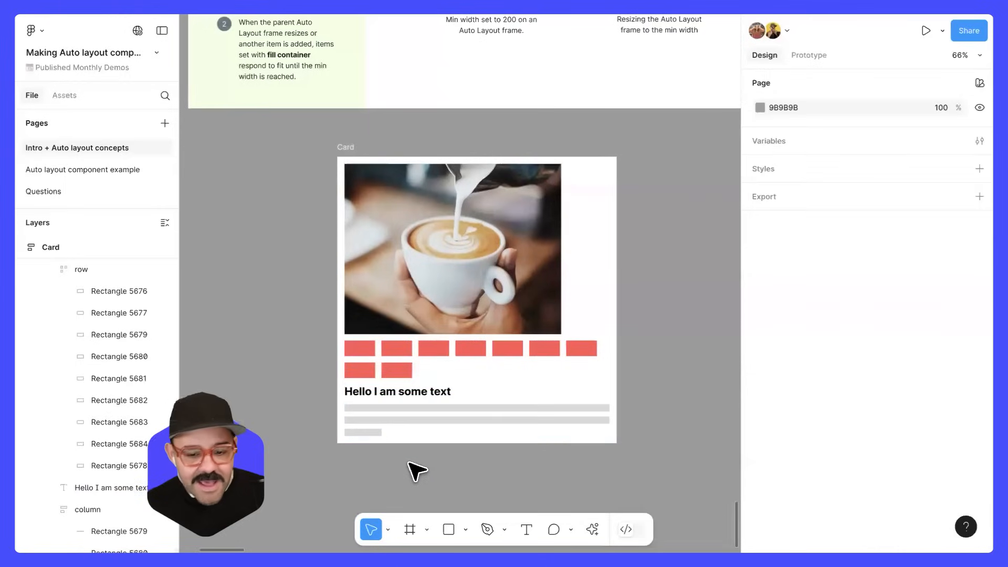
Check the photo's maximum width setting and give the vertical stack a matching maximum width of 480
{"action": "left_click", "coordinate": [420, 420]}
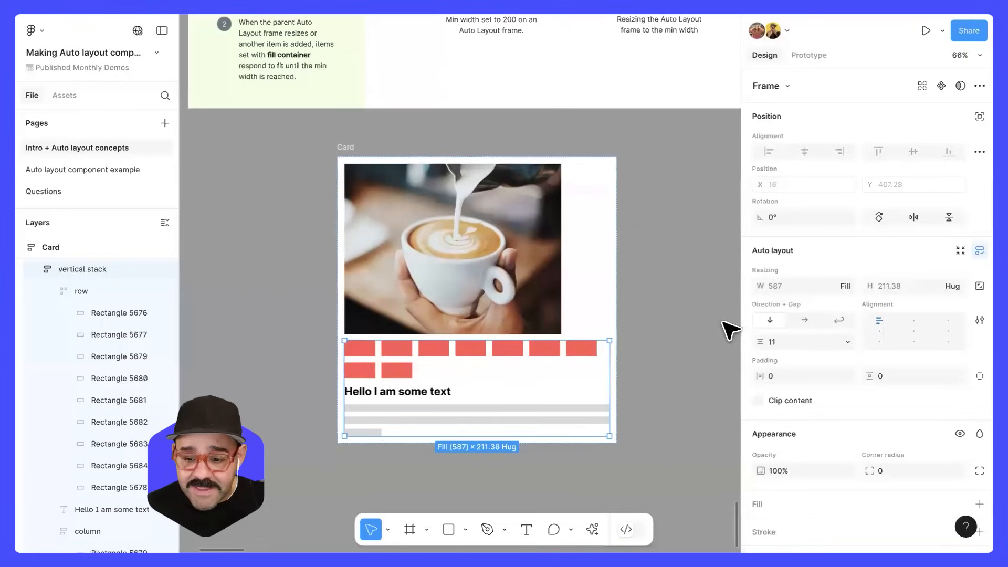
{"action": "left_click", "coordinate": [544, 297]}
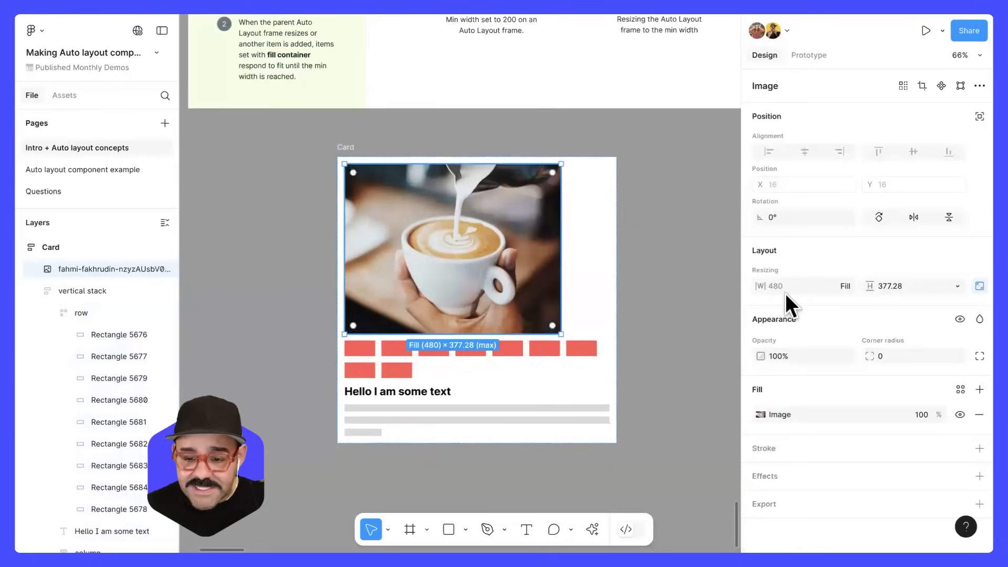
{"action": "left_click", "coordinate": [845, 286]}
{"action": "left_click", "coordinate": [834, 330]}
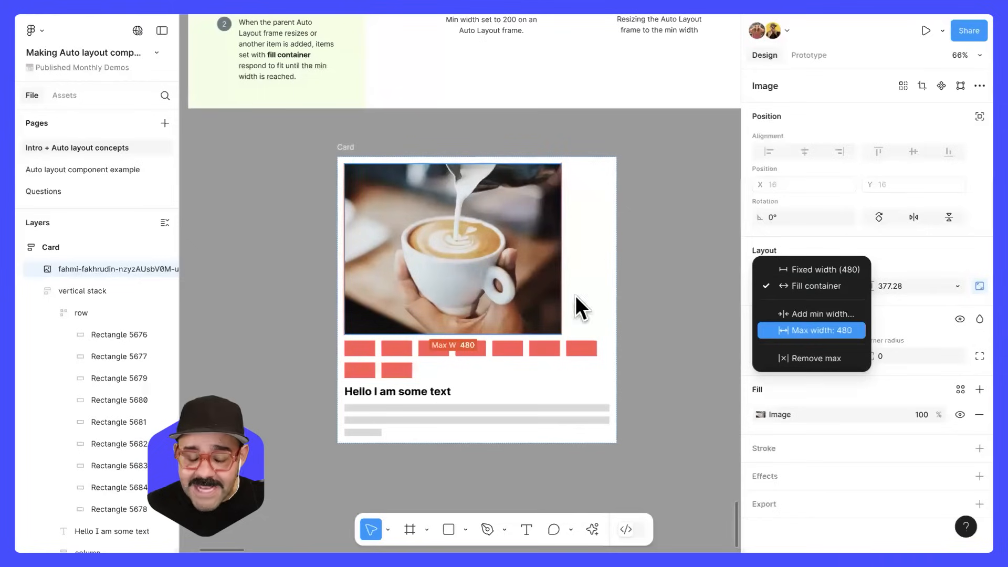
{"action": "left_click", "coordinate": [552, 368]}
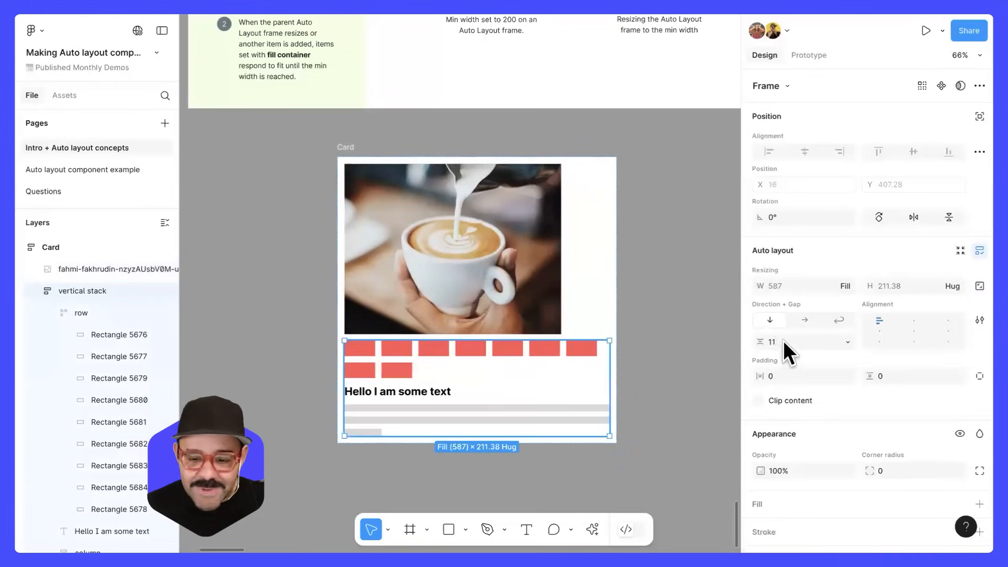
{"action": "left_click", "coordinate": [846, 285]}
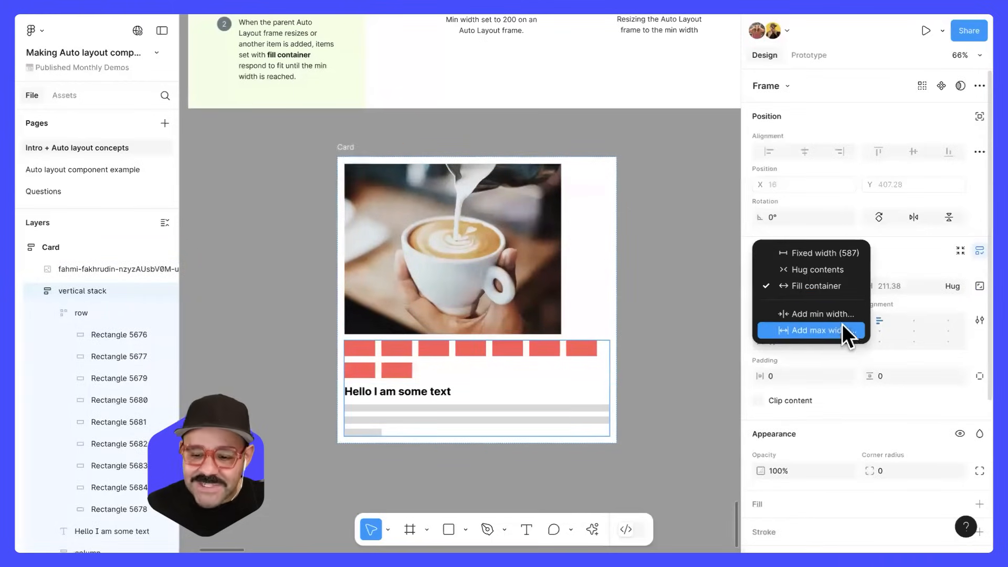
{"action": "left_click", "coordinate": [841, 329]}
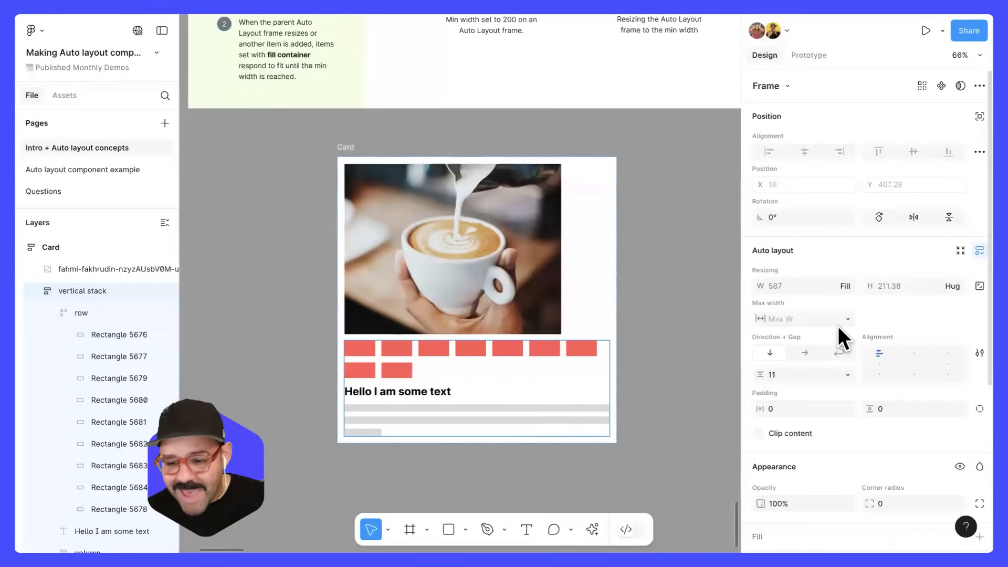
{"action": "type", "text": "480"}
{"action": "key", "text": "Return"}
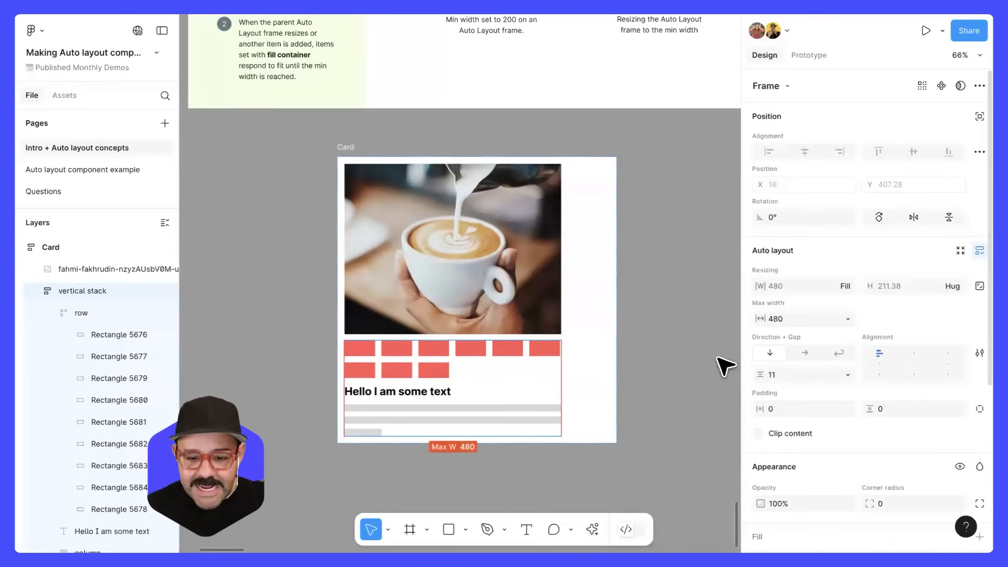
Set the Card's auto layout direction to wrap and widen the Card to about 1174
{"action": "left_click", "coordinate": [646, 362]}
{"action": "scroll", "coordinate": [646, 363], "scroll_direction": "down", "scroll_amount": 2}
{"action": "left_click_drag", "start_coordinate": [518, 385], "coordinate": [386, 406]}
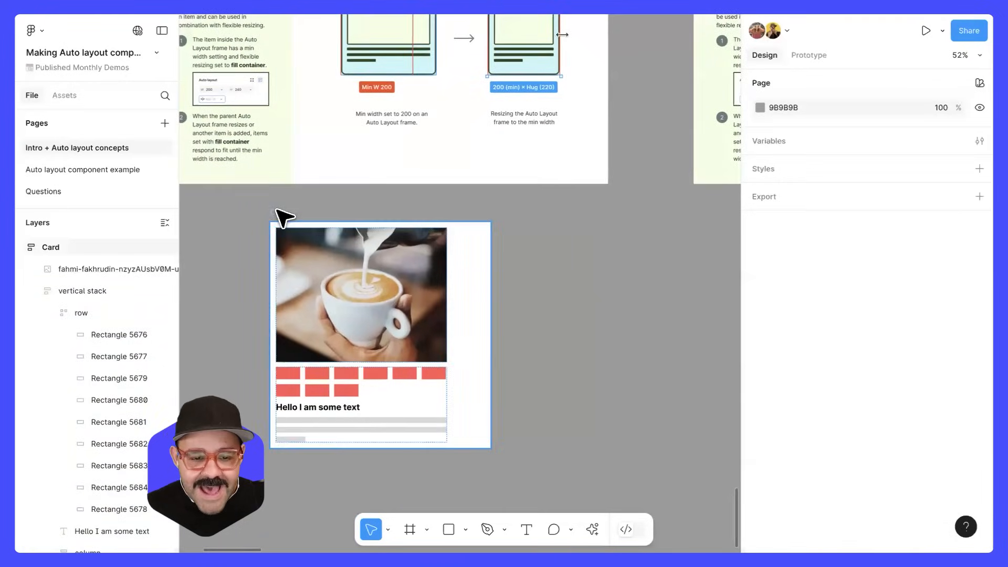
{"action": "left_click", "coordinate": [282, 213]}
{"action": "left_click_drag", "start_coordinate": [649, 311], "coordinate": [658, 316]}
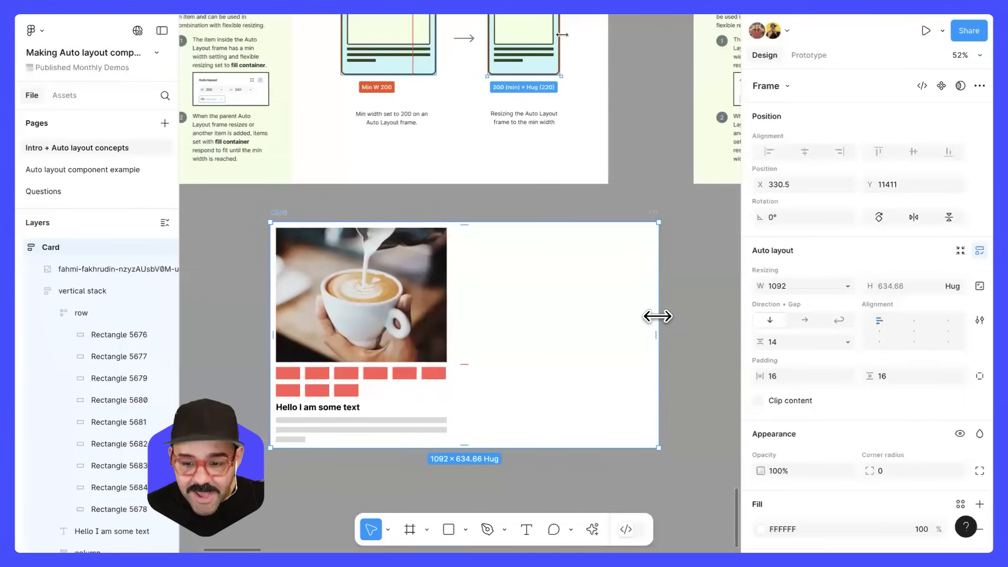
{"action": "left_click", "coordinate": [842, 320]}
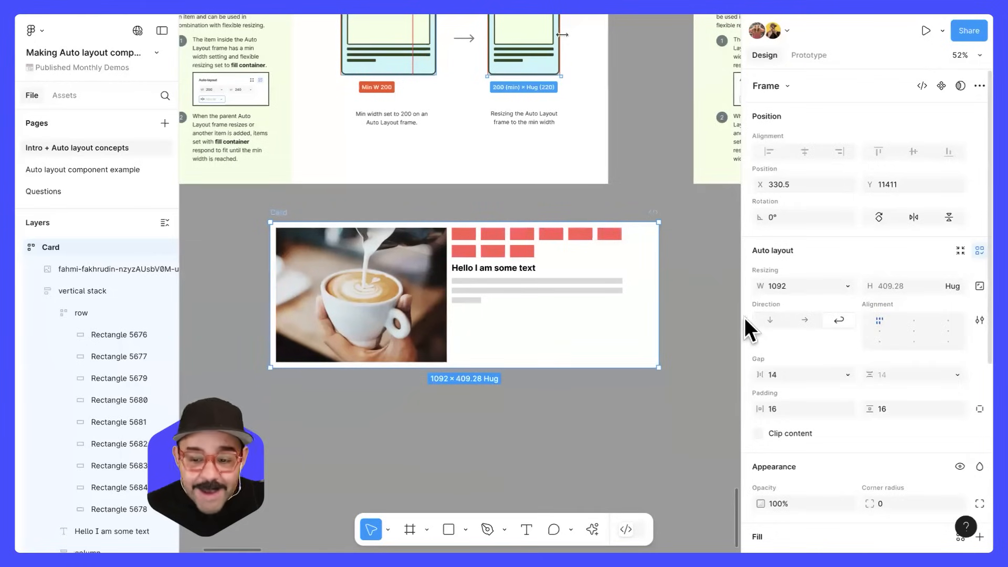
{"action": "left_click_drag", "start_coordinate": [640, 326], "coordinate": [688, 348]}
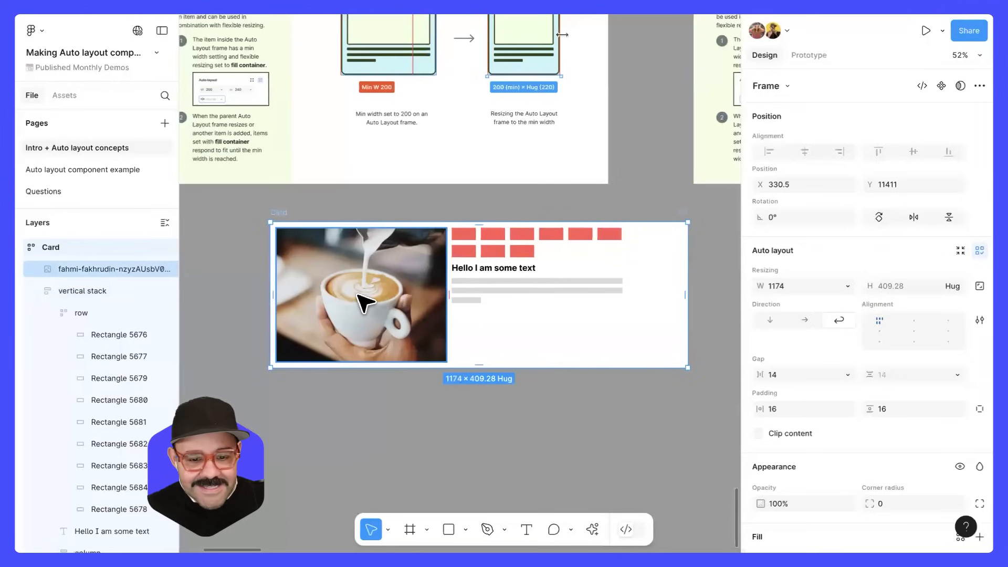
Set the maximum width of the photo in the Card to 640
{"action": "left_click", "coordinate": [361, 265]}
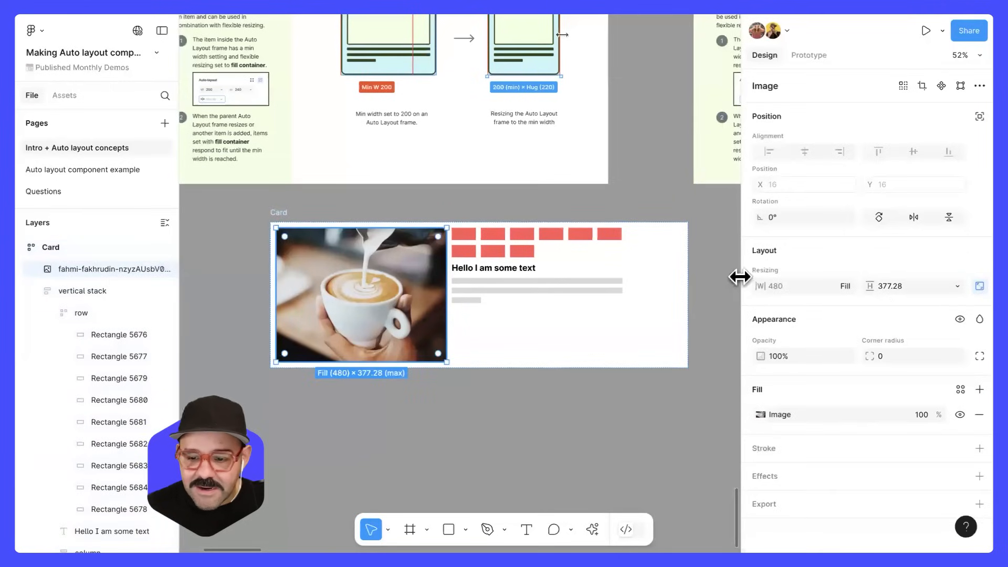
{"action": "left_click", "coordinate": [847, 285]}
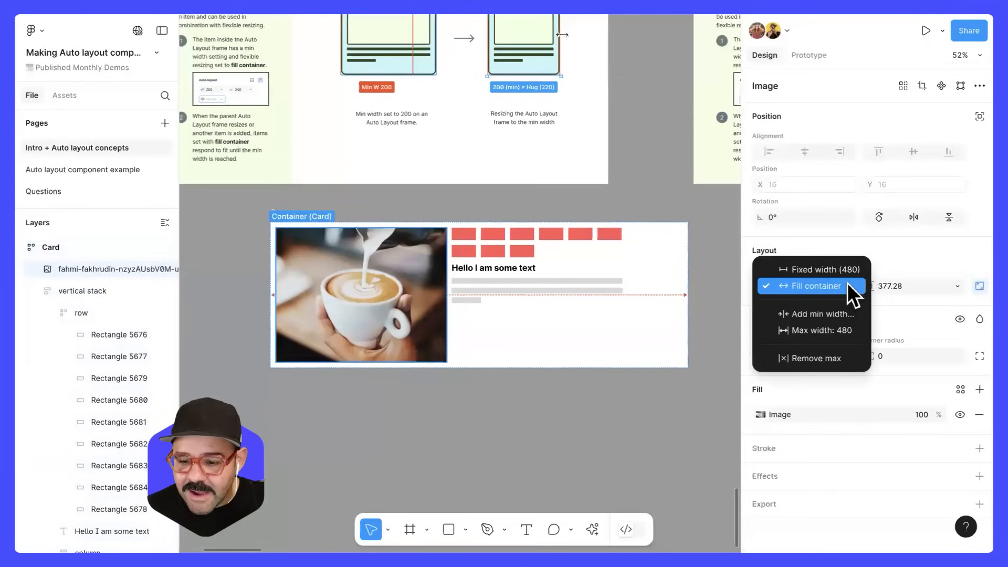
{"action": "left_click", "coordinate": [842, 330]}
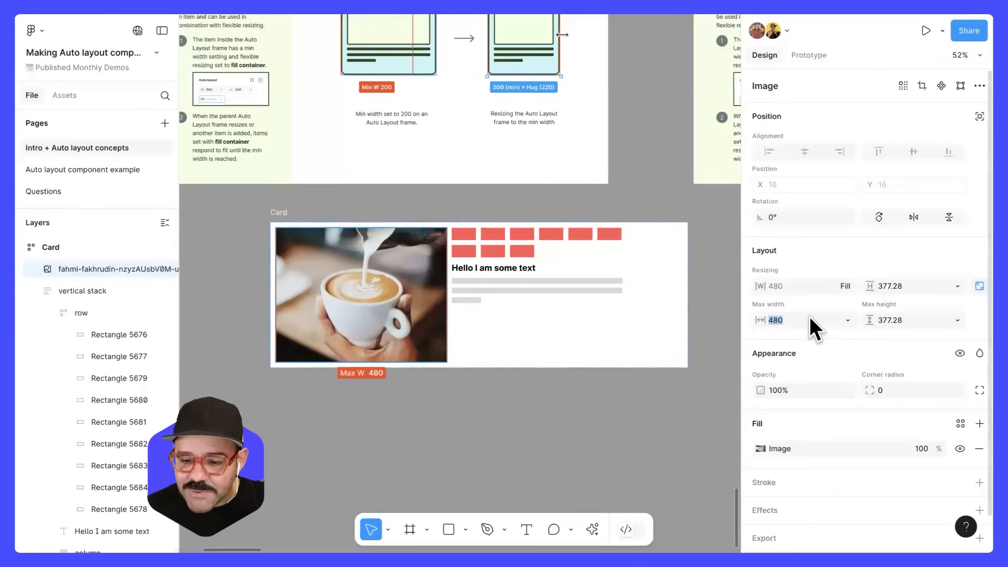
{"action": "type", "text": "640"}
{"action": "key", "text": "Return"}
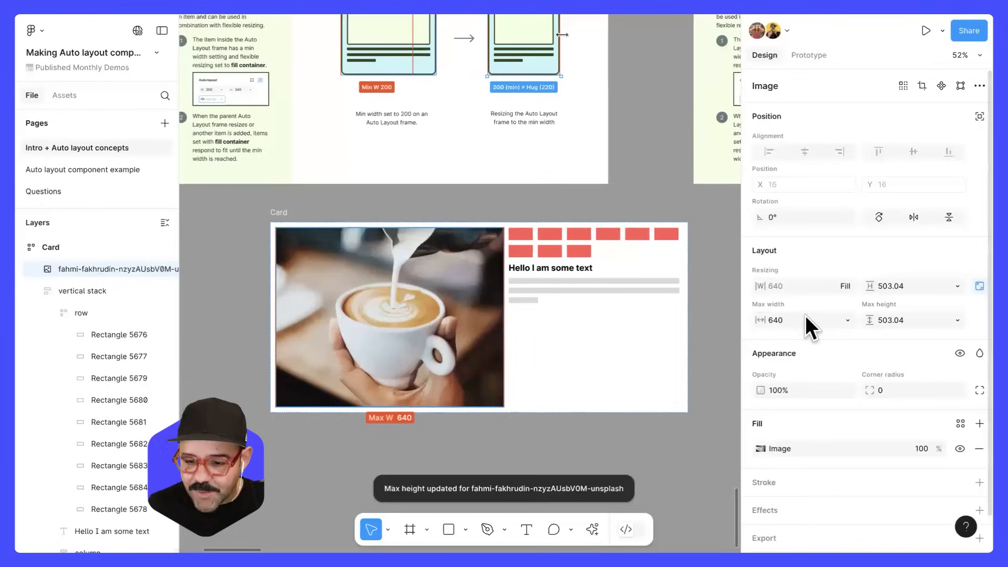
Add a minimum width of 480 to the photo, keeping its maximum width setting
{"action": "left_click", "coordinate": [846, 316]}
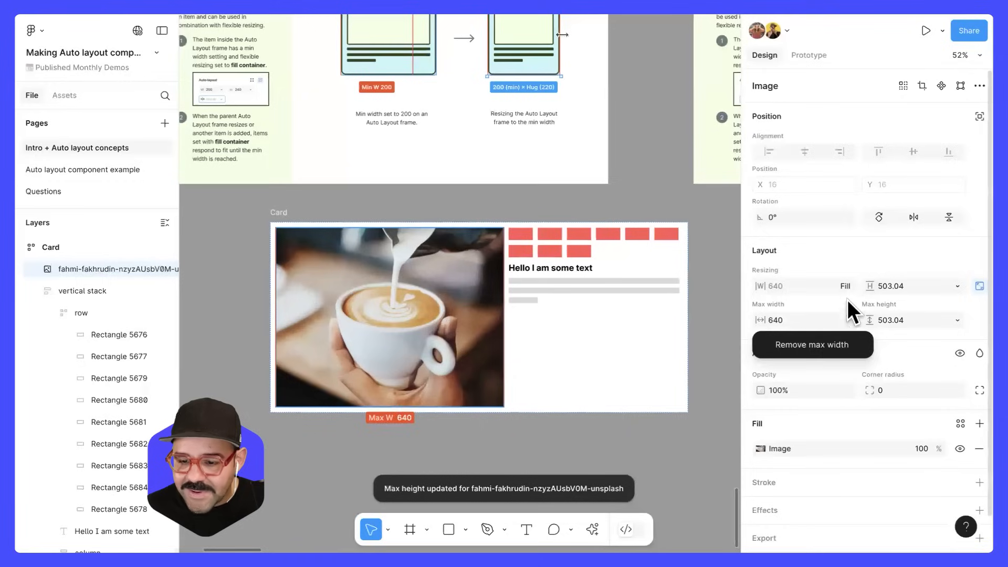
{"action": "left_click", "coordinate": [847, 301]}
{"action": "left_click", "coordinate": [849, 282]}
{"action": "left_click", "coordinate": [845, 313]}
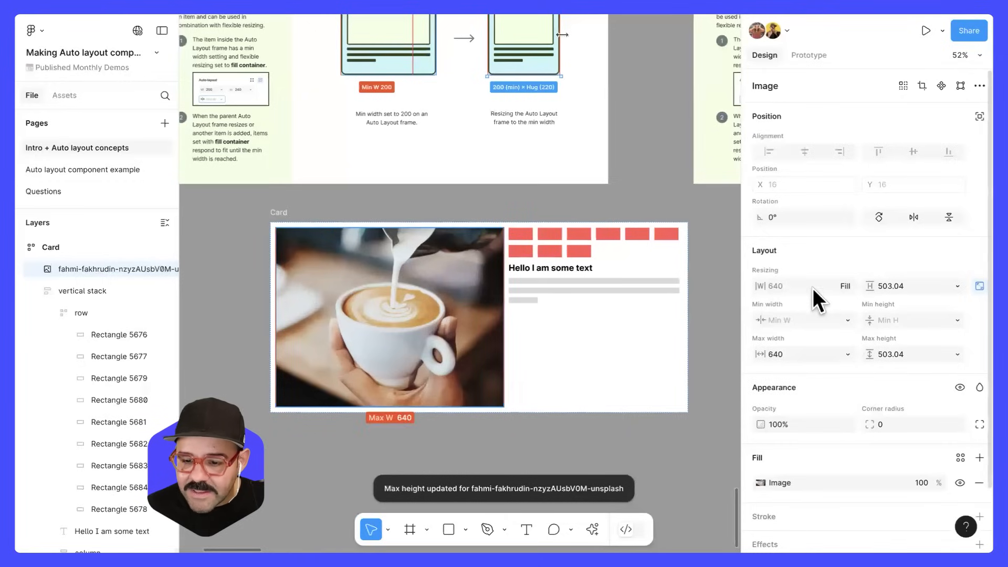
{"action": "left_click", "coordinate": [810, 288]}
{"action": "left_click", "coordinate": [808, 318]}
{"action": "type", "text": "480"}
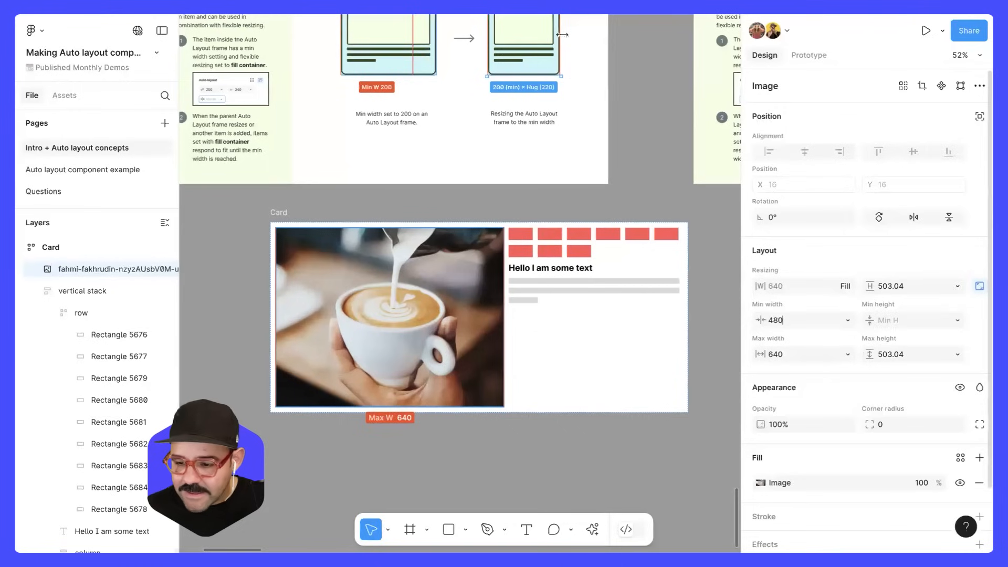
{"action": "key", "text": "Return"}
Narrow the whole Card to about 1065 wide
{"action": "left_click", "coordinate": [269, 211]}
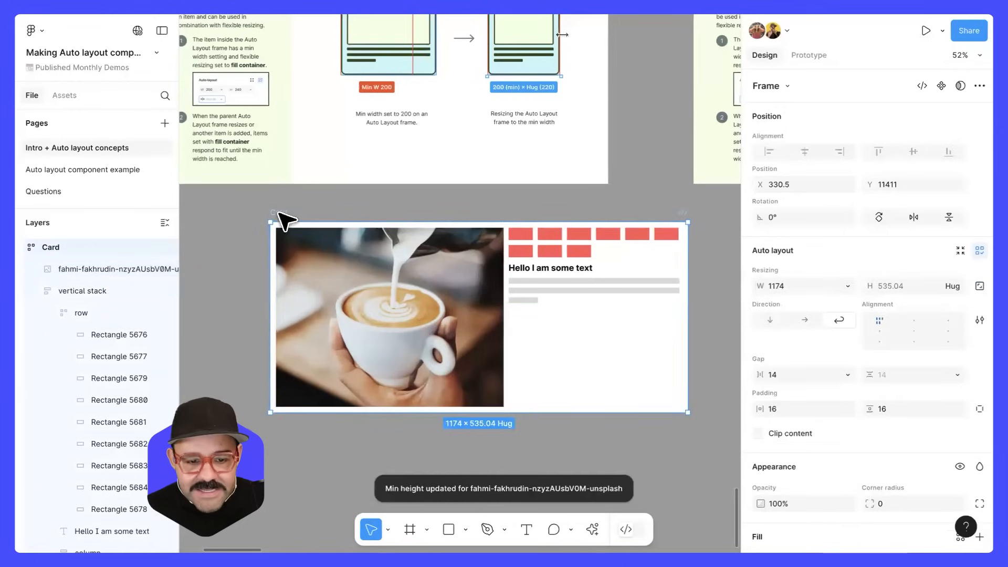
{"action": "left_click_drag", "start_coordinate": [605, 342], "coordinate": [651, 331]}
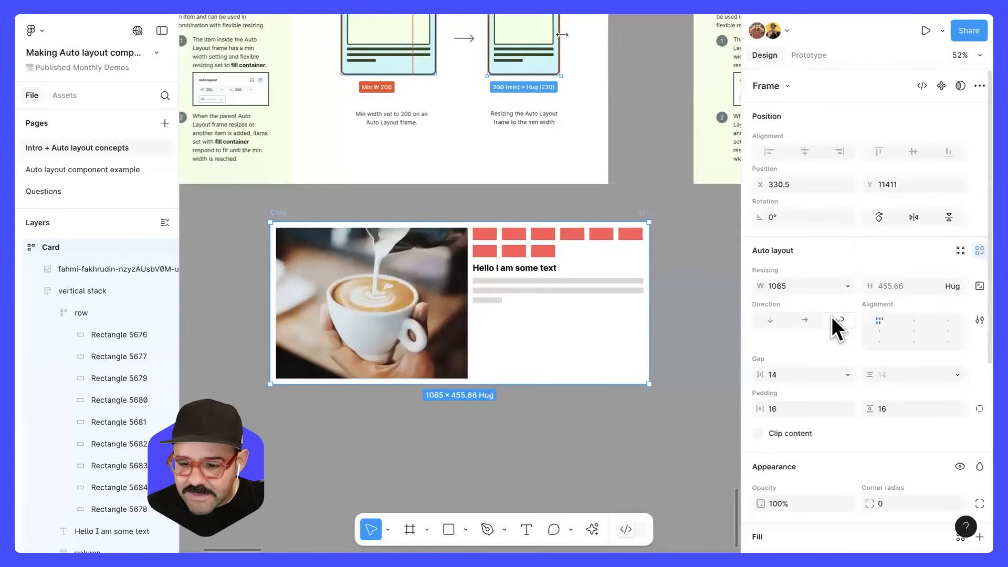
Try resizing the whole Card's width and undo the last resize
{"action": "left_click", "coordinate": [877, 319]}
{"action": "left_click", "coordinate": [282, 193]}
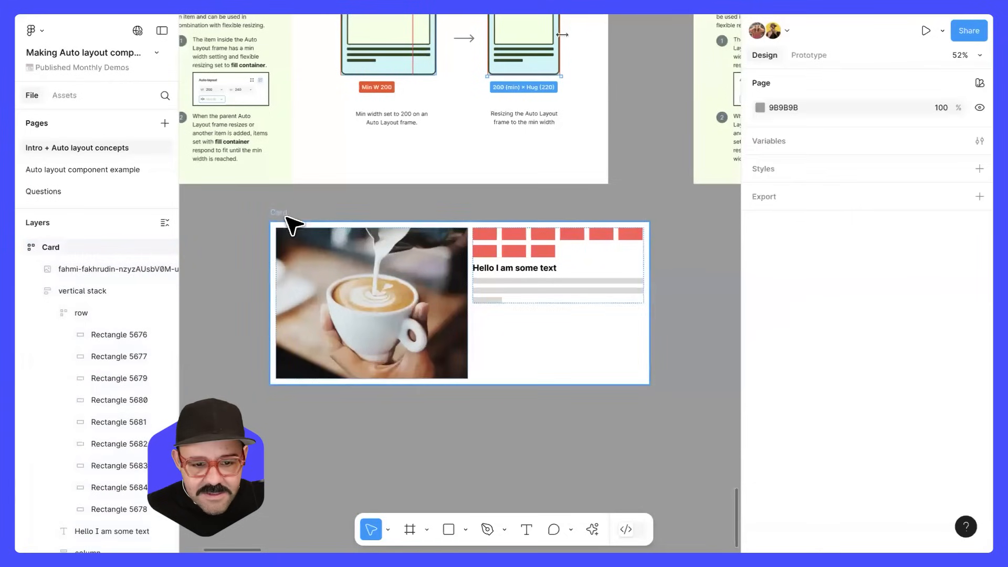
{"action": "left_click", "coordinate": [637, 318]}
{"action": "mouse_move", "coordinate": [648, 352]}
{"action": "left_mouse_down"}
{"action": "mouse_move", "coordinate": [483, 342]}
{"action": "mouse_move", "coordinate": [637, 342]}
{"action": "left_mouse_up"}
{"action": "key", "text": "ctrl+z"}
Add a minimum width of 480 to the Card's vertical text stack
{"action": "left_click", "coordinate": [519, 274]}
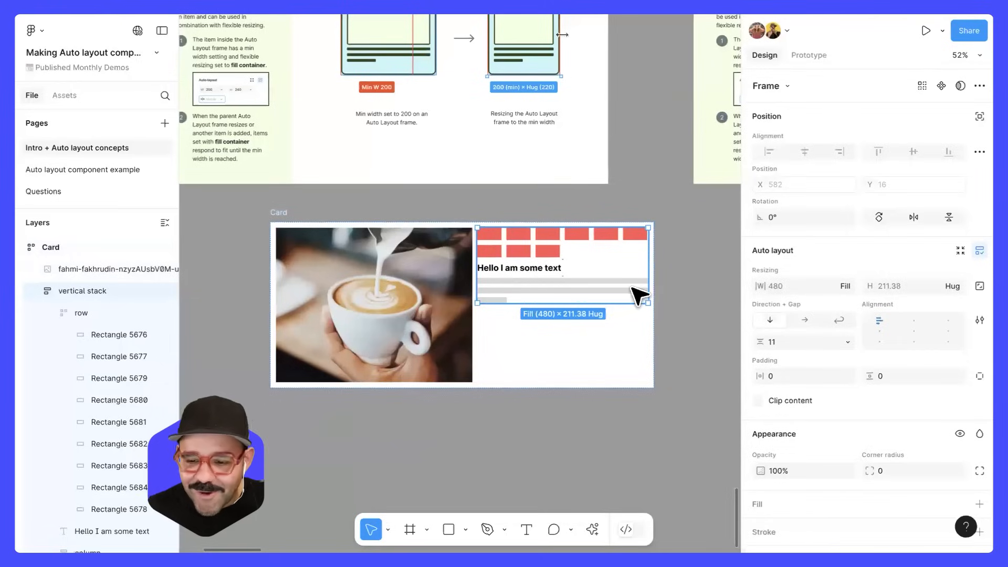
{"action": "left_click", "coordinate": [849, 285]}
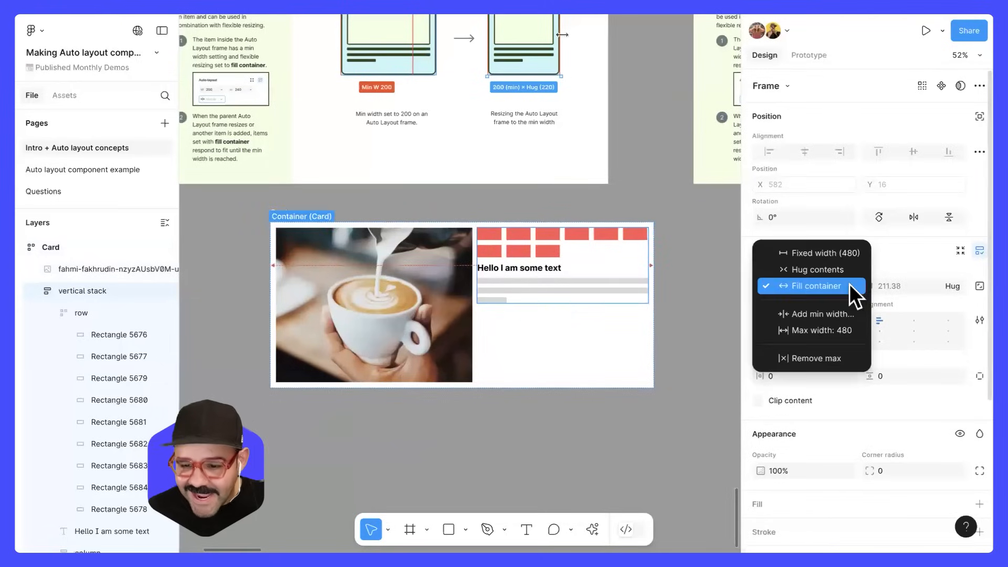
{"action": "left_click", "coordinate": [852, 314]}
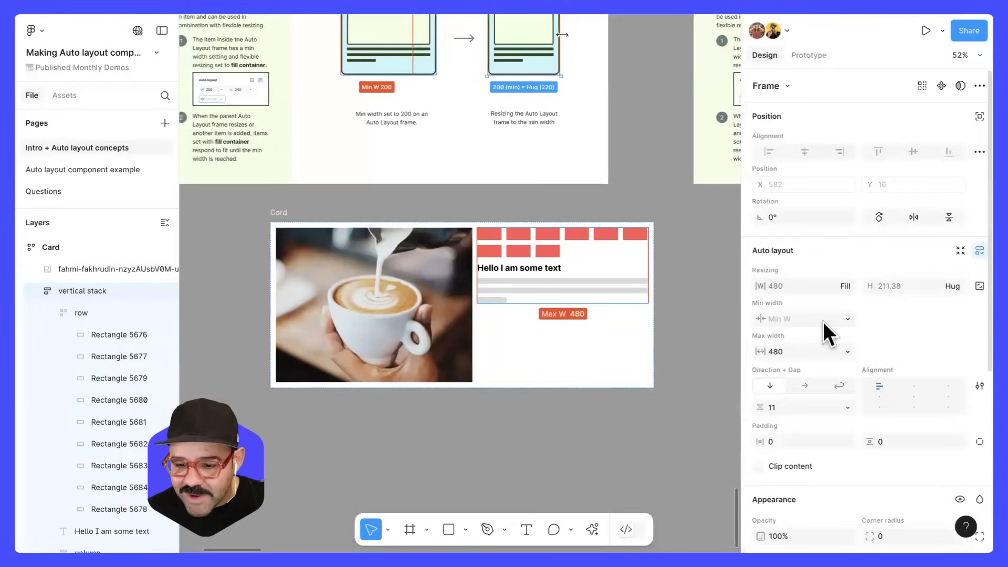
{"action": "type", "text": "480"}
{"action": "key", "text": "Return"}
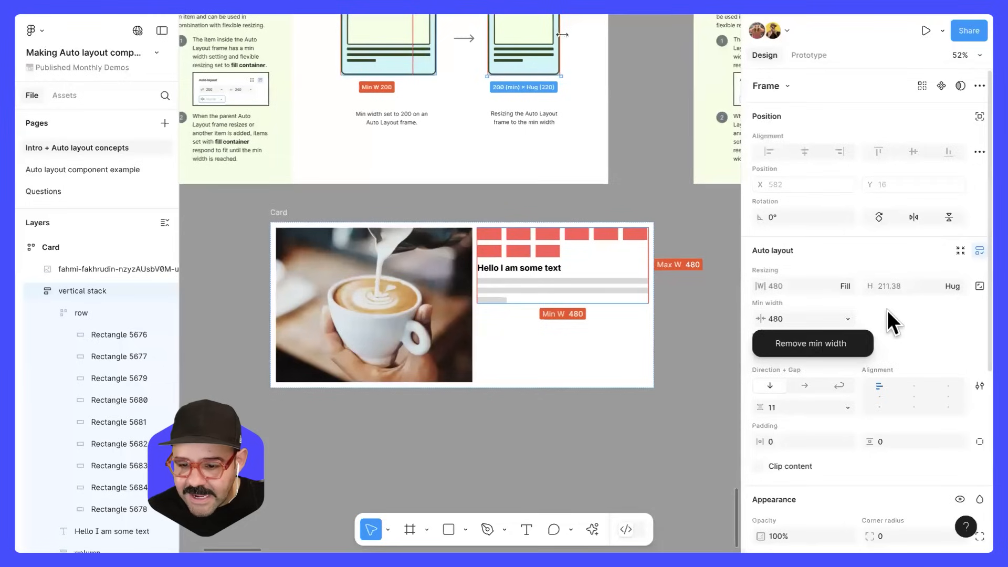
Set the vertical text stack's maximum width to 640
{"action": "left_click", "coordinate": [806, 346]}
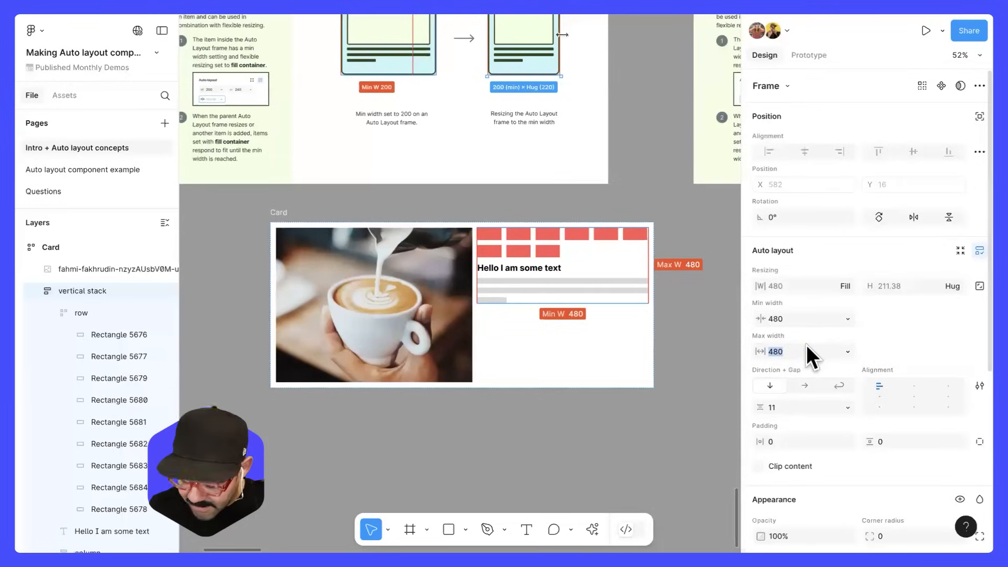
{"action": "type", "text": "640"}
{"action": "key", "text": "Return"}
Narrow the Card until the text stack wraps under the photo, and widen it again to about 1252
{"action": "left_click", "coordinate": [279, 212]}
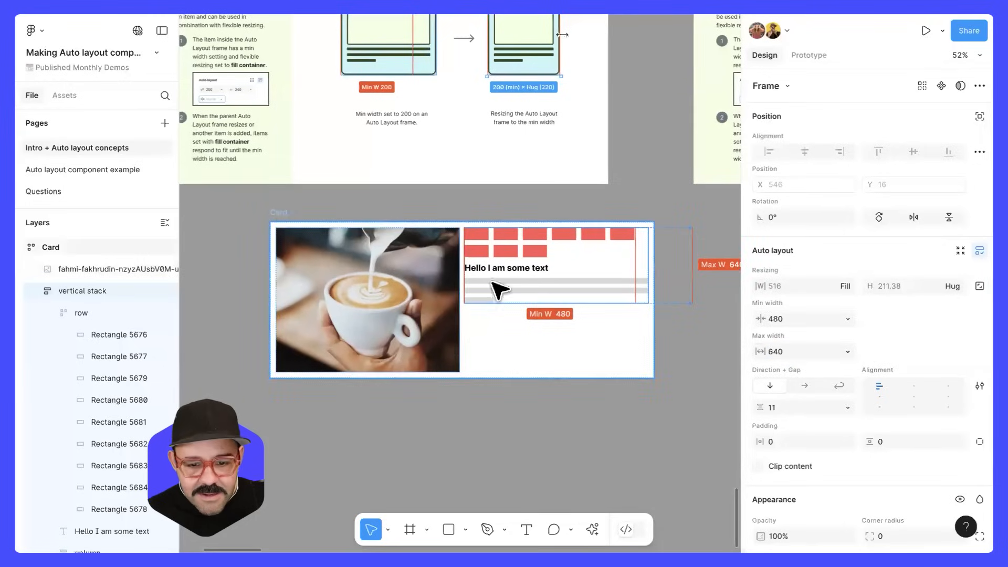
{"action": "left_click_drag", "start_coordinate": [653, 345], "coordinate": [439, 363]}
{"action": "scroll", "coordinate": [610, 340], "scroll_direction": "down", "scroll_amount": 2}
{"action": "left_click_drag", "start_coordinate": [499, 374], "coordinate": [657, 389]}
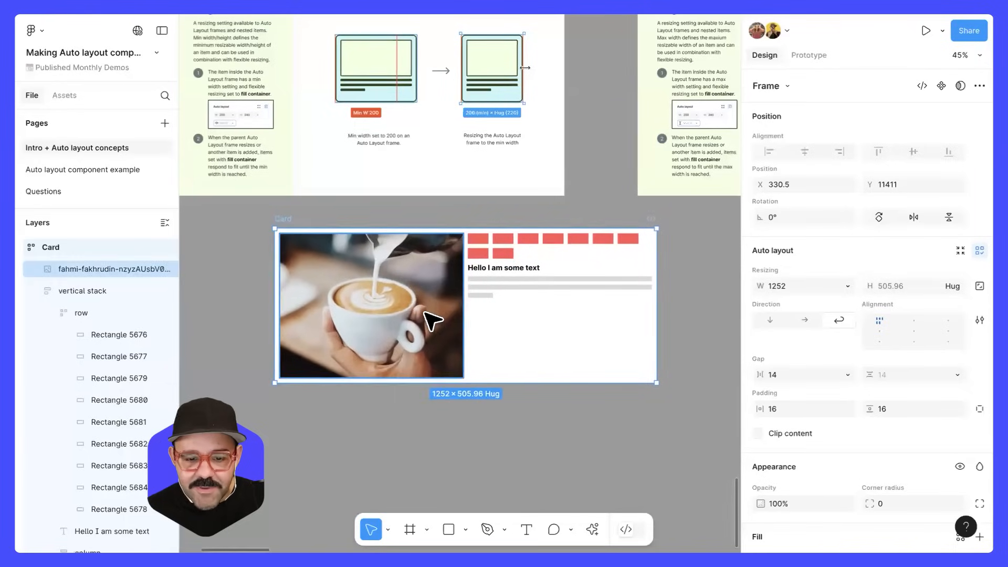
Reorder the photo back and forth around the text stack, finishing with the photo first in the Card
{"action": "left_click", "coordinate": [432, 319]}
{"action": "key", "text": "Right"}
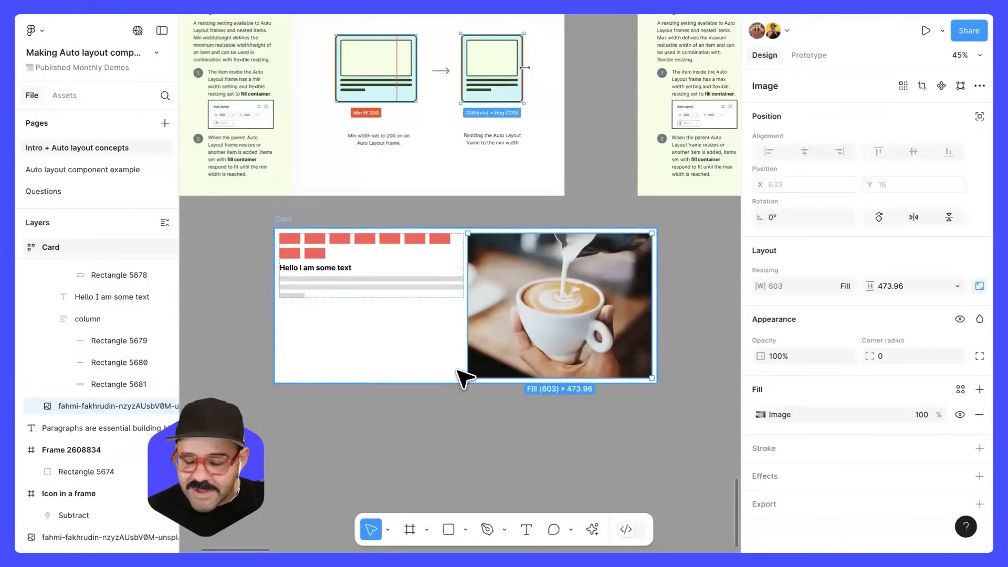
{"action": "left_click", "coordinate": [475, 434]}
{"action": "left_click", "coordinate": [561, 322]}
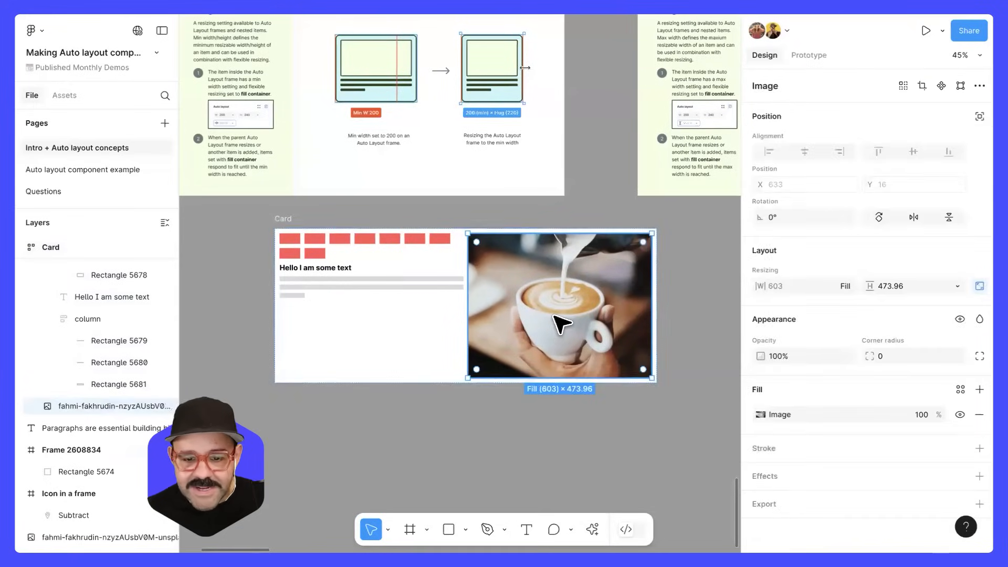
{"action": "key", "text": "Left"}
{"action": "key", "text": "Right"}
{"action": "key", "text": "Left"}
{"action": "key", "text": "Right"}
{"action": "key", "text": "Left"}
{"action": "key", "text": "Right"}
{"action": "key", "text": "Left"}
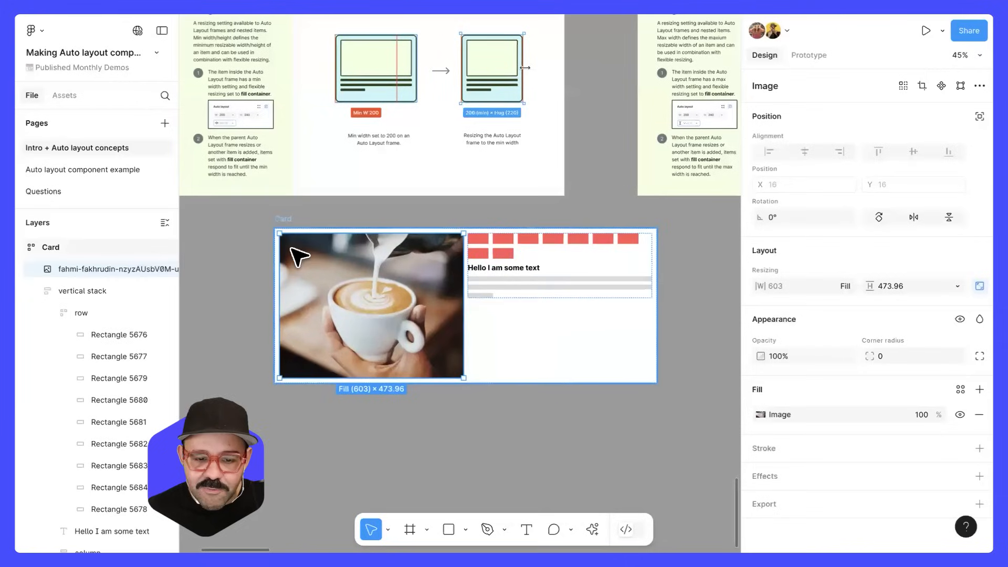
Narrow the Card to about 666 wide and move it to about X 294, Y 11648
{"action": "left_click", "coordinate": [654, 353]}
{"action": "left_click_drag", "start_coordinate": [657, 353], "coordinate": [477, 353]}
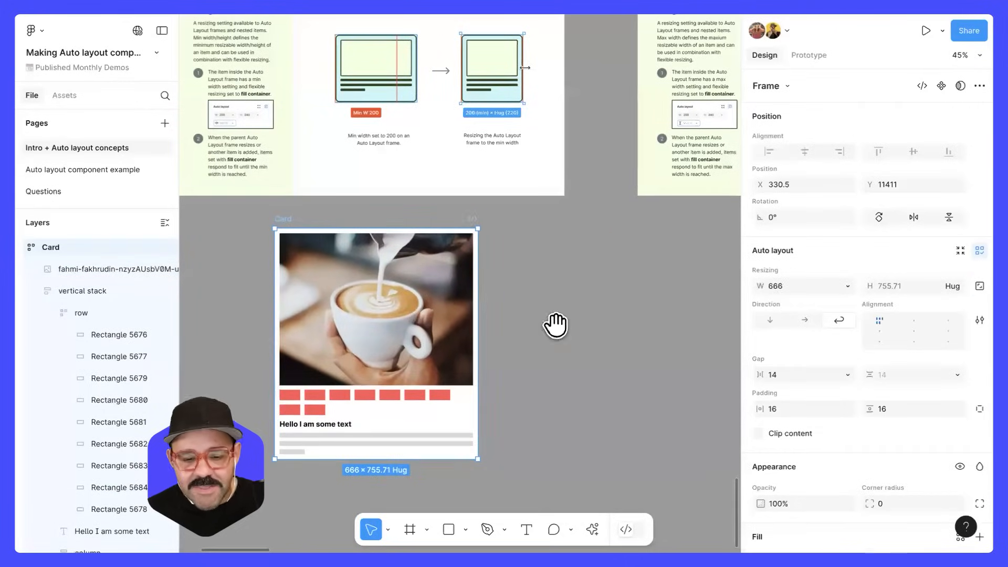
{"action": "left_click", "coordinate": [552, 248]}
{"action": "scroll", "coordinate": [551, 247], "scroll_direction": "down", "scroll_amount": 2}
{"action": "scroll", "coordinate": [490, 243], "scroll_direction": "right", "scroll_amount": 2}
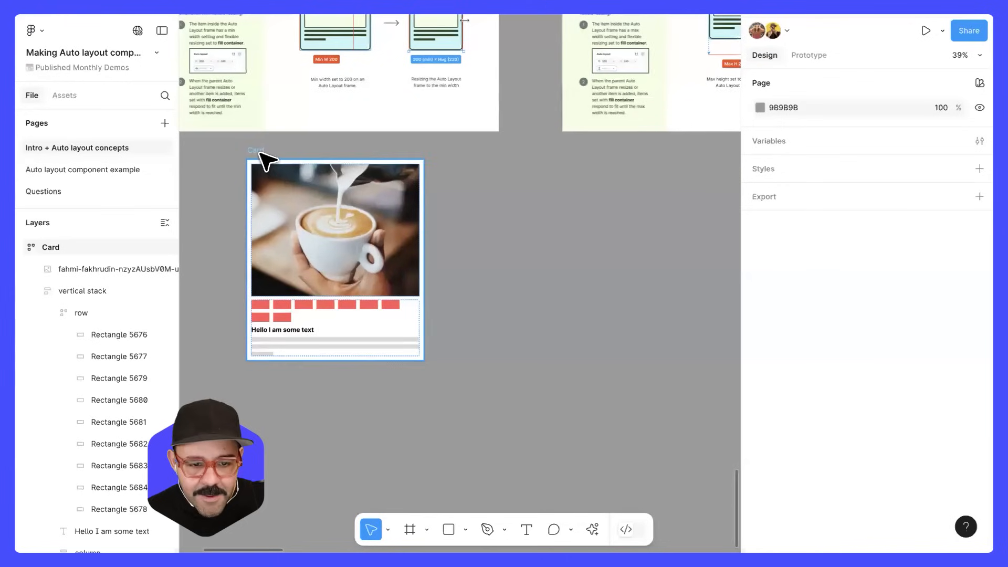
{"action": "left_click", "coordinate": [257, 225]}
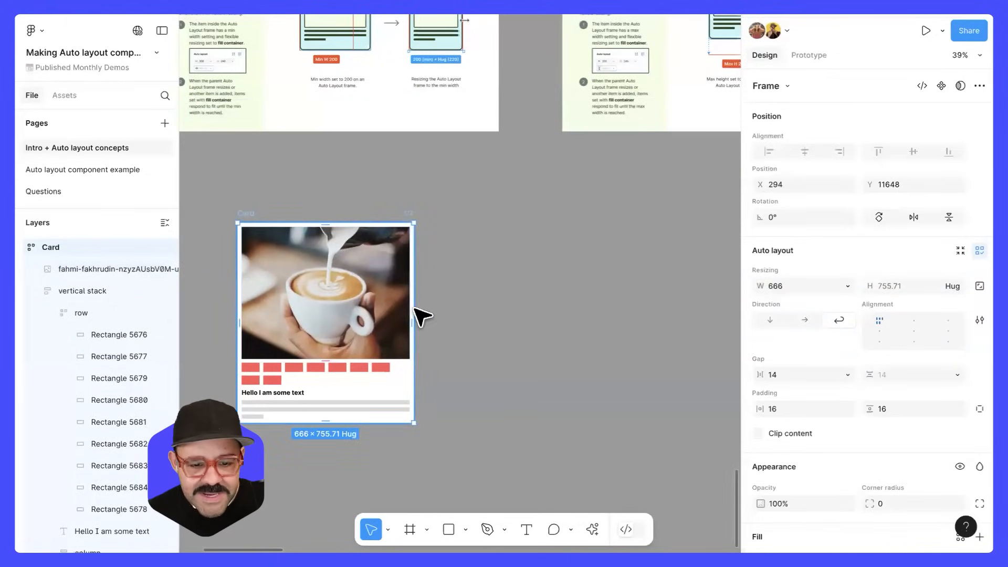
Widen the Card to about 1346 so the photo and text stack sit side by side
{"action": "left_click_drag", "start_coordinate": [552, 370], "coordinate": [594, 400]}
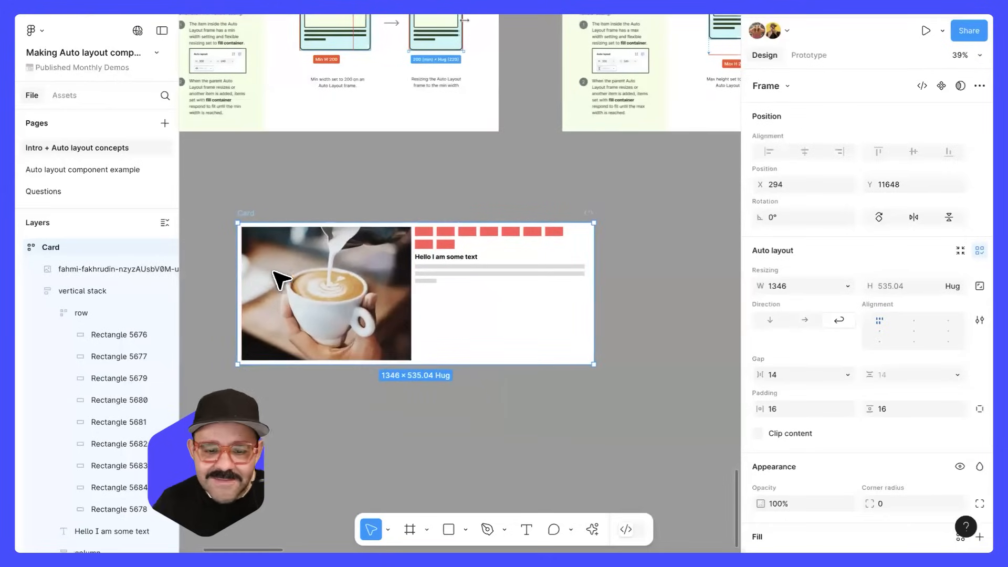
{"action": "left_click", "coordinate": [282, 286]}
{"action": "scroll", "coordinate": [281, 288], "scroll_direction": "up", "scroll_amount": 2}
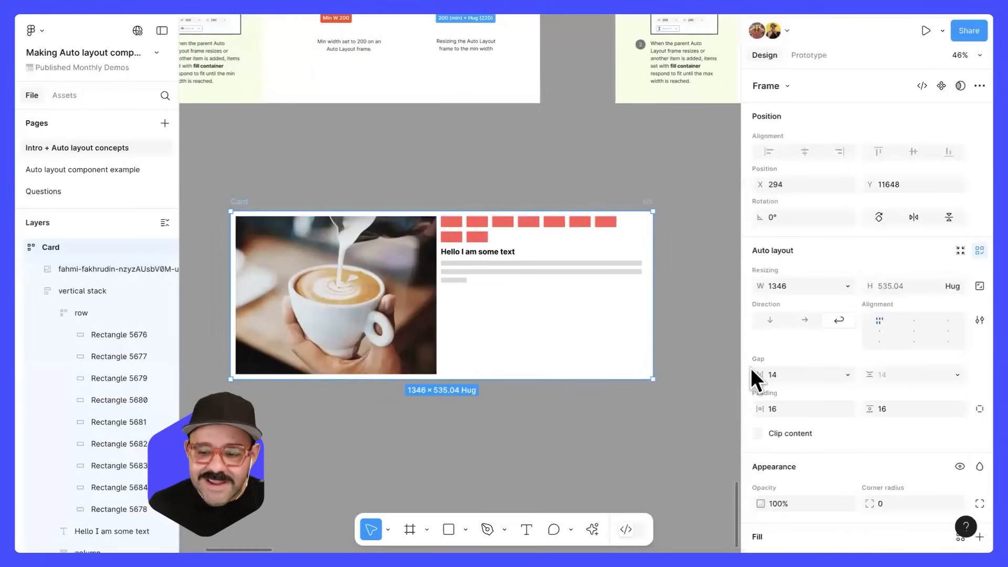
Try middle left, bottom left and bottom right alignment on the Card, widen it to about 1523, and align its contents bottom center
{"action": "left_click", "coordinate": [879, 330]}
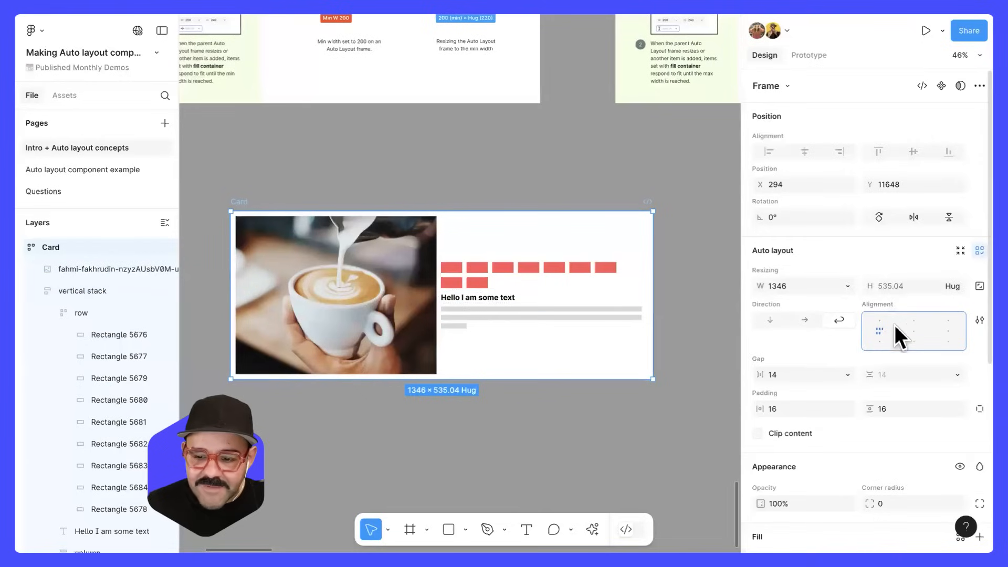
{"action": "left_click", "coordinate": [876, 339]}
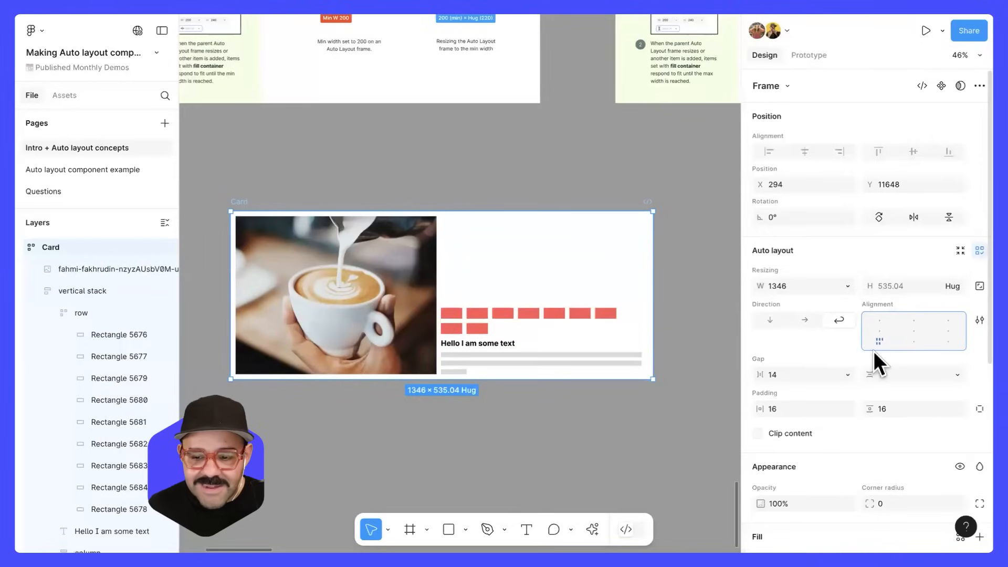
{"action": "left_click", "coordinate": [954, 342]}
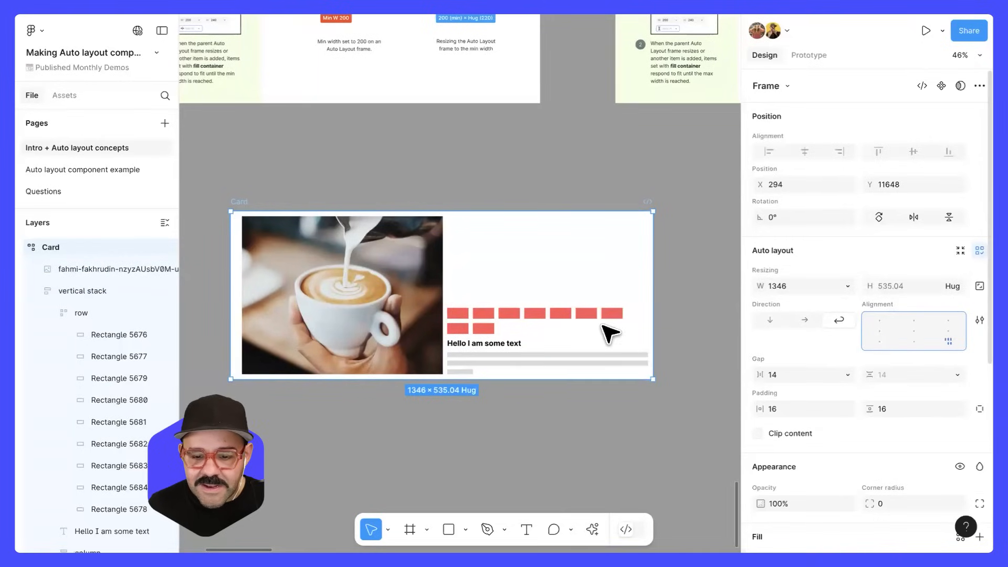
{"action": "left_click_drag", "start_coordinate": [540, 347], "coordinate": [703, 378]}
{"action": "left_click", "coordinate": [913, 340]}
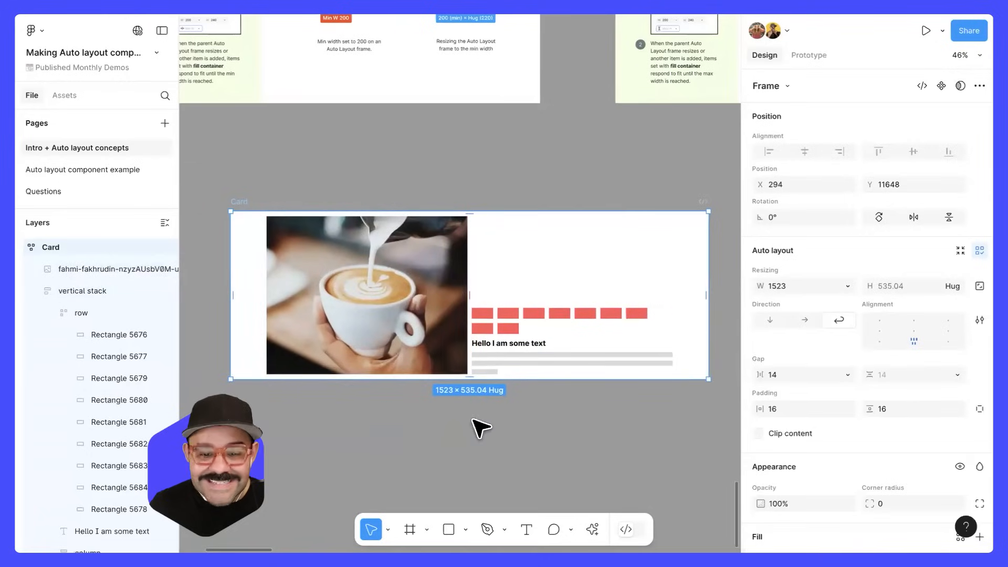
Set the minimum width of both the photo and the vertical stack to 320
{"action": "left_click", "coordinate": [479, 428]}
{"action": "left_click", "coordinate": [405, 286]}
{"action": "left_click", "coordinate": [540, 318], "text": "shift"}
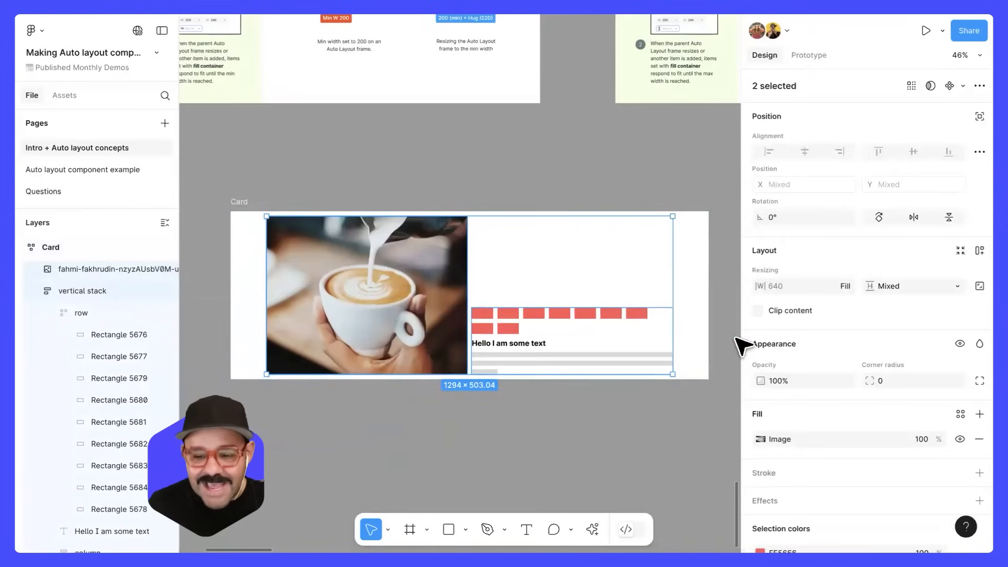
{"action": "left_click", "coordinate": [849, 283]}
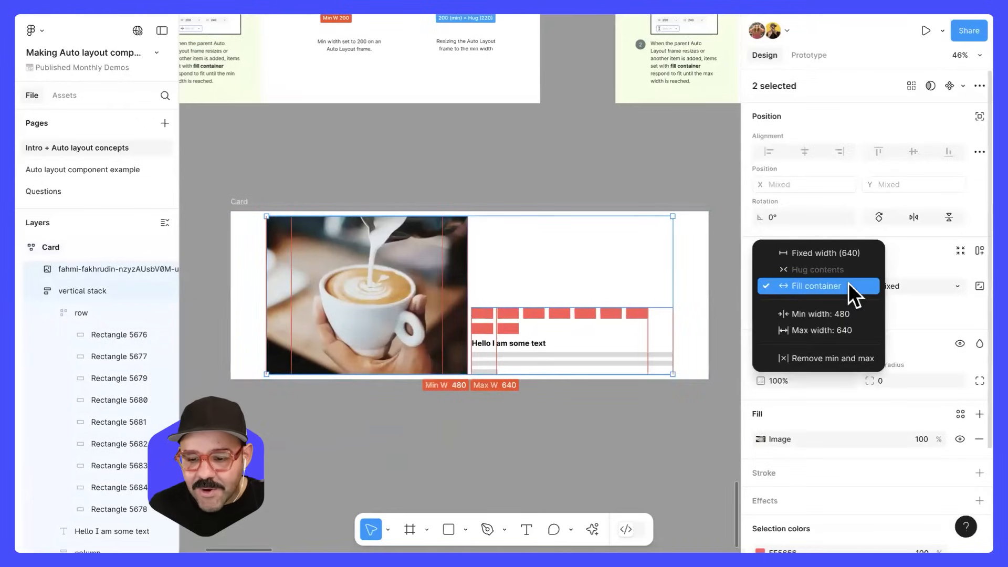
{"action": "left_click", "coordinate": [846, 310]}
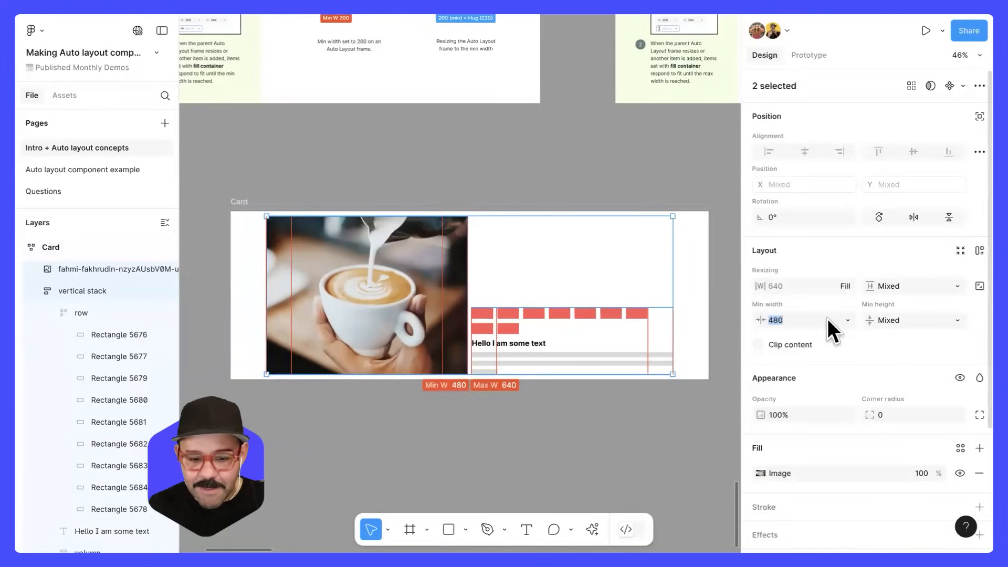
{"action": "type", "text": "320"}
{"action": "key", "text": "Return"}
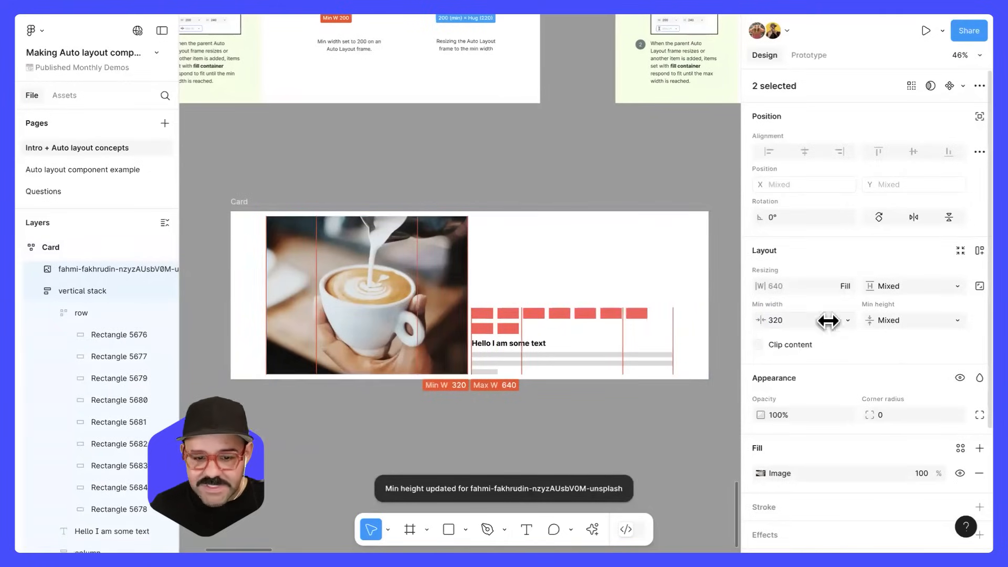
Narrow the Card until its contents stack, and widen it back to about 1158
{"action": "left_click", "coordinate": [266, 165]}
{"action": "left_click", "coordinate": [236, 203]}
{"action": "left_click_drag", "start_coordinate": [709, 320], "coordinate": [395, 339]}
{"action": "left_click_drag", "start_coordinate": [456, 344], "coordinate": [594, 387]}
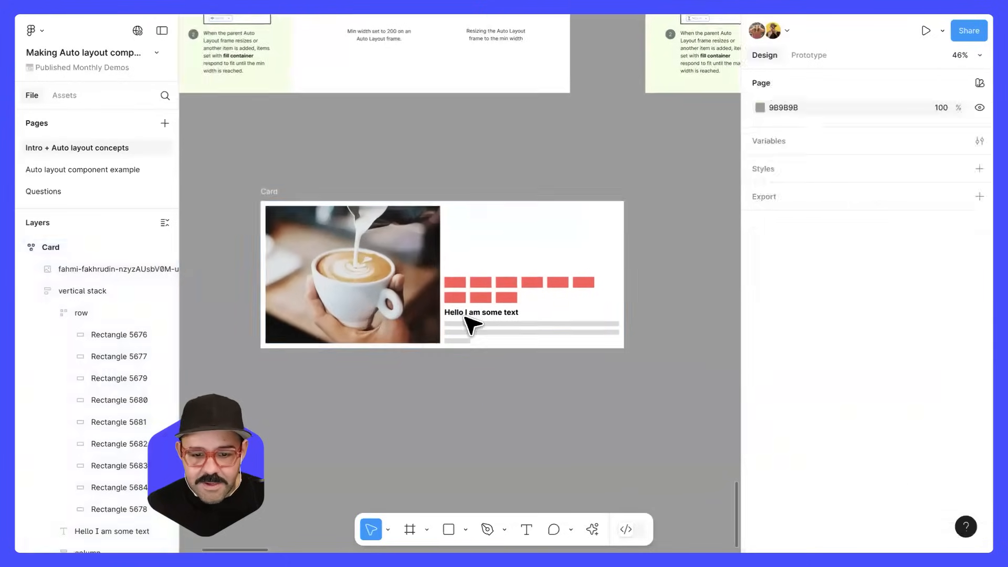
{"action": "left_click", "coordinate": [465, 318]}
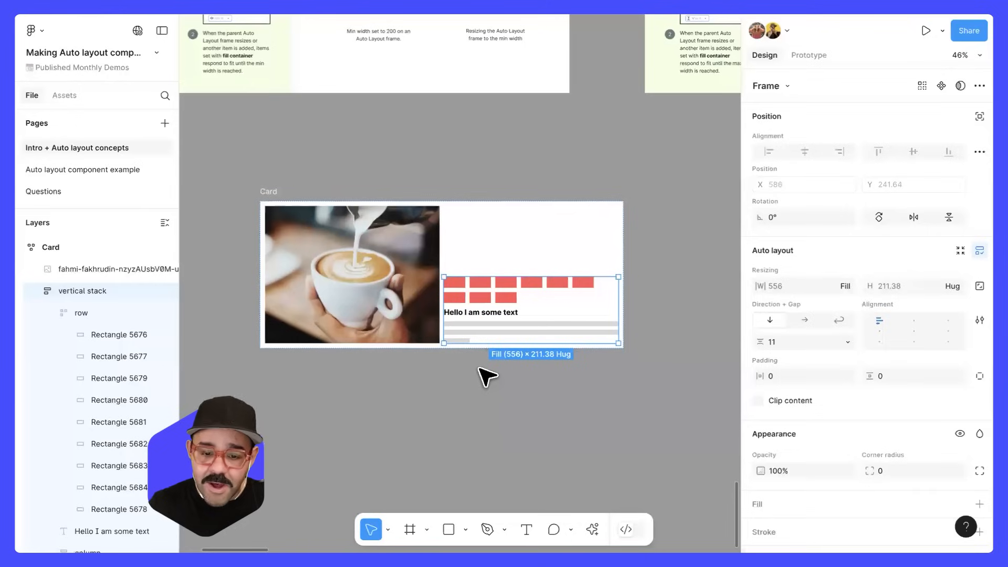
Resize the Card down to about 599 wide and back out to about 1008
{"action": "left_click", "coordinate": [268, 190]}
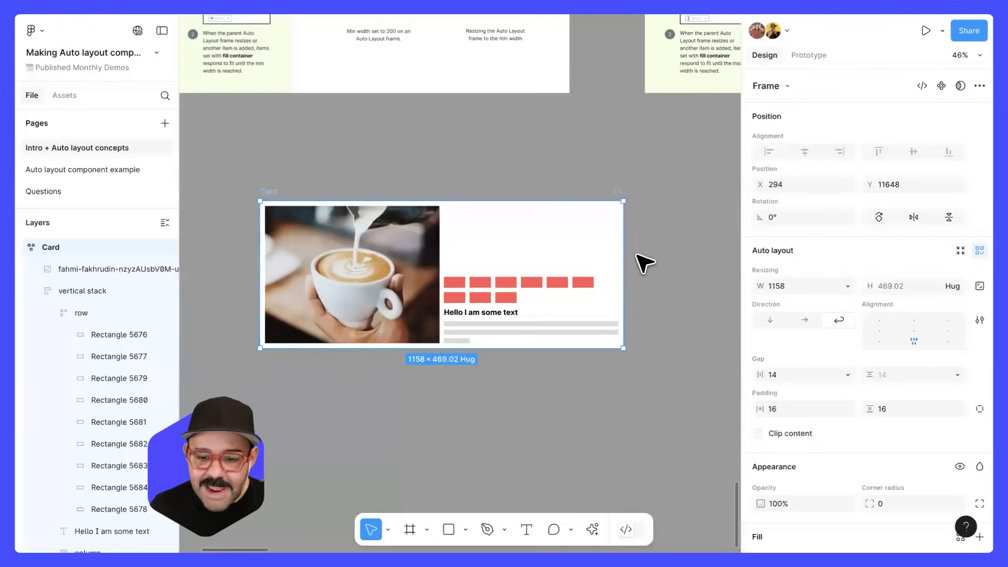
{"action": "left_click_drag", "start_coordinate": [620, 242], "coordinate": [448, 253]}
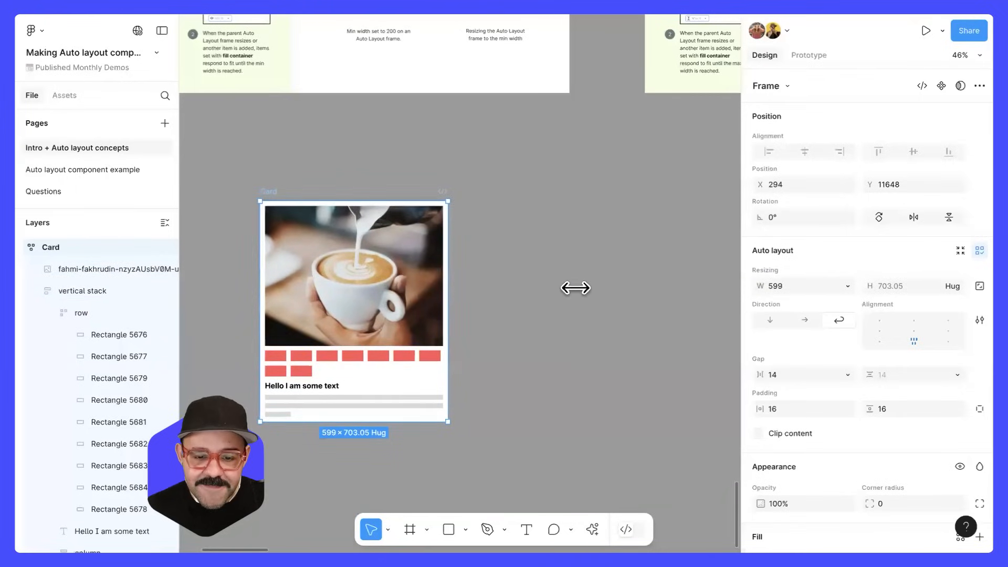
{"action": "left_click_drag", "start_coordinate": [448, 287], "coordinate": [576, 288]}
Switch the Card to a fixed height of 410 and narrow it to about 623 wide
{"action": "left_click", "coordinate": [958, 283]}
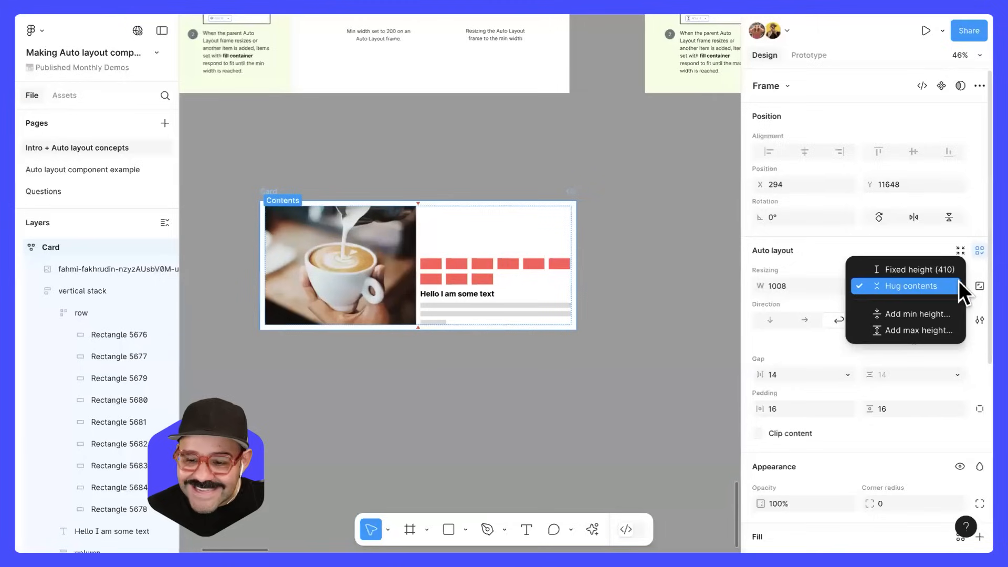
{"action": "left_click", "coordinate": [948, 267]}
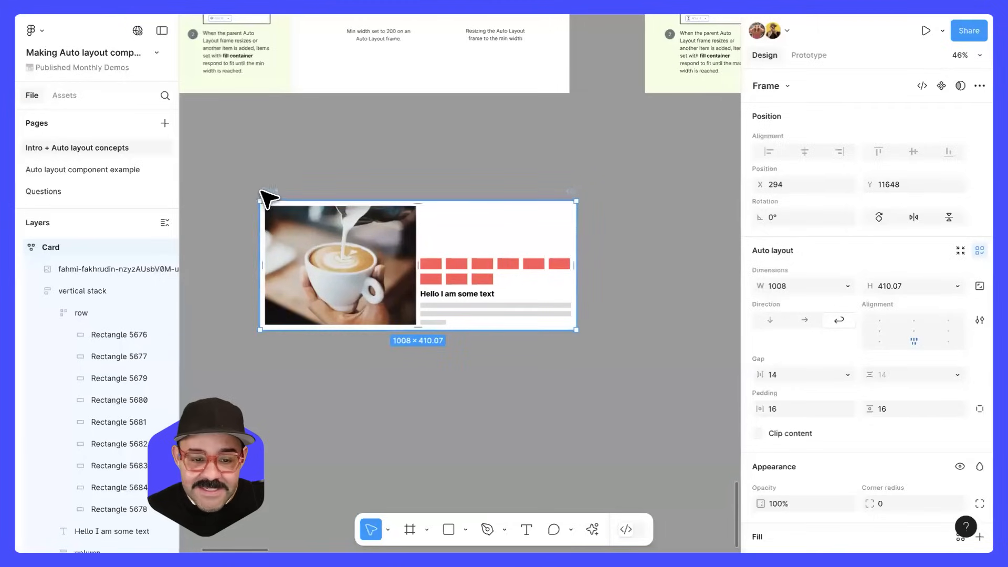
{"action": "left_click_drag", "start_coordinate": [575, 226], "coordinate": [455, 288]}
Align the Card's contents top left and set its height to hug contents
{"action": "left_click", "coordinate": [880, 320]}
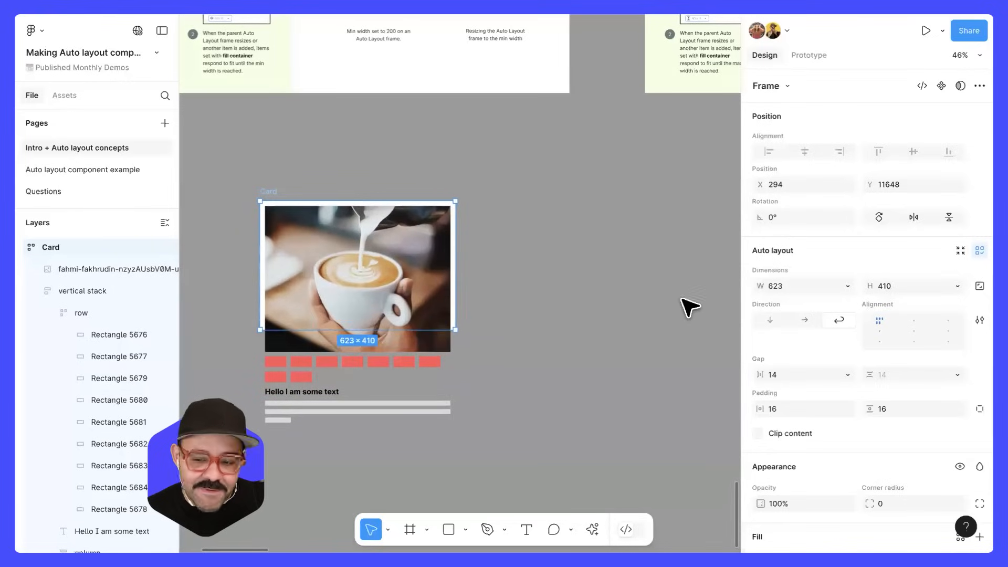
{"action": "left_click", "coordinate": [956, 284]}
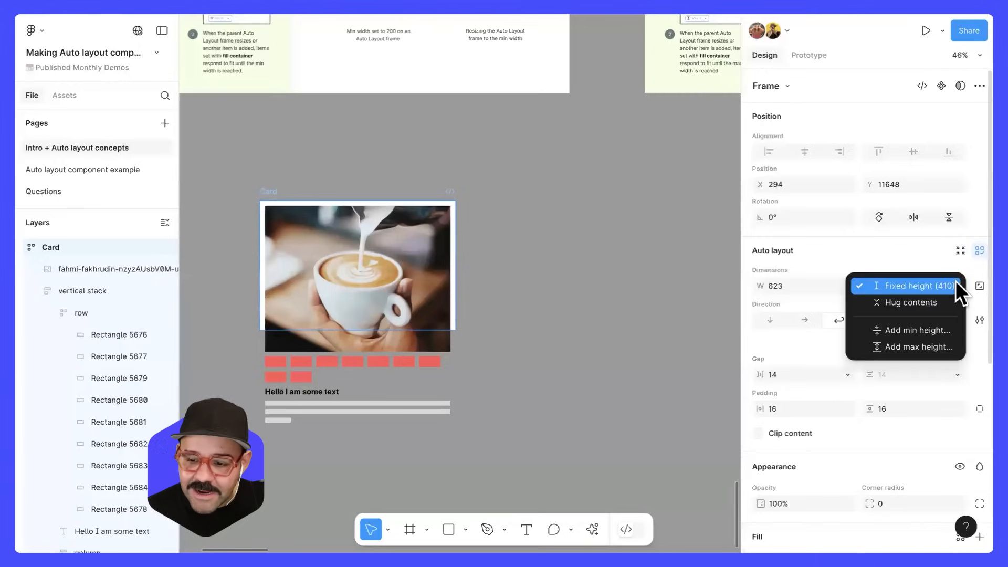
{"action": "left_click", "coordinate": [949, 304]}
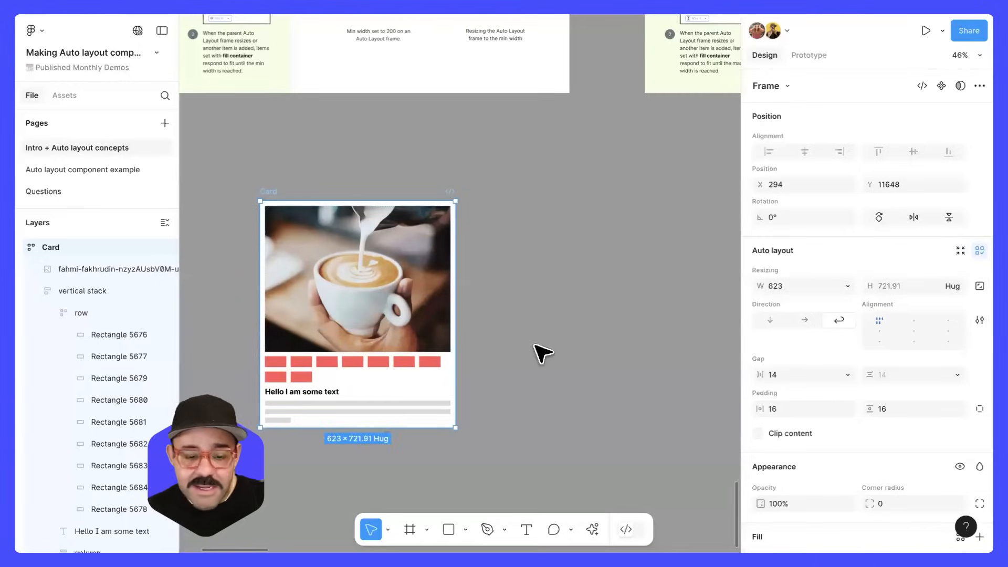
Duplicate the vertical stack twice inside the Card below the photo, and clear the selection
{"action": "scroll", "coordinate": [541, 347], "scroll_direction": "left", "scroll_amount": 3}
{"action": "scroll", "coordinate": [541, 346], "scroll_direction": "down", "scroll_amount": 2}
{"action": "left_click", "coordinate": [478, 317]}
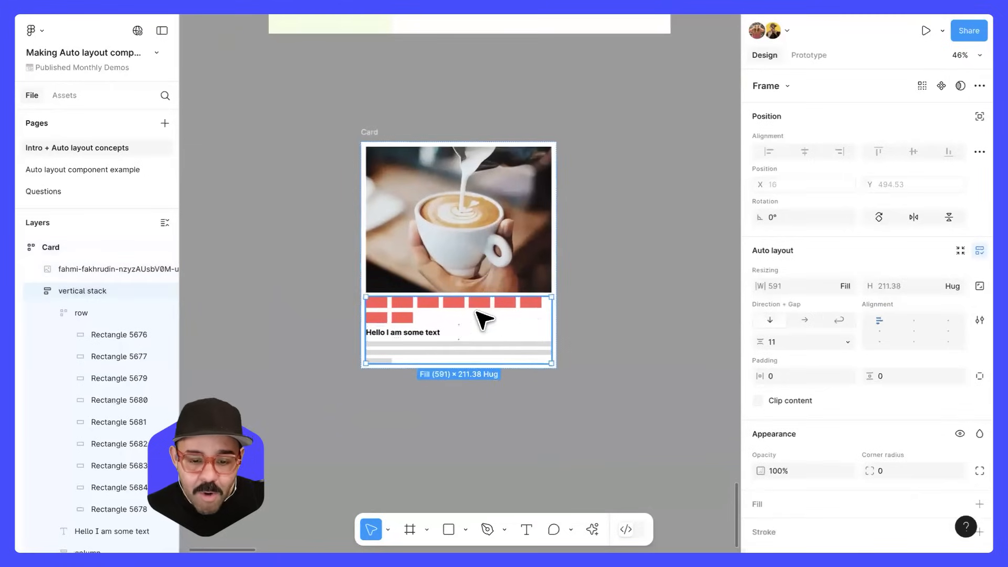
{"action": "scroll", "coordinate": [554, 298], "scroll_direction": "up", "scroll_amount": 2}
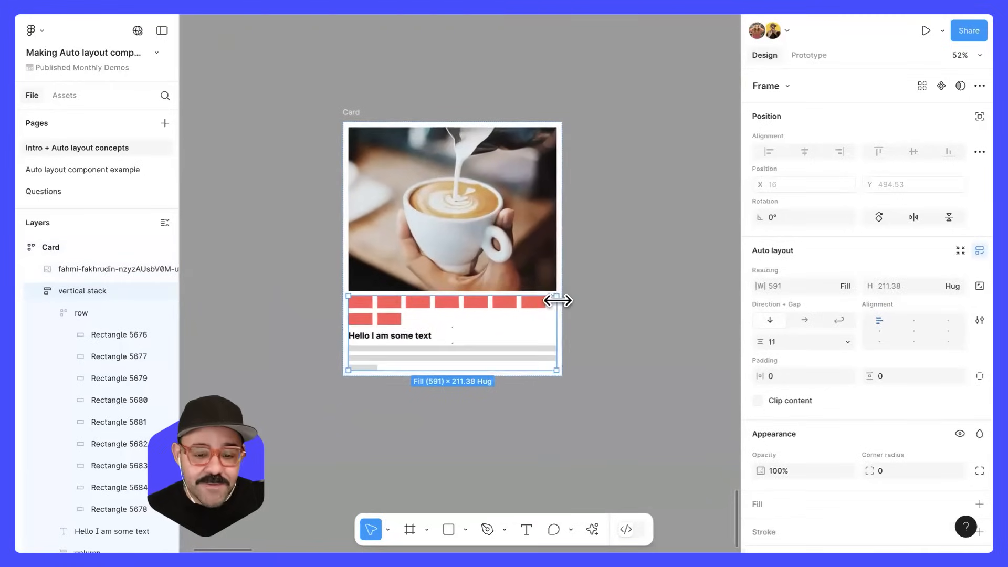
{"action": "key", "text": "ctrl+d"}
{"action": "key", "text": "ctrl+d"}
{"action": "scroll", "coordinate": [529, 270], "scroll_direction": "down", "scroll_amount": 3}
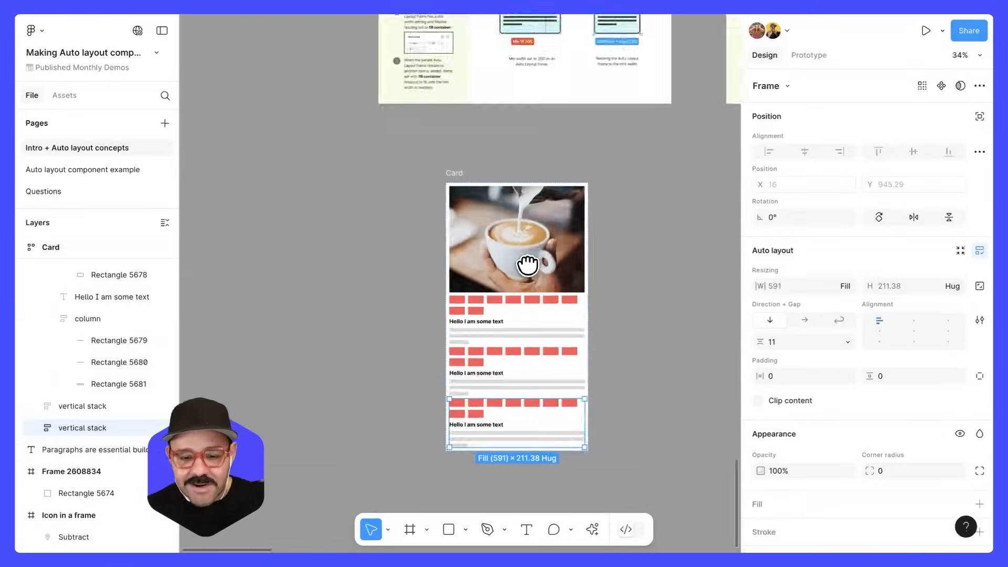
{"action": "scroll", "coordinate": [533, 330], "scroll_direction": "right", "scroll_amount": 2}
{"action": "scroll", "coordinate": [533, 330], "scroll_direction": "up", "scroll_amount": 1}
{"action": "scroll", "coordinate": [533, 330], "scroll_direction": "right", "scroll_amount": 1}
{"action": "left_click", "coordinate": [534, 288]}
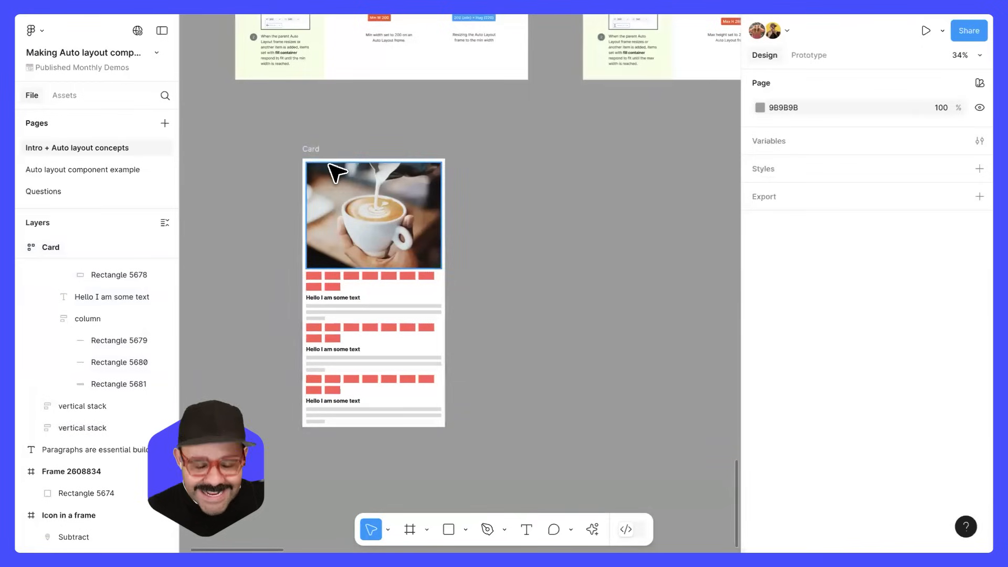
Examine the Content Card, Tag cloud and hash tag button components on the Auto layout component example page, and return to the Intro + Auto layout concepts page
{"action": "left_click", "coordinate": [109, 168]}
{"action": "left_click_drag", "start_coordinate": [332, 245], "coordinate": [576, 167]}
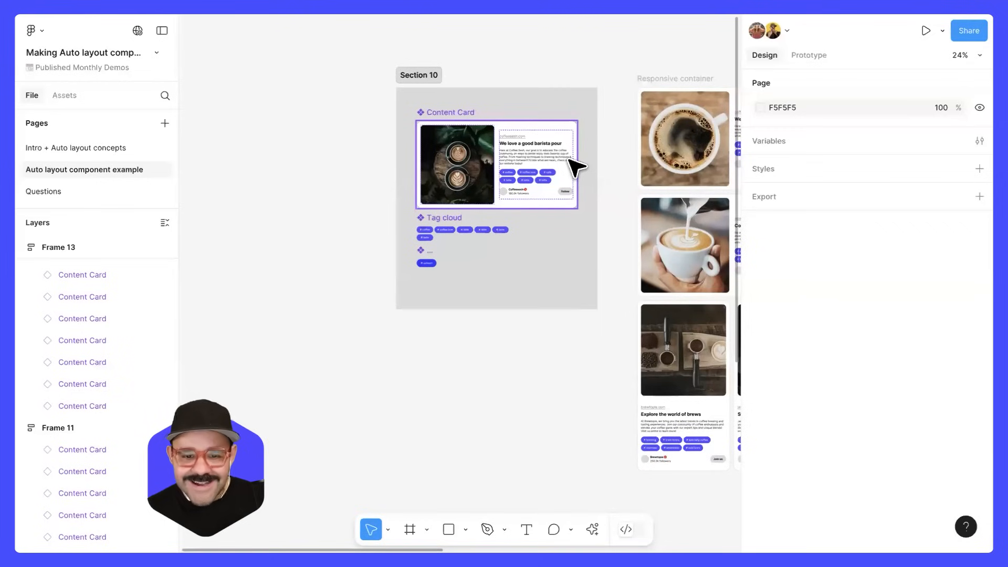
{"action": "left_click_drag", "start_coordinate": [551, 169], "coordinate": [450, 221]}
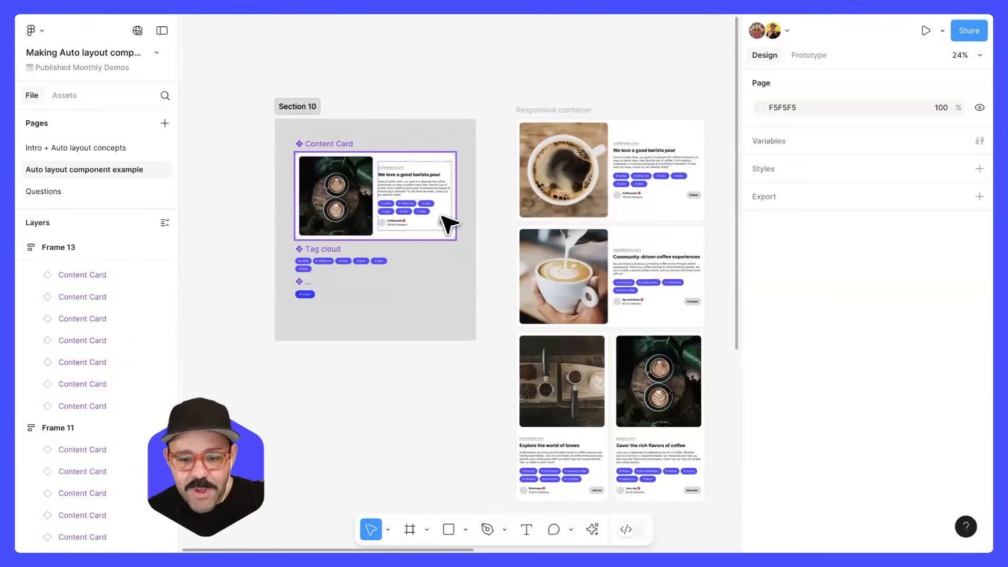
{"action": "scroll", "coordinate": [399, 284], "scroll_direction": "up", "scroll_amount": 5}
{"action": "left_click", "coordinate": [353, 263]}
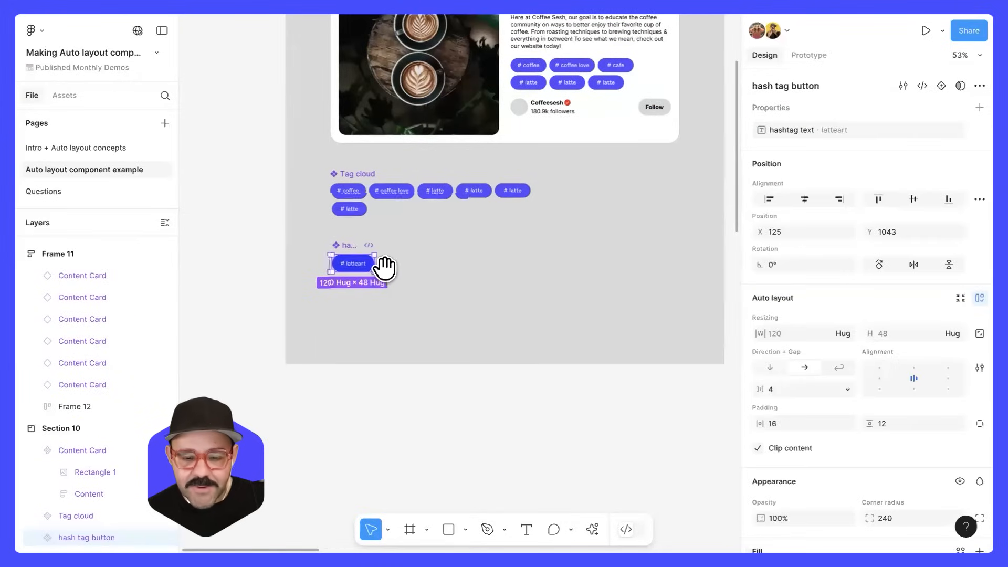
{"action": "scroll", "coordinate": [399, 283], "scroll_direction": "down", "scroll_amount": 5}
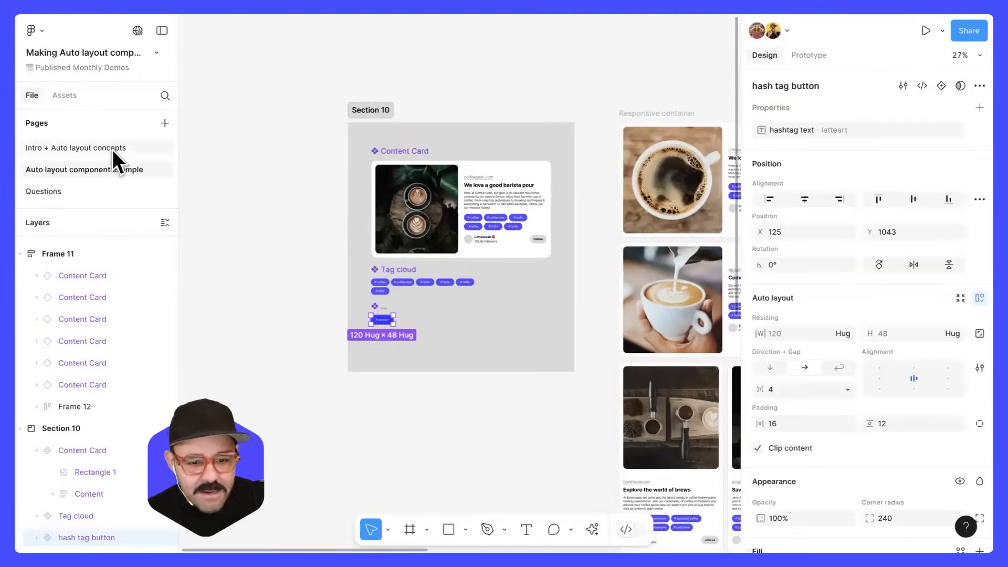
{"action": "left_click", "coordinate": [112, 149]}
{"action": "scroll", "coordinate": [490, 247], "scroll_direction": "down", "scroll_amount": 5}
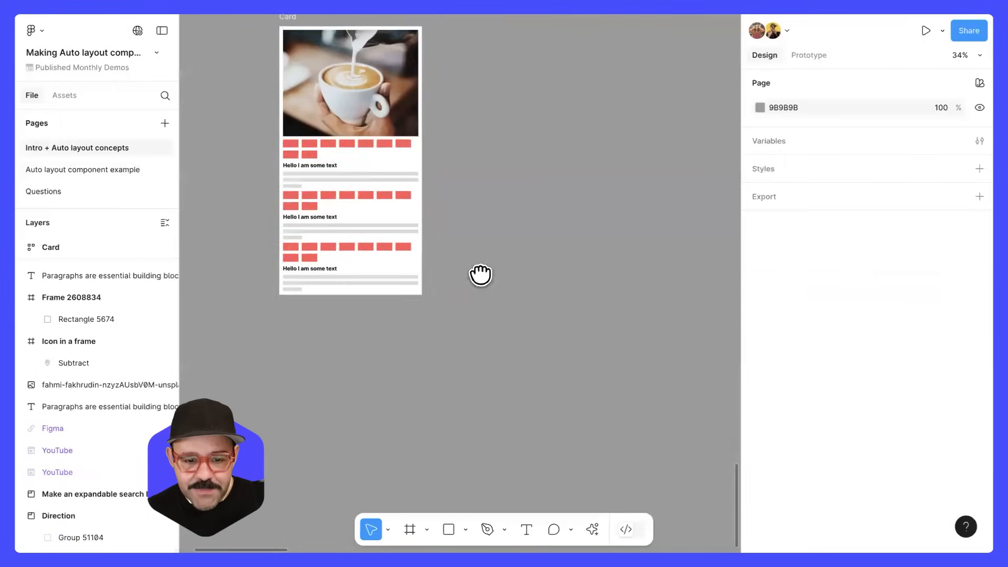
{"action": "scroll", "coordinate": [472, 323], "scroll_direction": "up", "scroll_amount": 4}
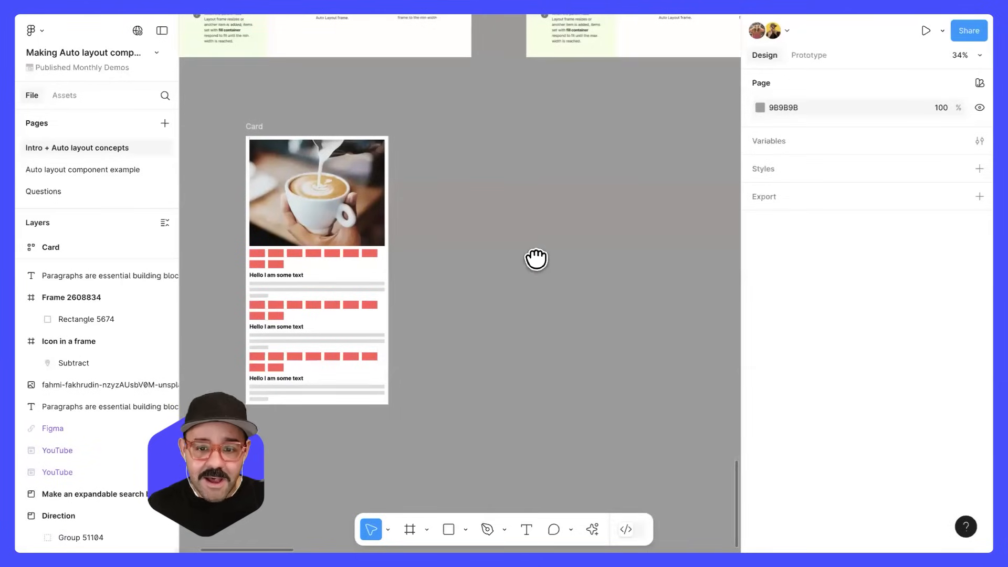
Add the text "Button" on an empty canvas area beside the Card and wrap it in an auto layout frame
{"action": "scroll", "coordinate": [538, 257], "scroll_direction": "right", "scroll_amount": 3}
{"action": "scroll", "coordinate": [480, 259], "scroll_direction": "up", "scroll_amount": 3}
{"action": "left_click_drag", "start_coordinate": [496, 238], "coordinate": [448, 243]}
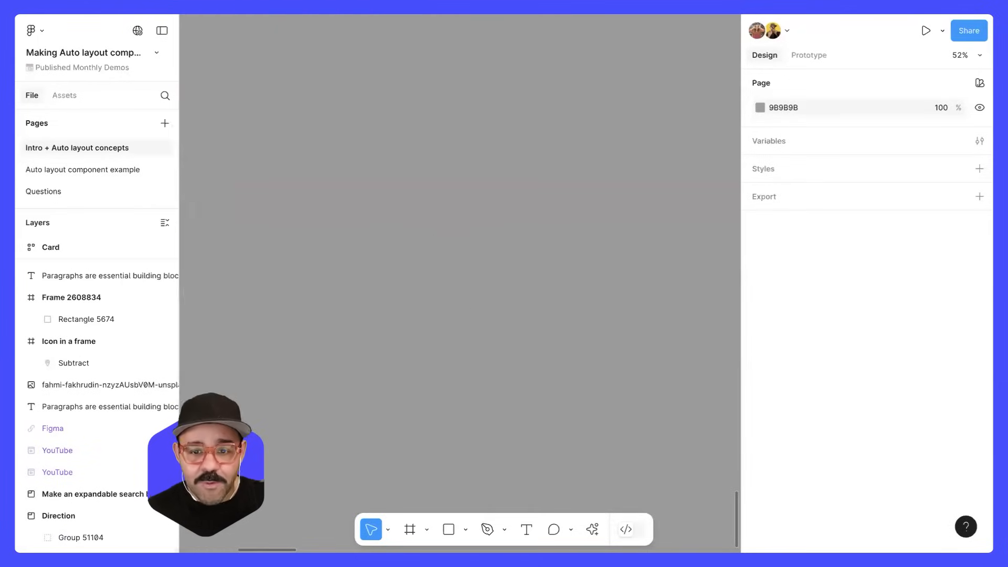
{"action": "key", "text": "t"}
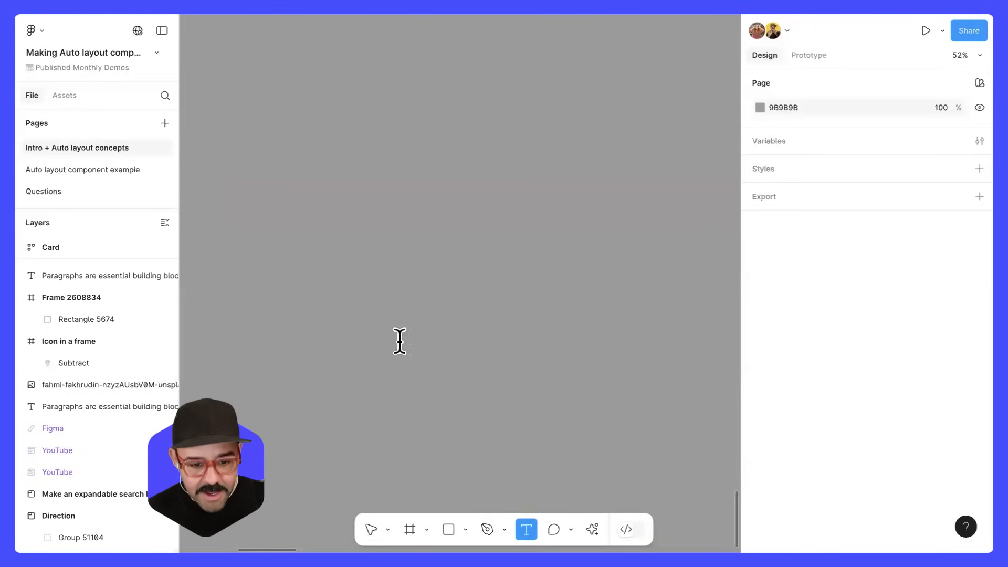
{"action": "left_click", "coordinate": [370, 317]}
{"action": "scroll", "coordinate": [355, 347], "scroll_direction": "up", "scroll_amount": 3}
{"action": "type", "text": "Button"}
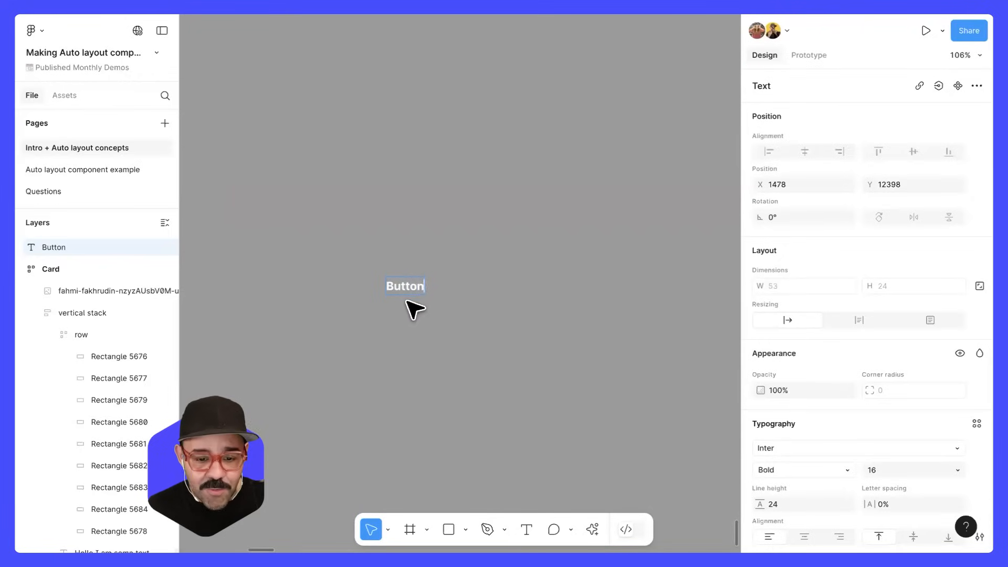
{"action": "key", "text": "Escape"}
{"action": "scroll", "coordinate": [412, 308], "scroll_direction": "up", "scroll_amount": 3}
{"action": "key", "text": "shift+a"}
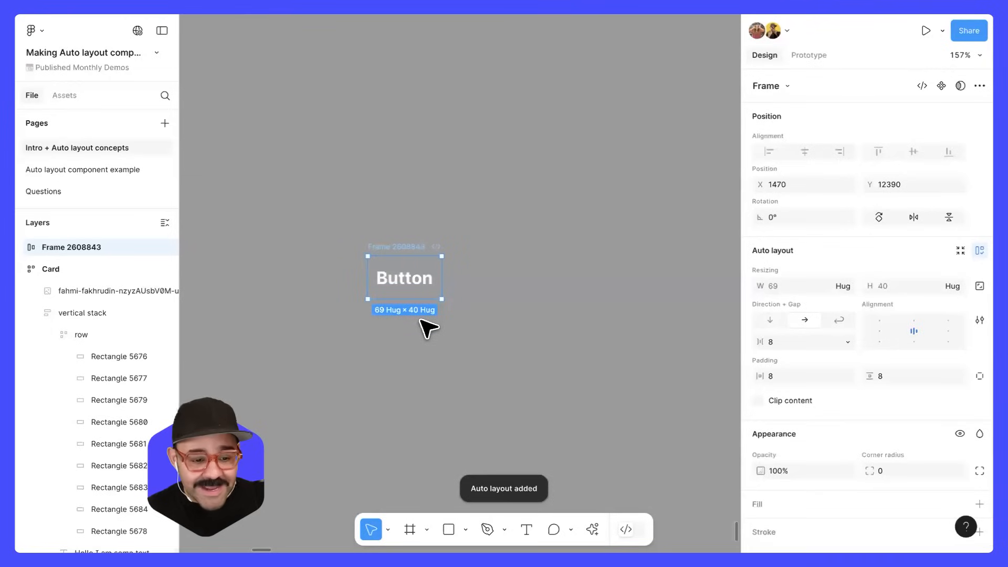
Rename the auto layout frame around the Button text as "Example button"
{"action": "left_click", "coordinate": [20, 247]}
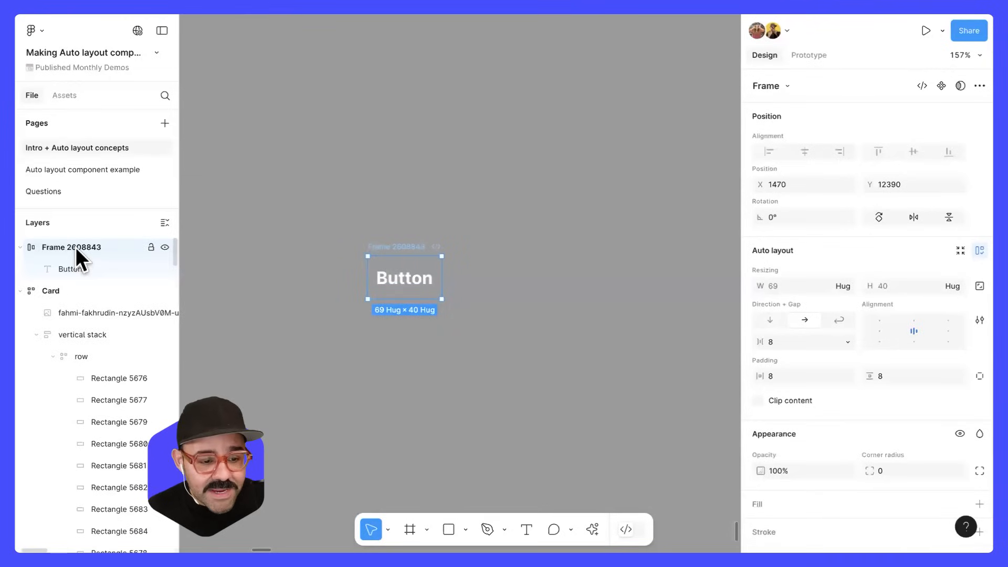
{"action": "double_click", "coordinate": [76, 249]}
{"action": "type", "text": "Exampl ebu"}
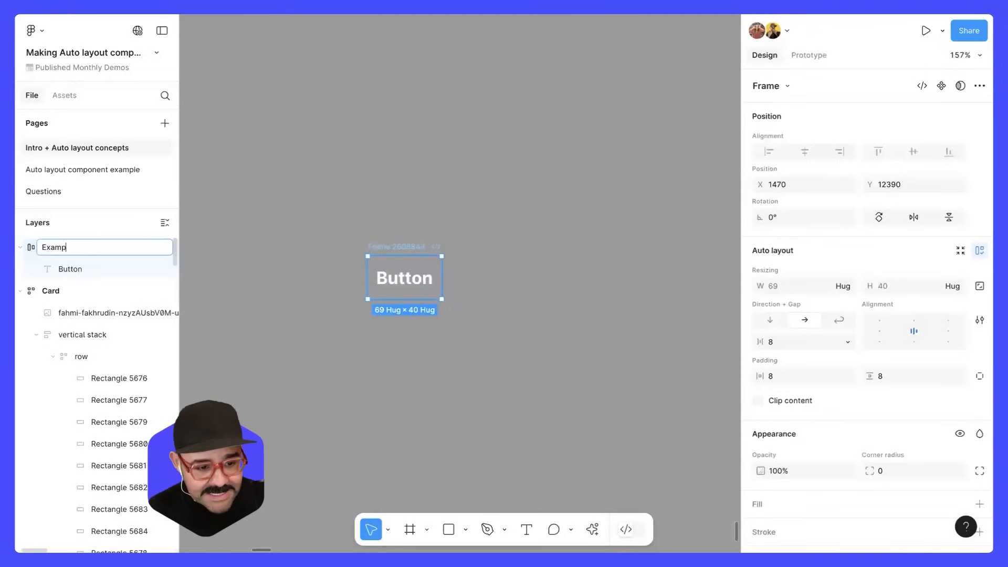
{"action": "key", "text": "BackSpace"}
{"action": "key", "text": "BackSpace"}
{"action": "type", "text": "button"}
{"action": "key", "text": "Return"}
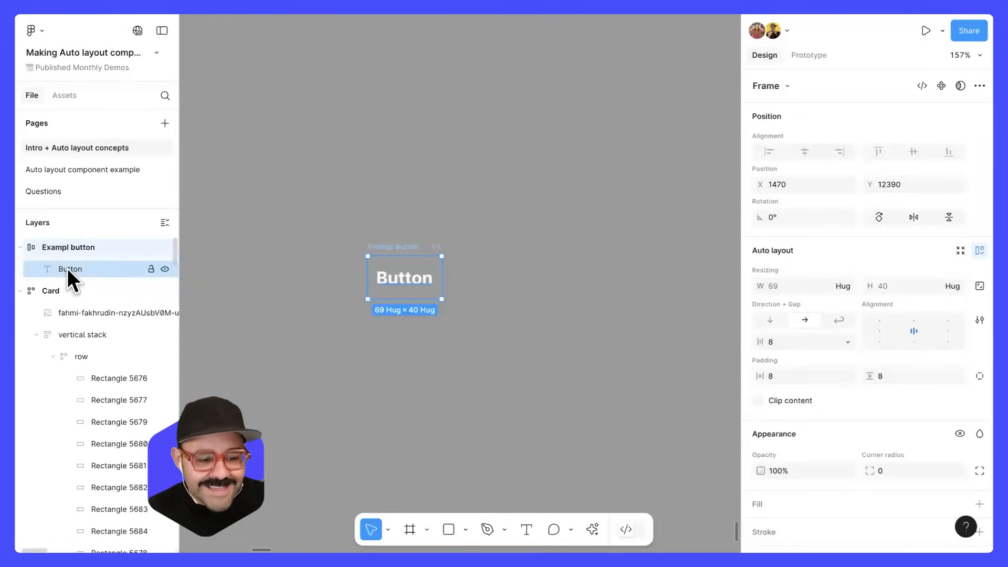
{"action": "left_click", "coordinate": [67, 269]}
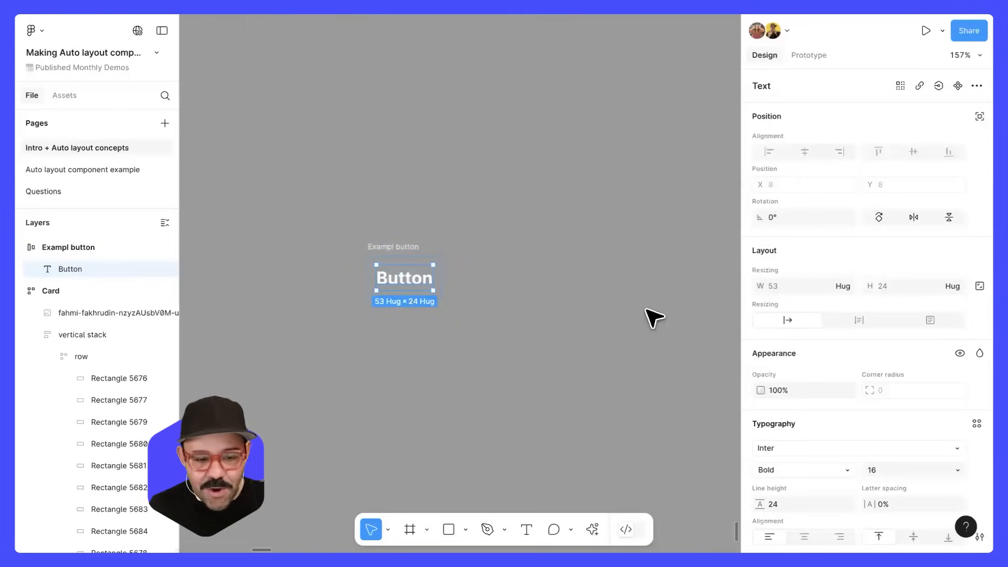
{"action": "left_click", "coordinate": [65, 242]}
{"action": "double_click", "coordinate": [67, 244]}
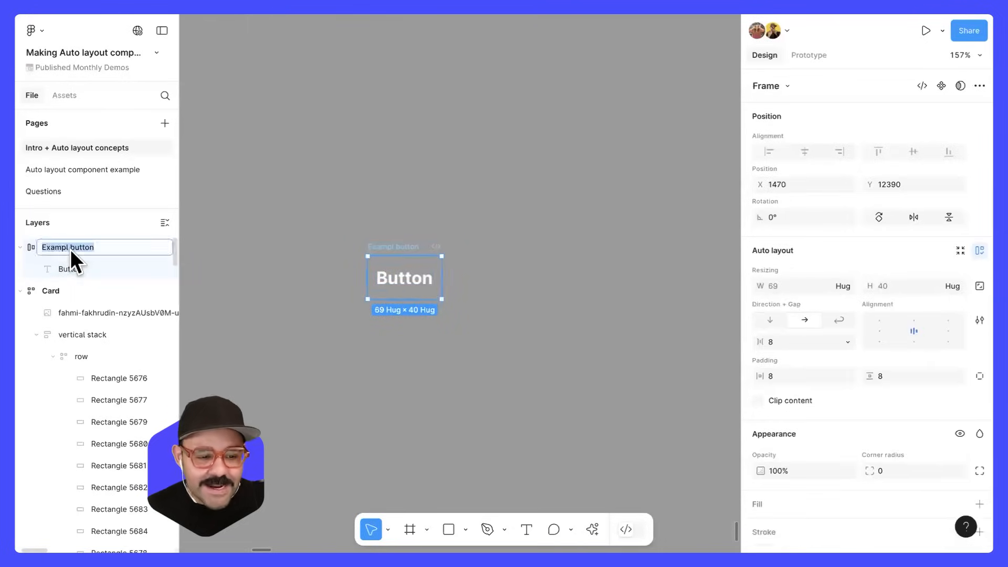
{"action": "type", "text": "e"}
{"action": "key", "text": "Return"}
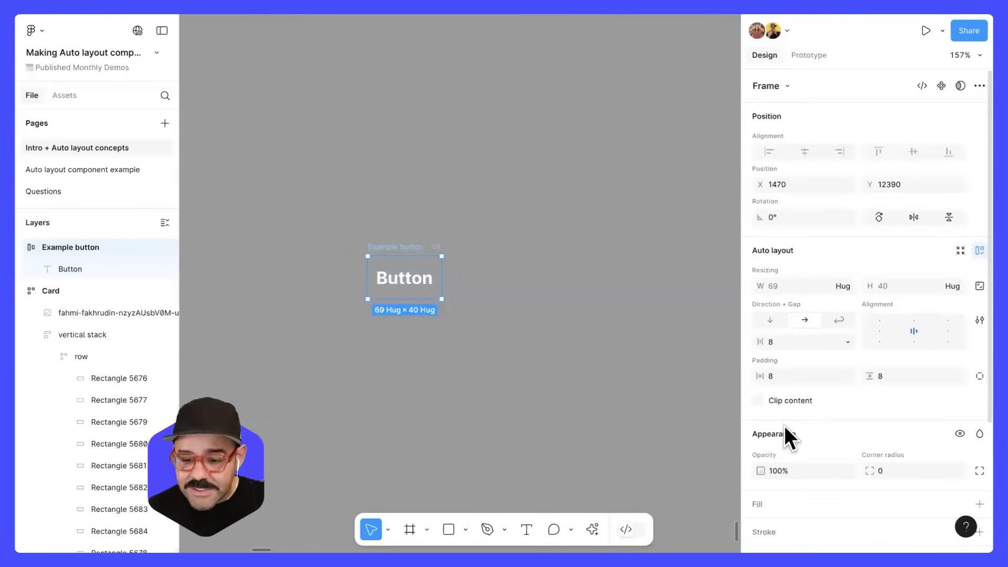
Give the Example button frame a 491CFF purple-blue fill and a corner radius of 8
{"action": "scroll", "coordinate": [787, 415], "scroll_direction": "down", "scroll_amount": 3}
{"action": "left_click", "coordinate": [764, 421]}
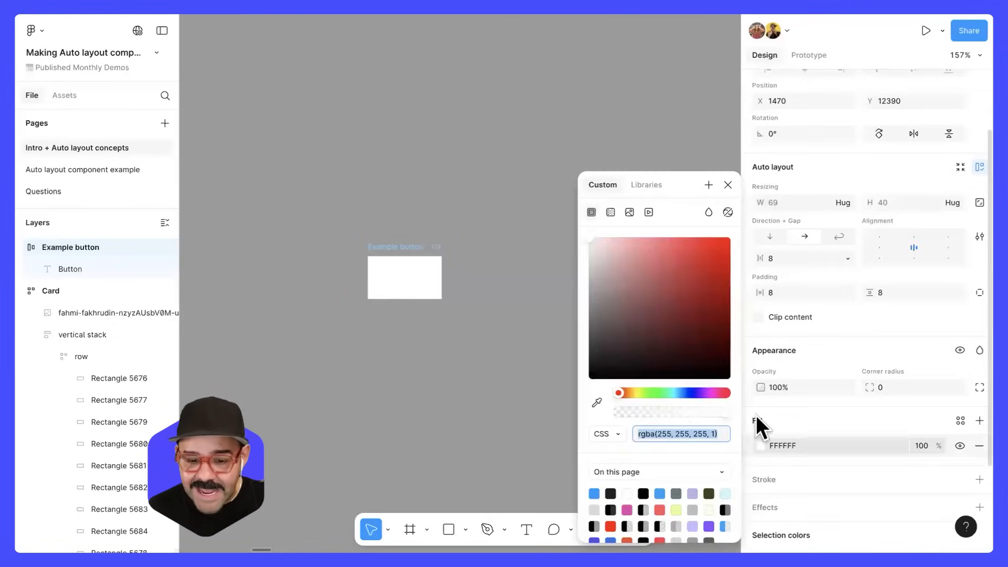
{"action": "left_click", "coordinate": [691, 393]}
{"action": "left_click_drag", "start_coordinate": [691, 294], "coordinate": [715, 232]}
{"action": "left_click", "coordinate": [728, 185]}
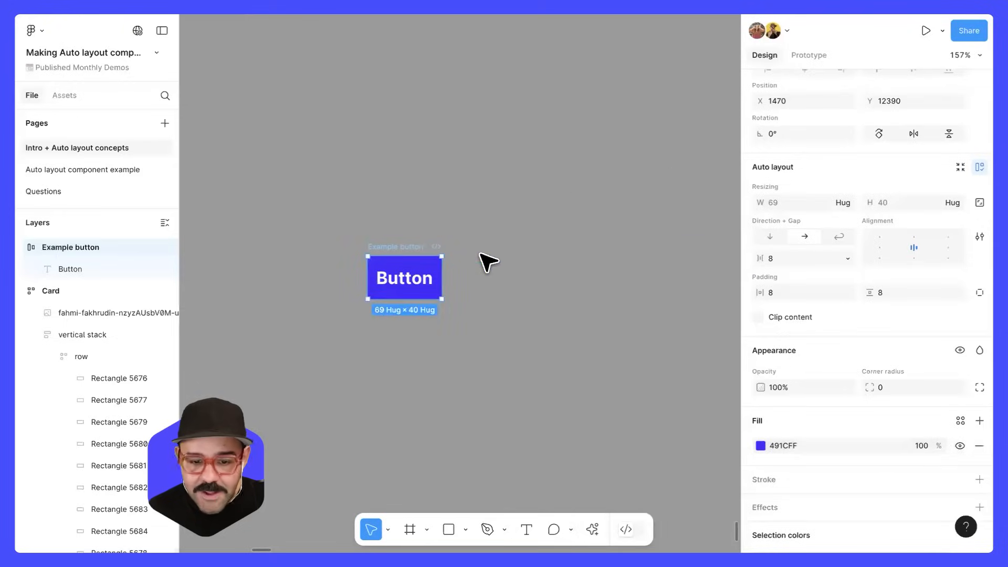
{"action": "left_click", "coordinate": [891, 386]}
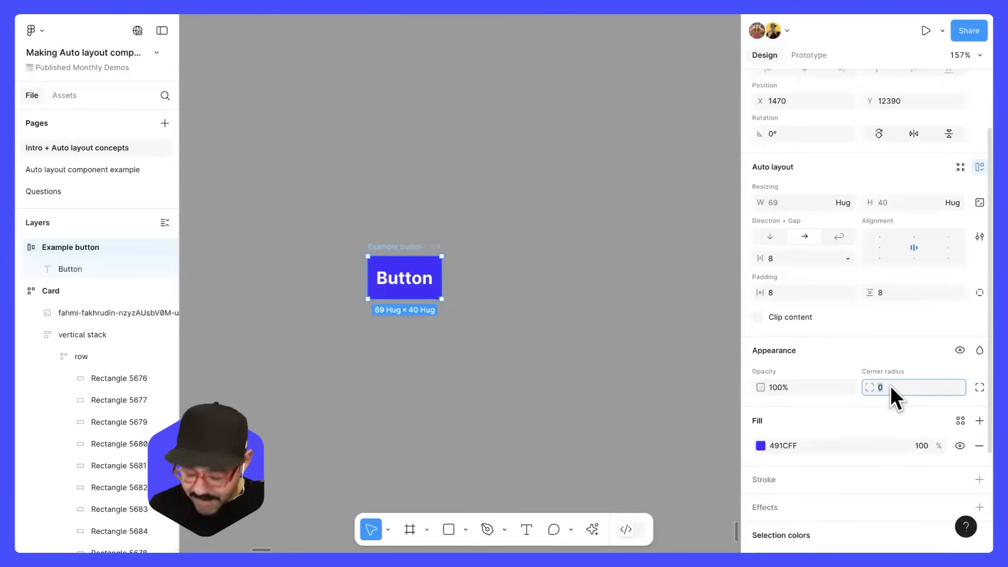
{"action": "type", "text": "8"}
{"action": "key", "text": "Return"}
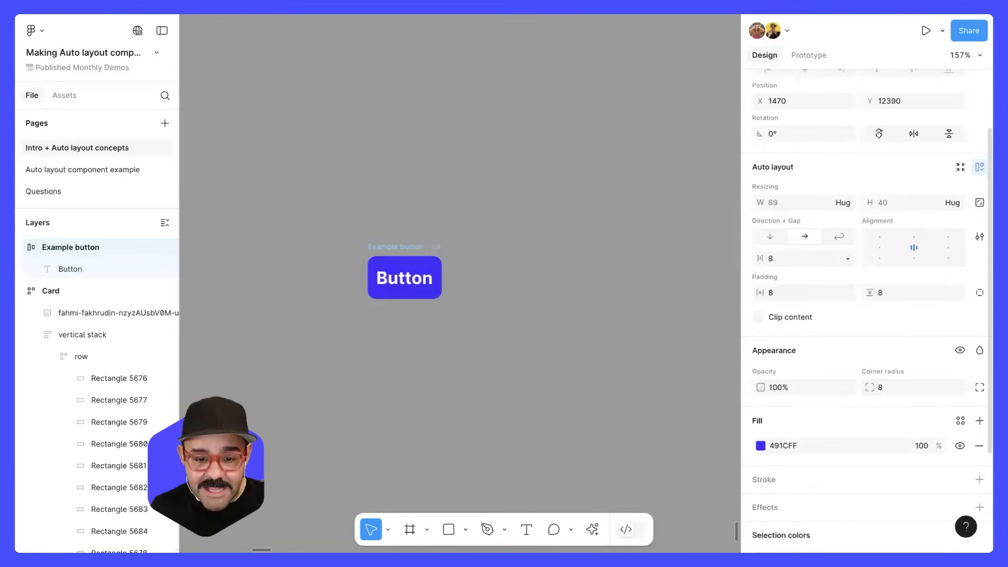
Convert the Example button frame into a component
{"action": "left_click", "coordinate": [546, 331]}
{"action": "left_click", "coordinate": [407, 249]}
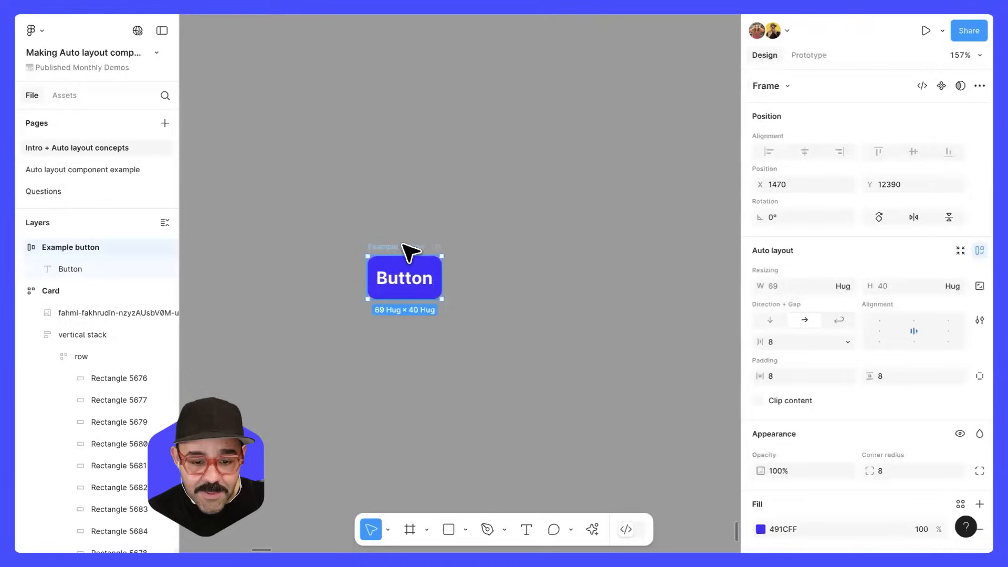
{"action": "left_click", "coordinate": [941, 86]}
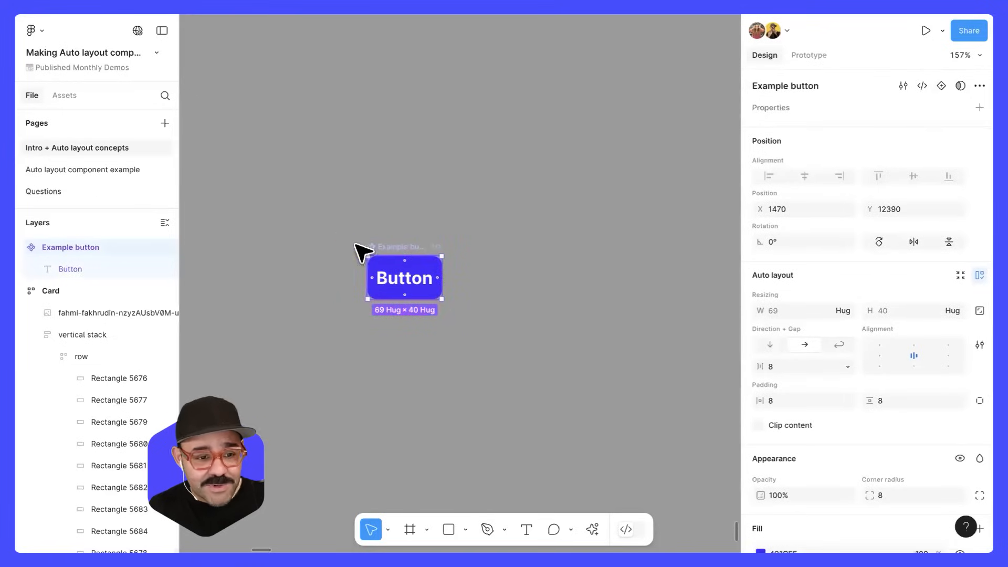
Place an instance of Example button from this file's assets and copy two more instances onto the canvas near the main component
{"action": "left_click", "coordinate": [75, 94]}
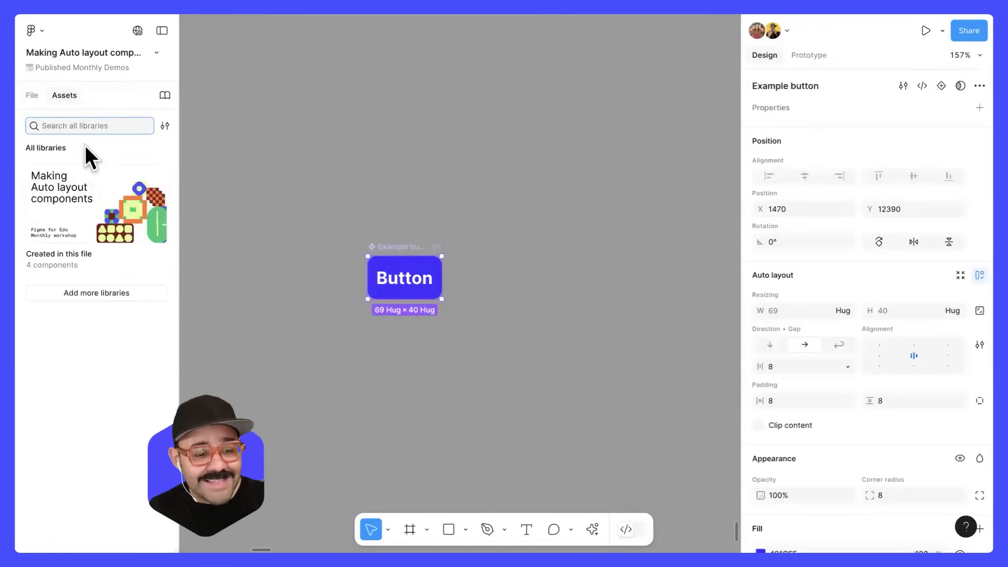
{"action": "left_click", "coordinate": [95, 179]}
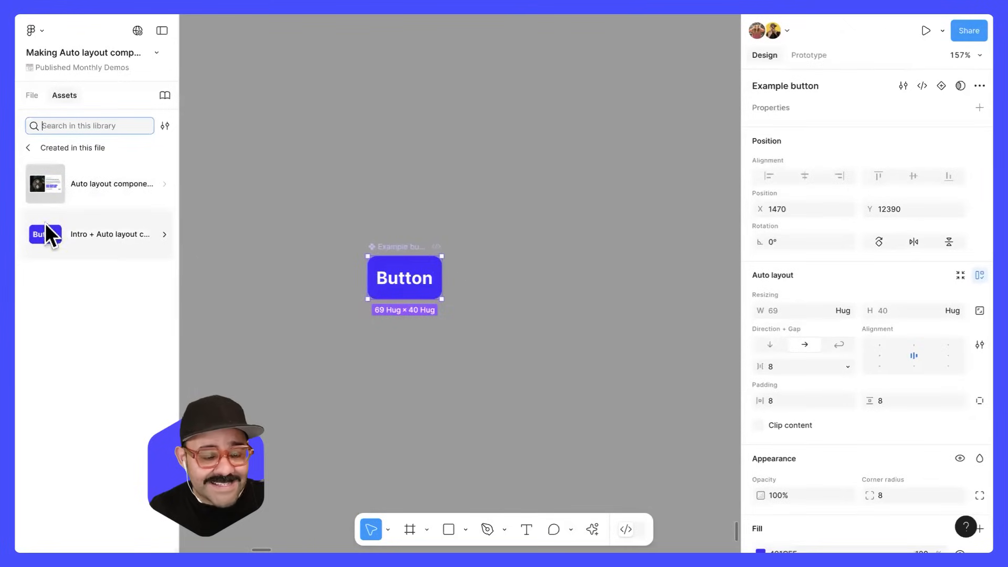
{"action": "left_click", "coordinate": [141, 240]}
{"action": "left_click_drag", "start_coordinate": [86, 196], "coordinate": [443, 272]}
{"action": "left_click", "coordinate": [423, 278]}
{"action": "left_click_drag", "start_coordinate": [579, 280], "coordinate": [508, 220]}
{"action": "left_click_drag", "start_coordinate": [340, 221], "coordinate": [585, 250], "text": "alt"}
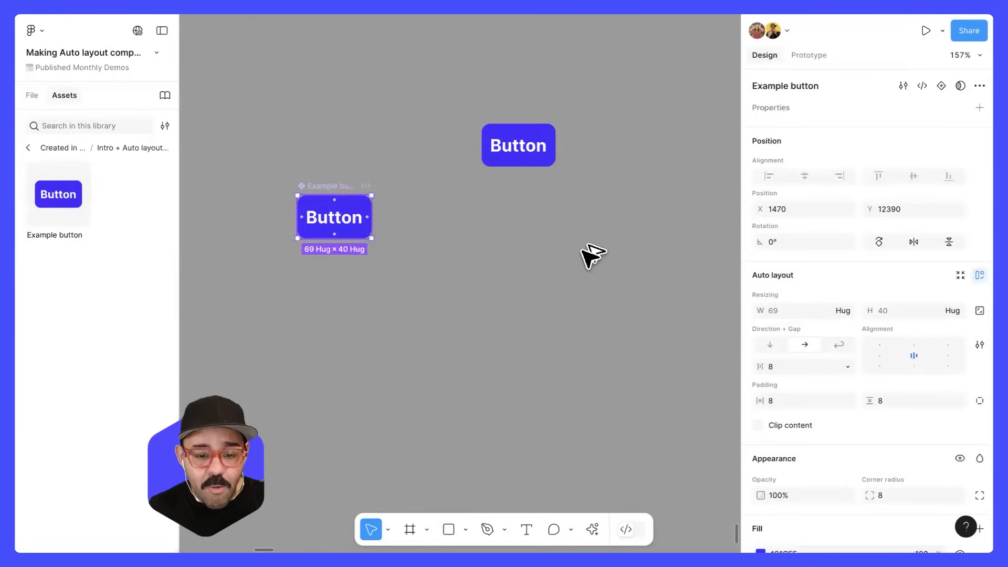
{"action": "left_click_drag", "start_coordinate": [409, 281], "coordinate": [497, 310], "text": "alt"}
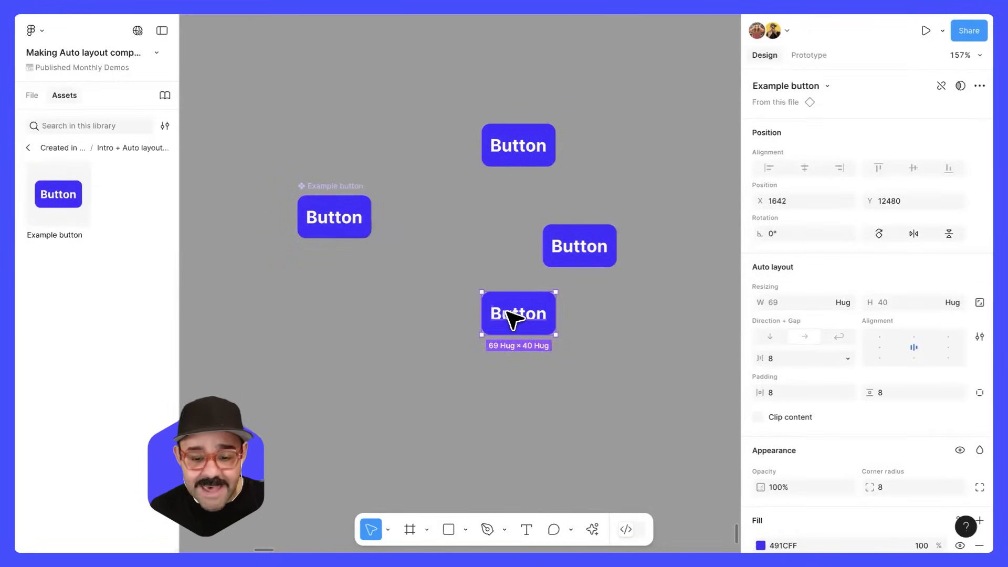
Override the label of the lowest Example button instance with "sdasdasdas"
{"action": "double_click", "coordinate": [507, 320]}
{"action": "type", "text": "sdasdasdas"}
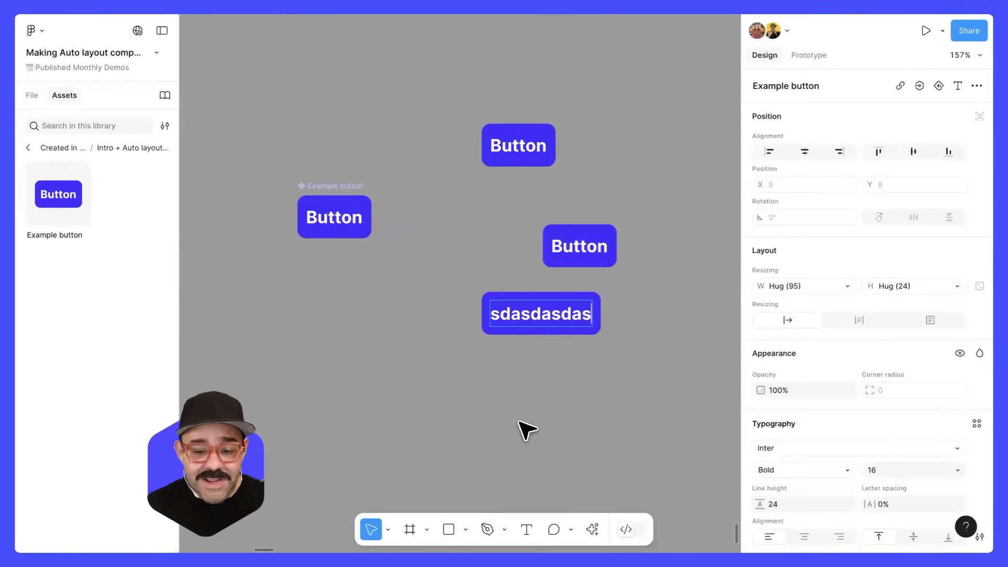
{"action": "left_click", "coordinate": [465, 387]}
Create a component property named Button Text with the value Button for the label of the main Example button component
{"action": "scroll", "coordinate": [466, 387], "scroll_direction": "up", "scroll_amount": 1}
{"action": "left_click", "coordinate": [350, 237]}
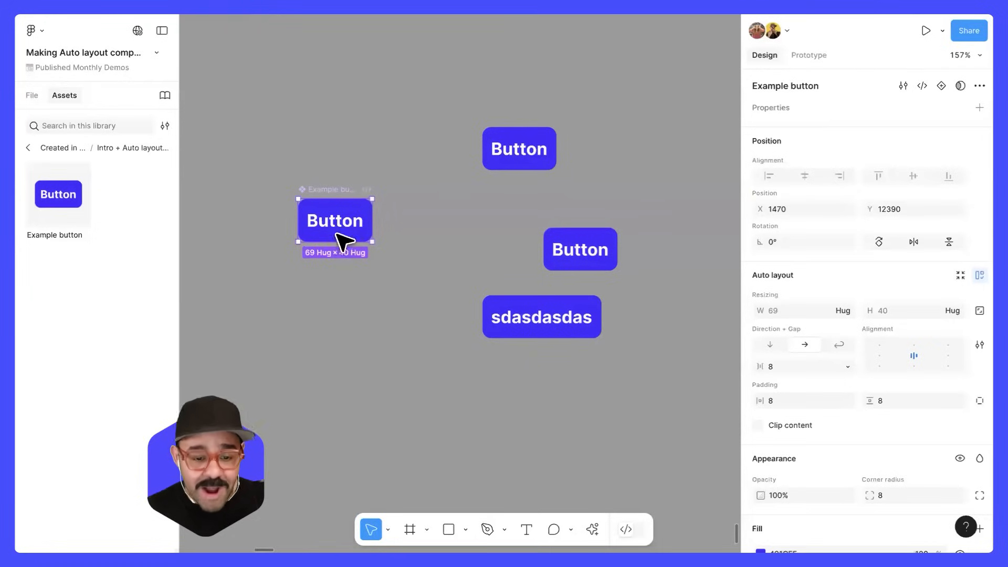
{"action": "double_click", "coordinate": [320, 232]}
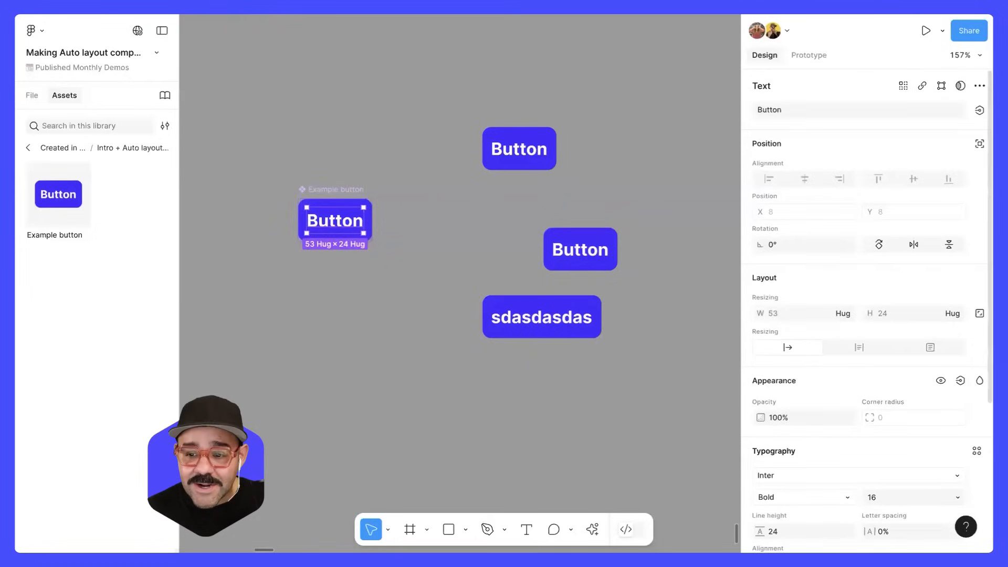
{"action": "left_click", "coordinate": [980, 110]}
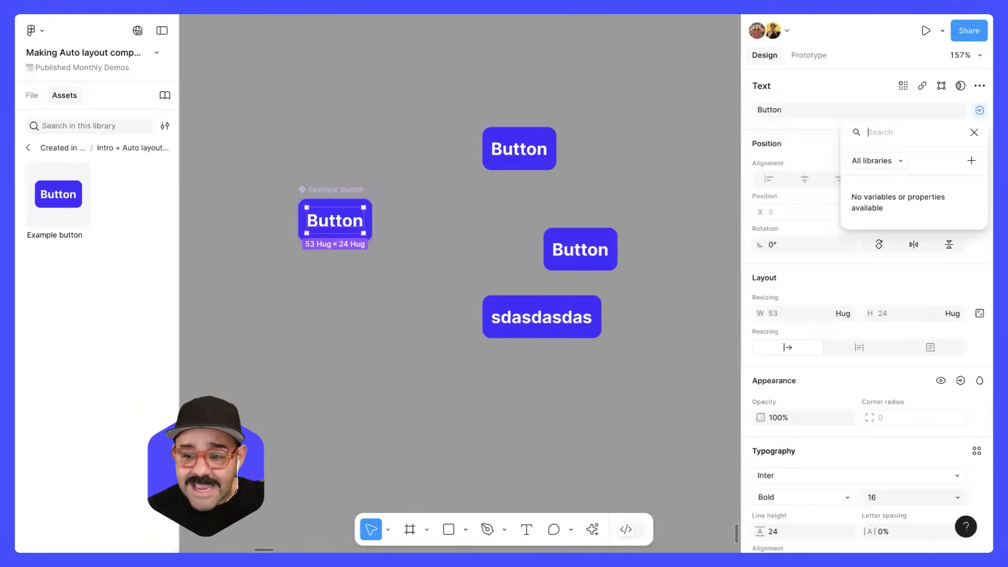
{"action": "left_click", "coordinate": [971, 161]}
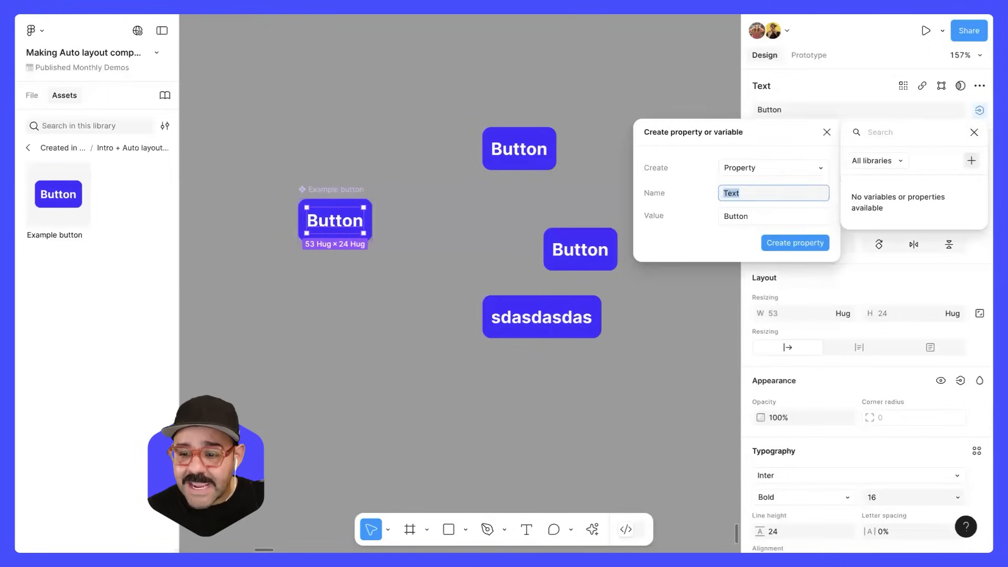
{"action": "left_click", "coordinate": [763, 215]}
{"action": "left_click", "coordinate": [760, 194]}
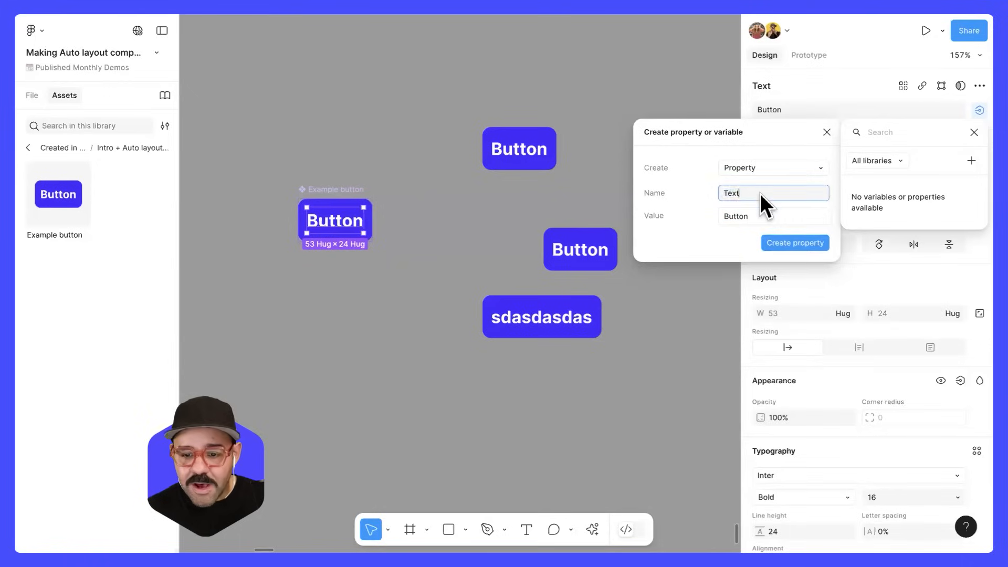
{"action": "type", "text": "Button Text"}
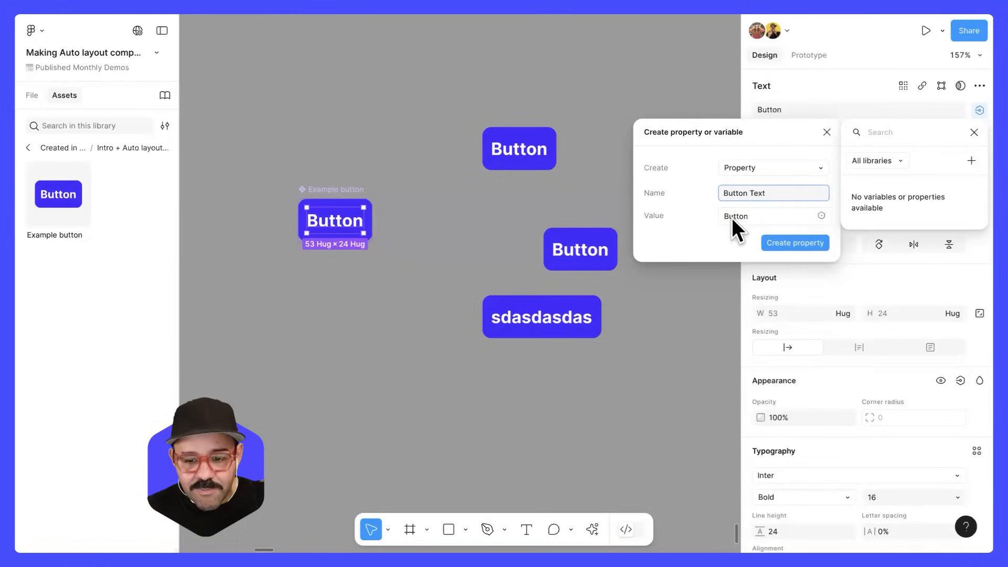
{"action": "left_click", "coordinate": [790, 244]}
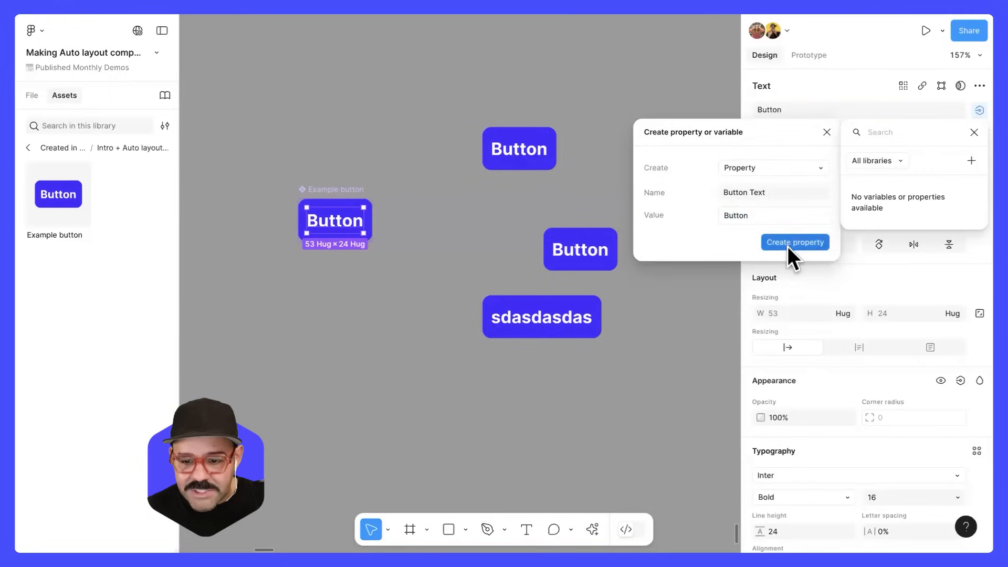
{"action": "left_click", "coordinate": [661, 286]}
Line up the two instances labelled Button in a column above the sdasdasdas instance
{"action": "scroll", "coordinate": [578, 221], "scroll_direction": "right", "scroll_amount": 2}
{"action": "left_click", "coordinate": [503, 154]}
{"action": "left_click", "coordinate": [524, 309]}
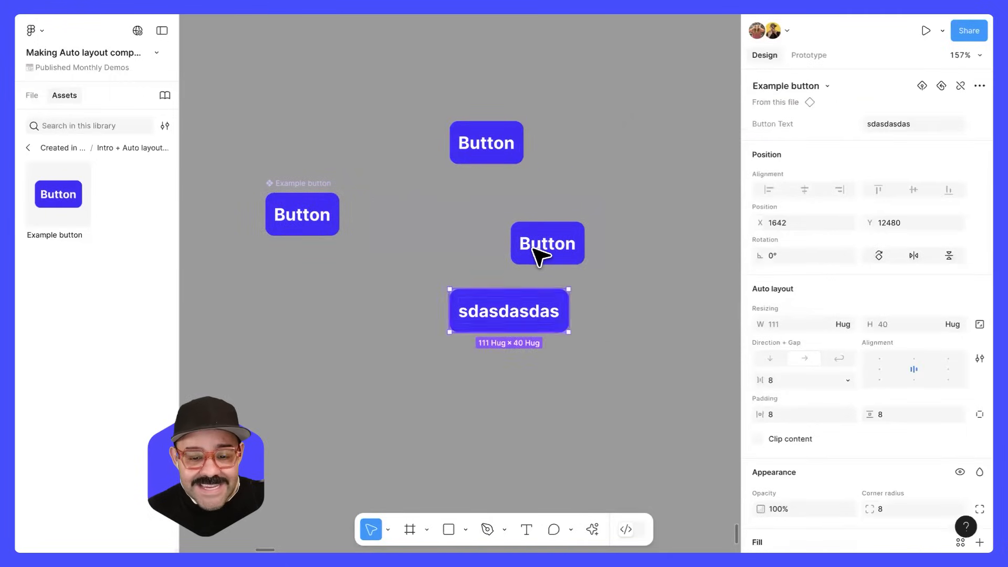
{"action": "left_click_drag", "start_coordinate": [539, 254], "coordinate": [489, 257]}
{"action": "left_click_drag", "start_coordinate": [476, 167], "coordinate": [495, 189]}
Set the Button Text property of the uppermost Example button instance to "Coffee"
{"action": "left_click", "coordinate": [286, 213]}
{"action": "left_click", "coordinate": [496, 199]}
{"action": "left_click", "coordinate": [891, 124]}
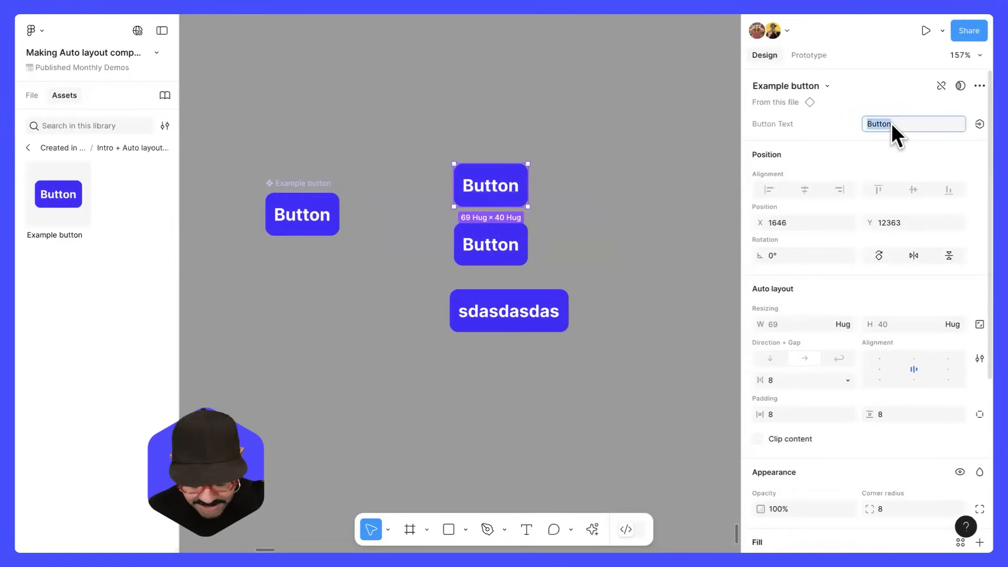
{"action": "type", "text": "Coffee"}
{"action": "key", "text": "Return"}
{"action": "key", "text": "Tab"}
Set the Button Text property of the middle Example button instance to "Espresso"
{"action": "left_click", "coordinate": [908, 122]}
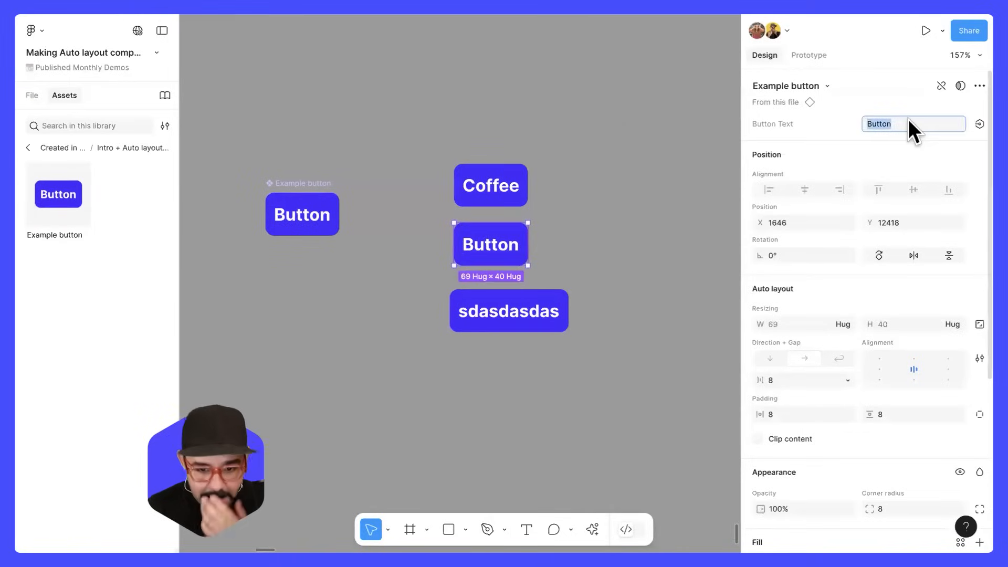
{"action": "type", "text": "Espressp"}
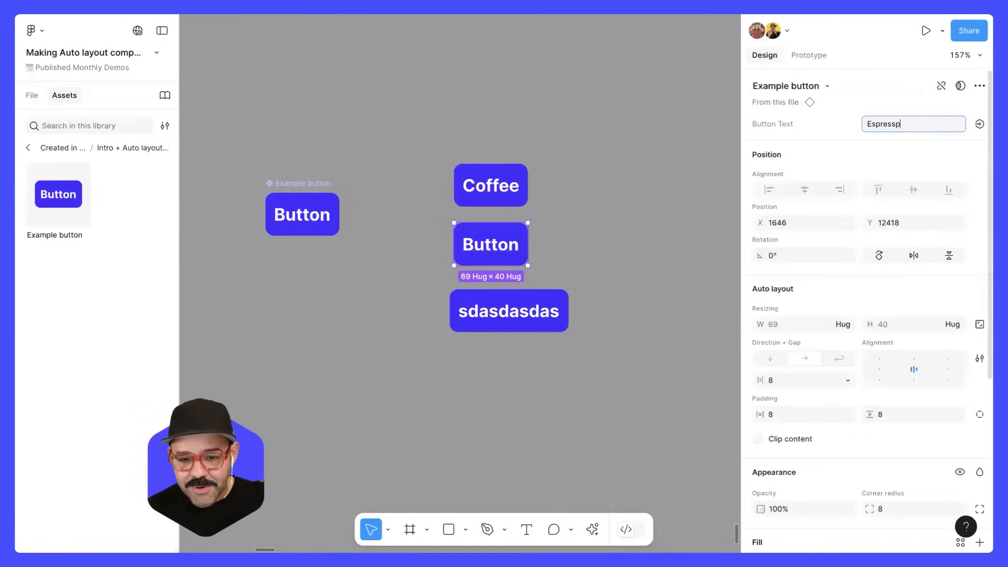
{"action": "key", "text": "Return"}
{"action": "left_click", "coordinate": [534, 275]}
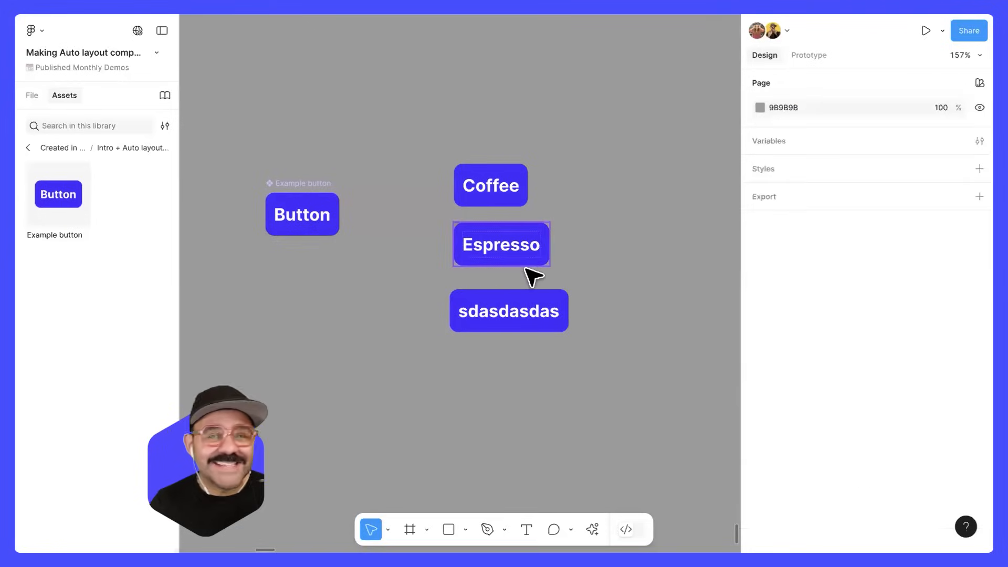
Examine the Espresso and Coffee instances, including which variables or properties the Button Text property can be bound to
{"action": "left_click", "coordinate": [523, 254]}
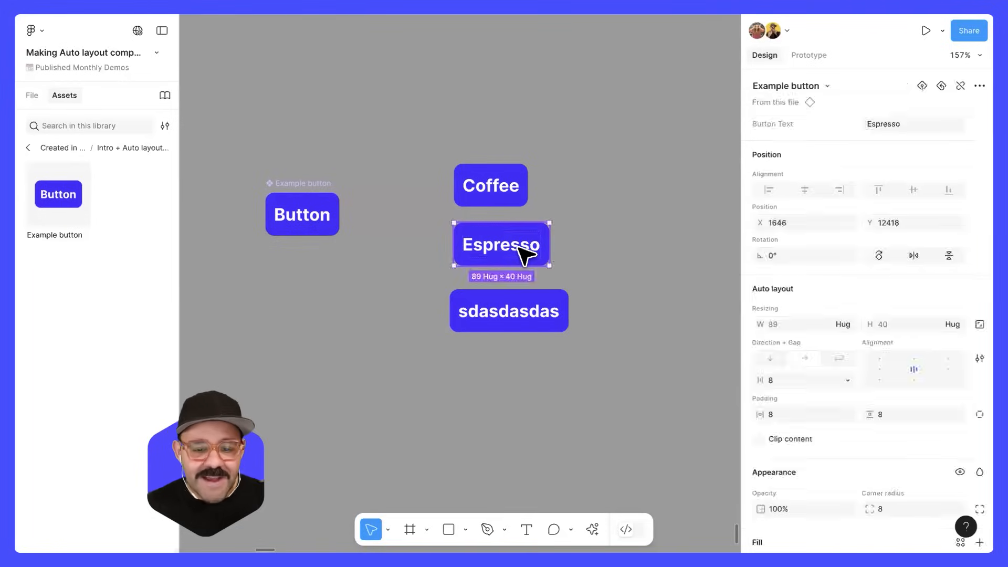
{"action": "double_click", "coordinate": [517, 247]}
{"action": "left_click", "coordinate": [639, 225]}
{"action": "left_click", "coordinate": [525, 201]}
{"action": "left_click", "coordinate": [980, 124]}
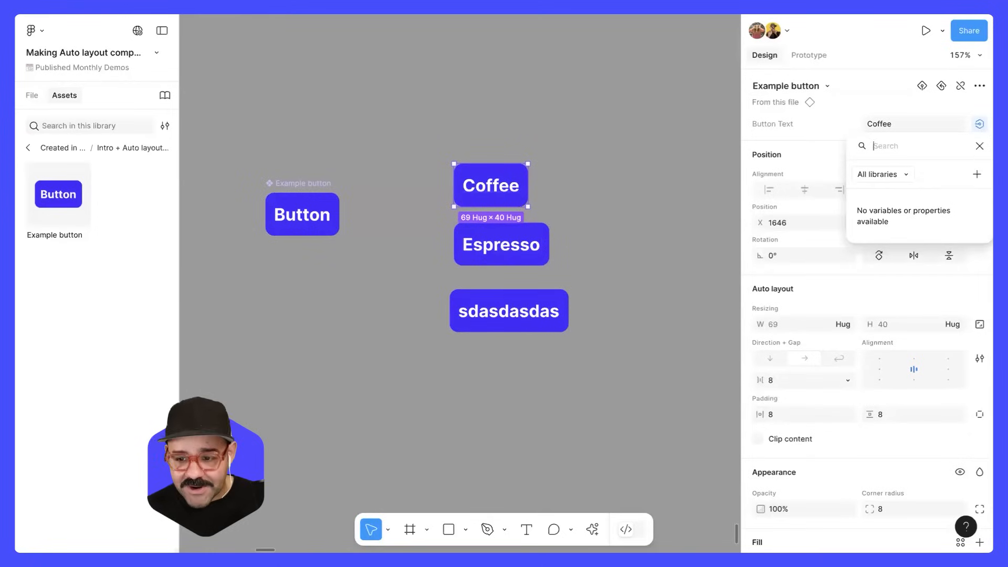
{"action": "key", "text": "Escape"}
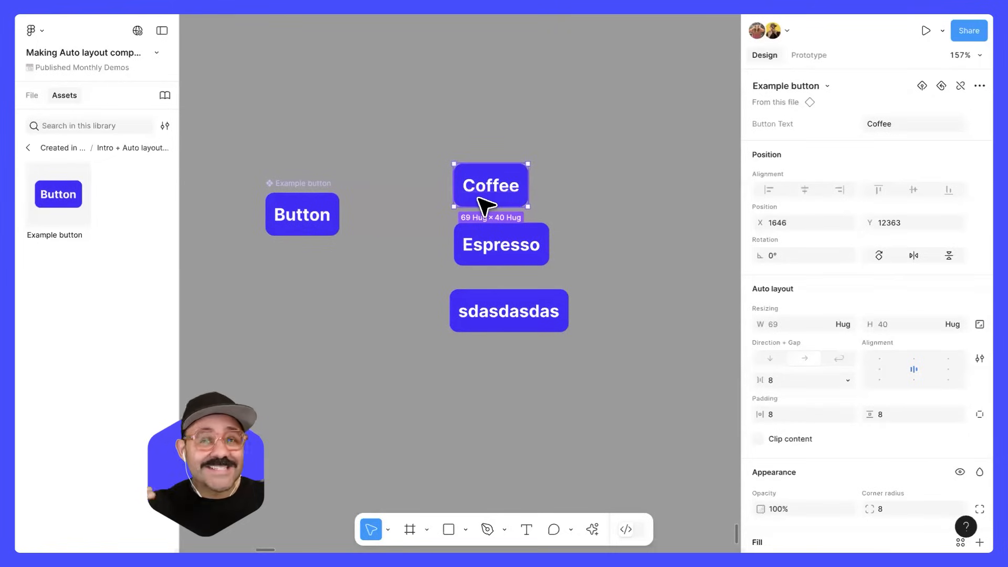
Arrange the Coffee, Espresso and sdasdasdas instances in one horizontal row with gaps of 18
{"action": "left_click_drag", "start_coordinate": [501, 318], "coordinate": [505, 310]}
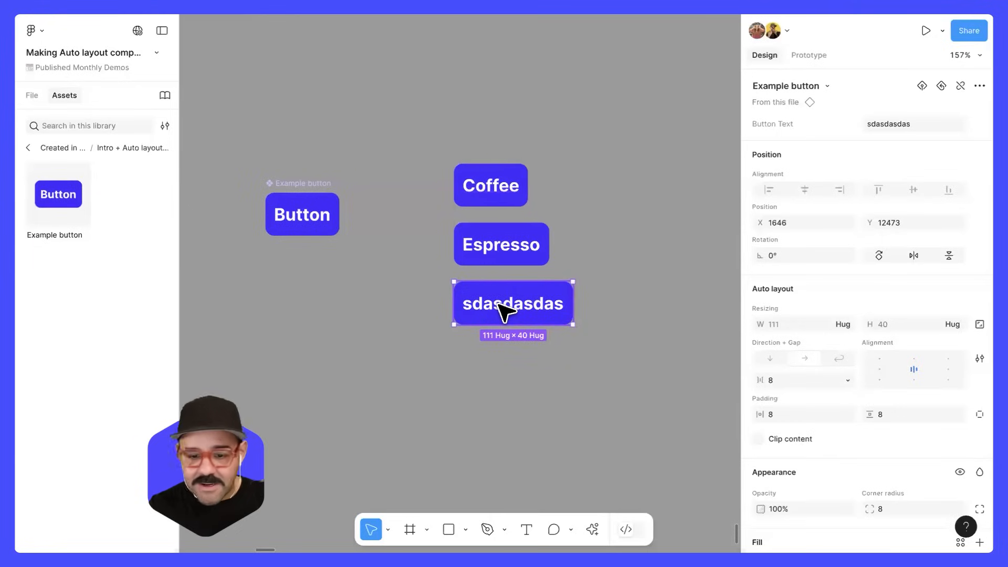
{"action": "scroll", "coordinate": [427, 344], "scroll_direction": "right", "scroll_amount": 5}
{"action": "left_click_drag", "start_coordinate": [457, 182], "coordinate": [420, 297]}
{"action": "left_click_drag", "start_coordinate": [400, 279], "coordinate": [492, 220]}
{"action": "left_click_drag", "start_coordinate": [397, 326], "coordinate": [604, 219]}
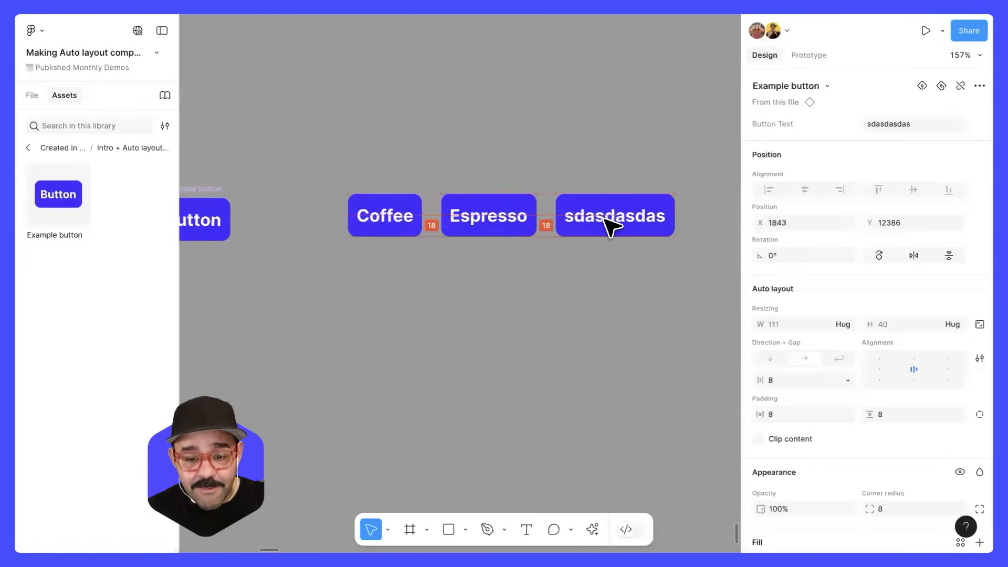
Place two copies of the sdasdasdas instance in a second row beneath the three buttons
{"action": "scroll", "coordinate": [604, 220], "scroll_direction": "right", "scroll_amount": 2}
{"action": "left_click_drag", "start_coordinate": [534, 211], "coordinate": [502, 263], "text": "alt"}
{"action": "left_click", "coordinate": [556, 346]}
Wrap all five button instances in an auto layout frame and rename it "tag cloud"
{"action": "left_click_drag", "start_coordinate": [608, 360], "coordinate": [363, 150]}
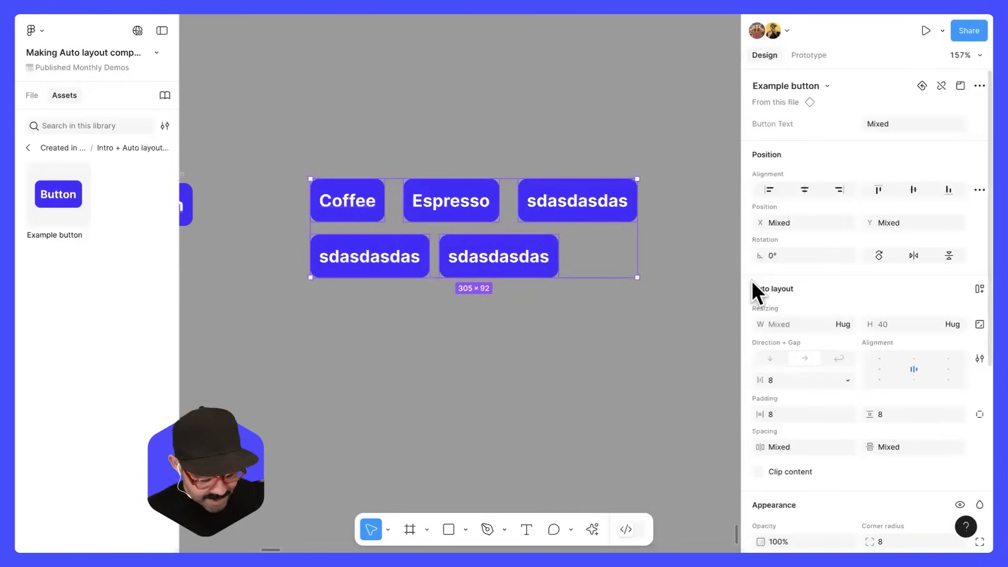
{"action": "key", "text": "shift+a"}
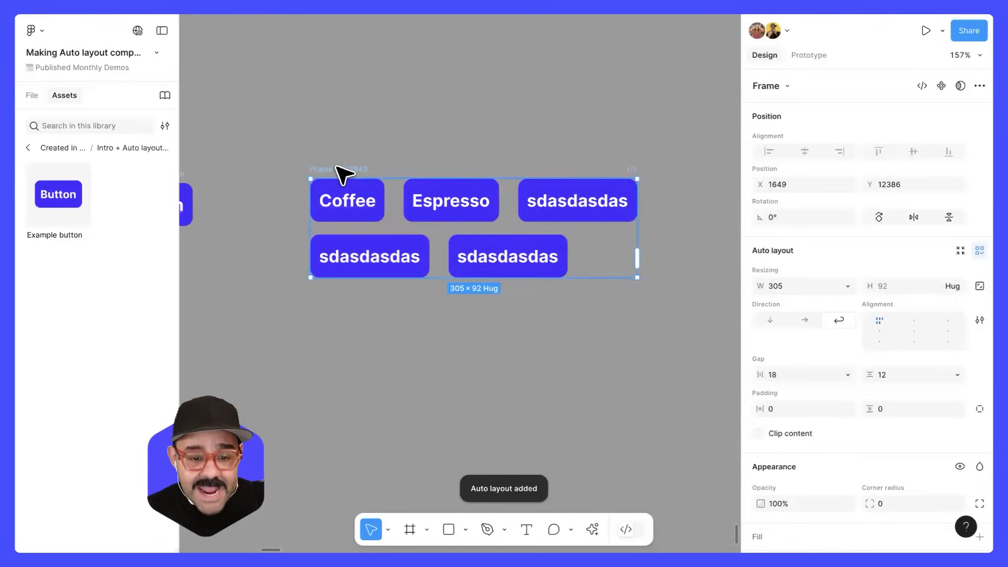
{"action": "double_click", "coordinate": [339, 169]}
{"action": "type", "text": "tag cloud"}
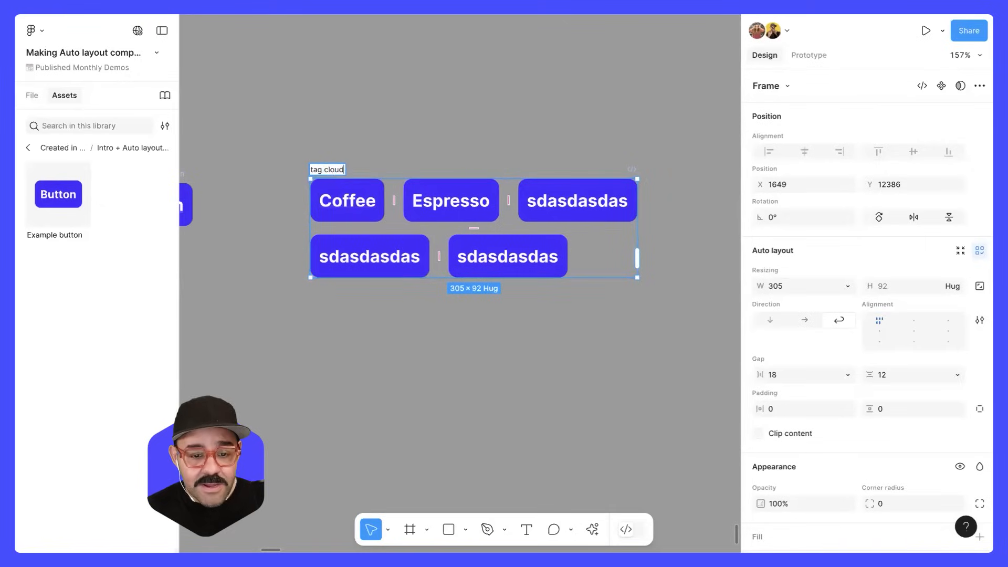
{"action": "key", "text": "Return"}
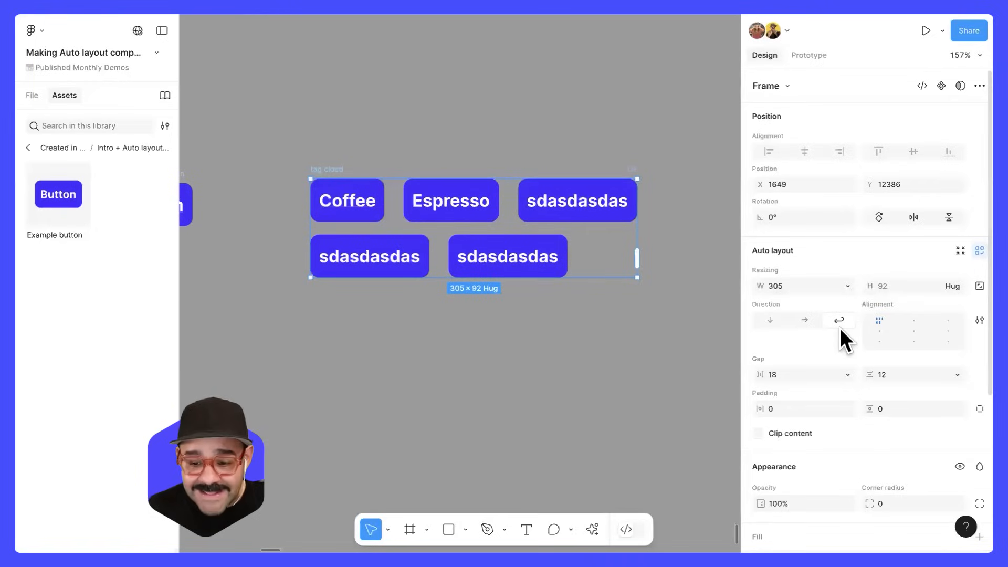
Widen the tag cloud frame to about 364 and move it to X 1693, Y 12430
{"action": "left_click_drag", "start_coordinate": [637, 239], "coordinate": [711, 252]}
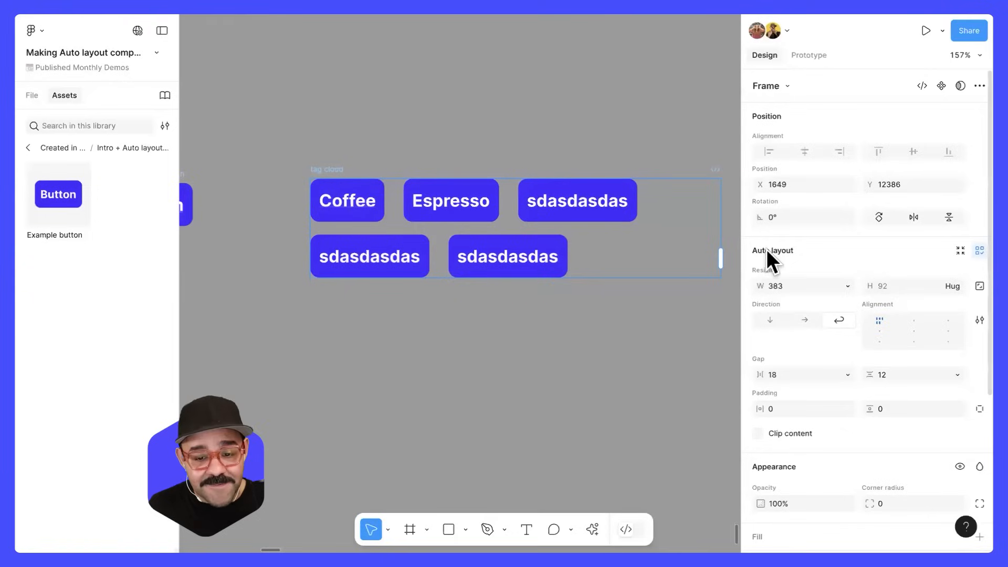
{"action": "left_click_drag", "start_coordinate": [721, 216], "coordinate": [706, 240]}
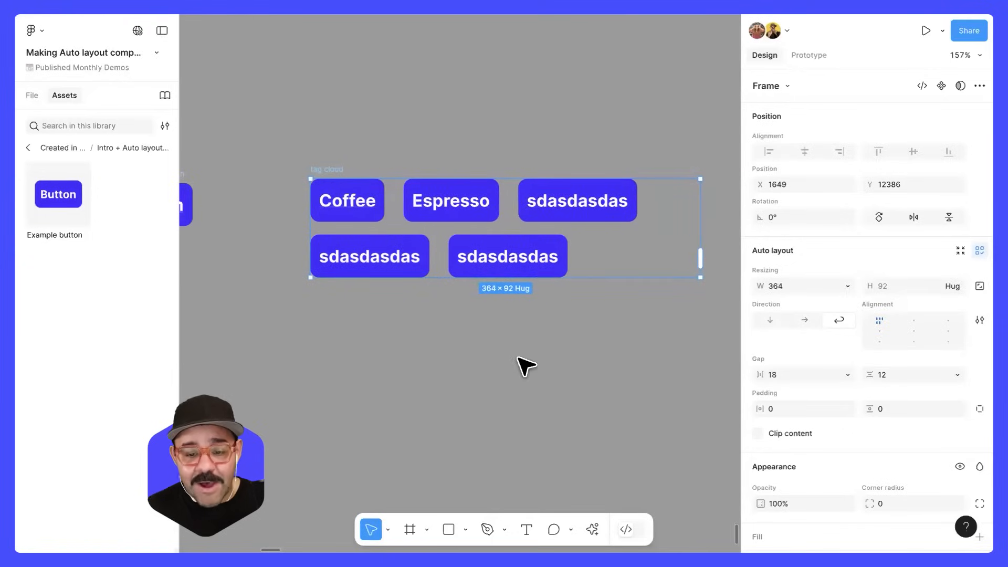
{"action": "left_click", "coordinate": [515, 319]}
{"action": "scroll", "coordinate": [517, 316], "scroll_direction": "down", "scroll_amount": 2}
{"action": "scroll", "coordinate": [492, 385], "scroll_direction": "down", "scroll_amount": 3}
{"action": "left_click", "coordinate": [408, 284]}
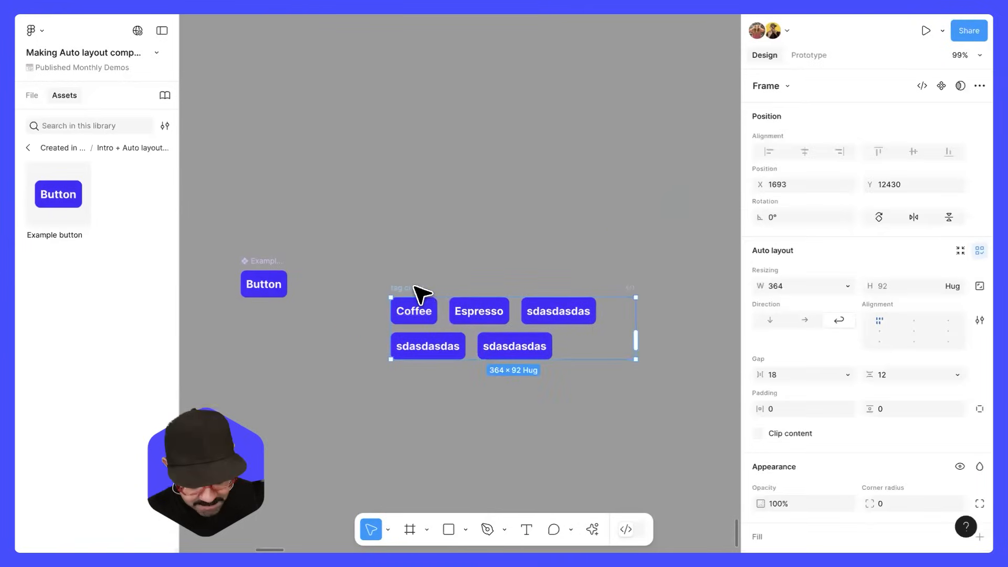
Draw a rectangle of about 376 × 231 directly above the tag cloud, aligned with its left edge
{"action": "key", "text": "r"}
{"action": "left_click_drag", "start_coordinate": [392, 128], "coordinate": [630, 285]}
{"action": "left_click_drag", "start_coordinate": [578, 265], "coordinate": [554, 238]}
{"action": "left_click_drag", "start_coordinate": [634, 247], "coordinate": [640, 248]}
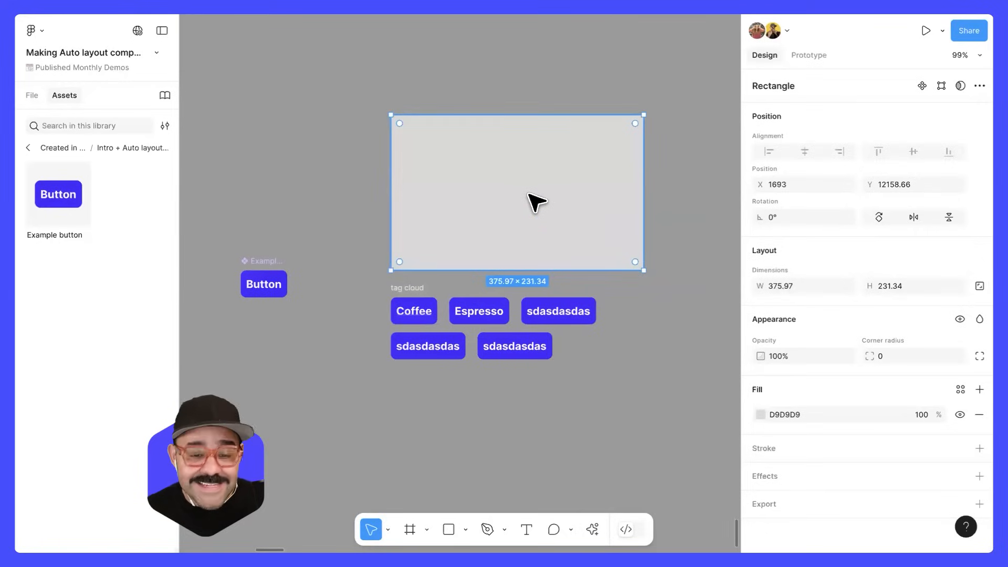
Change the rectangle's fill from a solid color to an image fill, keeping the checkered placeholder
{"action": "left_click", "coordinate": [761, 414]}
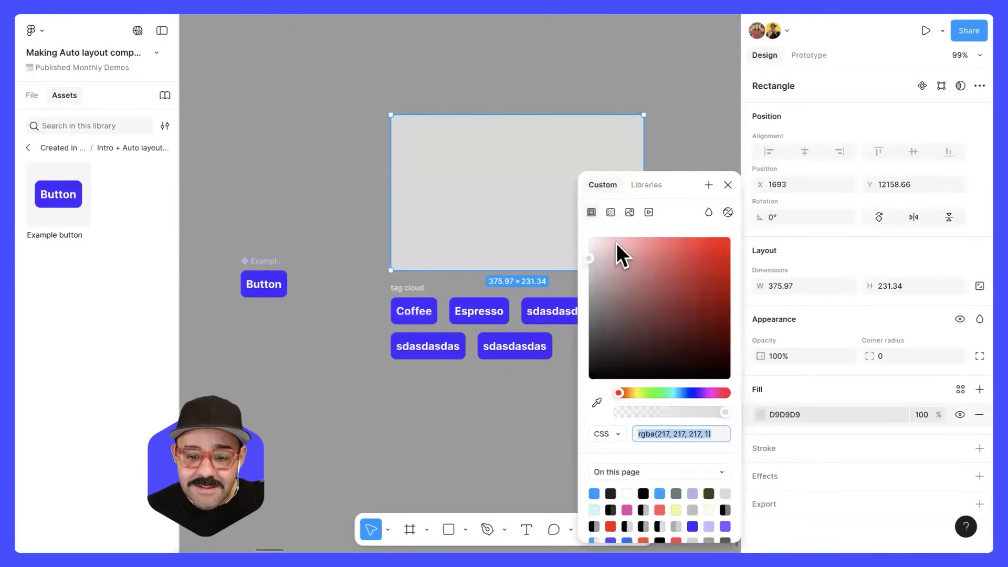
{"action": "left_click", "coordinate": [630, 212]}
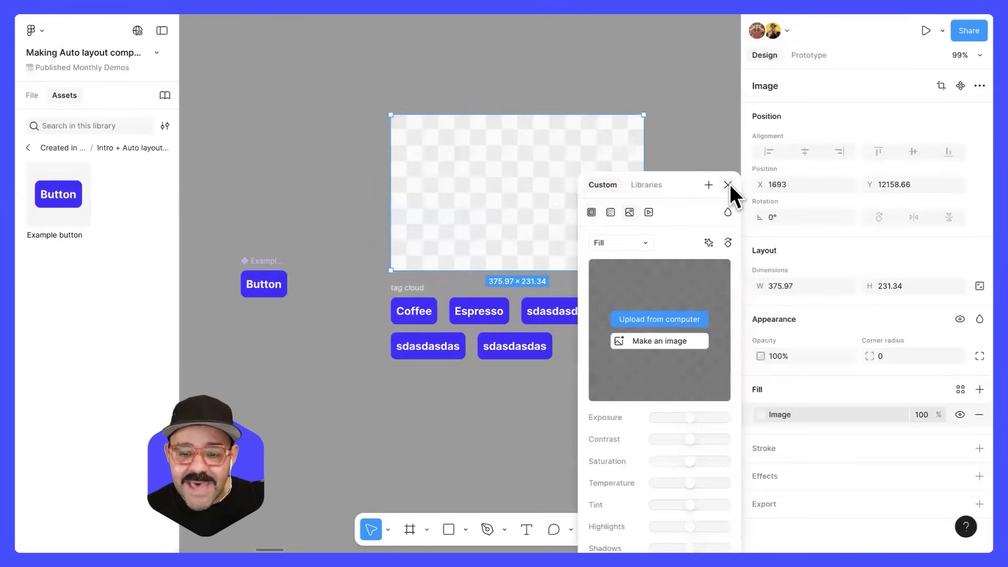
{"action": "left_click", "coordinate": [728, 184]}
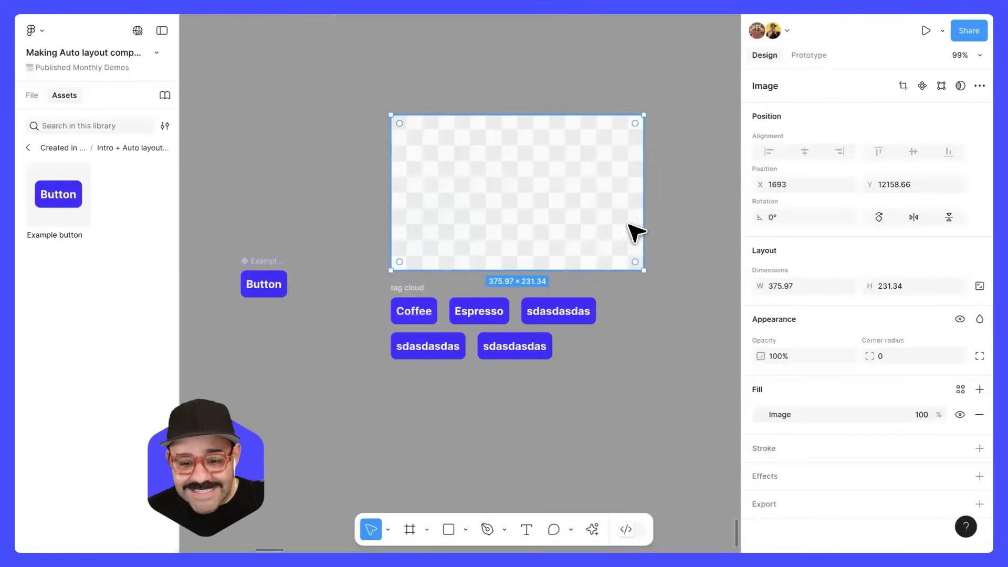
Narrow the image rectangle to about 349 wide and round its corners to a radius of 16
{"action": "mouse_move", "coordinate": [612, 223]}
{"action": "left_mouse_down"}
{"action": "mouse_move", "coordinate": [547, 219]}
{"action": "mouse_move", "coordinate": [613, 221]}
{"action": "left_mouse_up"}
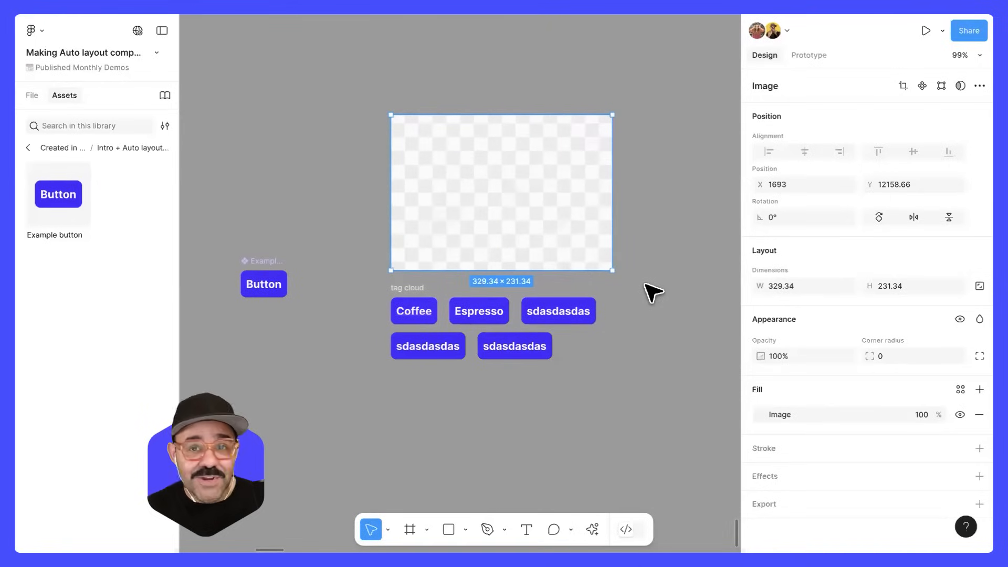
{"action": "mouse_move", "coordinate": [610, 244]}
{"action": "left_mouse_down"}
{"action": "mouse_move", "coordinate": [624, 249]}
{"action": "mouse_move", "coordinate": [628, 272]}
{"action": "mouse_move", "coordinate": [616, 260]}
{"action": "left_mouse_up"}
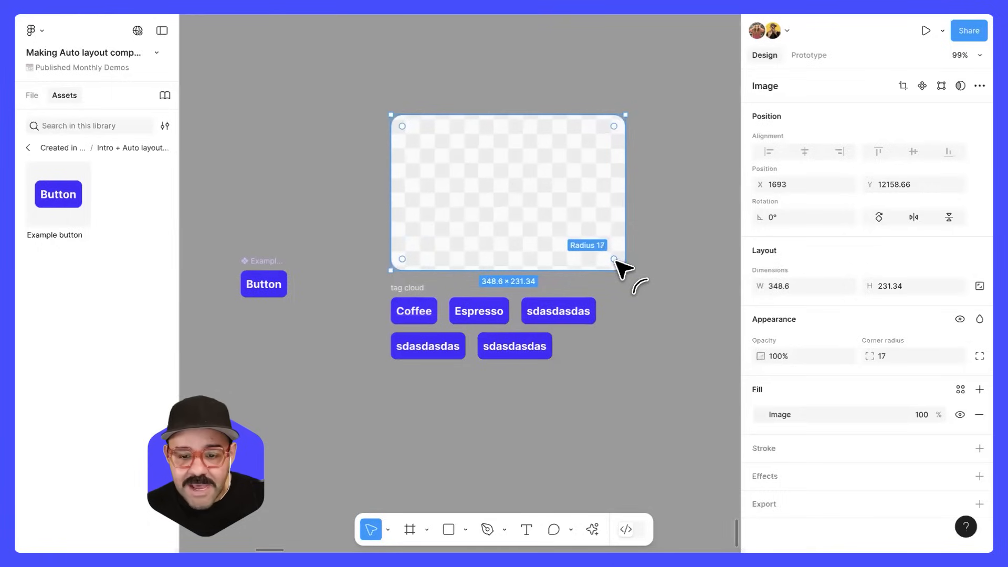
{"action": "left_click", "coordinate": [664, 275]}
{"action": "scroll", "coordinate": [452, 294], "scroll_direction": "down", "scroll_amount": 1}
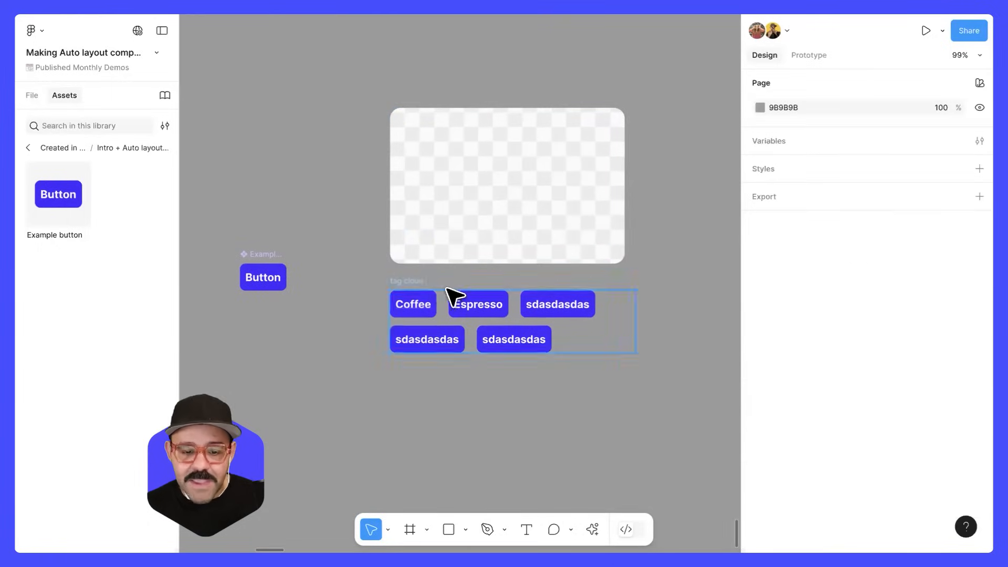
Draw a text box about 324 × 71 directly below the tag cloud
{"action": "left_click", "coordinate": [424, 152]}
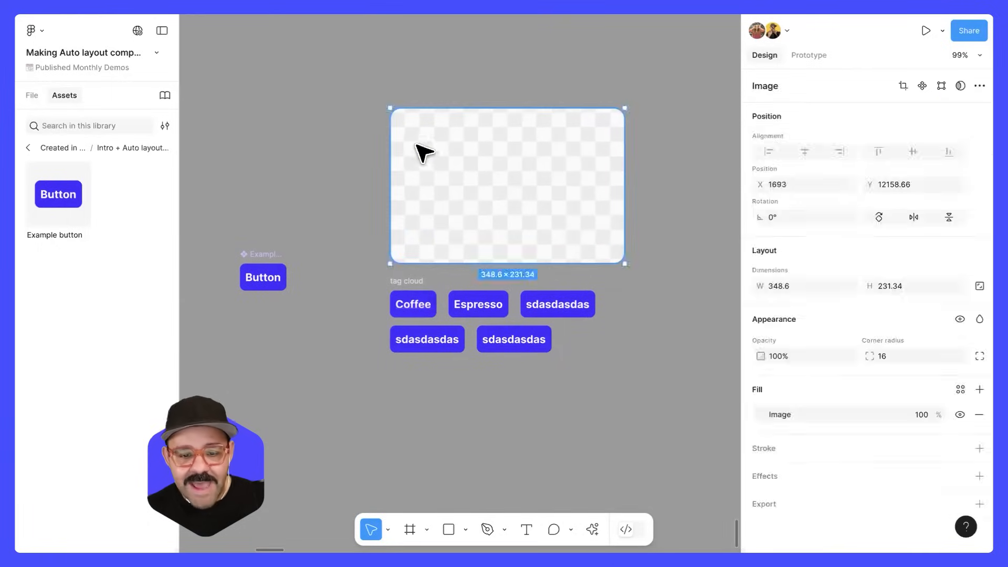
{"action": "left_click", "coordinate": [413, 283]}
{"action": "key", "text": "t"}
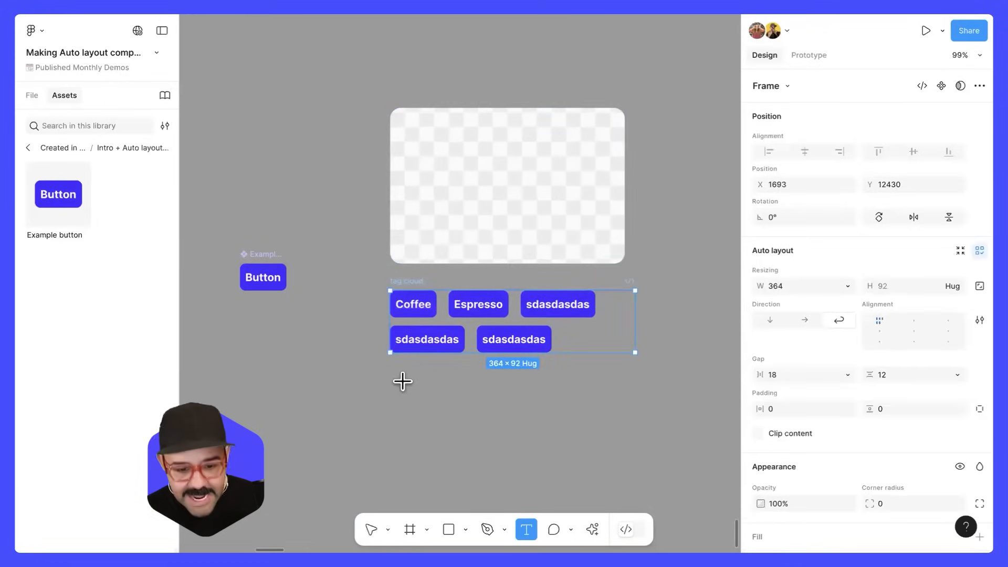
{"action": "left_click_drag", "start_coordinate": [400, 379], "coordinate": [620, 427]}
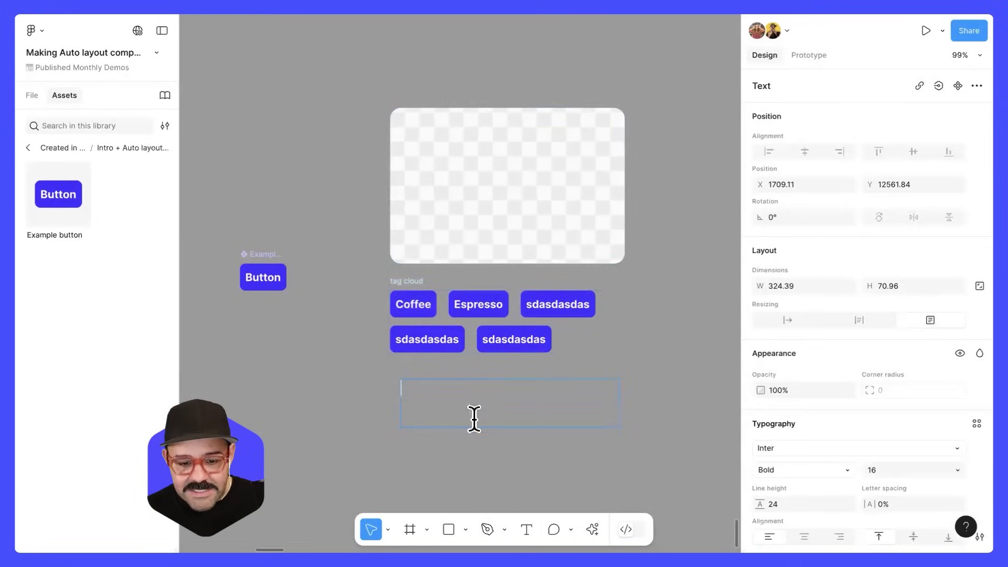
Fill the empty text box using the AI rewrite action with the prompt "Write me a sentence about coffee"
{"action": "key", "text": "super+k"}
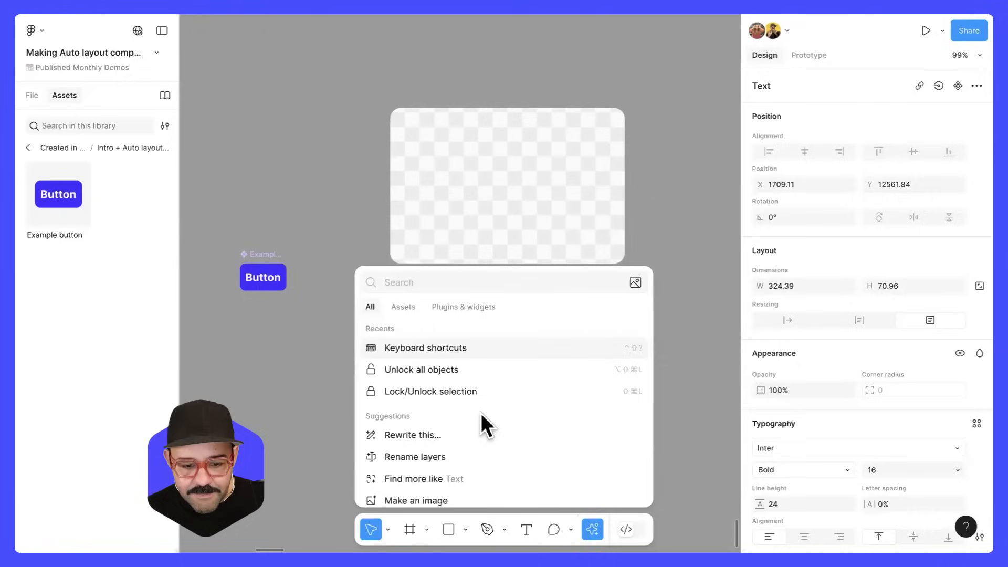
{"action": "left_click", "coordinate": [482, 434]}
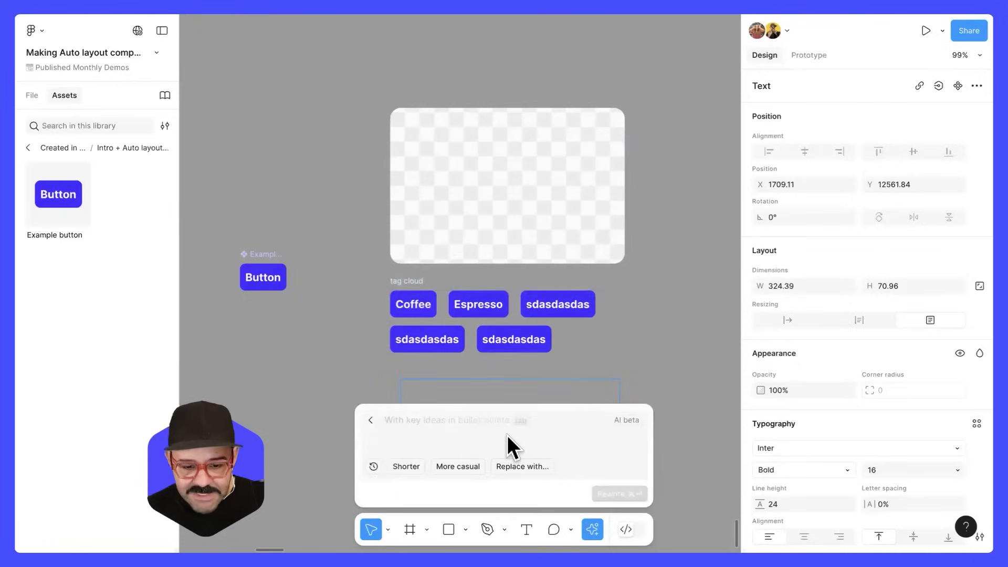
{"action": "type", "text": "Write me a sentence about coffee"}
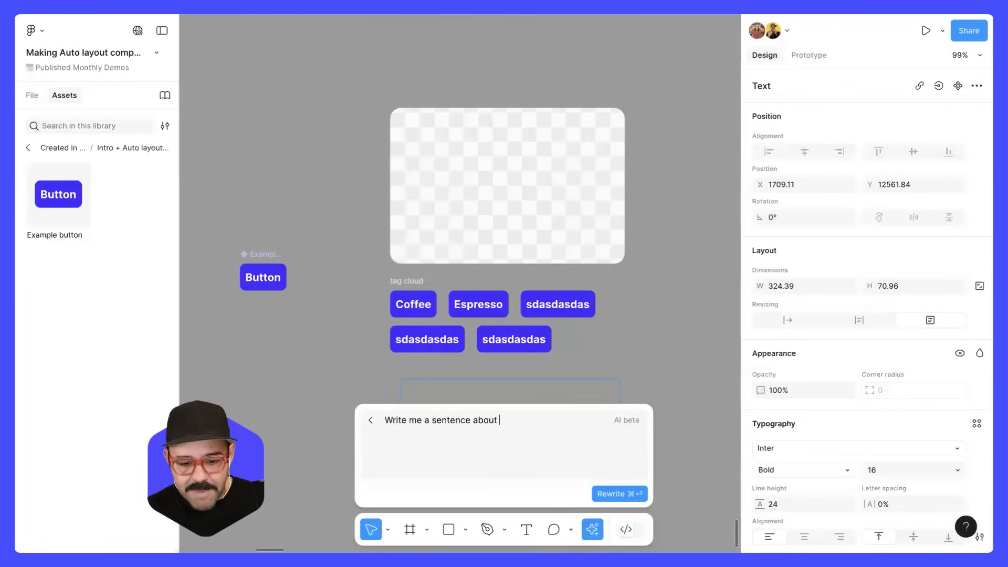
{"action": "left_click", "coordinate": [614, 491]}
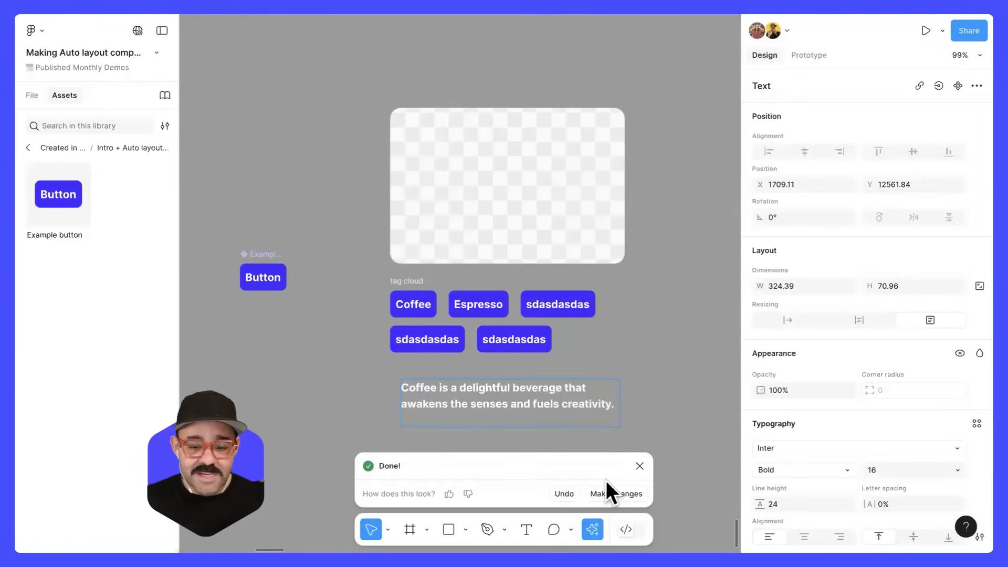
{"action": "left_click", "coordinate": [643, 466]}
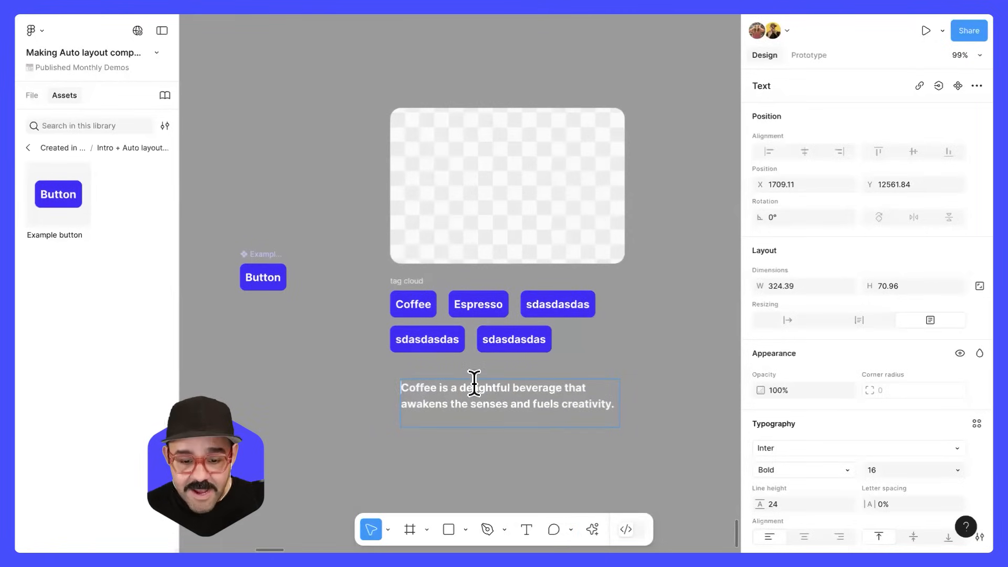
Move the text box to X 1693, in line with the tag cloud's left edge, and make its height fit the text automatically
{"action": "left_click", "coordinate": [492, 419]}
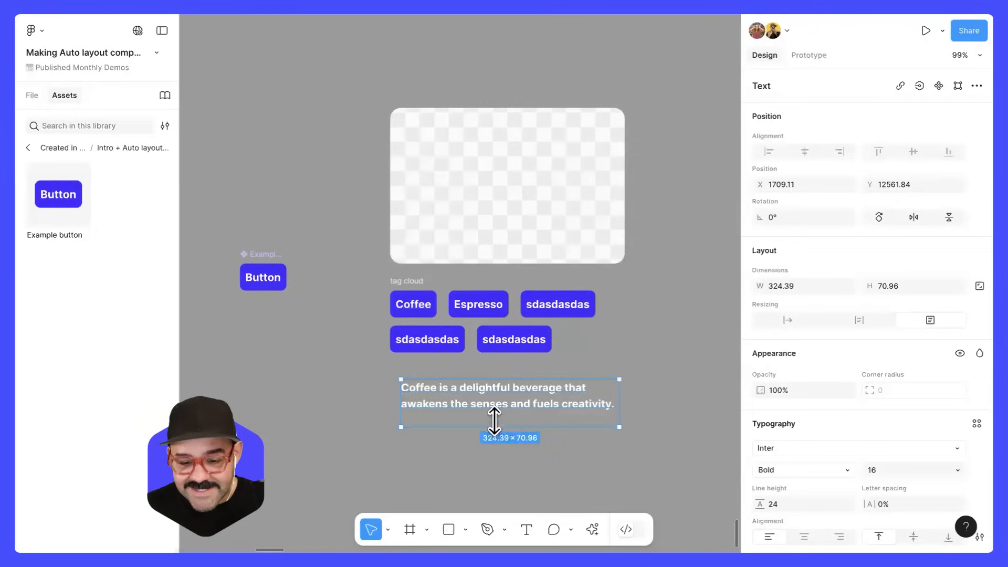
{"action": "left_click_drag", "start_coordinate": [521, 413], "coordinate": [508, 405]}
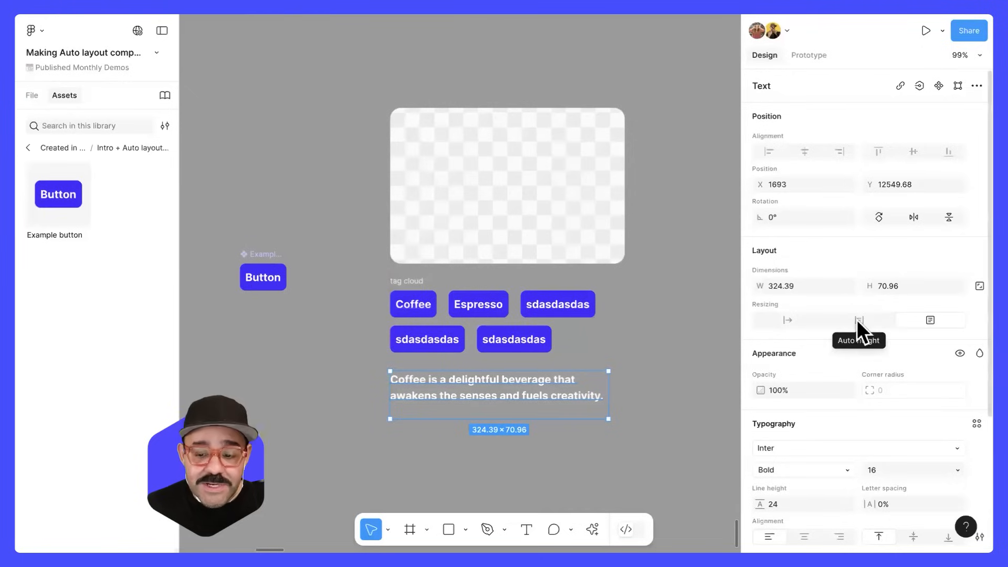
{"action": "scroll", "coordinate": [540, 444], "scroll_direction": "up", "scroll_amount": 3}
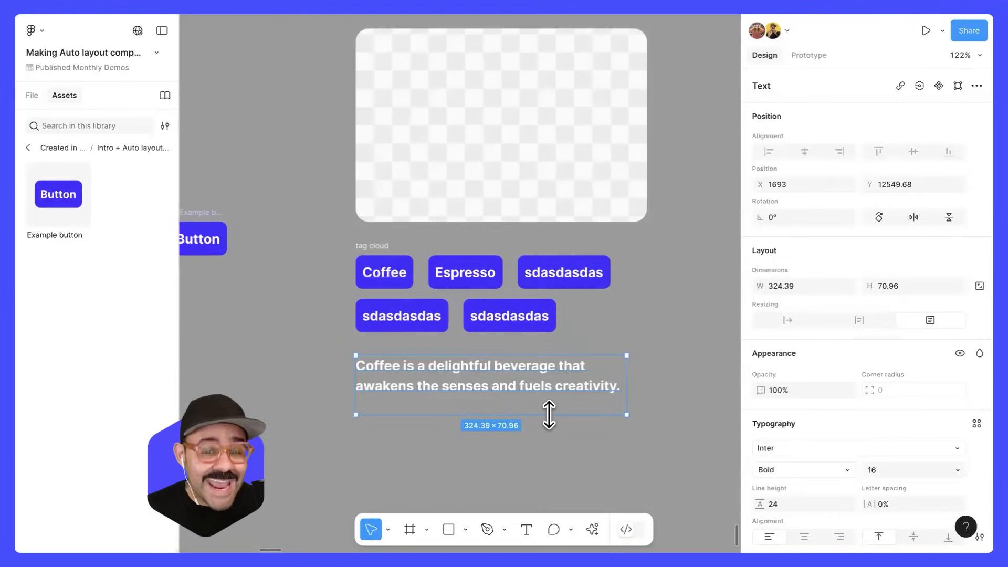
{"action": "left_click_drag", "start_coordinate": [549, 415], "coordinate": [547, 446]}
{"action": "double_click", "coordinate": [547, 446]}
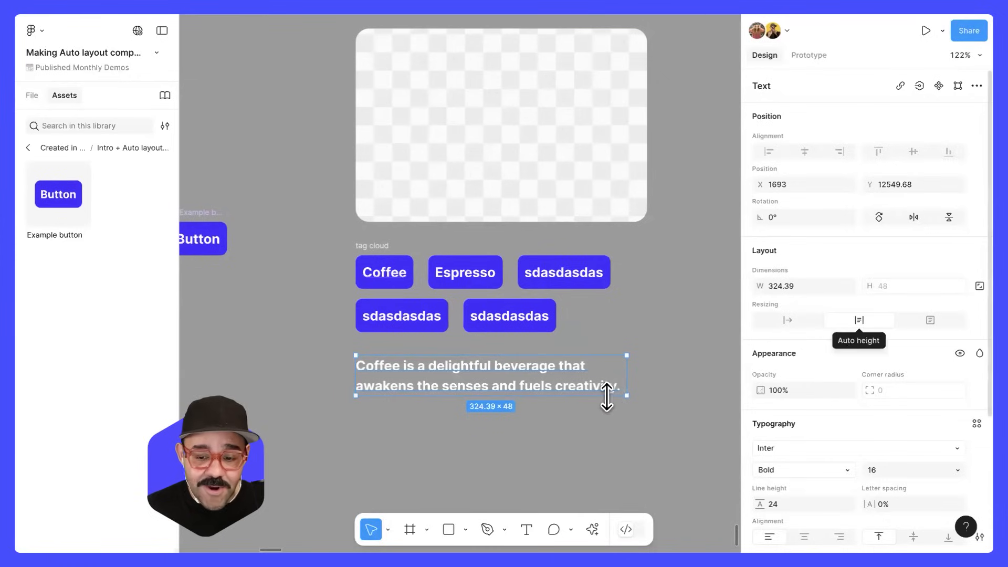
Stretch the text box taller, return it to auto height, and widen it to 348.6 to match the image rectangle
{"action": "left_click_drag", "start_coordinate": [588, 449], "coordinate": [589, 450]}
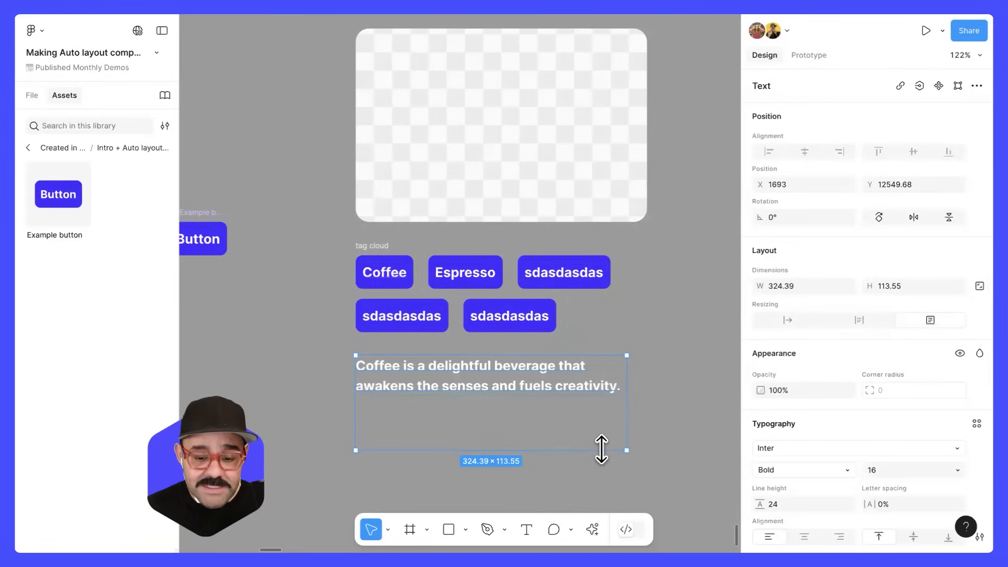
{"action": "mouse_move", "coordinate": [628, 418]}
{"action": "left_mouse_down"}
{"action": "mouse_move", "coordinate": [430, 416]}
{"action": "mouse_move", "coordinate": [650, 408]}
{"action": "mouse_move", "coordinate": [635, 405]}
{"action": "left_mouse_up"}
{"action": "double_click", "coordinate": [476, 450]}
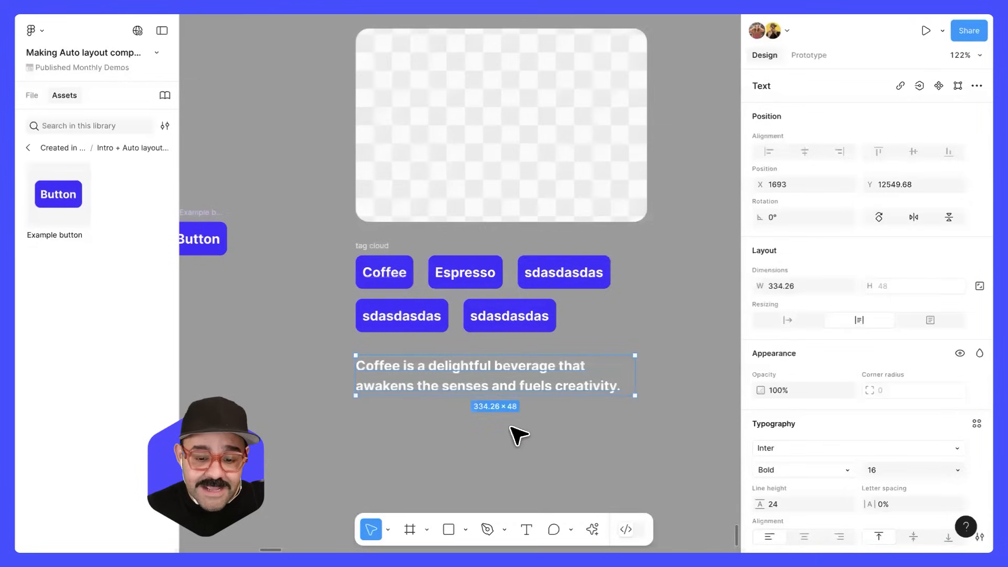
{"action": "mouse_move", "coordinate": [635, 370]}
{"action": "left_mouse_down"}
{"action": "mouse_move", "coordinate": [550, 377]}
{"action": "mouse_move", "coordinate": [645, 378]}
{"action": "mouse_move", "coordinate": [578, 387]}
{"action": "mouse_move", "coordinate": [644, 387]}
{"action": "left_mouse_up"}
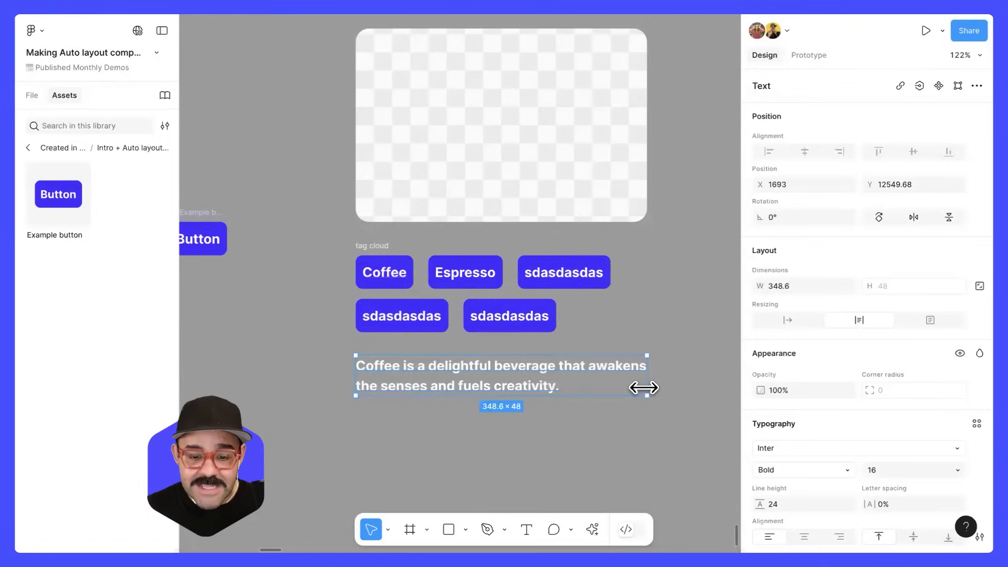
{"action": "left_click", "coordinate": [585, 435]}
Wrap the image rectangle, the tag cloud and the coffee text together in a vertical auto layout frame
{"action": "scroll", "coordinate": [417, 184], "scroll_direction": "down", "scroll_amount": 2}
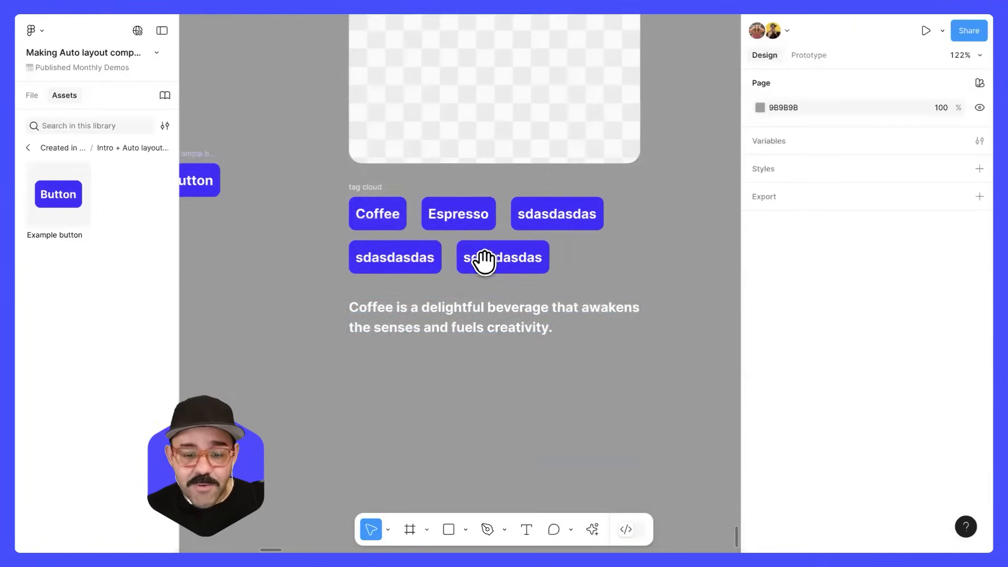
{"action": "scroll", "coordinate": [480, 259], "scroll_direction": "up", "scroll_amount": 3}
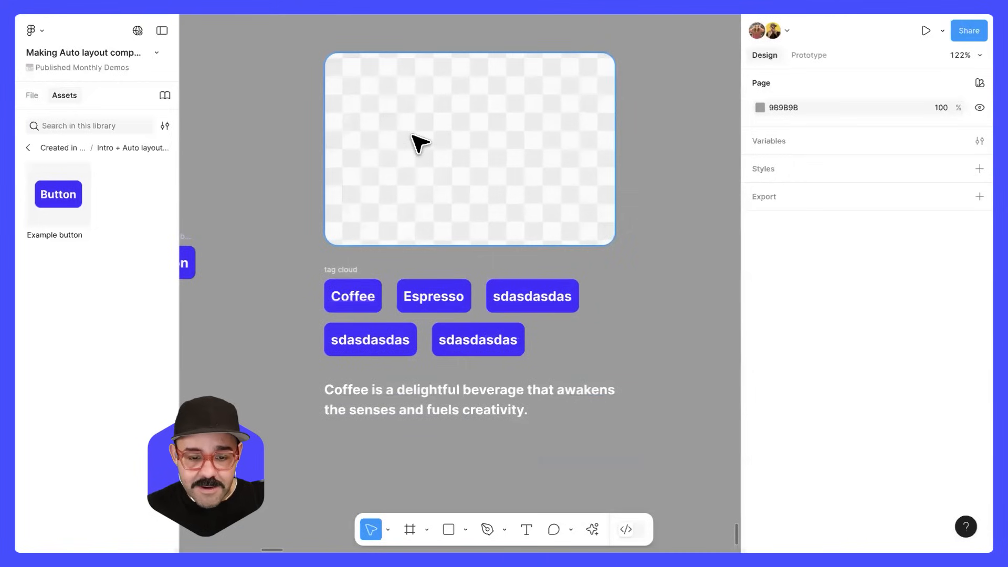
{"action": "left_click", "coordinate": [372, 231]}
{"action": "left_click", "coordinate": [348, 270], "text": "shift"}
{"action": "left_click", "coordinate": [347, 390], "text": "shift"}
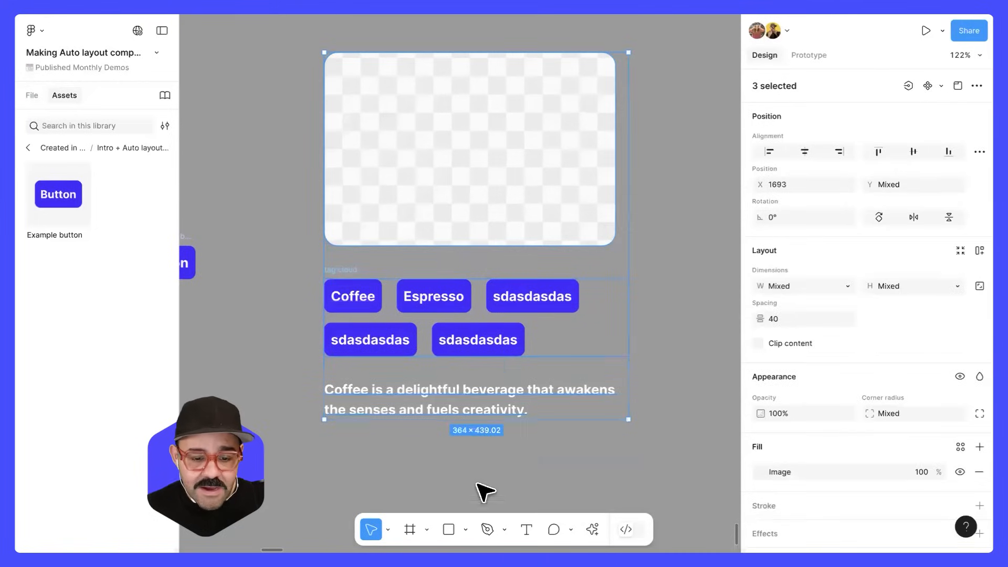
{"action": "key", "text": "shift+a"}
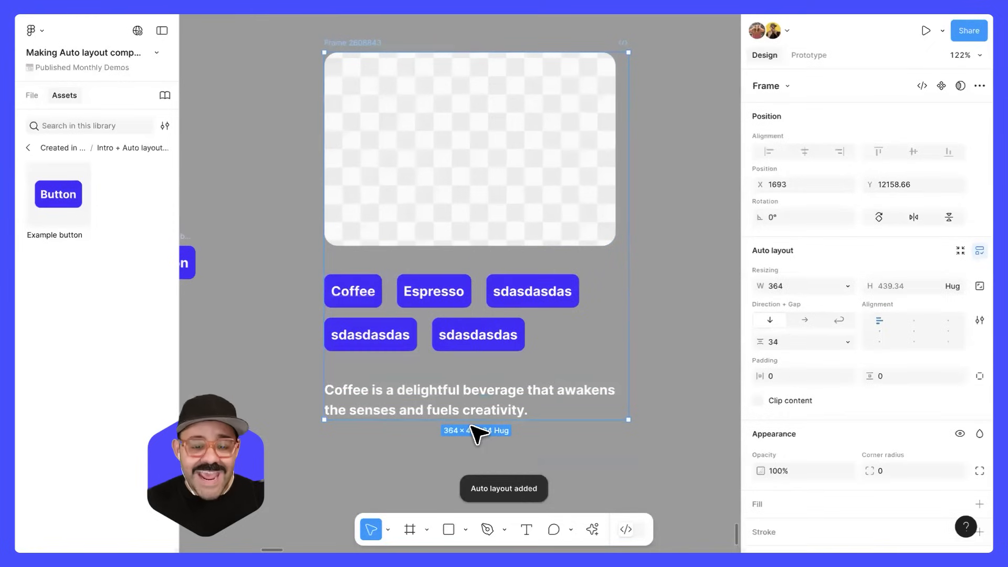
Rename the new auto layout frame to Card and widen it to 419
{"action": "left_click", "coordinate": [33, 97]}
{"action": "double_click", "coordinate": [77, 247]}
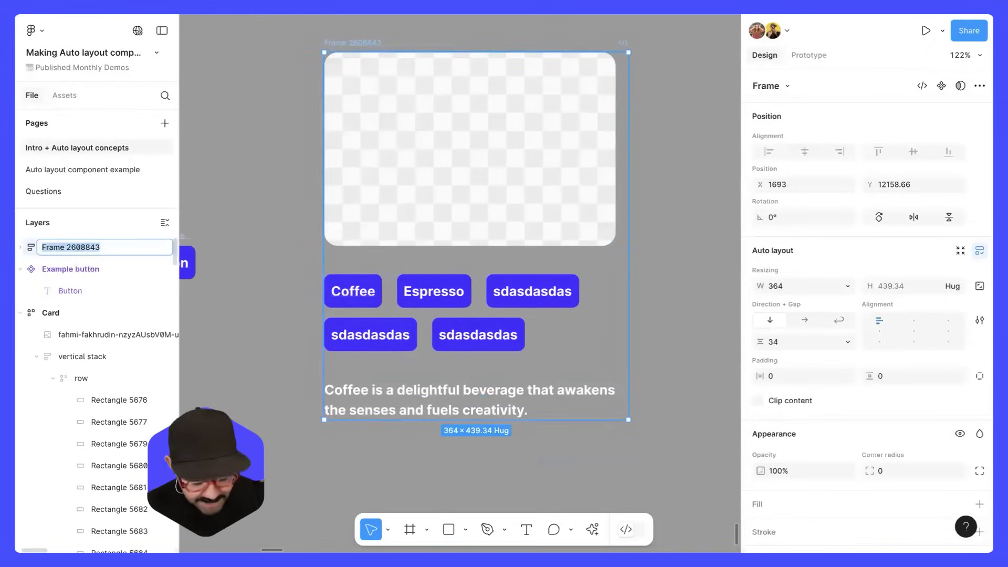
{"action": "key", "text": "Return"}
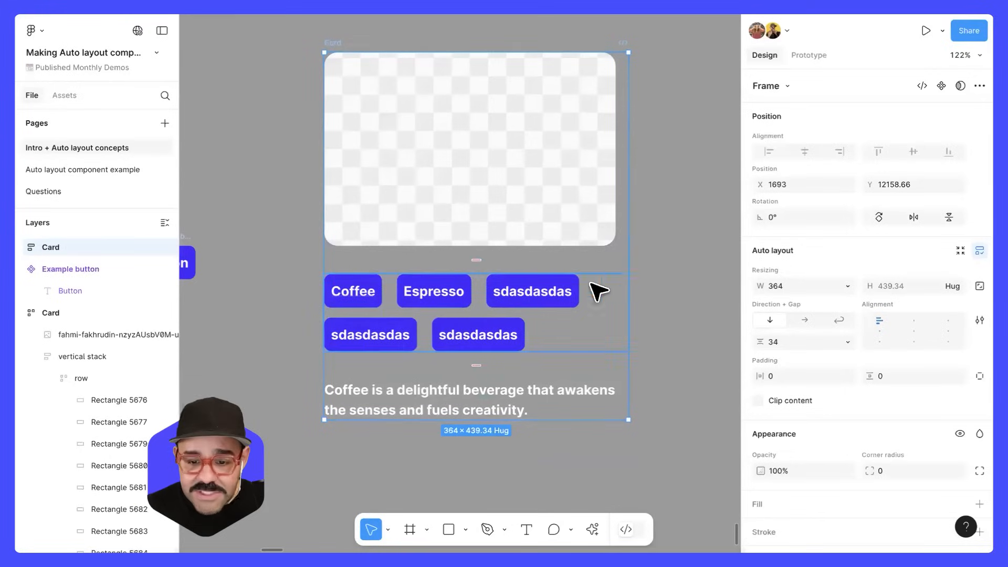
{"action": "left_click_drag", "start_coordinate": [626, 263], "coordinate": [668, 297]}
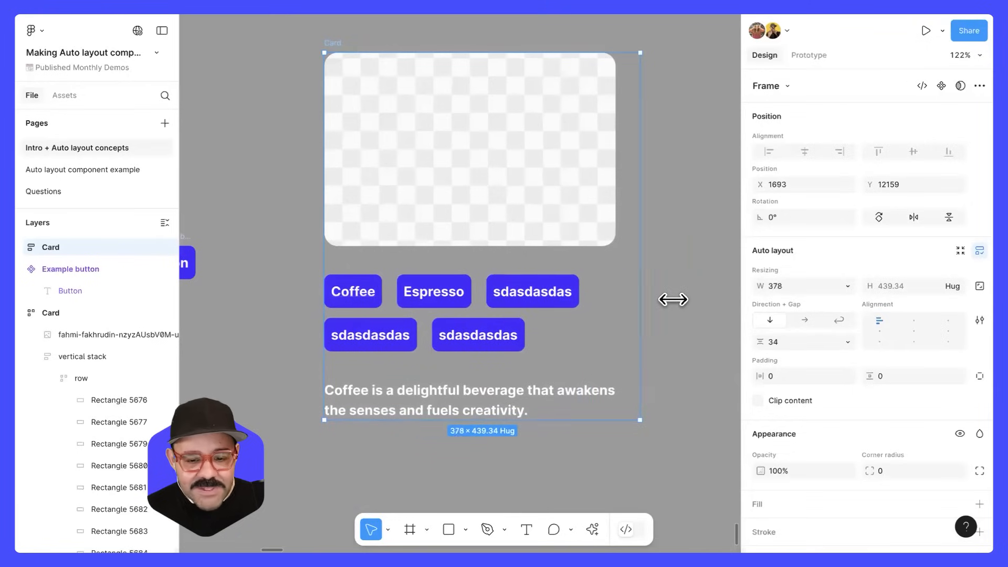
Change the coffee sentence's text fill to black (000000)
{"action": "left_click", "coordinate": [513, 409]}
{"action": "scroll", "coordinate": [785, 429], "scroll_direction": "down", "scroll_amount": 3}
{"action": "left_click", "coordinate": [760, 507]}
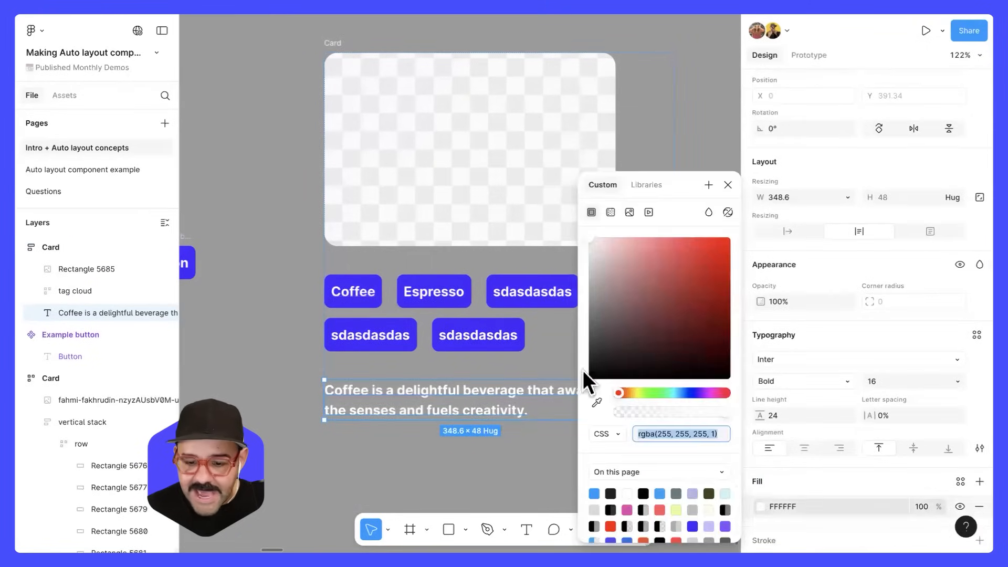
{"action": "left_click_drag", "start_coordinate": [591, 372], "coordinate": [484, 447]}
{"action": "left_click", "coordinate": [484, 449]}
Add a solid white (FFFFFF) fill to the new Card frame
{"action": "left_click", "coordinate": [334, 41]}
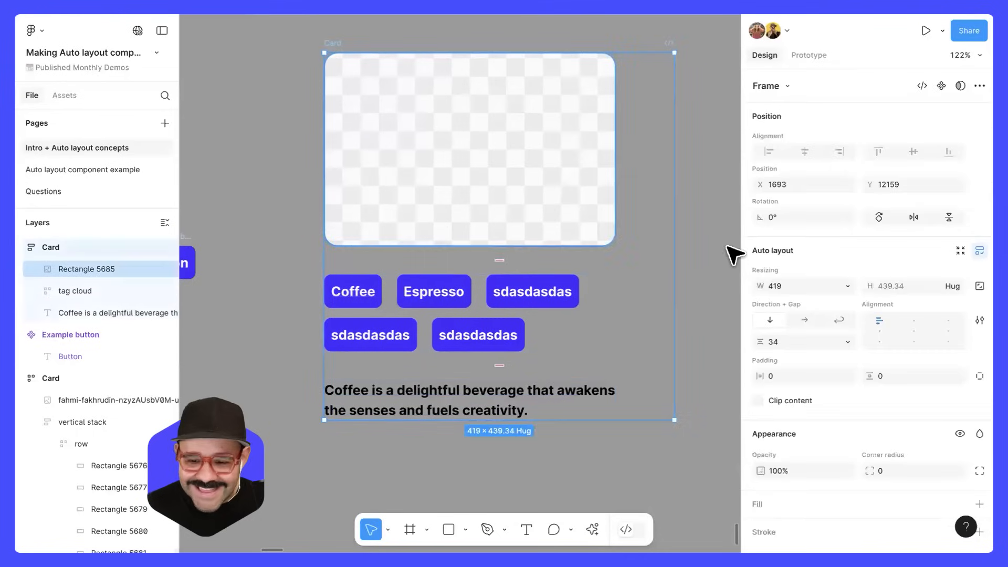
{"action": "scroll", "coordinate": [777, 429], "scroll_direction": "down", "scroll_amount": 5}
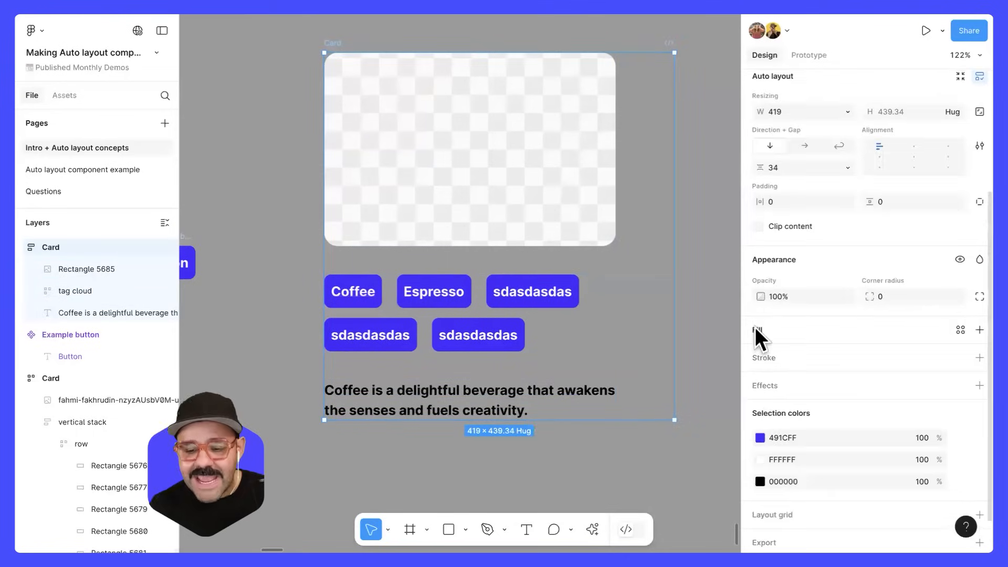
{"action": "left_click", "coordinate": [757, 330]}
{"action": "left_click", "coordinate": [722, 185]}
{"action": "left_click_drag", "start_coordinate": [674, 281], "coordinate": [649, 300]}
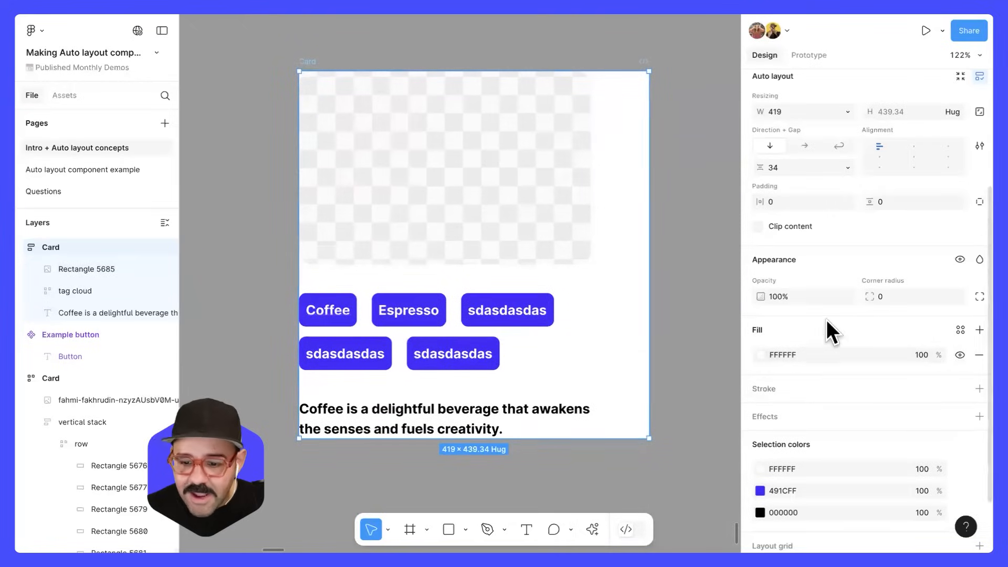
{"action": "scroll", "coordinate": [826, 330], "scroll_direction": "down", "scroll_amount": 3}
{"action": "scroll", "coordinate": [308, 244], "scroll_direction": "up", "scroll_amount": 10}
{"action": "scroll", "coordinate": [322, 248], "scroll_direction": "down", "scroll_amount": 5}
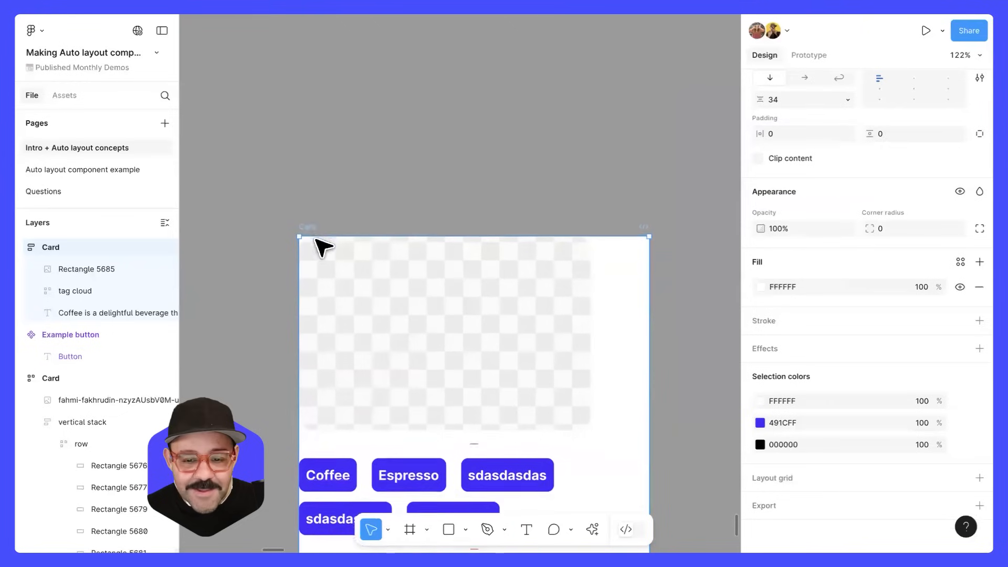
{"action": "scroll", "coordinate": [323, 247], "scroll_direction": "down", "scroll_amount": 5}
{"action": "scroll", "coordinate": [321, 248], "scroll_direction": "up", "scroll_amount": 1}
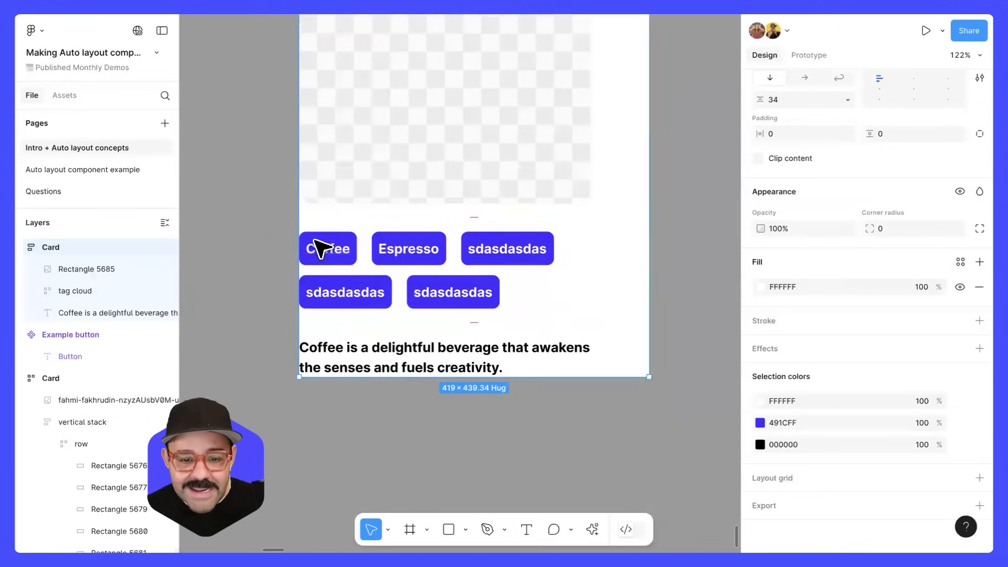
{"action": "scroll", "coordinate": [321, 248], "scroll_direction": "up", "scroll_amount": 3}
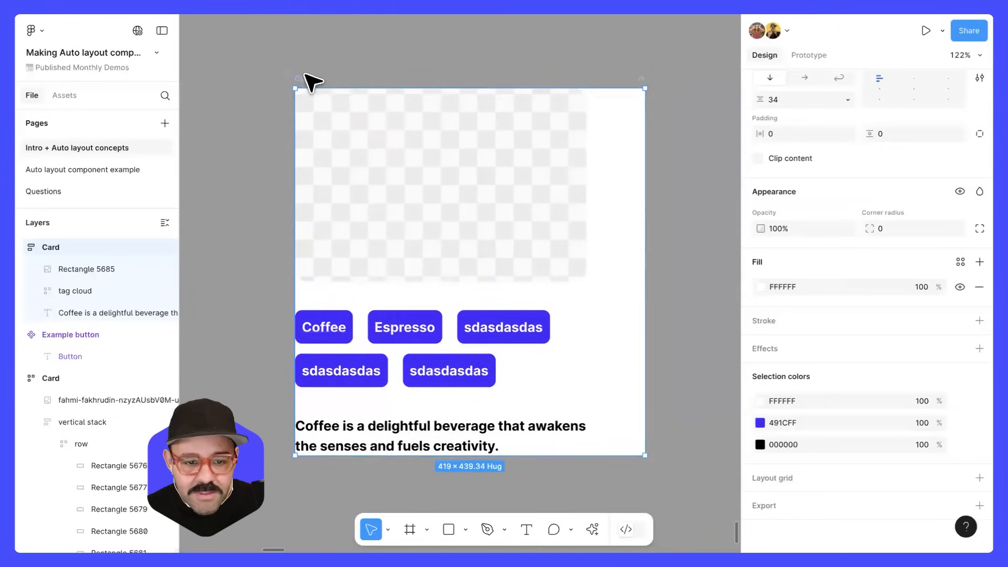
{"action": "left_click", "coordinate": [337, 71]}
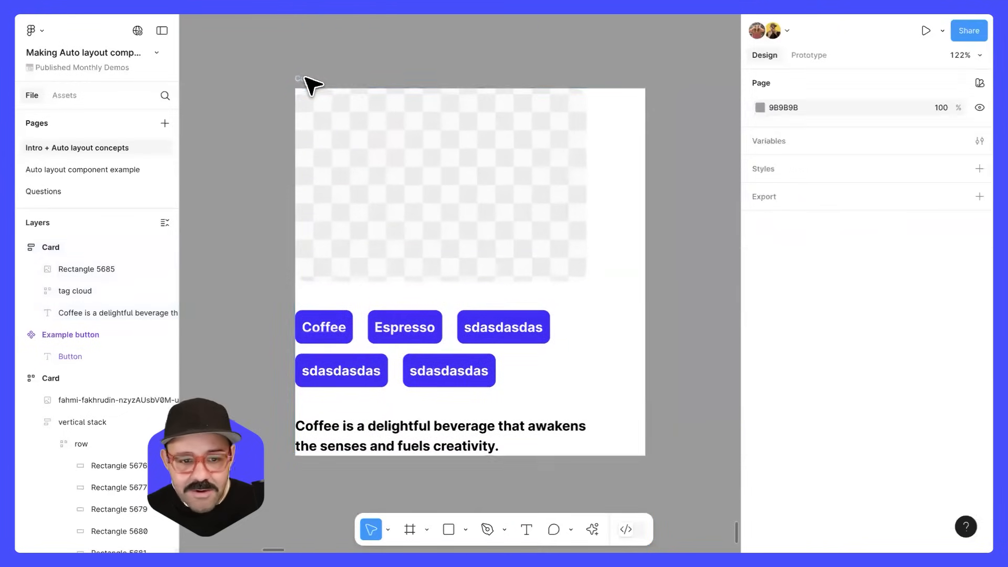
Set the Card frame's padding to 24 vertically and 16 horizontally
{"action": "left_click", "coordinate": [307, 80]}
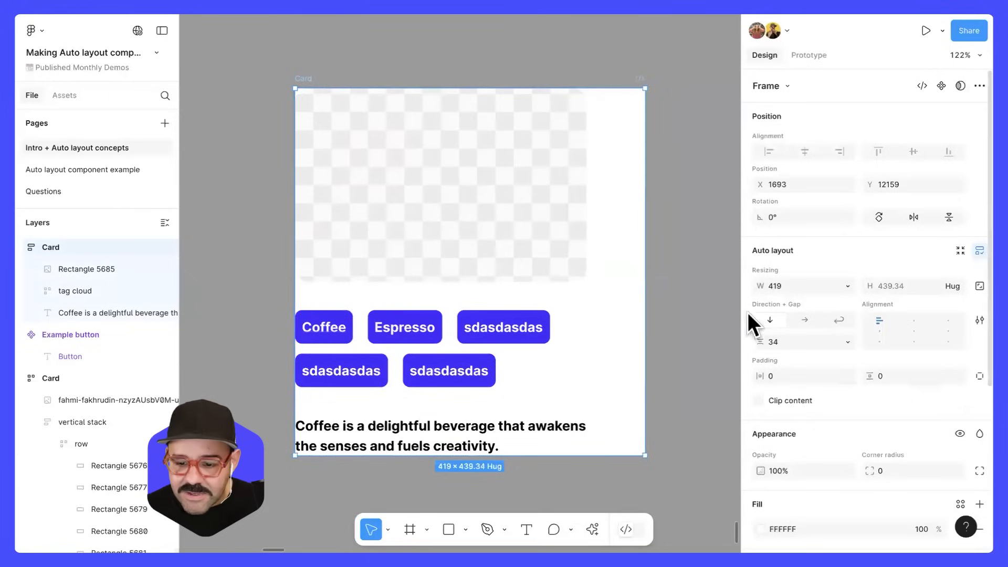
{"action": "left_click", "coordinate": [784, 376]}
{"action": "type", "text": "24"}
{"action": "key", "text": "Return"}
{"action": "left_click", "coordinate": [801, 377]}
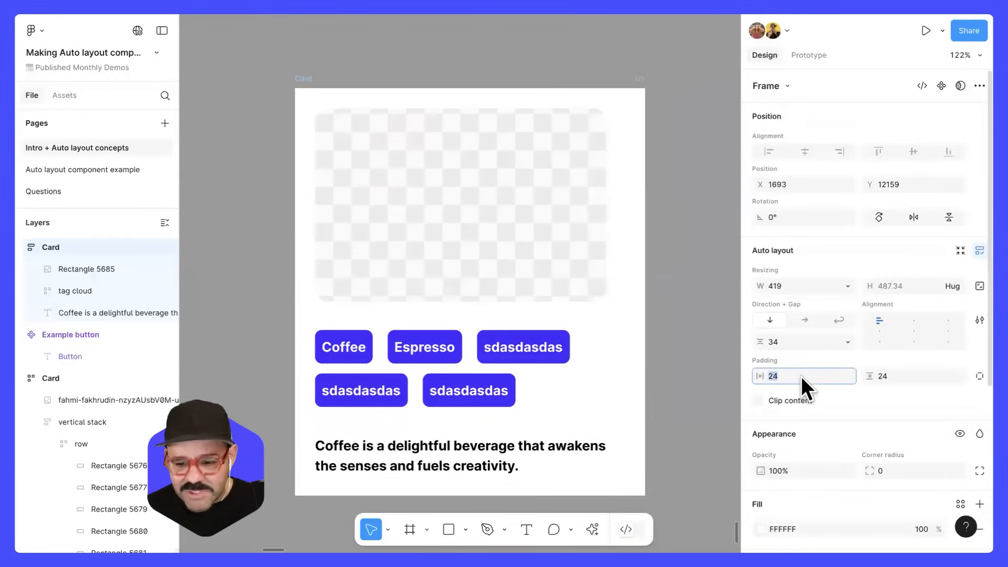
{"action": "type", "text": "16"}
{"action": "key", "text": "Return"}
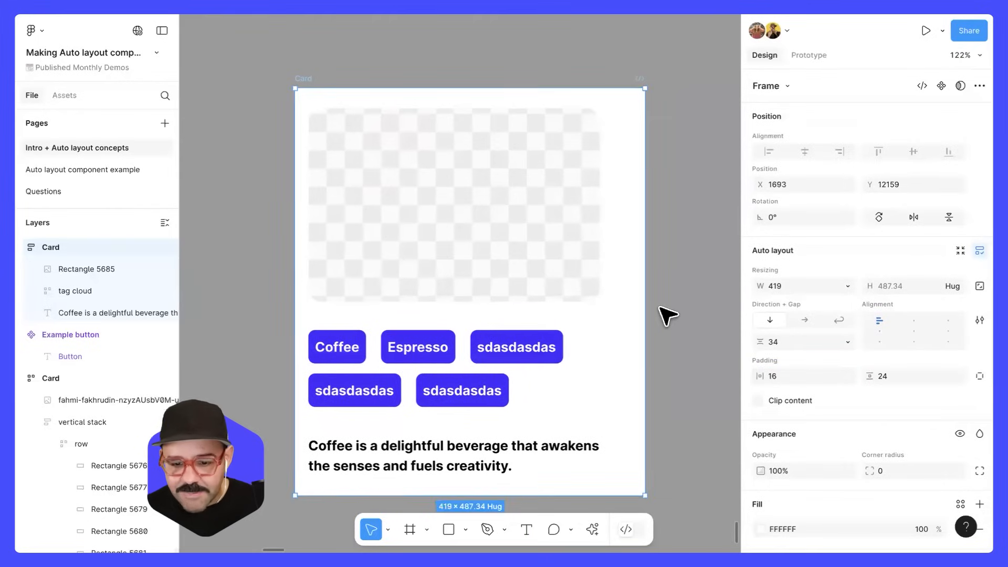
Try stretching the image and the coffee sentence one by one to fill the card's inner width
{"action": "left_click", "coordinate": [501, 465]}
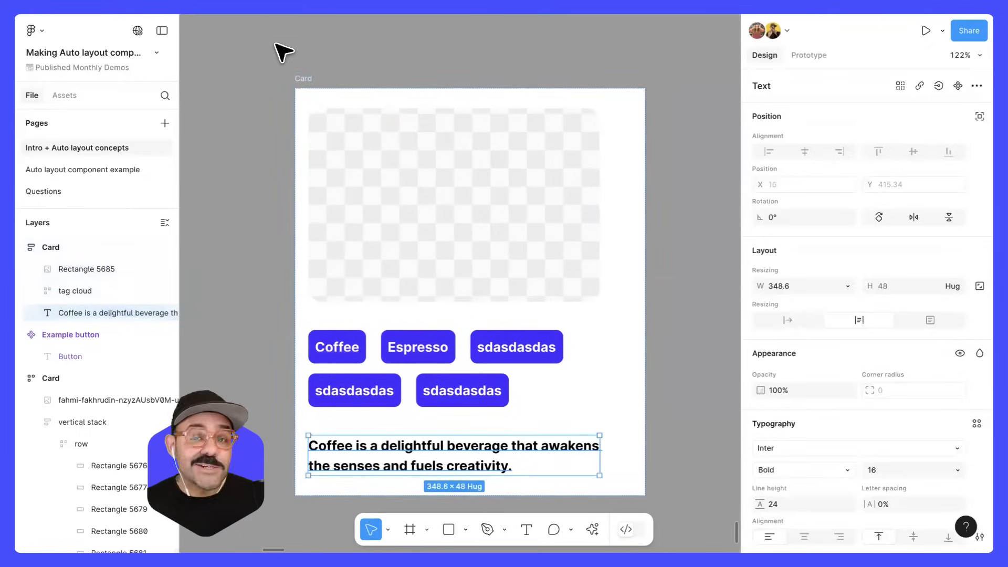
{"action": "left_click", "coordinate": [500, 232]}
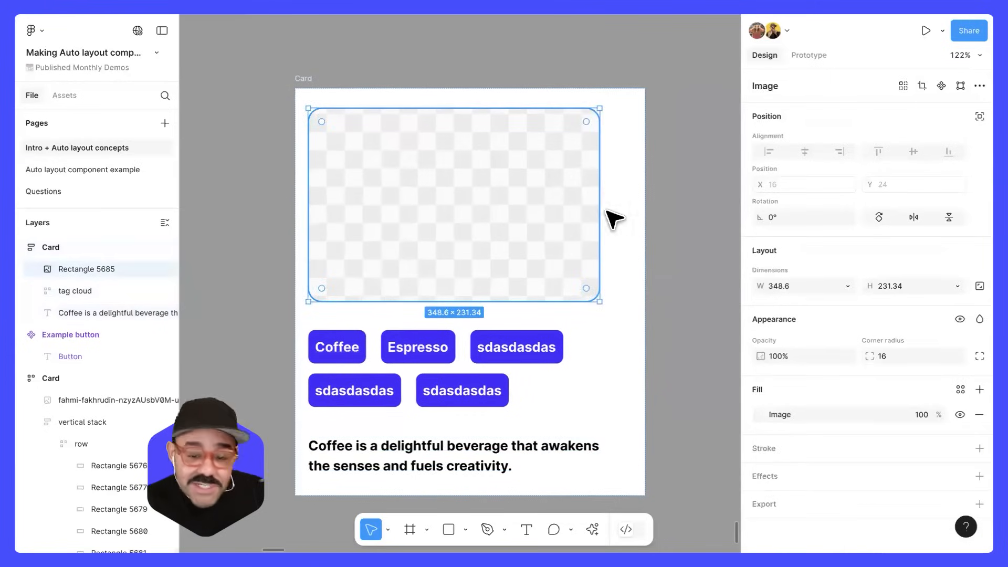
{"action": "left_click_drag", "start_coordinate": [604, 205], "coordinate": [634, 206]}
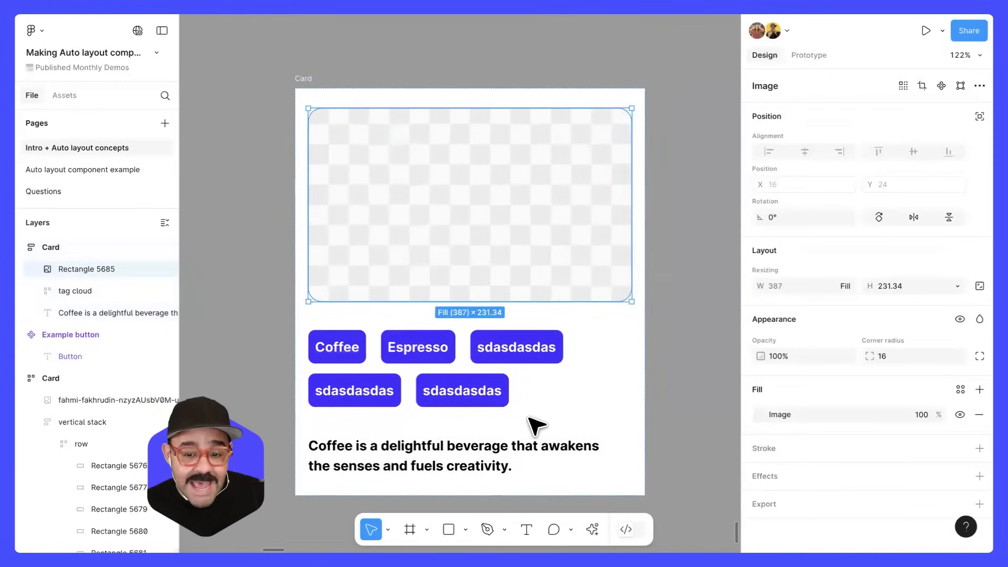
{"action": "left_click", "coordinate": [601, 446]}
{"action": "left_click_drag", "start_coordinate": [598, 457], "coordinate": [638, 456]}
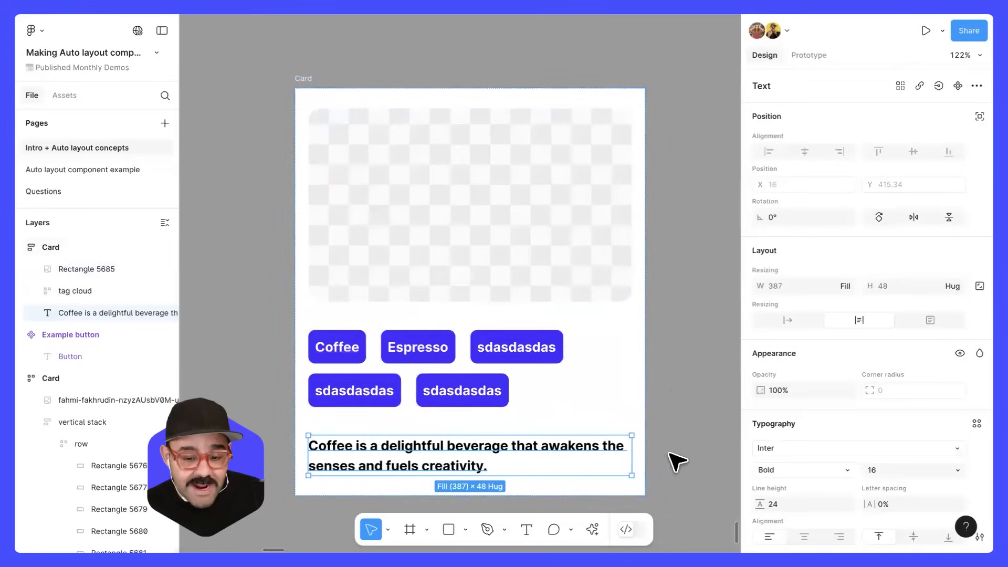
Undo the separate width changes to the image and the coffee sentence
{"action": "key", "text": "ctrl+z"}
{"action": "key", "text": "ctrl+z"}
{"action": "key", "text": "ctrl+z"}
{"action": "key", "text": "ctrl+z"}
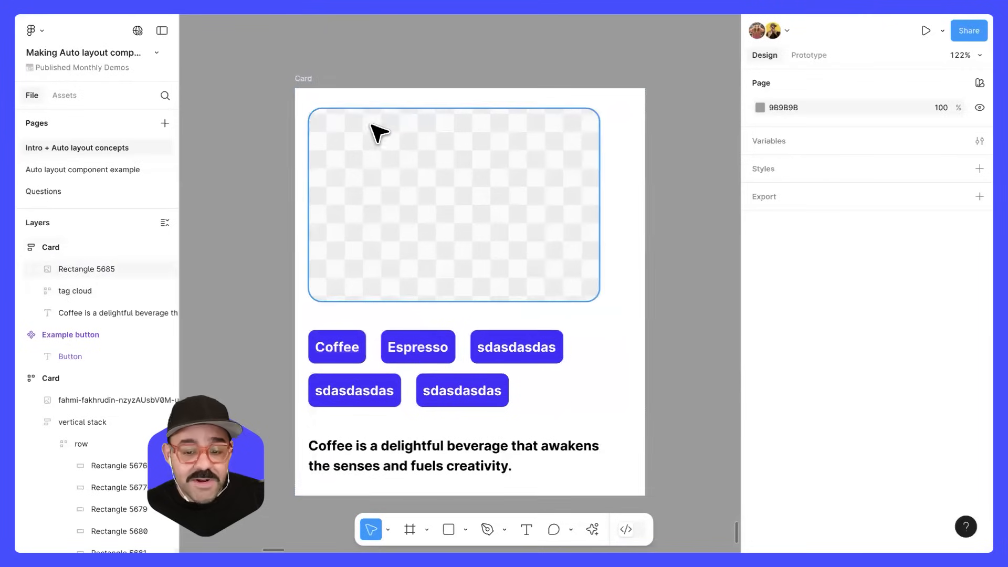
Set the width of all three child layers of the Card frame to Fill container at once
{"action": "left_click", "coordinate": [314, 90]}
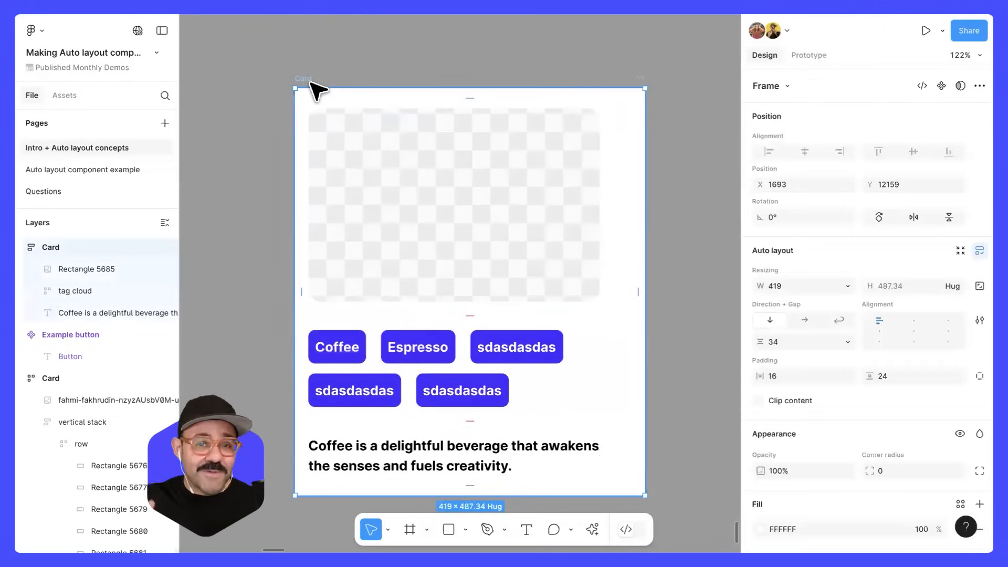
{"action": "key", "text": "Return"}
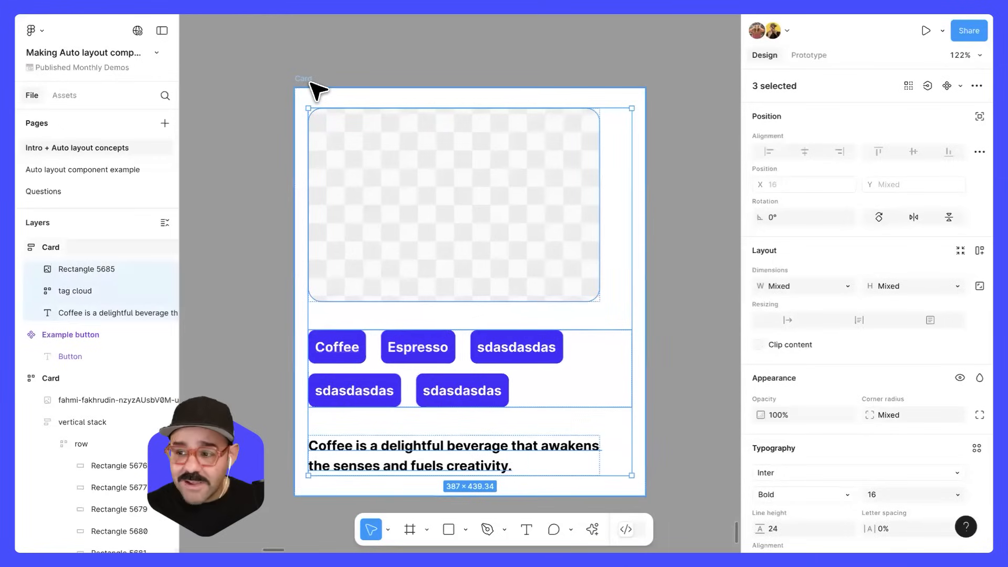
{"action": "left_click", "coordinate": [846, 285]}
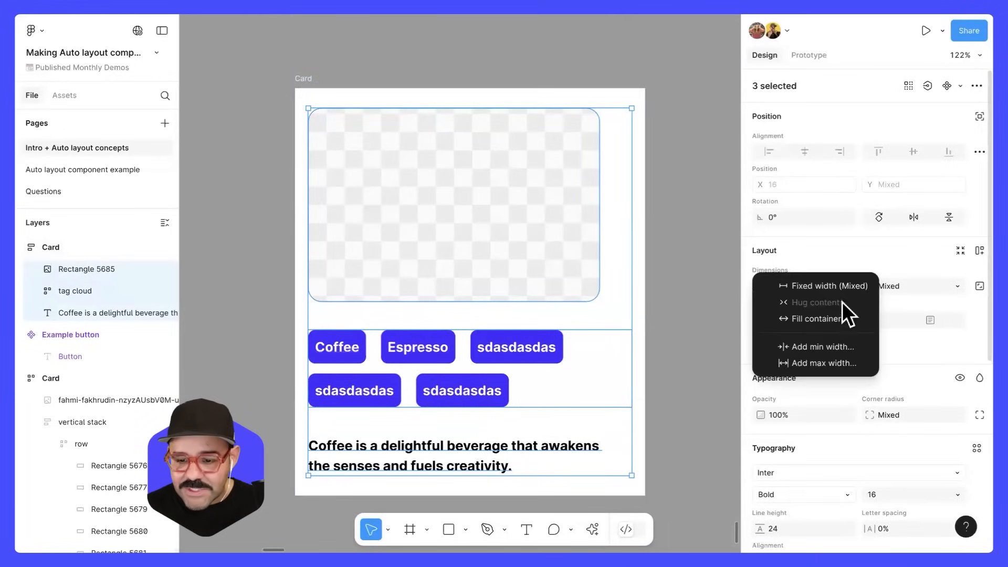
{"action": "left_click", "coordinate": [840, 313]}
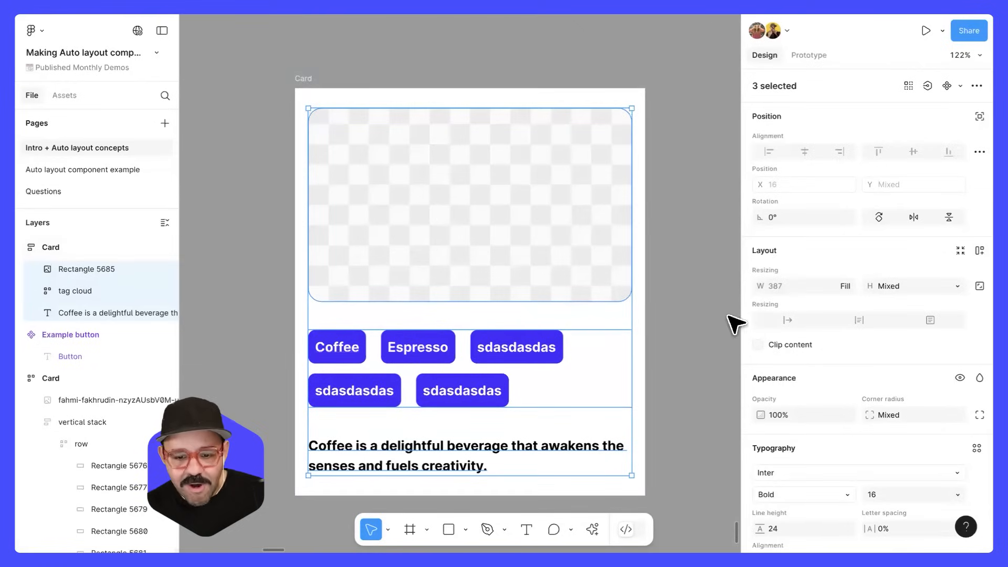
Lock the aspect ratio of the image inside the card
{"action": "left_click", "coordinate": [549, 257]}
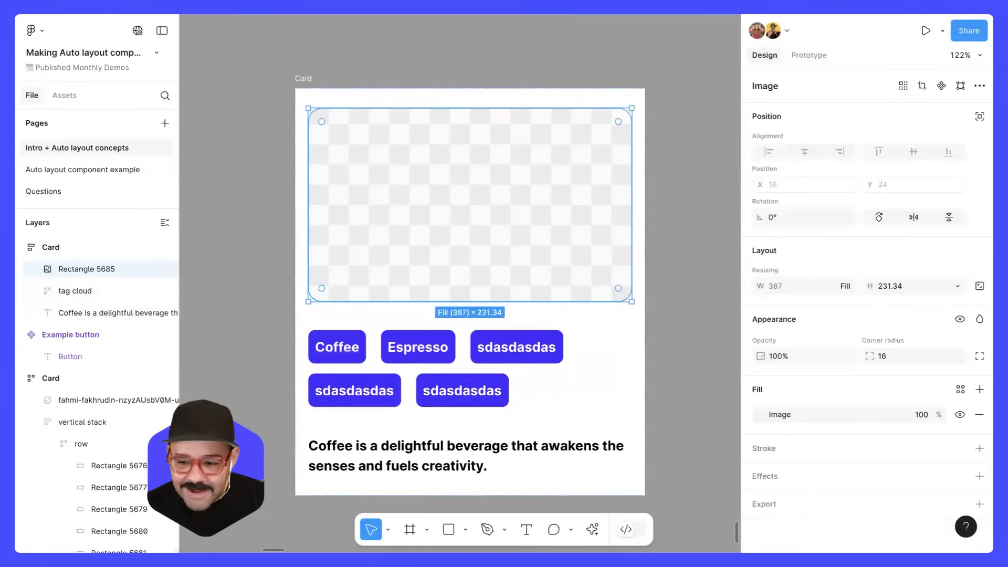
{"action": "left_click_drag", "start_coordinate": [639, 241], "coordinate": [605, 202]}
{"action": "key", "text": "shift+0"}
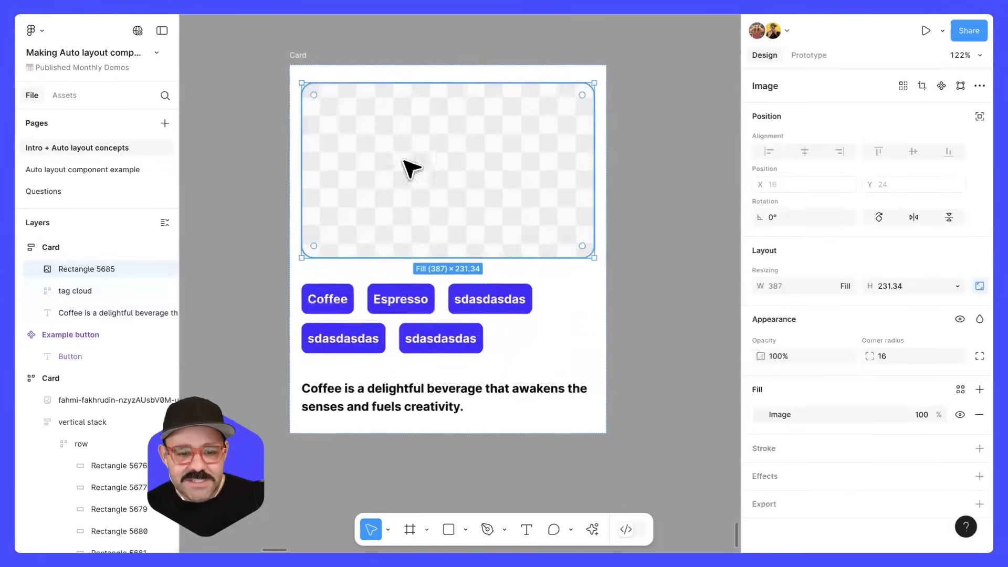
Round the Card frame's corners, trying a radius of 16 before setting it to 24
{"action": "left_click", "coordinate": [323, 70]}
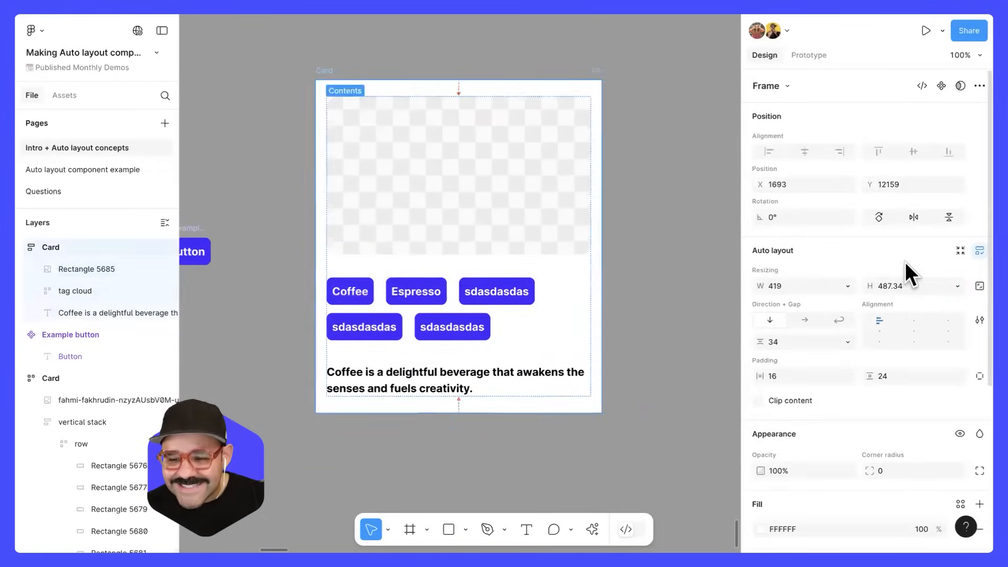
{"action": "left_click", "coordinate": [896, 466]}
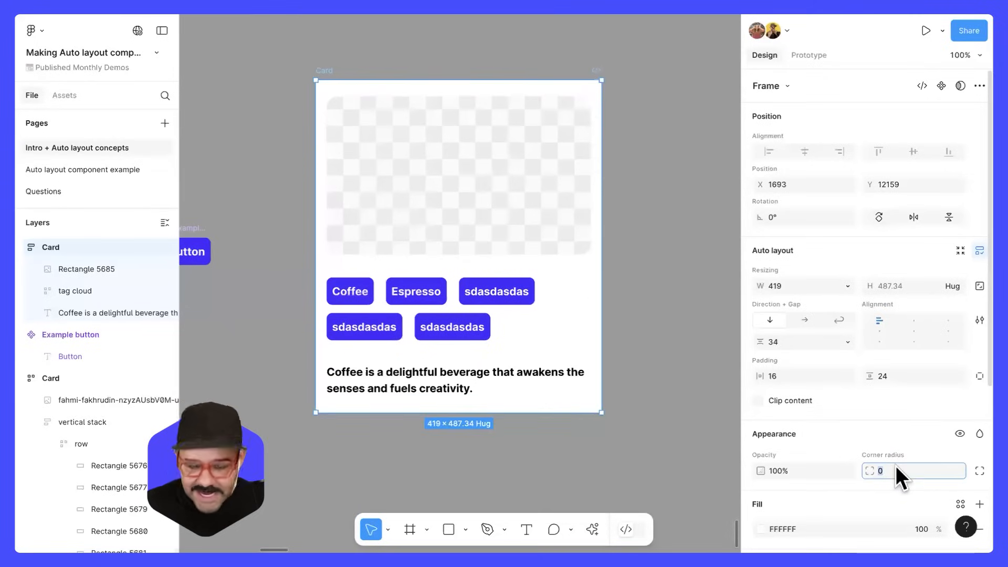
{"action": "type", "text": "16"}
{"action": "key", "text": "Return"}
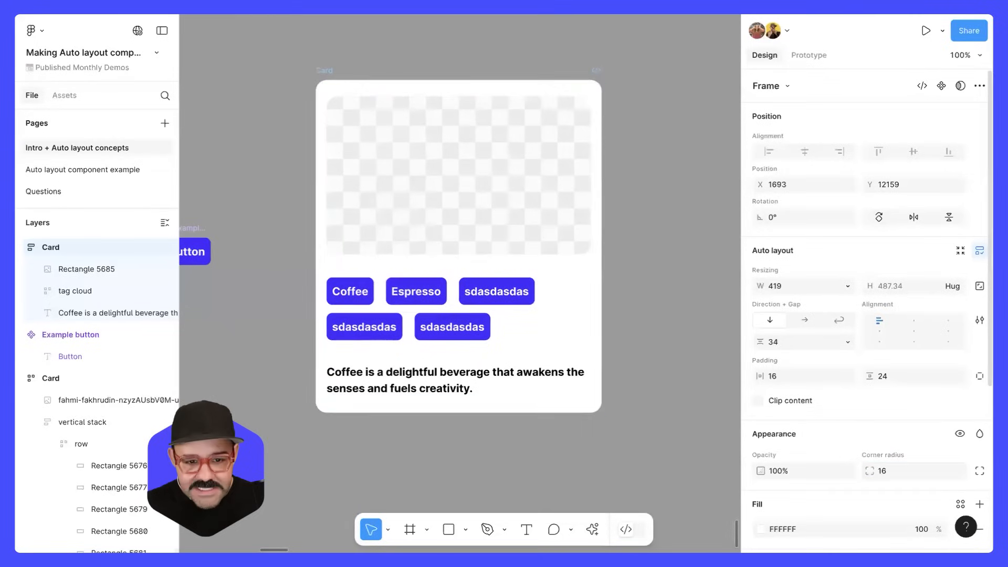
{"action": "left_click", "coordinate": [908, 465]}
{"action": "type", "text": "24"}
{"action": "key", "text": "Return"}
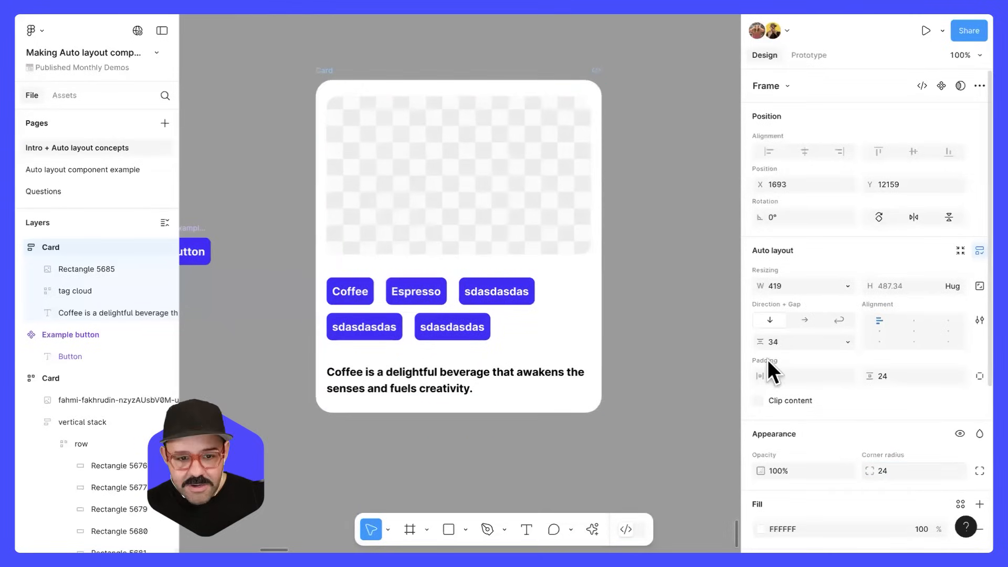
{"action": "left_click", "coordinate": [660, 340]}
{"action": "scroll", "coordinate": [630, 299], "scroll_direction": "up", "scroll_amount": 1}
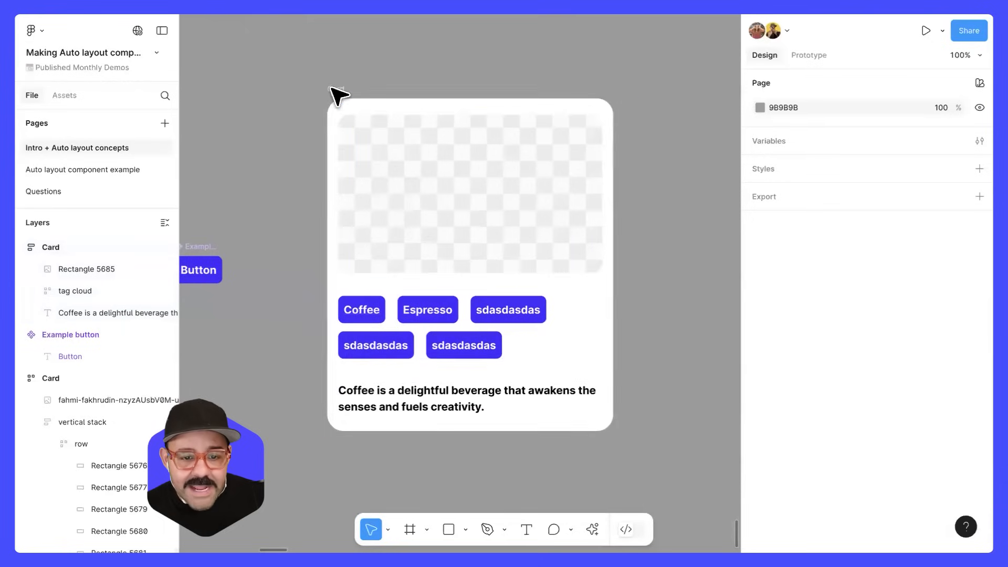
Narrow the Card frame to a width of 397 from its right edge
{"action": "left_click", "coordinate": [333, 89]}
{"action": "left_click_drag", "start_coordinate": [611, 287], "coordinate": [598, 310]}
{"action": "left_click", "coordinate": [647, 235]}
{"action": "scroll", "coordinate": [576, 227], "scroll_direction": "up", "scroll_amount": 1}
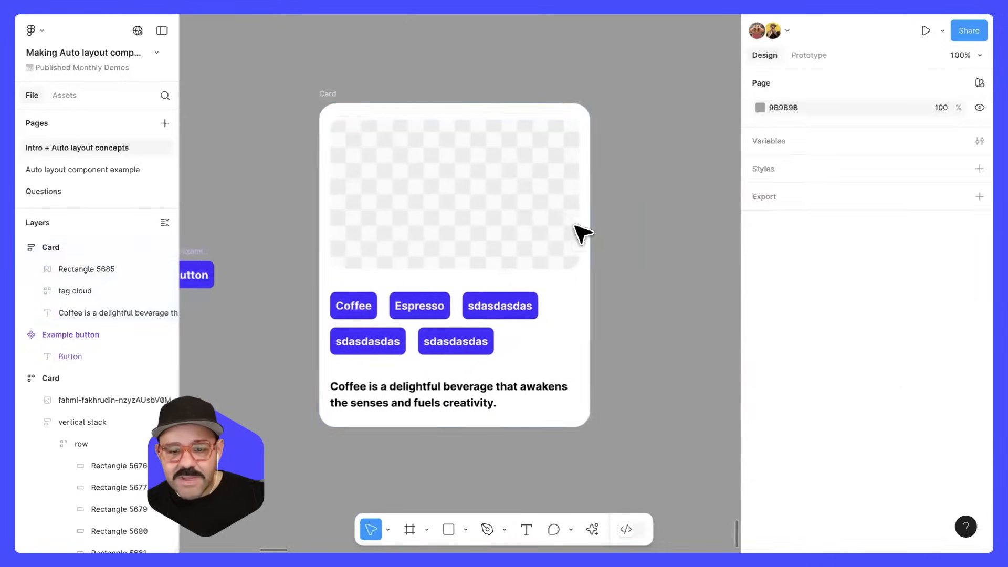
Turn the whole Card frame into a component
{"action": "left_click", "coordinate": [429, 184]}
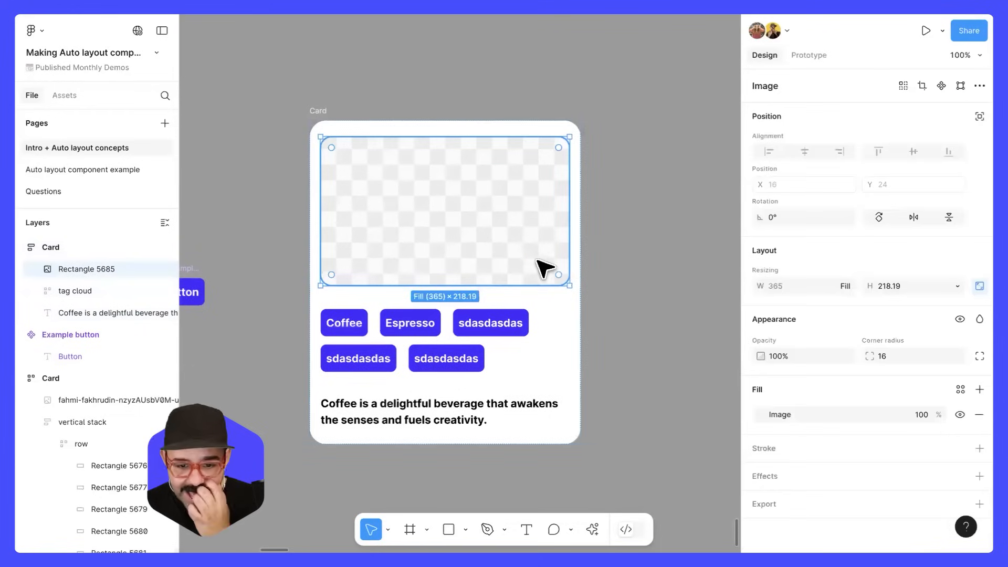
{"action": "scroll", "coordinate": [535, 263], "scroll_direction": "down", "scroll_amount": 1}
{"action": "left_click", "coordinate": [332, 122]}
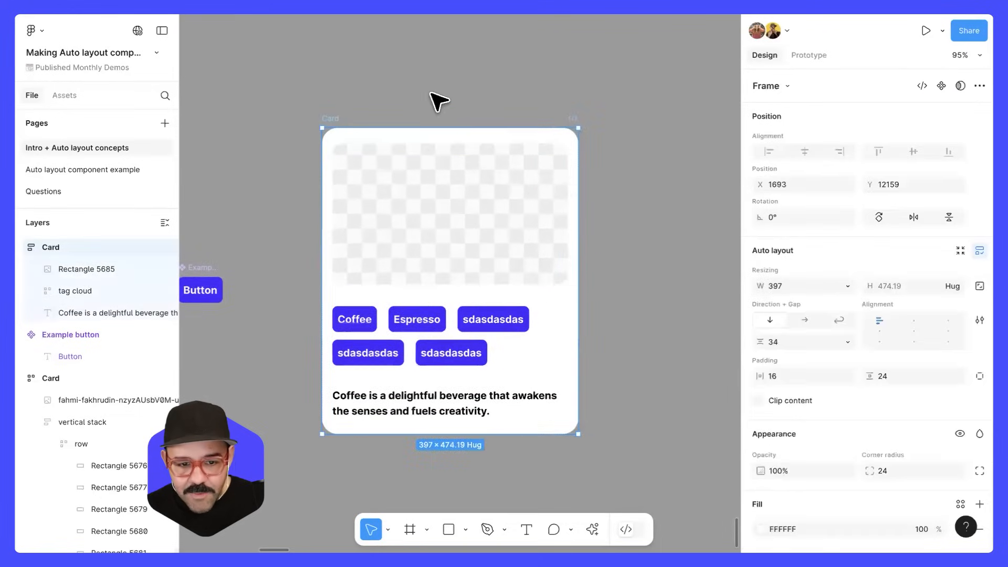
{"action": "scroll", "coordinate": [427, 67], "scroll_direction": "down", "scroll_amount": 2}
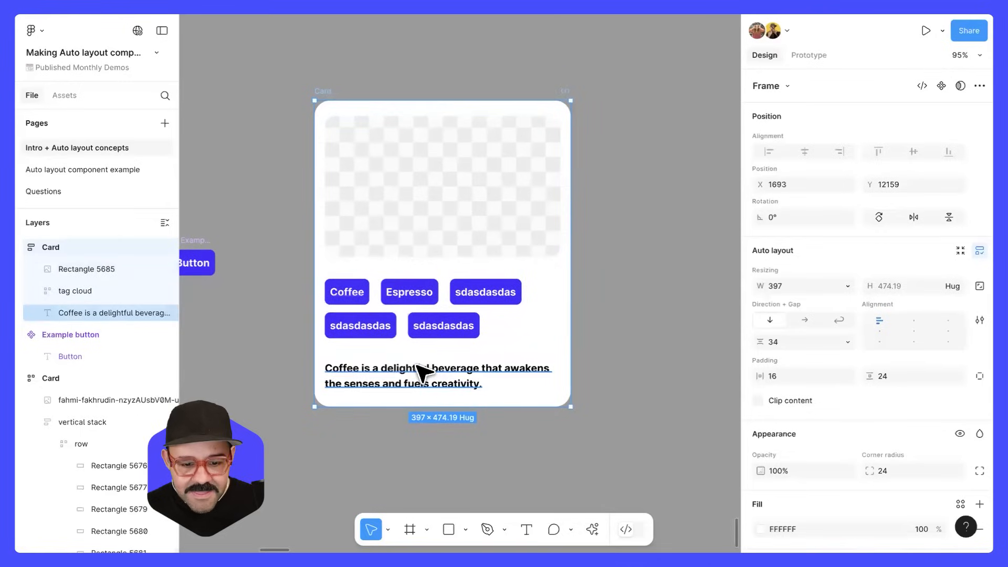
{"action": "left_click", "coordinate": [396, 369]}
{"action": "left_click", "coordinate": [331, 94]}
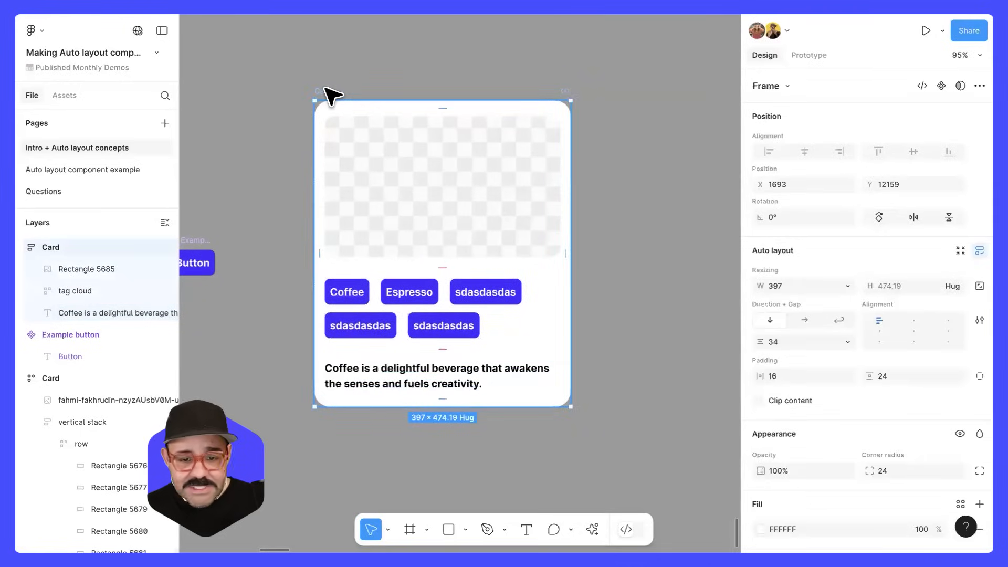
{"action": "left_click", "coordinate": [941, 86]}
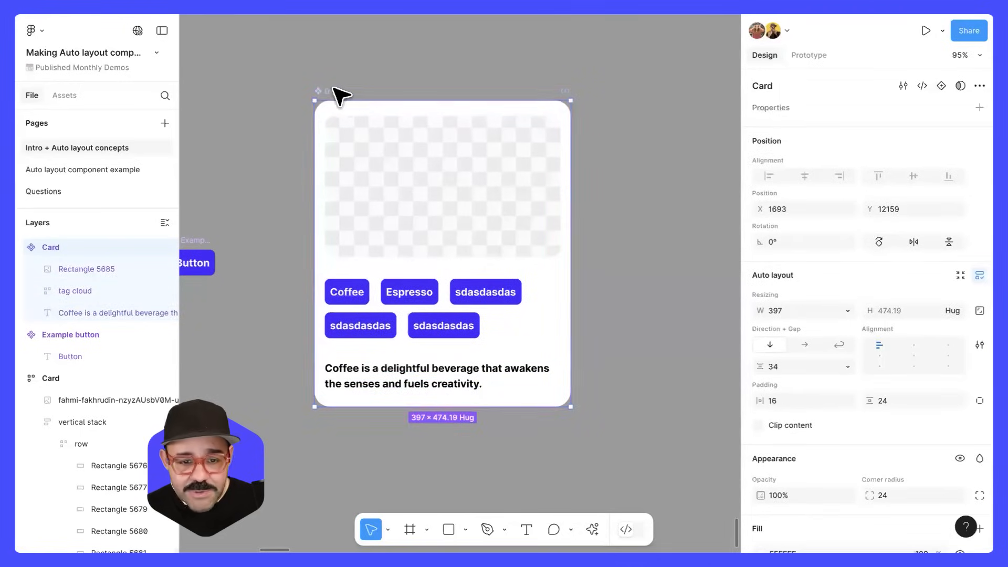
Create a text property named body from the coffee sentence in the Card component
{"action": "left_click", "coordinate": [416, 383]}
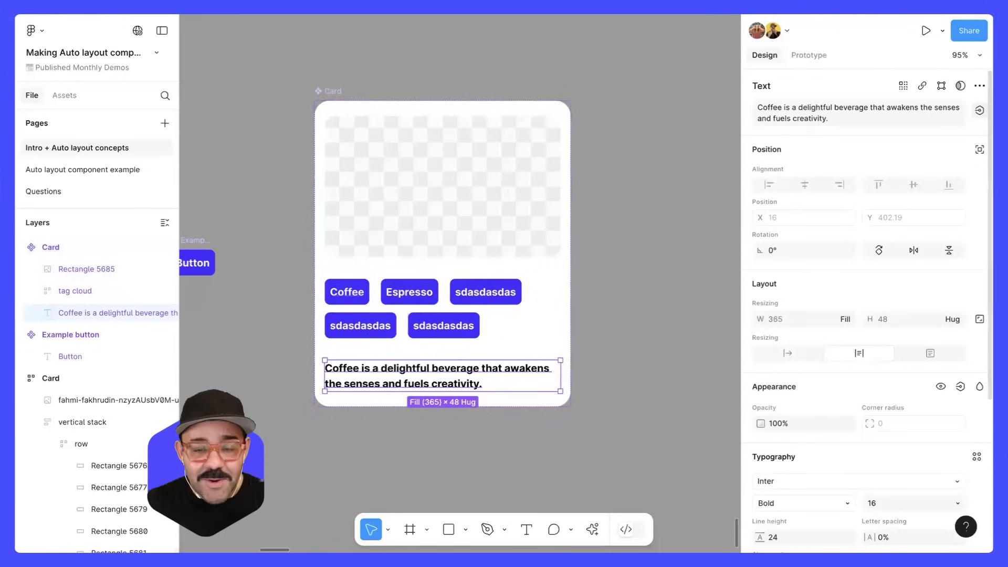
{"action": "left_click", "coordinate": [979, 109]}
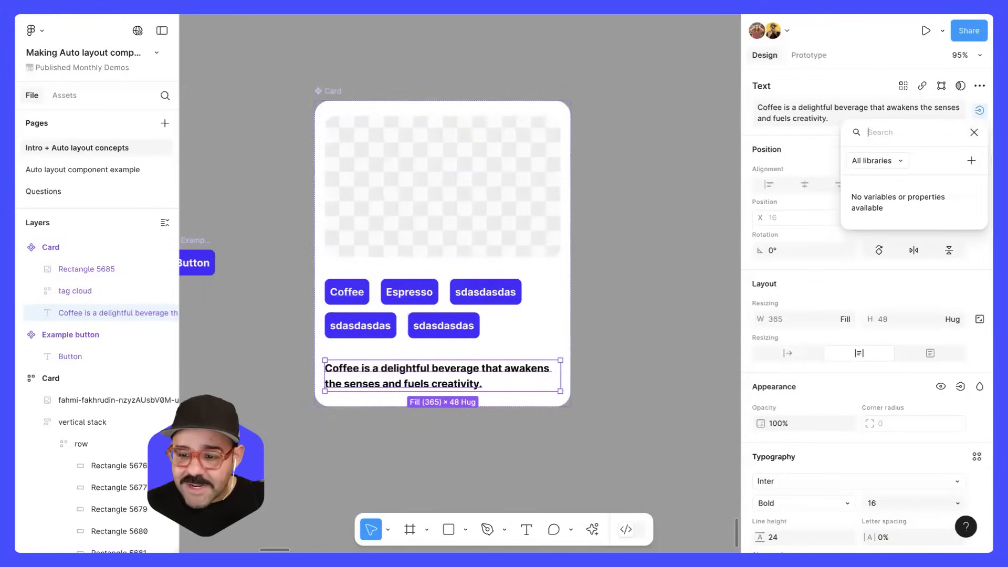
{"action": "left_click", "coordinate": [971, 161]}
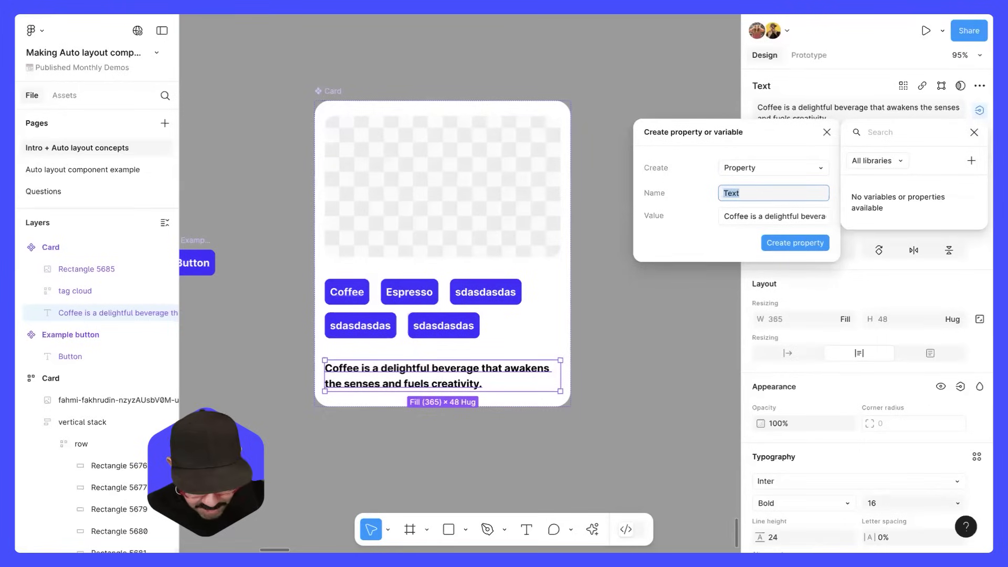
{"action": "type", "text": "bo"}
{"action": "left_click", "coordinate": [790, 235]}
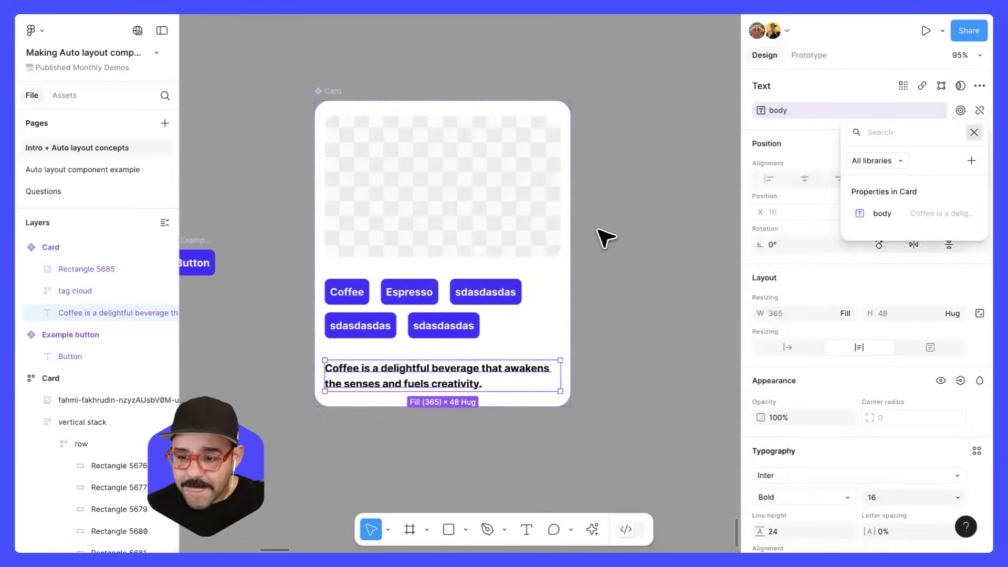
Add a boolean property named Show image with the value True to the Card component
{"action": "left_click", "coordinate": [499, 213]}
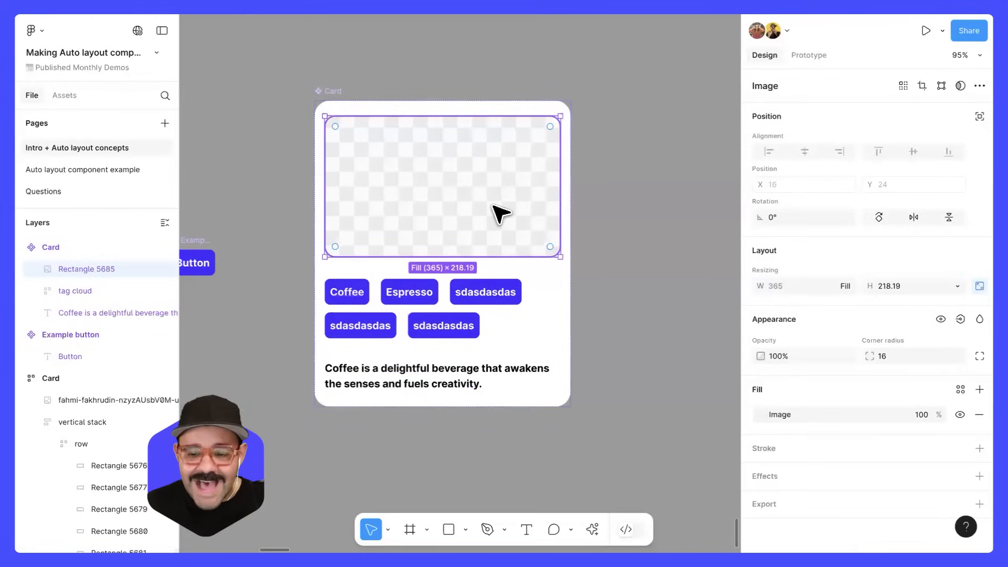
{"action": "left_click", "coordinate": [427, 83]}
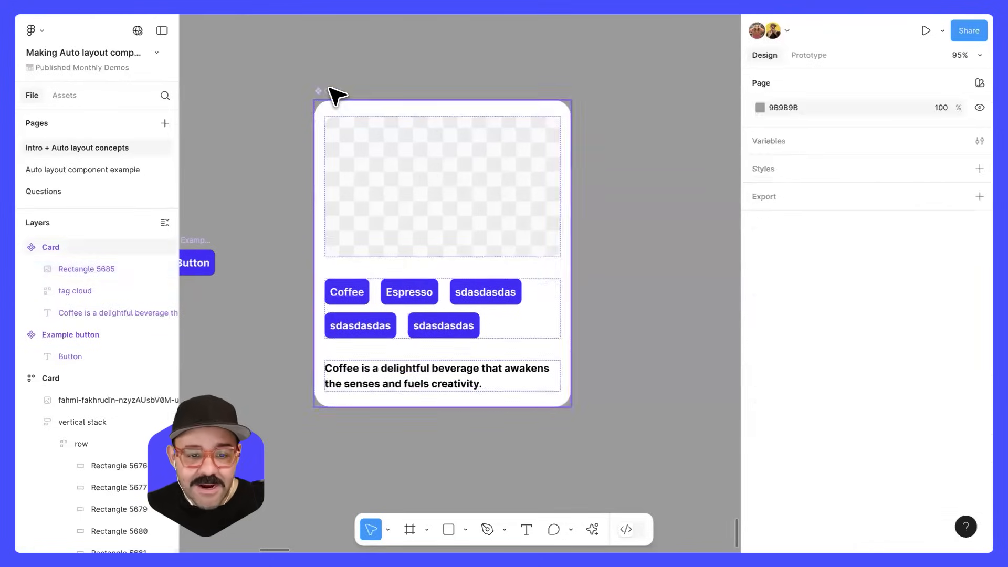
{"action": "left_click", "coordinate": [333, 93]}
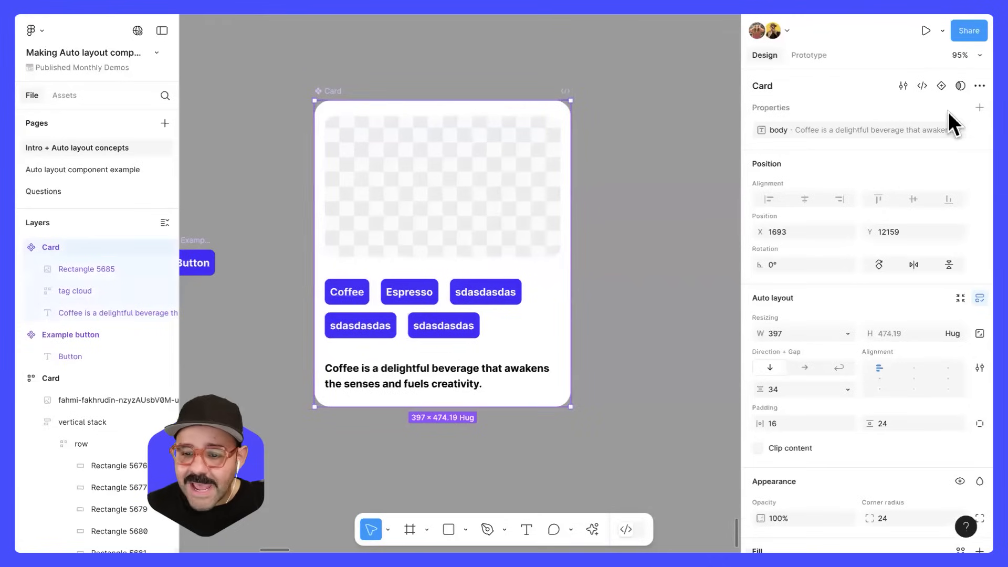
{"action": "left_click", "coordinate": [980, 107]}
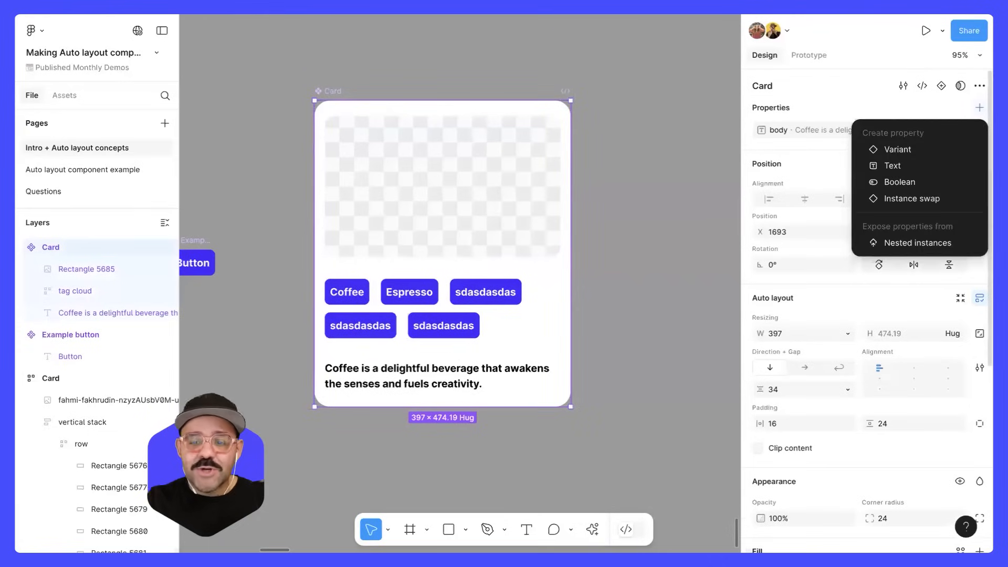
{"action": "left_click", "coordinate": [930, 180]}
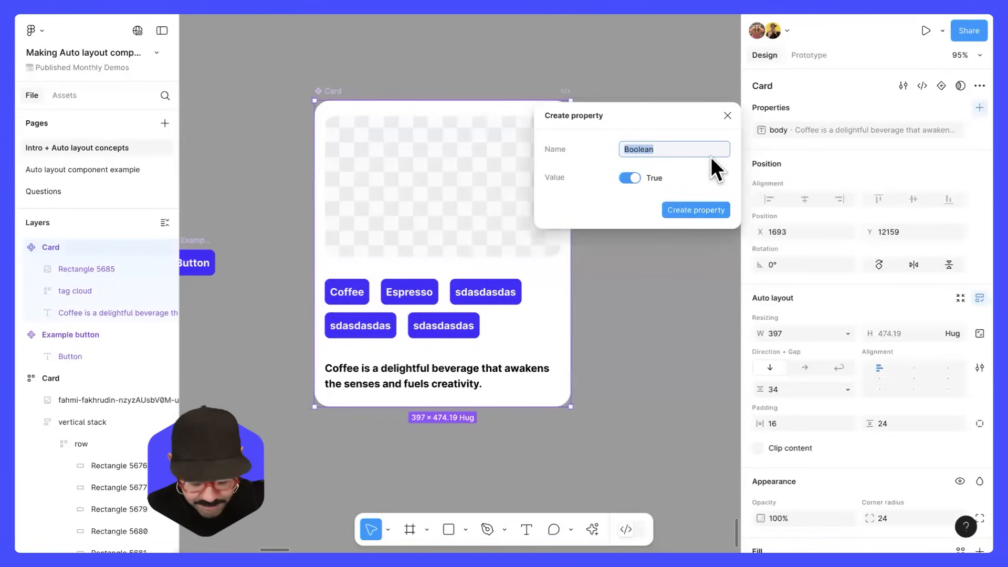
{"action": "type", "text": "Show image"}
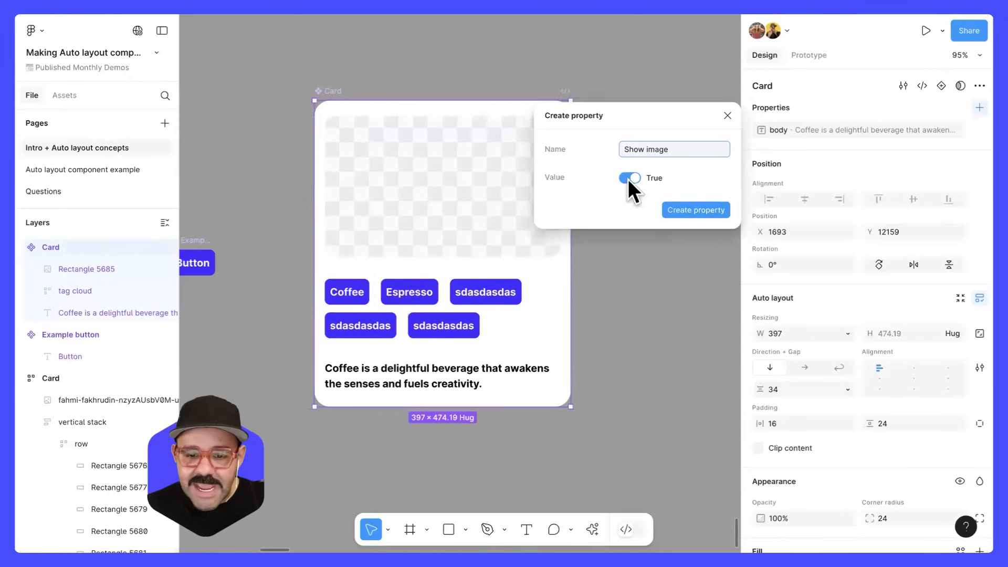
{"action": "left_click", "coordinate": [691, 210]}
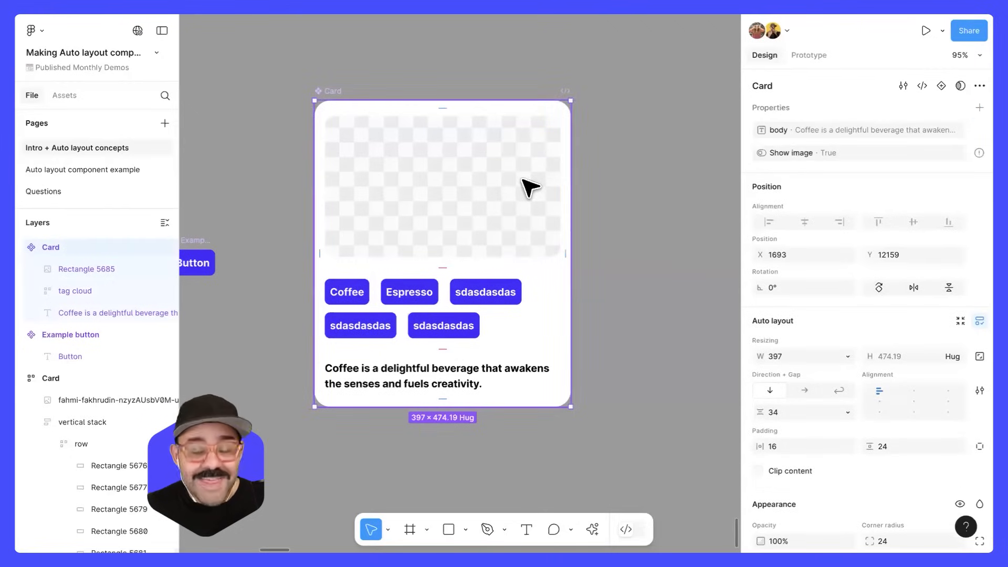
Bind the visibility of the image rectangle in the Card component to the Show image property
{"action": "double_click", "coordinate": [475, 187]}
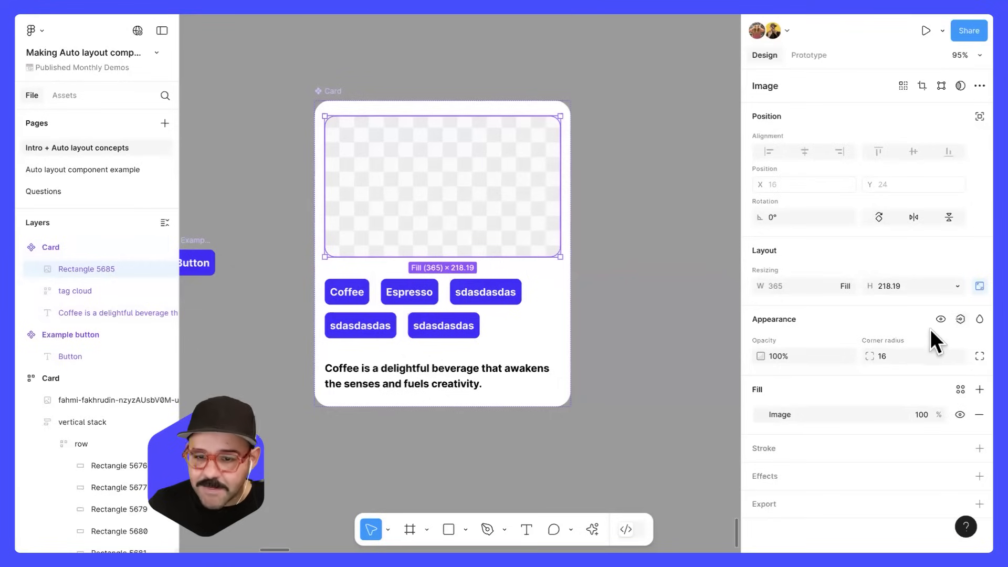
{"action": "left_click", "coordinate": [963, 319]}
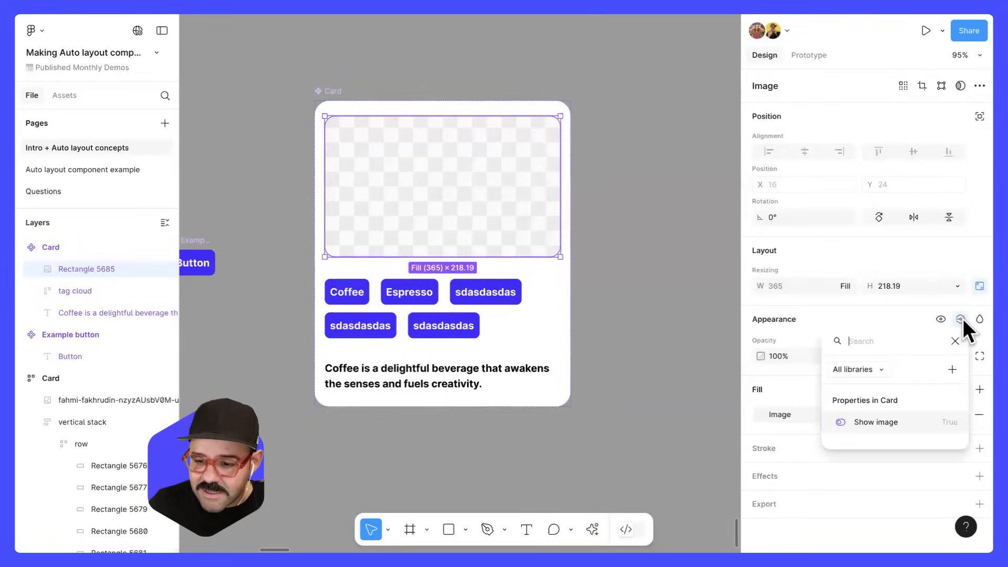
{"action": "left_click", "coordinate": [874, 420]}
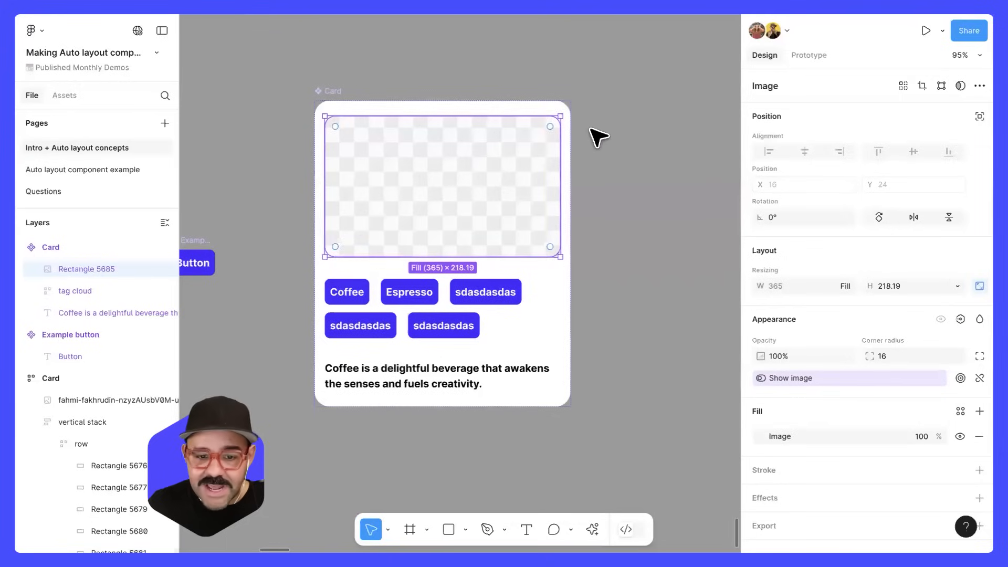
Place an instance of the Card component beside the original by duplicating it
{"action": "left_click", "coordinate": [360, 76]}
{"action": "left_click", "coordinate": [333, 91]}
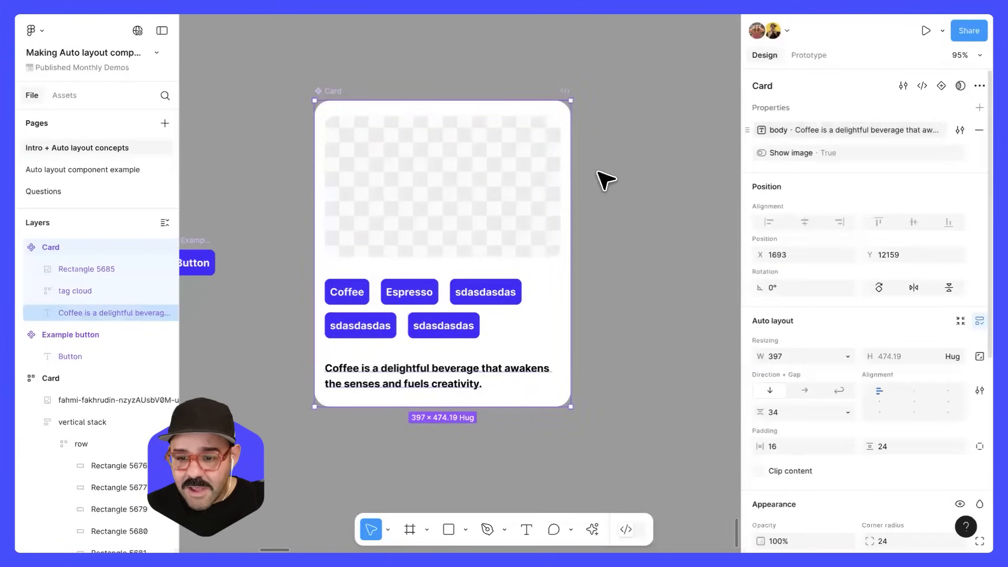
{"action": "left_click_drag", "start_coordinate": [464, 155], "coordinate": [402, 140]}
{"action": "left_click_drag", "start_coordinate": [318, 181], "coordinate": [621, 194], "text": "alt"}
{"action": "scroll", "coordinate": [592, 198], "scroll_direction": "down", "scroll_amount": 1}
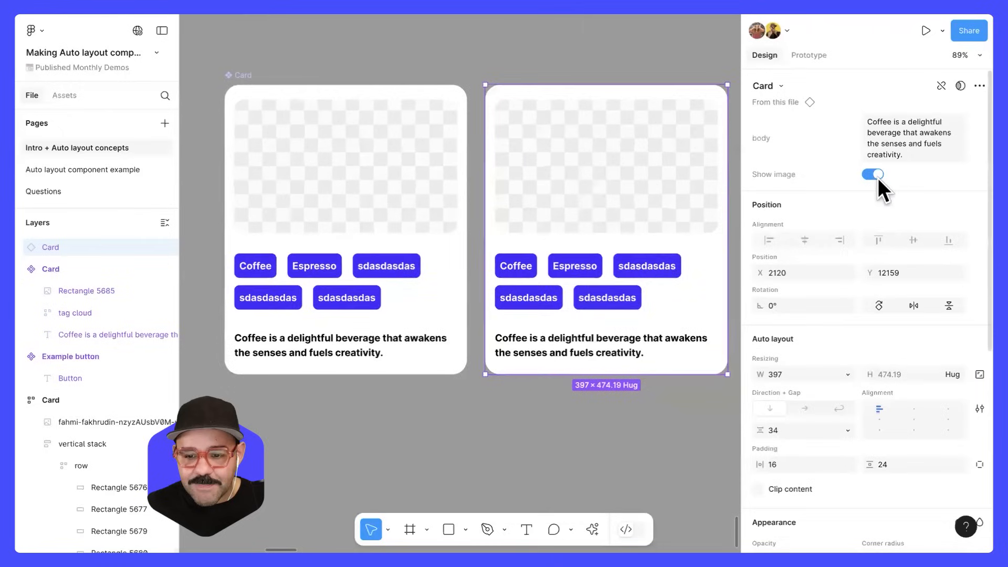
Toggle the card instance's Show image property off and on repeatedly to test it
{"action": "left_click", "coordinate": [873, 175]}
{"action": "left_click", "coordinate": [873, 175]}
{"action": "left_click", "coordinate": [873, 174]}
{"action": "left_click", "coordinate": [873, 174]}
{"action": "left_click", "coordinate": [874, 174]}
{"action": "left_click", "coordinate": [874, 175]}
{"action": "left_click", "coordinate": [873, 175]}
{"action": "left_click", "coordinate": [873, 174]}
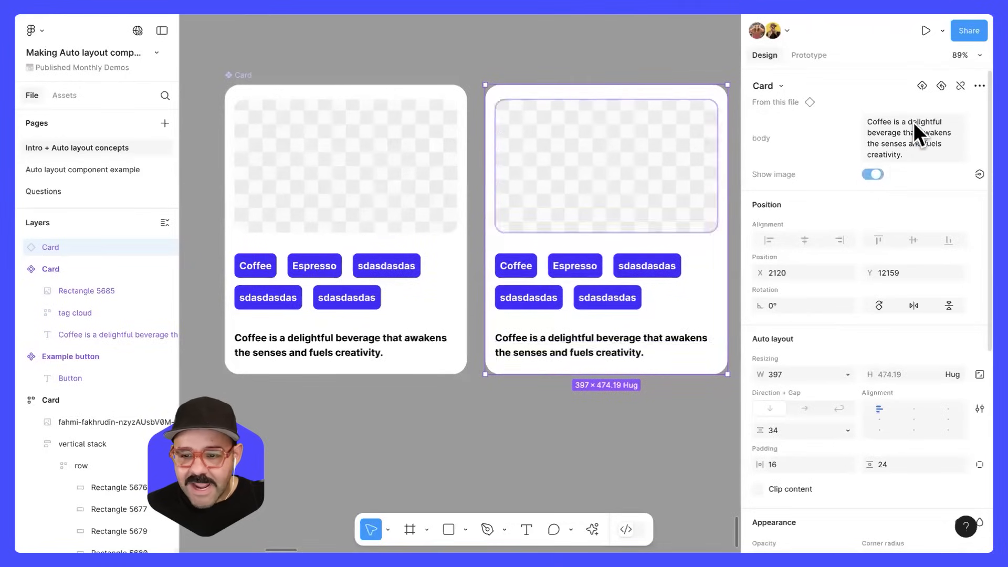
Set the body text of the card instance to "Love this card right now"
{"action": "left_click", "coordinate": [913, 123]}
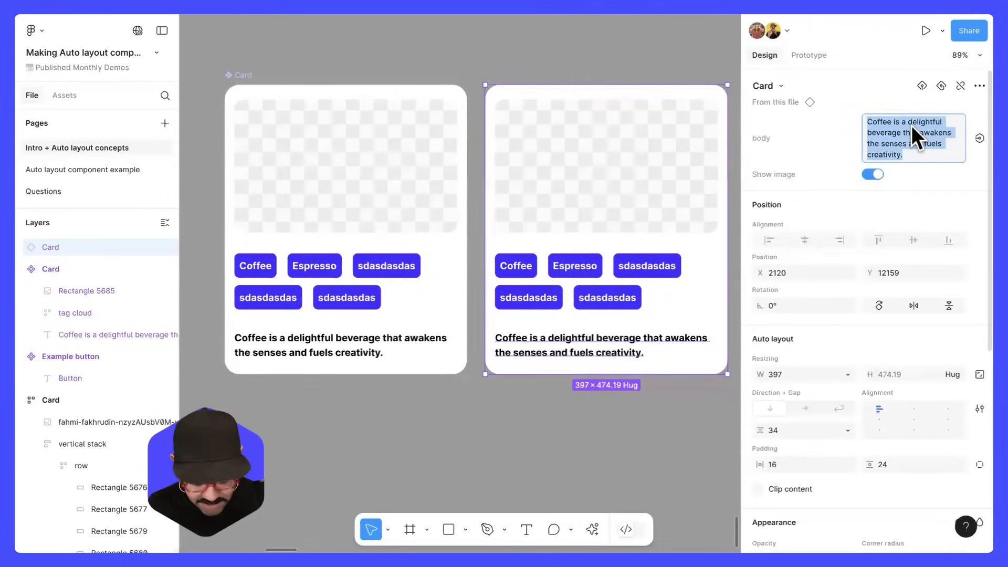
{"action": "type", "text": "Love this card right now"}
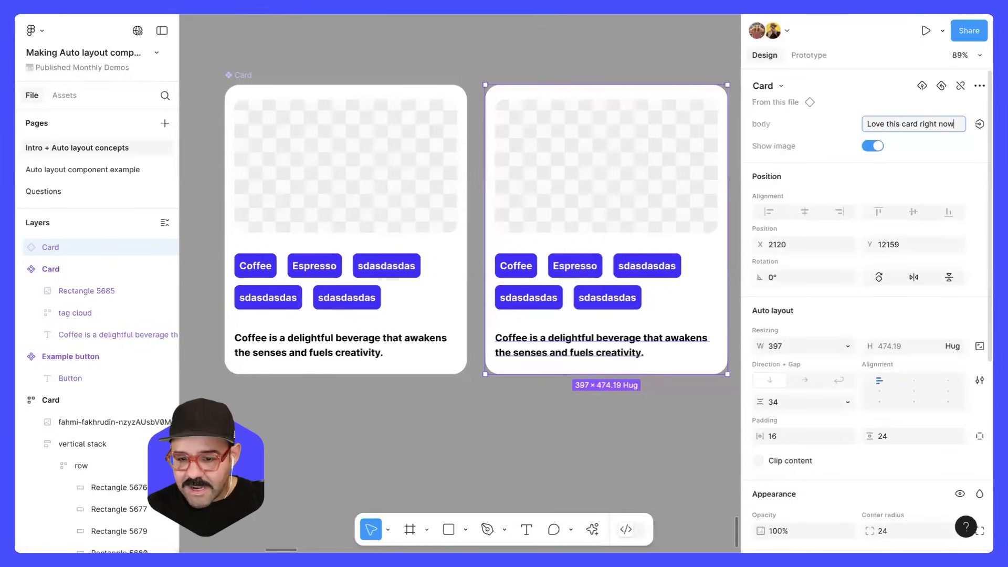
{"action": "key", "text": "Return"}
{"action": "left_click", "coordinate": [603, 424]}
{"action": "left_click_drag", "start_coordinate": [603, 423], "coordinate": [612, 414]}
Expose the properties of all five nested Example button instances on the main Card component
{"action": "left_click", "coordinate": [314, 233]}
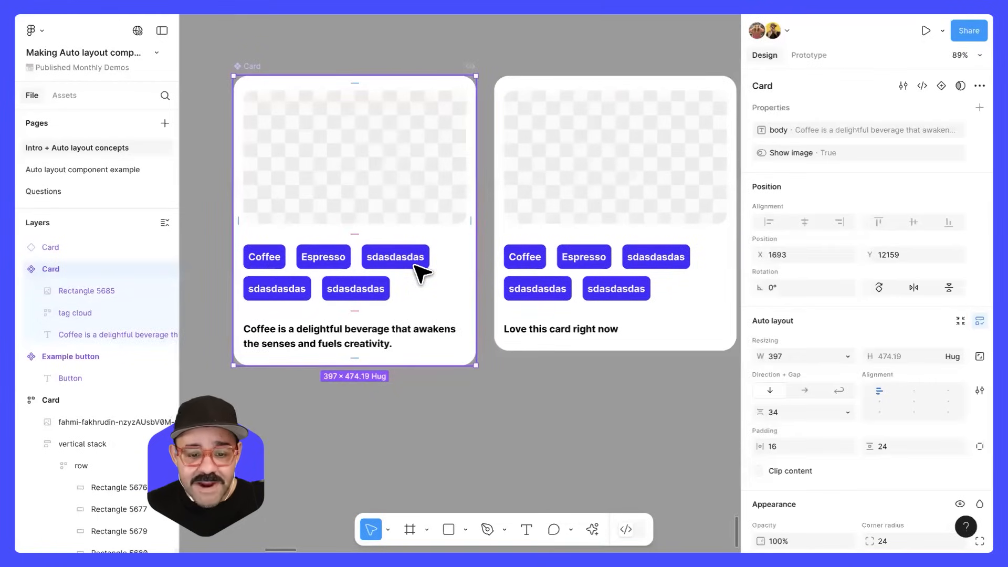
{"action": "left_click", "coordinate": [450, 250]}
{"action": "left_click", "coordinate": [244, 66]}
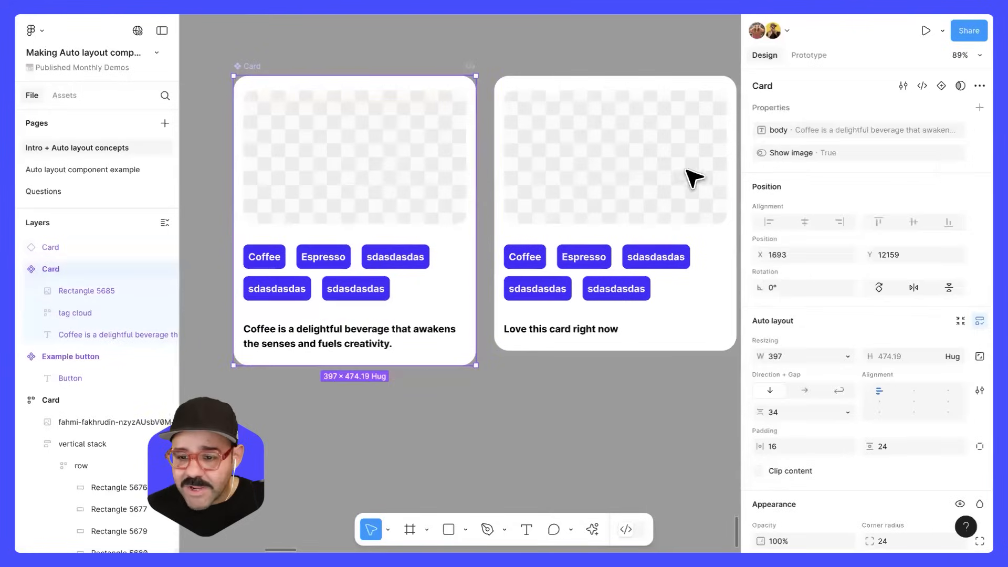
{"action": "left_click", "coordinate": [980, 107]}
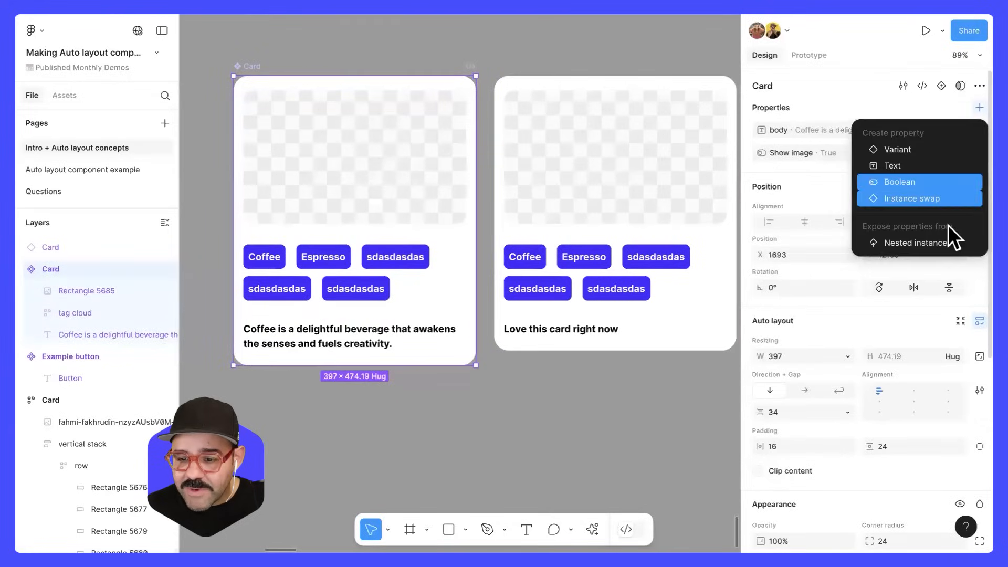
{"action": "left_click", "coordinate": [946, 238]}
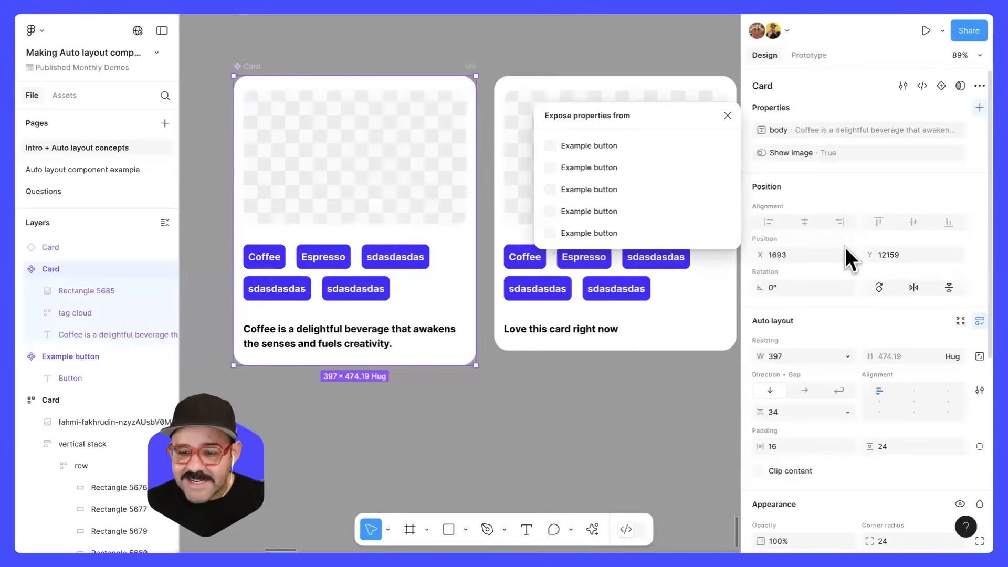
{"action": "left_click", "coordinate": [550, 146]}
{"action": "left_click", "coordinate": [550, 167]}
{"action": "left_click", "coordinate": [550, 189]}
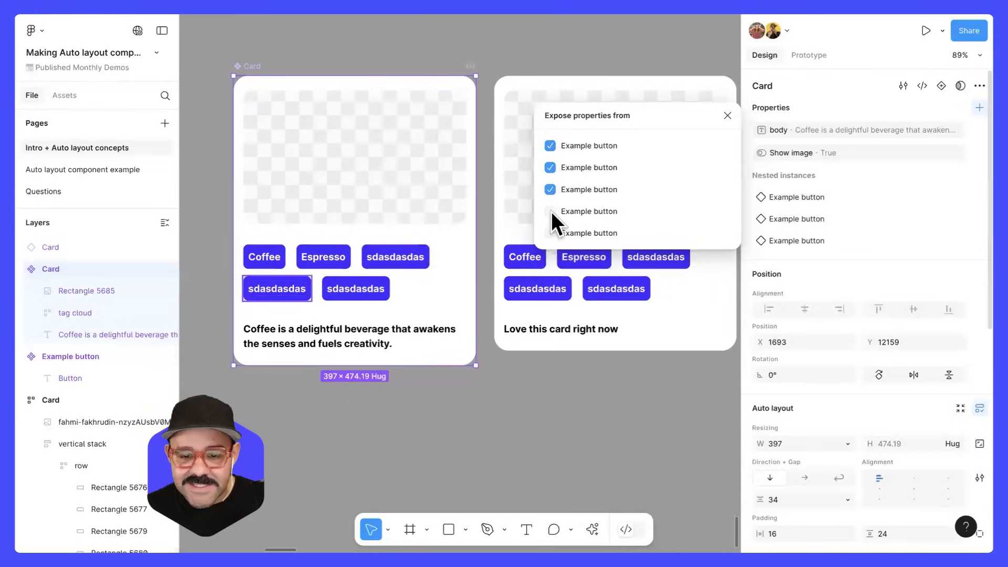
{"action": "left_click", "coordinate": [550, 211]}
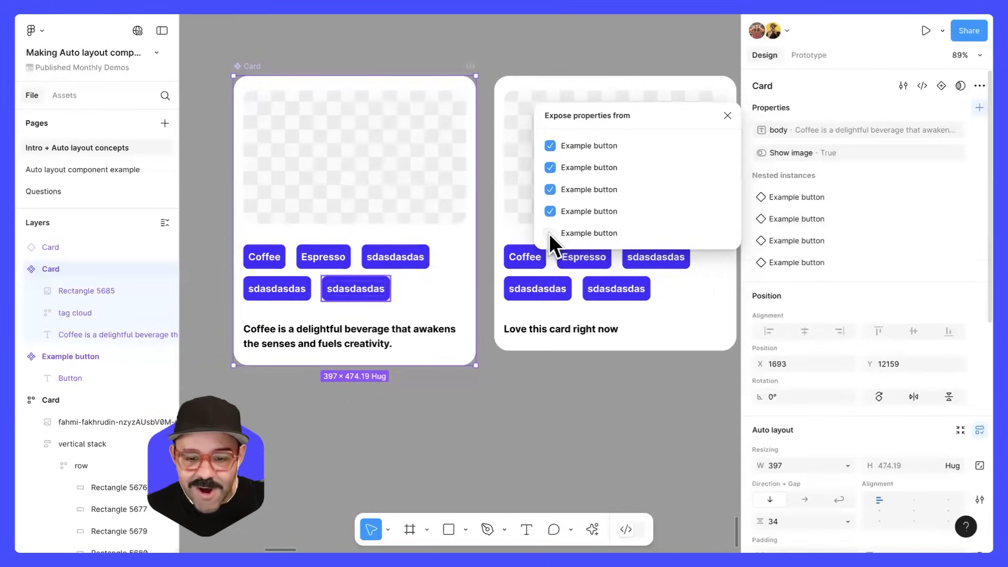
{"action": "left_click", "coordinate": [727, 115]}
Move the card instance further from the original and set its first Button Text to Americano
{"action": "left_click", "coordinate": [628, 64]}
{"action": "left_click_drag", "start_coordinate": [592, 99], "coordinate": [481, 102]}
{"action": "left_click_drag", "start_coordinate": [517, 183], "coordinate": [563, 170]}
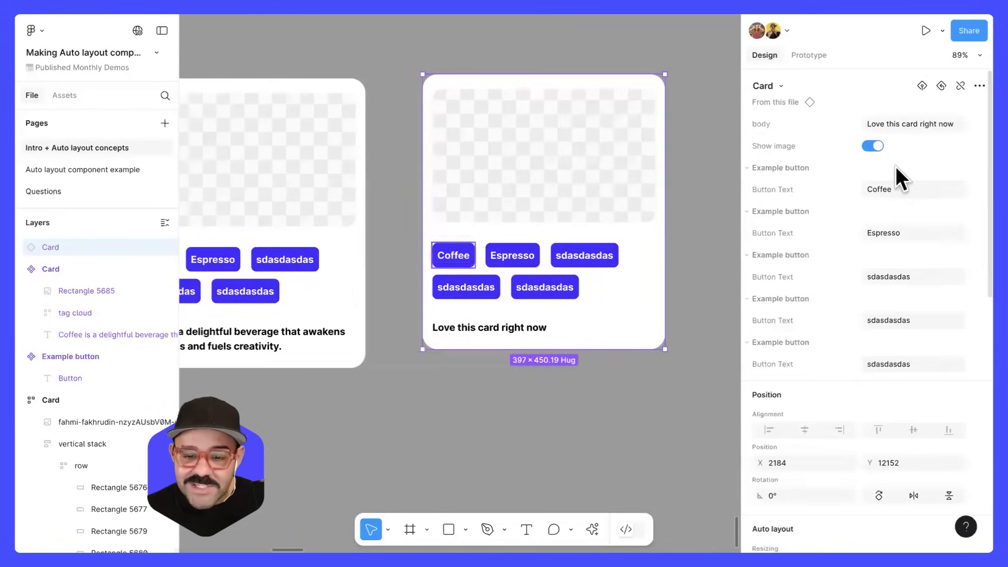
{"action": "left_click", "coordinate": [899, 189]}
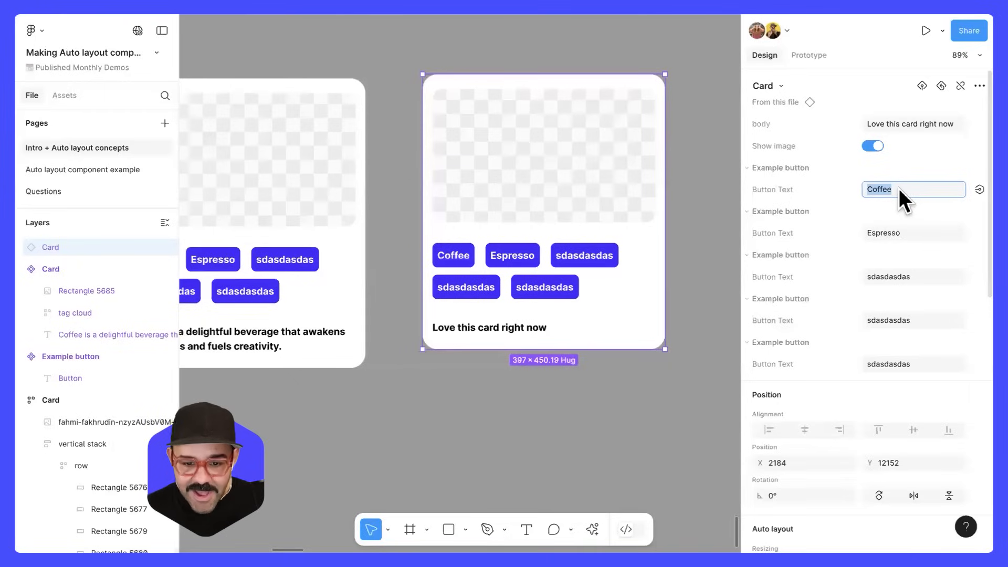
{"action": "type", "text": "Ameri"}
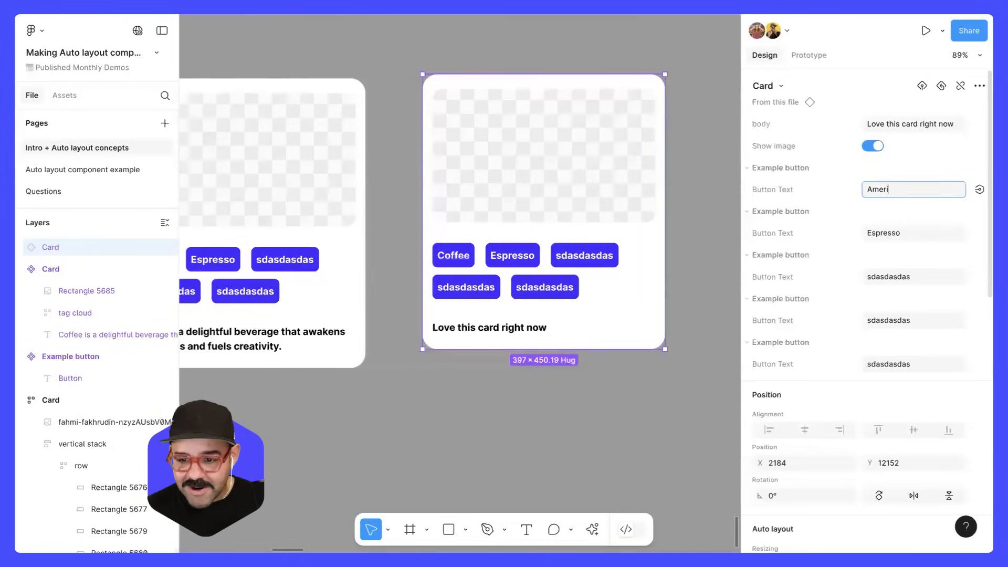
{"action": "type", "text": "cano"}
{"action": "key", "text": "Return"}
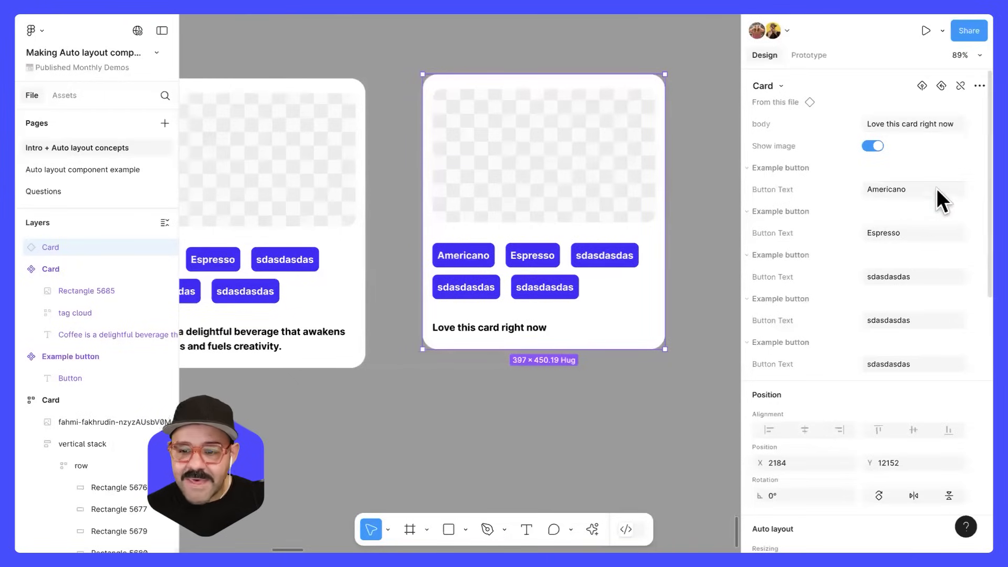
{"action": "left_click", "coordinate": [980, 189]}
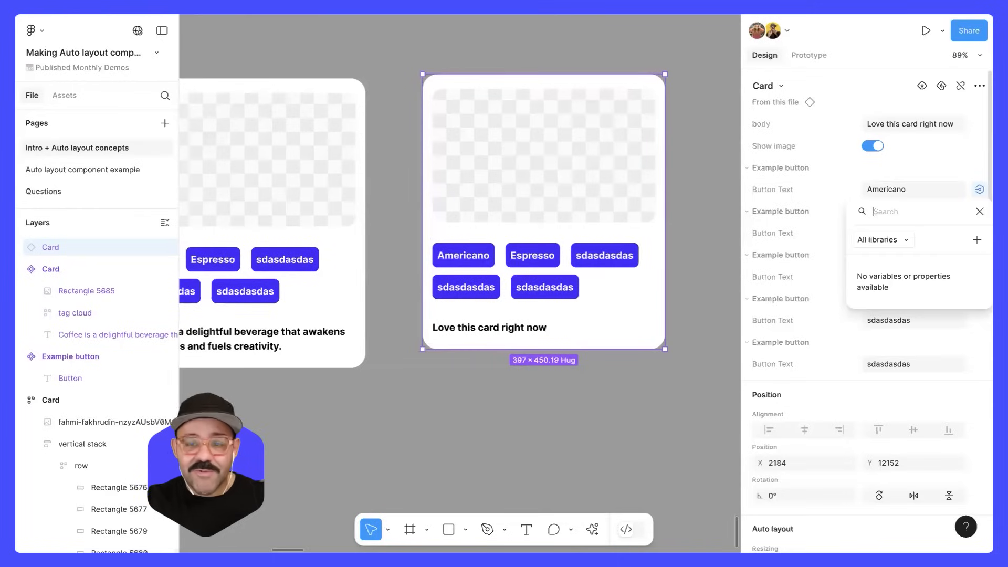
{"action": "left_click", "coordinate": [937, 155]}
{"action": "scroll", "coordinate": [665, 211], "scroll_direction": "down", "scroll_amount": 2}
{"action": "left_click", "coordinate": [704, 224]}
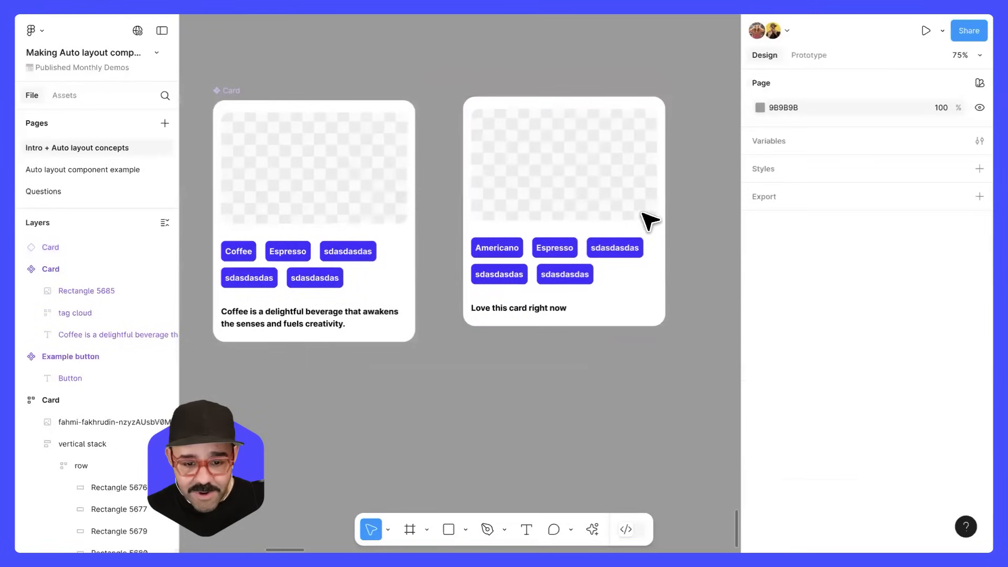
Widen the Americano card instance to 433 from its right edge
{"action": "left_click", "coordinate": [647, 235]}
{"action": "left_click_drag", "start_coordinate": [665, 226], "coordinate": [597, 252]}
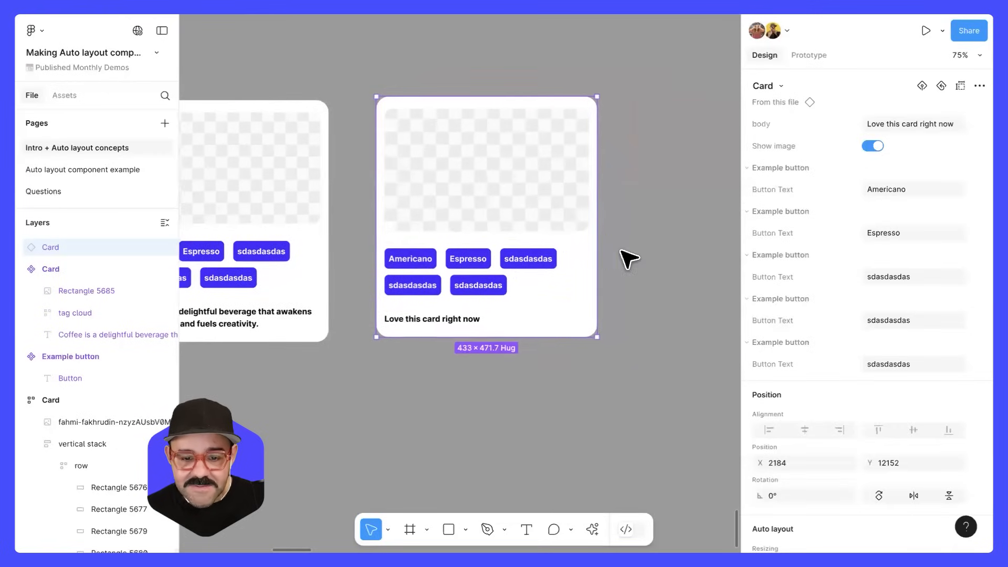
{"action": "scroll", "coordinate": [651, 246], "scroll_direction": "left", "scroll_amount": 2}
{"action": "scroll", "coordinate": [657, 249], "scroll_direction": "down", "scroll_amount": 1}
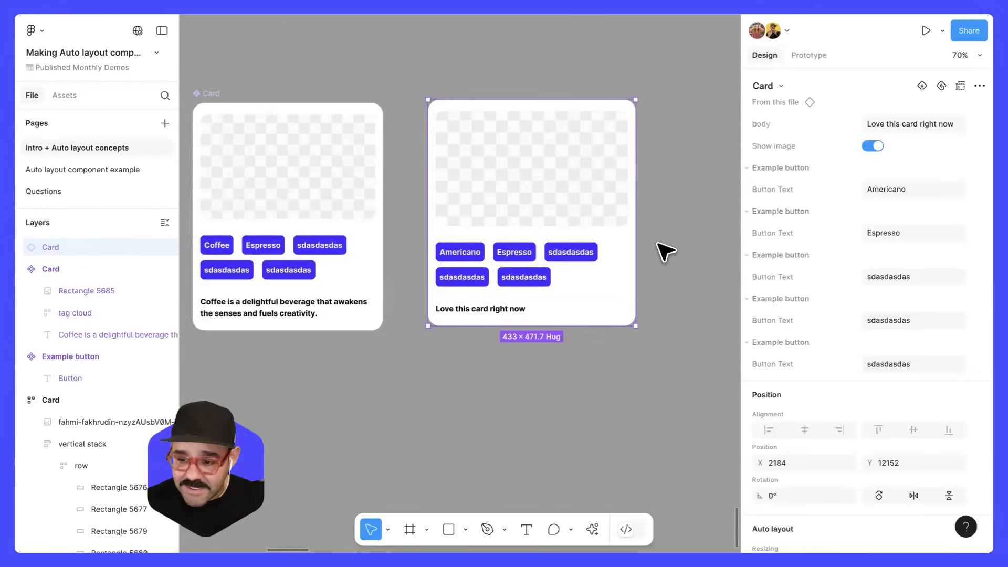
{"action": "scroll", "coordinate": [581, 225], "scroll_direction": "left", "scroll_amount": 2}
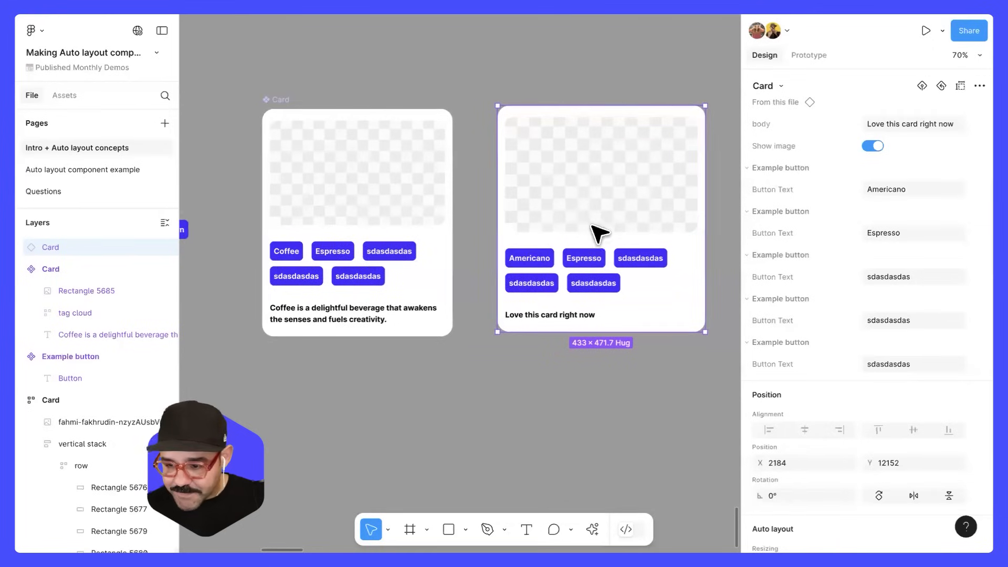
Reduce the vertical gap between the items of the main Card component to 16
{"action": "left_click", "coordinate": [443, 251]}
{"action": "left_click_drag", "start_coordinate": [360, 227], "coordinate": [362, 229]}
{"action": "left_click", "coordinate": [466, 357]}
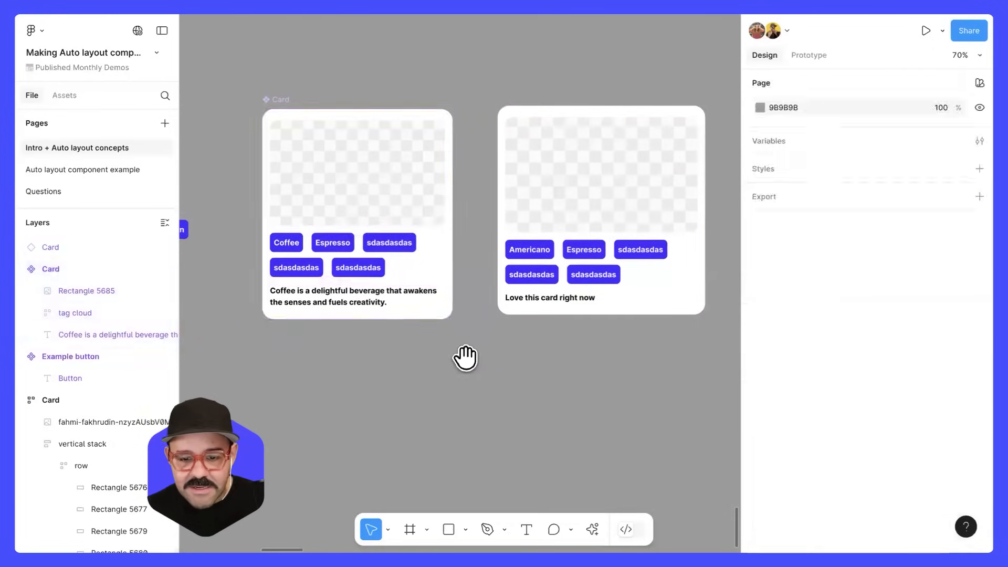
Duplicate the card instance into a vertical column of three and wrap them in an auto layout frame
{"action": "scroll", "coordinate": [409, 191], "scroll_direction": "right", "scroll_amount": 5}
{"action": "left_click", "coordinate": [414, 187]}
{"action": "scroll", "coordinate": [382, 162], "scroll_direction": "down", "scroll_amount": 2}
{"action": "left_click_drag", "start_coordinate": [383, 163], "coordinate": [453, 317]}
{"action": "left_click_drag", "start_coordinate": [451, 321], "coordinate": [440, 482], "text": "alt"}
{"action": "left_click_drag", "start_coordinate": [582, 399], "coordinate": [583, 174]}
{"action": "left_click_drag", "start_coordinate": [570, 94], "coordinate": [464, 414]}
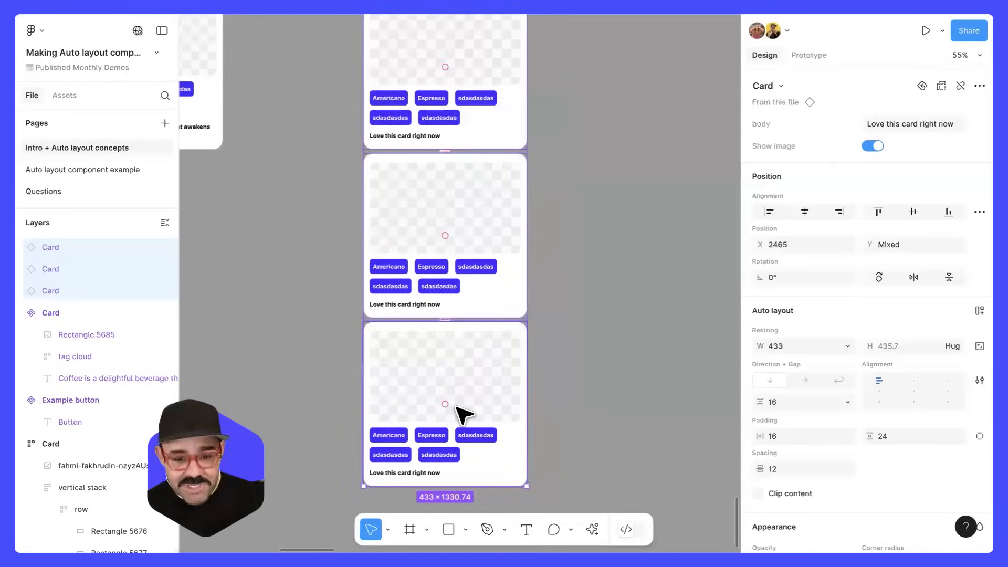
{"action": "key", "text": "shift+a"}
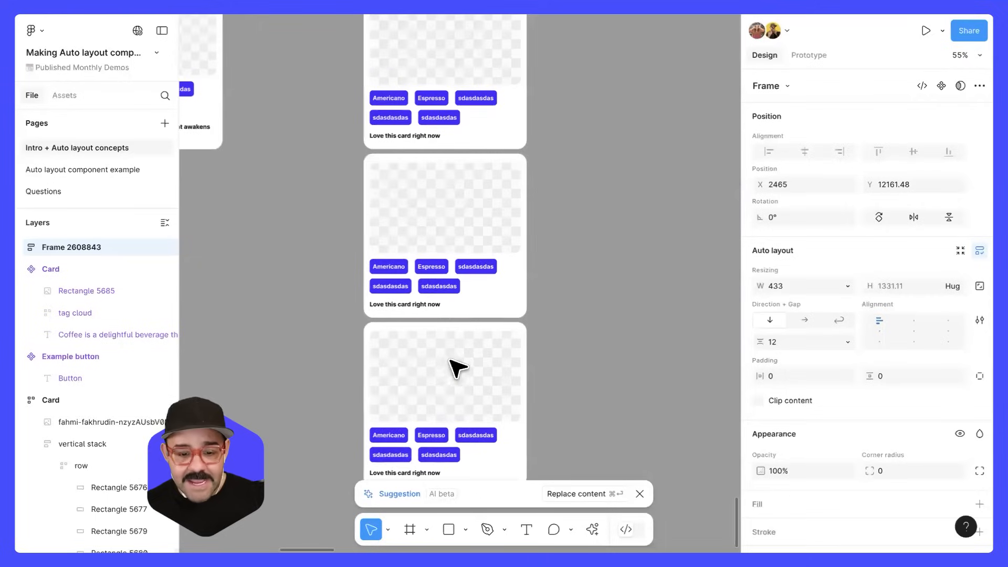
Replace the repeated content of the stacked cards with the suggested AI content
{"action": "left_click", "coordinate": [586, 493]}
{"action": "scroll", "coordinate": [333, 308], "scroll_direction": "up", "scroll_amount": 2}
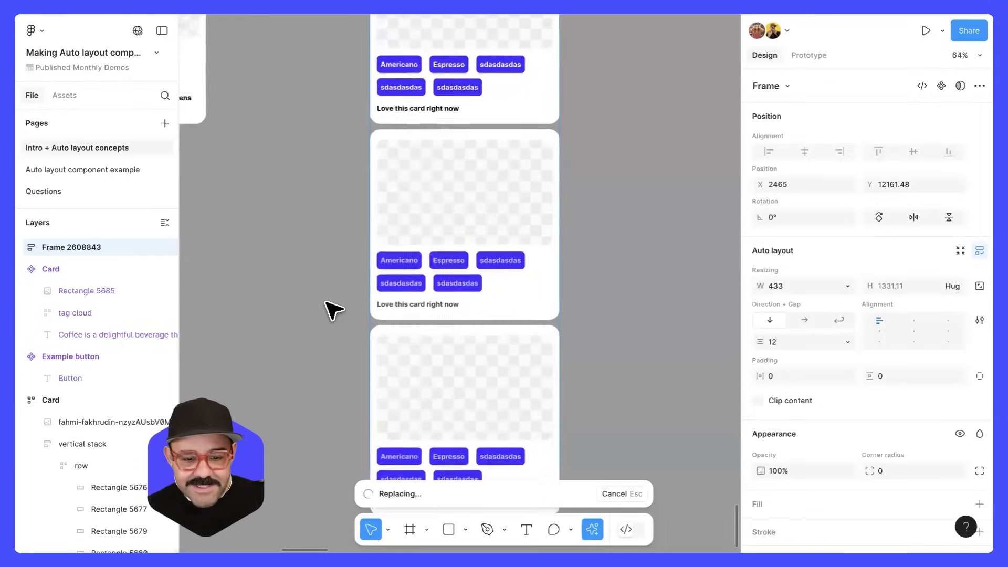
{"action": "scroll", "coordinate": [326, 301], "scroll_direction": "up", "scroll_amount": 1}
{"action": "scroll", "coordinate": [329, 302], "scroll_direction": "down", "scroll_amount": 3}
{"action": "scroll", "coordinate": [328, 299], "scroll_direction": "up", "scroll_amount": 7}
{"action": "scroll", "coordinate": [333, 308], "scroll_direction": "down", "scroll_amount": 6}
{"action": "scroll", "coordinate": [333, 308], "scroll_direction": "down", "scroll_amount": 3}
Extend the auto layout stack downward with a fourth card filled with AI content
{"action": "left_click_drag", "start_coordinate": [465, 345], "coordinate": [465, 409]}
{"action": "scroll", "coordinate": [530, 265], "scroll_direction": "down", "scroll_amount": 3}
{"action": "scroll", "coordinate": [528, 265], "scroll_direction": "up", "scroll_amount": 4}
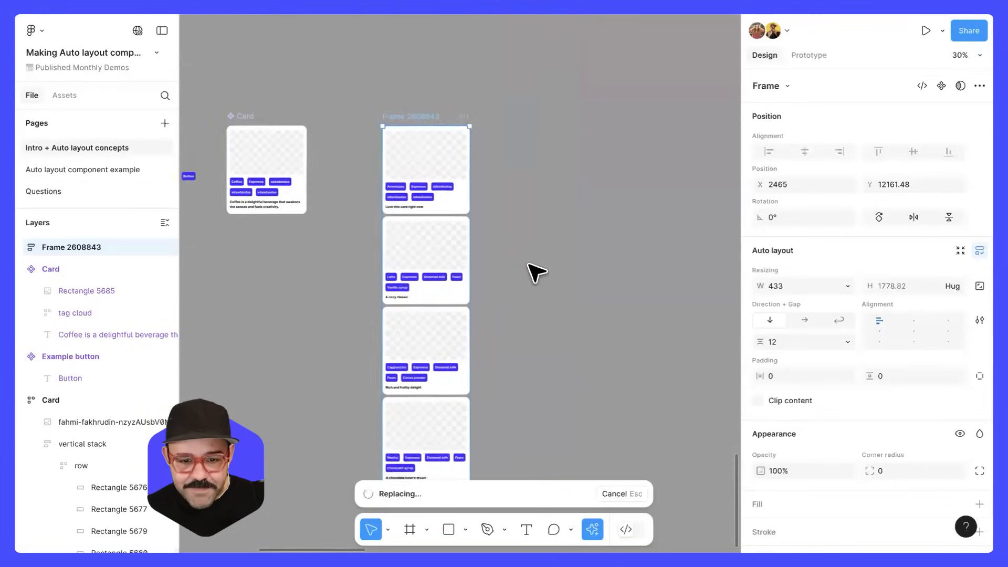
{"action": "left_click", "coordinate": [427, 115]}
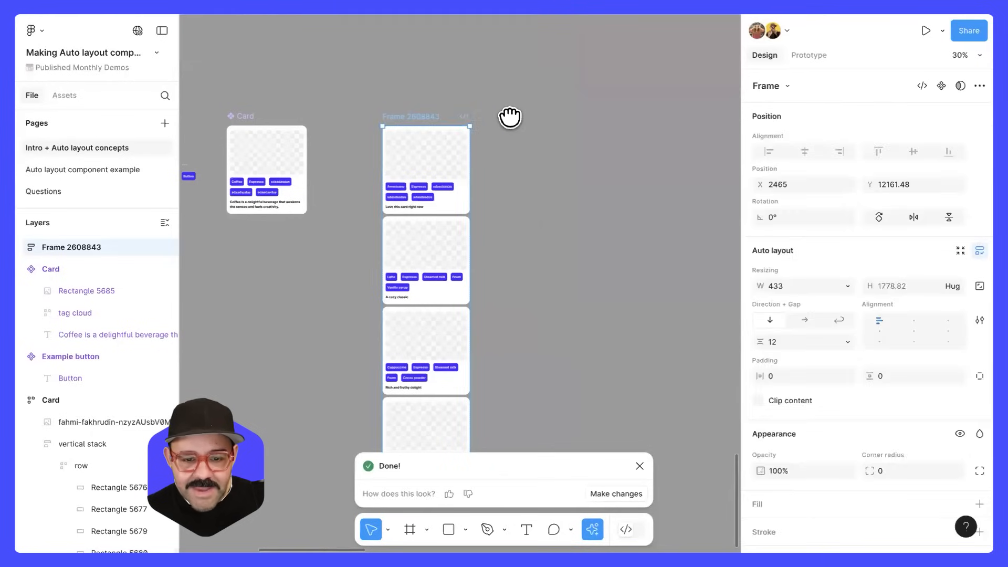
{"action": "scroll", "coordinate": [510, 117], "scroll_direction": "down", "scroll_amount": 2}
{"action": "scroll", "coordinate": [510, 117], "scroll_direction": "left", "scroll_amount": 1}
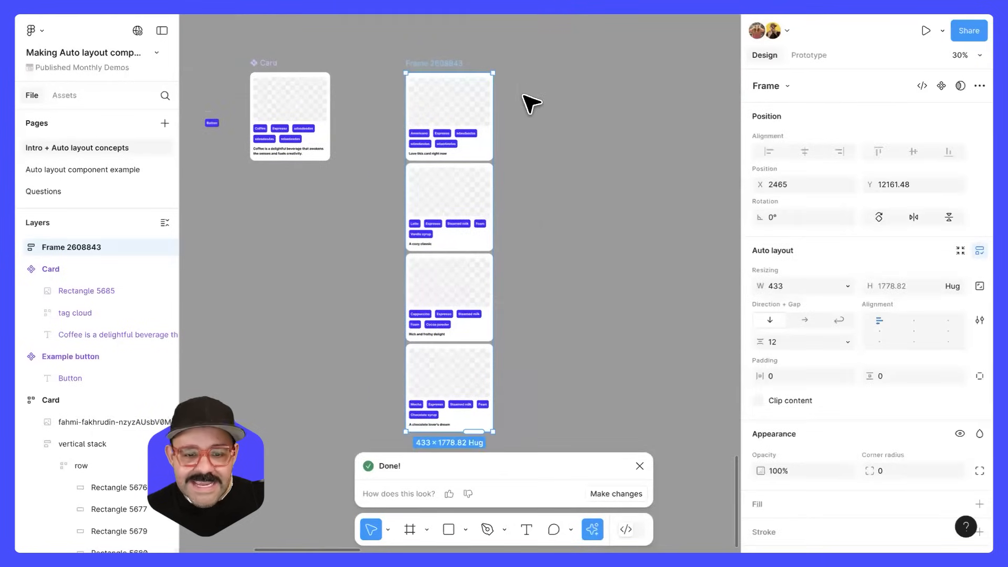
Add a maximum width of 400 to the main Card component
{"action": "left_click", "coordinate": [278, 74]}
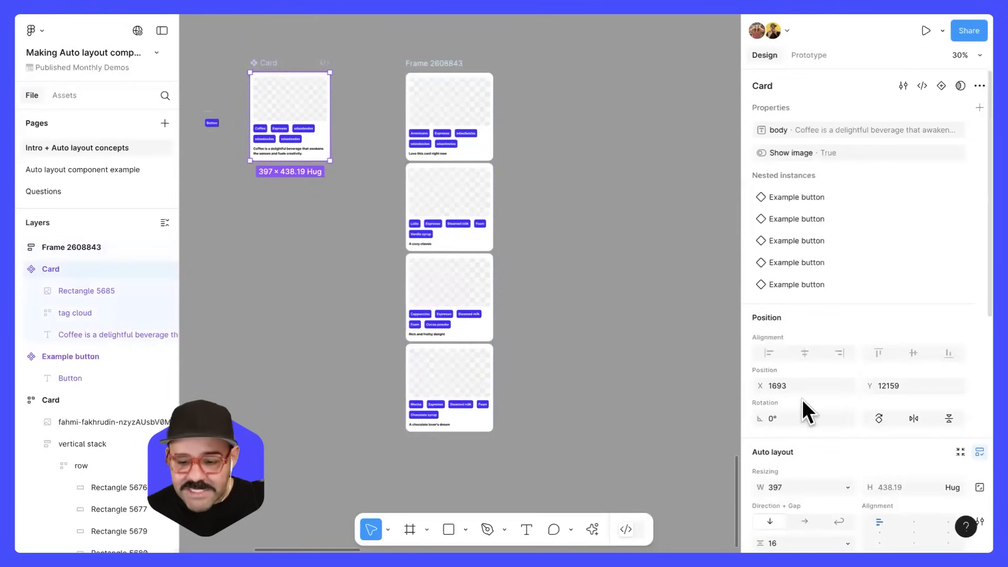
{"action": "scroll", "coordinate": [803, 399], "scroll_direction": "down", "scroll_amount": 4}
{"action": "left_click", "coordinate": [849, 396]}
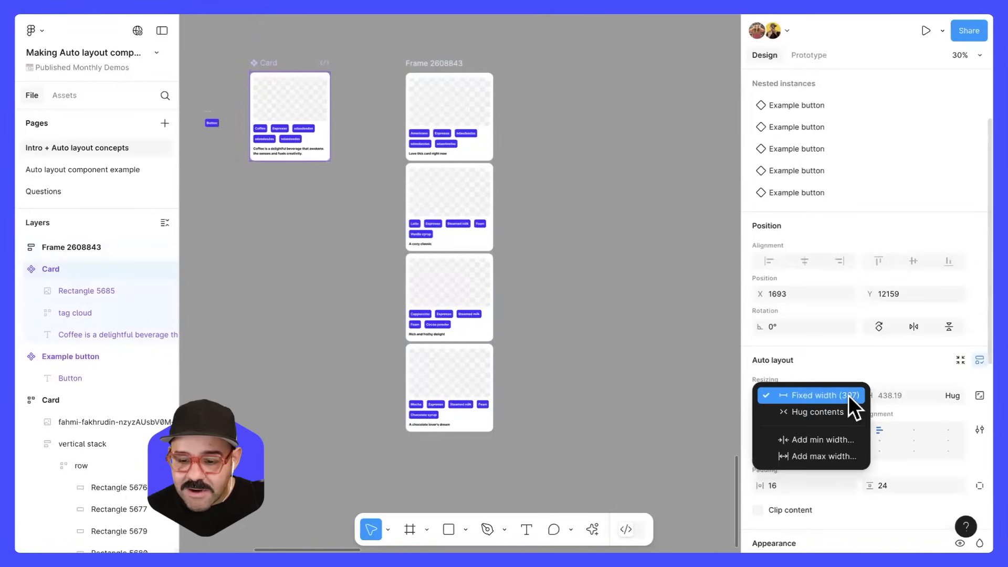
{"action": "left_click", "coordinate": [846, 455]}
{"action": "type", "text": "400"}
{"action": "key", "text": "Return"}
{"action": "left_click", "coordinate": [555, 130]}
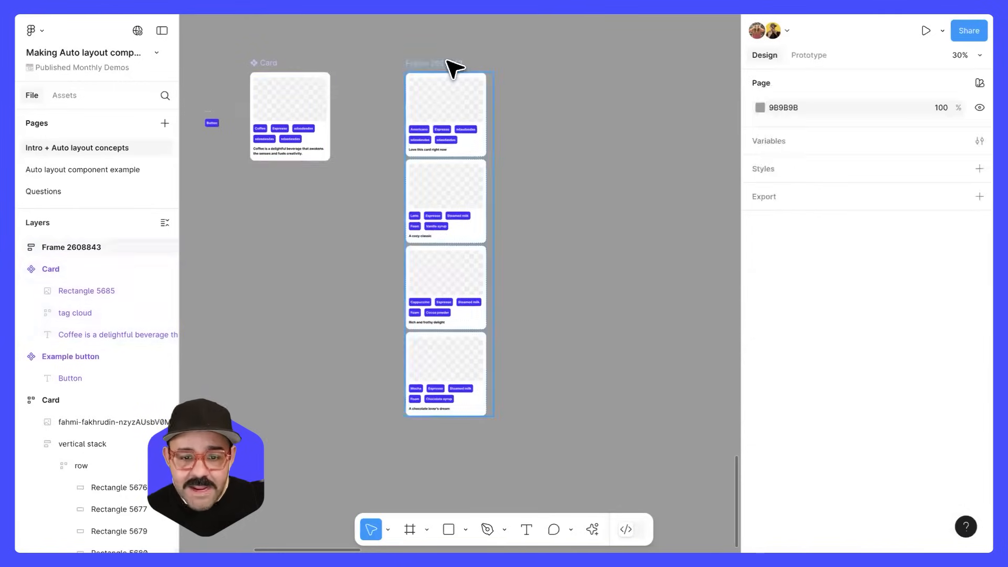
Widen the frame around the four cards to 1181 and set its auto layout direction to wrap
{"action": "left_click", "coordinate": [450, 64]}
{"action": "left_click_drag", "start_coordinate": [493, 193], "coordinate": [615, 201]}
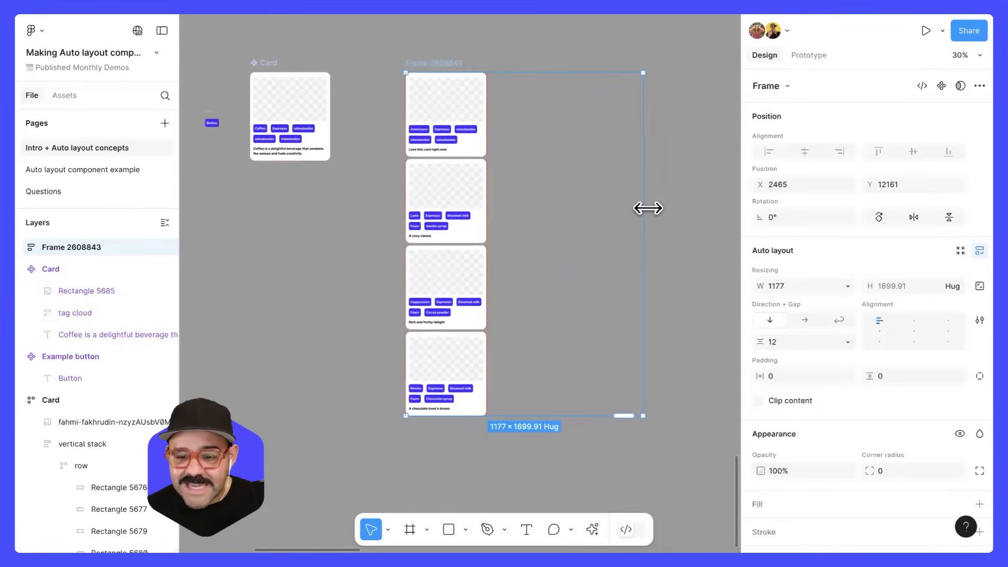
{"action": "left_click", "coordinate": [839, 320]}
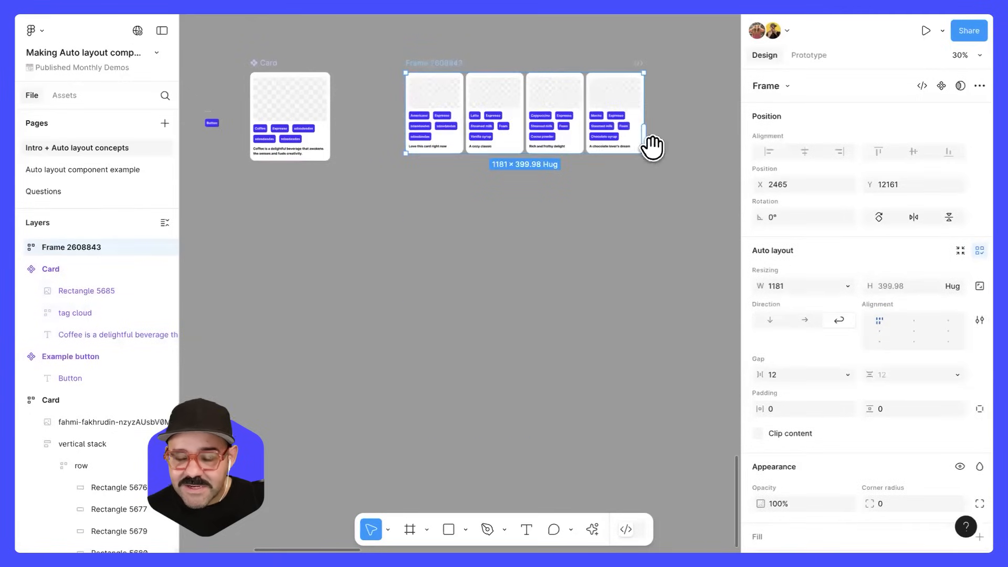
Widen the wrapping frame around the four cards, and add a minimum width of 320 to the main Card component
{"action": "scroll", "coordinate": [630, 148], "scroll_direction": "up", "scroll_amount": 2}
{"action": "left_click_drag", "start_coordinate": [641, 157], "coordinate": [725, 176]}
{"action": "left_click", "coordinate": [245, 150]}
{"action": "scroll", "coordinate": [834, 362], "scroll_direction": "down", "scroll_amount": 3}
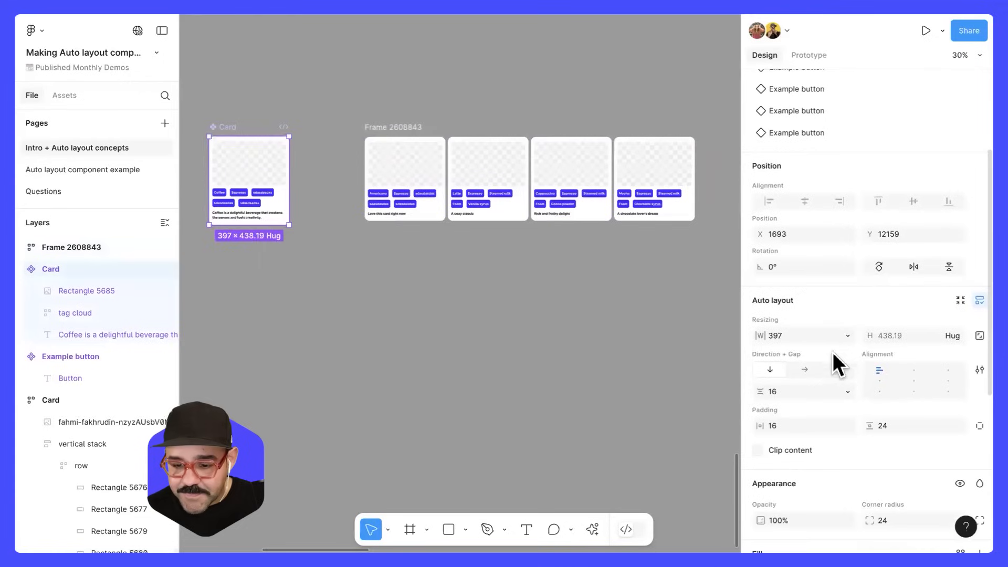
{"action": "left_click", "coordinate": [846, 335]}
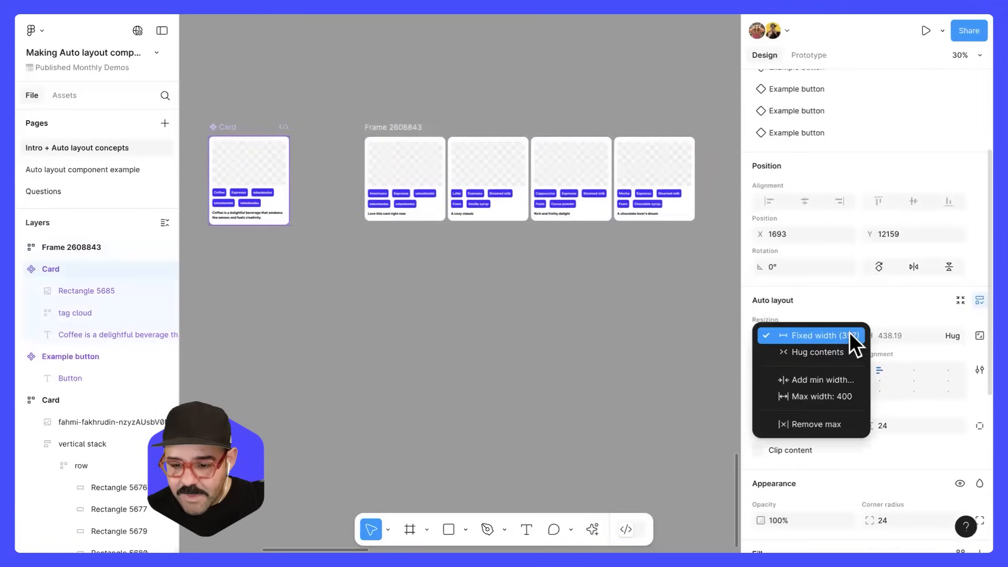
{"action": "left_click", "coordinate": [841, 373]}
{"action": "type", "text": "320"}
{"action": "key", "text": "Return"}
{"action": "key", "text": "Escape"}
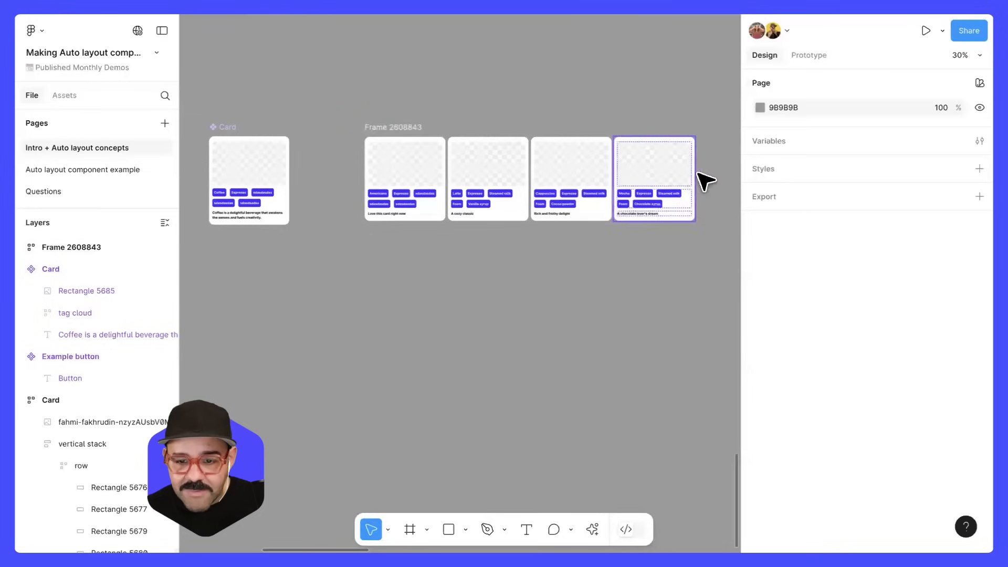
Test the card wrapping by narrowing the frame around the four cards, and widen it to 1695
{"action": "left_click", "coordinate": [417, 126]}
{"action": "left_click_drag", "start_coordinate": [716, 161], "coordinate": [664, 176]}
{"action": "left_click_drag", "start_coordinate": [586, 179], "coordinate": [708, 202]}
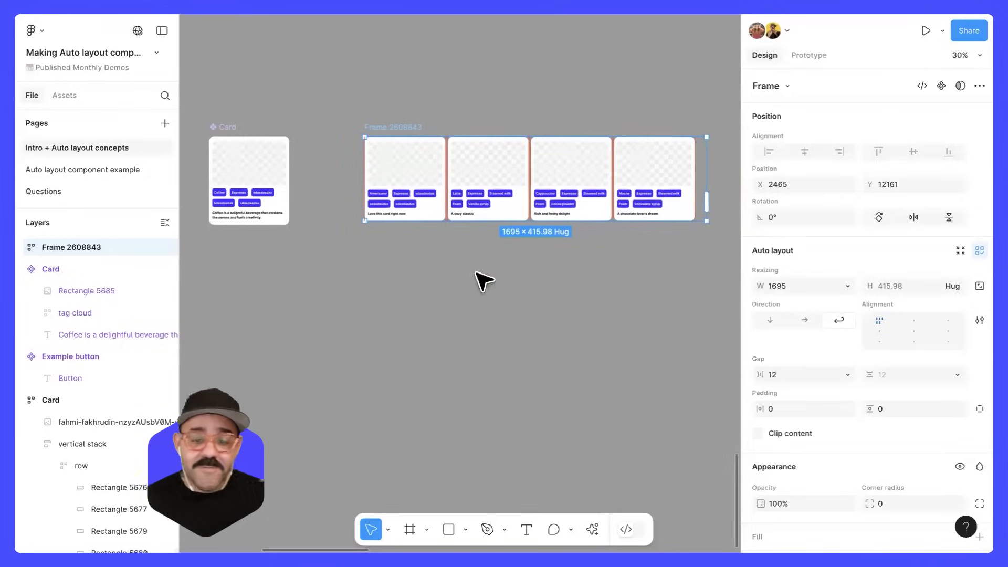
{"action": "left_click_drag", "start_coordinate": [473, 333], "coordinate": [486, 366]}
Open the Auto layout component example page and view its component section and responsive container
{"action": "left_click", "coordinate": [127, 170]}
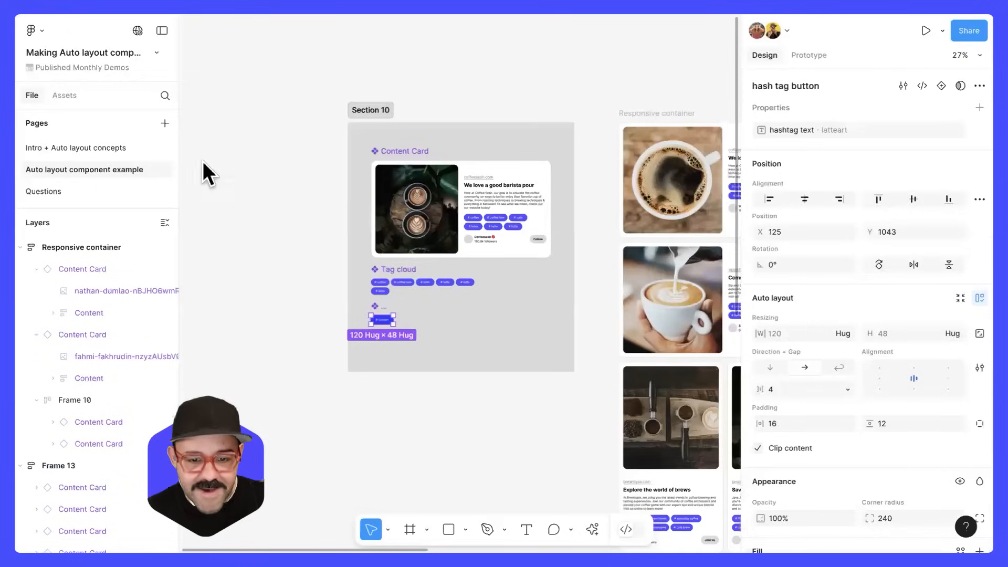
{"action": "left_click", "coordinate": [436, 108]}
{"action": "left_click_drag", "start_coordinate": [370, 140], "coordinate": [256, 167]}
{"action": "scroll", "coordinate": [381, 125], "scroll_direction": "down", "scroll_amount": 2}
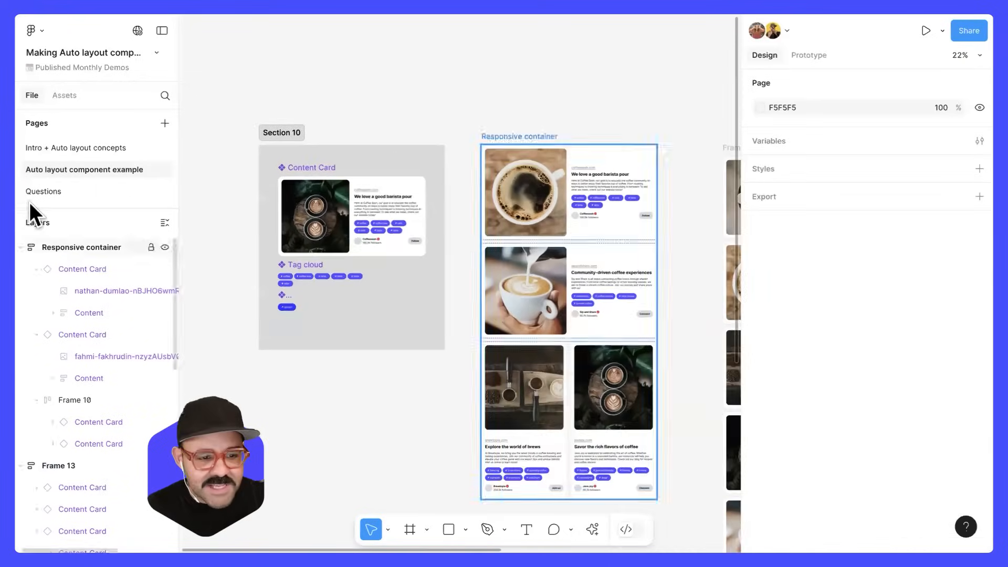
Open the Questions page and read the collected questions and sticky notes
{"action": "left_click", "coordinate": [56, 194]}
{"action": "scroll", "coordinate": [394, 142], "scroll_direction": "down", "scroll_amount": 4}
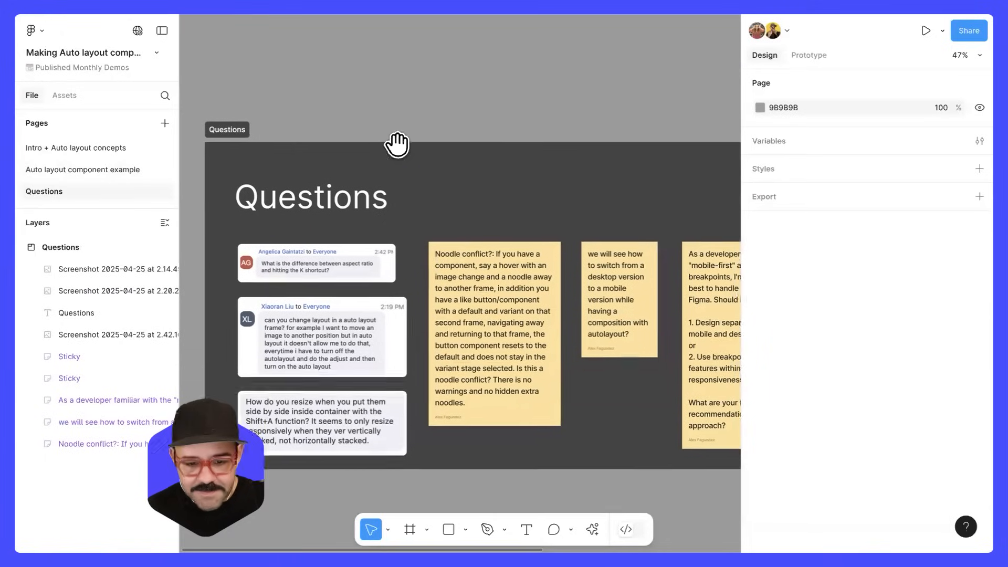
{"action": "scroll", "coordinate": [438, 141], "scroll_direction": "down", "scroll_amount": 2}
{"action": "left_click_drag", "start_coordinate": [438, 141], "coordinate": [415, 150]}
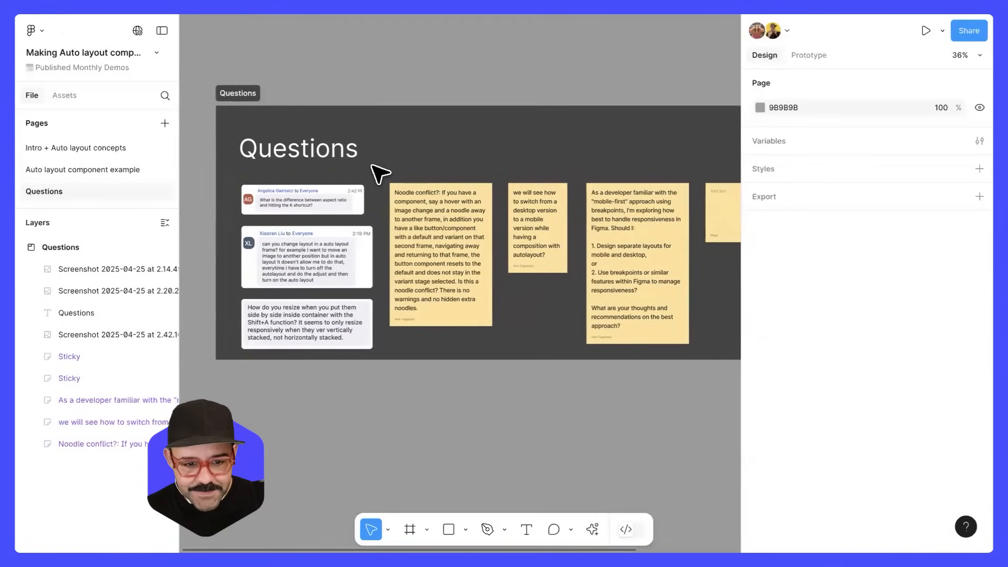
{"action": "scroll", "coordinate": [315, 197], "scroll_direction": "up", "scroll_amount": 5}
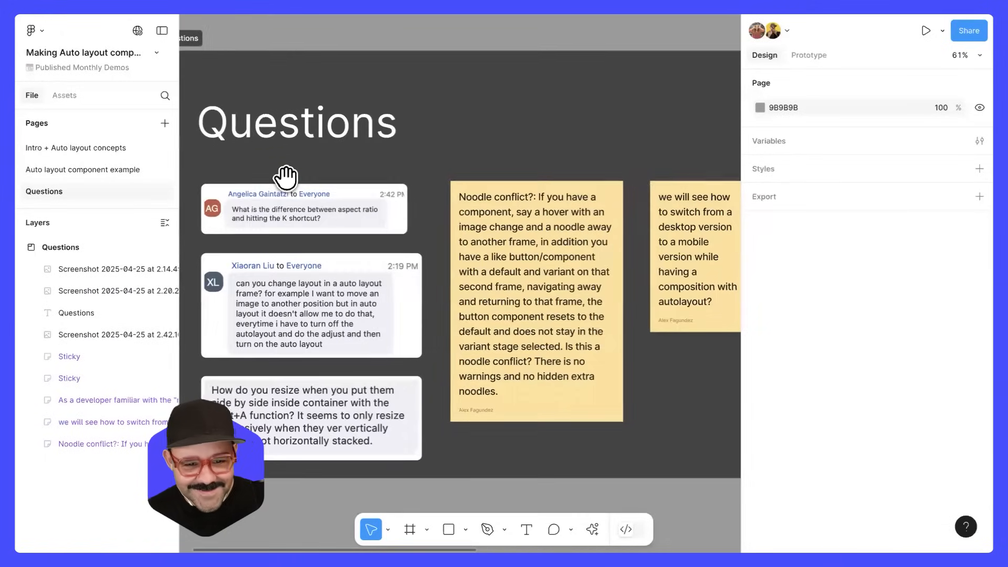
{"action": "scroll", "coordinate": [316, 167], "scroll_direction": "left", "scroll_amount": 2}
{"action": "scroll", "coordinate": [317, 167], "scroll_direction": "down", "scroll_amount": 1}
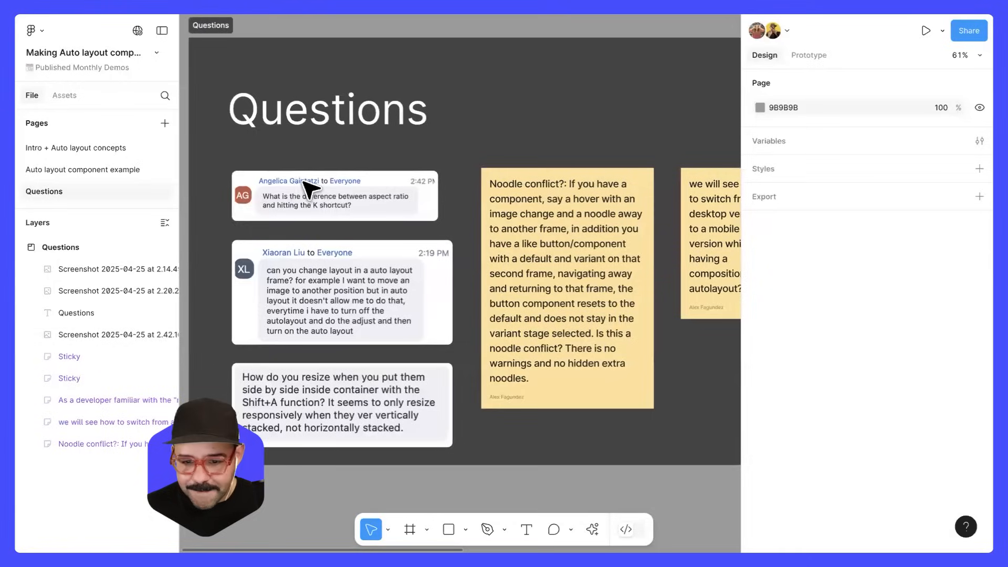
{"action": "scroll", "coordinate": [310, 190], "scroll_direction": "down", "scroll_amount": 3}
{"action": "scroll", "coordinate": [415, 150], "scroll_direction": "right", "scroll_amount": 5}
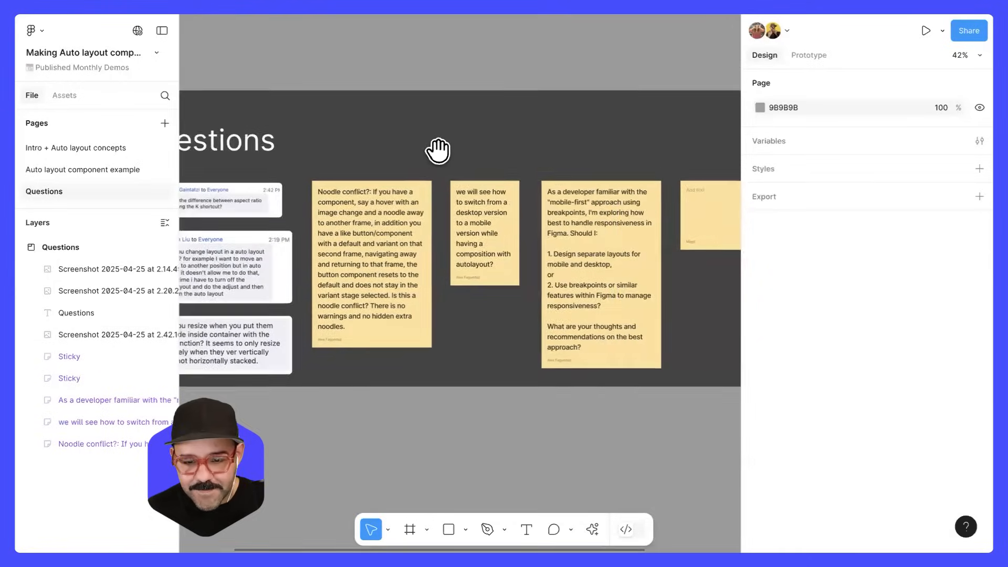
Delete the two empty sticky notes at the far end of the Questions section
{"action": "scroll", "coordinate": [437, 151], "scroll_direction": "right", "scroll_amount": 5}
{"action": "scroll", "coordinate": [438, 151], "scroll_direction": "up", "scroll_amount": 1}
{"action": "left_click", "coordinate": [633, 234], "text": "shift"}
{"action": "key", "text": "Delete"}
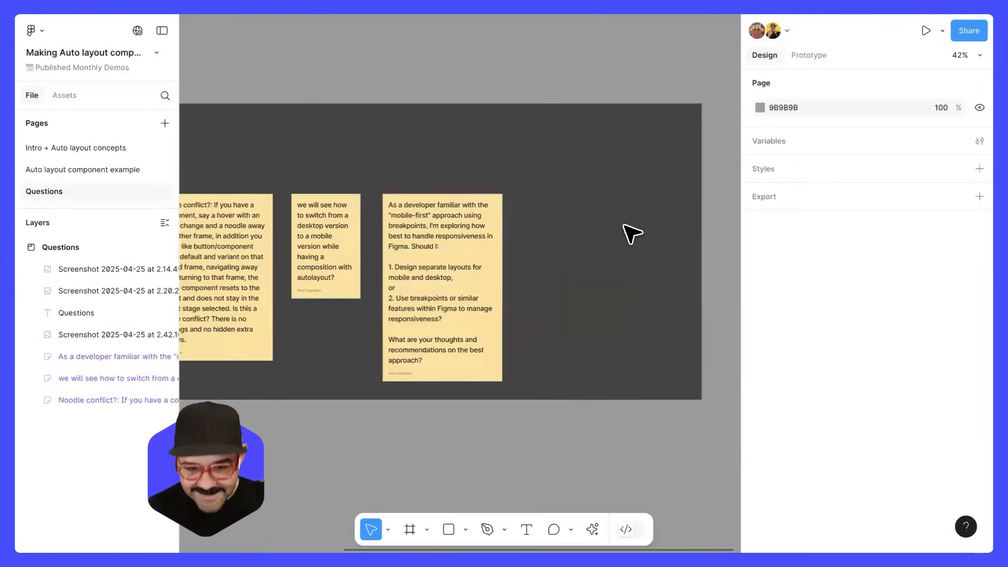
{"action": "scroll", "coordinate": [614, 225], "scroll_direction": "left", "scroll_amount": 8}
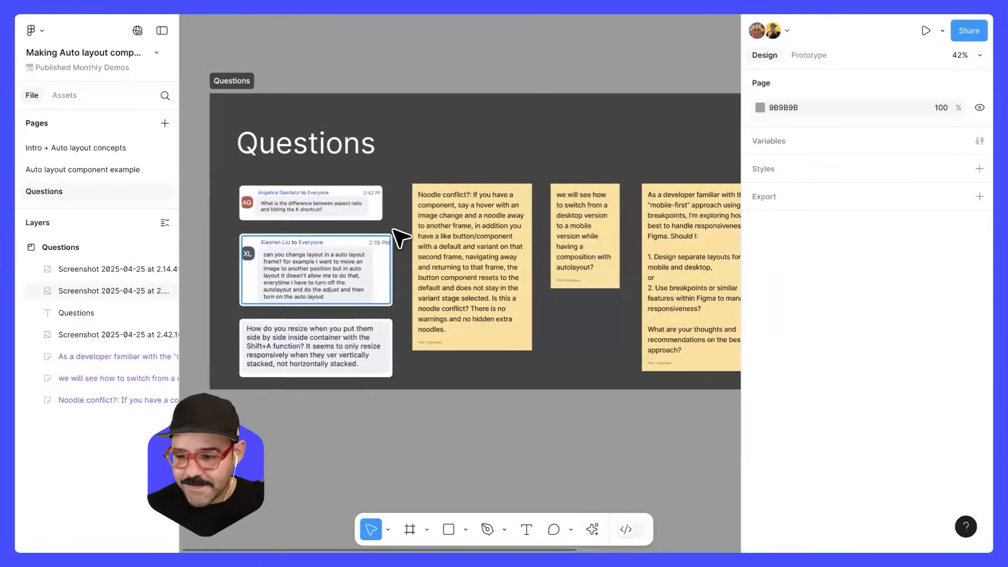
Go back to the Auto layout component example page and look over the Content Card component and its instance frames
{"action": "left_click", "coordinate": [100, 145]}
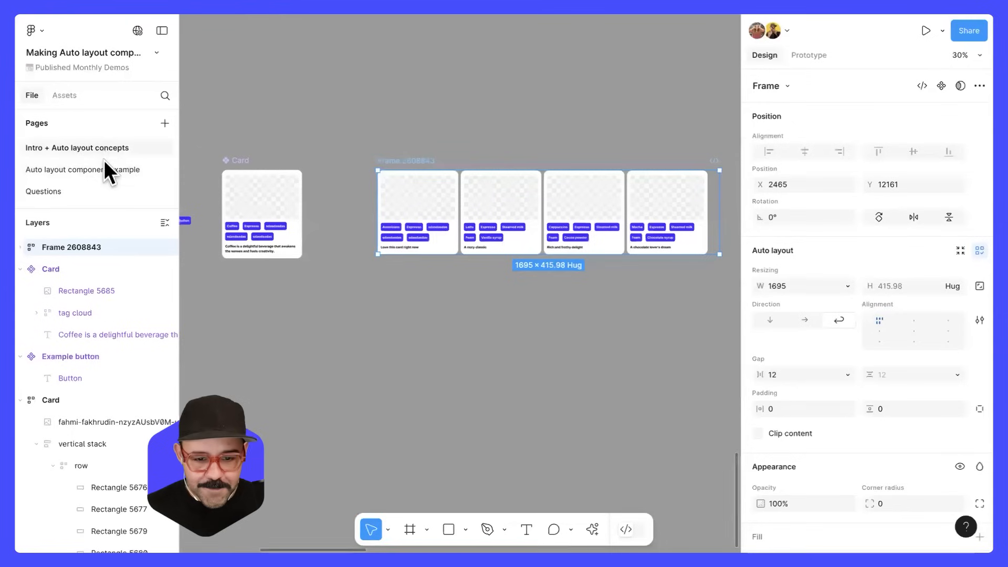
{"action": "left_click", "coordinate": [103, 171]}
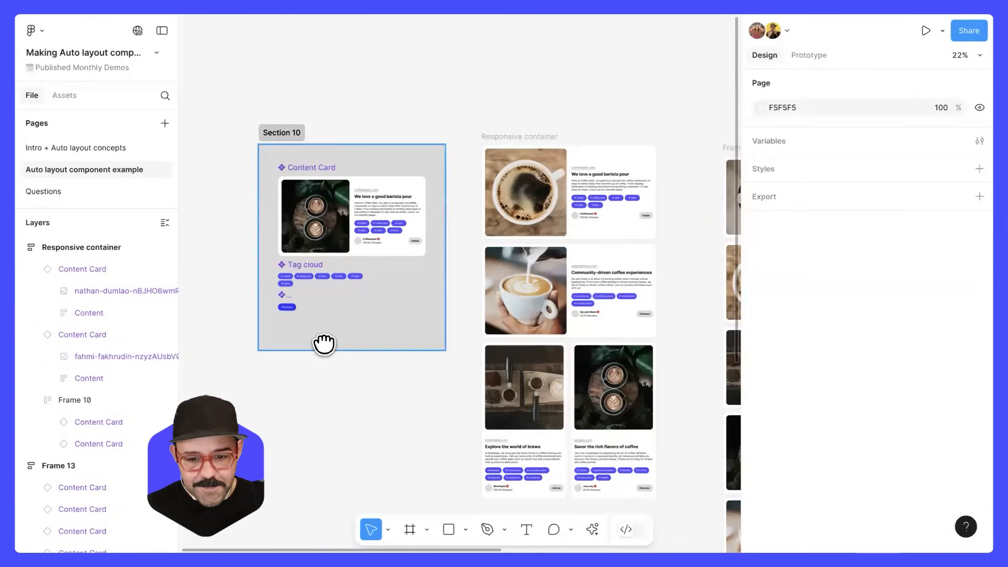
{"action": "scroll", "coordinate": [322, 344], "scroll_direction": "right", "scroll_amount": 5}
{"action": "scroll", "coordinate": [387, 205], "scroll_direction": "left", "scroll_amount": 4}
{"action": "scroll", "coordinate": [388, 205], "scroll_direction": "up", "scroll_amount": 1}
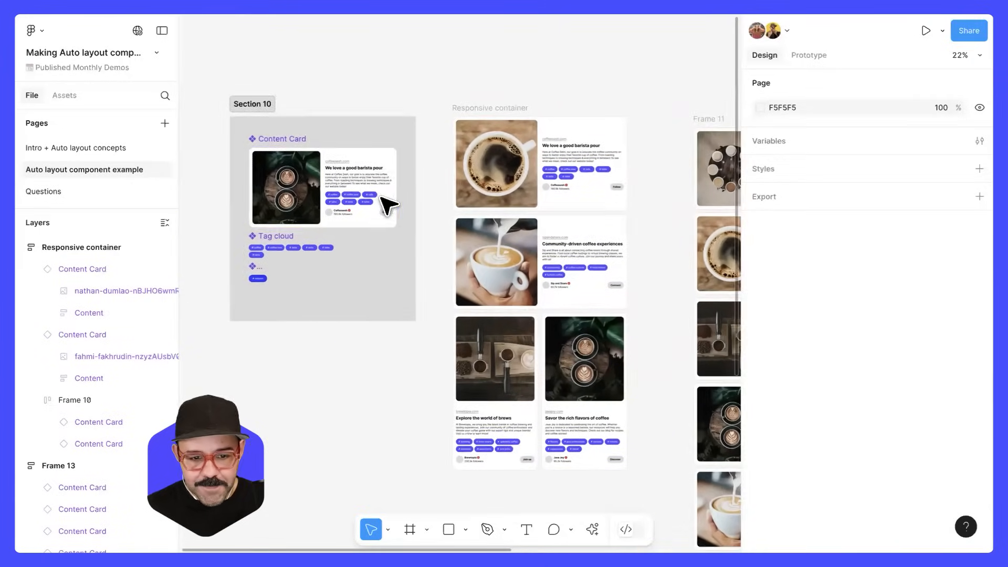
{"action": "scroll", "coordinate": [381, 196], "scroll_direction": "up", "scroll_amount": 2}
{"action": "scroll", "coordinate": [399, 236], "scroll_direction": "right", "scroll_amount": 6}
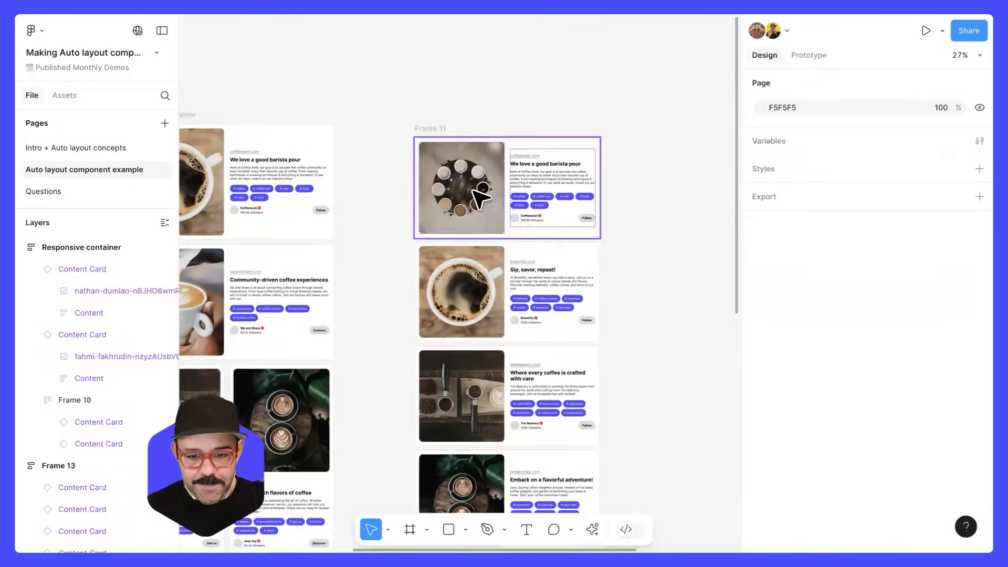
Test the responsiveness of Frame 11 by narrowing it to 632, and widen it to 1158
{"action": "left_click", "coordinate": [474, 192]}
{"action": "left_click", "coordinate": [437, 129]}
{"action": "left_click_drag", "start_coordinate": [694, 194], "coordinate": [532, 210]}
{"action": "scroll", "coordinate": [499, 265], "scroll_direction": "up", "scroll_amount": 4}
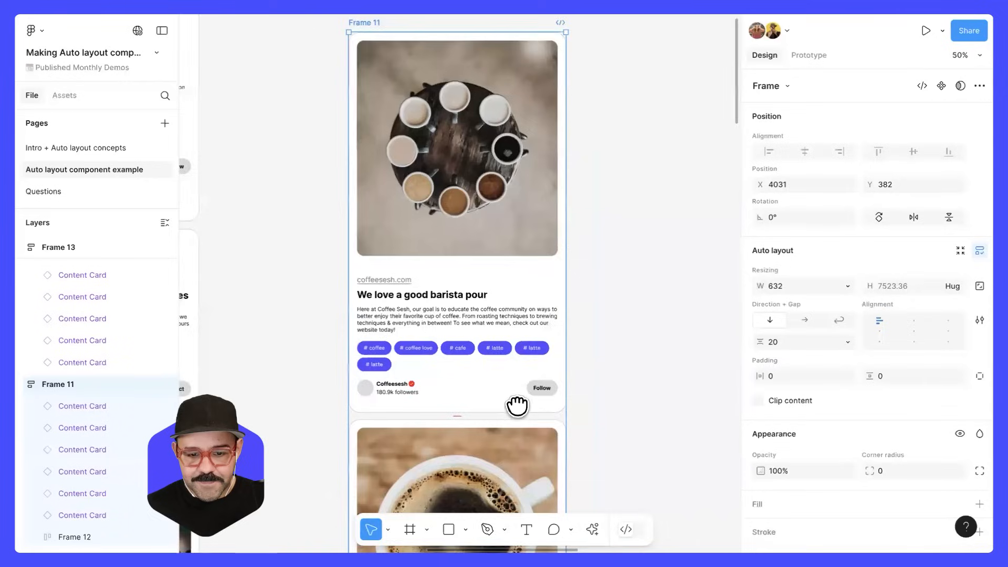
{"action": "scroll", "coordinate": [517, 406], "scroll_direction": "up", "scroll_amount": 2}
{"action": "left_click_drag", "start_coordinate": [662, 301], "coordinate": [644, 278]}
{"action": "scroll", "coordinate": [637, 310], "scroll_direction": "down", "scroll_amount": 3}
{"action": "scroll", "coordinate": [560, 240], "scroll_direction": "right", "scroll_amount": 1}
Select the first Content Card in Frame 11 and collapse its Tag 01 to Tag 06 property groups
{"action": "left_click", "coordinate": [559, 239]}
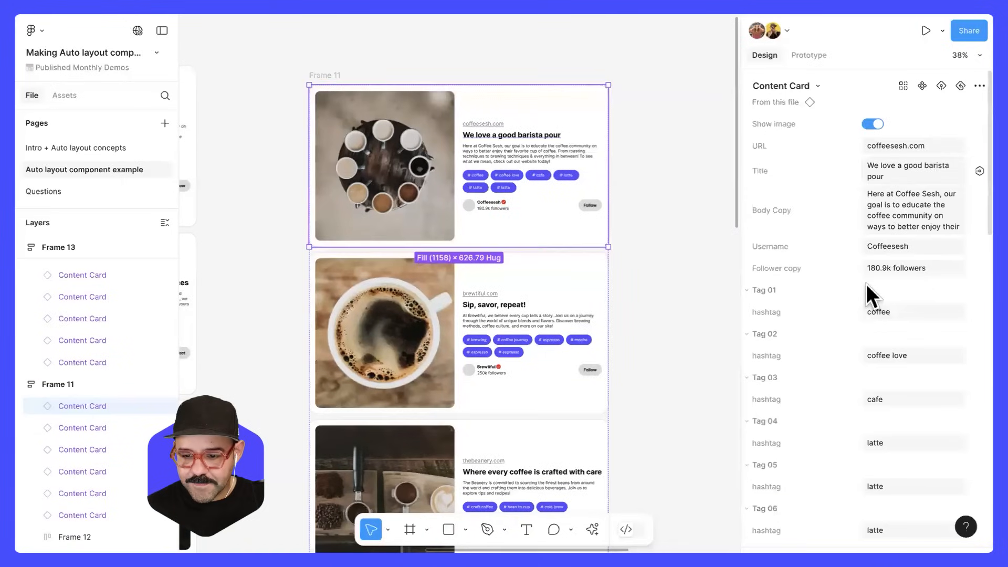
{"action": "left_click", "coordinate": [750, 290]}
{"action": "left_click", "coordinate": [748, 311]}
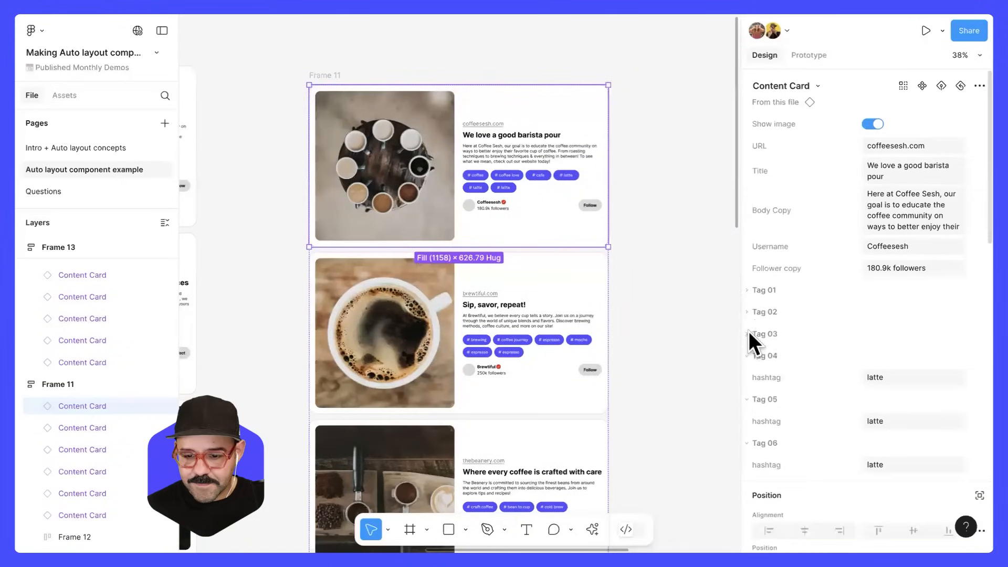
{"action": "left_click", "coordinate": [746, 333]}
{"action": "left_click", "coordinate": [747, 355]}
{"action": "left_click", "coordinate": [748, 378]}
{"action": "left_click", "coordinate": [750, 399]}
Hide the Tag 02, Tag 03 and Tag 04 instances in the first Content Card of Frame 11
{"action": "scroll", "coordinate": [541, 188], "scroll_direction": "up", "scroll_amount": 5}
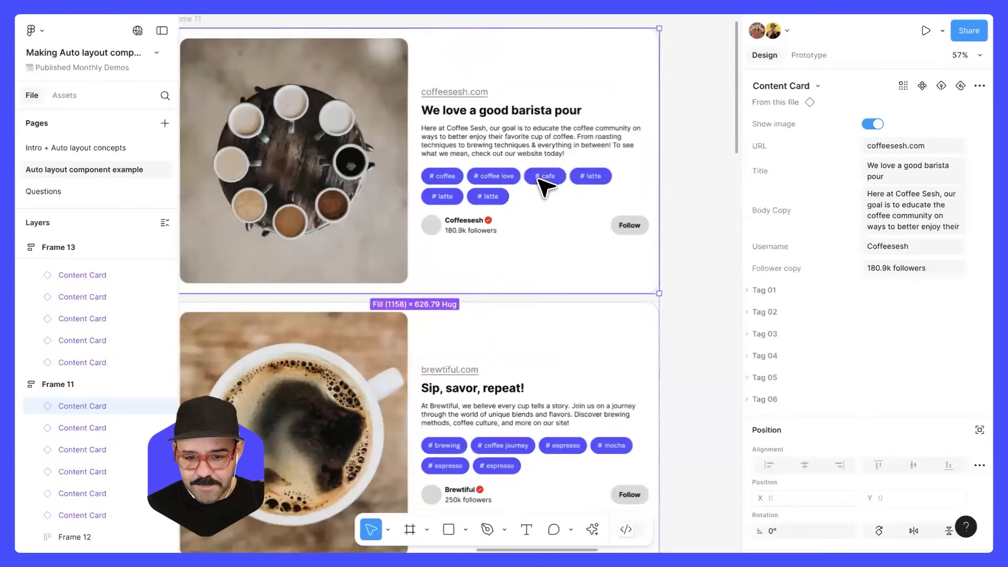
{"action": "double_click", "coordinate": [546, 187]}
{"action": "double_click", "coordinate": [542, 180]}
{"action": "double_click", "coordinate": [550, 180]}
{"action": "left_click", "coordinate": [510, 184], "text": "shift"}
{"action": "key", "text": "ctrl+shift+h"}
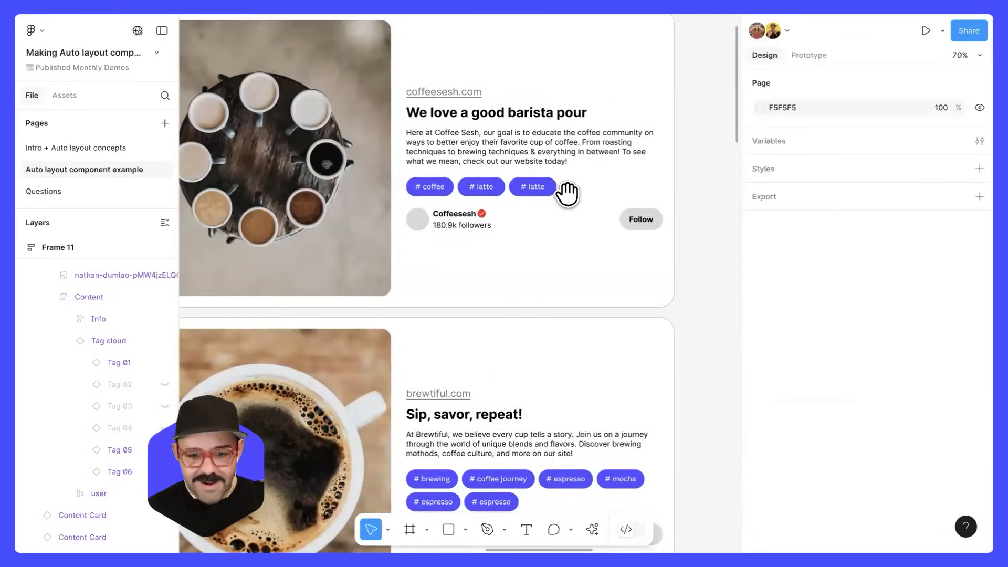
{"action": "scroll", "coordinate": [562, 191], "scroll_direction": "down", "scroll_amount": 3}
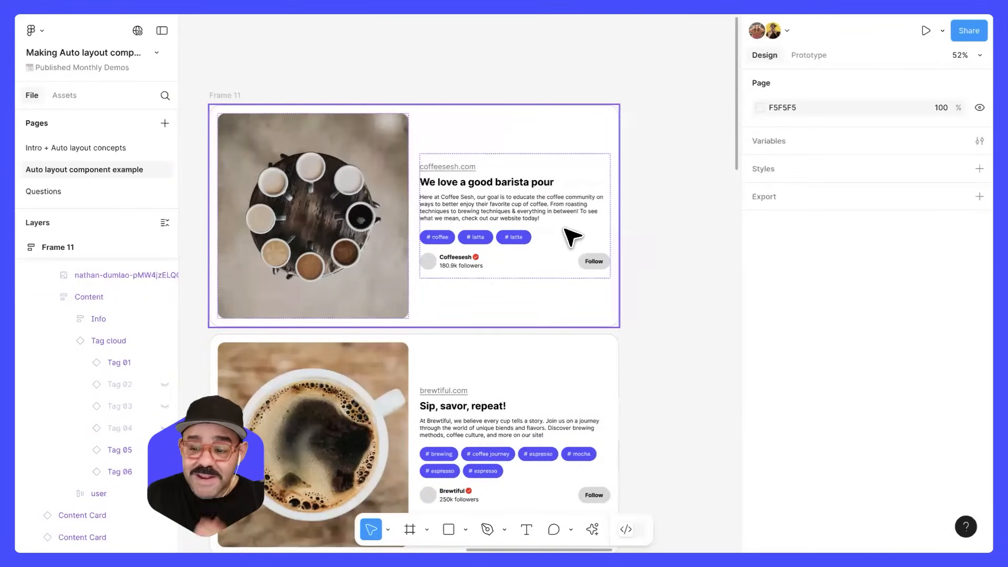
Examine the properties of the main Content Card and of its first instance in the Responsive container, and view the other card frames
{"action": "scroll", "coordinate": [572, 237], "scroll_direction": "down", "scroll_amount": 6}
{"action": "left_click_drag", "start_coordinate": [511, 223], "coordinate": [620, 171]}
{"action": "left_click_drag", "start_coordinate": [302, 186], "coordinate": [440, 189]}
{"action": "left_click_drag", "start_coordinate": [243, 185], "coordinate": [267, 191]}
{"action": "left_click", "coordinate": [267, 187]}
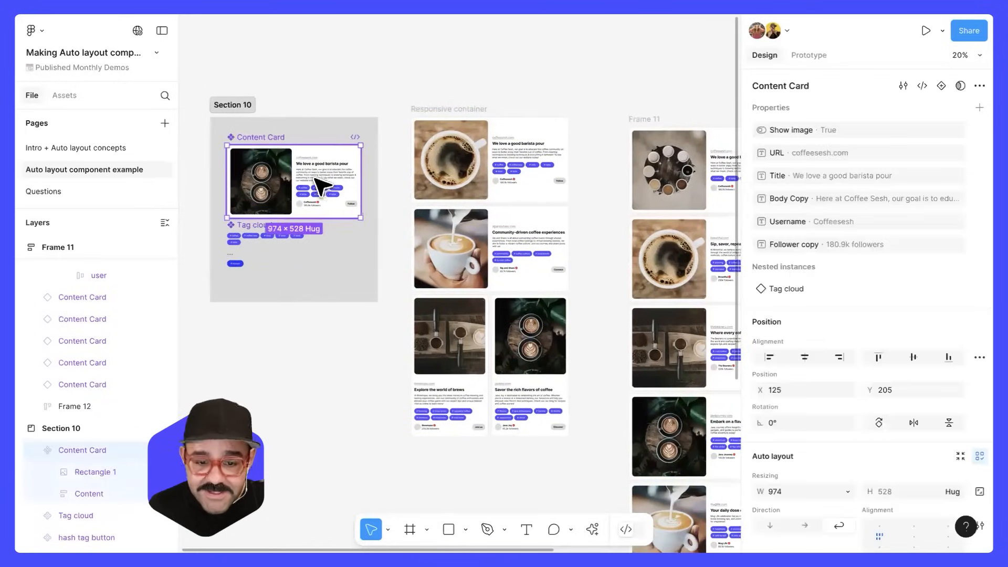
{"action": "left_click", "coordinate": [490, 154]}
{"action": "left_click_drag", "start_coordinate": [562, 190], "coordinate": [376, 205]}
{"action": "left_click_drag", "start_coordinate": [599, 173], "coordinate": [508, 170]}
{"action": "left_click_drag", "start_coordinate": [564, 177], "coordinate": [377, 139]}
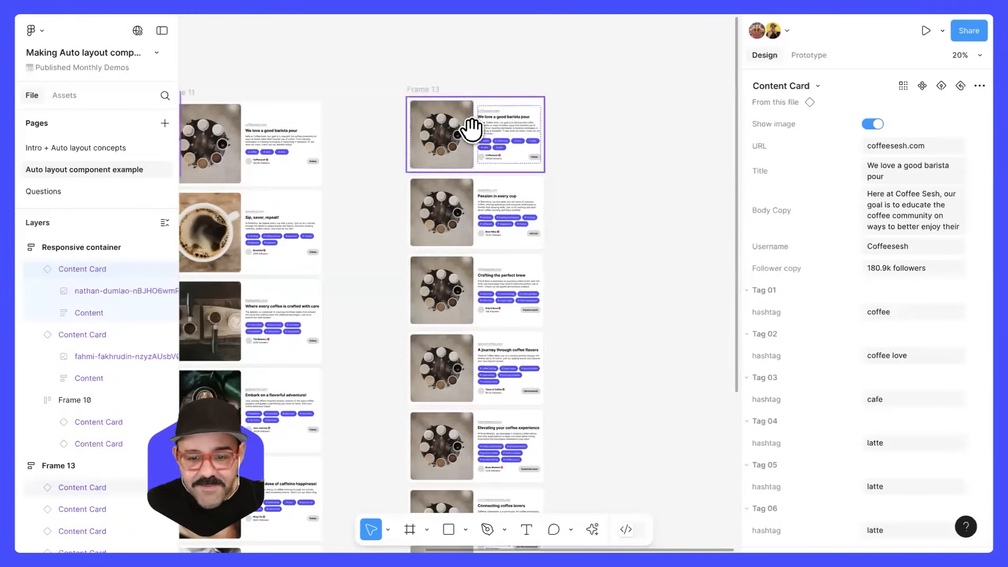
{"action": "scroll", "coordinate": [472, 129], "scroll_direction": "left", "scroll_amount": 10}
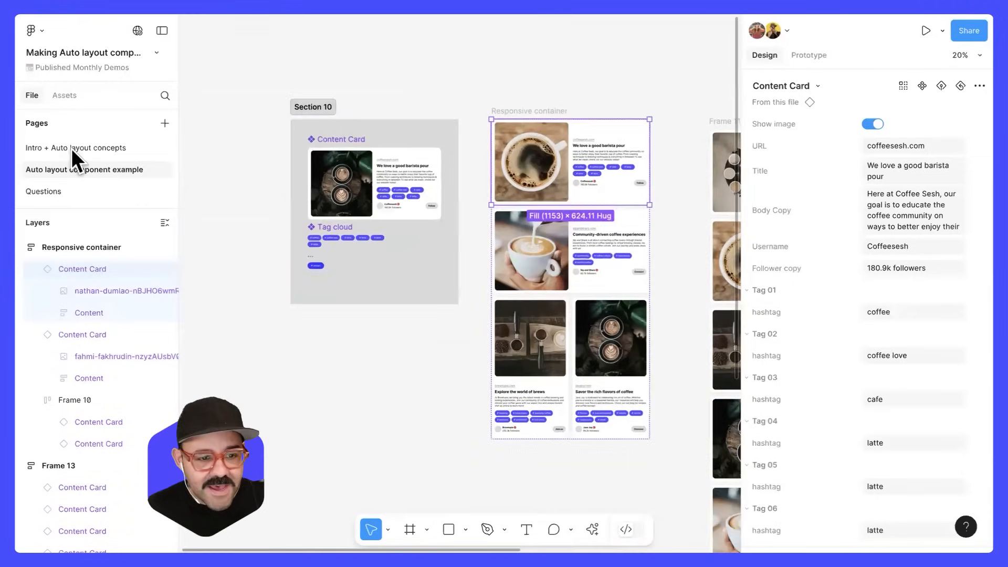
Open the Intro + Auto layout concepts page and view the Monthly Workshop cover with nothing selected
{"action": "left_click", "coordinate": [98, 150]}
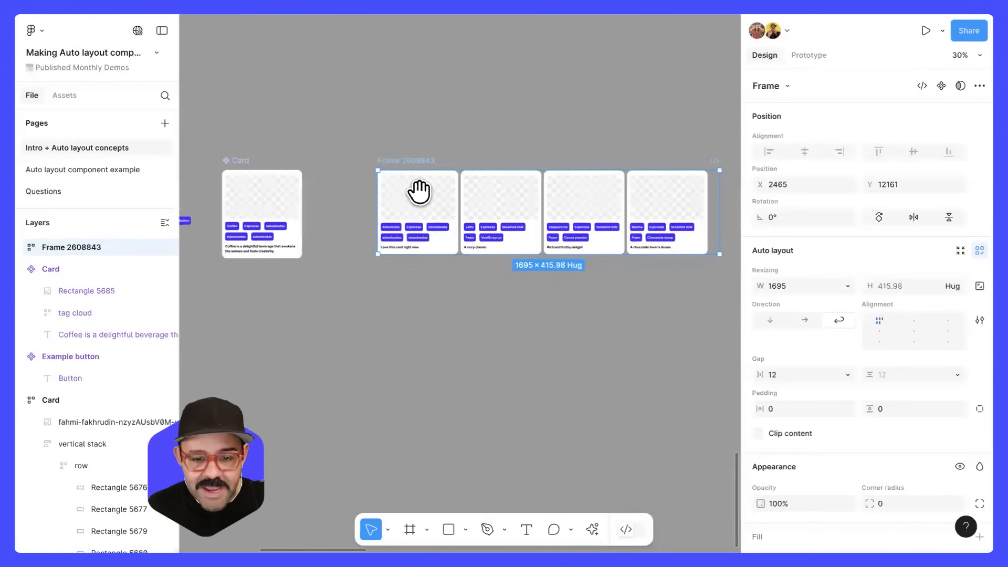
{"action": "scroll", "coordinate": [419, 192], "scroll_direction": "up", "scroll_amount": 10}
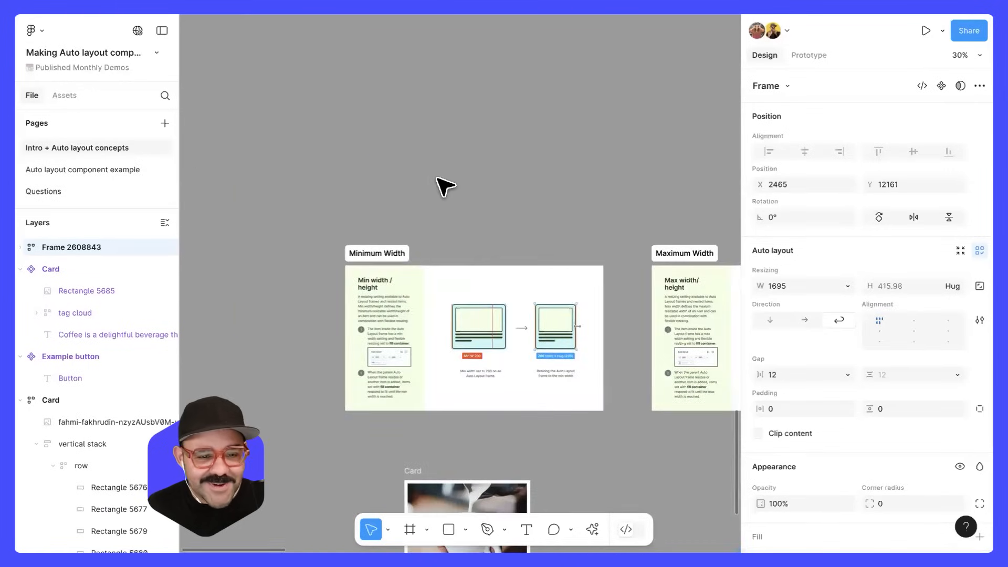
{"action": "scroll", "coordinate": [445, 187], "scroll_direction": "down", "scroll_amount": 5}
{"action": "scroll", "coordinate": [490, 311], "scroll_direction": "up", "scroll_amount": 10}
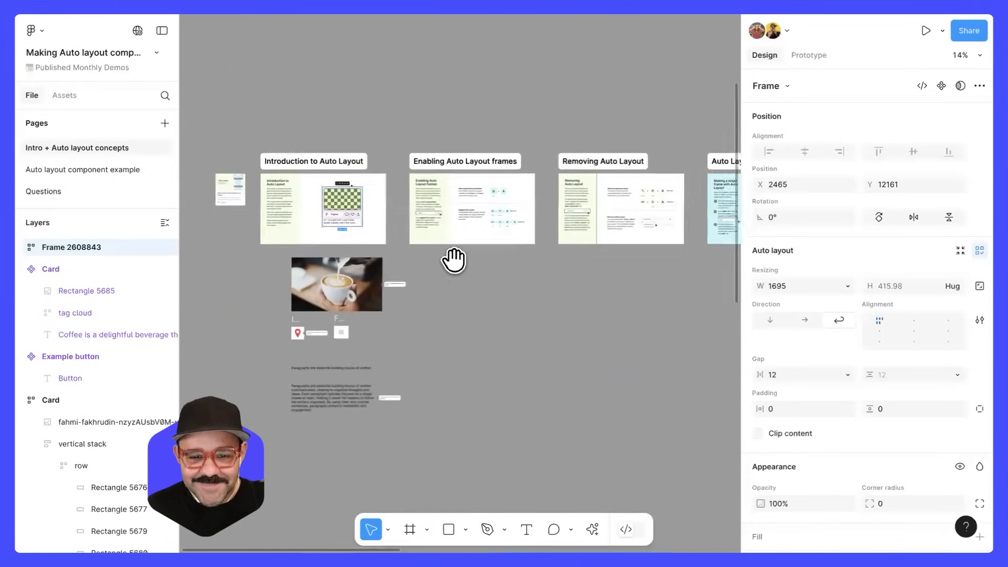
{"action": "scroll", "coordinate": [453, 260], "scroll_direction": "up", "scroll_amount": 10}
{"action": "scroll", "coordinate": [471, 261], "scroll_direction": "up", "scroll_amount": 5}
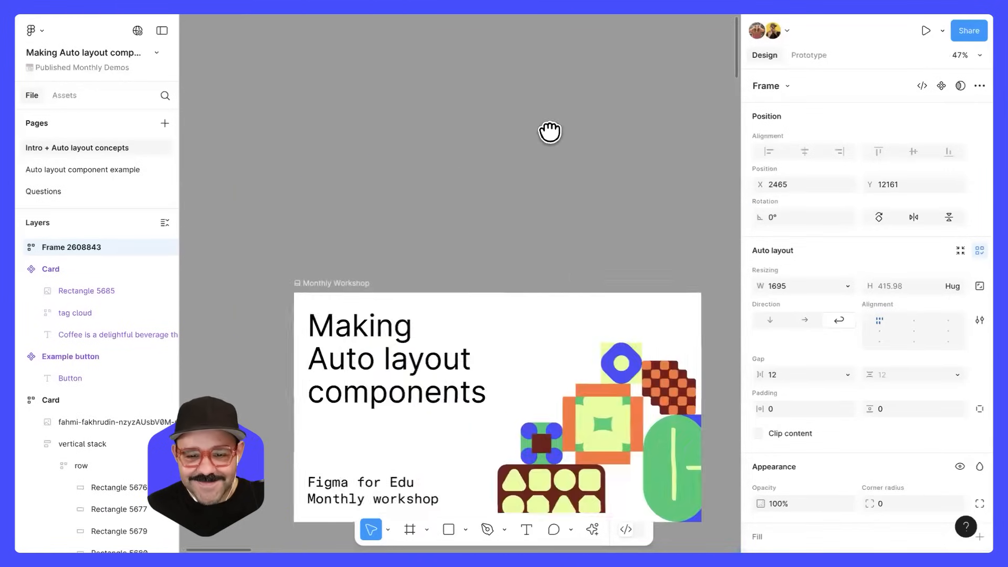
{"action": "scroll", "coordinate": [562, 118], "scroll_direction": "down", "scroll_amount": 5}
{"action": "left_click", "coordinate": [543, 89]}
{"action": "scroll", "coordinate": [539, 75], "scroll_direction": "up", "scroll_amount": 1}
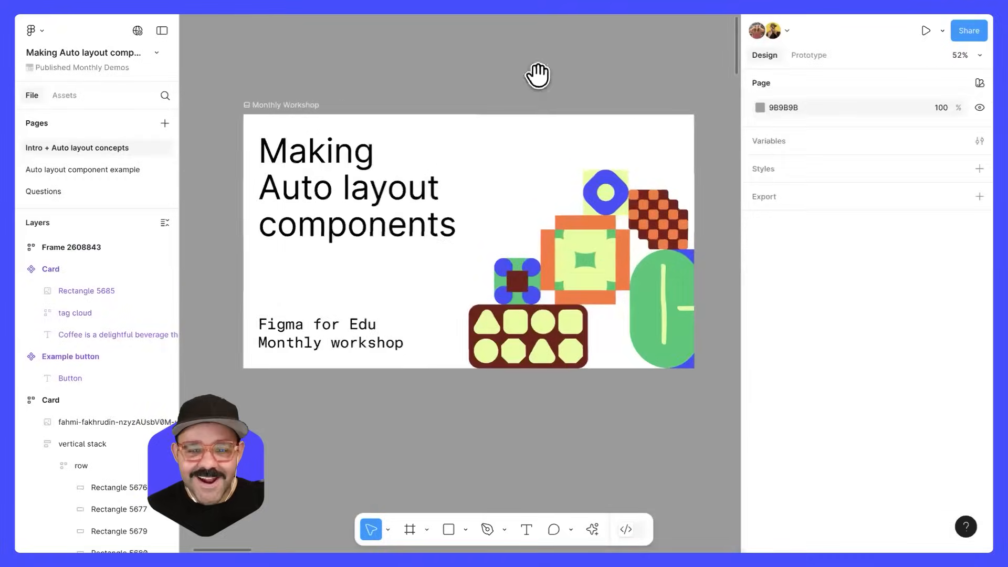
{"action": "scroll", "coordinate": [538, 75], "scroll_direction": "up", "scroll_amount": 1}
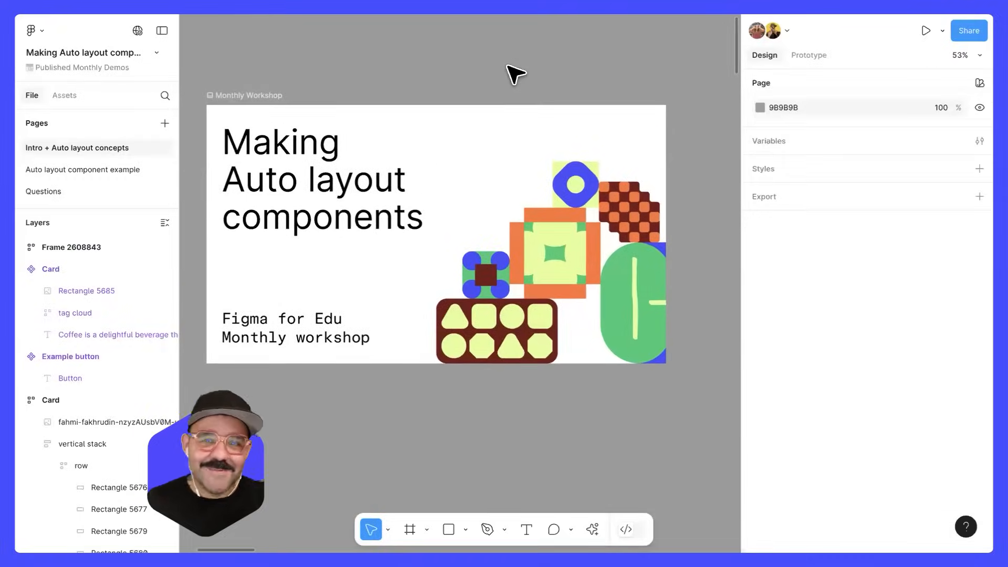